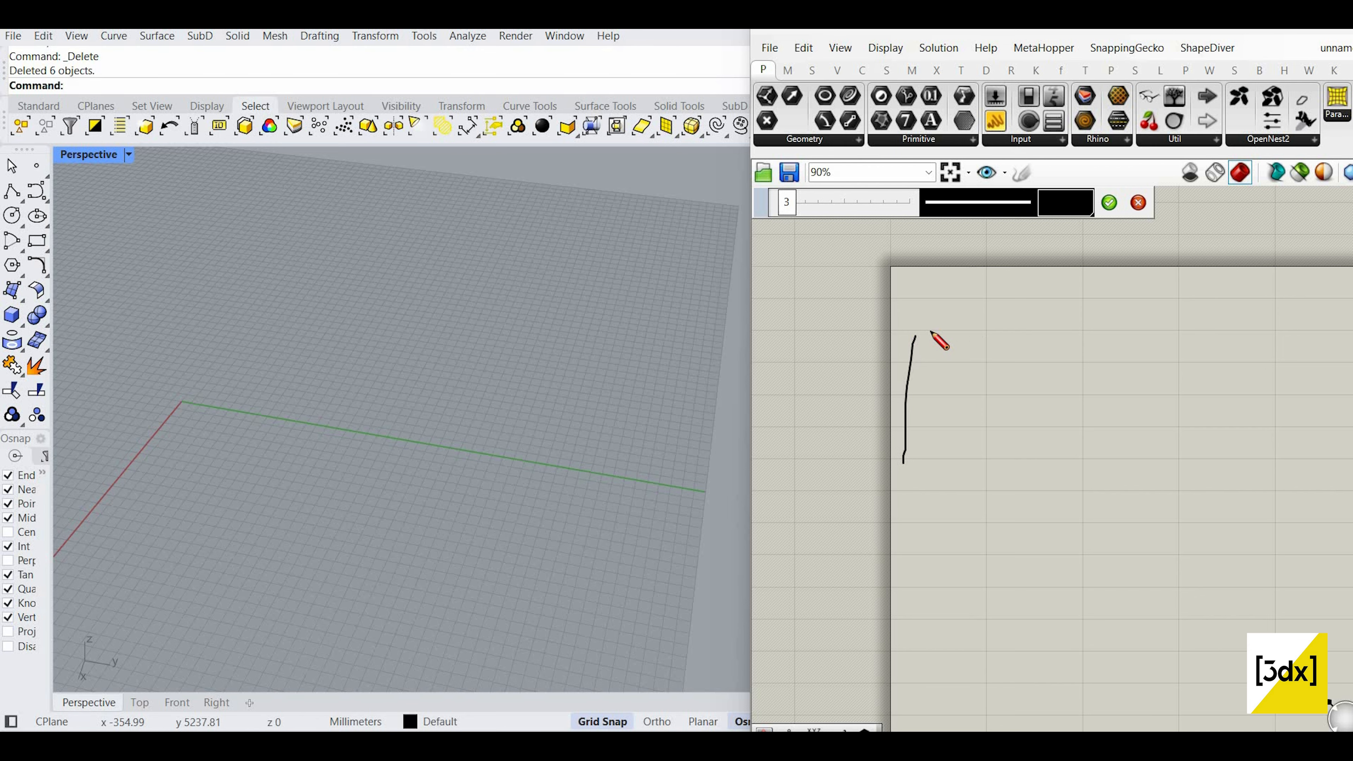
# Step: Hand-sketch a large rectangle on the Grasshopper canvas
pyautogui.moveTo(915, 336)
pyautogui.mouseDown()
pyautogui.moveTo(1145, 337)
pyautogui.moveTo(1146, 462)
pyautogui.mouseUp()
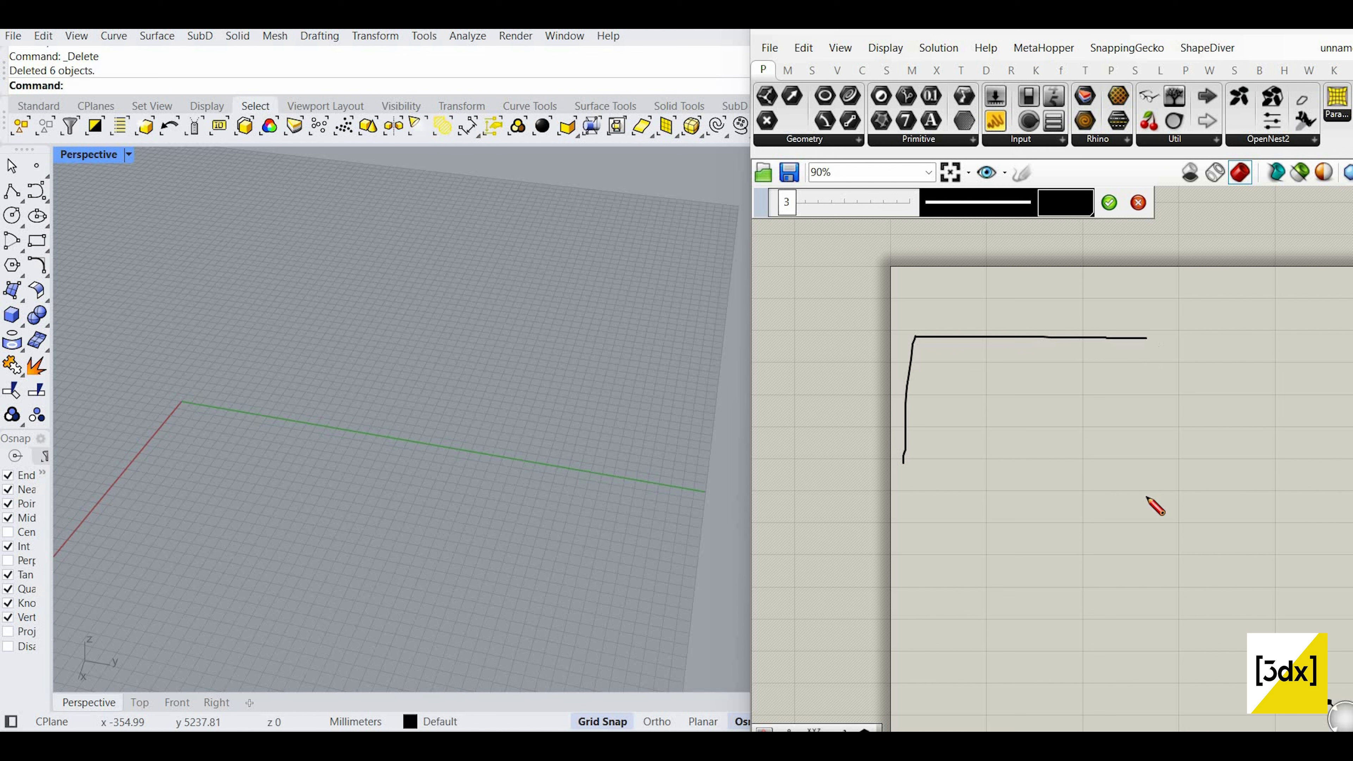
pyautogui.moveTo(899, 457); pyautogui.dragTo(1140, 471)
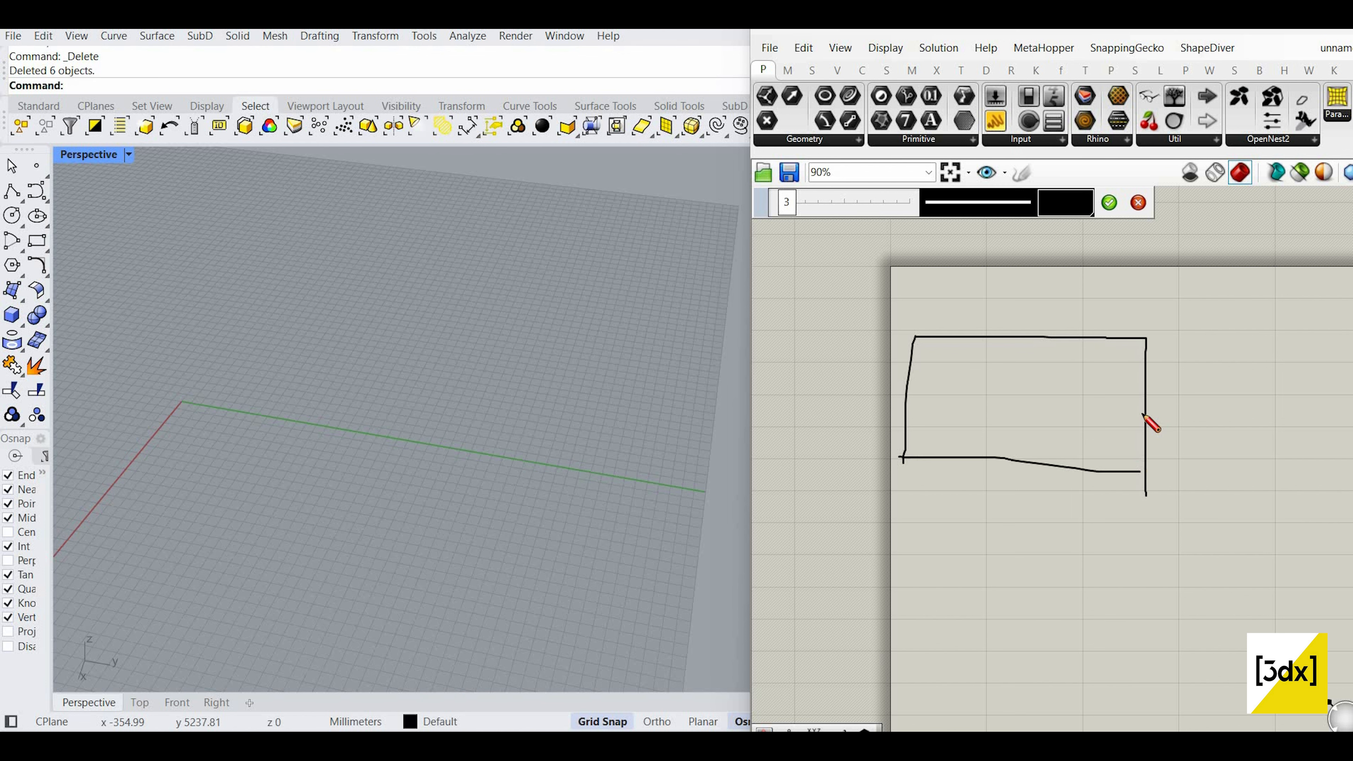
pyautogui.scroll(-3, 1034, 413)
pyautogui.scroll(3, 1028, 413)
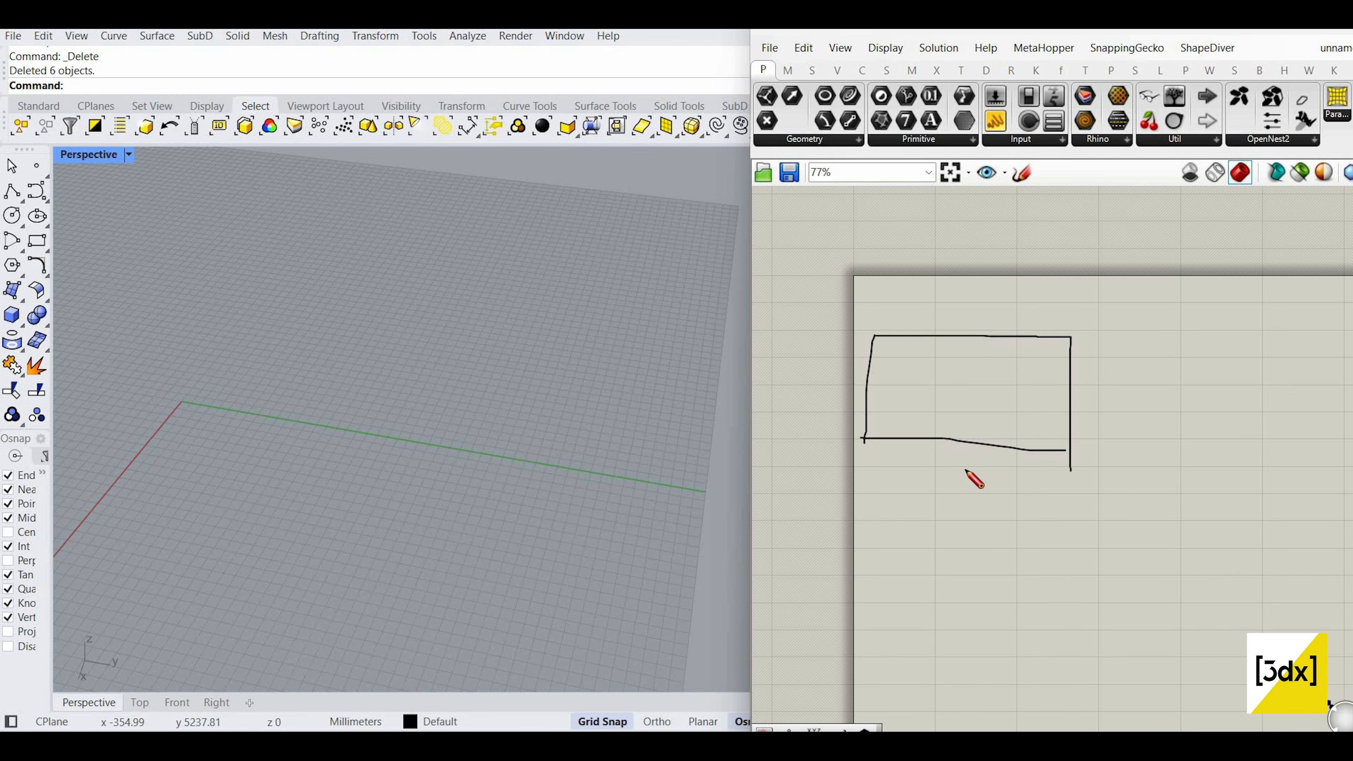
# Step: Sketch a second box with inner strokes and a connecting curve, then discard them
pyautogui.moveTo(965, 470); pyautogui.dragTo(982, 397, button='right')
pyautogui.moveTo(930, 370)
pyautogui.mouseDown()
pyautogui.moveTo(934, 457)
pyautogui.moveTo(1102, 385)
pyautogui.moveTo(950, 463)
pyautogui.mouseUp()
pyautogui.scroll(2, 954, 426)
pyautogui.moveTo(974, 381); pyautogui.dragTo(942, 449)
pyautogui.moveTo(961, 396); pyautogui.dragTo(992, 451)
pyautogui.moveTo(1030, 394)
pyautogui.mouseDown()
pyautogui.moveTo(979, 444)
pyautogui.moveTo(1034, 432)
pyautogui.mouseUp()
pyautogui.moveTo(1066, 401)
pyautogui.mouseDown()
pyautogui.moveTo(1019, 436)
pyautogui.moveTo(1050, 446)
pyautogui.mouseUp()
pyautogui.moveTo(1079, 404)
pyautogui.mouseDown()
pyautogui.moveTo(1069, 445)
pyautogui.moveTo(1058, 344)
pyautogui.moveTo(1044, 344)
pyautogui.mouseUp()
pyautogui.scroll(-1, 991, 488)
pyautogui.scroll(-1, 1052, 445)
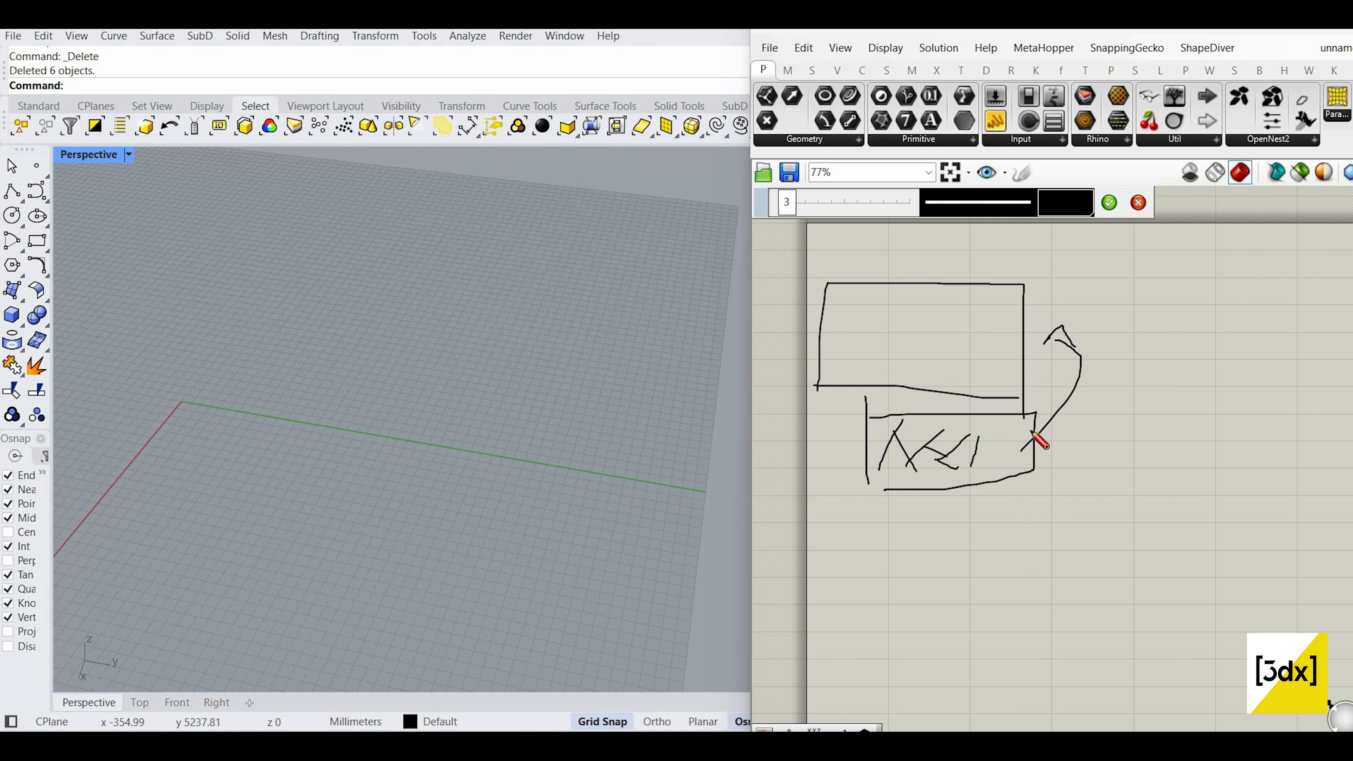
pyautogui.moveTo(1037, 354); pyautogui.dragTo(1053, 412)
pyautogui.click(1137, 203)
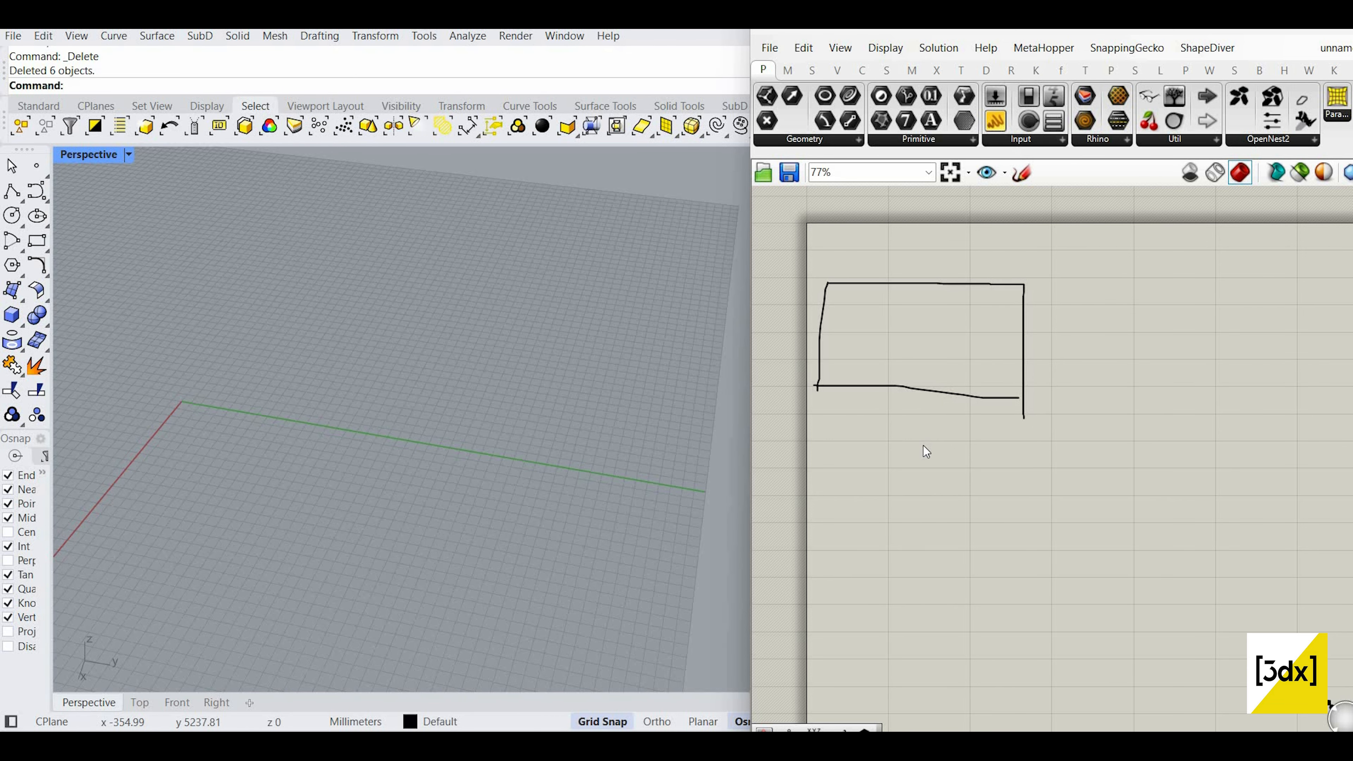
# Step: Sketch a new box below the rectangle with a peaked polygon inside it
pyautogui.click(1020, 177)
pyautogui.moveTo(923, 421)
pyautogui.mouseDown()
pyautogui.moveTo(915, 556)
pyautogui.moveTo(1113, 435)
pyautogui.moveTo(1101, 566)
pyautogui.mouseUp()
pyautogui.moveTo(952, 552); pyautogui.dragTo(1103, 565)
pyautogui.scroll(2, 993, 460)
pyautogui.moveTo(922, 488)
pyautogui.mouseDown()
pyautogui.moveTo(997, 441)
pyautogui.moveTo(1014, 521)
pyautogui.moveTo(922, 525)
pyautogui.moveTo(990, 565)
pyautogui.moveTo(1014, 556)
pyautogui.mouseUp()
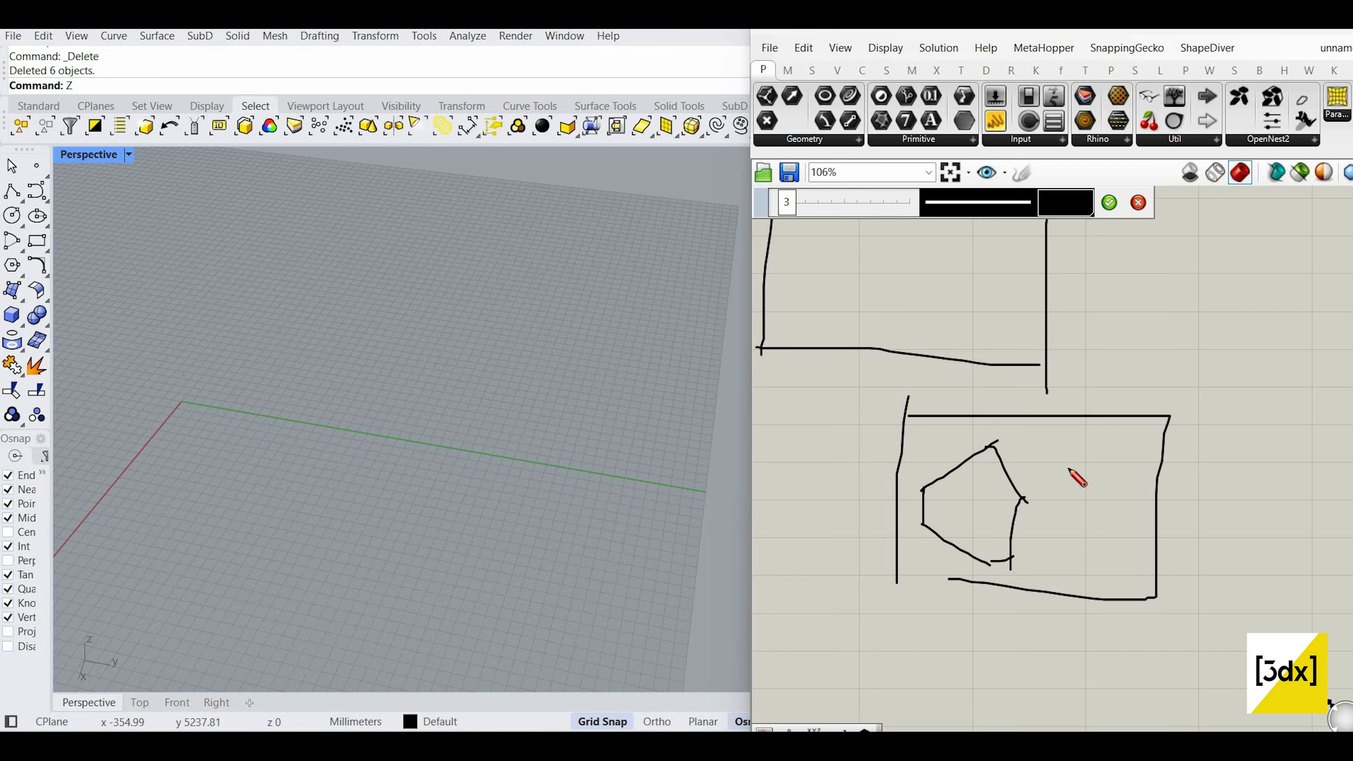
# Step: Mark the polygon's vertices with crosses and draw a curved arrow to the rectangle
pyautogui.moveTo(991, 439); pyautogui.dragTo(1001, 450)
pyautogui.moveTo(997, 441)
pyautogui.mouseDown()
pyautogui.moveTo(985, 459)
pyautogui.moveTo(1027, 502)
pyautogui.moveTo(1021, 558)
pyautogui.moveTo(989, 568)
pyautogui.mouseUp()
pyautogui.moveTo(991, 562); pyautogui.dragTo(985, 569)
pyautogui.scroll(-2, 1019, 554)
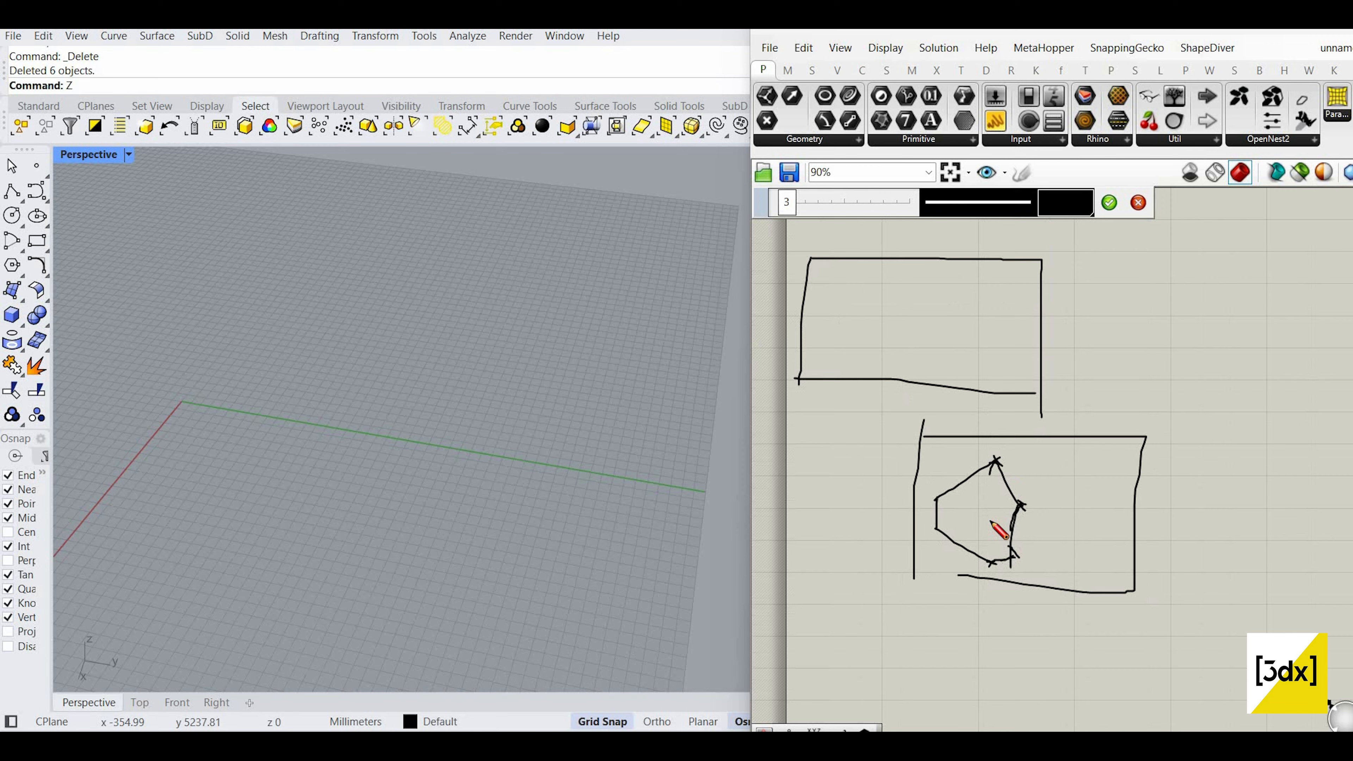
pyautogui.moveTo(1019, 504)
pyautogui.mouseDown()
pyautogui.moveTo(1064, 449)
pyautogui.moveTo(994, 292)
pyautogui.moveTo(994, 326)
pyautogui.mouseUp()
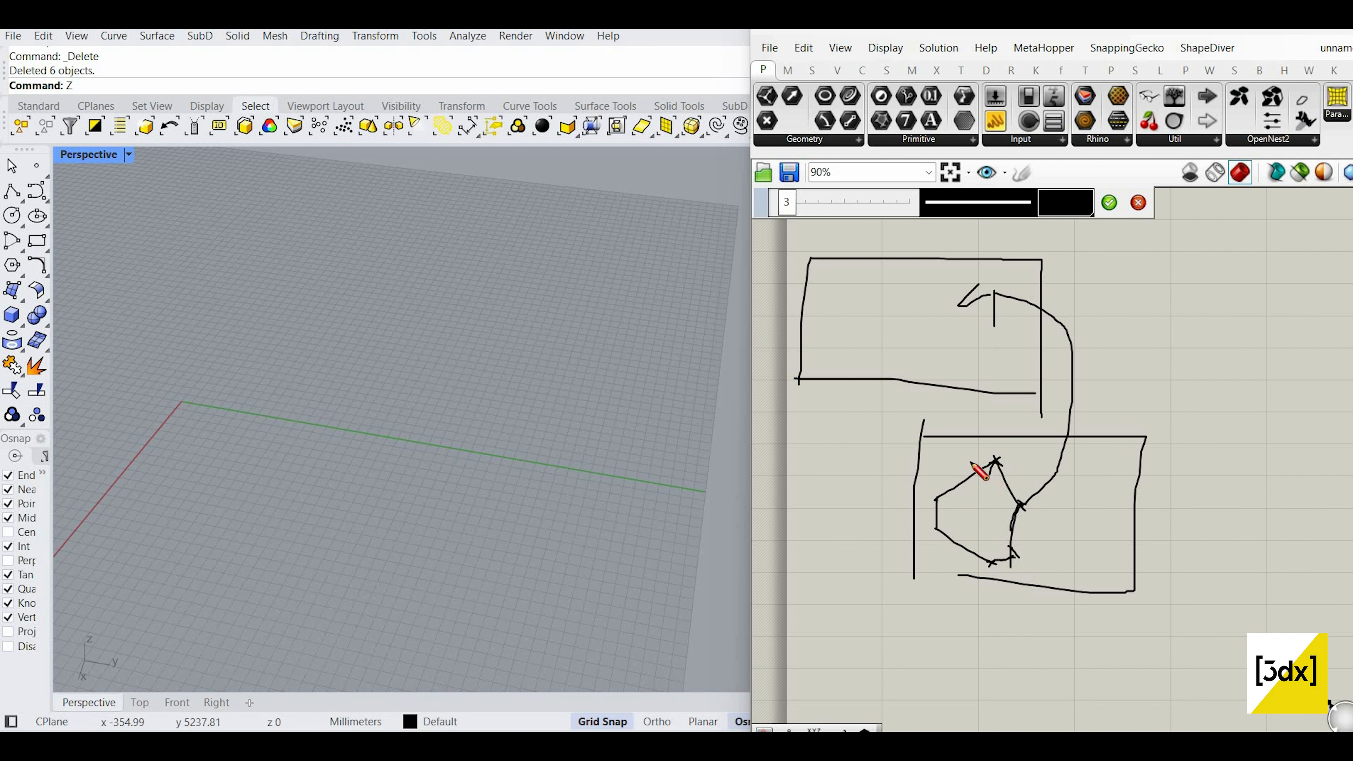
pyautogui.moveTo(992, 451); pyautogui.dragTo(1002, 466)
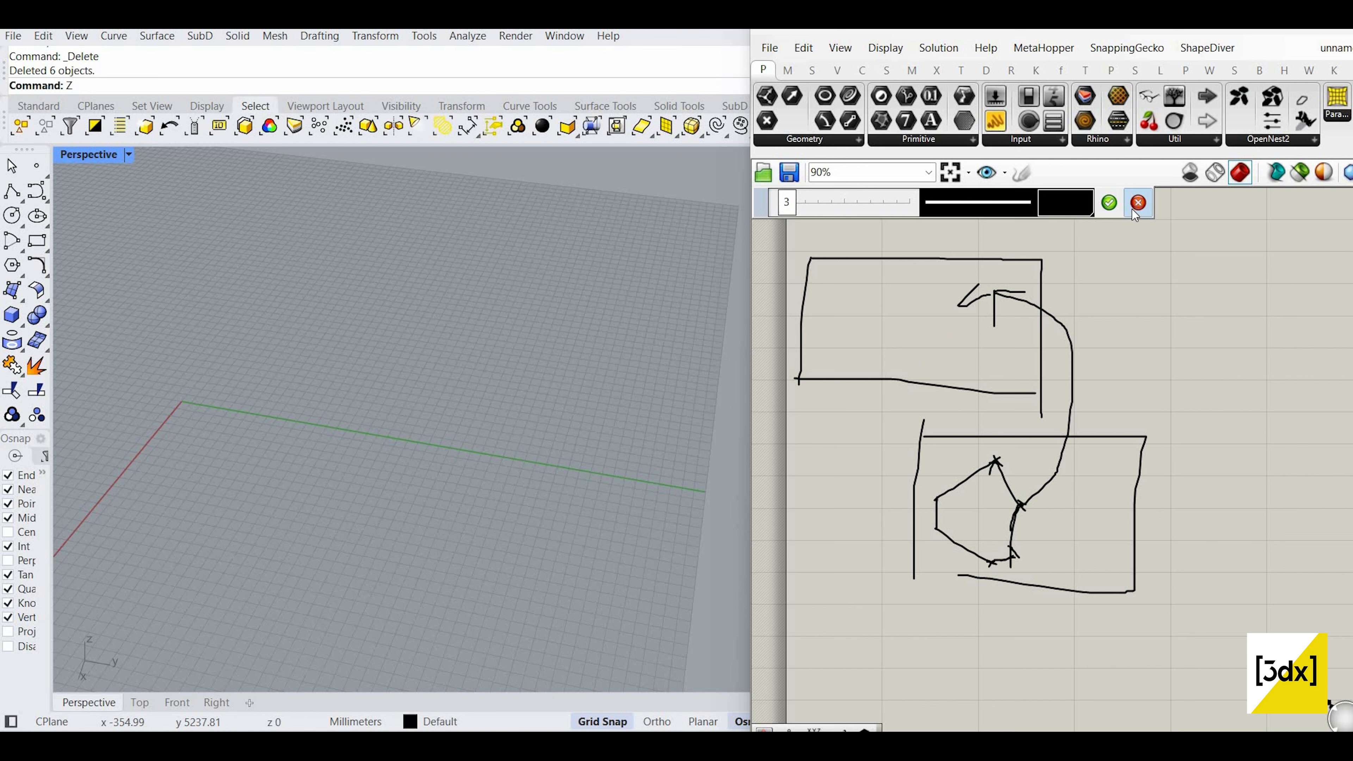
# Step: Commit the finished sketch, then delete it from the canvas
pyautogui.click(1113, 203)
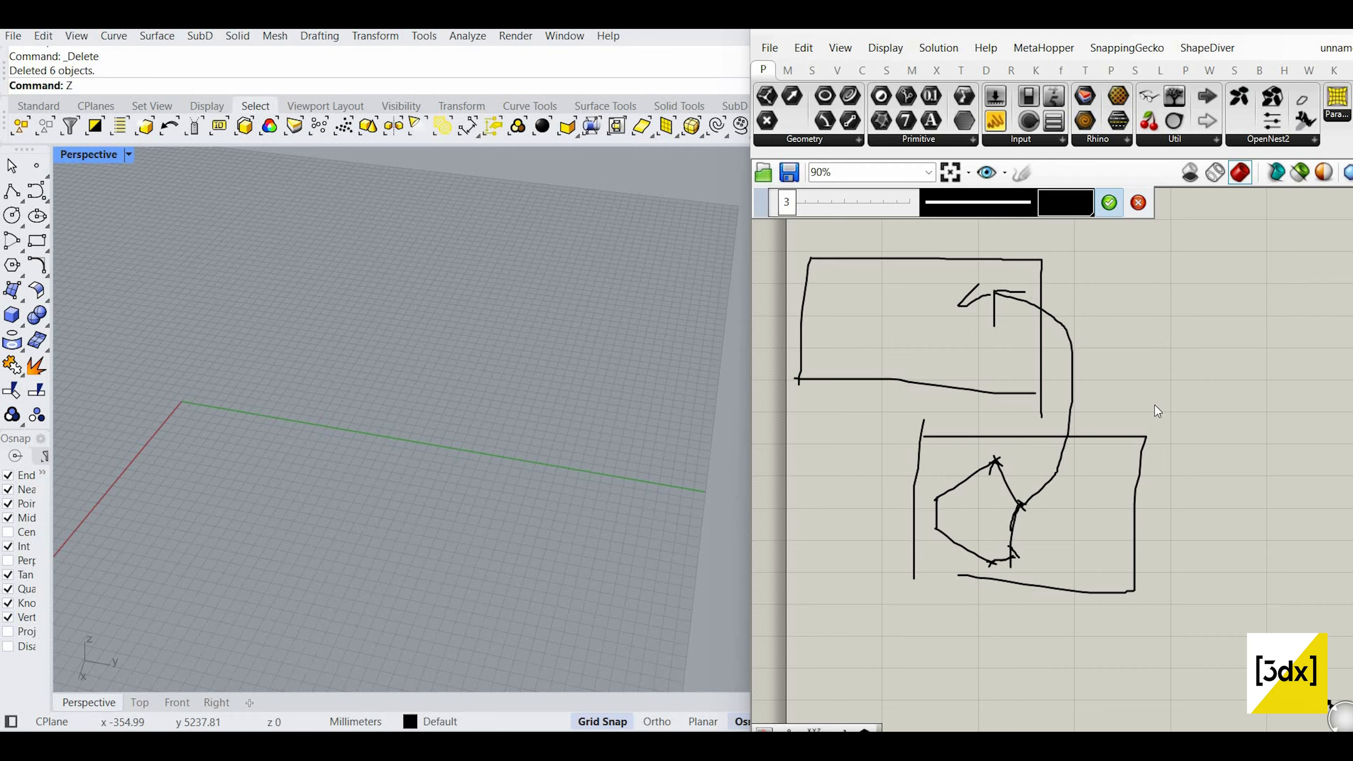
pyautogui.scroll(-2, 1151, 419)
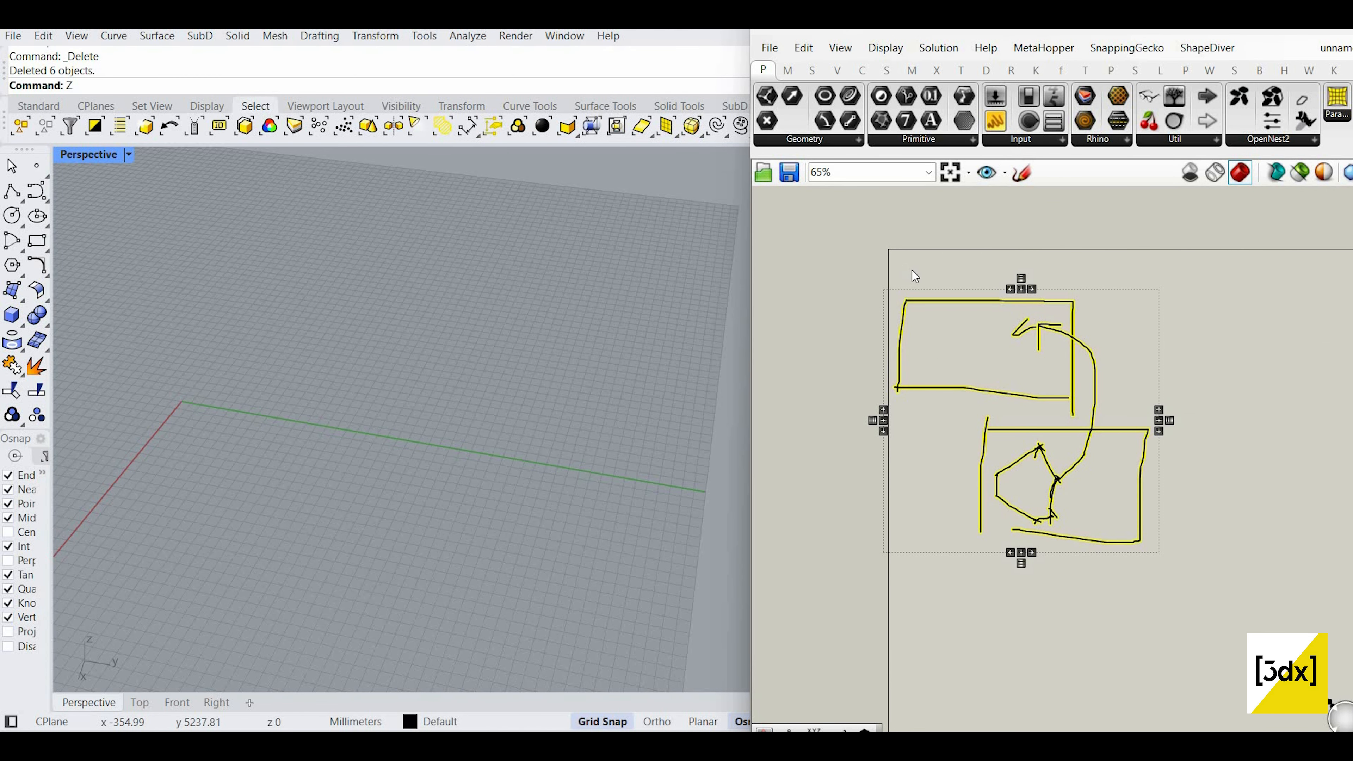
pyautogui.press('Delete')
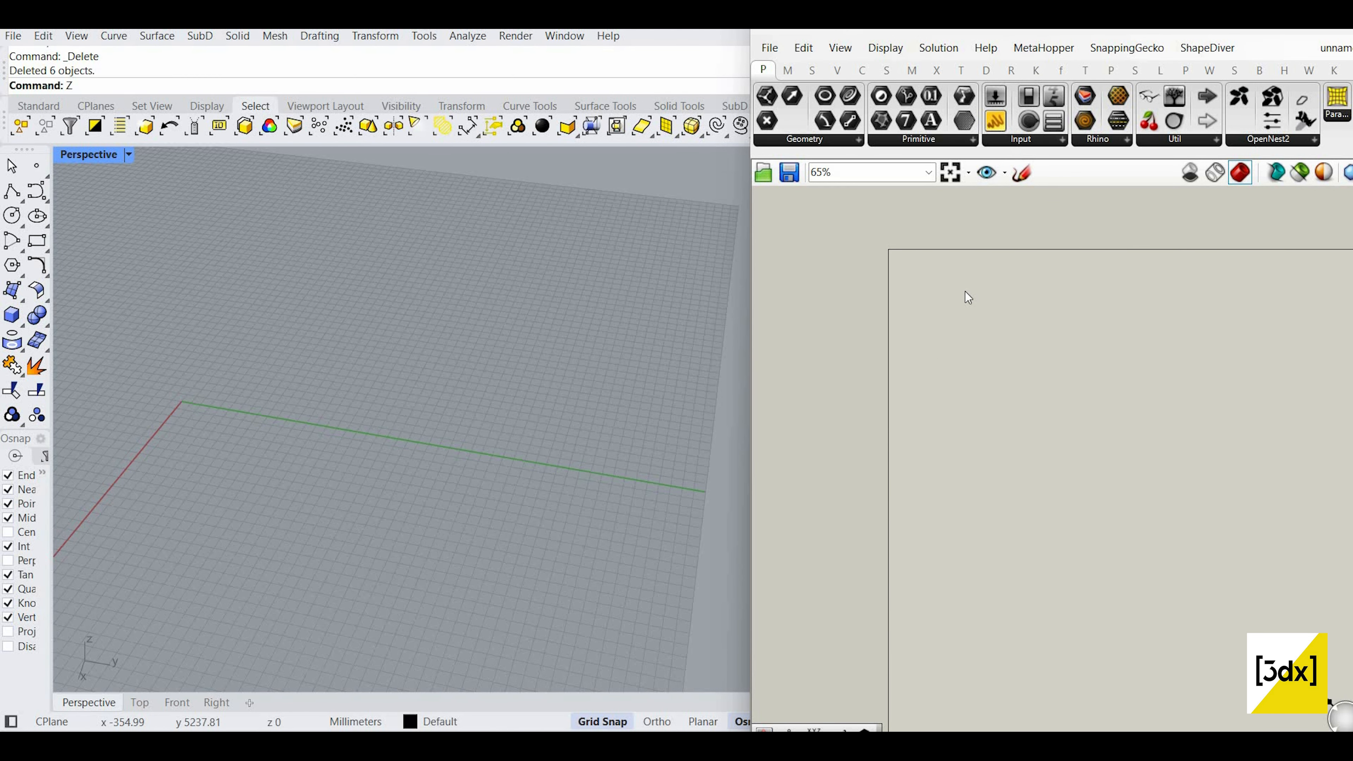
# Step: Cancel a stray Curve command and run Line with start point 0,0,0
pyautogui.scroll(1, 920, 281)
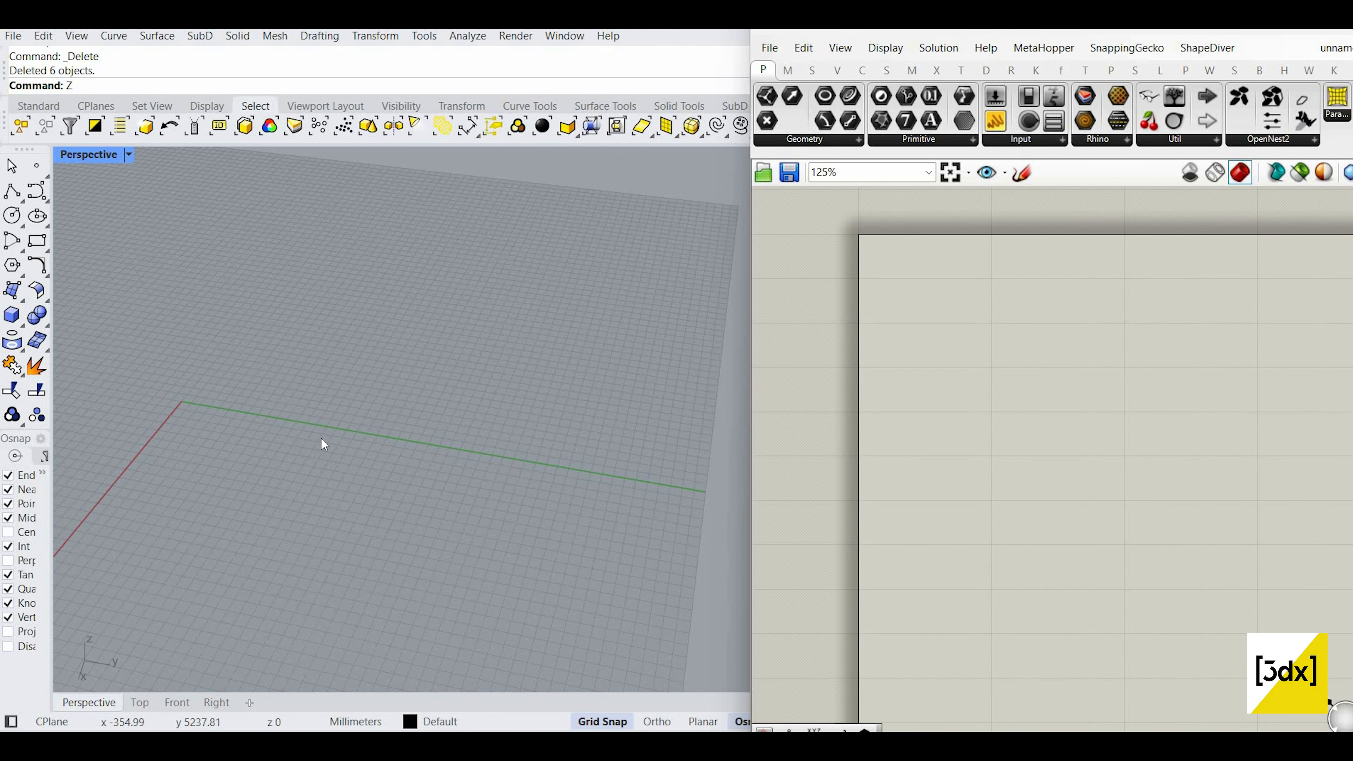
pyautogui.scroll(-3, 266, 401)
pyautogui.scroll(2, 261, 406)
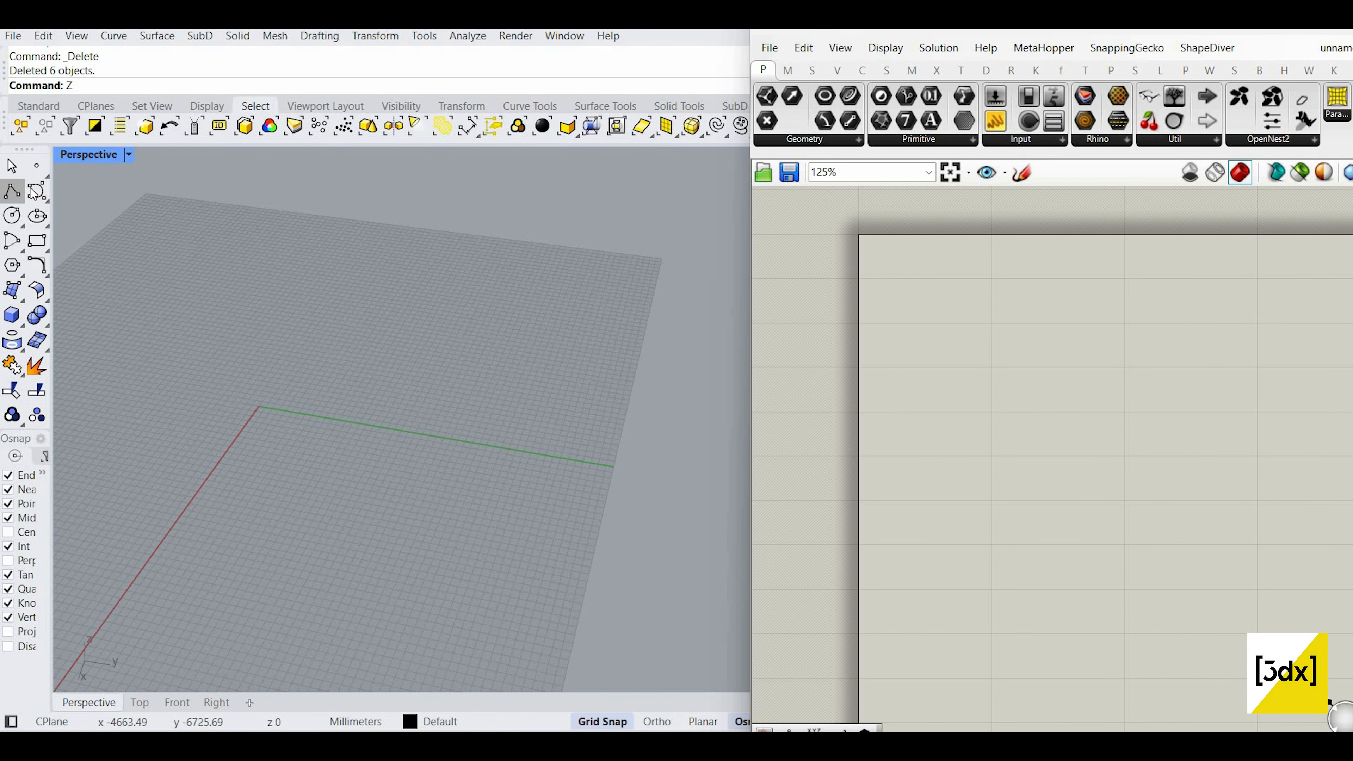
pyautogui.click(36, 190)
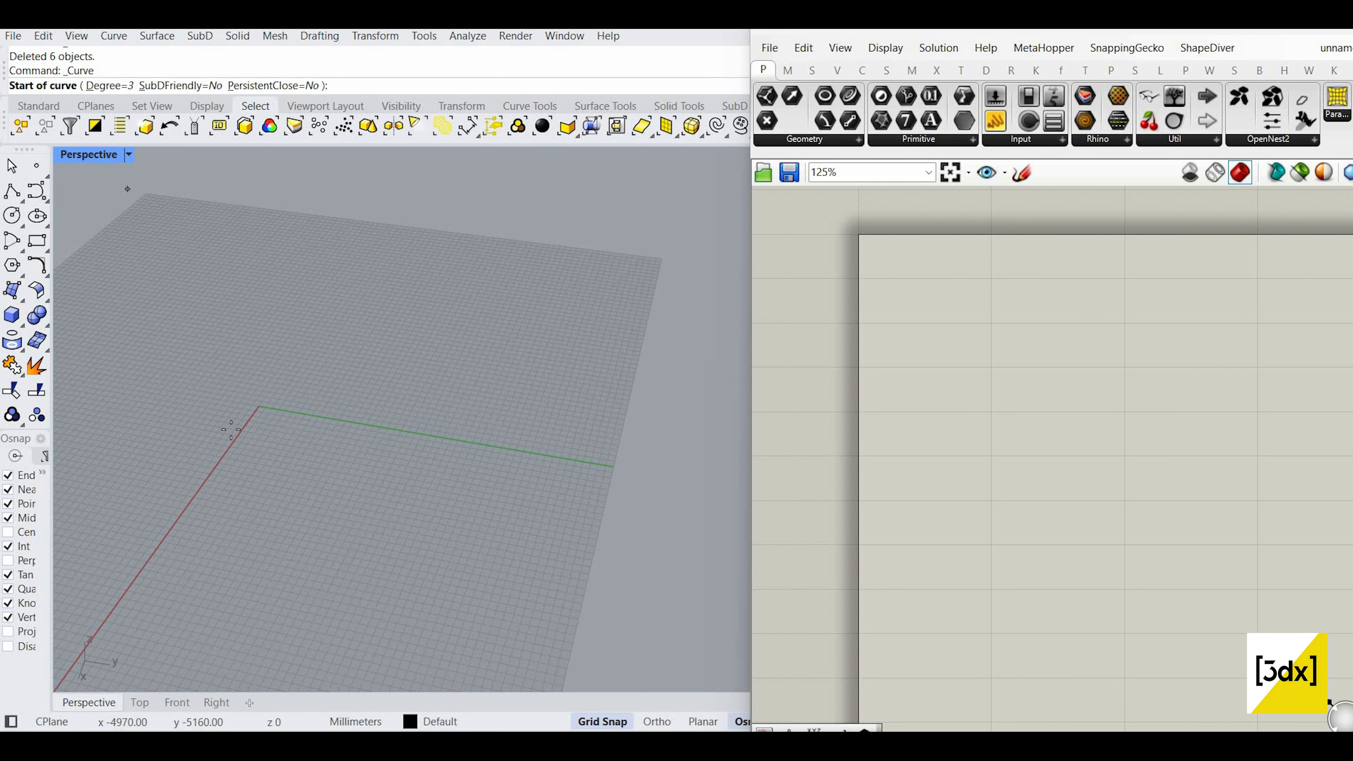
pyautogui.press('Escape')
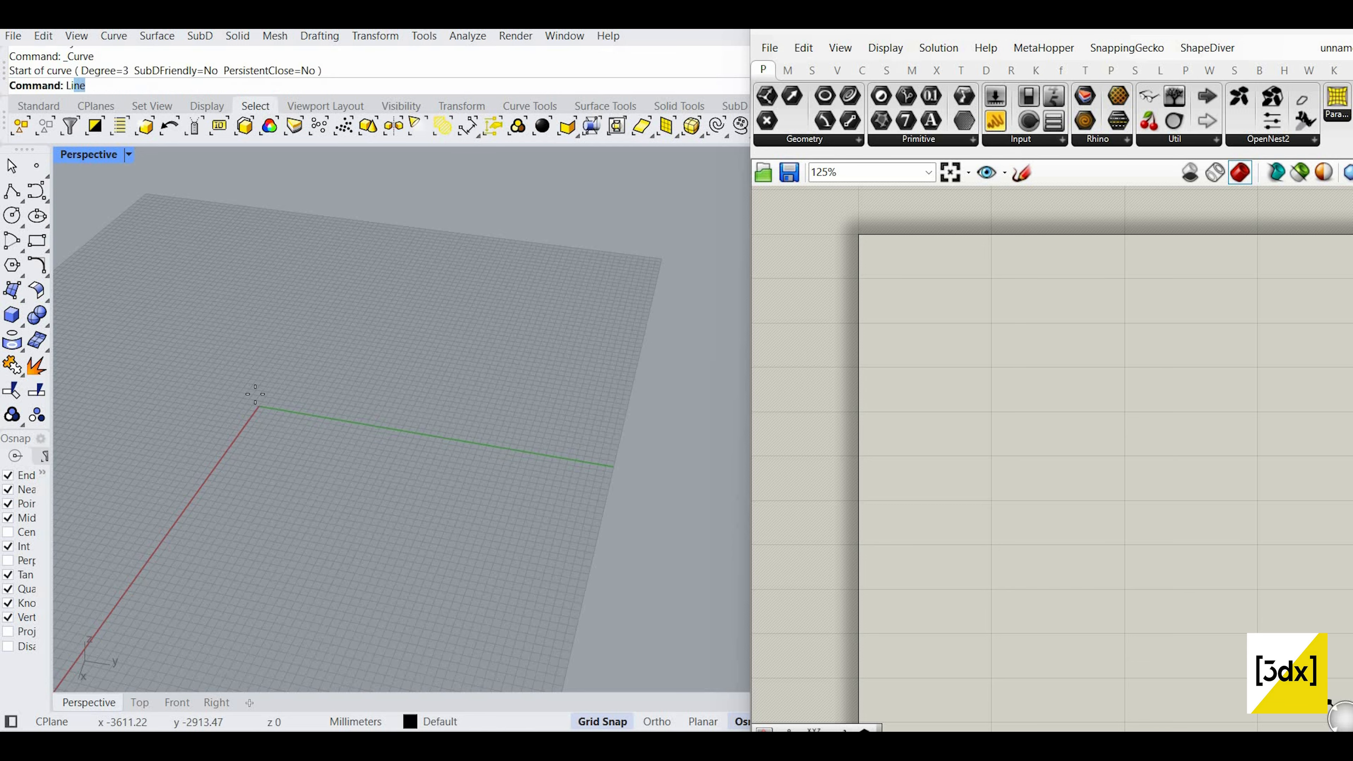
pyautogui.write('Li')
pyautogui.press('Return')
pyautogui.write('0,')
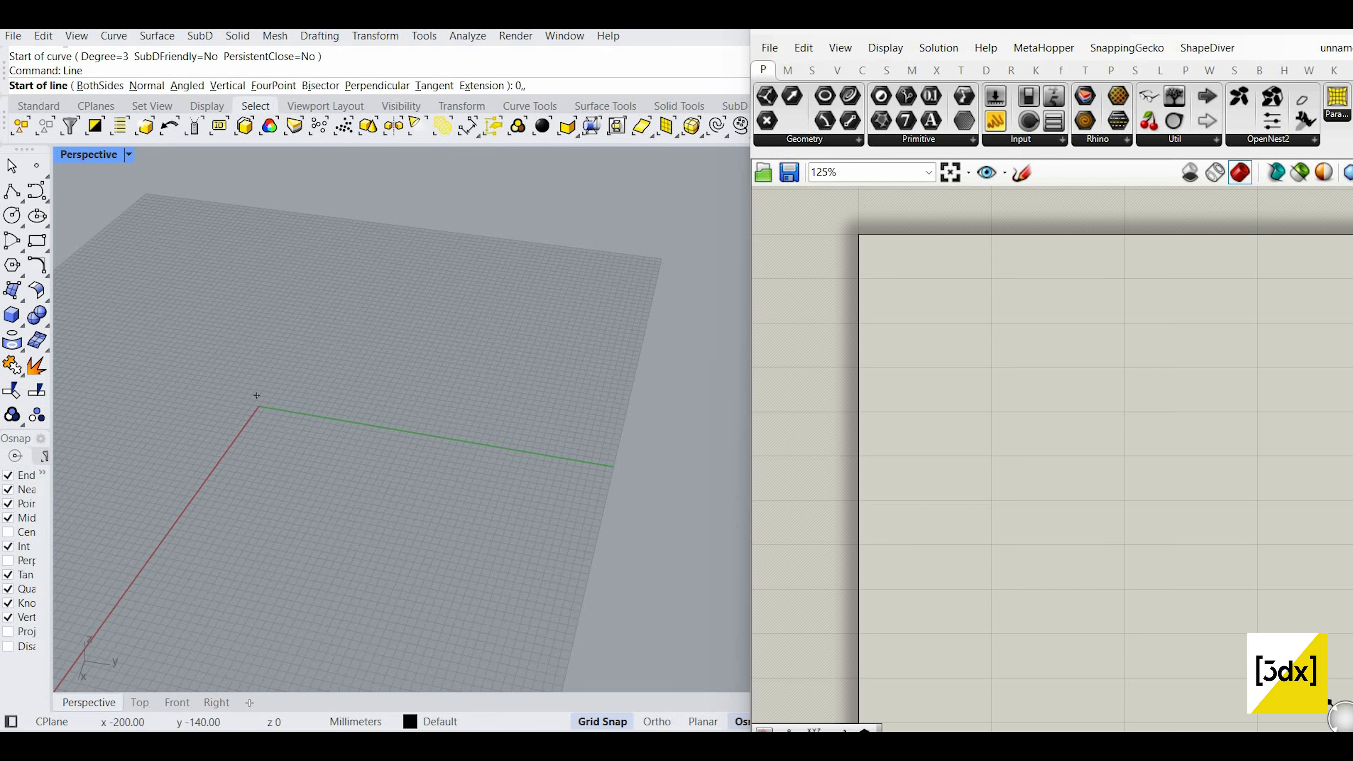
pyautogui.write('0,')
pyautogui.press('Return')
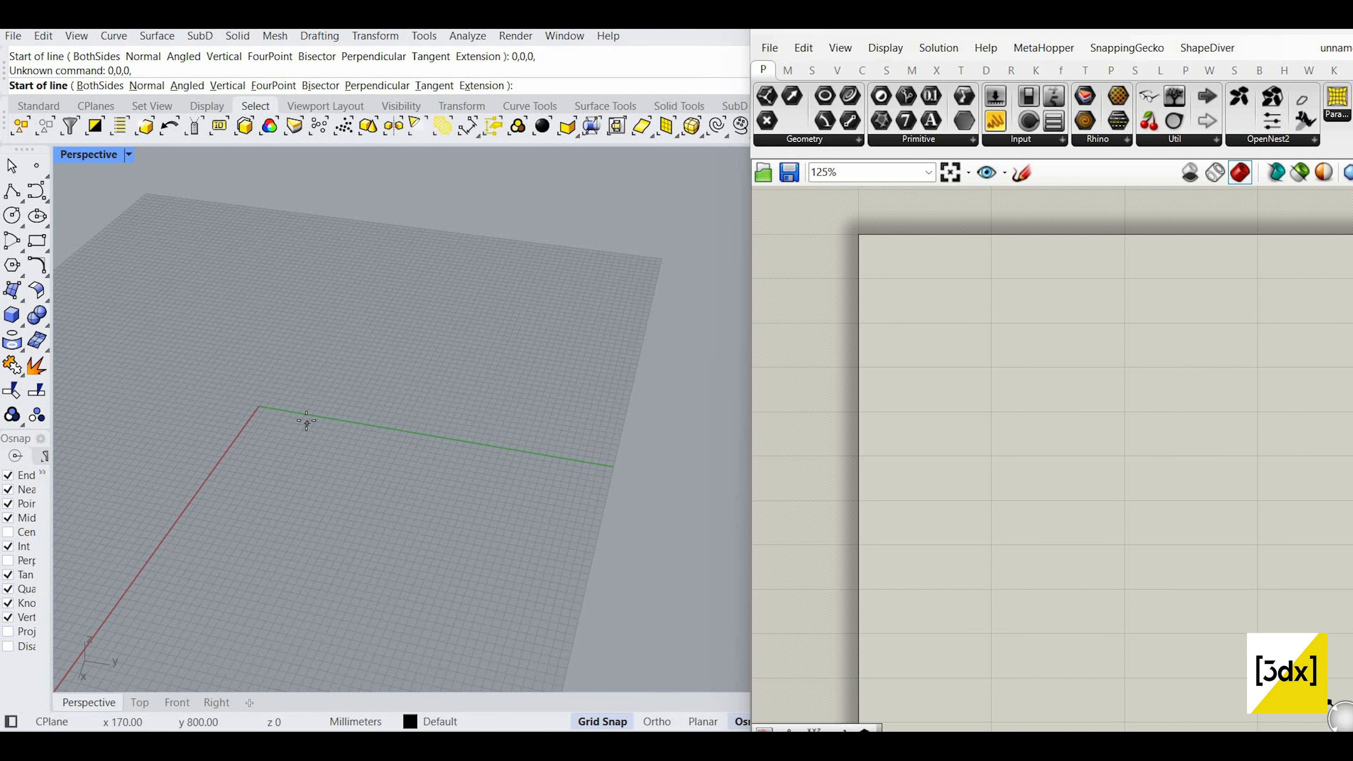
# Step: Restart the Line command and place its start point at the origin
pyautogui.scroll(2, 264, 406)
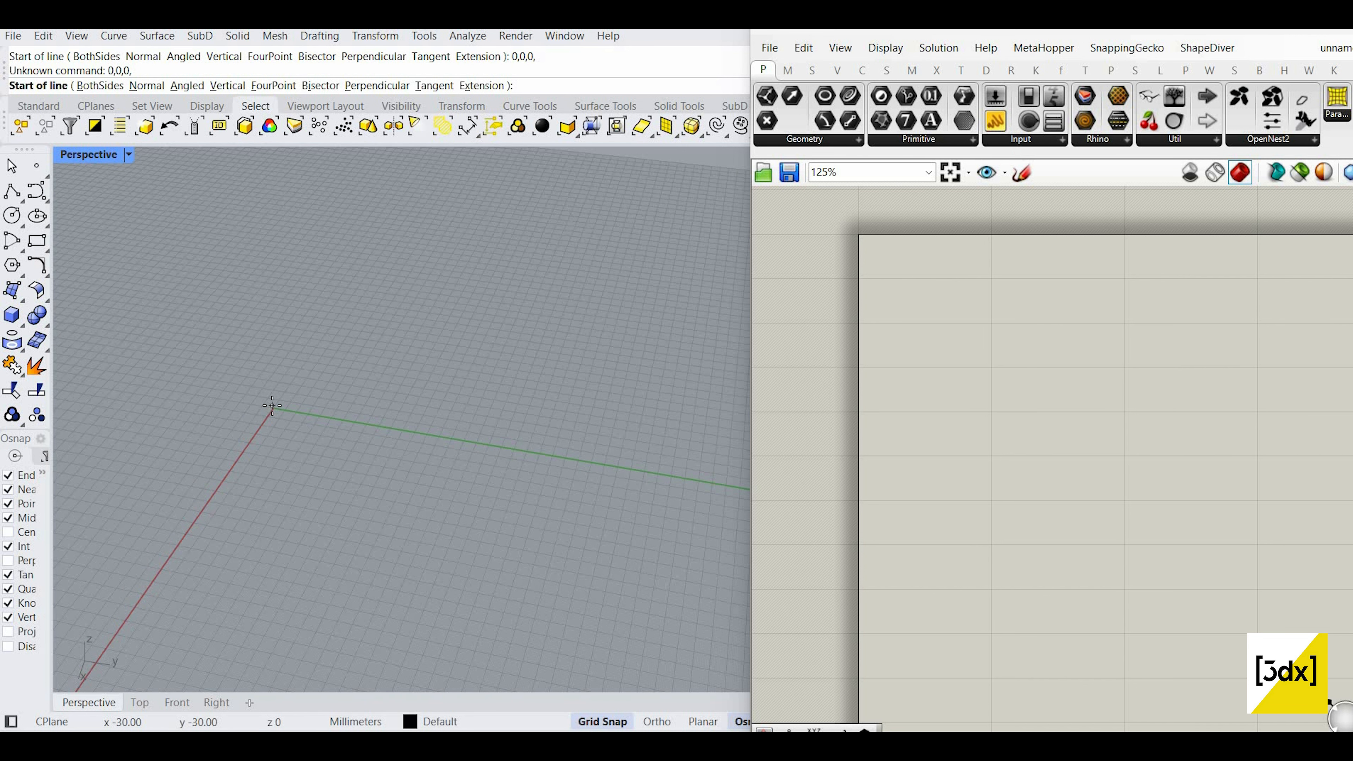
pyautogui.press('Escape')
pyautogui.press('Return')
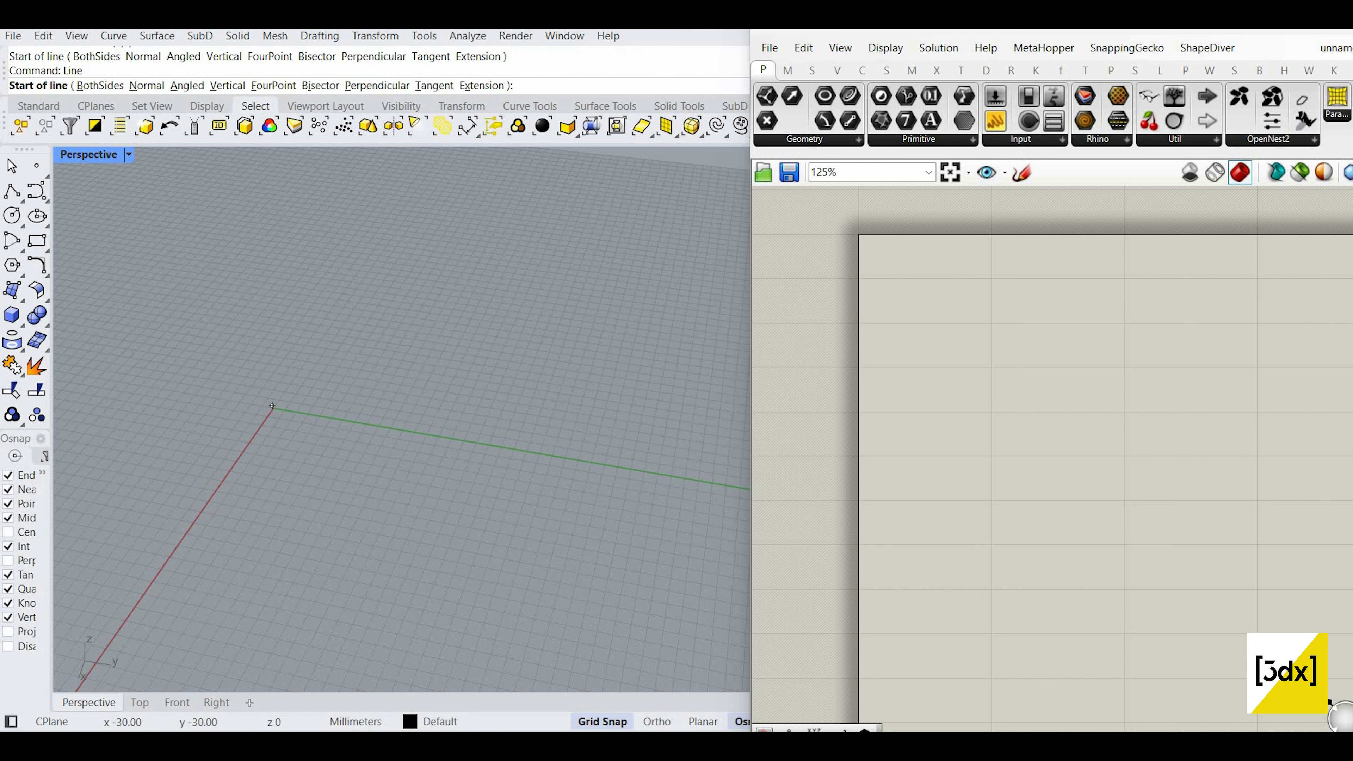
pyautogui.click(273, 406)
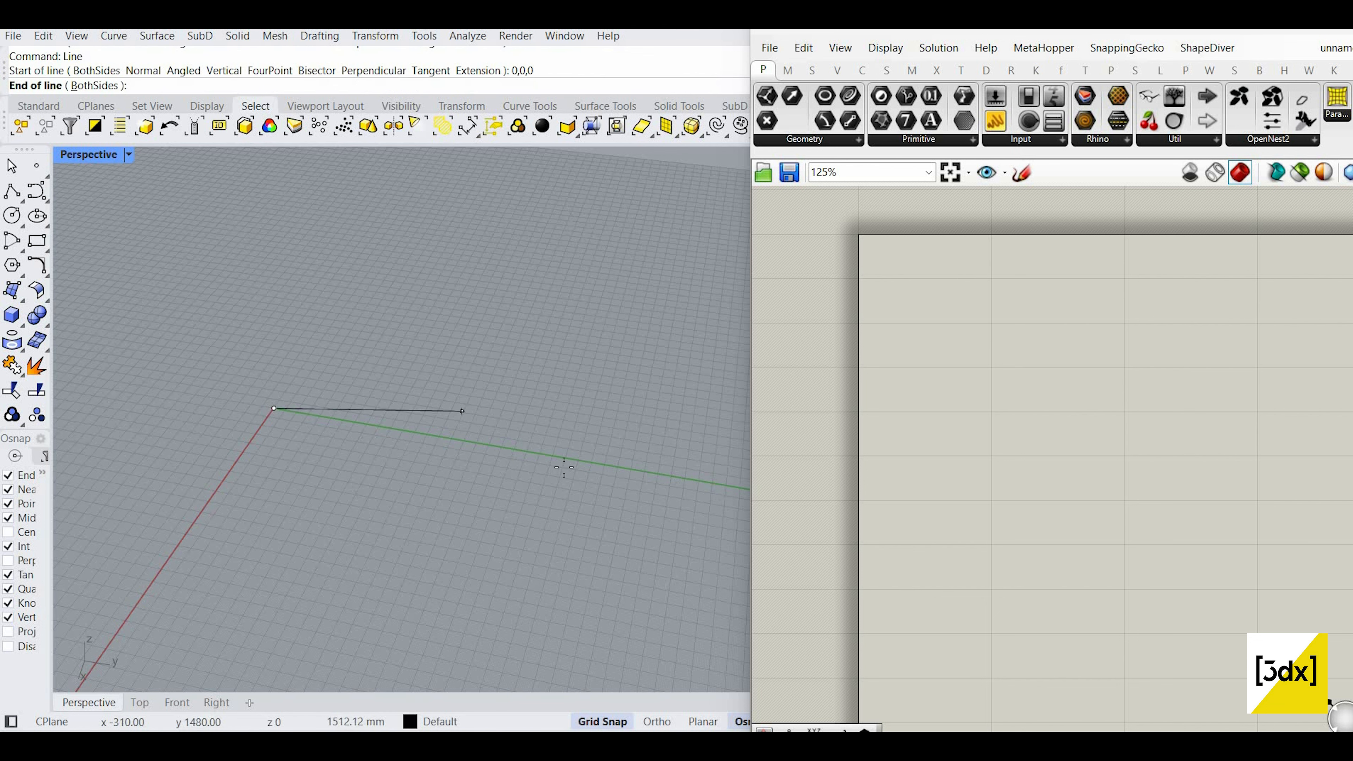
# Step: With Ortho on, end the line along the Y axis
pyautogui.press('F8')
pyautogui.scroll(-3, 506, 447)
pyautogui.click(477, 410)
pyautogui.scroll(2, 420, 418)
# Step: Reselect the line, undoing a trial move of its end control point
pyautogui.click(409, 441)
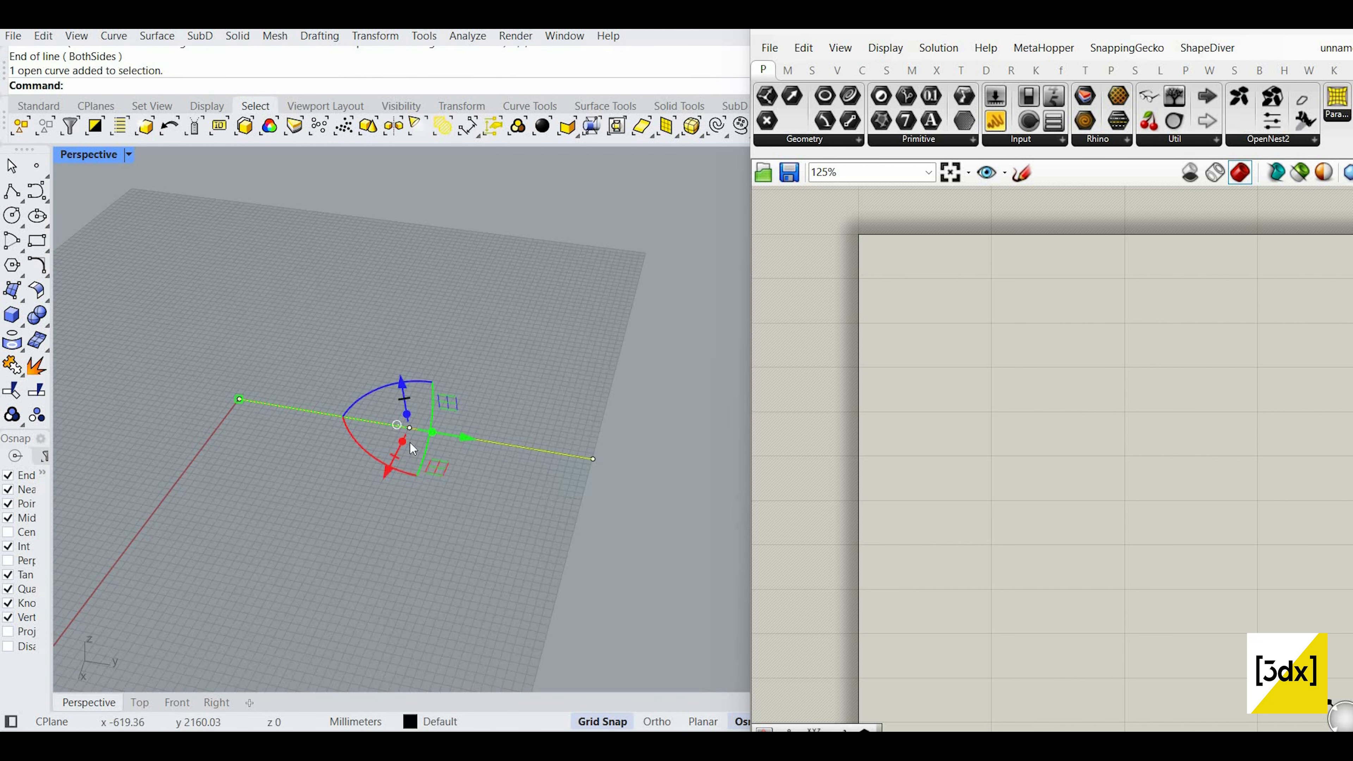
pyautogui.scroll(2, 380, 376)
pyautogui.moveTo(380, 374); pyautogui.dragTo(458, 493)
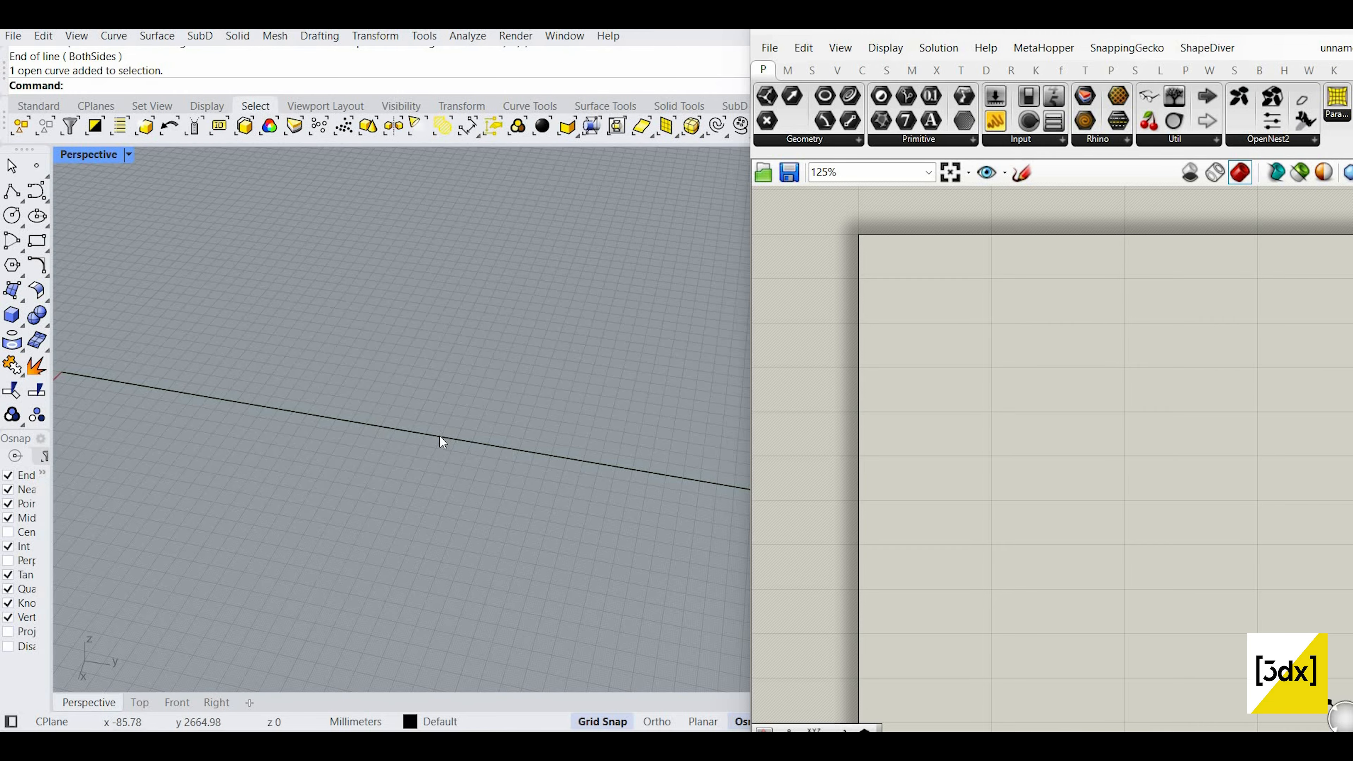
pyautogui.scroll(-3, 441, 436)
pyautogui.scroll(1, 416, 432)
pyautogui.click(419, 430)
pyautogui.click(698, 476)
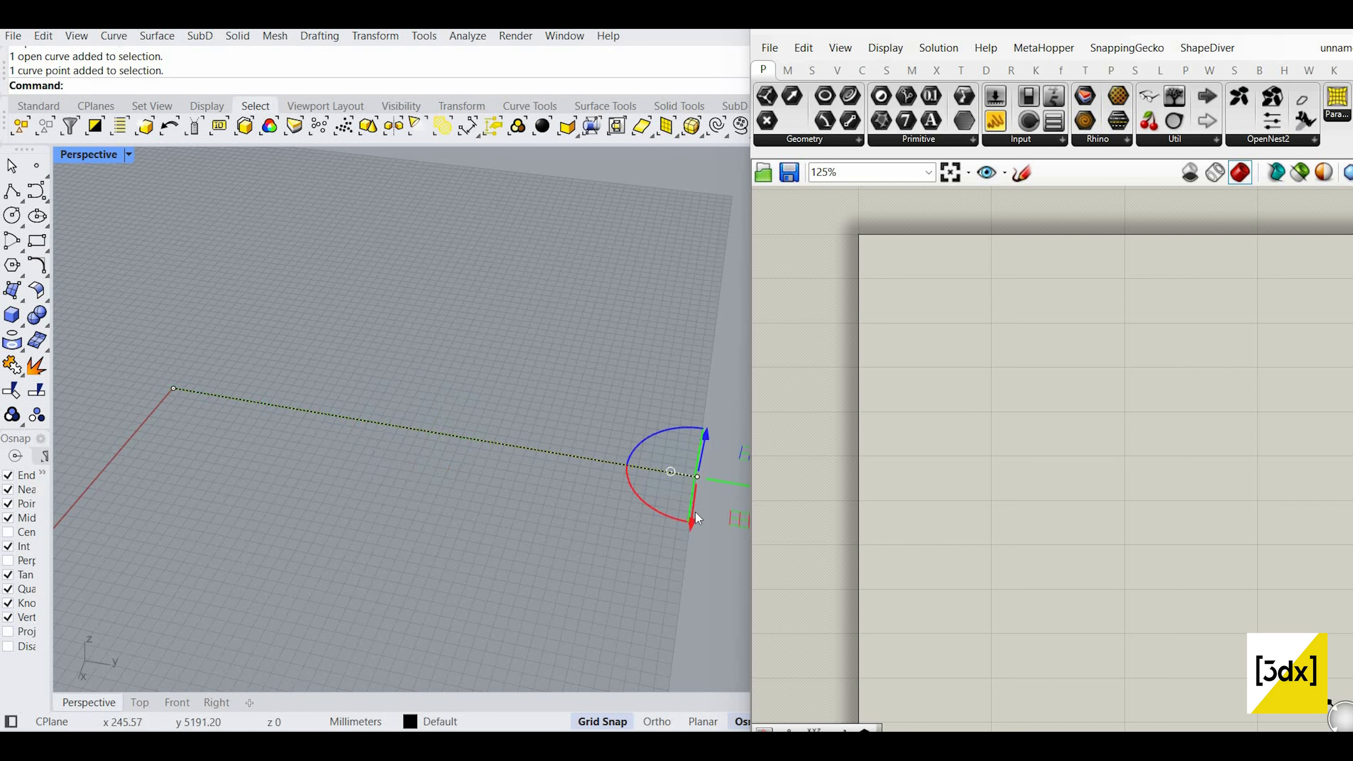
pyautogui.moveTo(718, 557); pyautogui.dragTo(692, 621)
pyautogui.hotkey('ctrl', 'z')
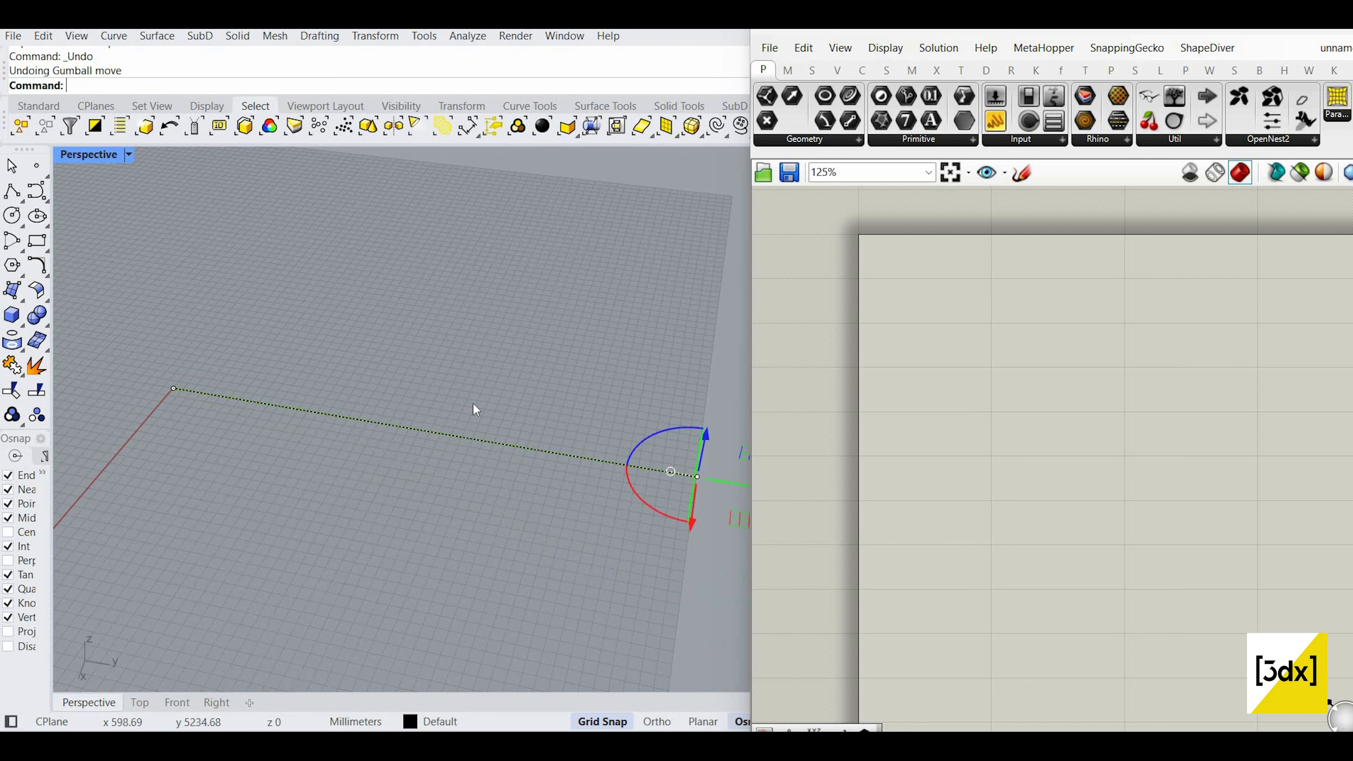
pyautogui.press('Escape')
pyautogui.click(473, 402)
# Step: Rebuild the line with 10 control points at degree 3
pyautogui.write('Rebuild')
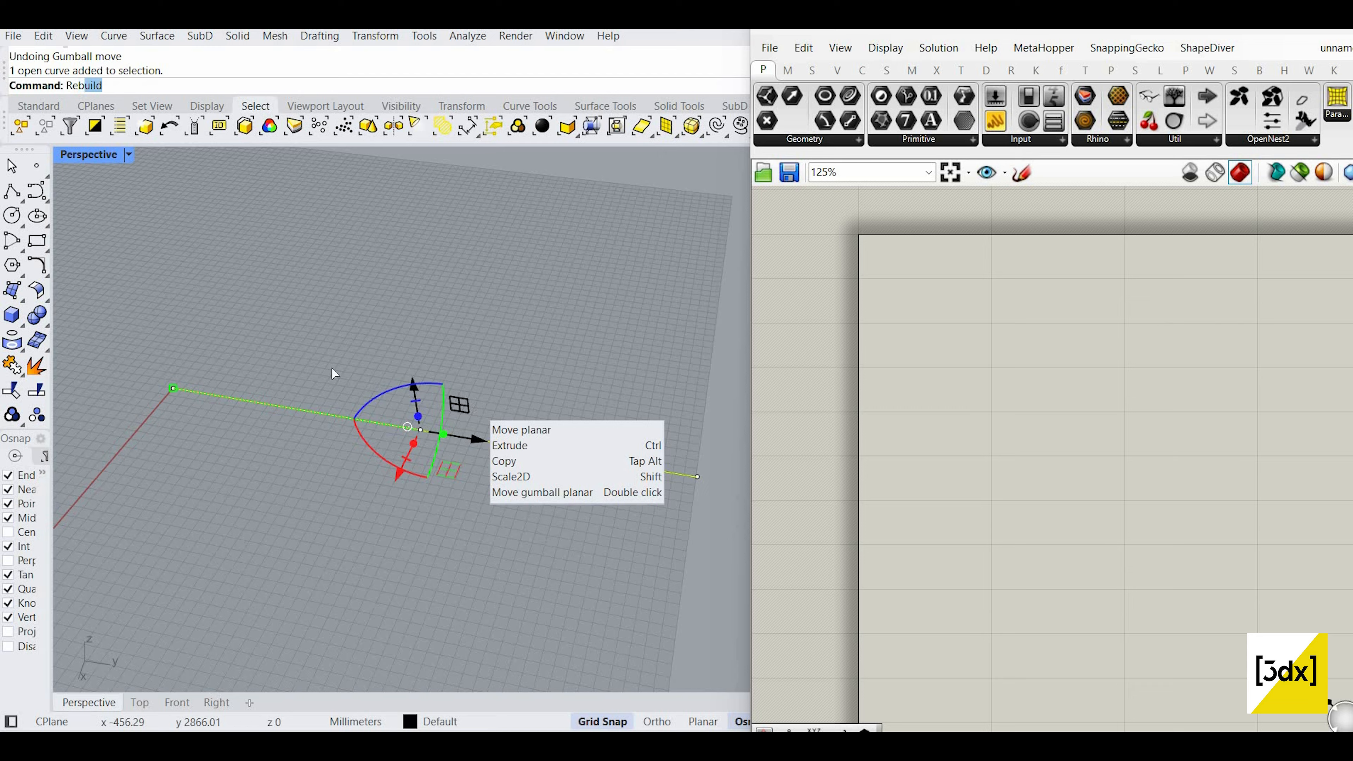
pyautogui.press('Return')
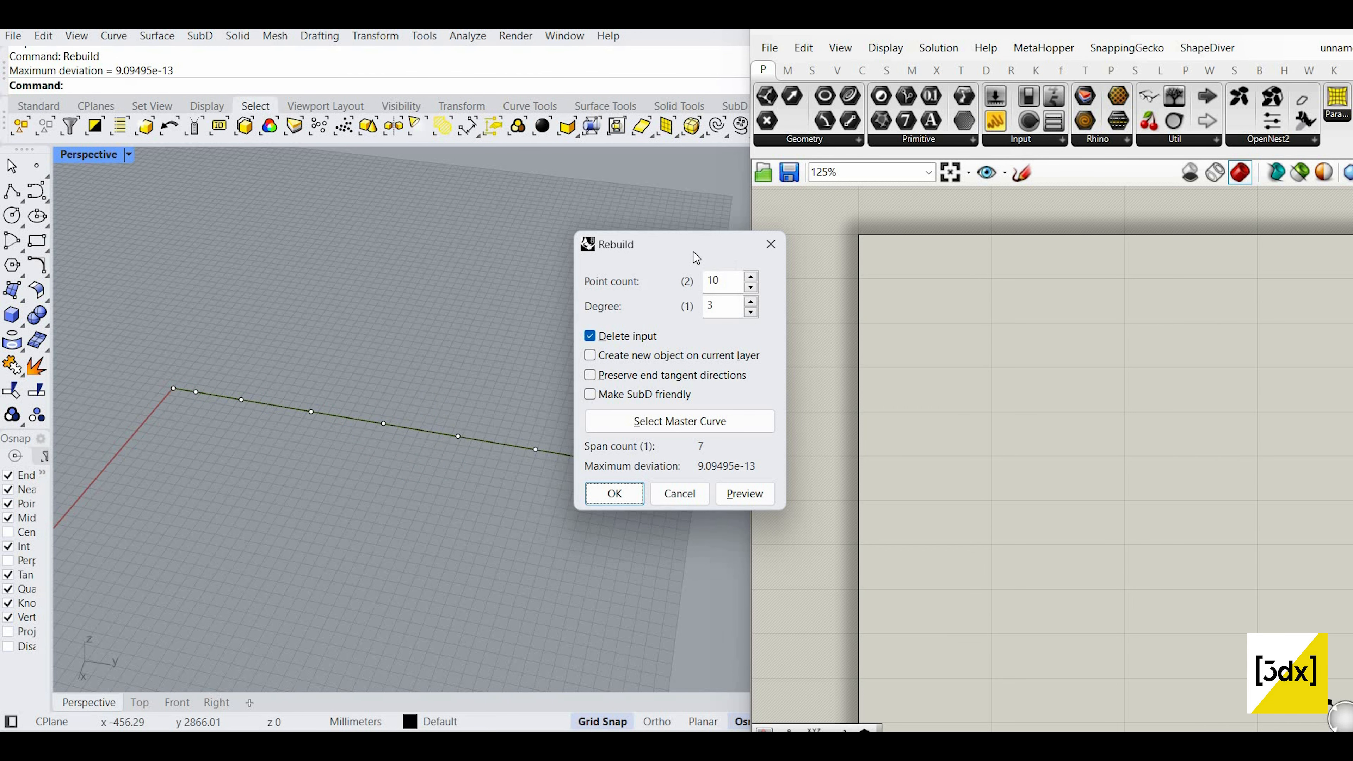
pyautogui.moveTo(691, 245); pyautogui.dragTo(814, 291)
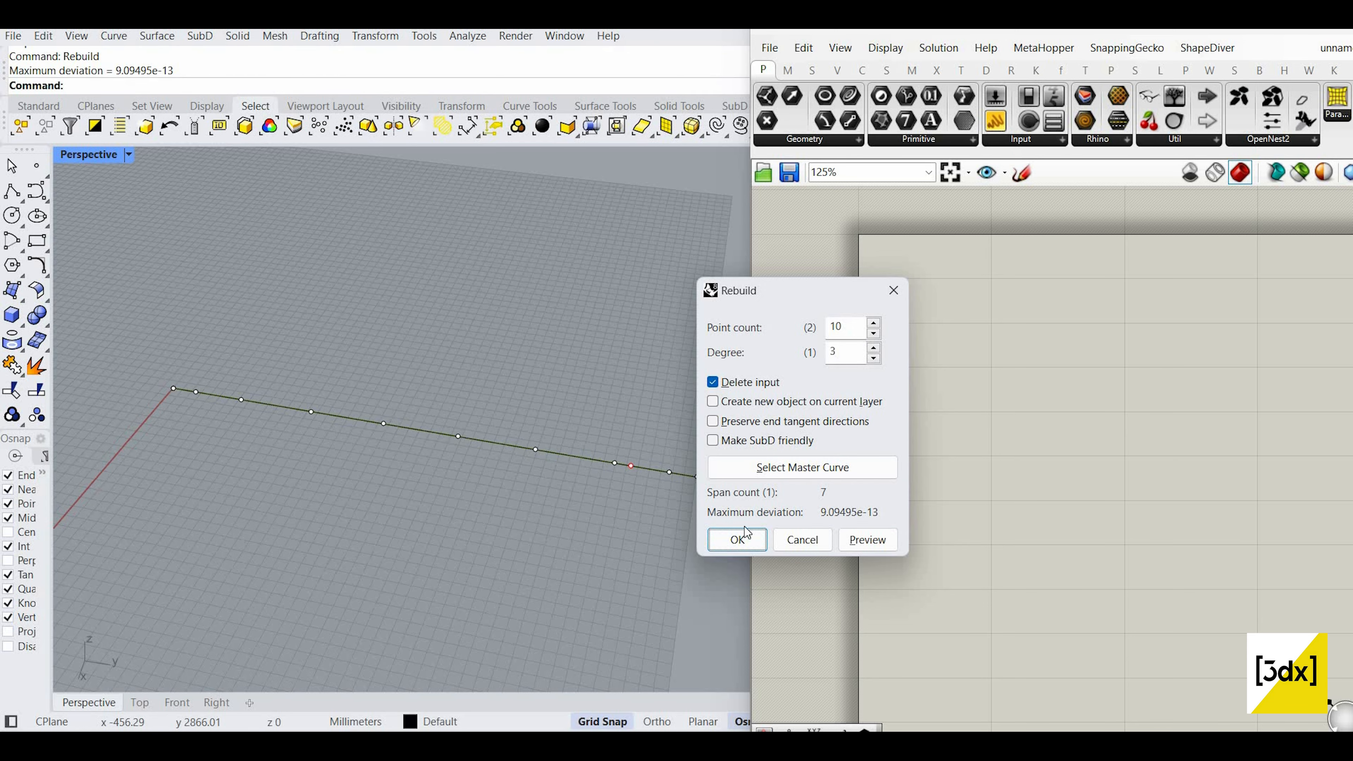
pyautogui.press('Return')
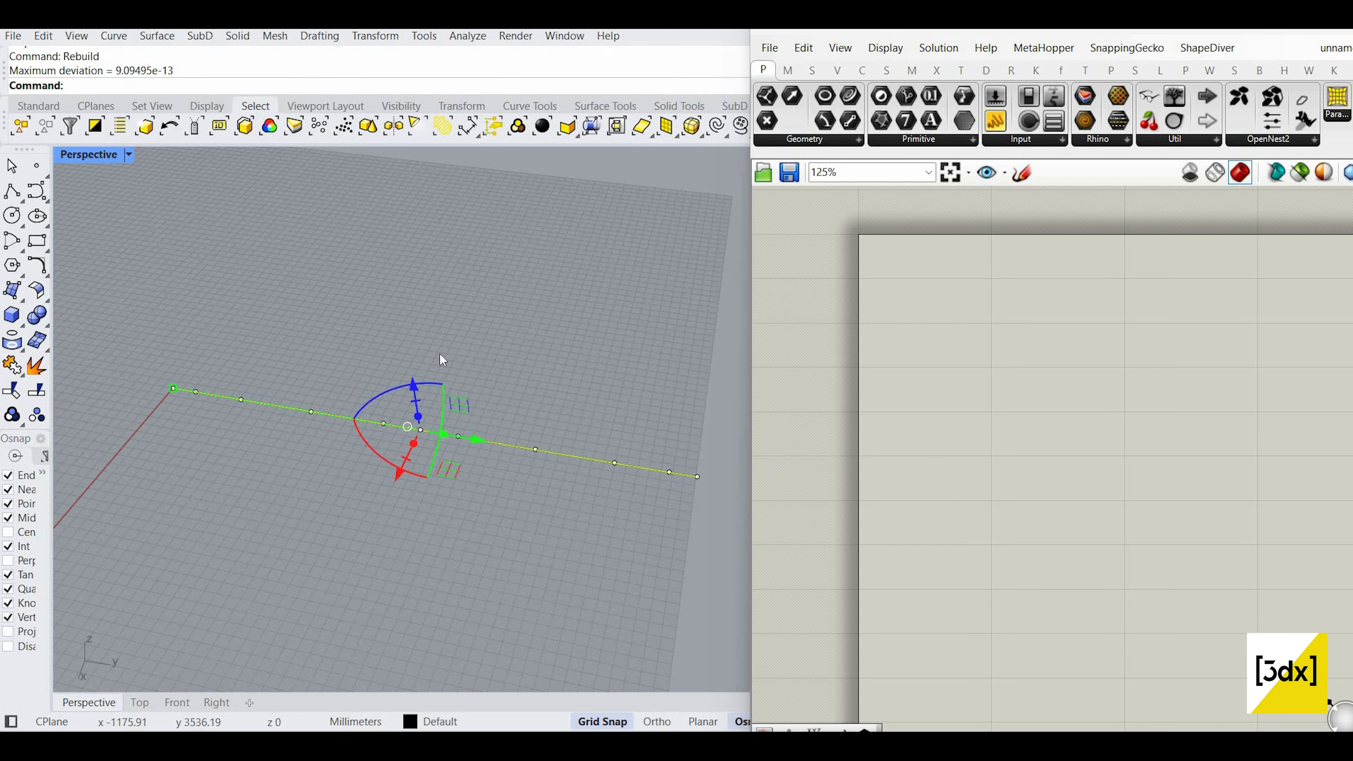
# Step: Drag two middle control points to bend the rebuilt curve into a wave
pyautogui.keyDown('shift'); pyautogui.moveTo(440, 353); pyautogui.dragTo(511, 343, button='right'); pyautogui.keyUp('shift')
pyautogui.press('Escape')
pyautogui.moveTo(589, 452); pyautogui.dragTo(598, 488)
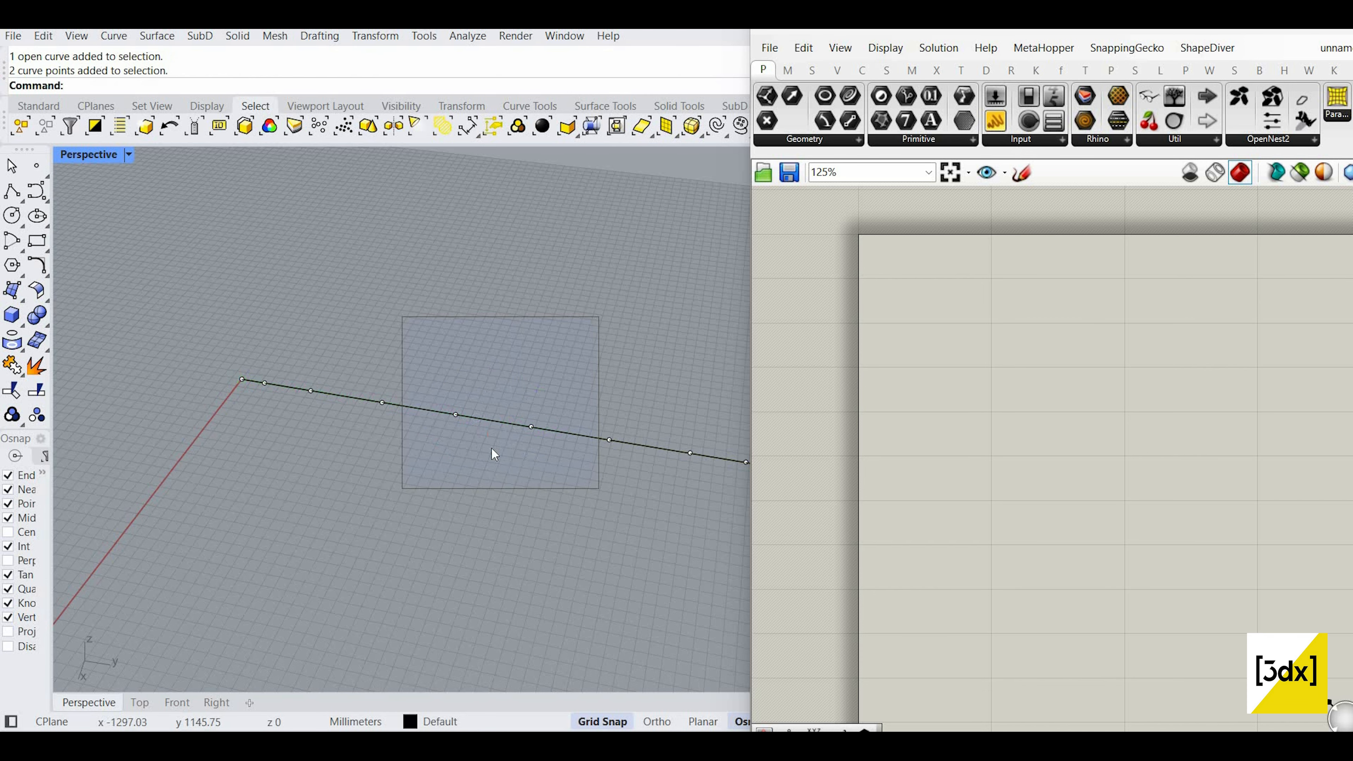
pyautogui.moveTo(477, 462); pyautogui.dragTo(459, 494)
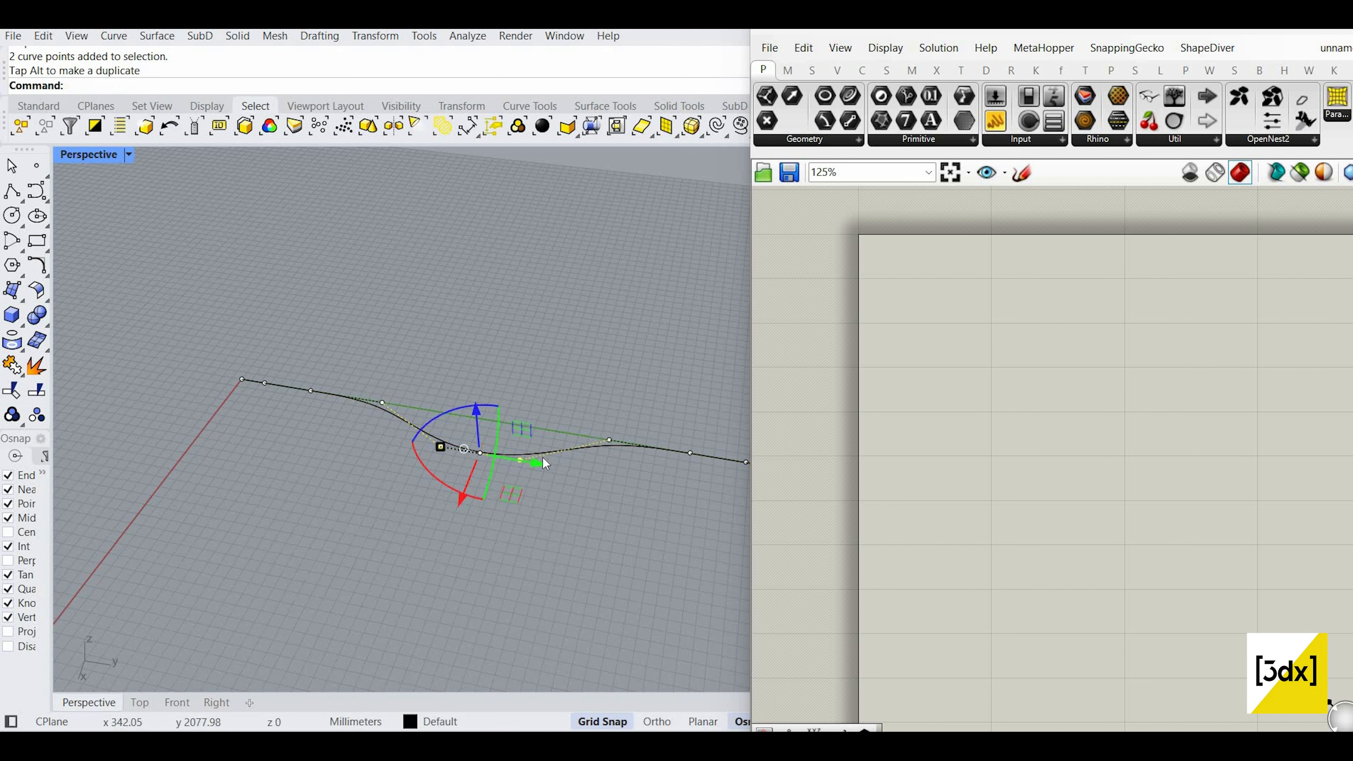
pyautogui.press('Escape')
pyautogui.keyDown('shift'); pyautogui.moveTo(657, 389); pyautogui.dragTo(506, 383, button='right'); pyautogui.keyUp('shift')
pyautogui.scroll(-2, 505, 383)
pyautogui.scroll(-2, 580, 450)
# Step: Undo the trial end peak and rotation, leaving the wavy curve selected
pyautogui.moveTo(601, 449); pyautogui.dragTo(557, 278)
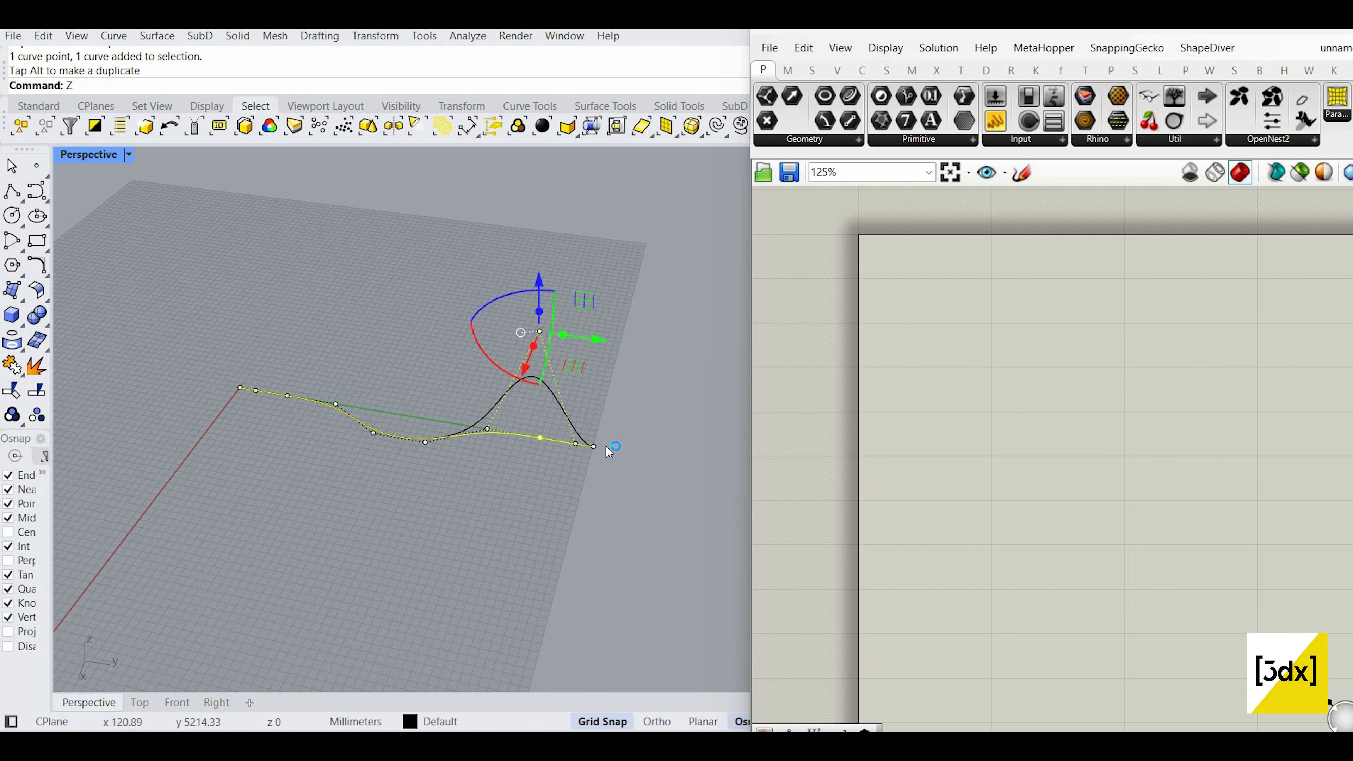
pyautogui.press('Escape')
pyautogui.press('Escape')
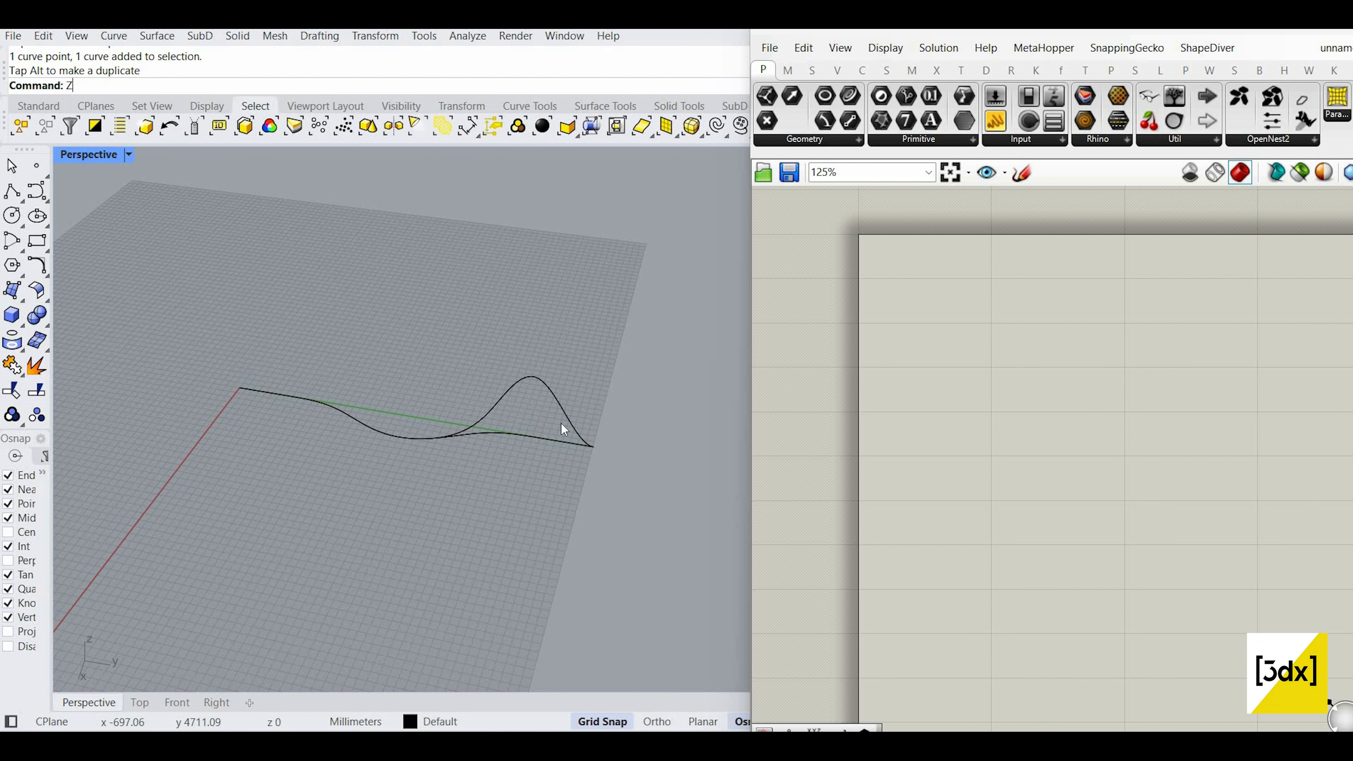
pyautogui.hotkey('ctrl', 'z')
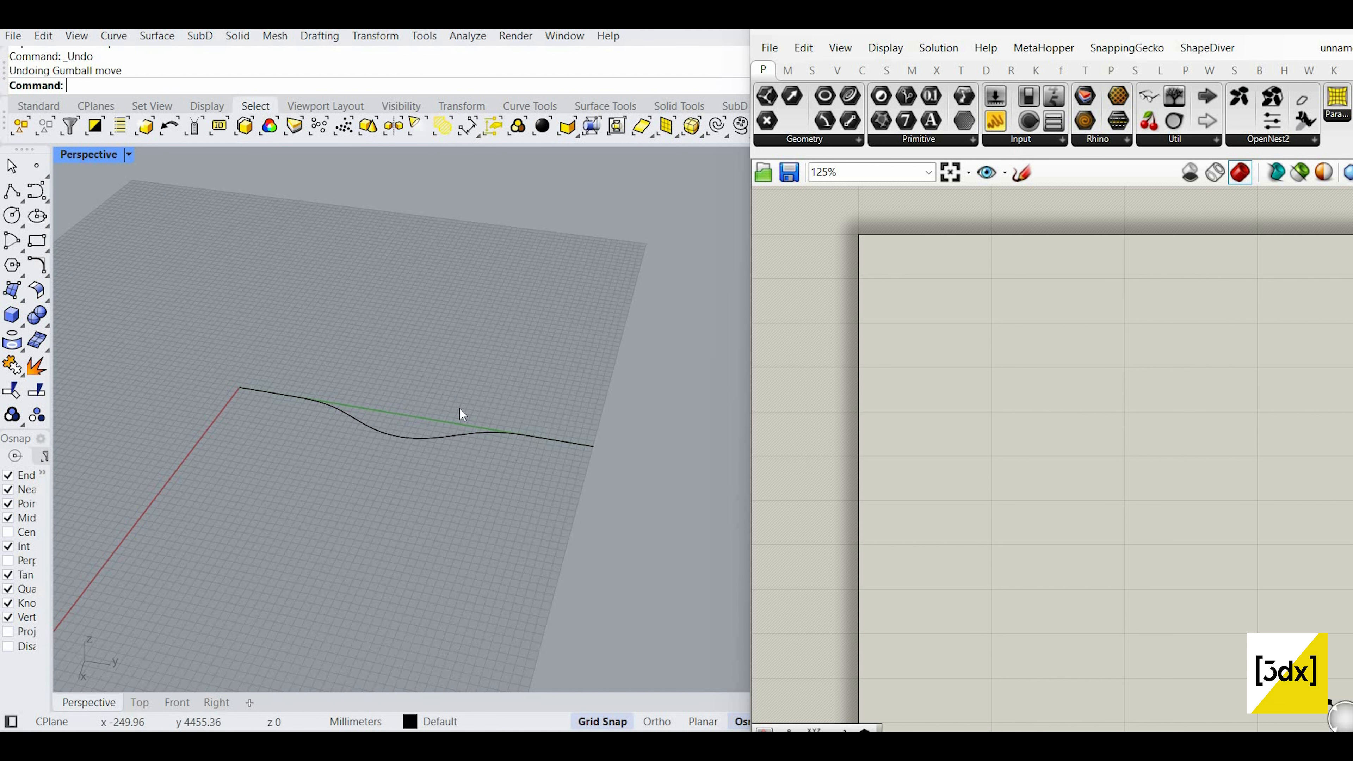
pyautogui.scroll(2, 458, 408)
pyautogui.click(424, 435)
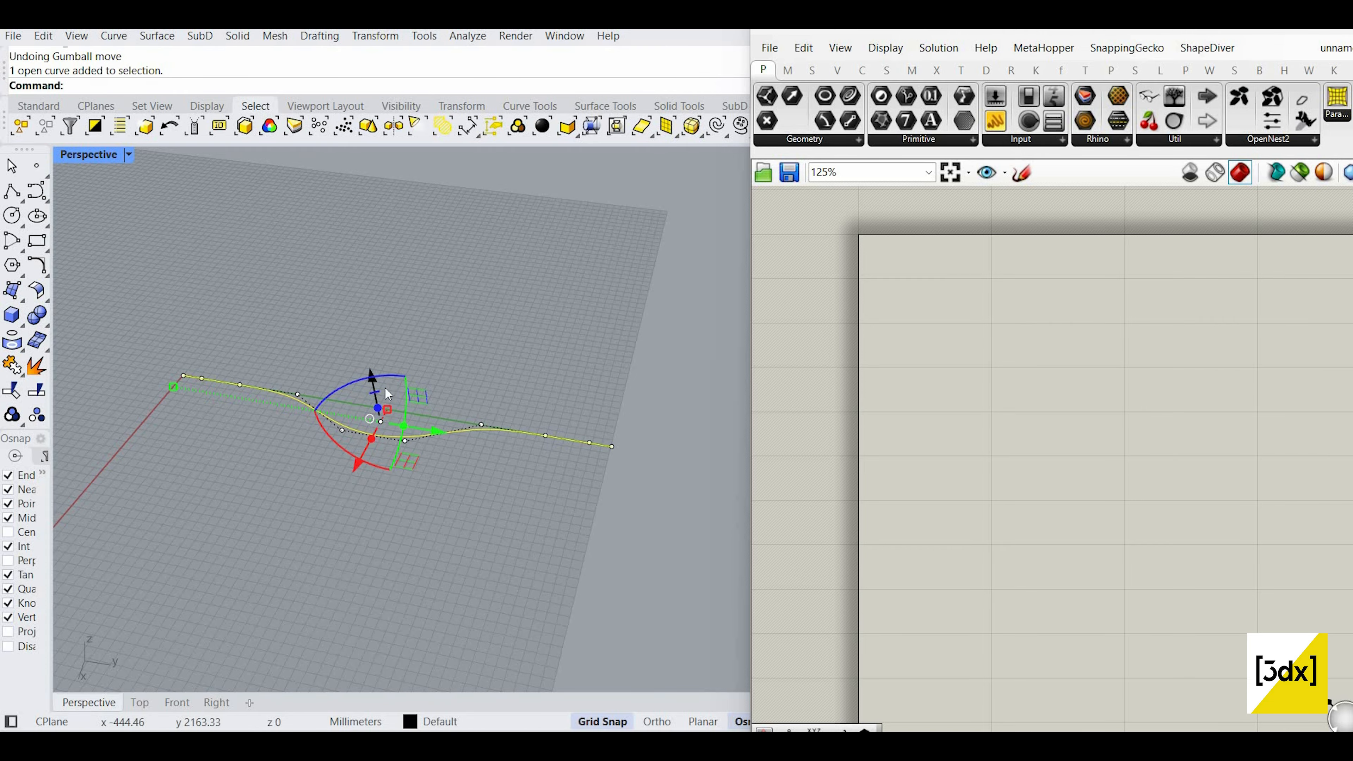
pyautogui.scroll(-4, 504, 426)
pyautogui.scroll(4, 433, 418)
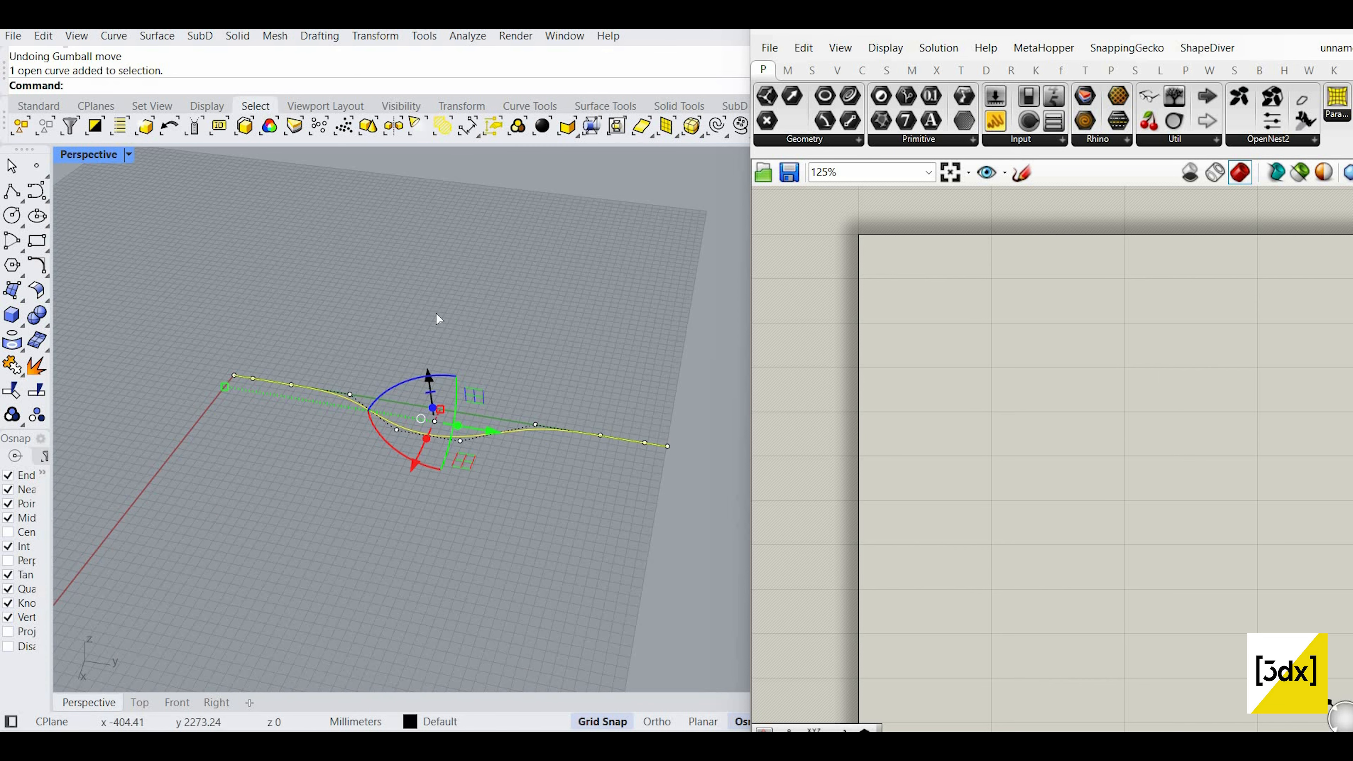
pyautogui.moveTo(436, 312); pyautogui.dragTo(439, 376)
pyautogui.hotkey('ctrl', 'z')
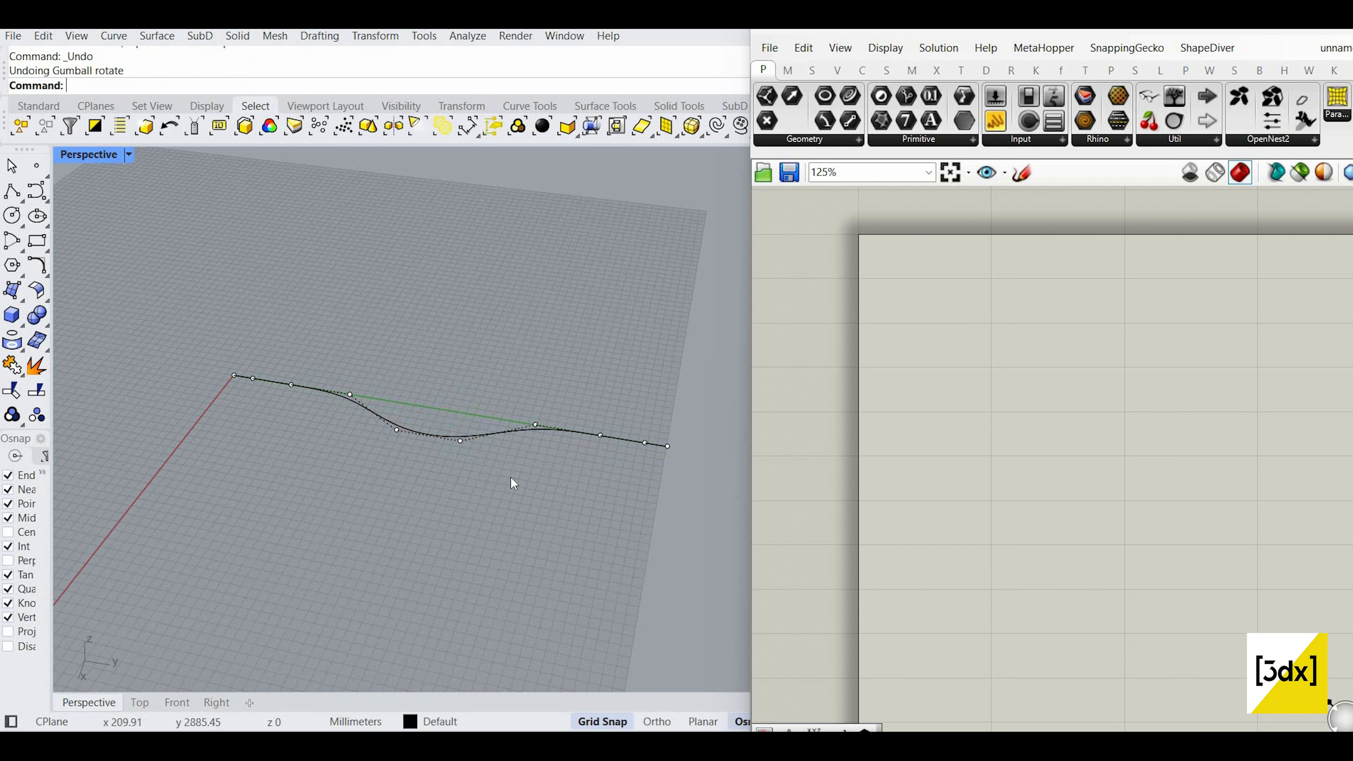
pyautogui.click(459, 414)
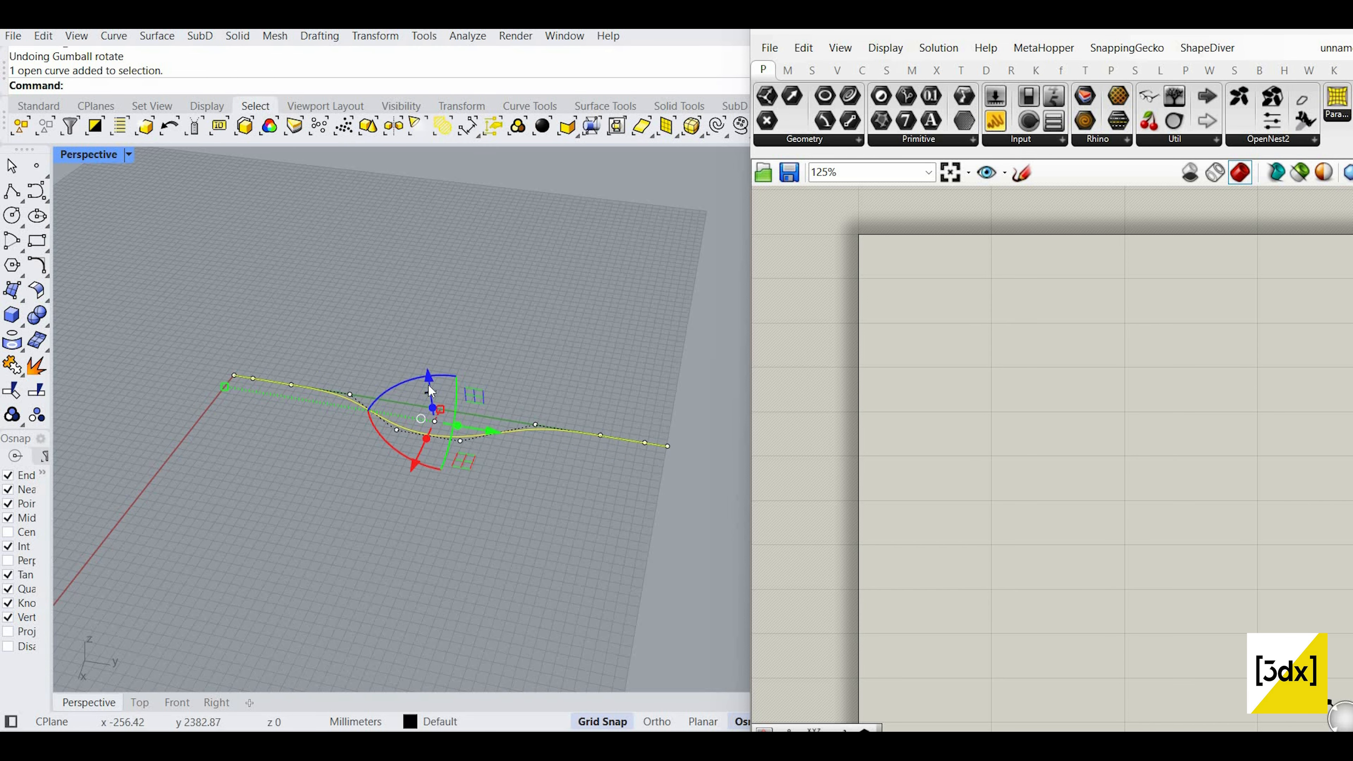
# Step: Alt-drag a copy of the wavy curve upward above the original, then select both curves
pyautogui.moveTo(433, 279); pyautogui.dragTo(438, 259)
pyautogui.press('alt')
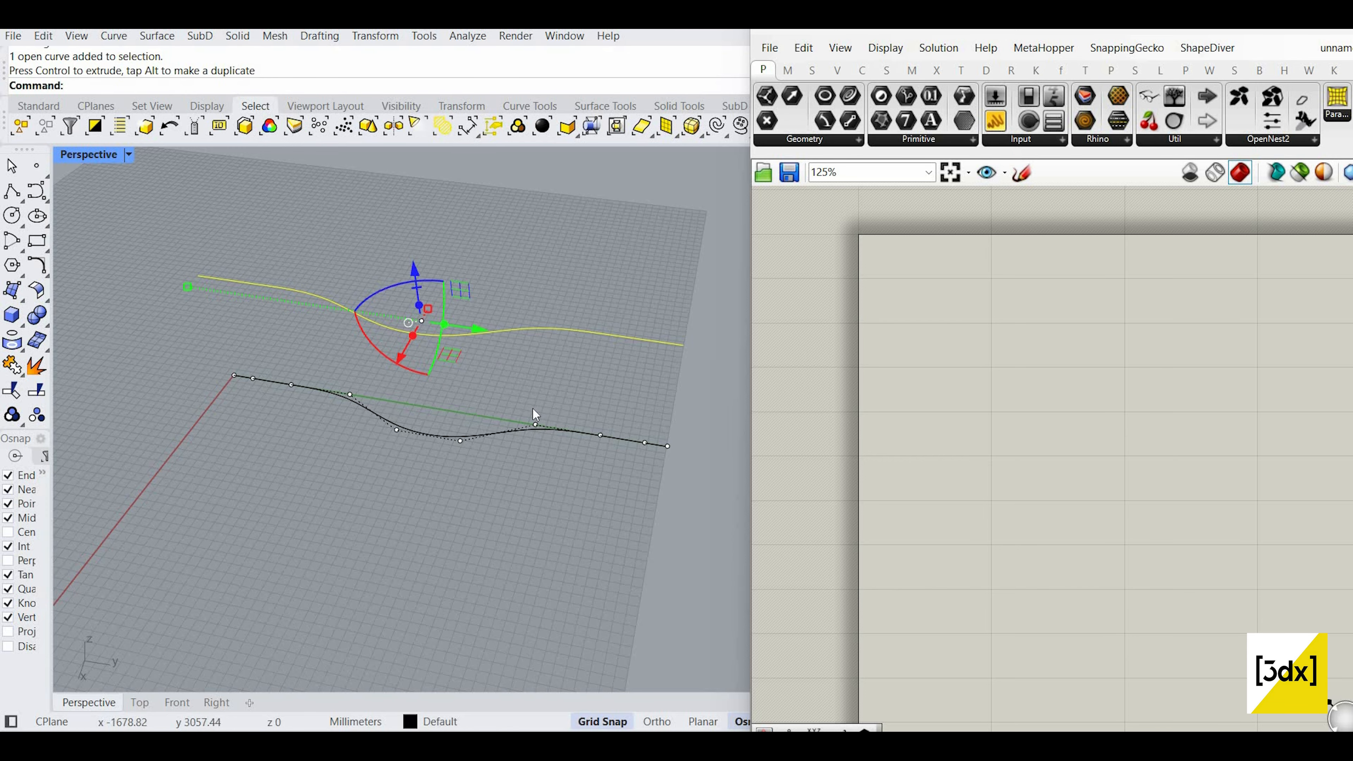
pyautogui.scroll(-2, 476, 300)
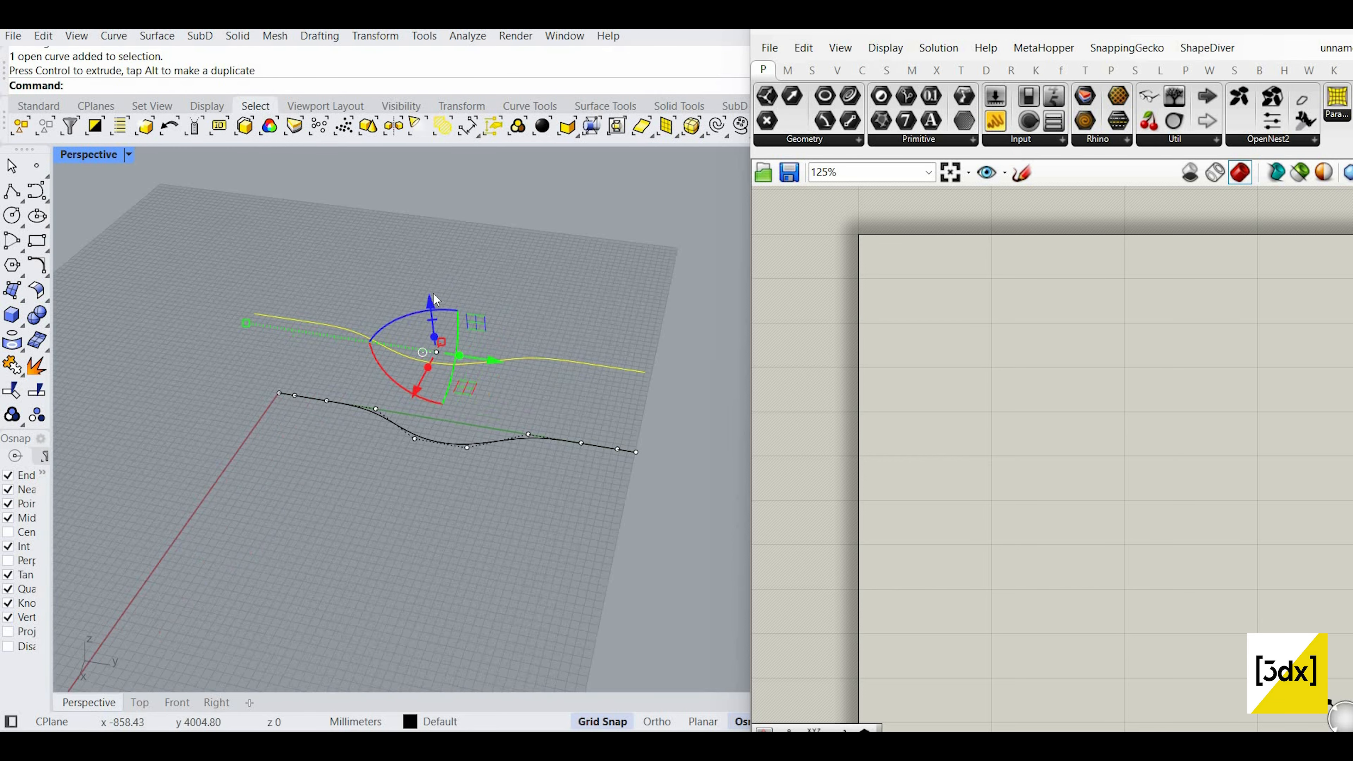
pyautogui.moveTo(427, 294); pyautogui.dragTo(430, 191)
pyautogui.scroll(-2, 600, 462)
pyautogui.press('Escape')
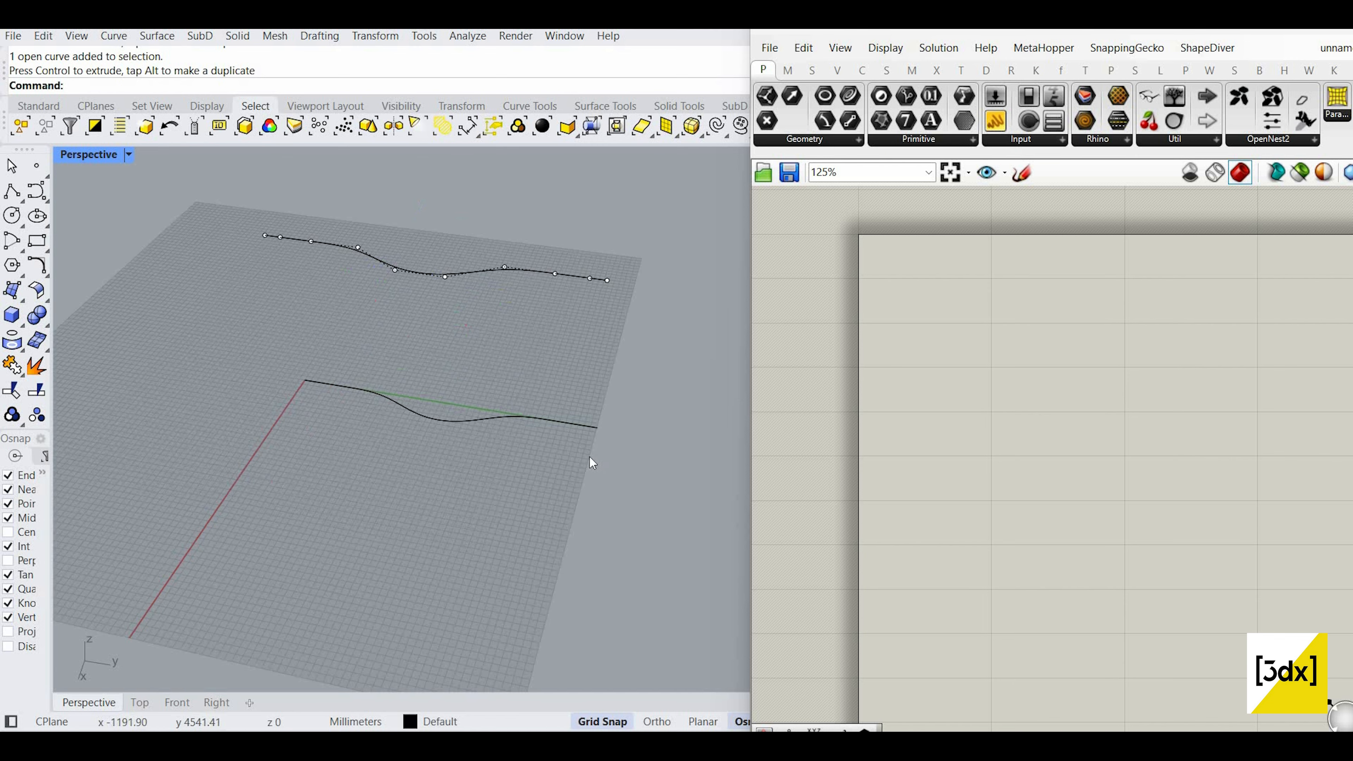
pyautogui.hotkey('ctrl', 'a')
pyautogui.press('Escape')
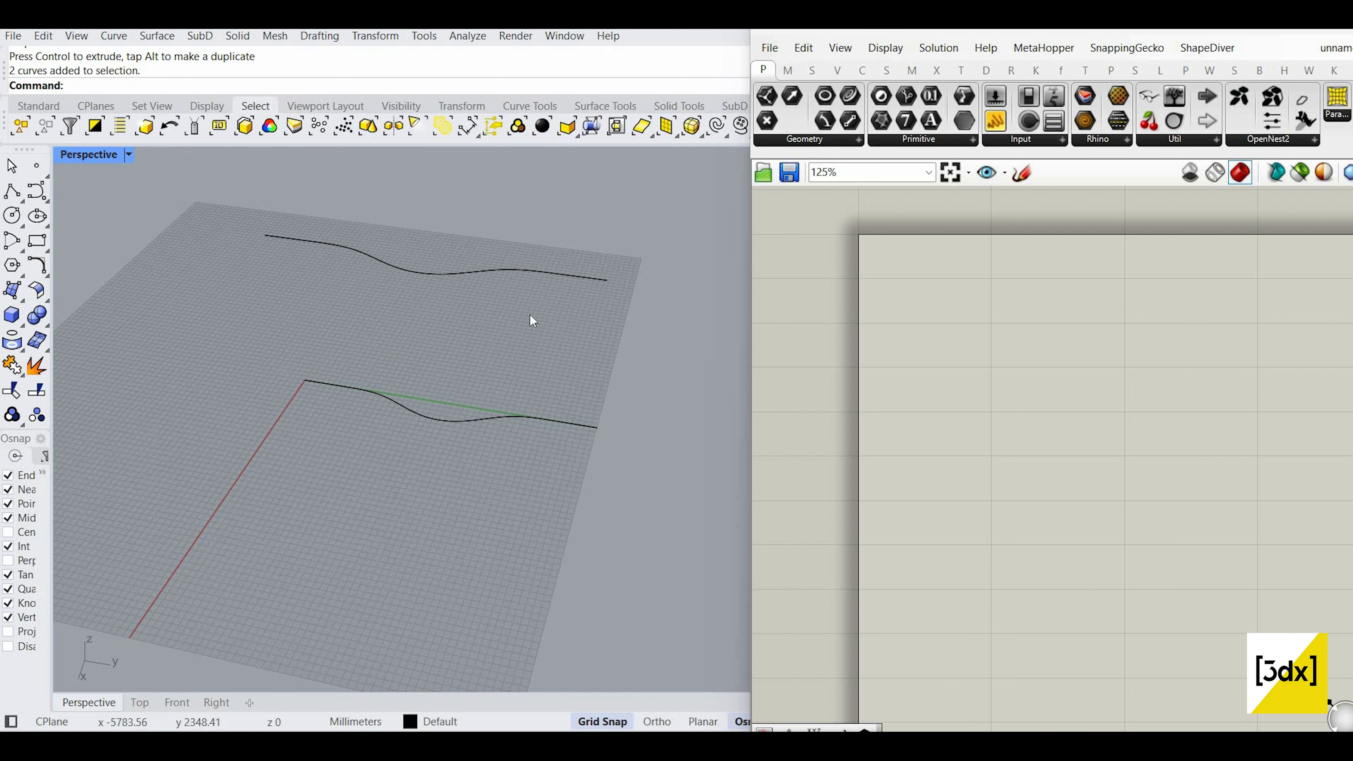
pyautogui.hotkey('ctrl', 'a')
pyautogui.scroll(3, 943, 337)
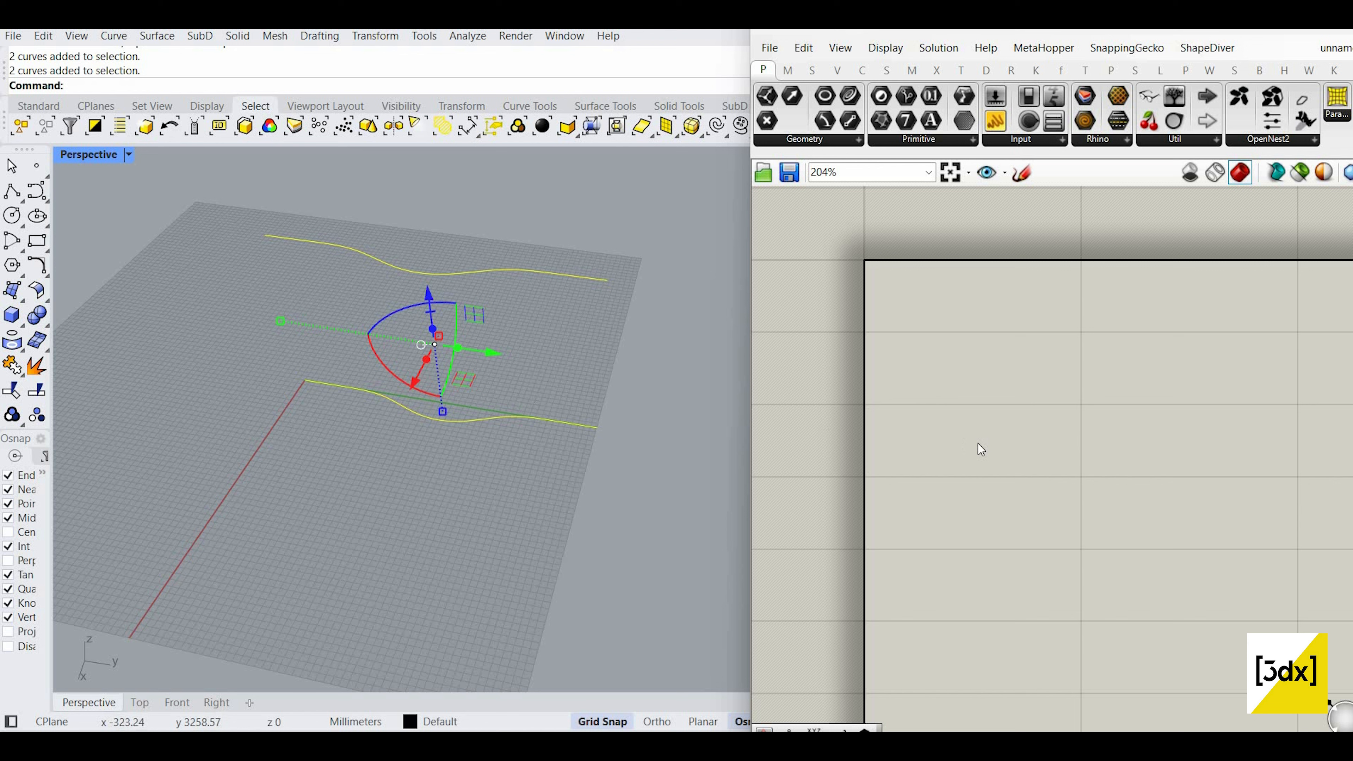
# Step: Place a Curve parameter and set it to reference the lower wavy curve
pyautogui.doubleClick(1003, 402)
pyautogui.write('c')
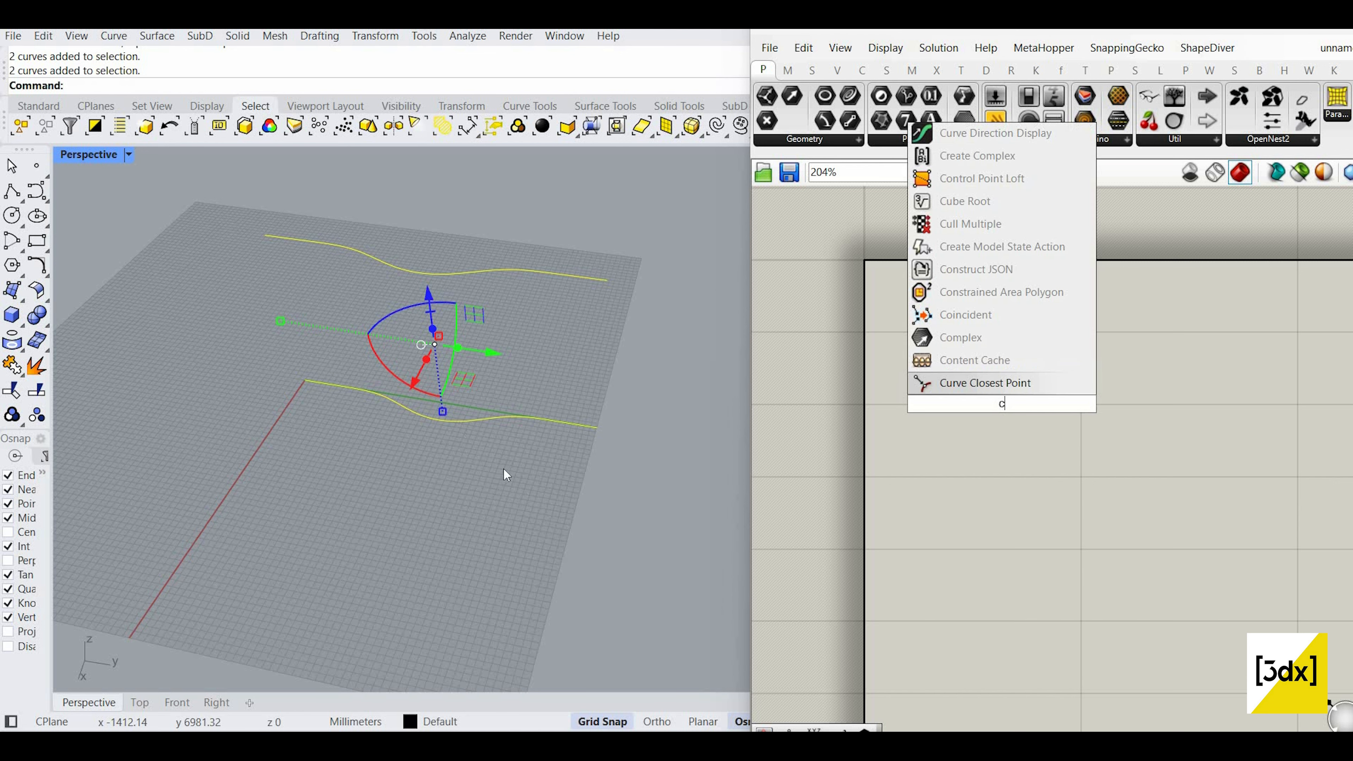
pyautogui.click(565, 320)
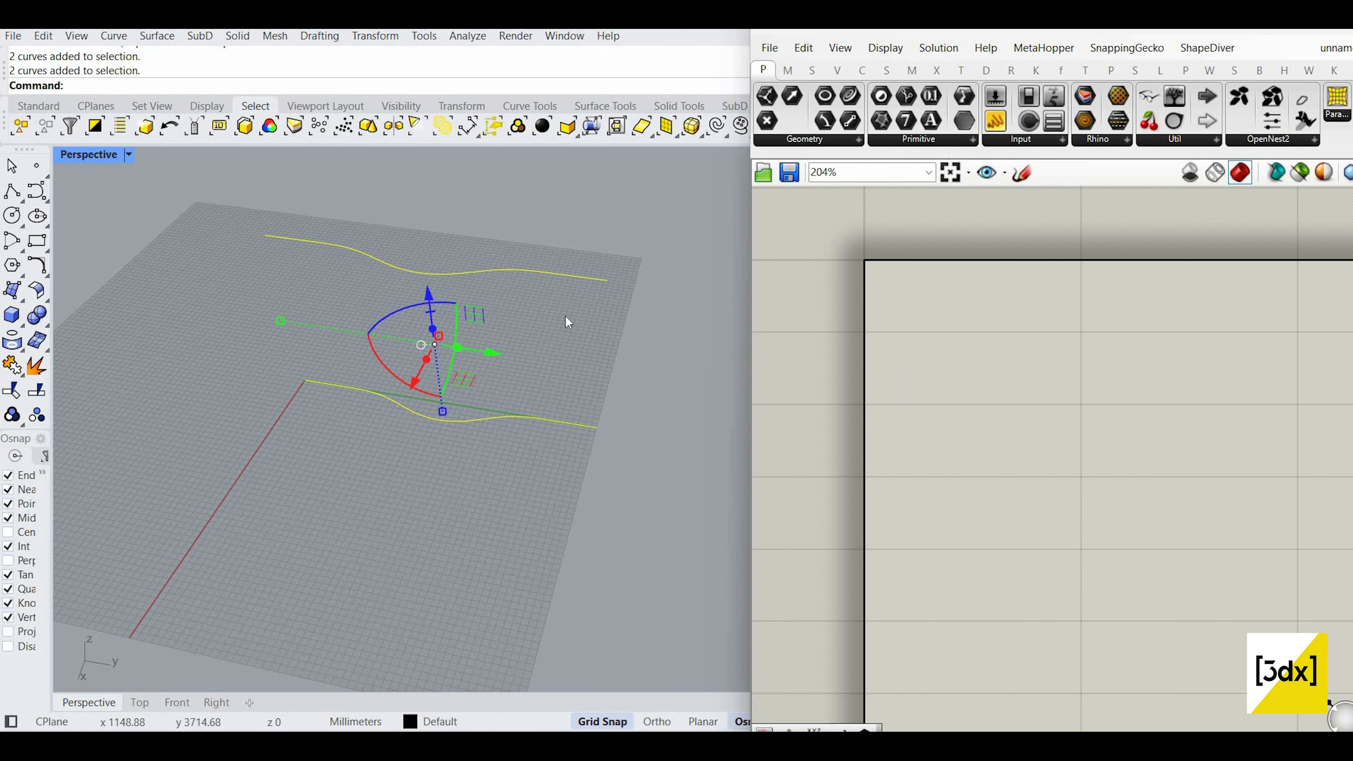
pyautogui.doubleClick(936, 348)
pyautogui.write('crv')
pyautogui.click(936, 326)
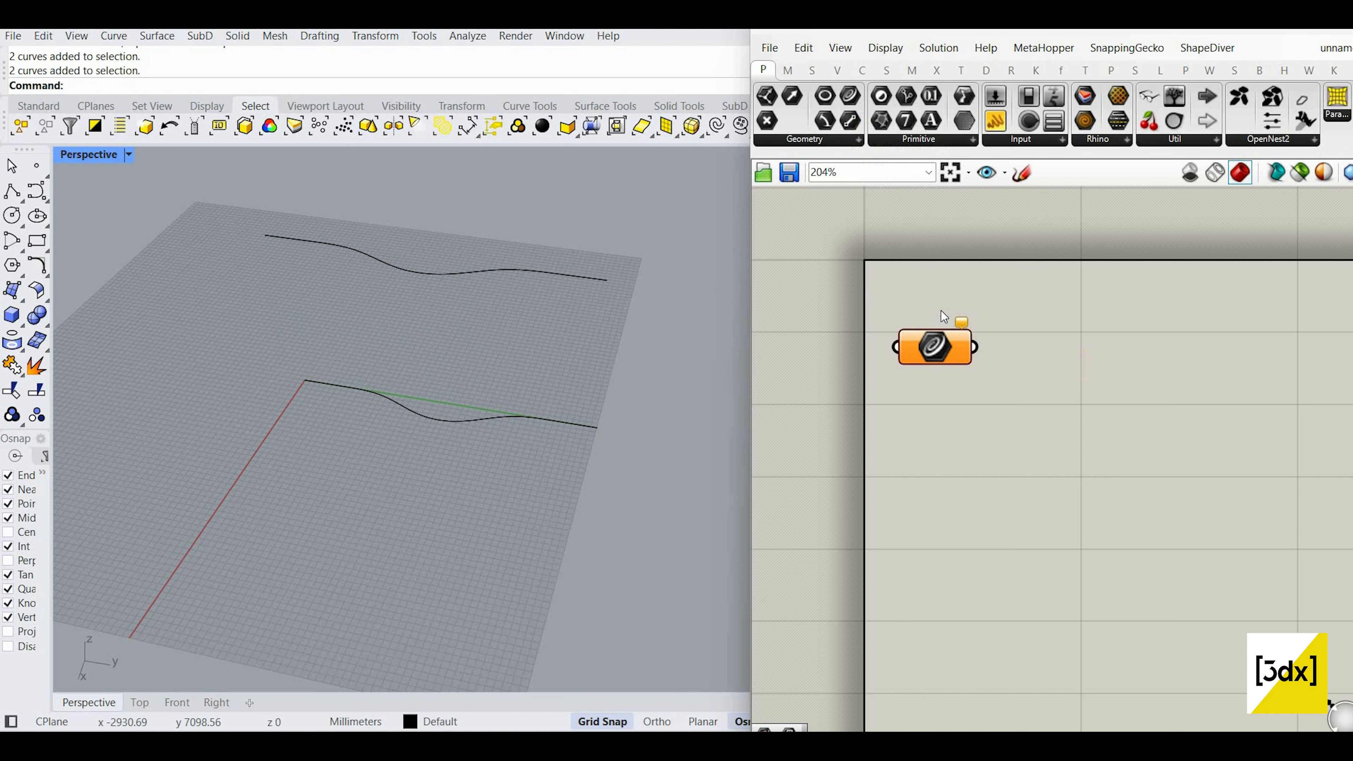
pyautogui.rightClick(941, 311)
pyautogui.click(975, 544)
pyautogui.click(522, 418)
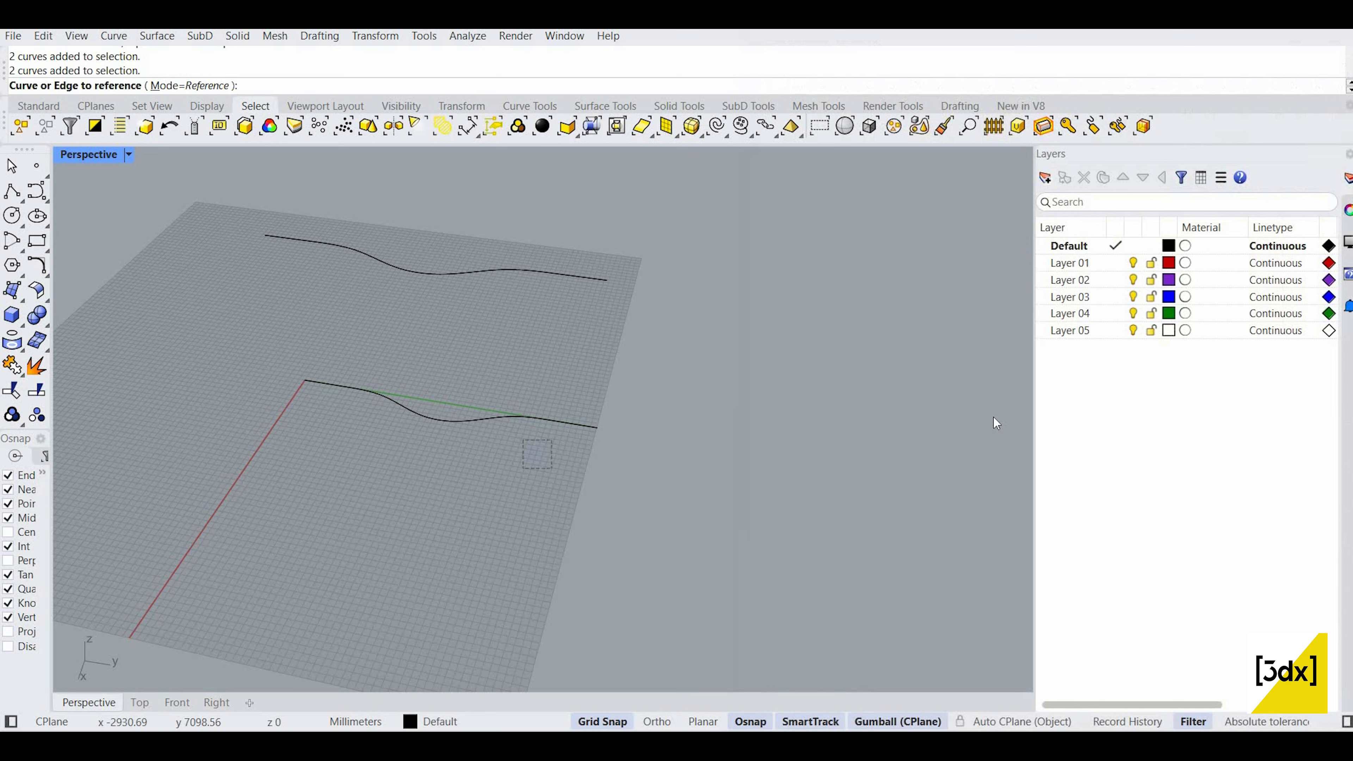
pyautogui.moveTo(955, 317); pyautogui.dragTo(956, 501)
# Step: Add a second Curve parameter below it referencing the upper wavy curve
pyautogui.doubleClick(959, 394)
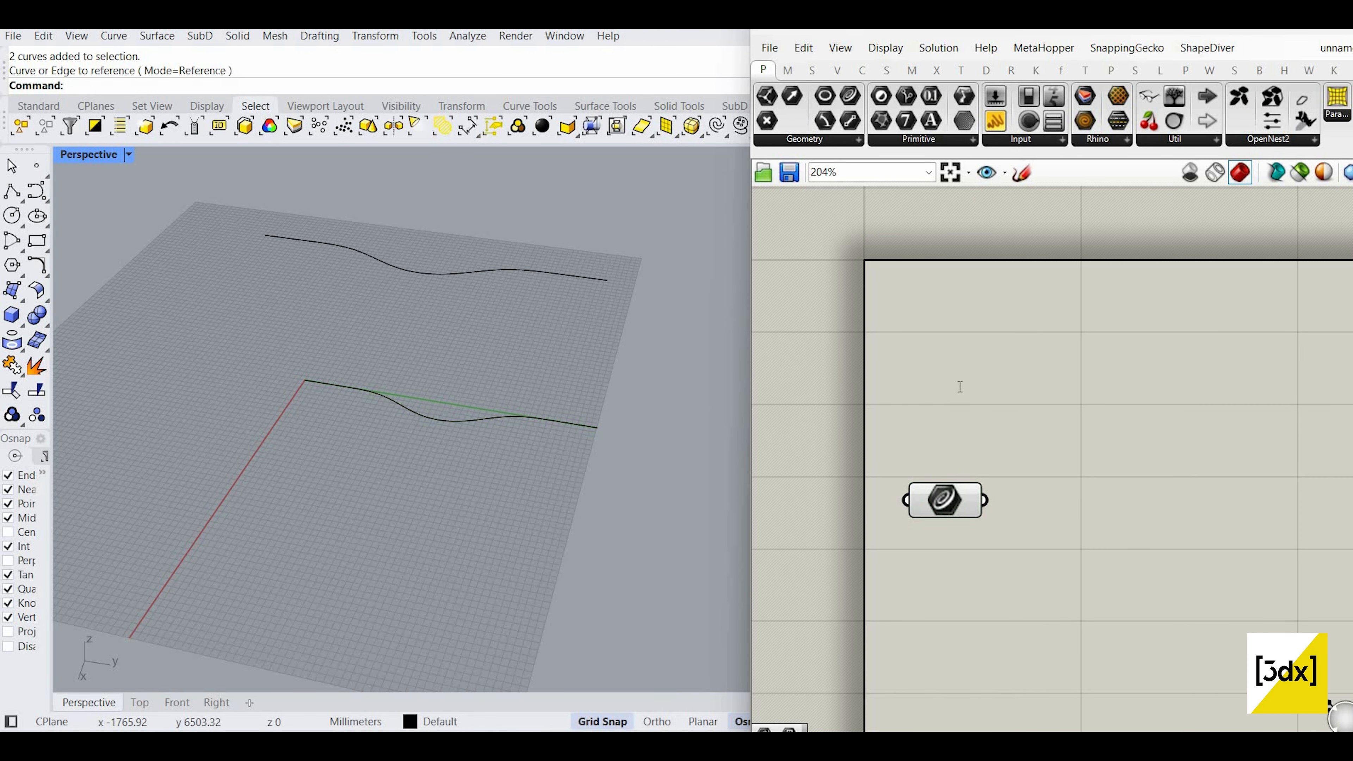
pyautogui.write('crv')
pyautogui.press('Return')
pyautogui.moveTo(954, 387); pyautogui.dragTo(948, 545)
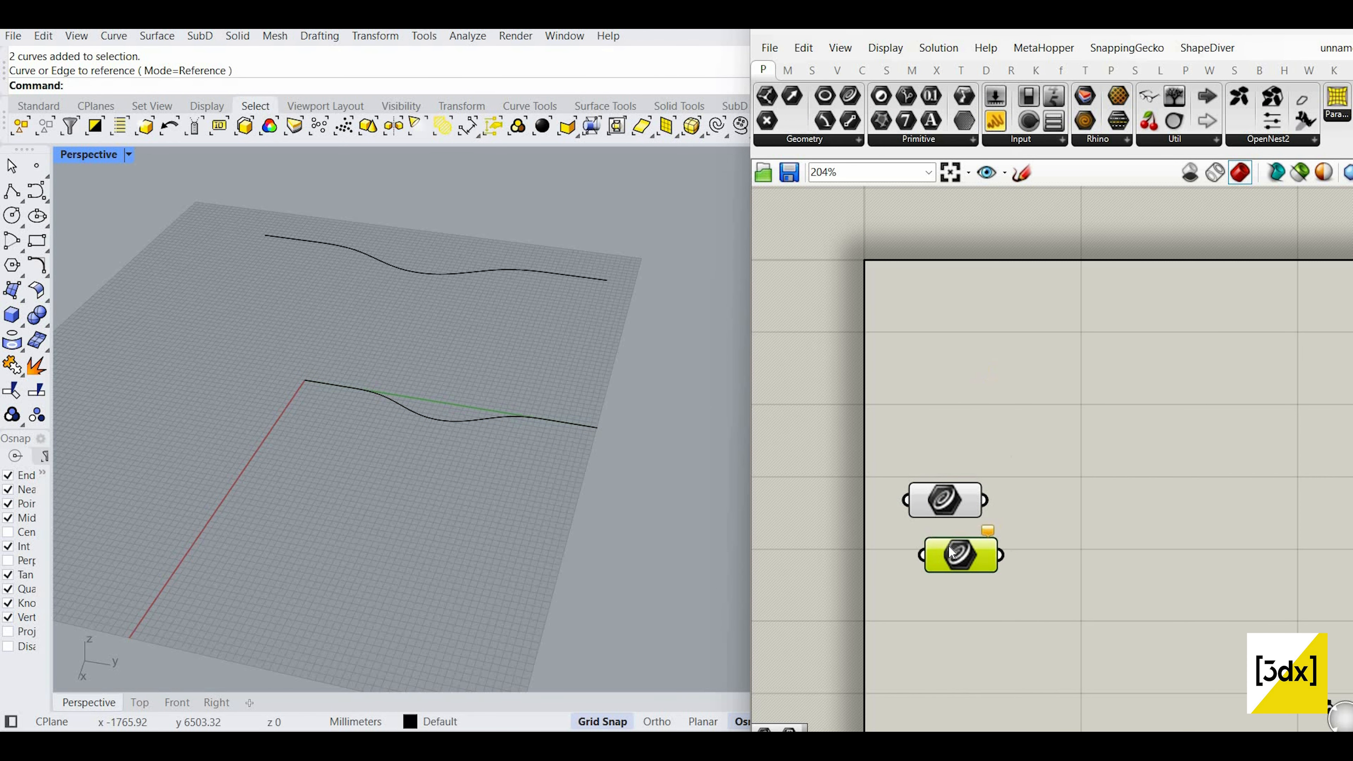
pyautogui.rightClick(949, 553)
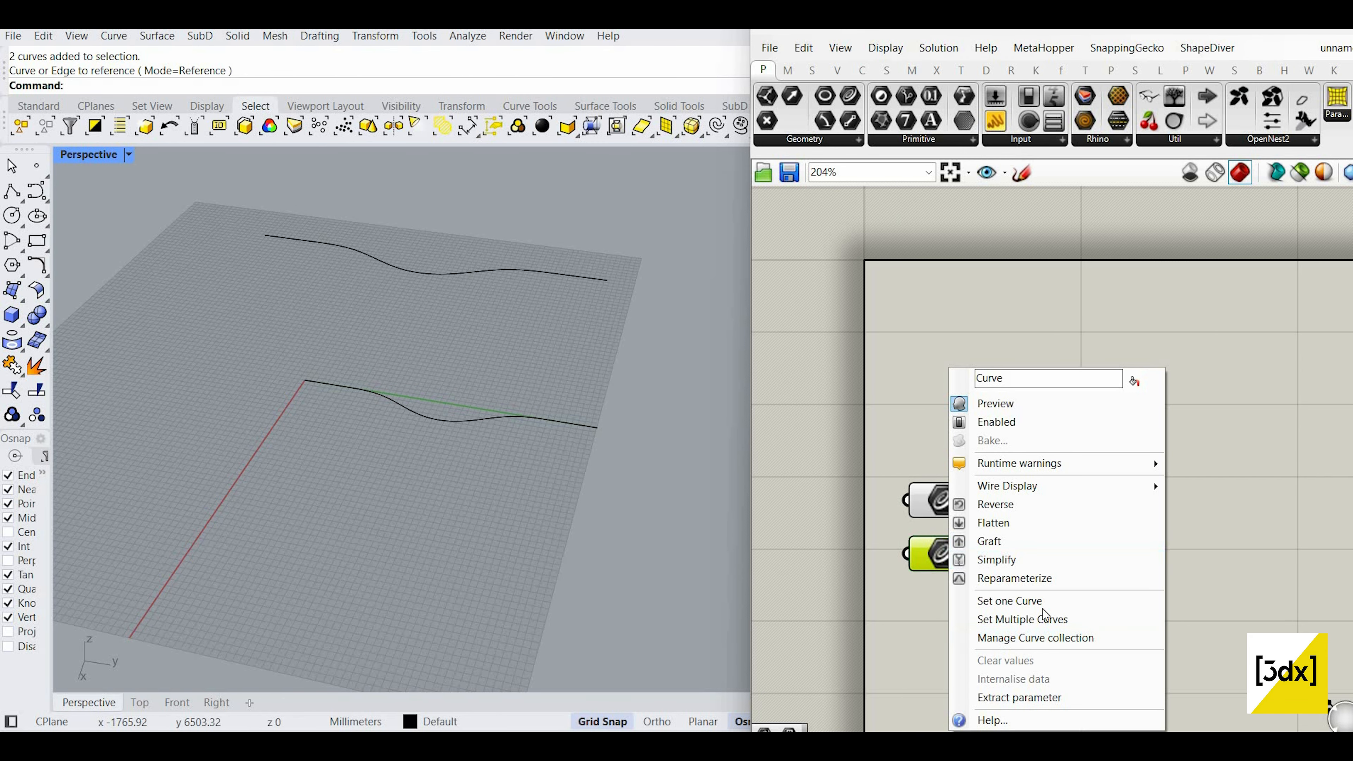
pyautogui.click(1009, 601)
pyautogui.click(600, 279)
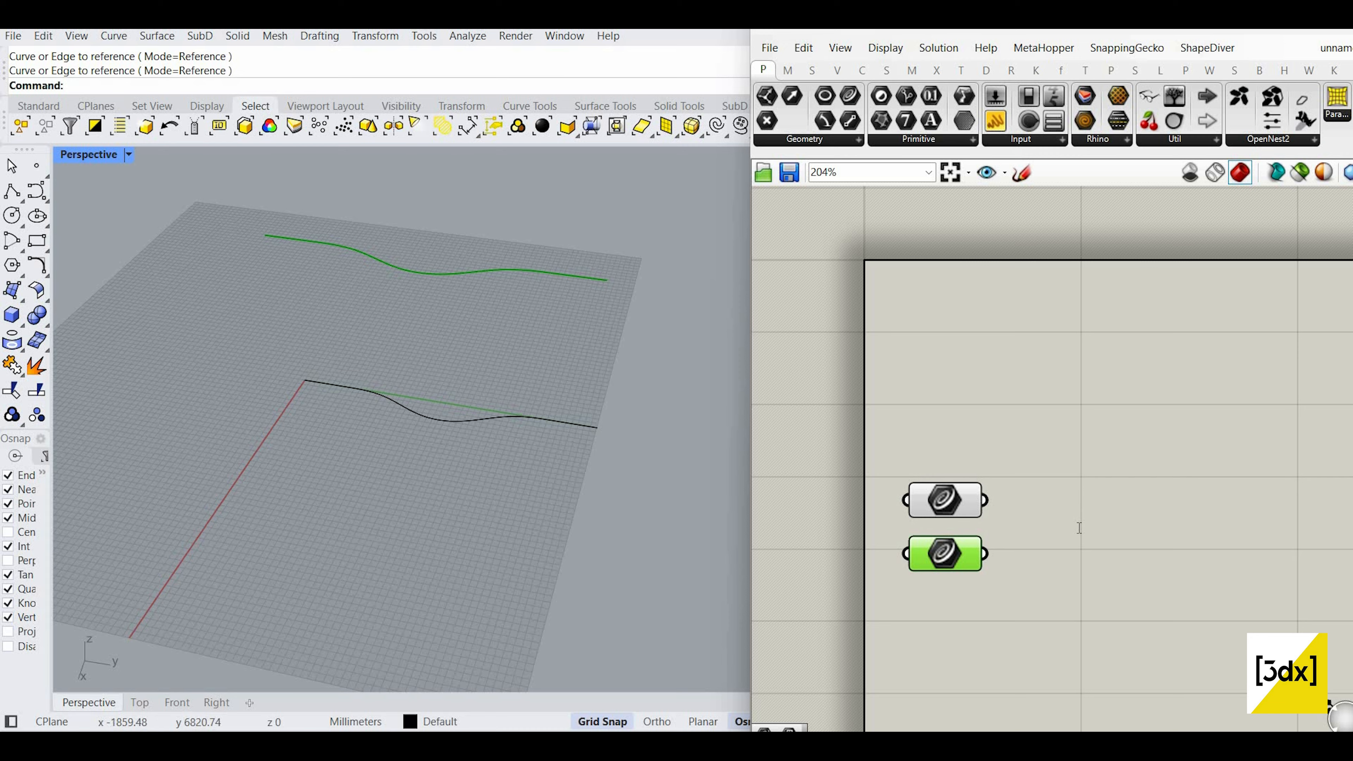
pyautogui.doubleClick(1078, 528)
# Step: Place a Ruled Surface and wire the two curves into Curve A and Curve B
pyautogui.write('rule')
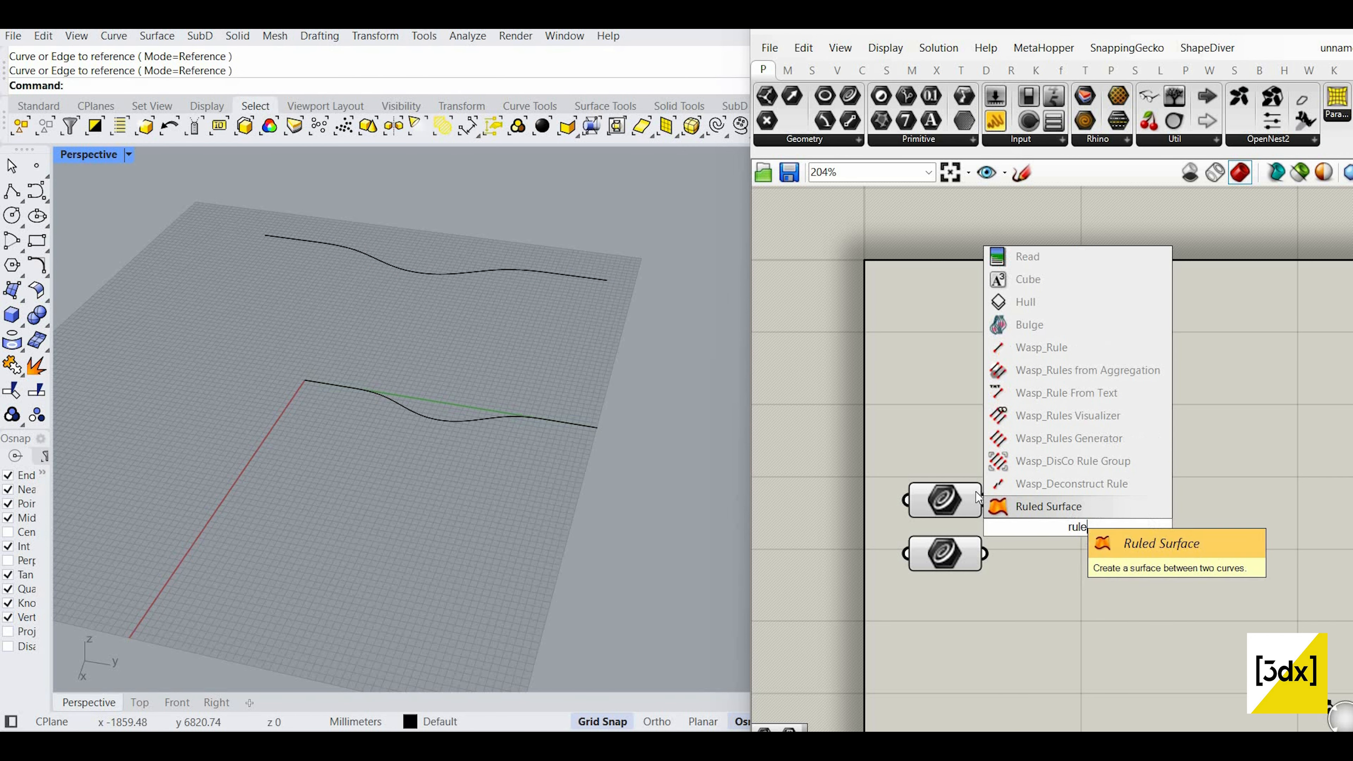
pyautogui.click(1069, 508)
pyautogui.moveTo(1039, 524); pyautogui.dragTo(1121, 533)
pyautogui.moveTo(985, 500); pyautogui.dragTo(1070, 524)
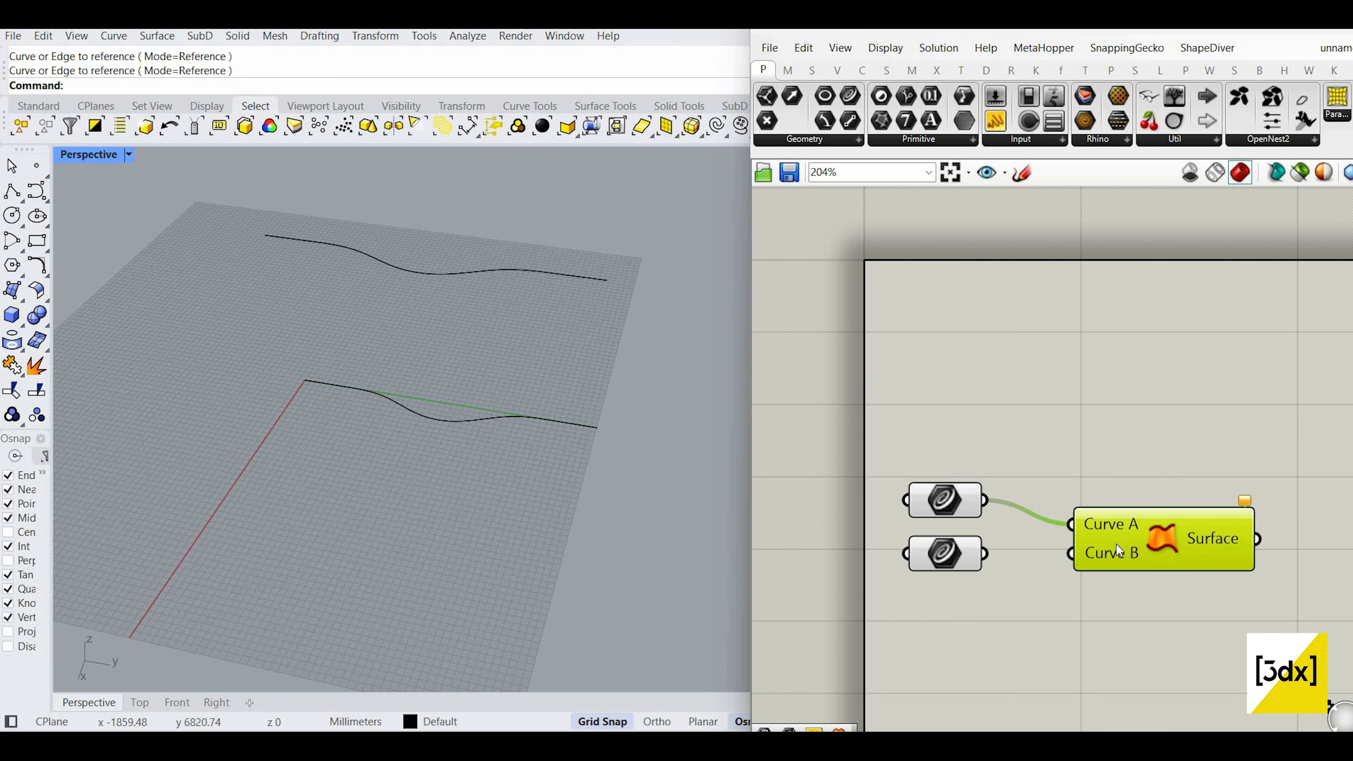
pyautogui.moveTo(984, 554); pyautogui.dragTo(1070, 554)
pyautogui.moveTo(1175, 544); pyautogui.dragTo(1175, 519)
pyautogui.scroll(-2, 1195, 543)
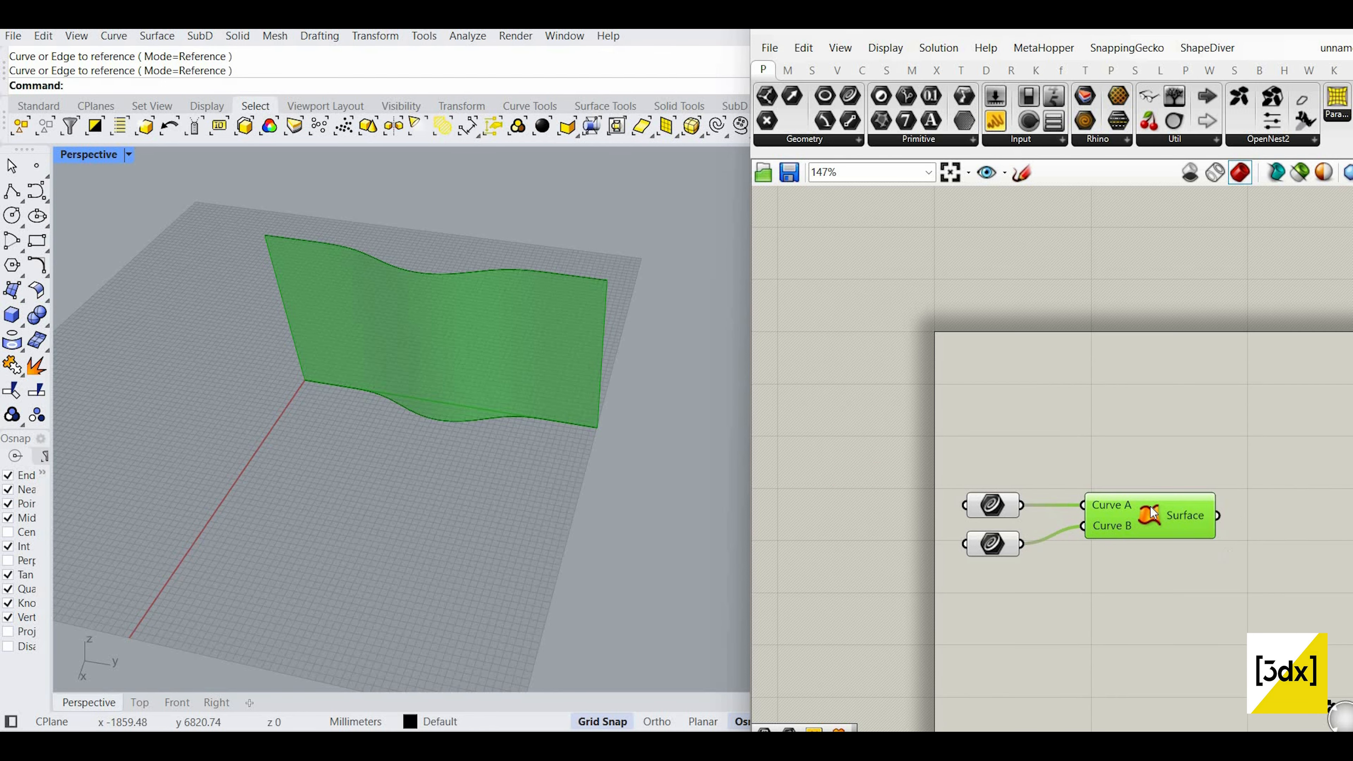
pyautogui.scroll(2, 1150, 507)
# Step: Add a Loft, then delete it and shift all components up and left
pyautogui.doubleClick(984, 599)
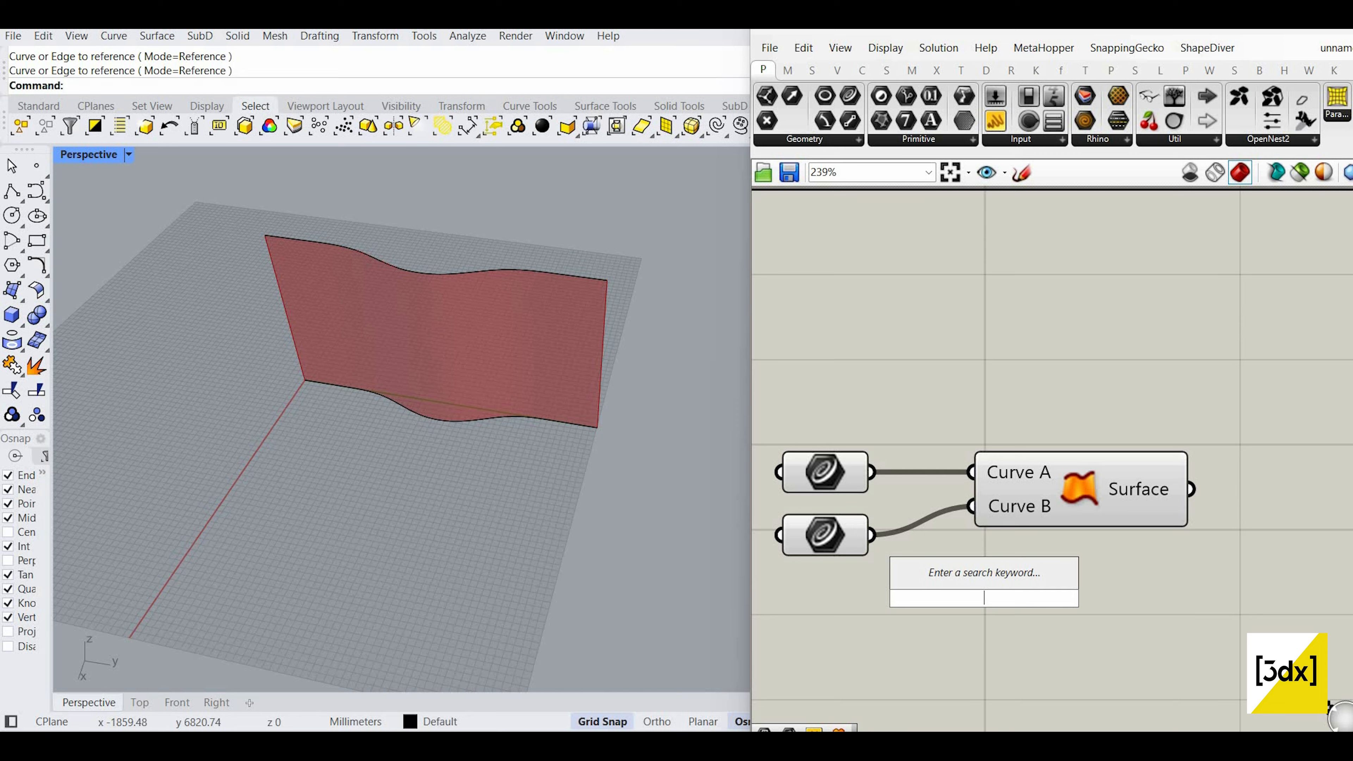
pyautogui.write('loft')
pyautogui.press('Return')
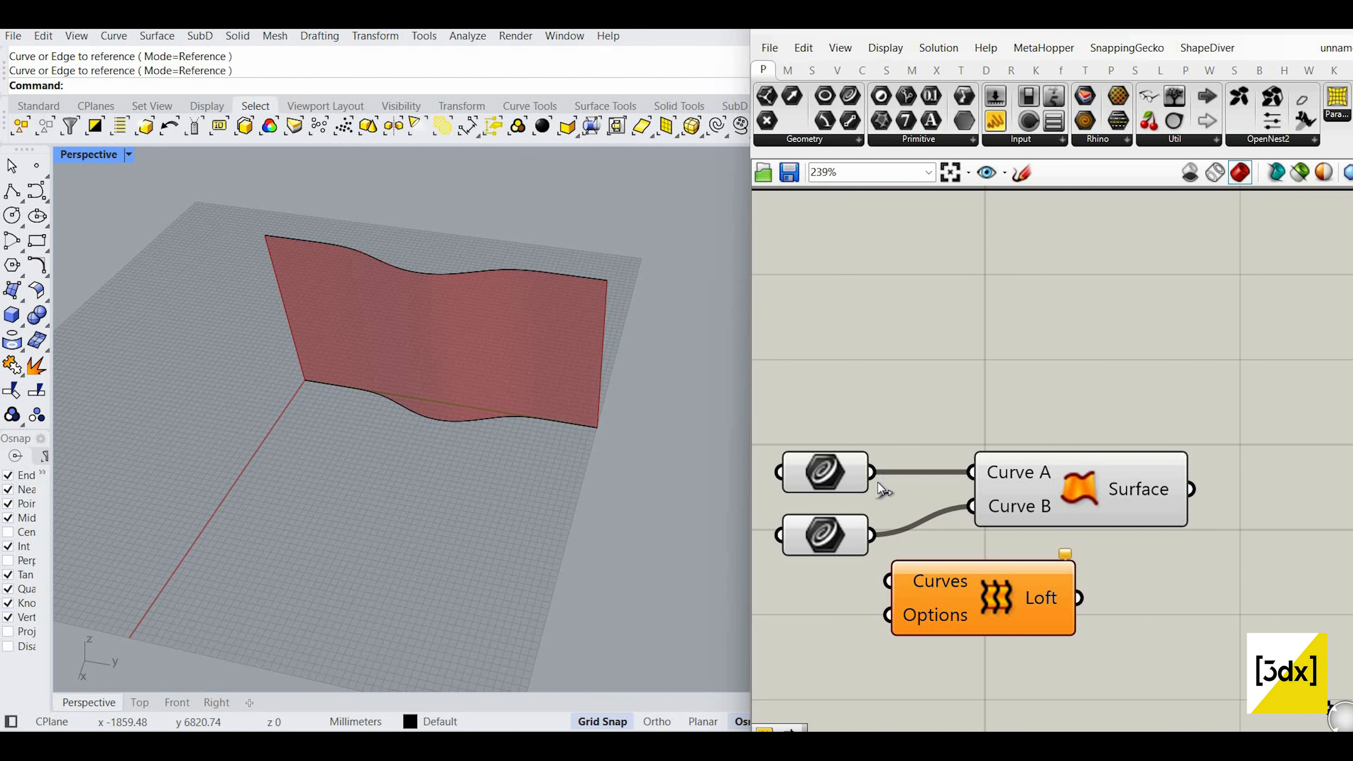
pyautogui.keyDown('shift'); pyautogui.moveTo(877, 538); pyautogui.dragTo(888, 581); pyautogui.keyUp('shift')
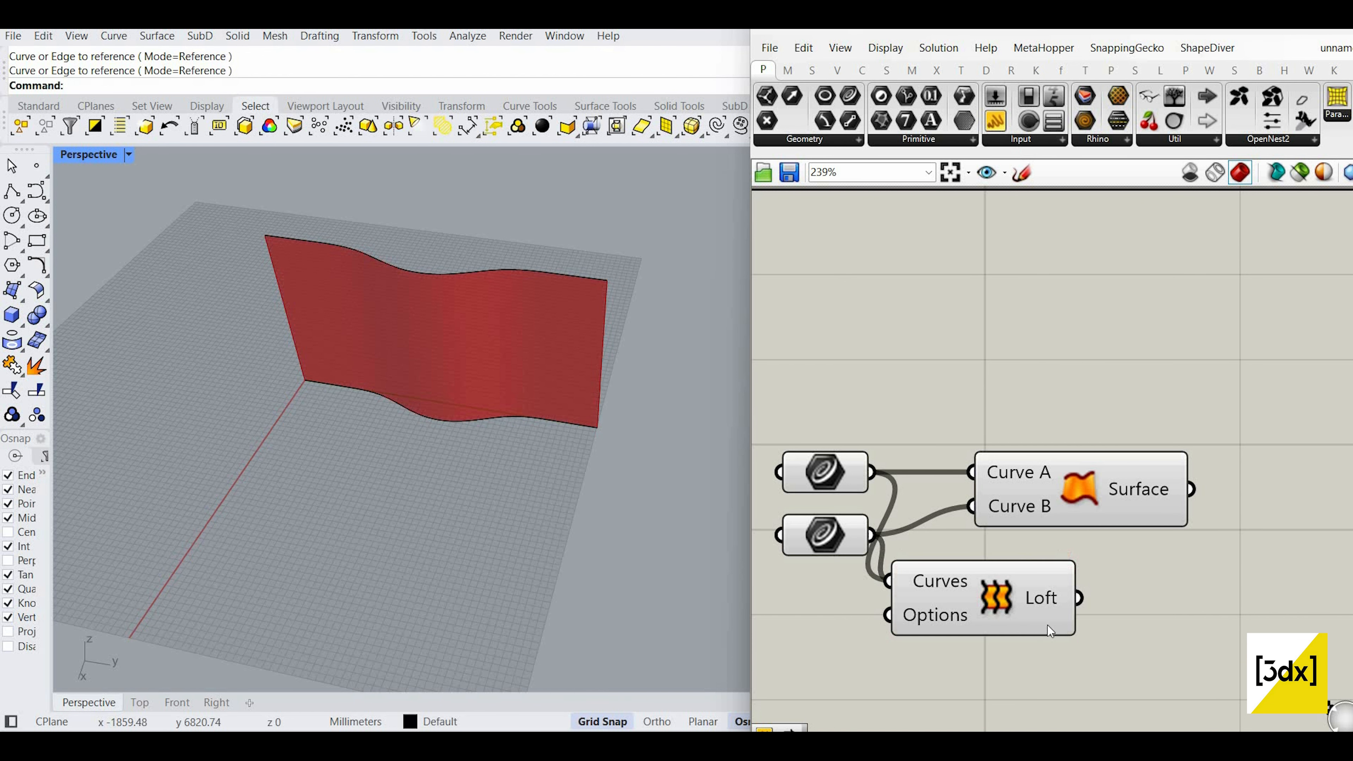
pyautogui.click(1008, 578)
pyautogui.moveTo(1048, 580); pyautogui.dragTo(1060, 613)
pyautogui.press('Delete')
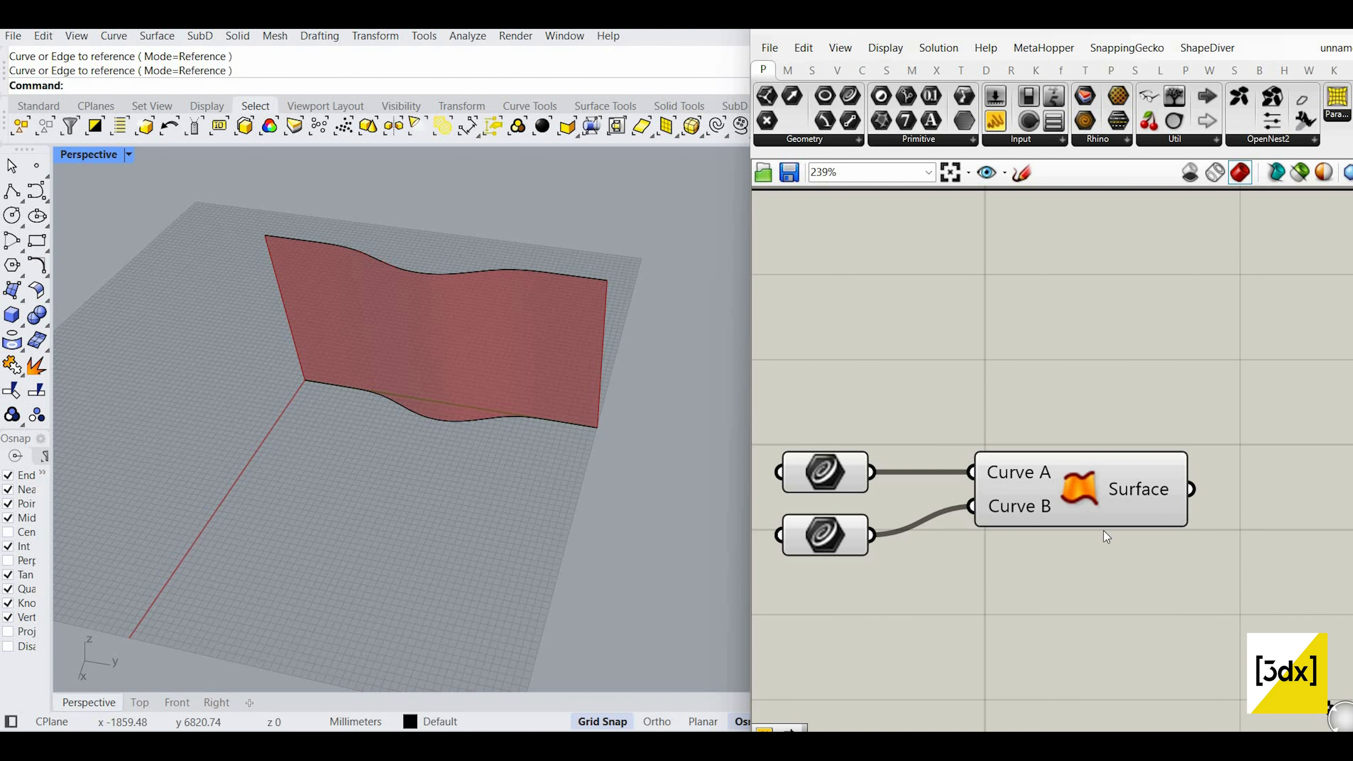
pyautogui.scroll(-3, 1103, 531)
pyautogui.hotkey('ctrl', 'a')
pyautogui.scroll(2, 1106, 491)
pyautogui.moveTo(1087, 506); pyautogui.dragTo(1064, 387)
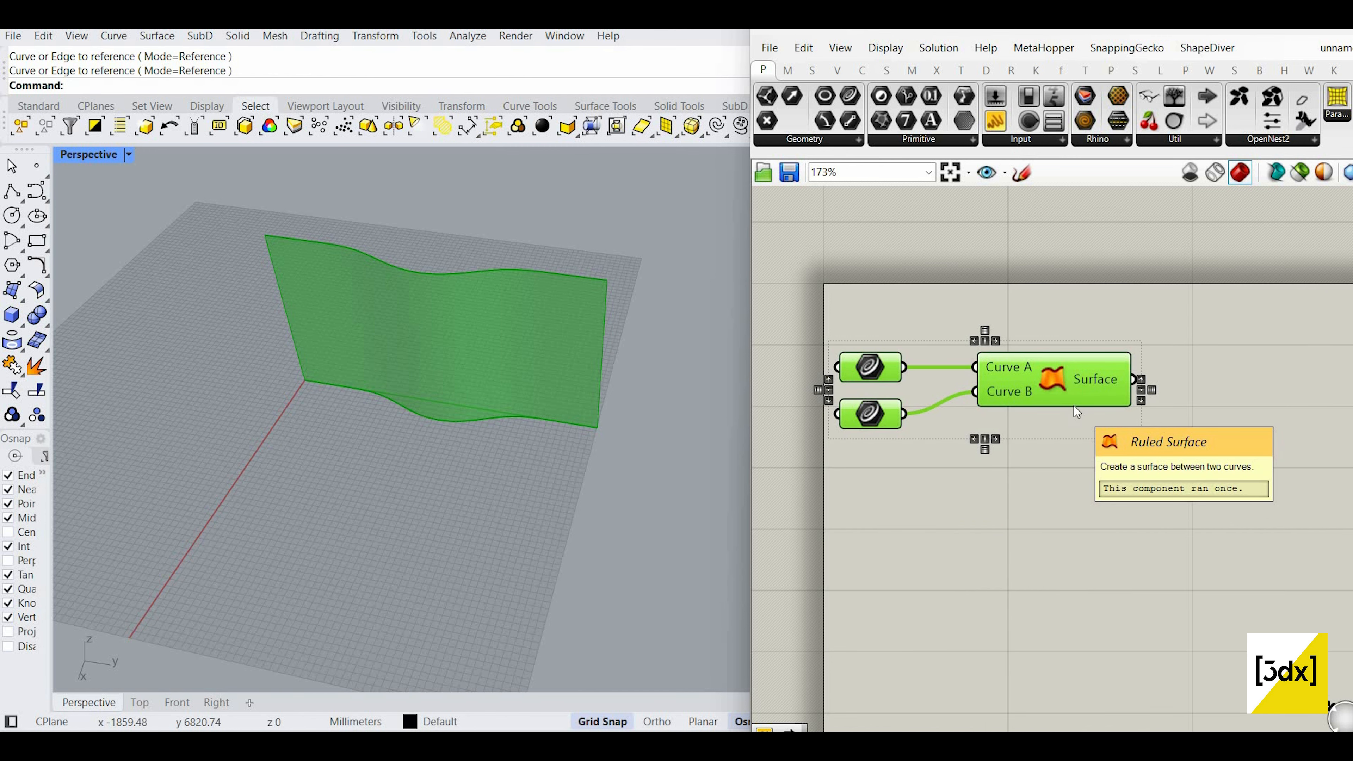
pyautogui.click(993, 416)
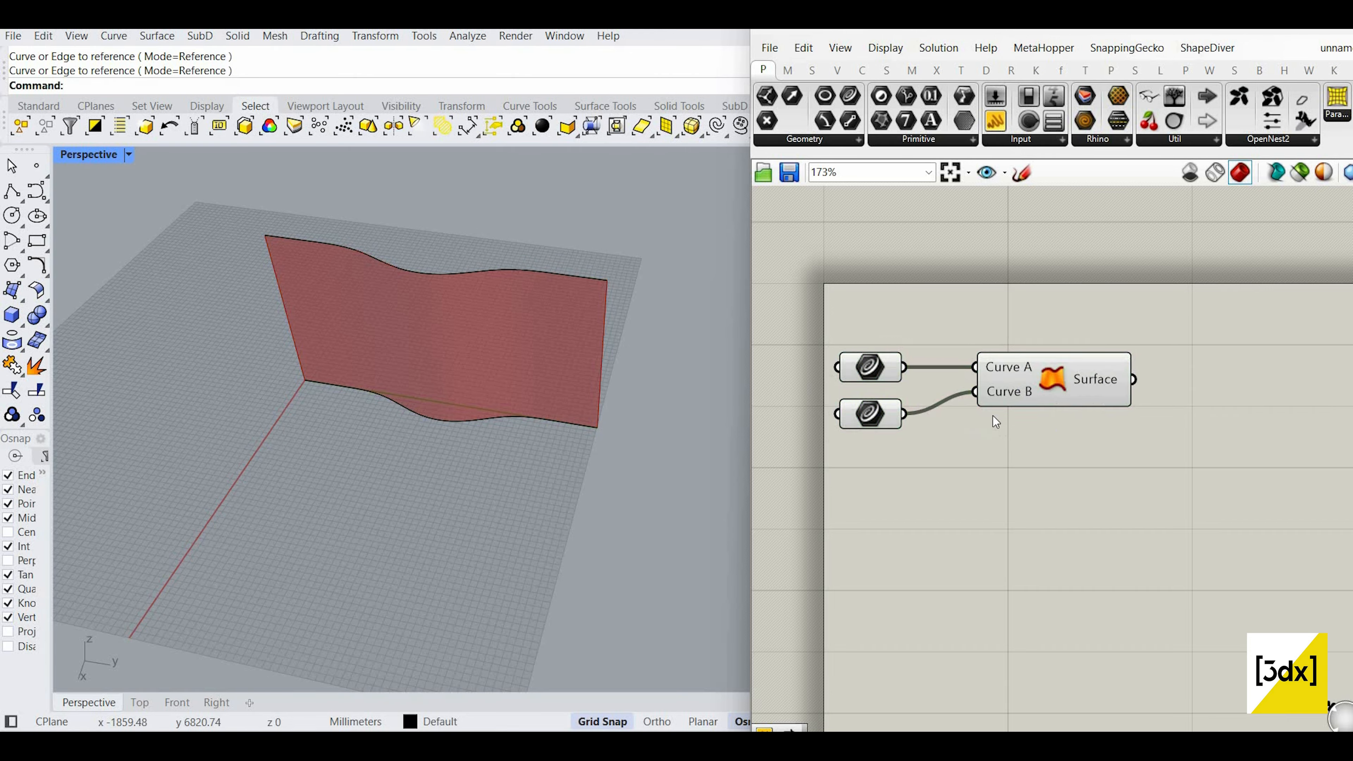
pyautogui.scroll(-2, 993, 416)
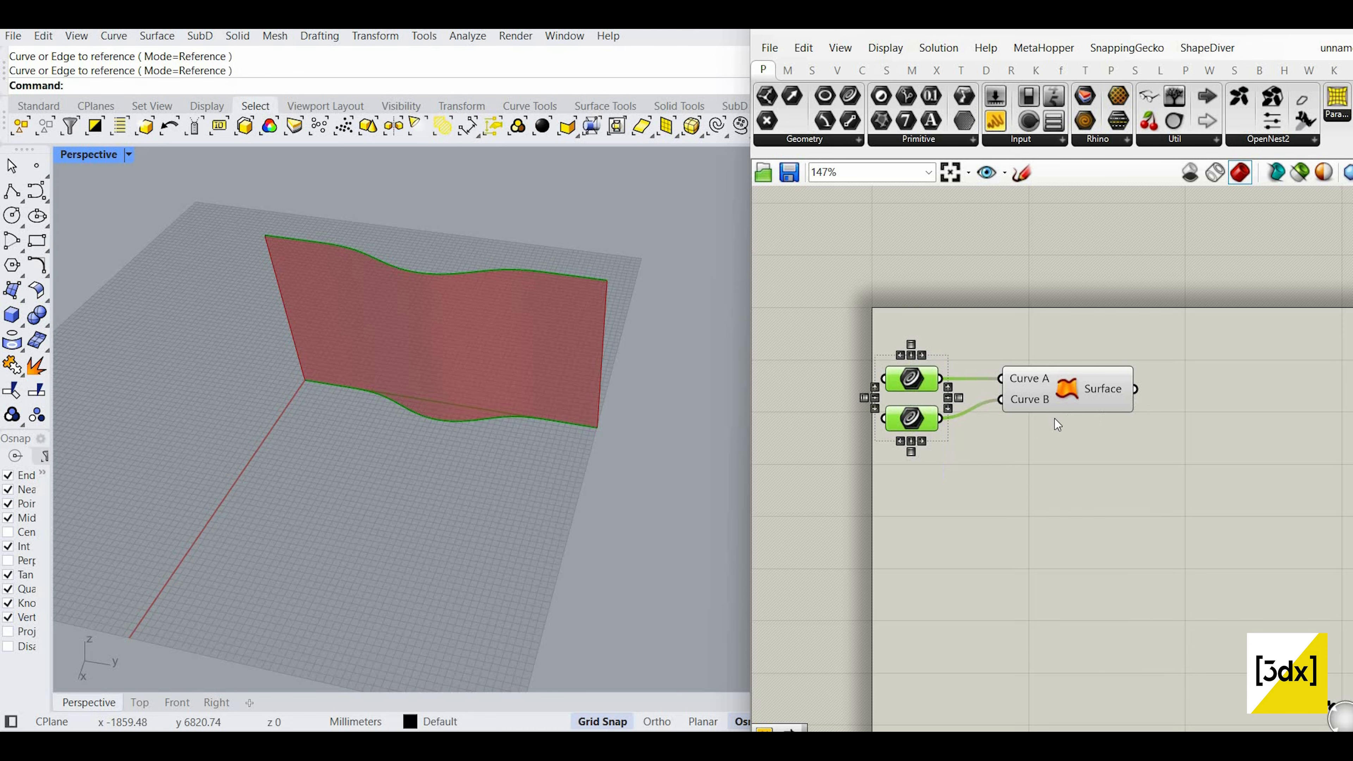
pyautogui.scroll(1, 1134, 398)
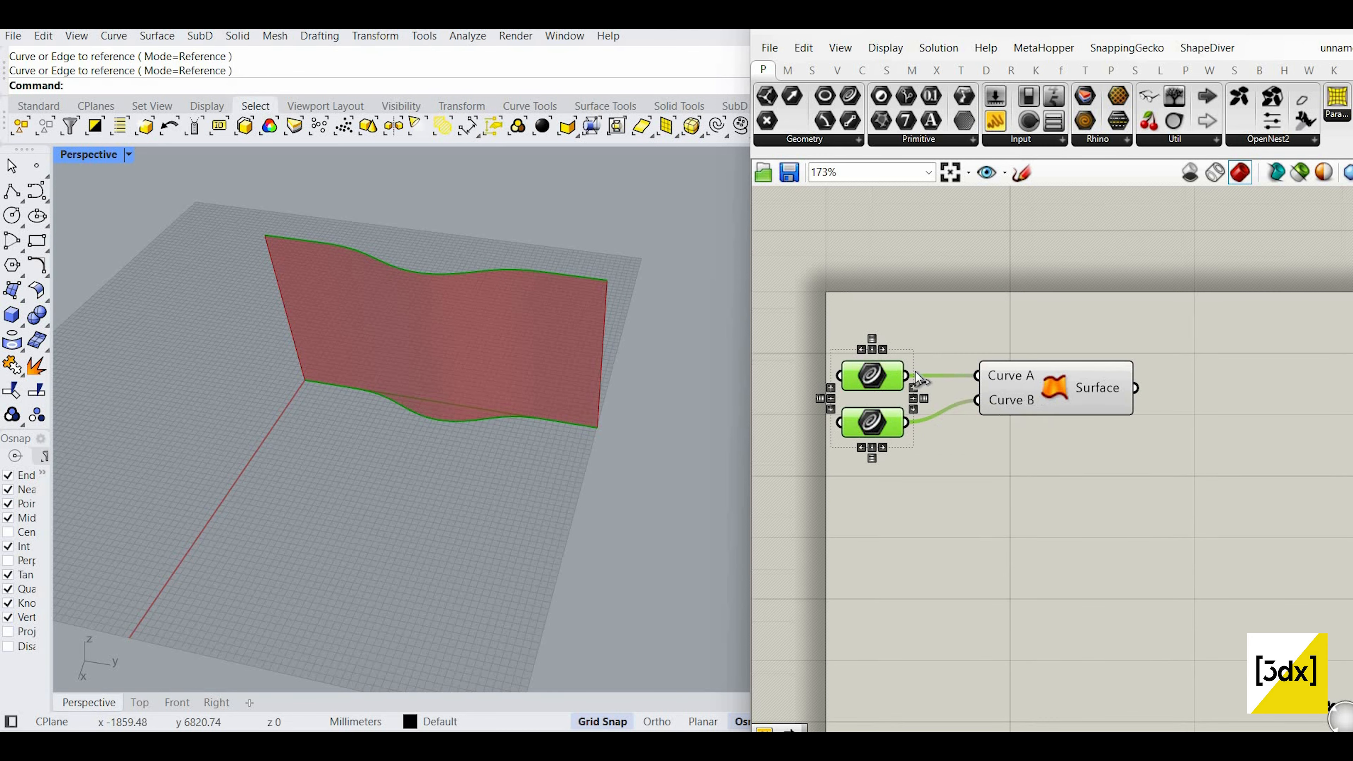
pyautogui.scroll(-2, 1125, 462)
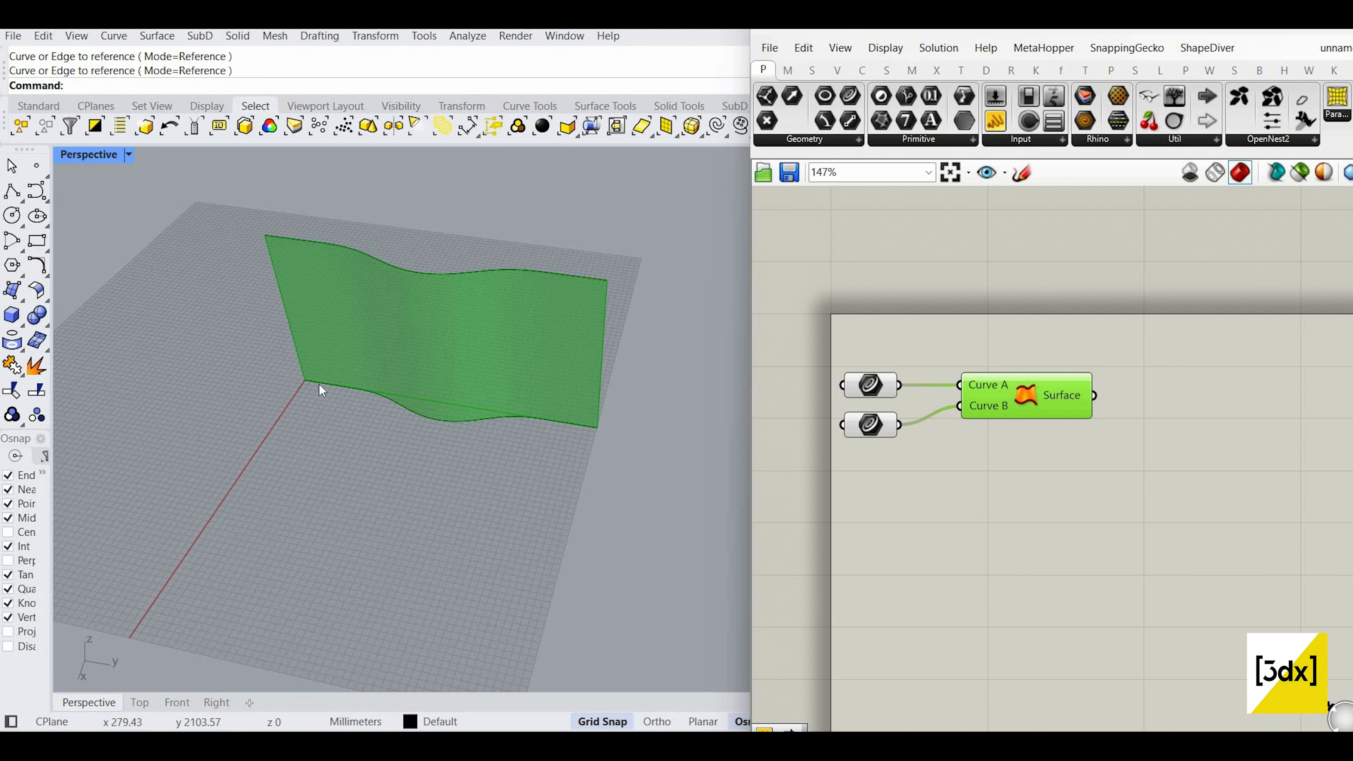
pyautogui.scroll(3, 418, 412)
pyautogui.click(418, 413)
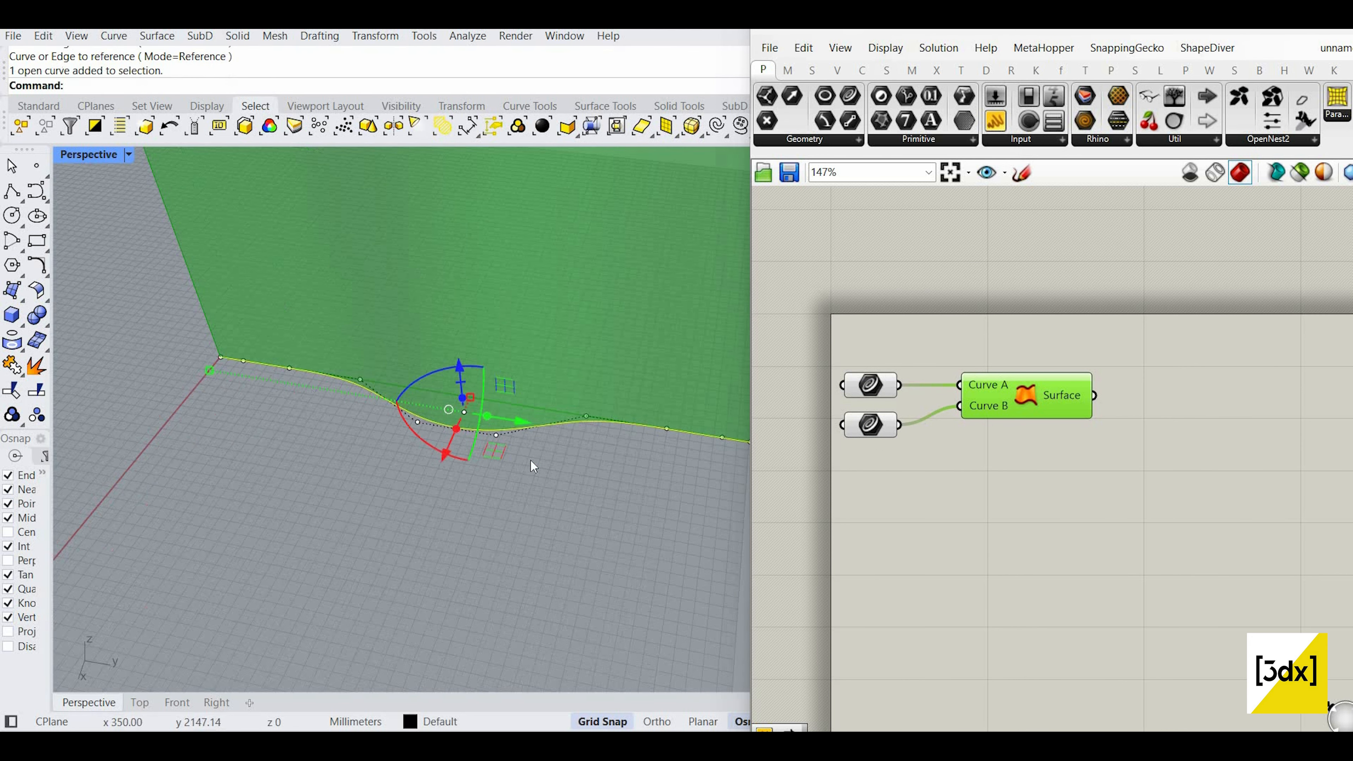
pyautogui.click(474, 433)
pyautogui.moveTo(441, 462)
pyautogui.mouseDown()
pyautogui.moveTo(416, 516)
pyautogui.moveTo(436, 471)
pyautogui.mouseUp()
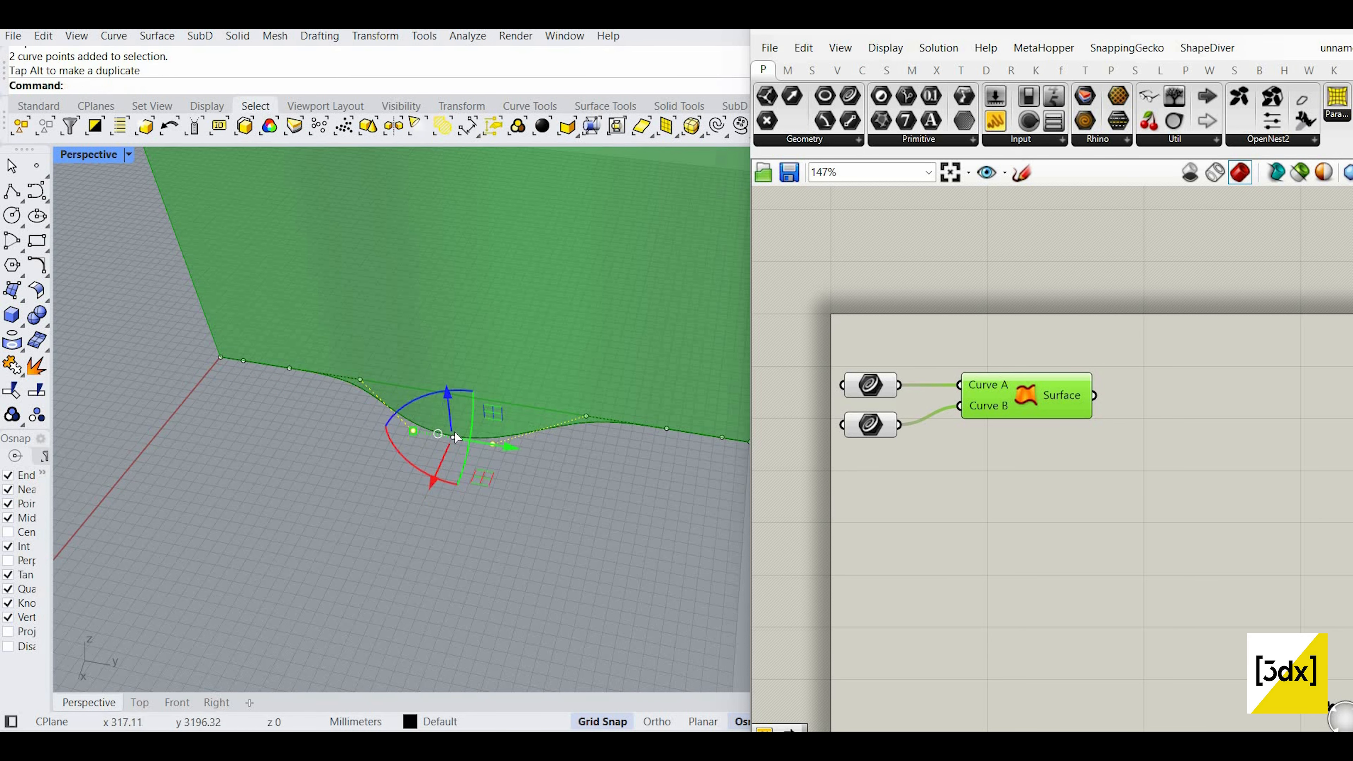
pyautogui.moveTo(510, 446)
pyautogui.mouseDown()
pyautogui.moveTo(577, 456)
pyautogui.moveTo(500, 438)
pyautogui.mouseUp()
pyautogui.scroll(-3, 622, 428)
pyautogui.scroll(3, 619, 431)
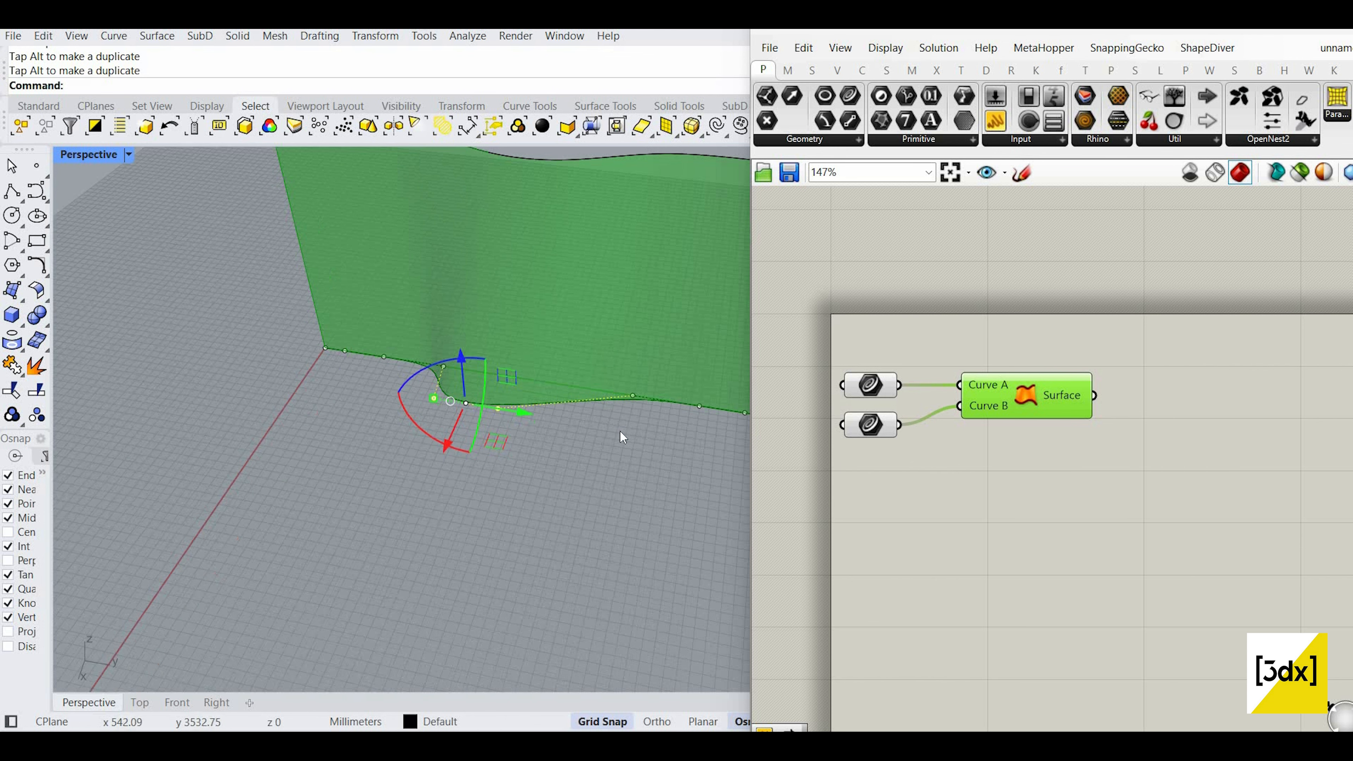
pyautogui.hotkey('ctrl', 'z')
pyautogui.scroll(-3, 598, 501)
pyautogui.click(597, 502)
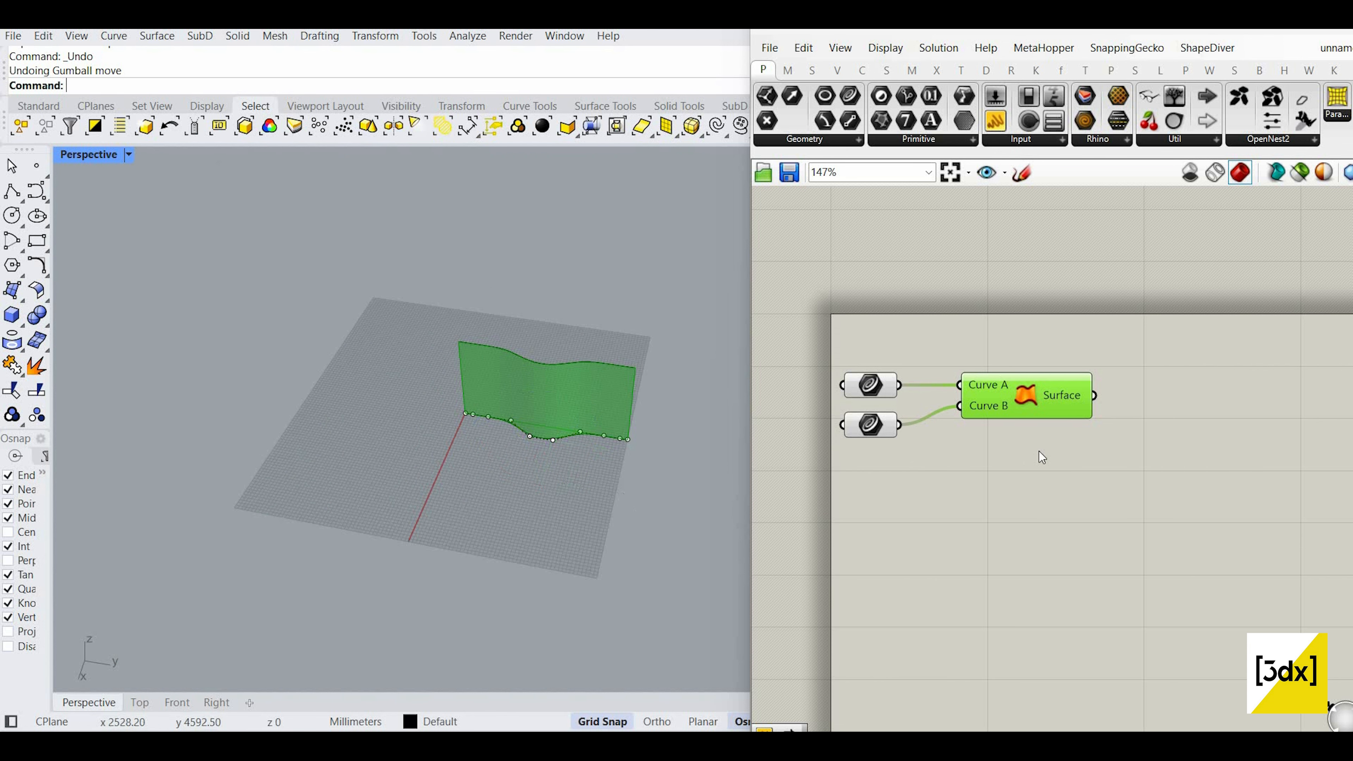
# Step: Add a Rectangle component to the canvas by searching 'rect'
pyautogui.doubleClick(994, 527)
pyautogui.write('rect')
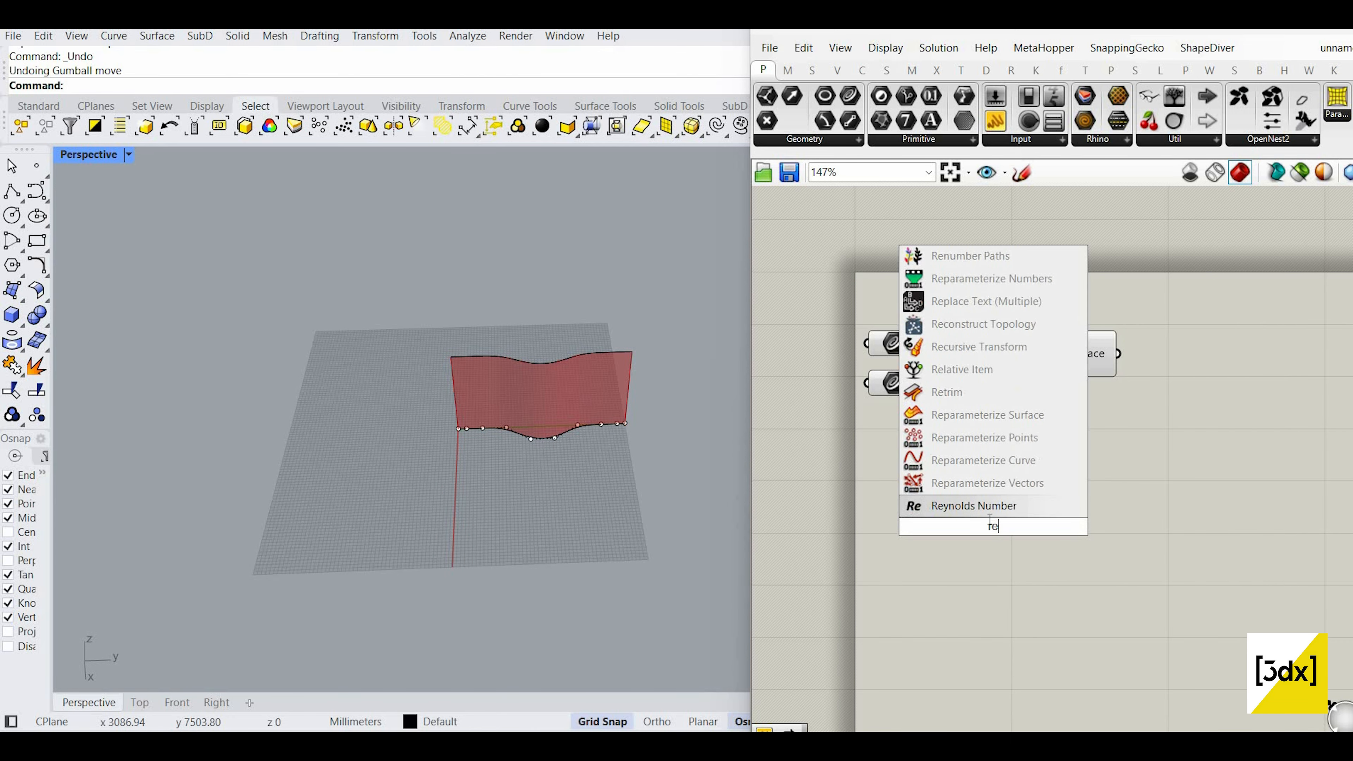
pyautogui.click(968, 484)
pyautogui.moveTo(991, 527); pyautogui.dragTo(971, 502)
pyautogui.scroll(-1, 971, 502)
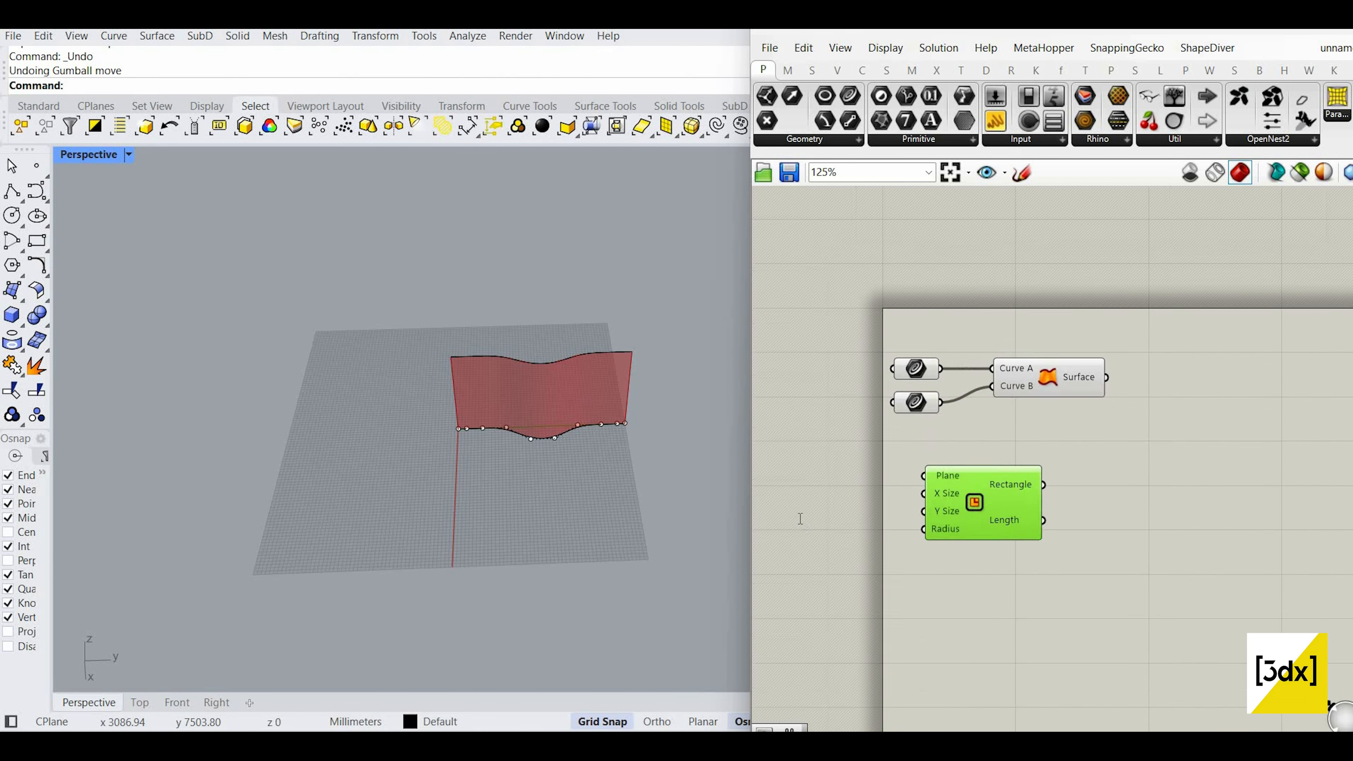
pyautogui.scroll(1, 800, 517)
# Step: Create two number sliders, one set to 50 and one set to 80
pyautogui.doubleClick(834, 537)
pyautogui.write('50')
pyautogui.press('Return')
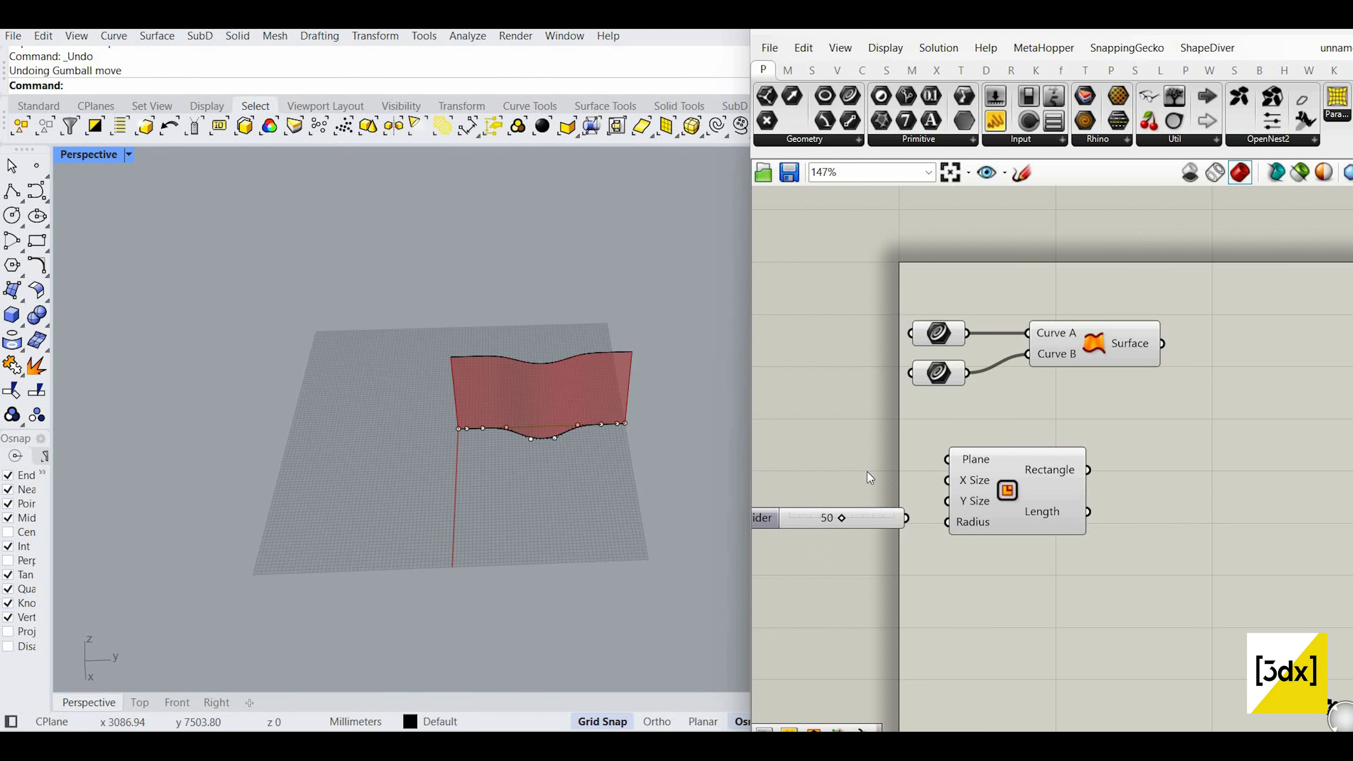
pyautogui.scroll(3, 911, 525)
pyautogui.moveTo(846, 524); pyautogui.dragTo(850, 576)
pyautogui.doubleClick(810, 436)
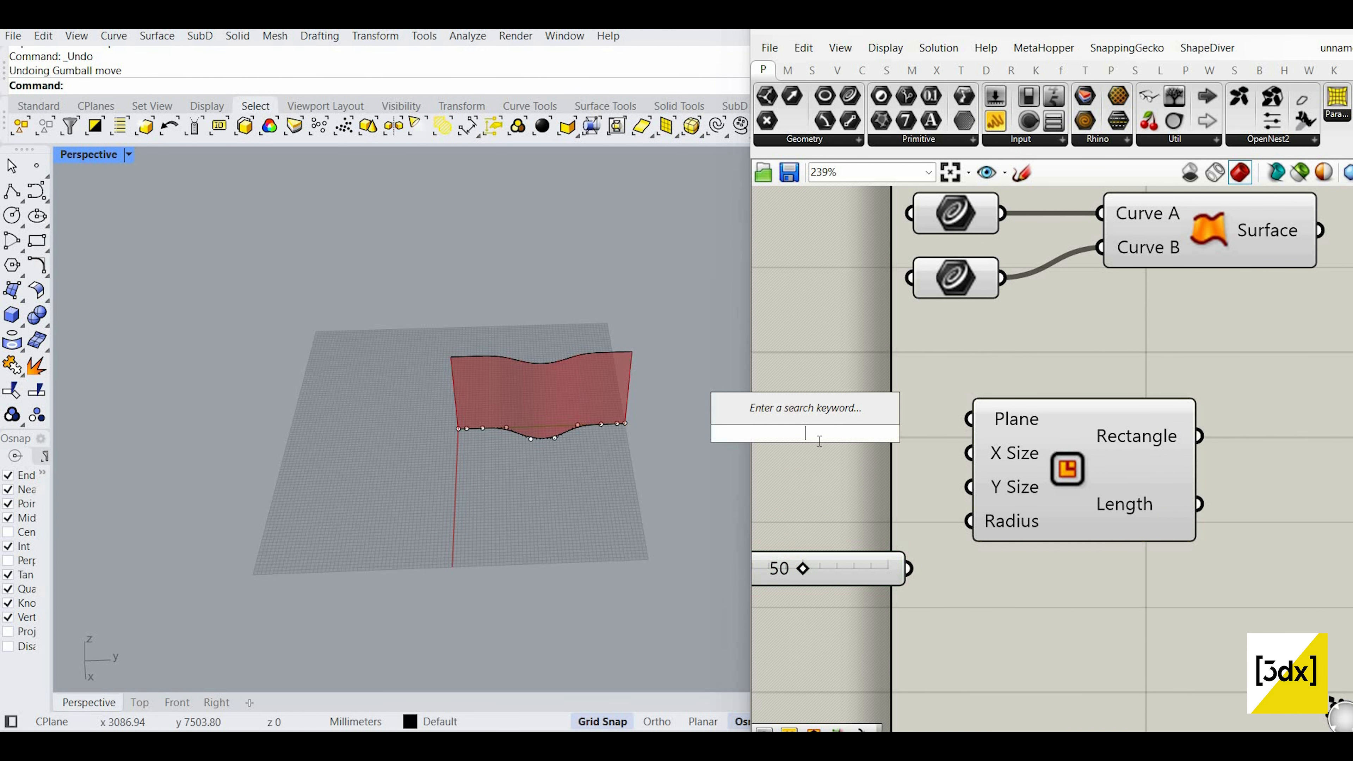
pyautogui.write('80')
pyautogui.press('Return')
# Step: Wire the 80 slider to the Rectangle's X Size and the 50 slider to Y Size
pyautogui.moveTo(907, 447); pyautogui.dragTo(871, 473)
pyautogui.moveTo(944, 458); pyautogui.dragTo(987, 465)
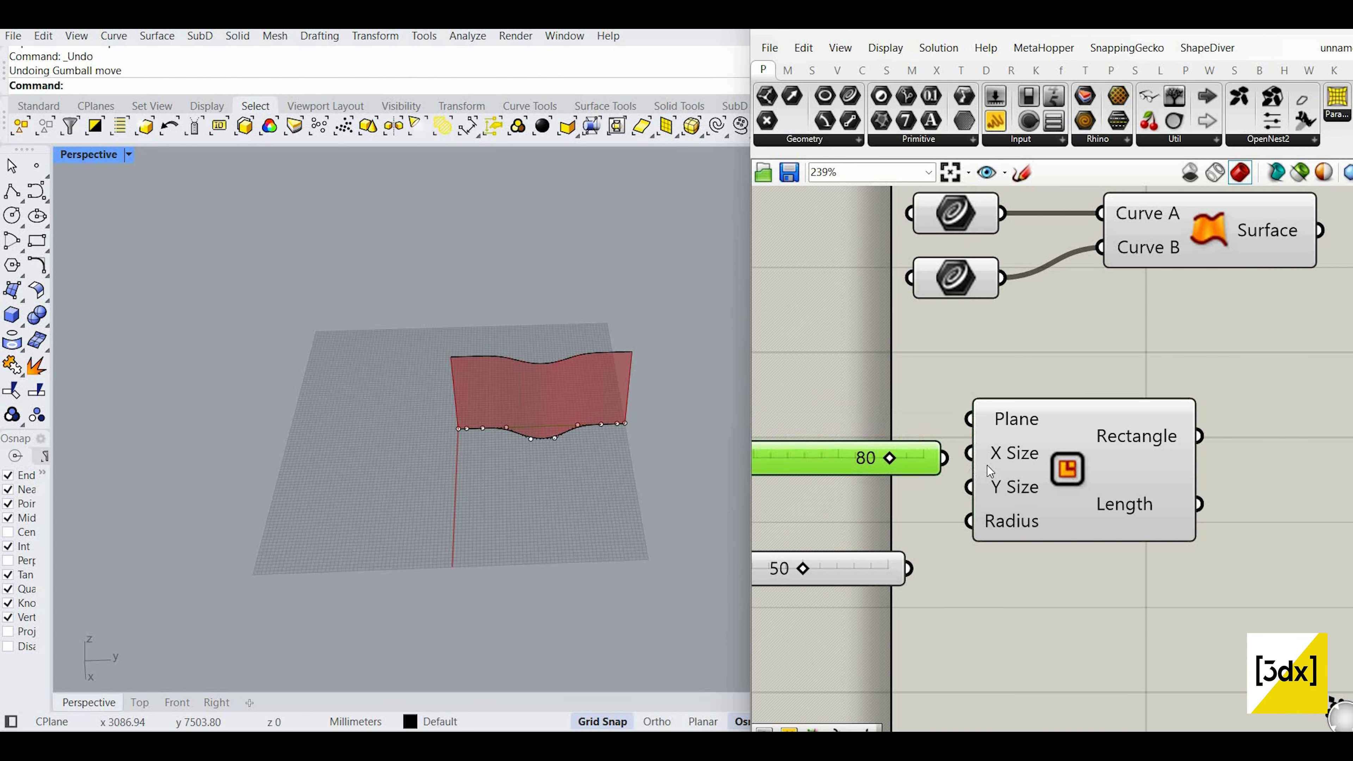
pyautogui.scroll(-1, 1028, 455)
pyautogui.moveTo(1032, 453); pyautogui.dragTo(1077, 455, button='right')
pyautogui.moveTo(980, 544); pyautogui.dragTo(1029, 482)
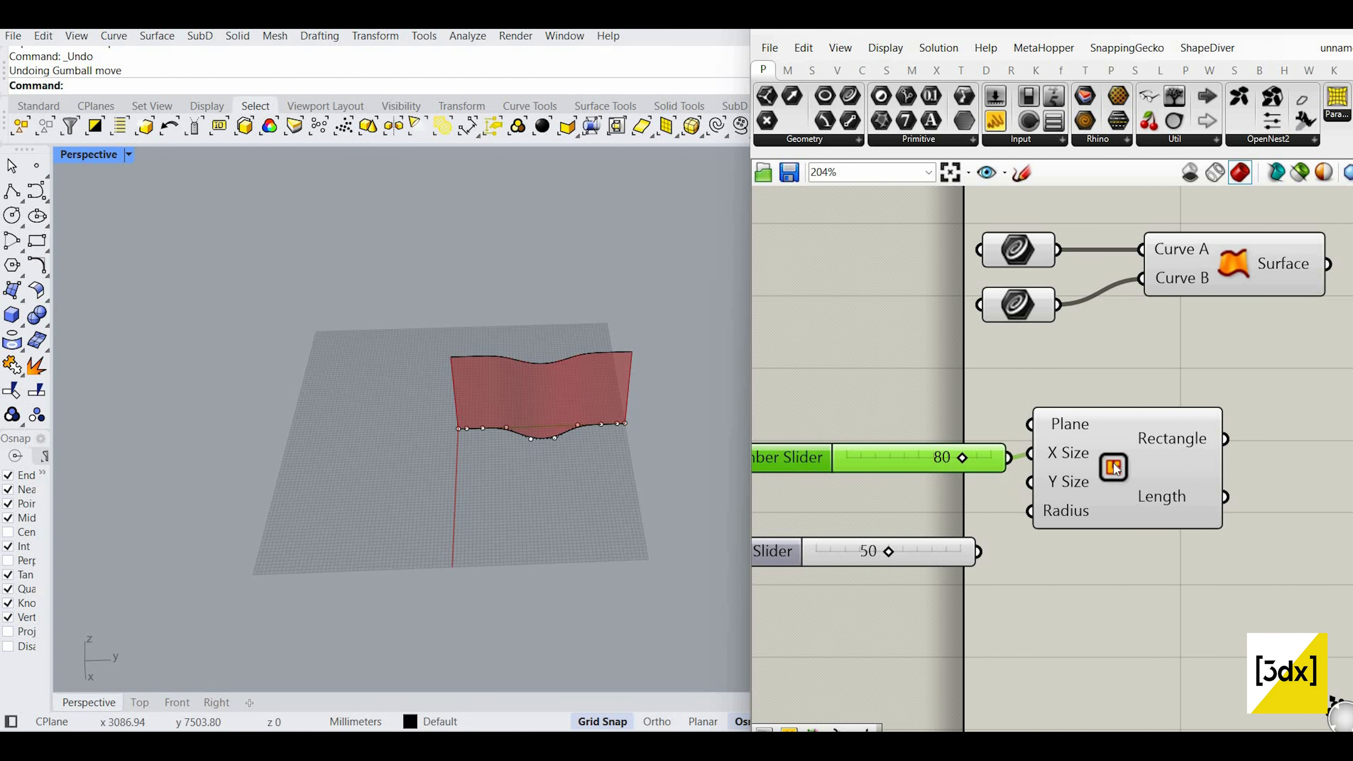
pyautogui.click(1112, 466)
pyautogui.scroll(8, 510, 414)
pyautogui.scroll(-8, 510, 414)
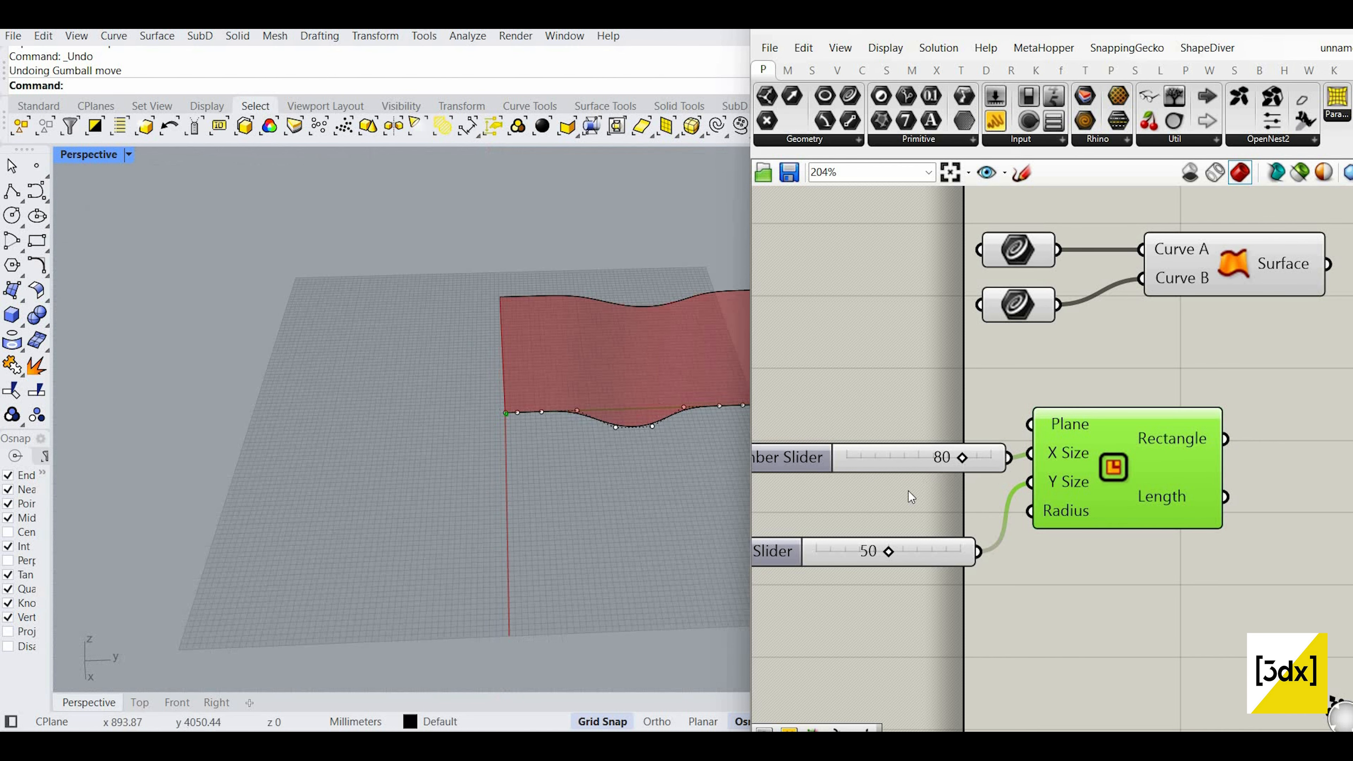
pyautogui.scroll(-3, 1036, 467)
# Step: Create two new number sliders, each set to 5000
pyautogui.doubleClick(908, 482)
pyautogui.write('5000')
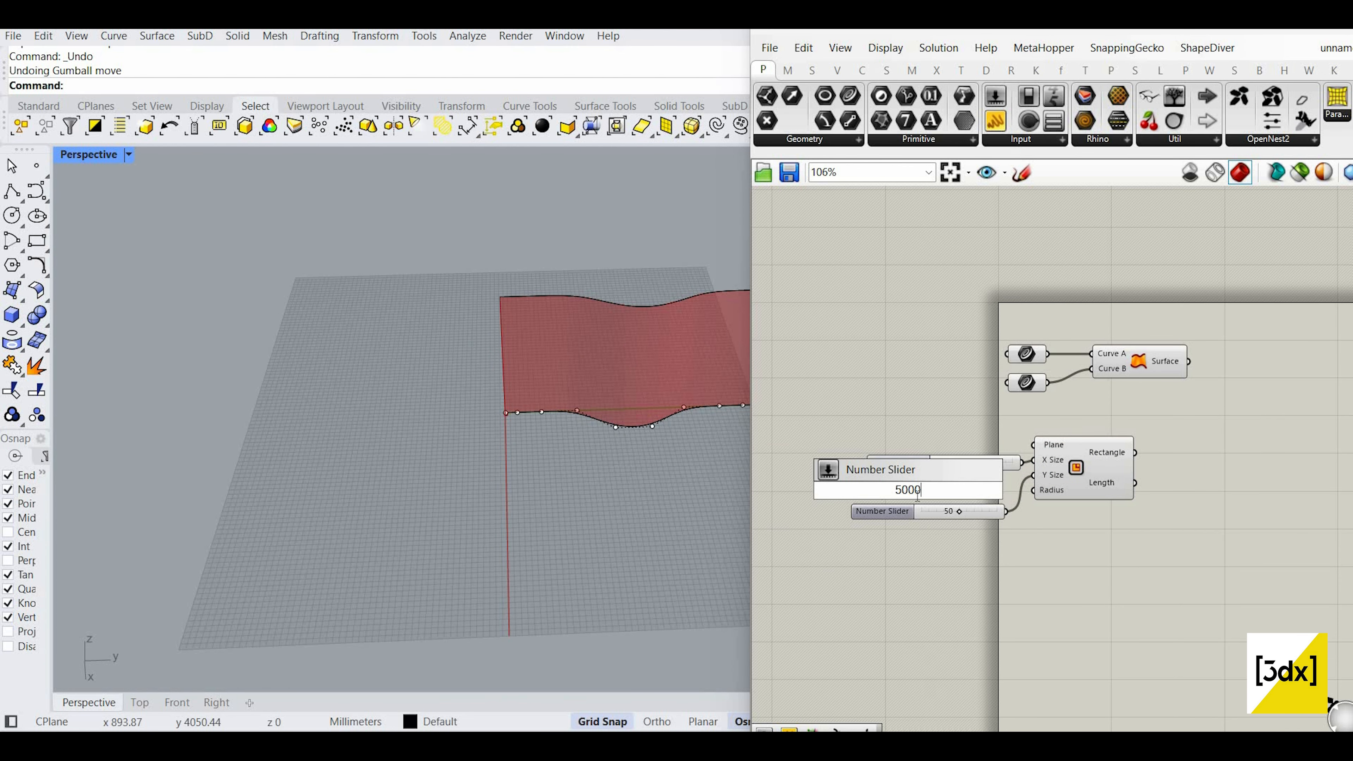
pyautogui.press('Return')
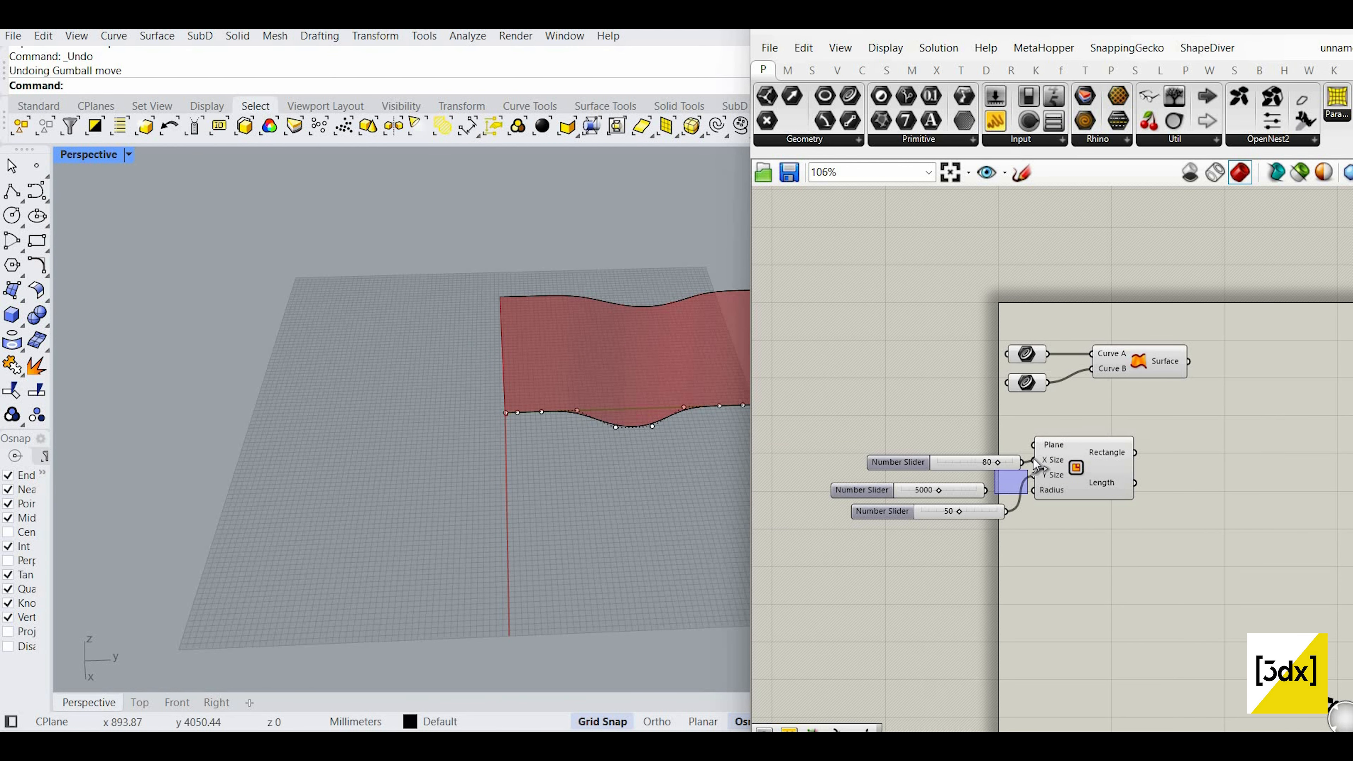
pyautogui.click(1052, 486)
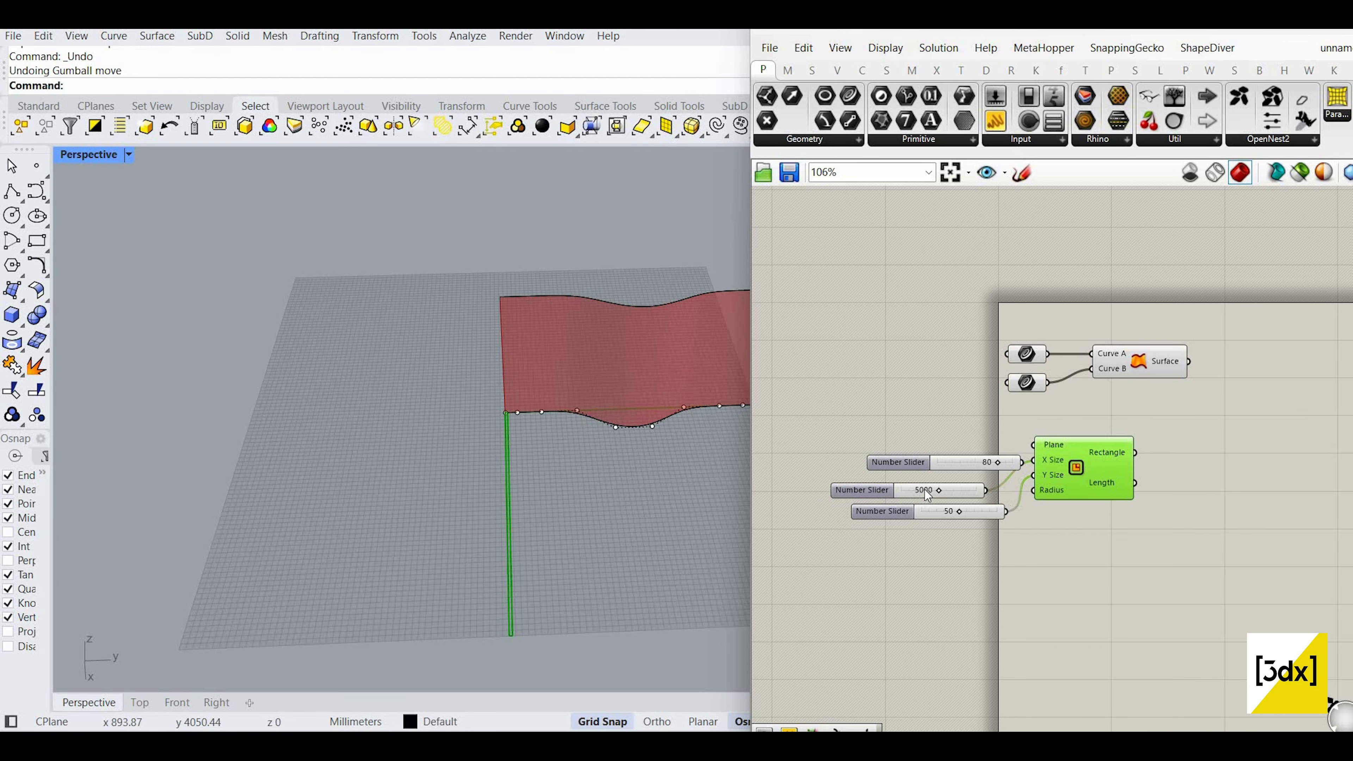
pyautogui.scroll(2, 1002, 493)
pyautogui.moveTo(901, 491); pyautogui.dragTo(911, 465)
pyautogui.doubleClick(915, 495)
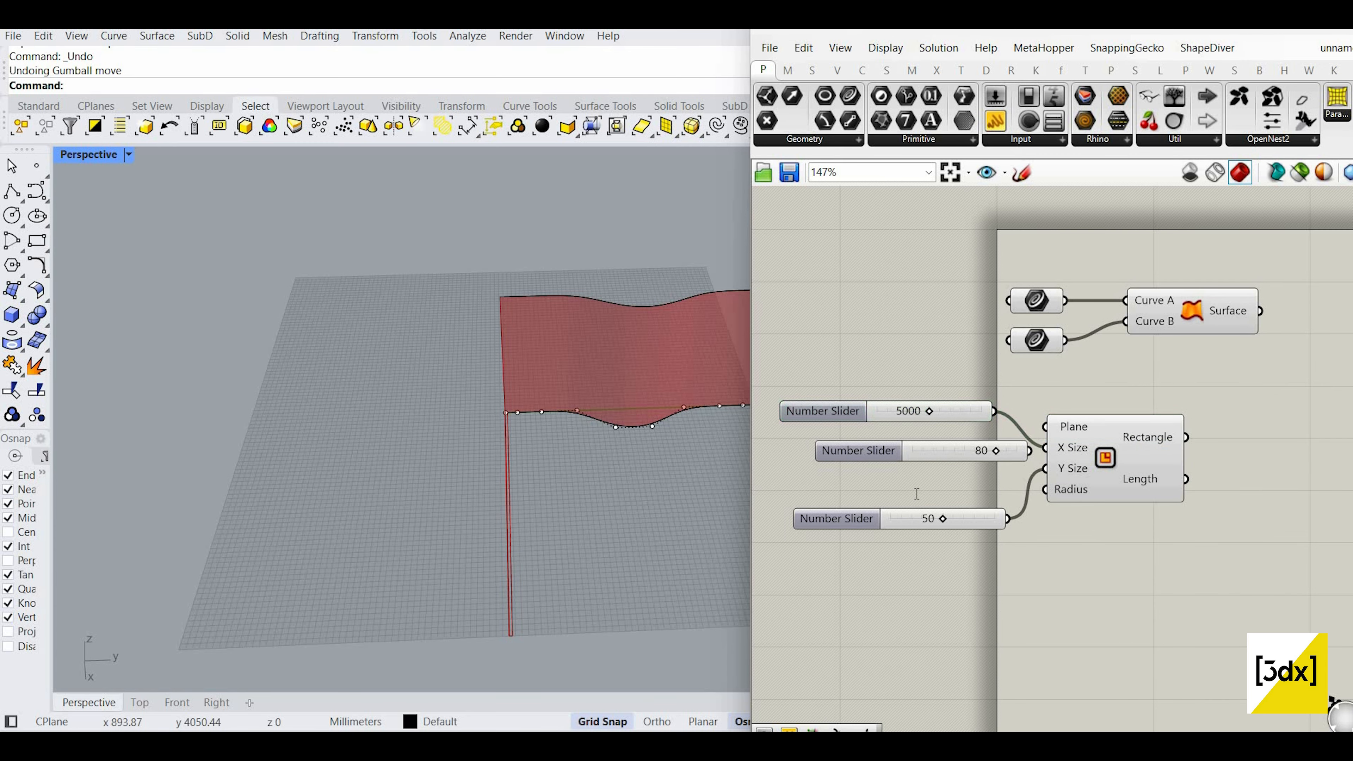
pyautogui.write('5000')
pyautogui.press('Return')
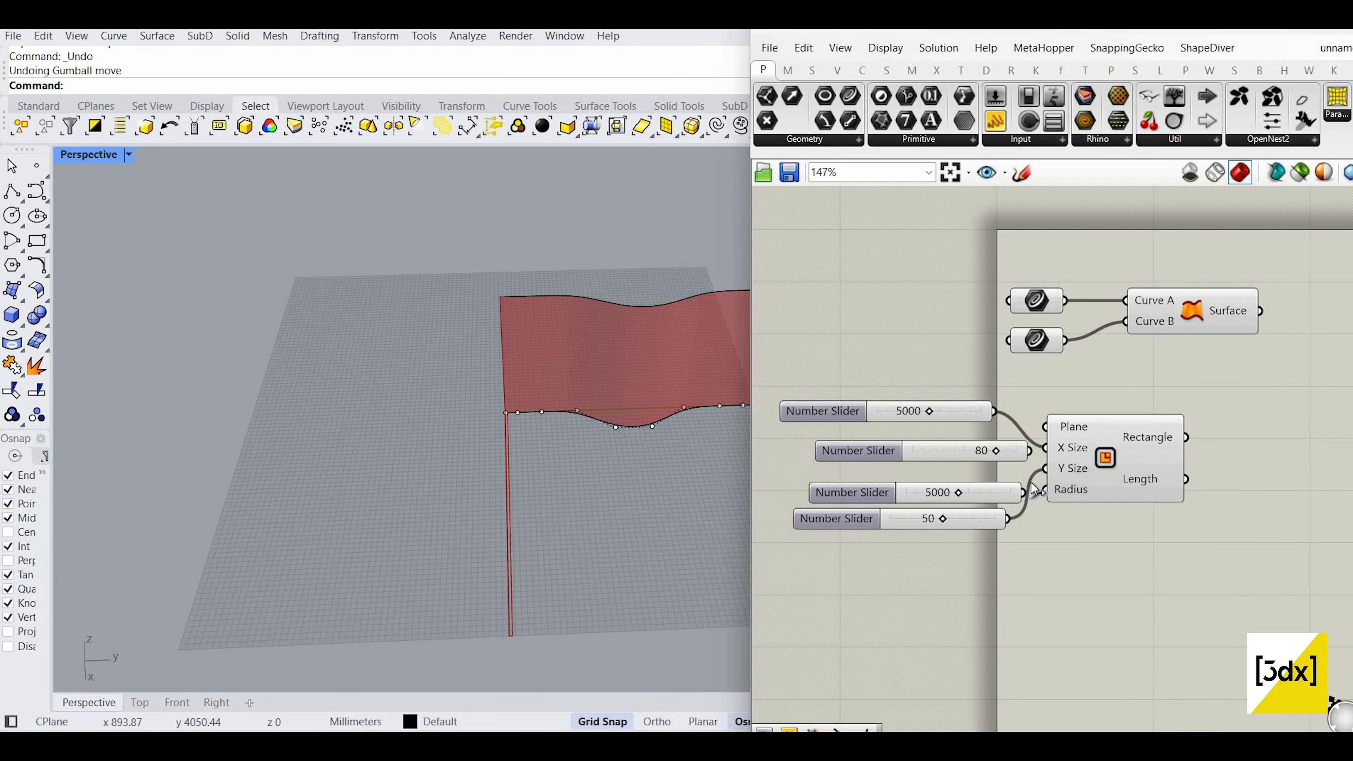
# Step: Delete the 50 and 80 sliders and line up a 5000 slider with X Size
pyautogui.click(951, 527)
pyautogui.press('Delete')
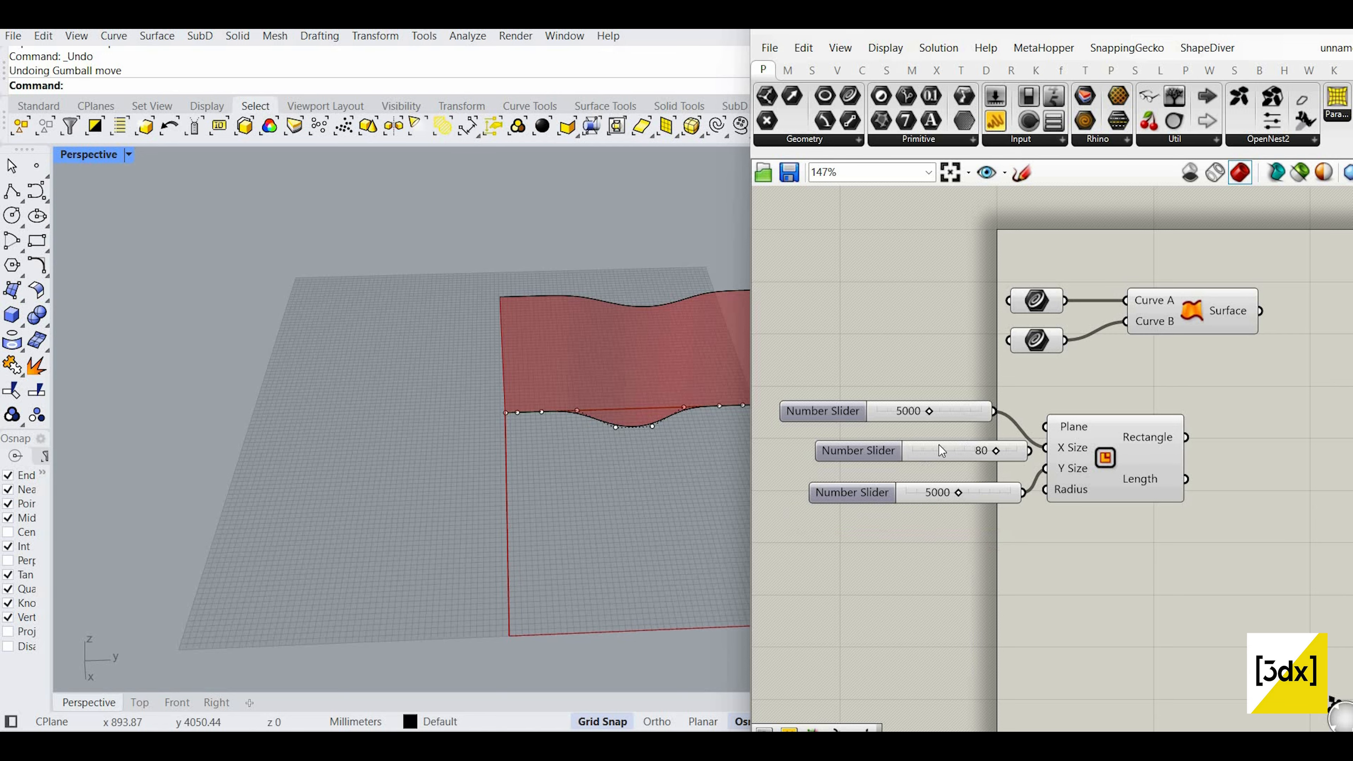
pyautogui.press('Delete')
pyautogui.moveTo(955, 417); pyautogui.dragTo(952, 456)
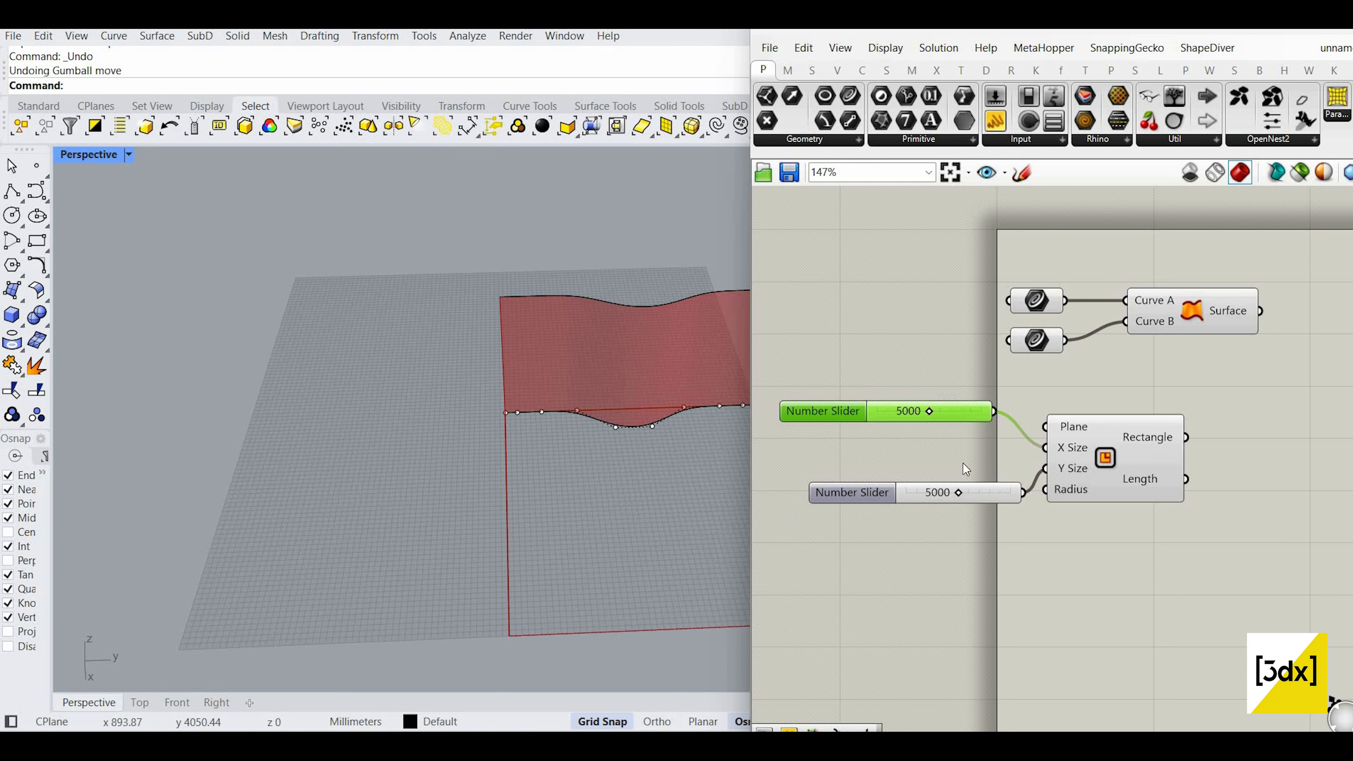
# Step: Size the rectangle to 1561 by 7260 using the sliders
pyautogui.click(1104, 457)
pyautogui.scroll(-9, 303, 430)
pyautogui.scroll(7, 400, 432)
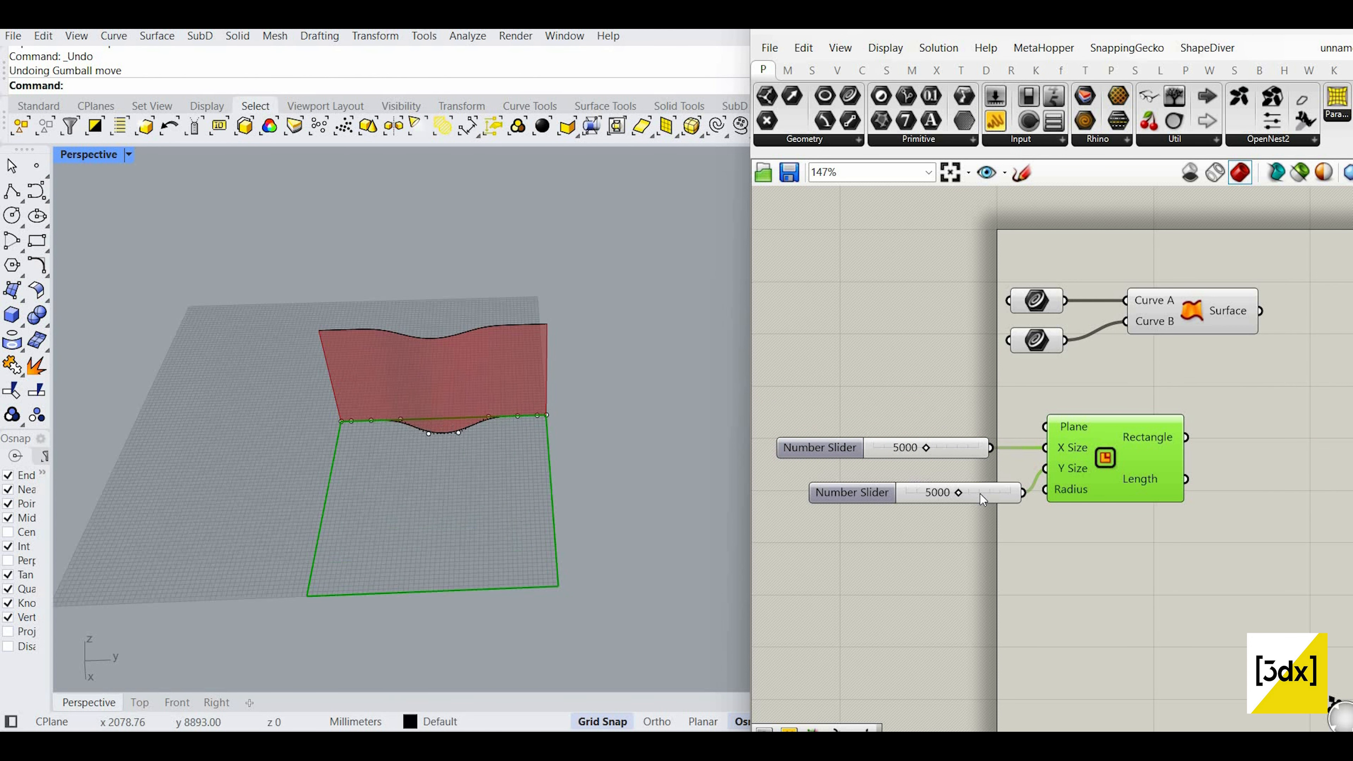
pyautogui.scroll(2, 852, 482)
pyautogui.moveTo(1075, 494); pyautogui.dragTo(1033, 493)
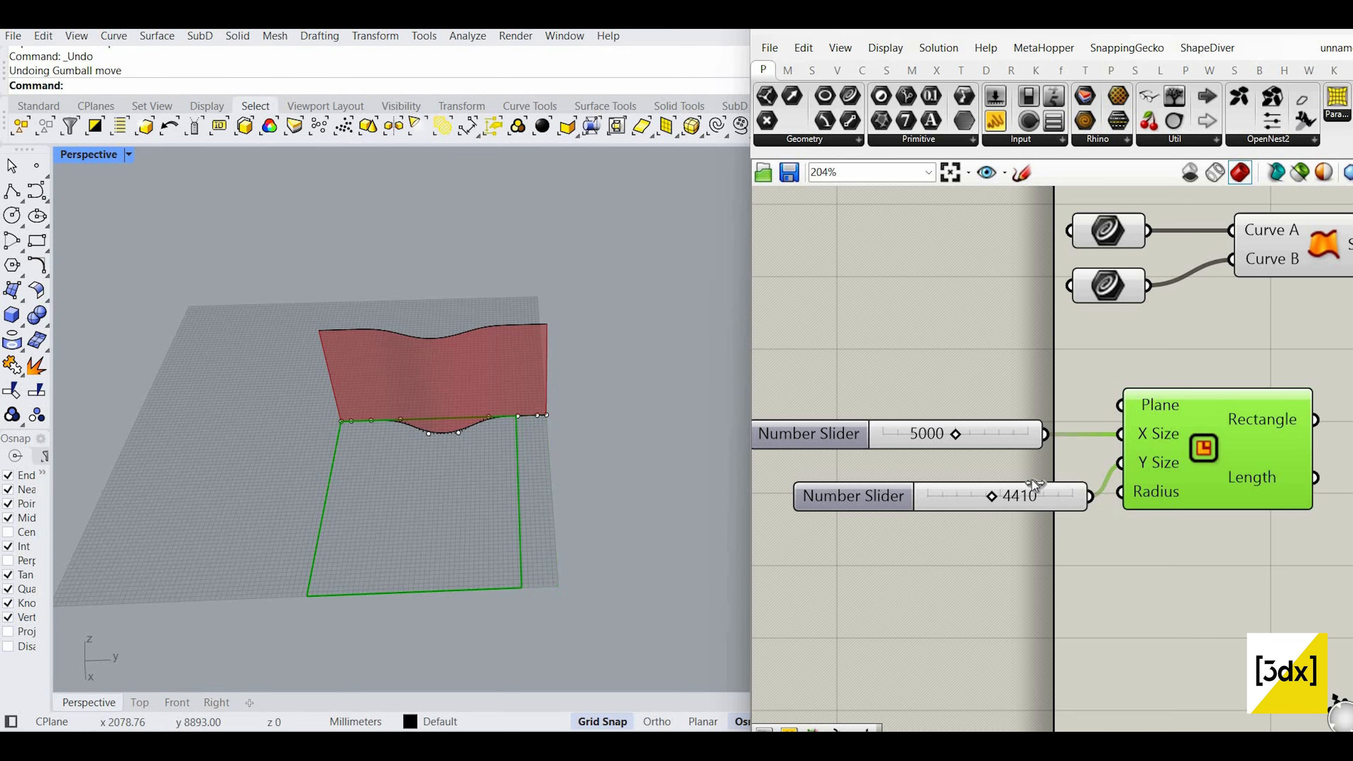
pyautogui.moveTo(900, 431); pyautogui.dragTo(850, 433)
pyautogui.scroll(-2, 1066, 490)
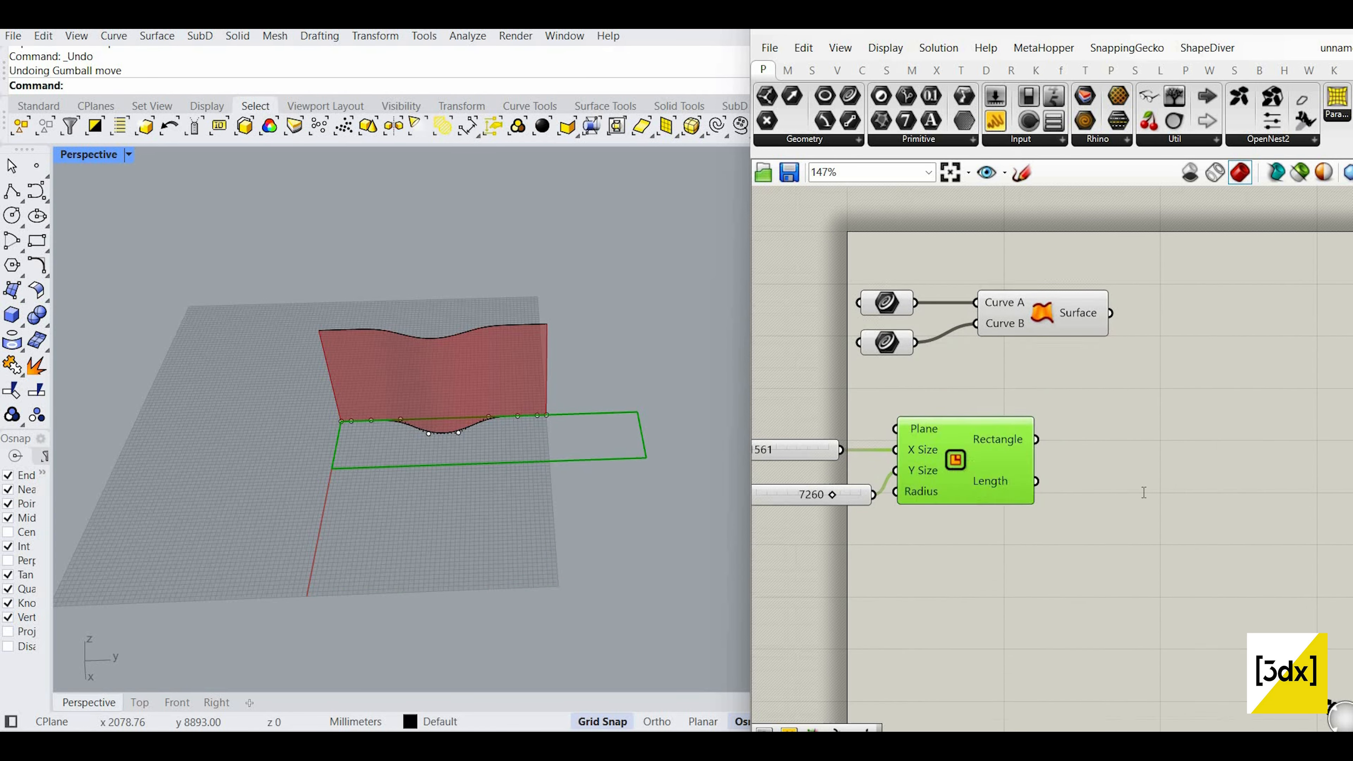
# Step: Add a Voronoi component by searching 'vor' and place it to the right
pyautogui.doubleClick(1143, 493)
pyautogui.write('vor')
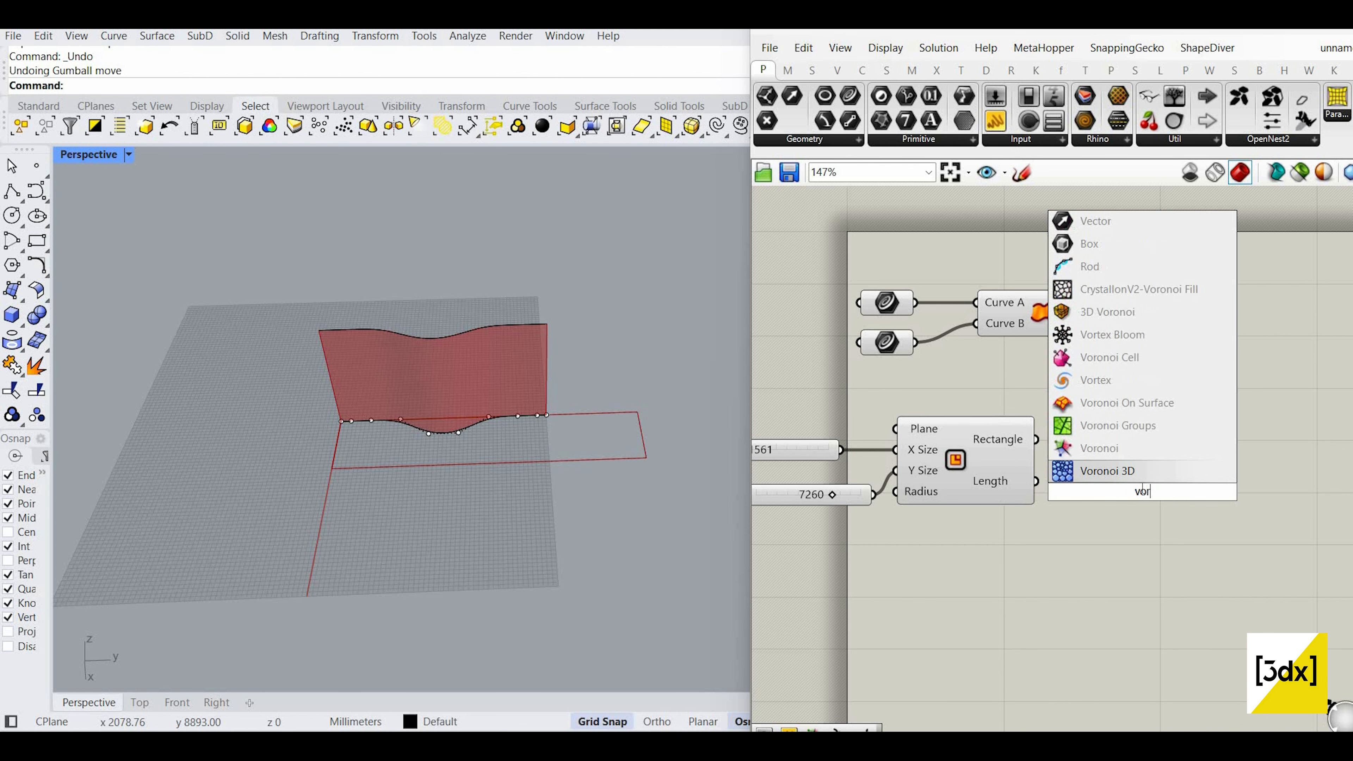
pyautogui.click(1105, 448)
pyautogui.moveTo(1075, 472); pyautogui.dragTo(1156, 488)
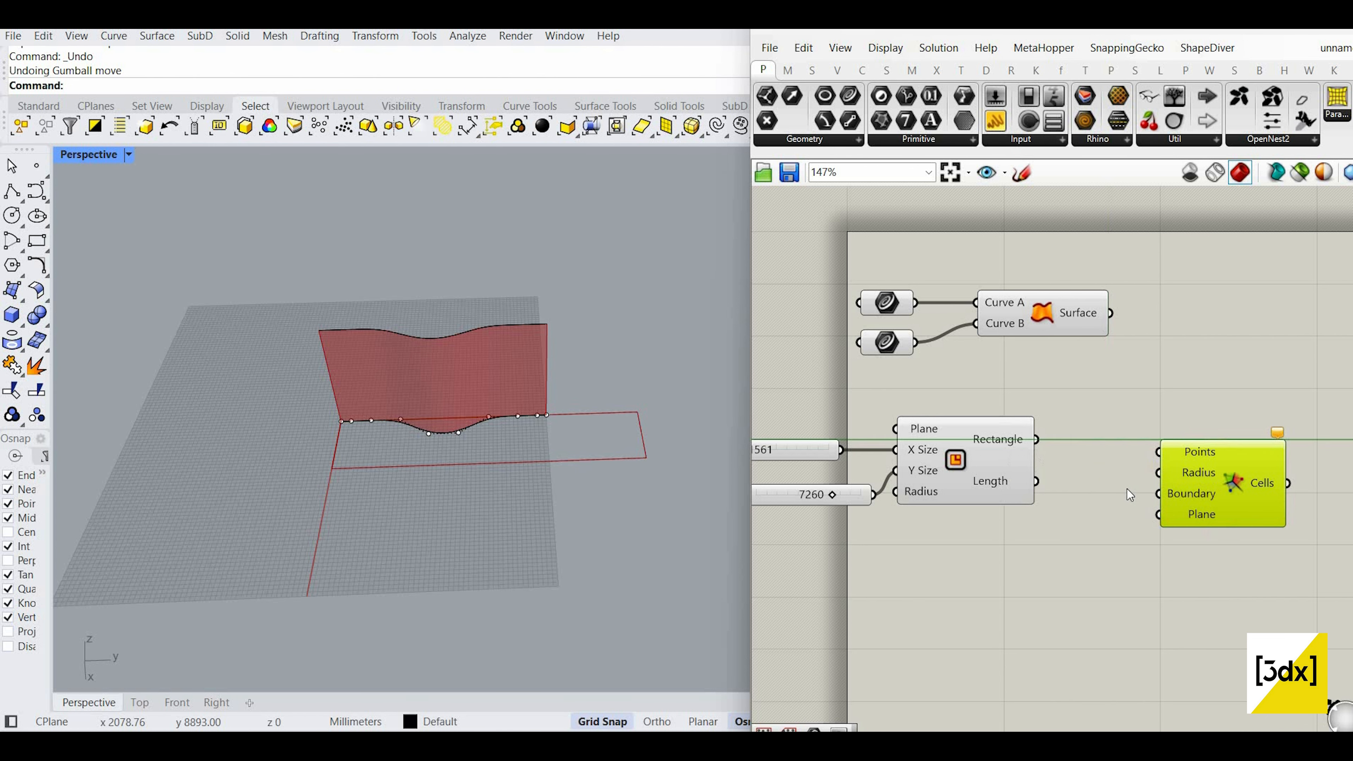
pyautogui.scroll(-1, 1154, 459)
pyautogui.scroll(1, 1154, 459)
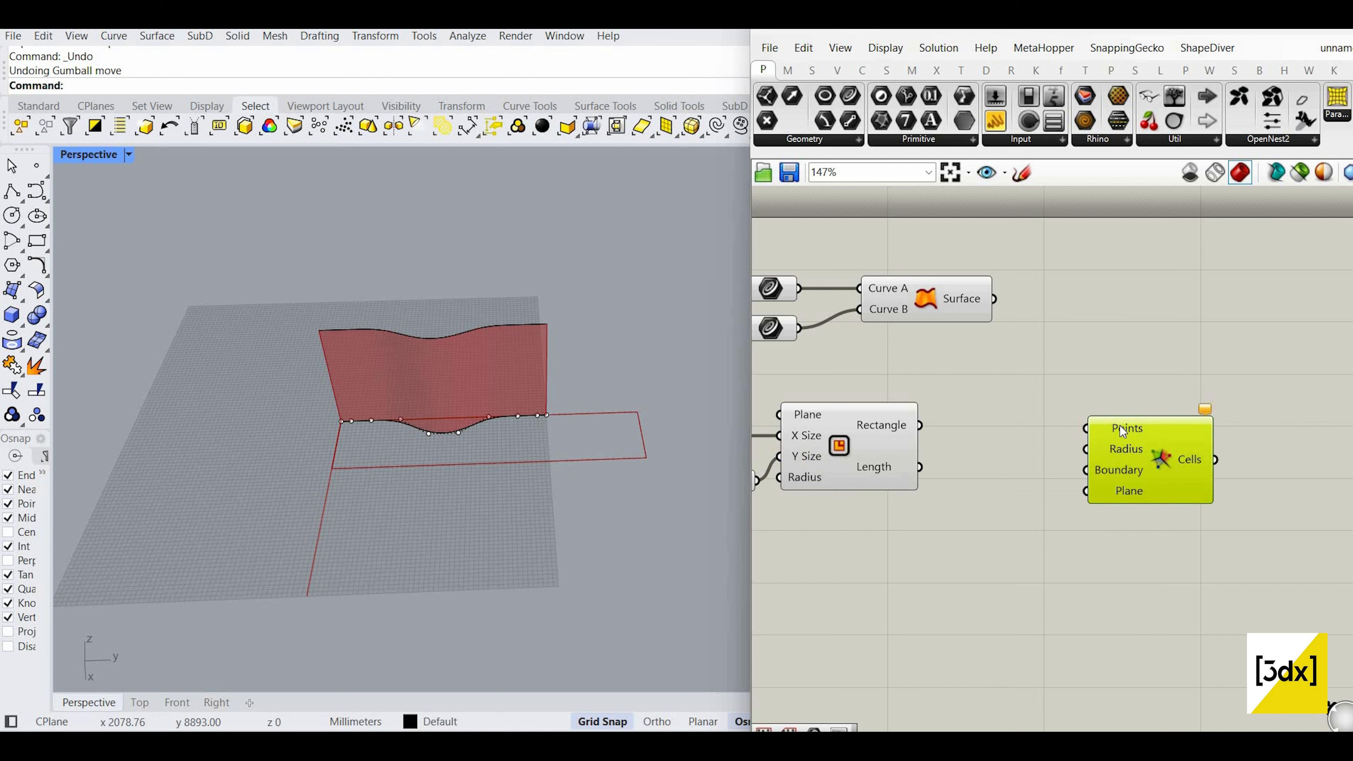
pyautogui.moveTo(1123, 427); pyautogui.dragTo(1128, 421)
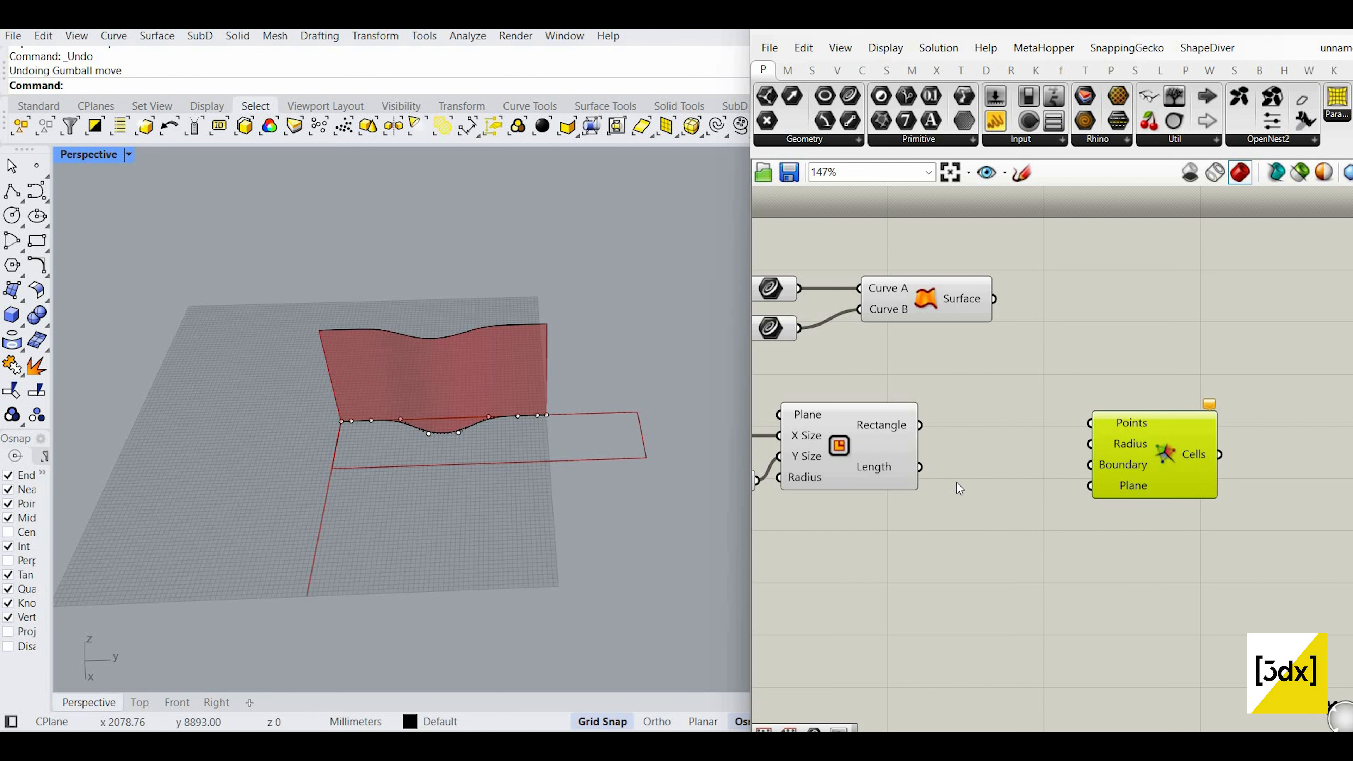
pyautogui.scroll(-2, 958, 483)
pyautogui.scroll(2, 950, 526)
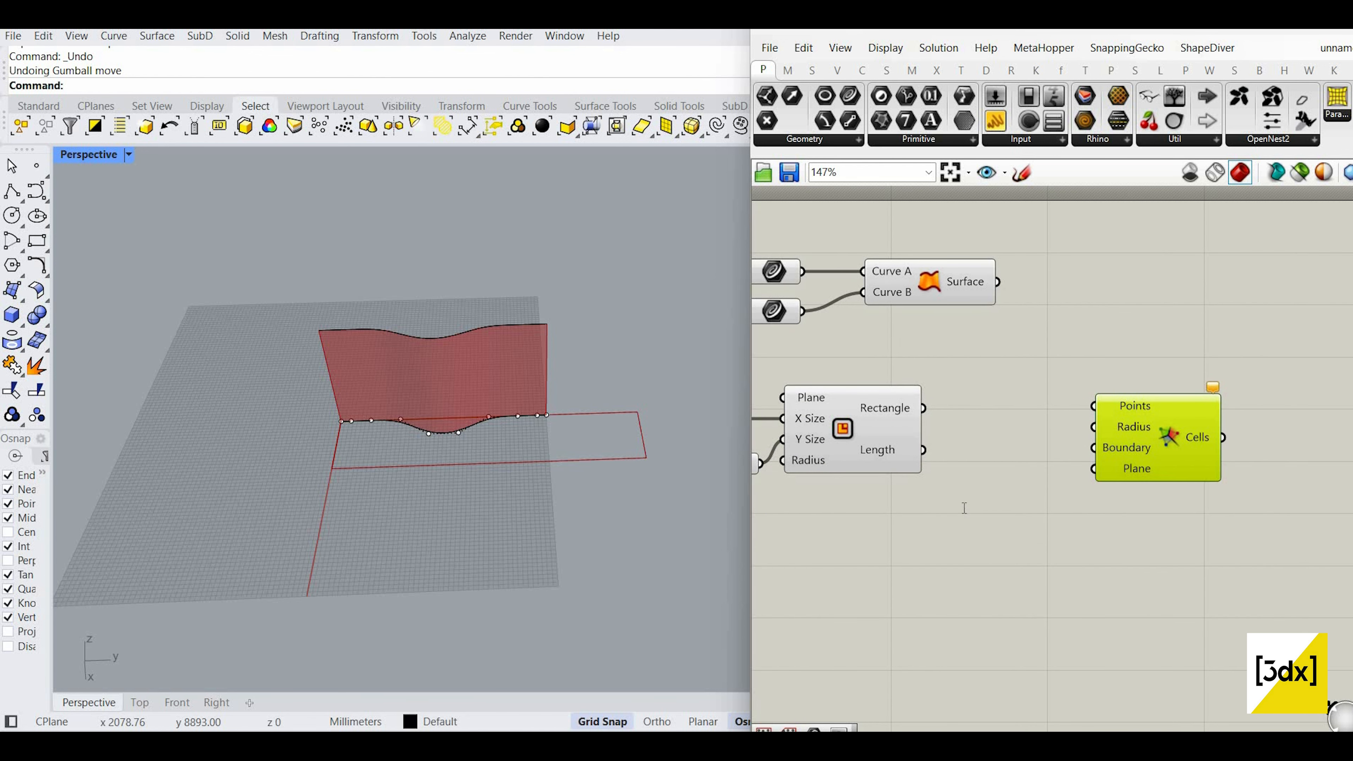
# Step: Add a Populate 3D component and feed the rectangle into its Region input
pyautogui.doubleClick(989, 450)
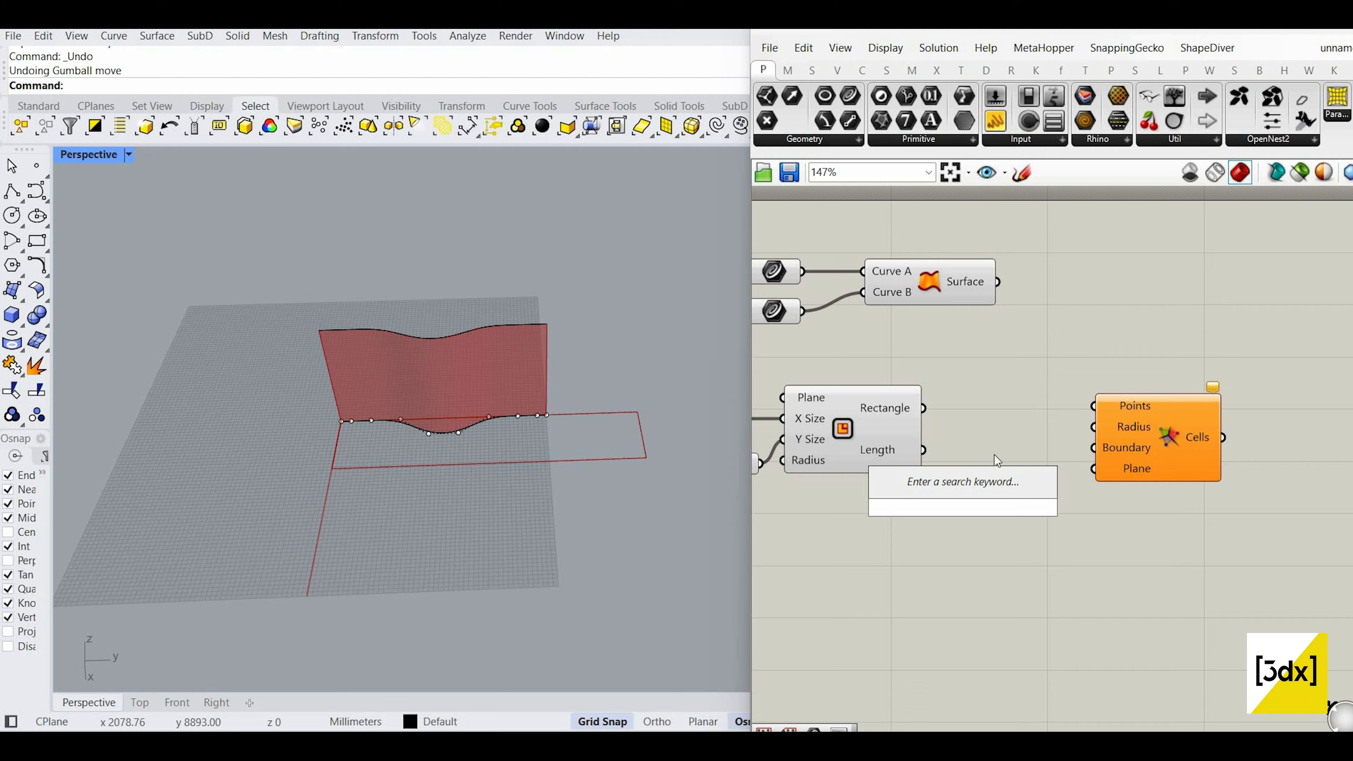
pyautogui.write('pop')
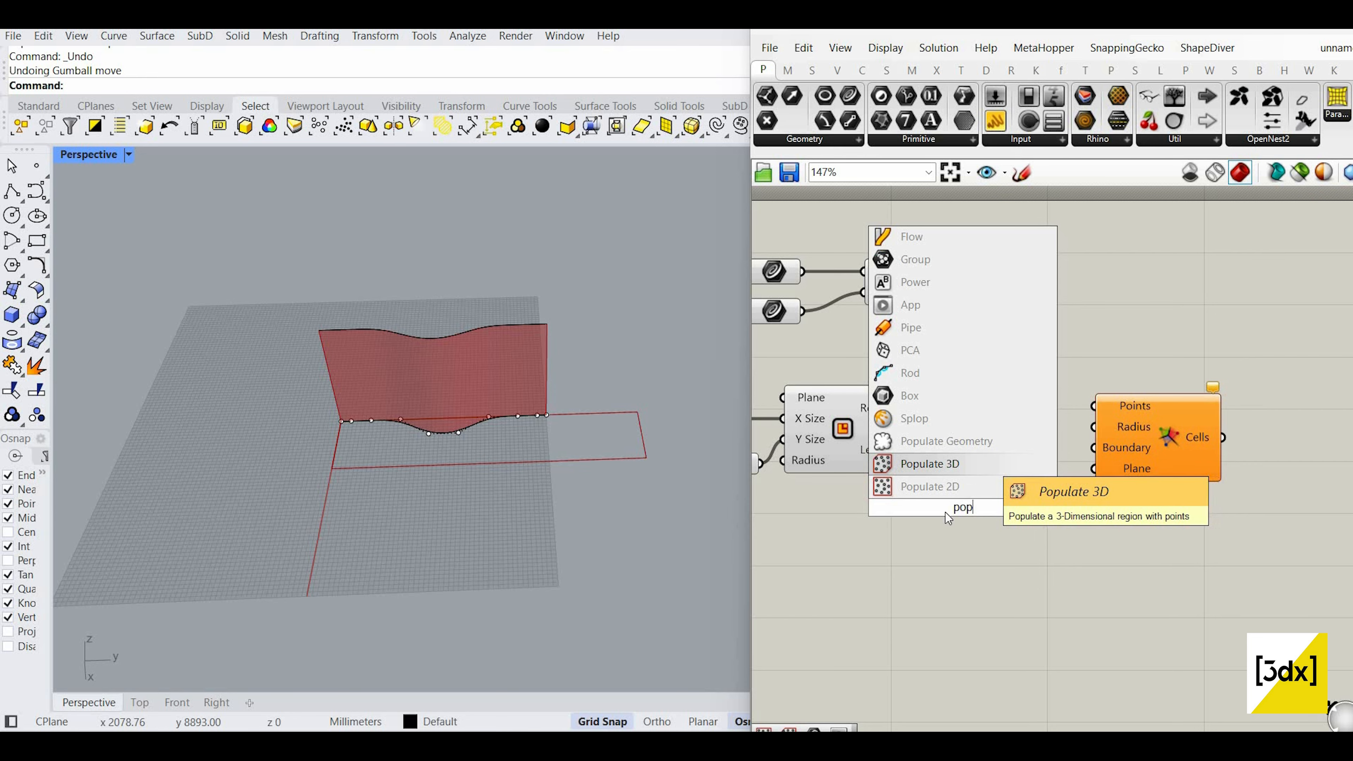
pyautogui.press('Return')
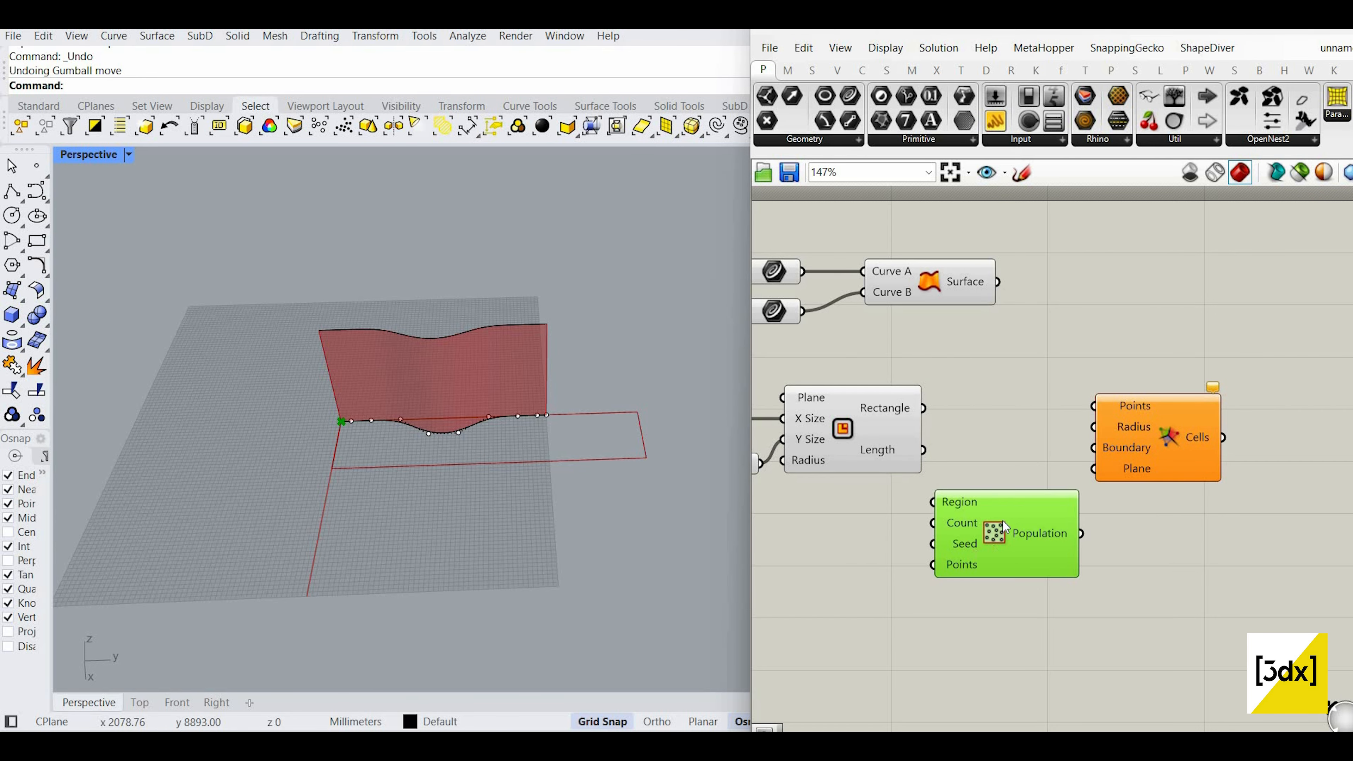
pyautogui.moveTo(1016, 516); pyautogui.dragTo(1041, 508)
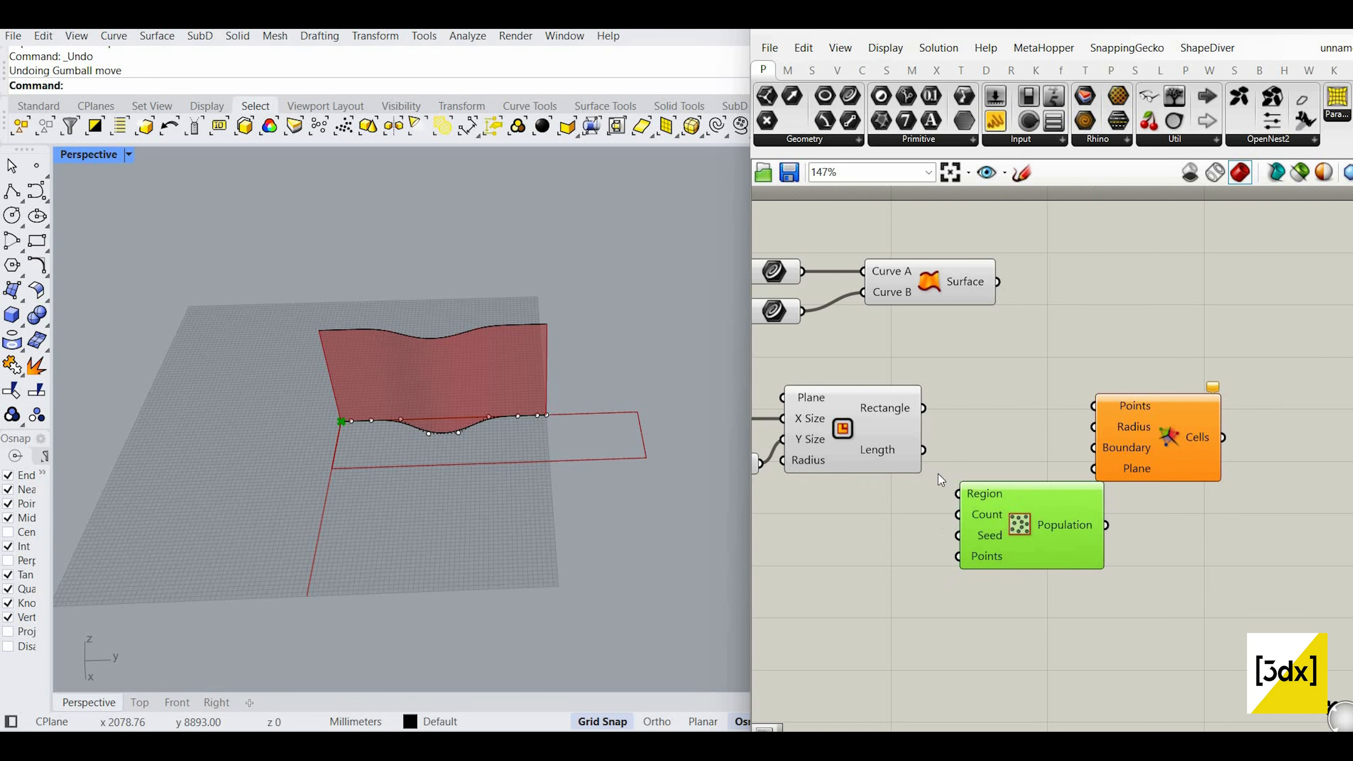
pyautogui.scroll(2, 953, 516)
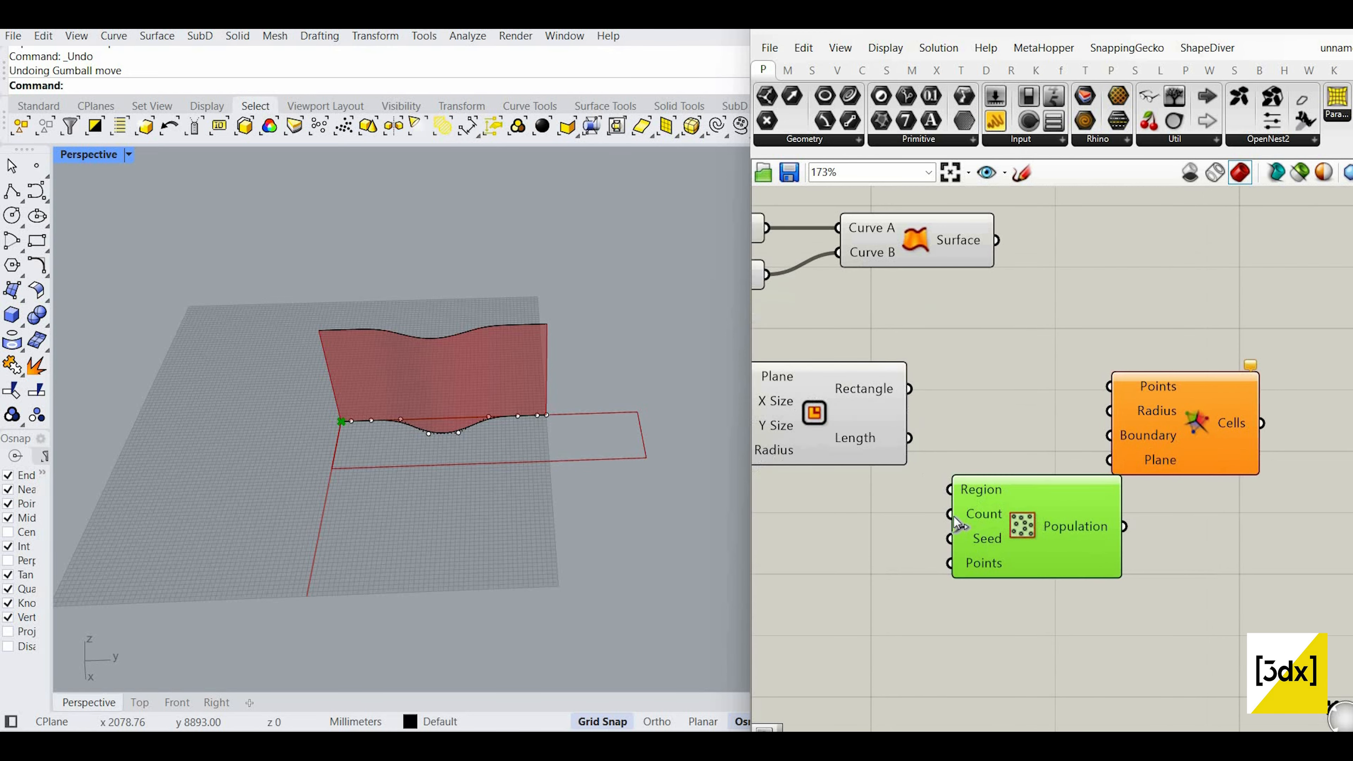
pyautogui.moveTo(951, 491); pyautogui.dragTo(909, 388)
pyautogui.scroll(3, 412, 433)
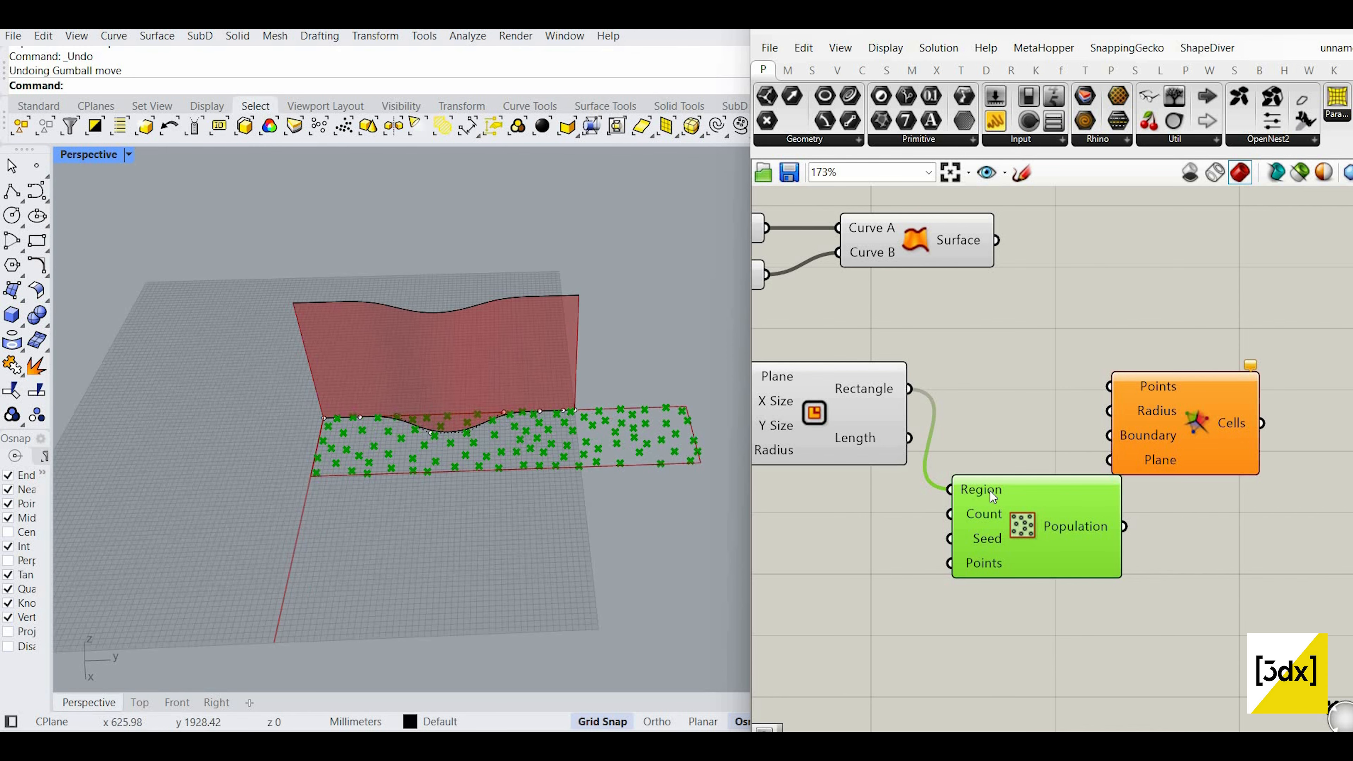
# Step: Connect a new 50 number slider to Populate's Count and set it to 100
pyautogui.scroll(-3, 900, 516)
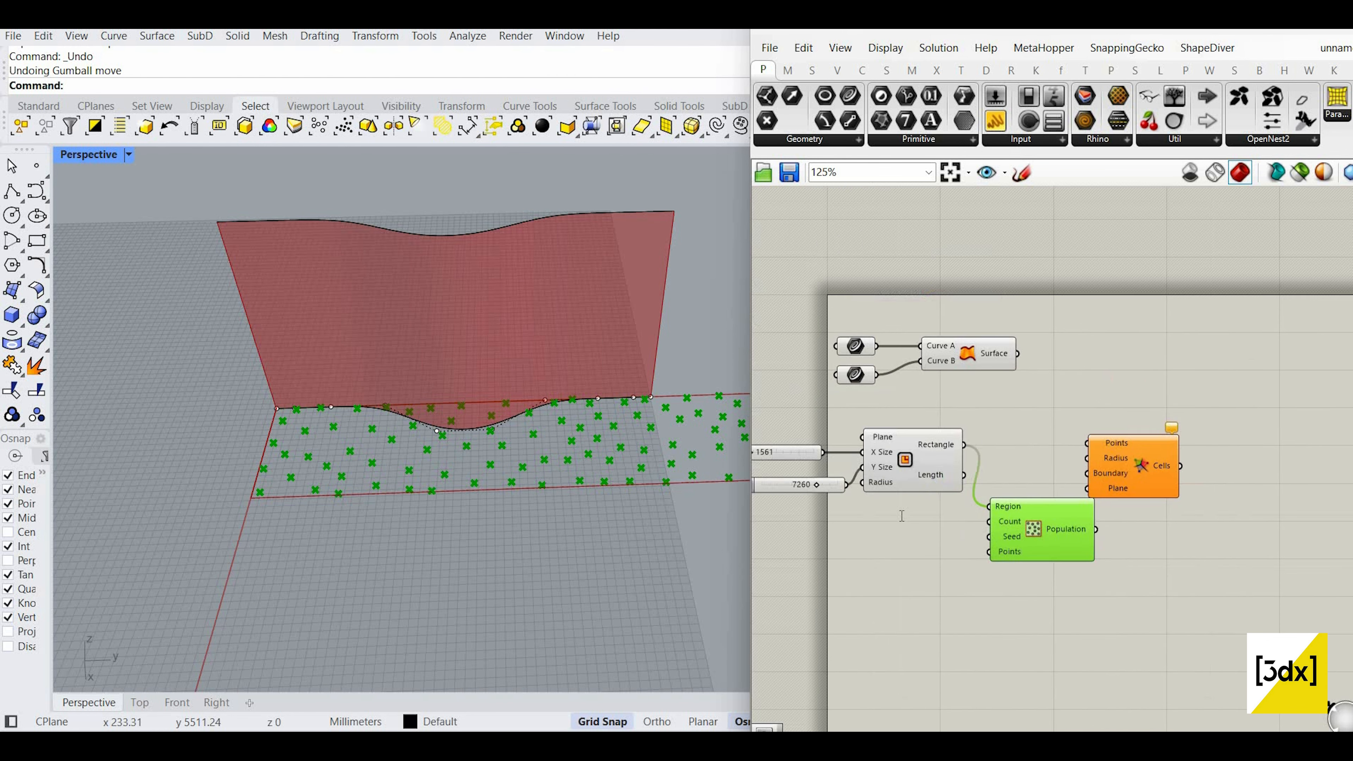
pyautogui.scroll(3, 901, 516)
pyautogui.doubleClick(900, 516)
pyautogui.write('50')
pyautogui.press('Return')
pyautogui.moveTo(1027, 515); pyautogui.dragTo(1103, 516)
pyautogui.scroll(2, 1026, 516)
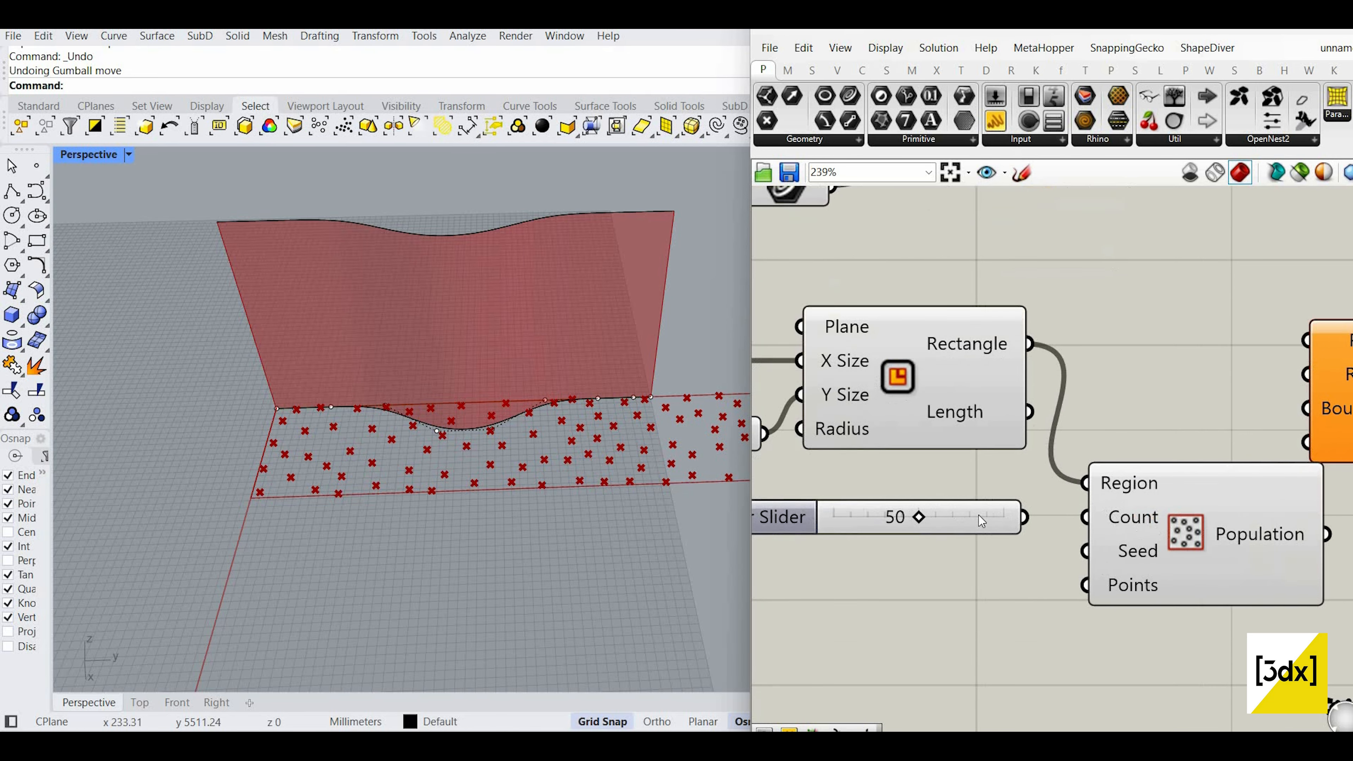
pyautogui.moveTo(930, 520); pyautogui.dragTo(981, 519, button='right')
pyautogui.moveTo(972, 516); pyautogui.dragTo(1052, 516)
pyautogui.scroll(-2, 1043, 482)
pyautogui.scroll(3, 1034, 499)
pyautogui.scroll(-4, 1032, 500)
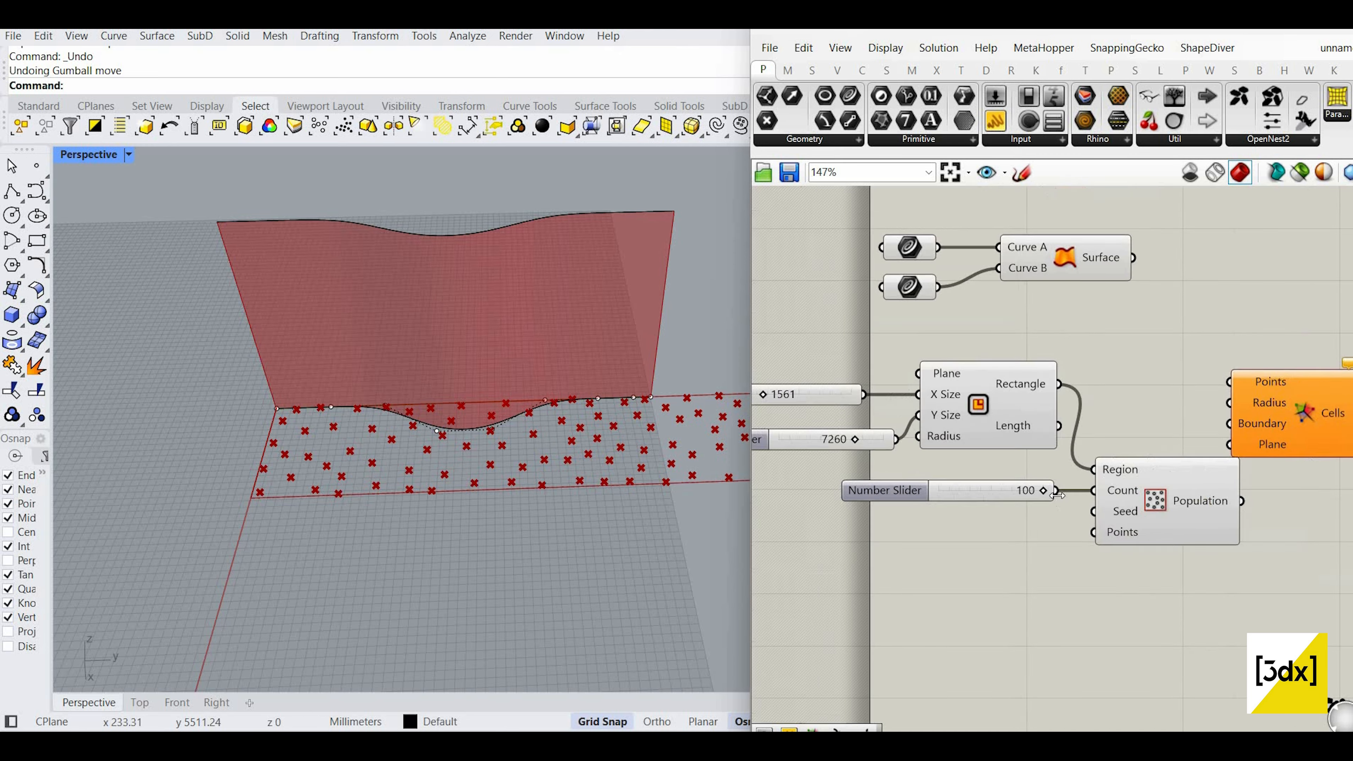
pyautogui.scroll(2, 1068, 476)
pyautogui.scroll(2, 1078, 490)
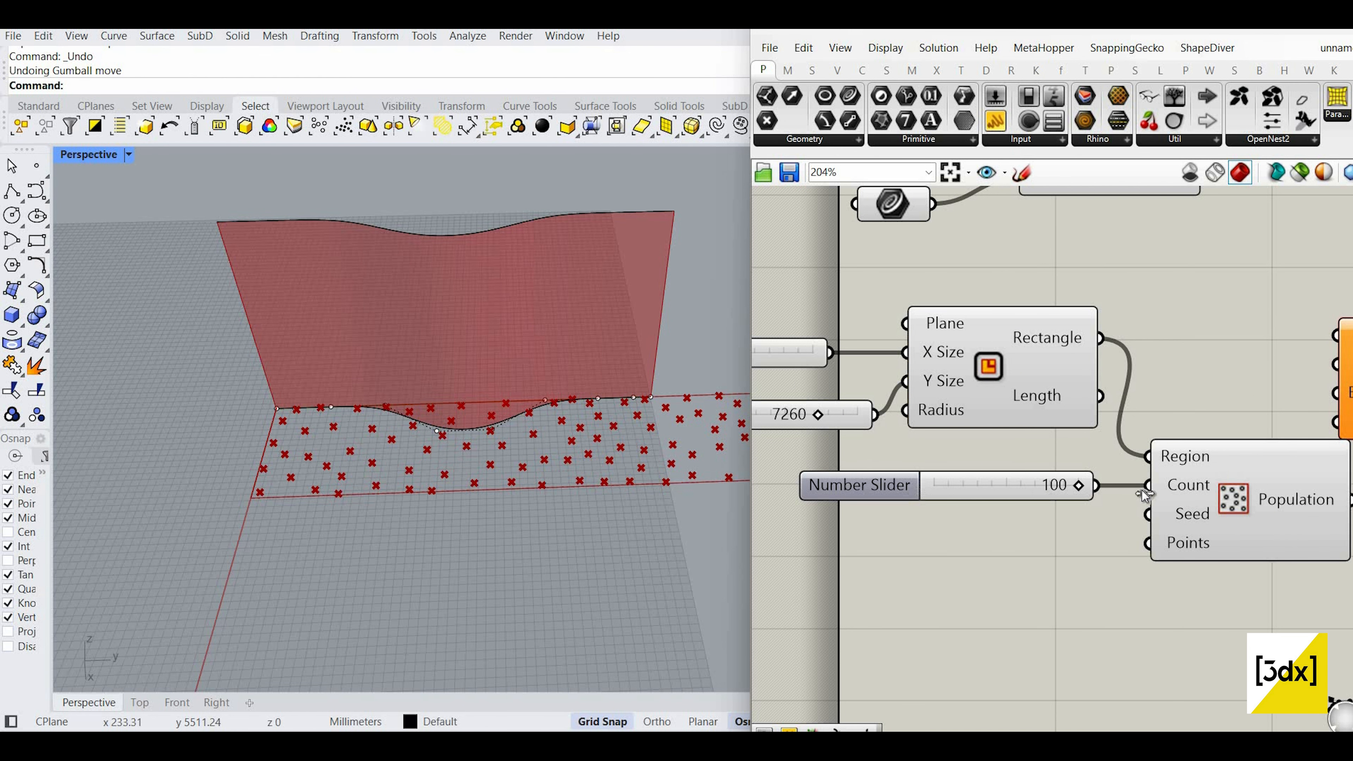
pyautogui.moveTo(1144, 494); pyautogui.dragTo(969, 493)
pyautogui.moveTo(969, 492); pyautogui.dragTo(1097, 493)
# Step: Raise the count slider's maximum to 400 and set the point count to 245
pyautogui.doubleClick(900, 492)
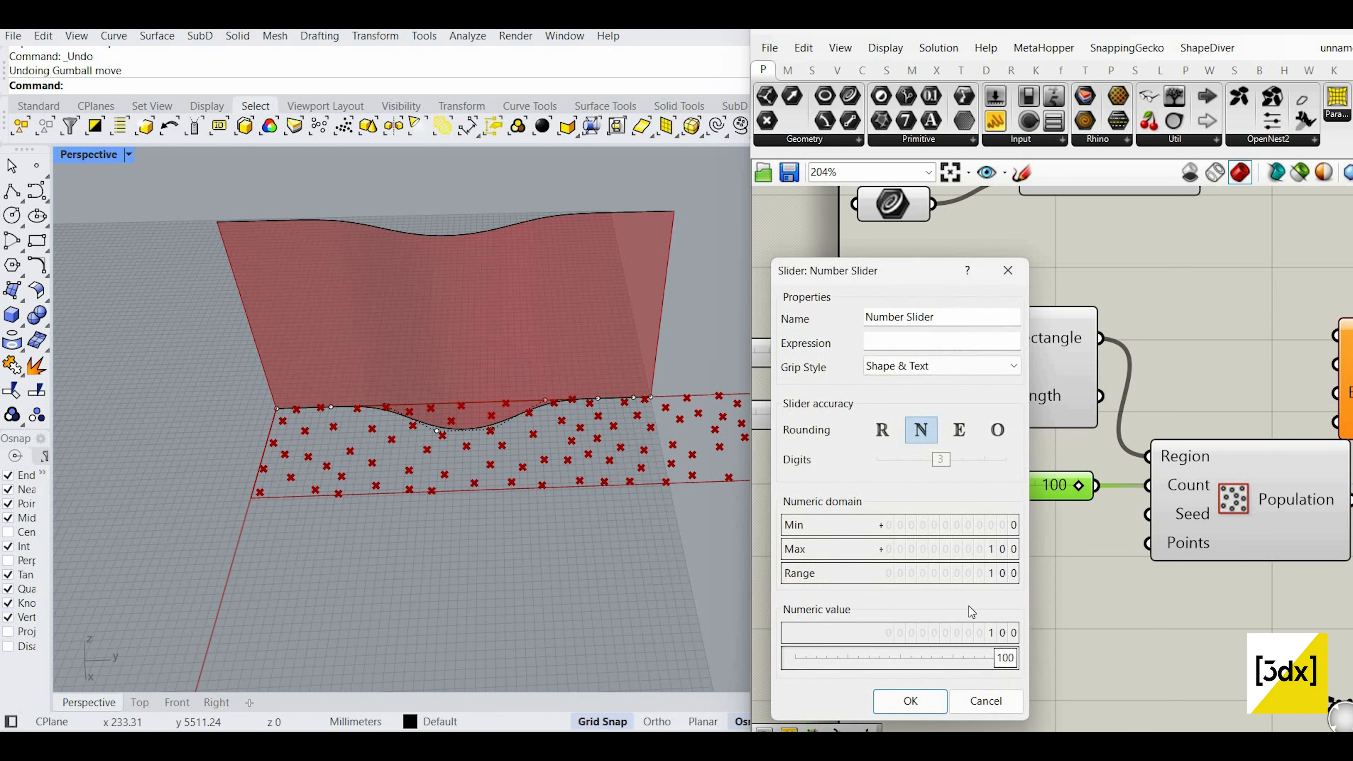
pyautogui.moveTo(991, 549); pyautogui.dragTo(991, 514)
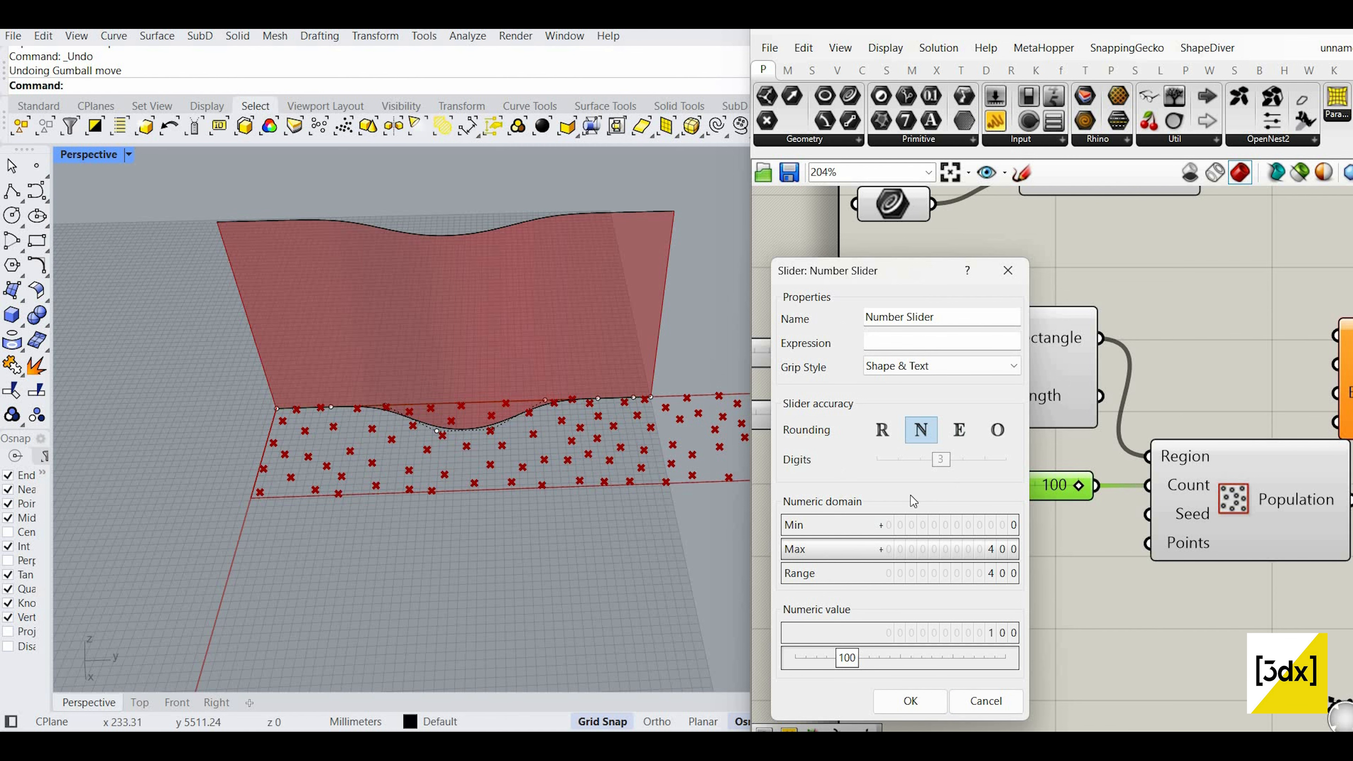
pyautogui.press('Return')
pyautogui.scroll(3, 1035, 475)
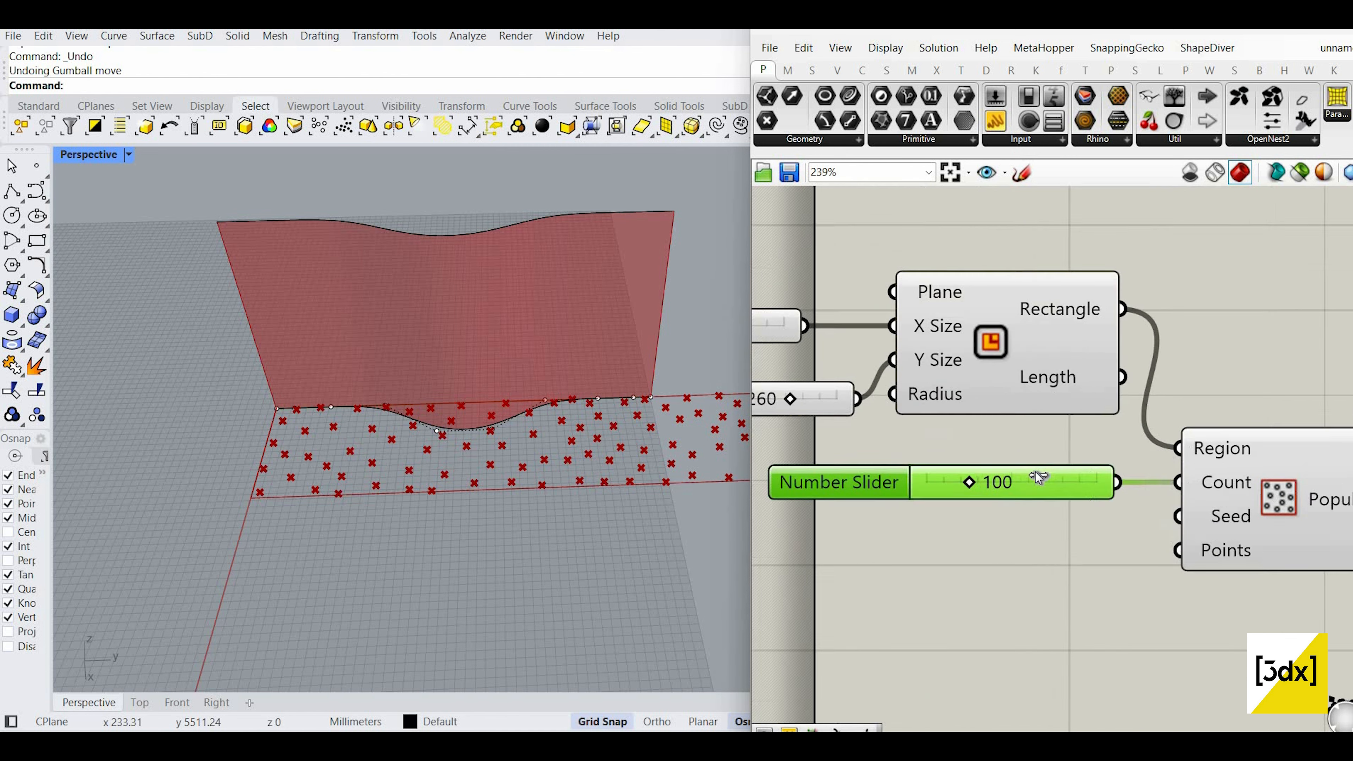
pyautogui.moveTo(970, 478); pyautogui.dragTo(1159, 533)
pyautogui.scroll(-8, 1048, 489)
pyautogui.scroll(3, 1192, 470)
pyautogui.scroll(3, 1087, 458)
pyautogui.scroll(-5, 1085, 438)
pyautogui.scroll(3, 1204, 510)
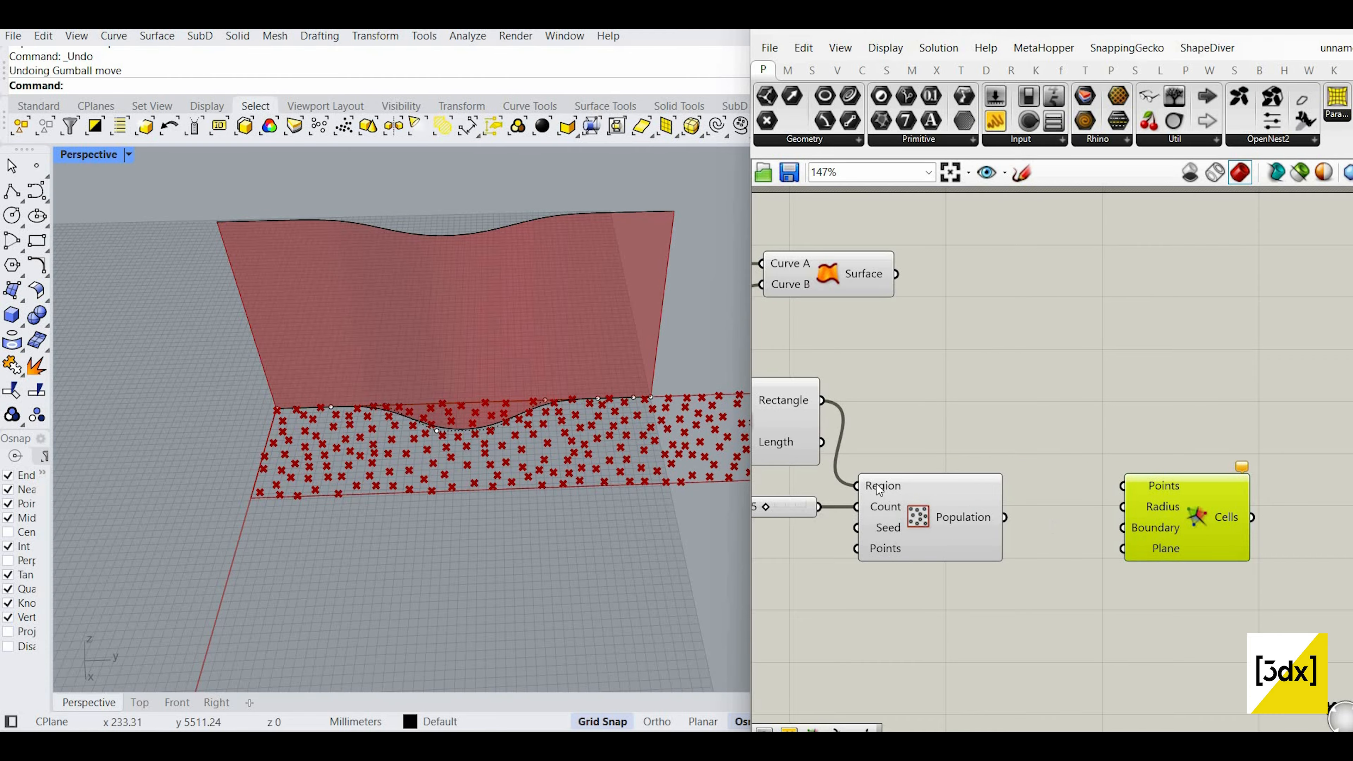
pyautogui.scroll(-6, 881, 490)
pyautogui.scroll(4, 840, 494)
pyautogui.scroll(2, 888, 520)
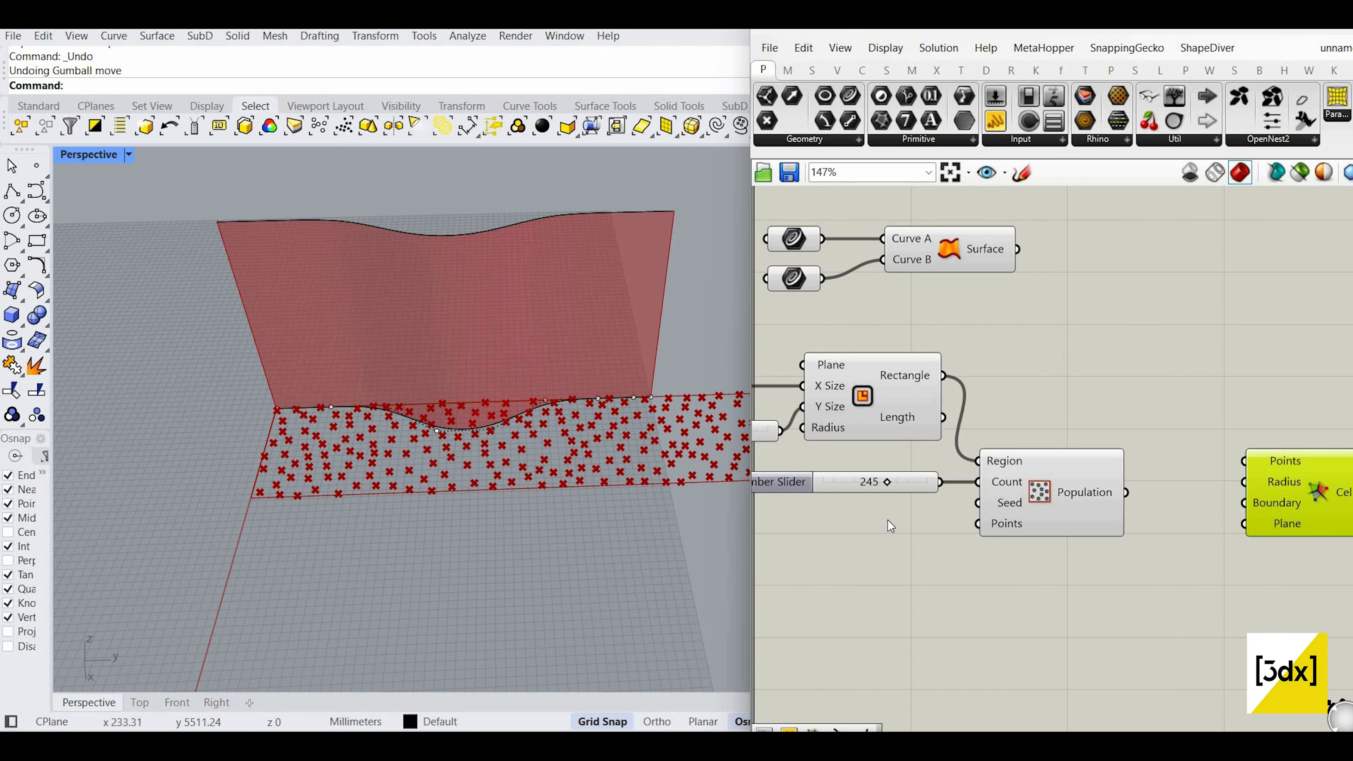
# Step: Add a second number slider for Populate's Seed and set the seed to 40
pyautogui.doubleClick(888, 520)
pyautogui.write('50')
pyautogui.press('Return')
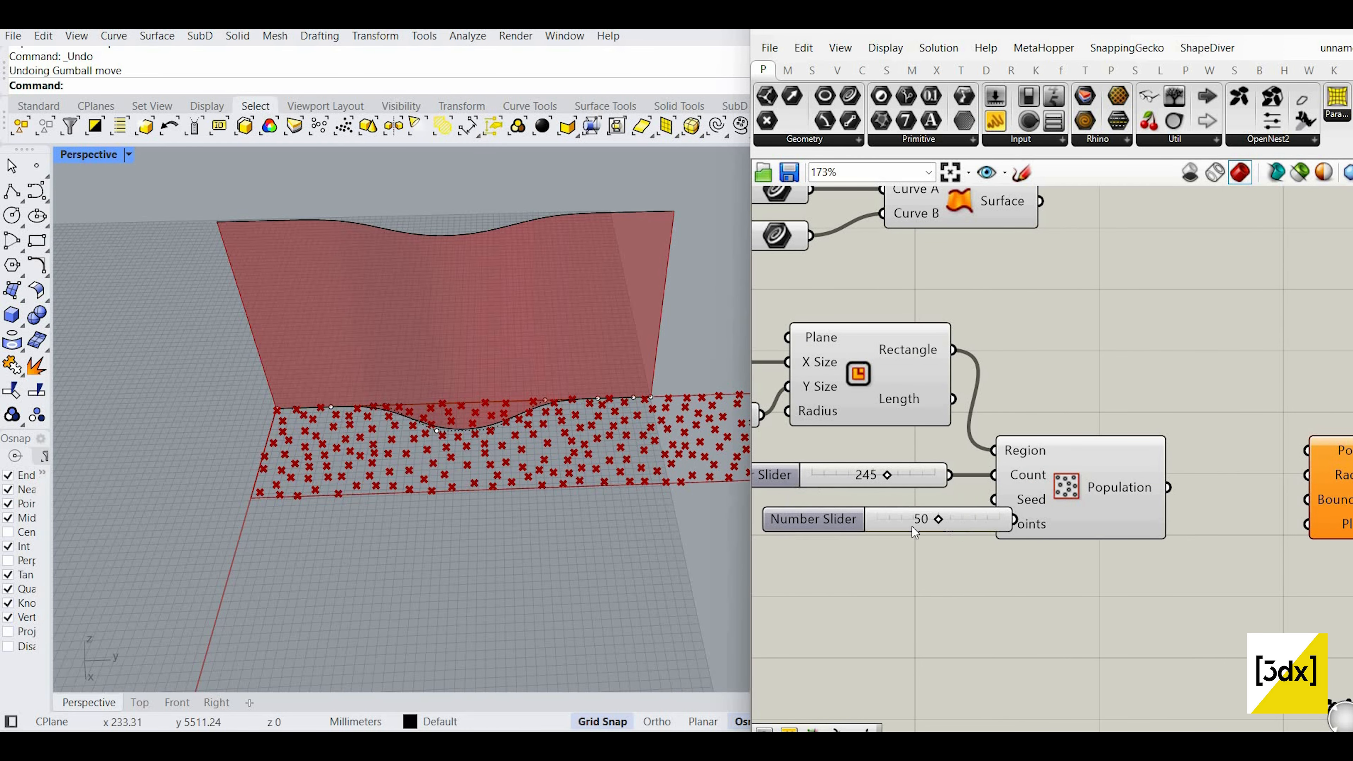
pyautogui.moveTo(873, 525); pyautogui.dragTo(780, 532)
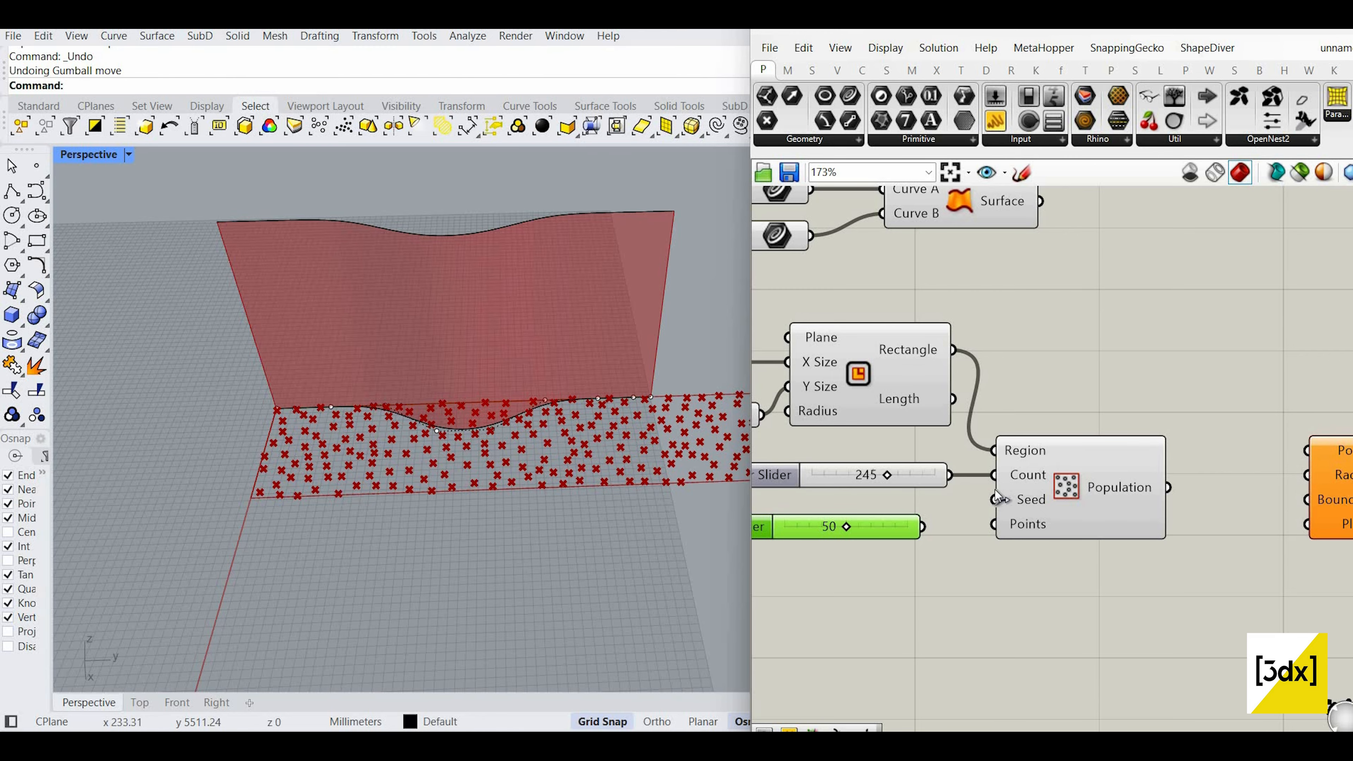
pyautogui.moveTo(922, 526); pyautogui.dragTo(995, 490)
pyautogui.hotkey('ctrl', 'z')
pyautogui.scroll(3, 825, 535)
pyautogui.moveTo(816, 536)
pyautogui.mouseDown()
pyautogui.moveTo(882, 548)
pyautogui.moveTo(820, 543)
pyautogui.mouseUp()
pyautogui.scroll(-10, 451, 565)
pyautogui.scroll(4, 451, 566)
pyautogui.scroll(-4, 1001, 513)
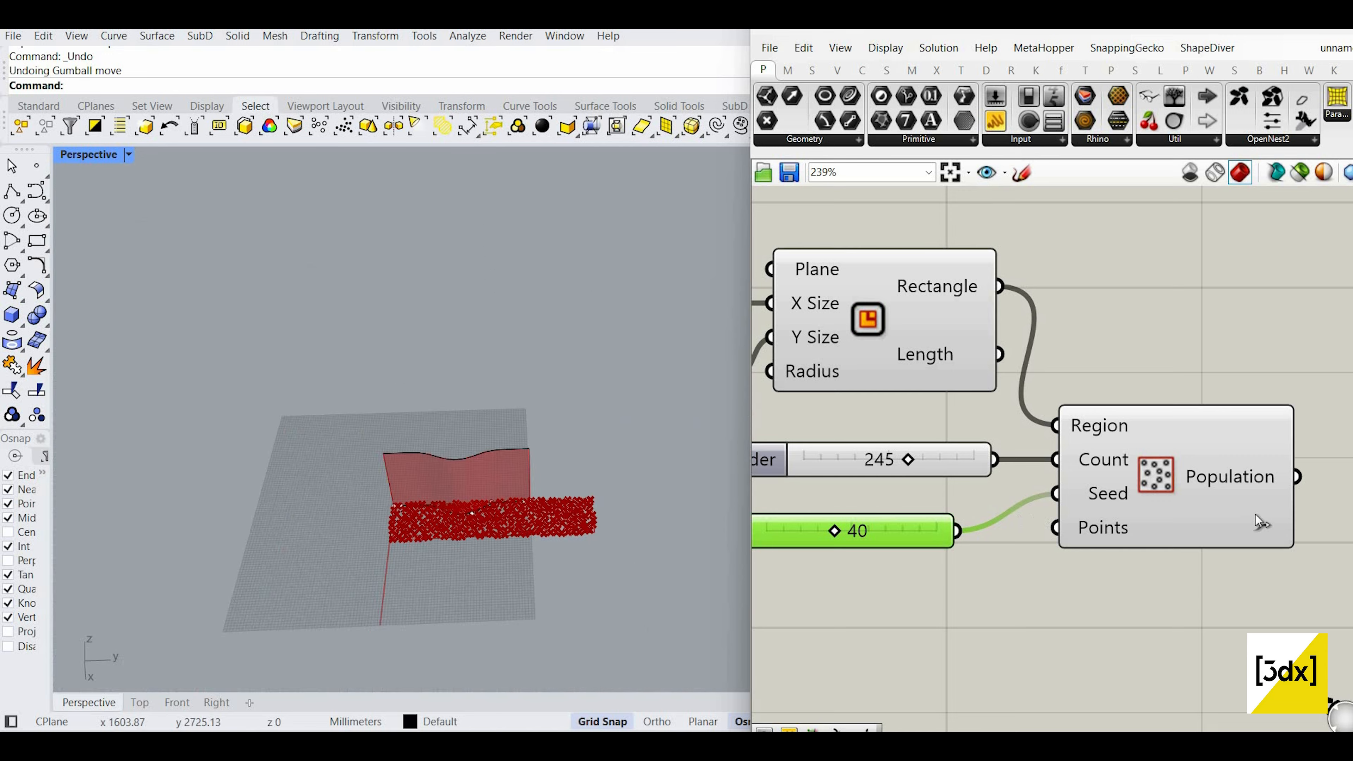
pyautogui.scroll(2, 1255, 515)
# Step: Feed the Population points into the Voronoi component's Points input
pyautogui.moveTo(1120, 485); pyautogui.dragTo(1258, 448)
pyautogui.moveTo(1309, 497); pyautogui.dragTo(1314, 534)
pyautogui.scroll(5, 473, 419)
pyautogui.scroll(-4, 468, 449)
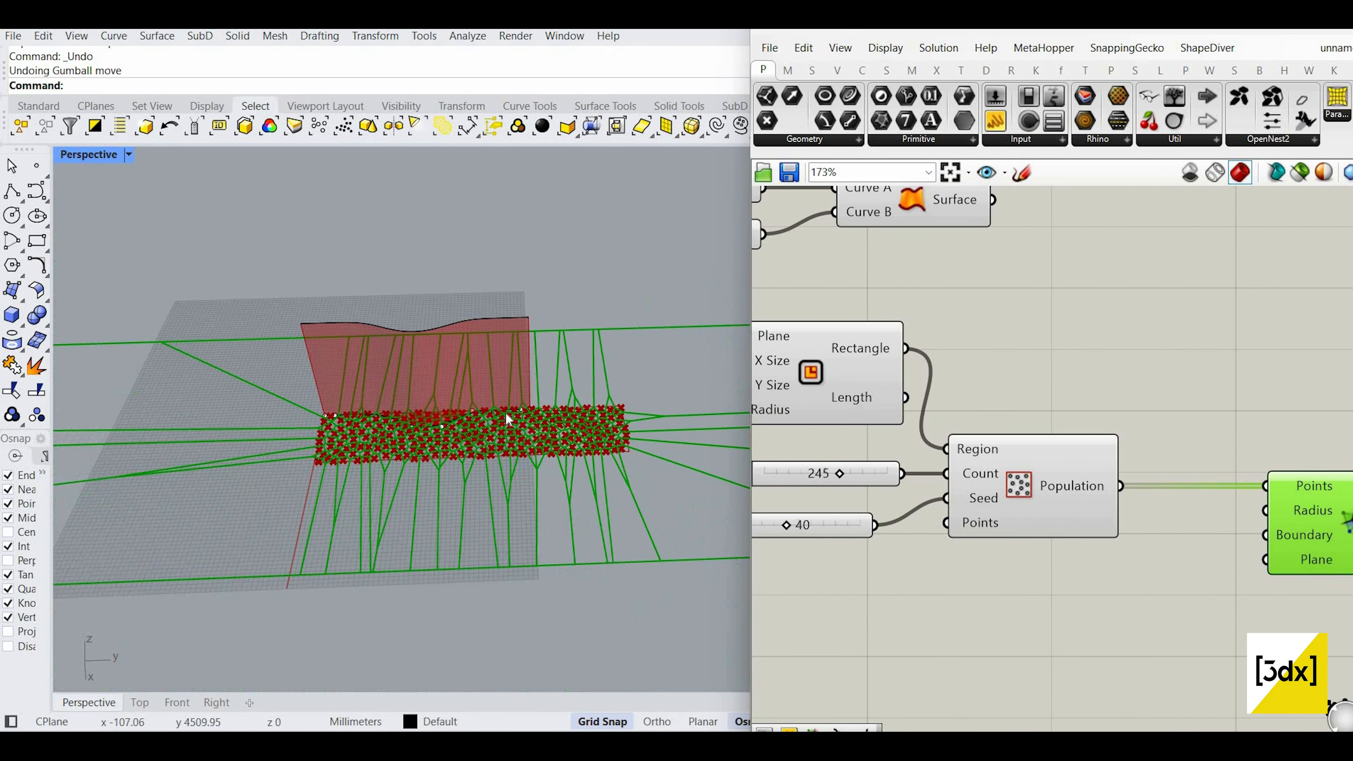
pyautogui.scroll(4, 520, 444)
pyautogui.scroll(3, 528, 420)
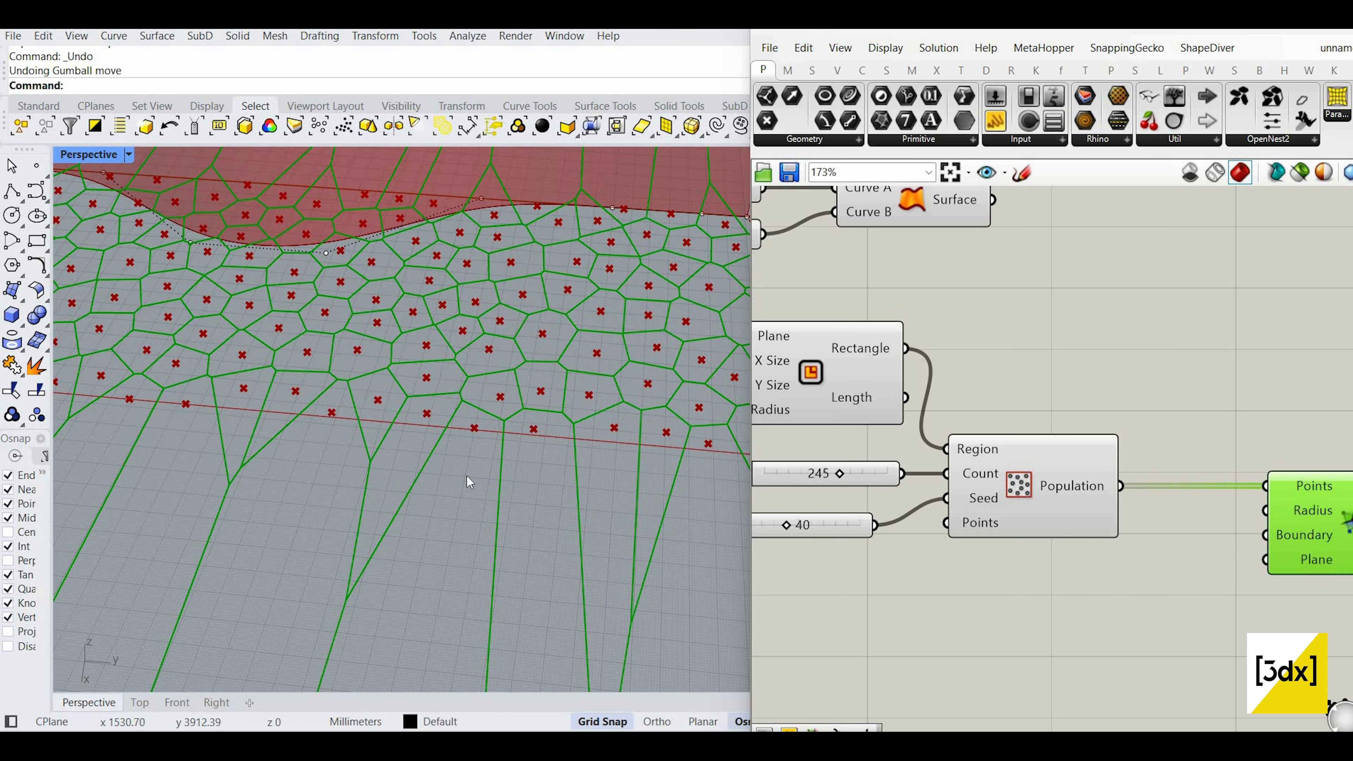
pyautogui.scroll(-5, 529, 469)
pyautogui.scroll(5, 624, 369)
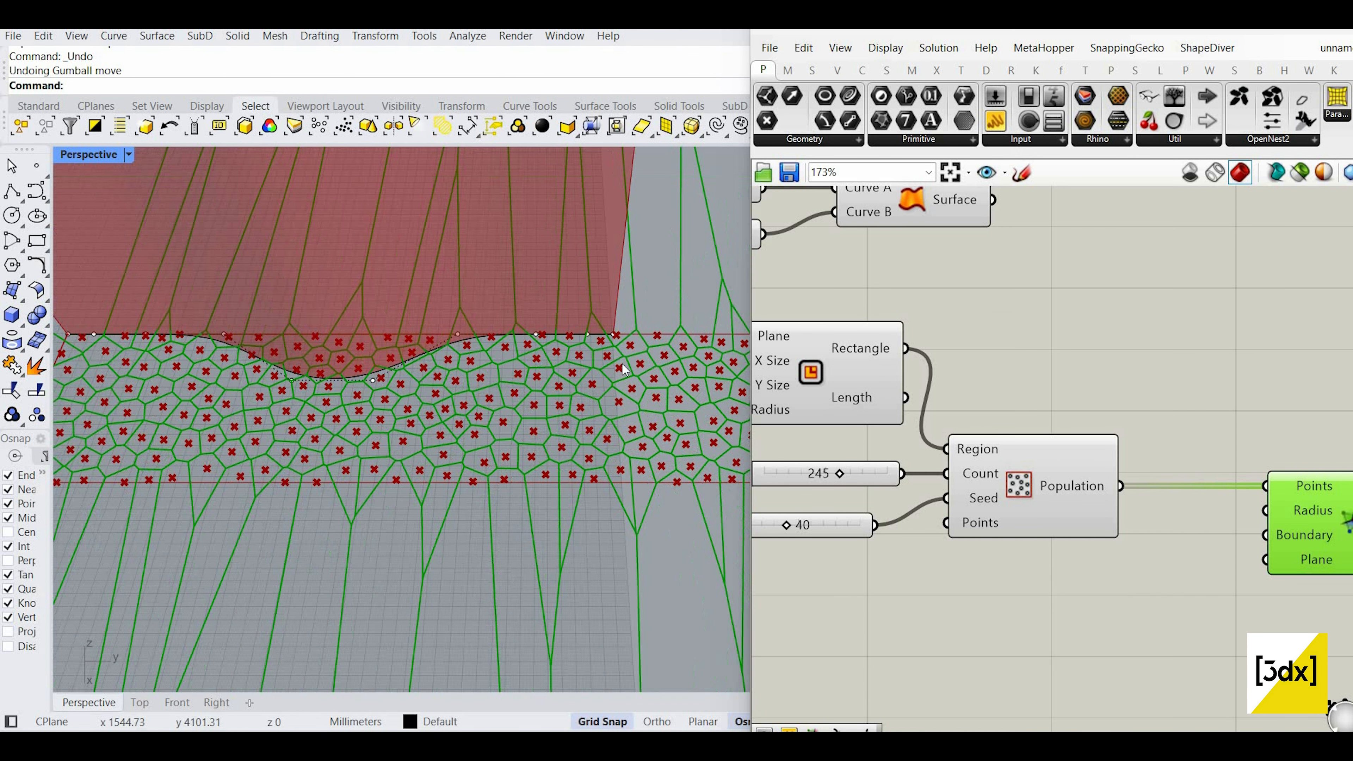
pyautogui.scroll(-5, 539, 410)
pyautogui.scroll(3, 360, 456)
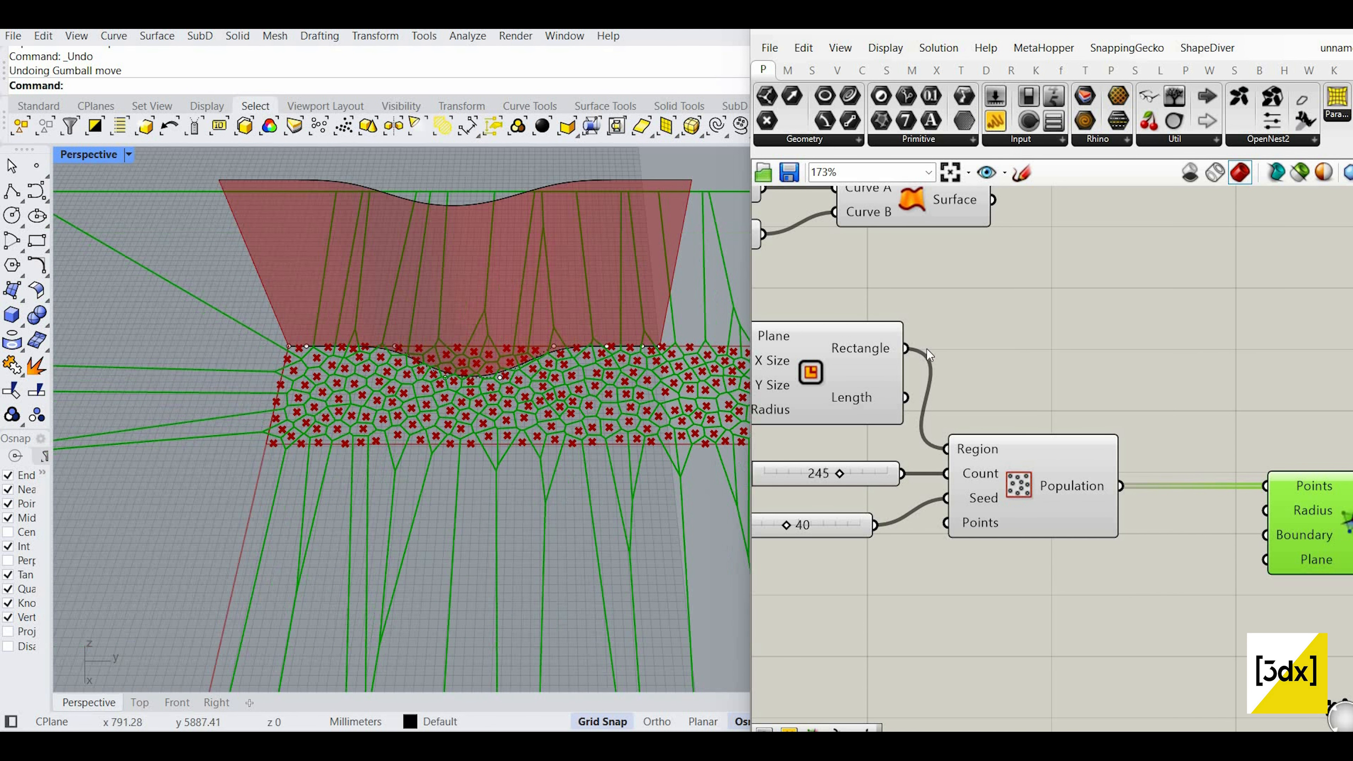
# Step: Use the rectangle as the Voronoi Boundary to clip the cells
pyautogui.moveTo(884, 342); pyautogui.dragTo(887, 344)
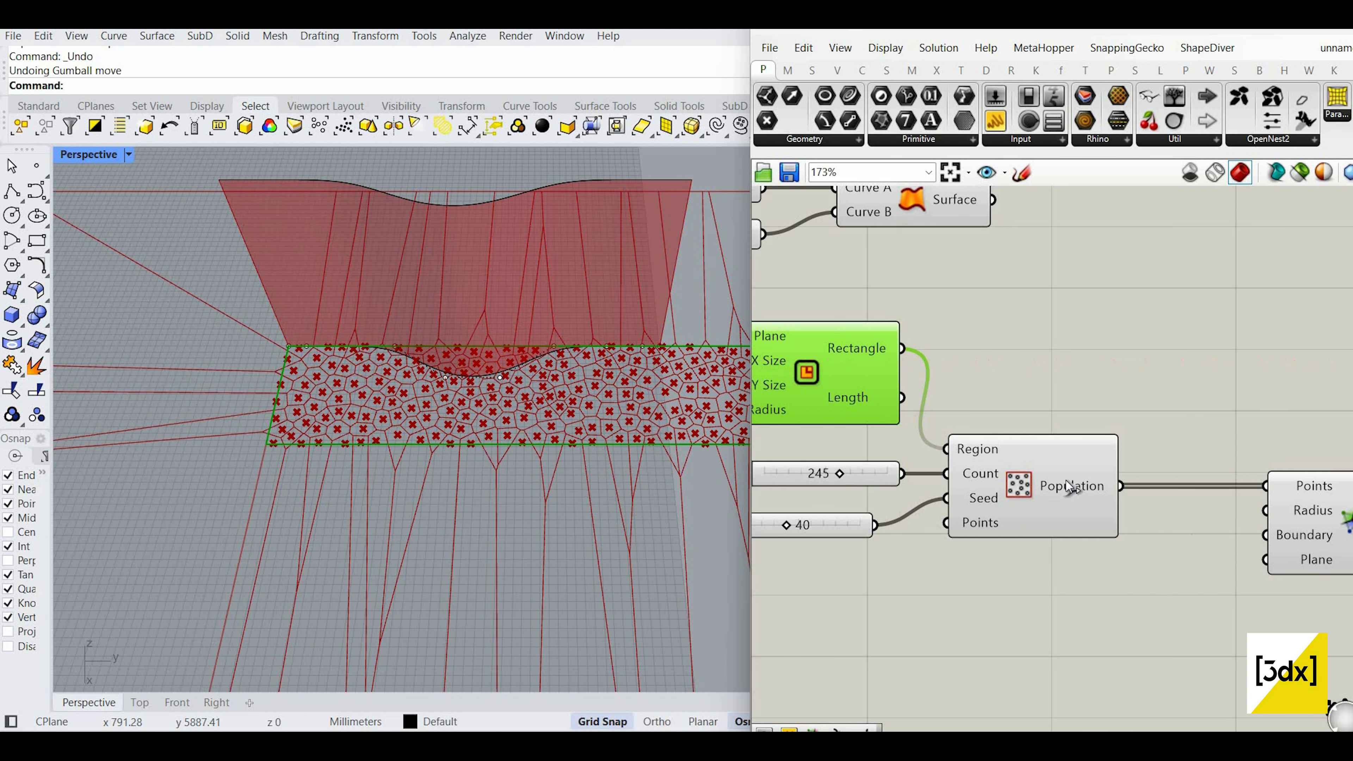
pyautogui.moveTo(1321, 516); pyautogui.dragTo(1114, 452, button='right')
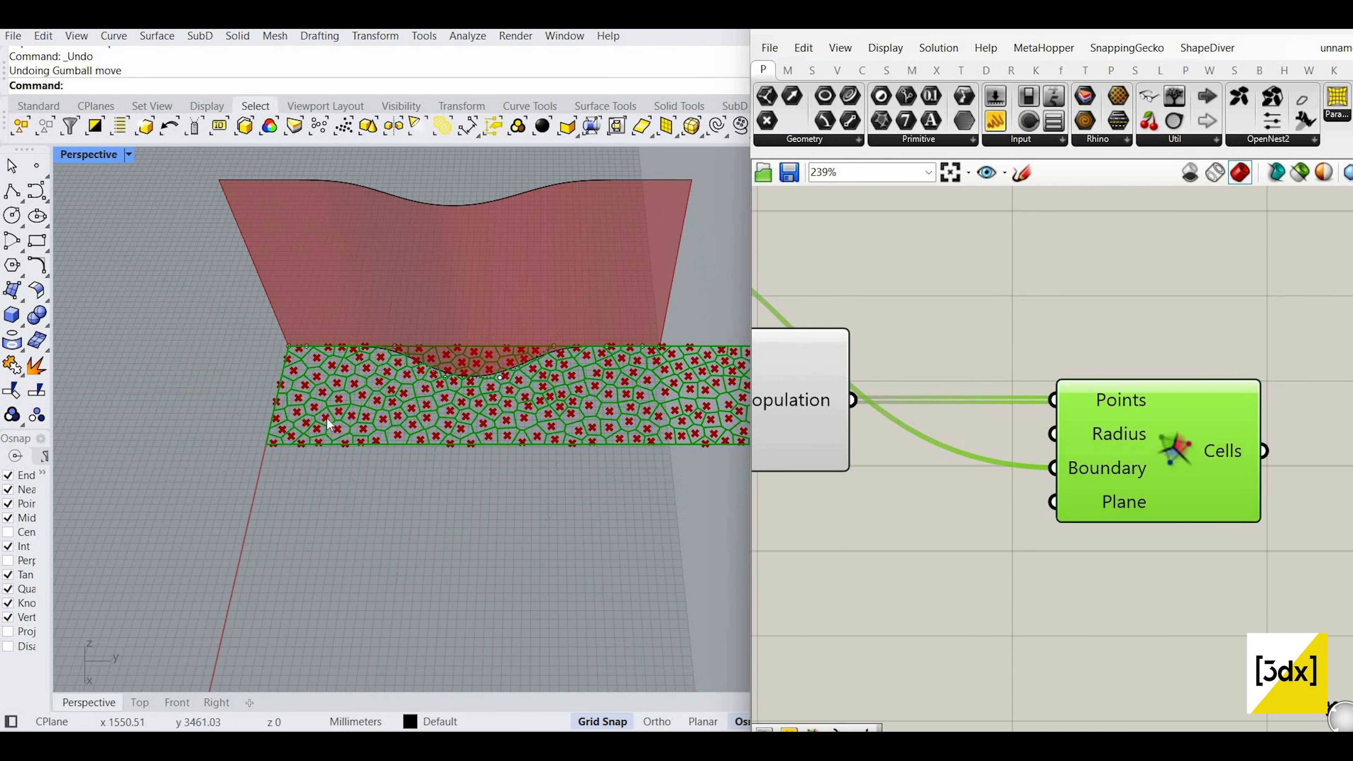
pyautogui.scroll(5, 326, 417)
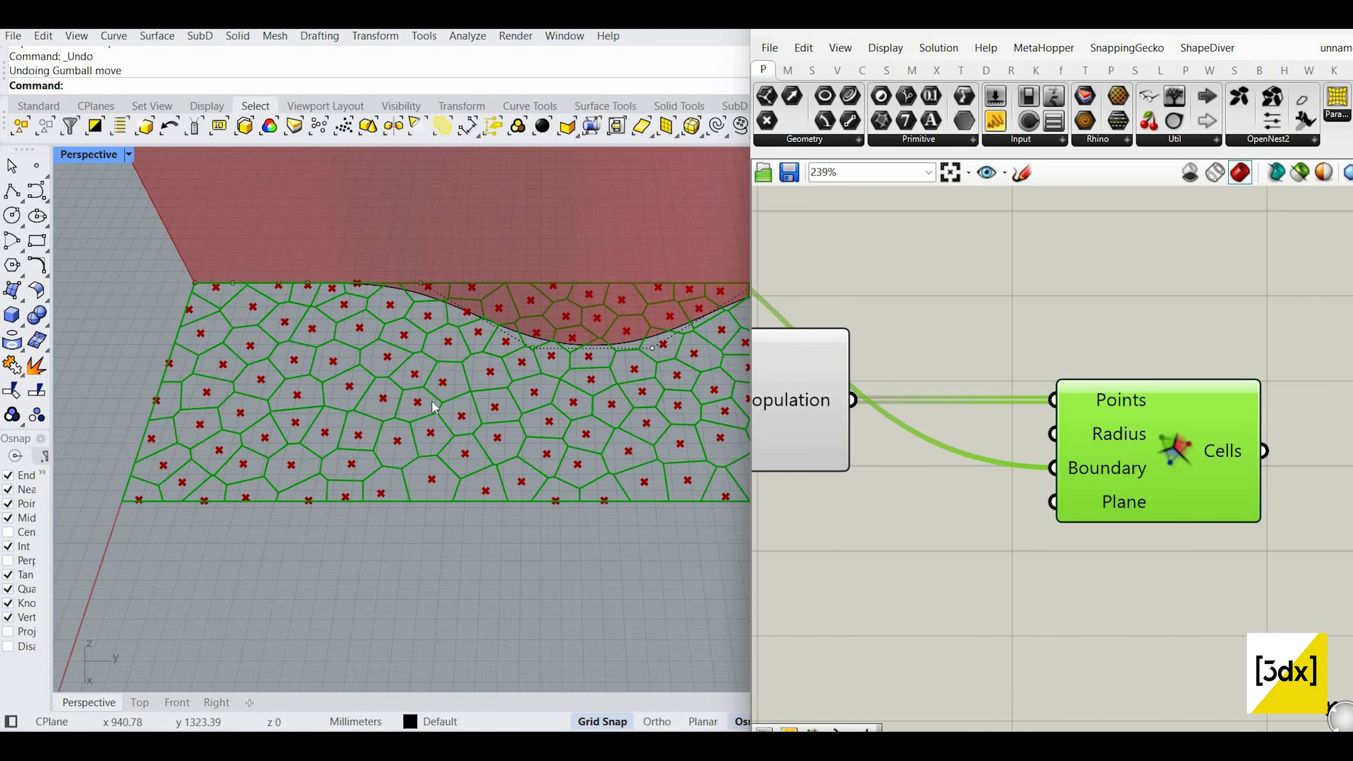
pyautogui.scroll(-5, 326, 416)
pyautogui.scroll(-6, 1116, 430)
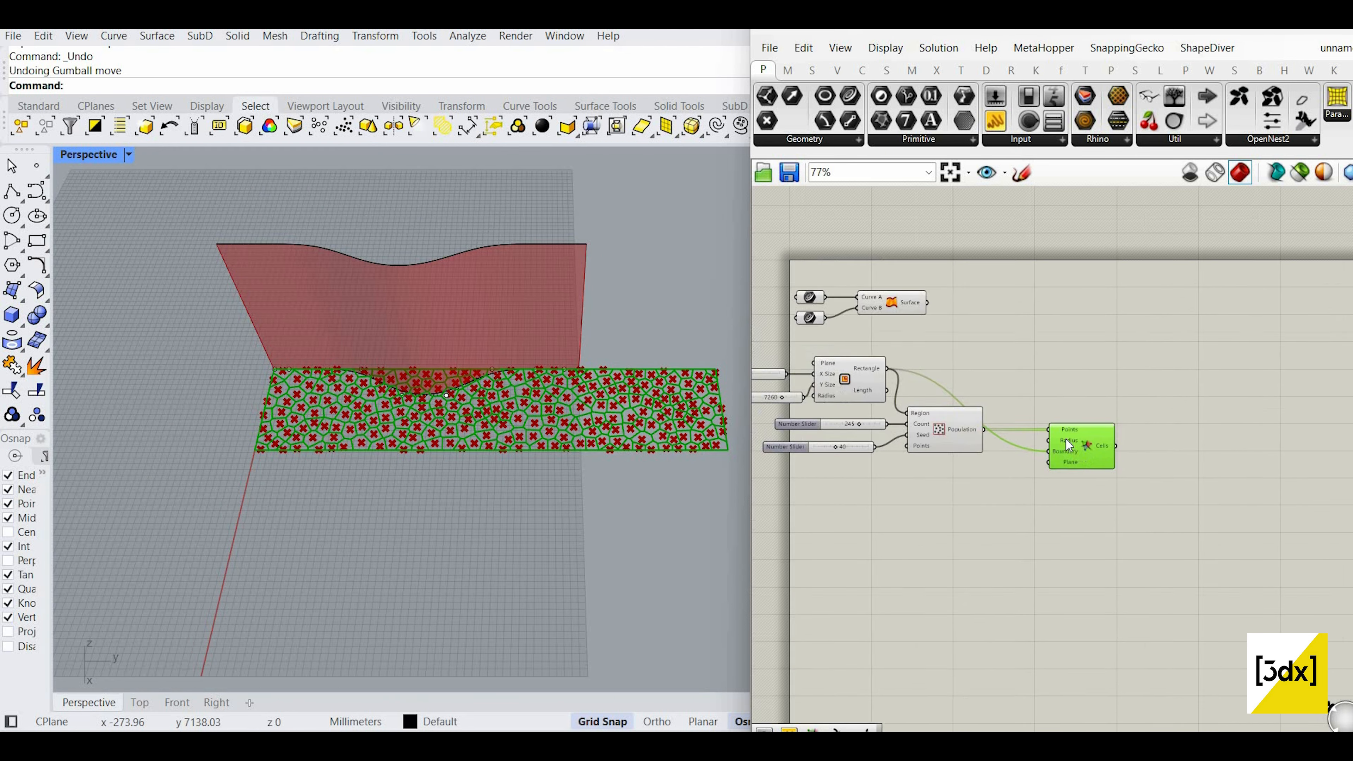
pyautogui.scroll(5, 1066, 439)
pyautogui.scroll(1, 1060, 432)
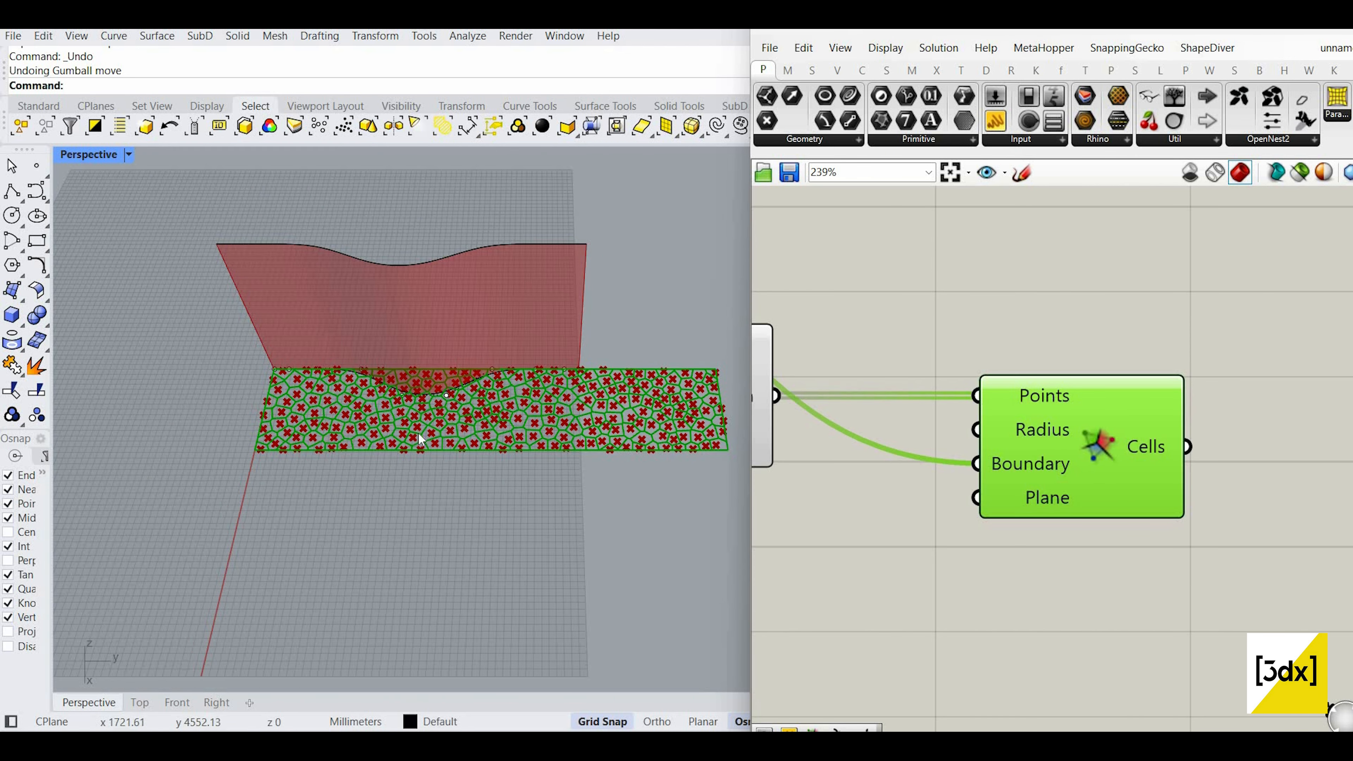
pyautogui.scroll(3, 426, 434)
pyautogui.scroll(-9, 1063, 441)
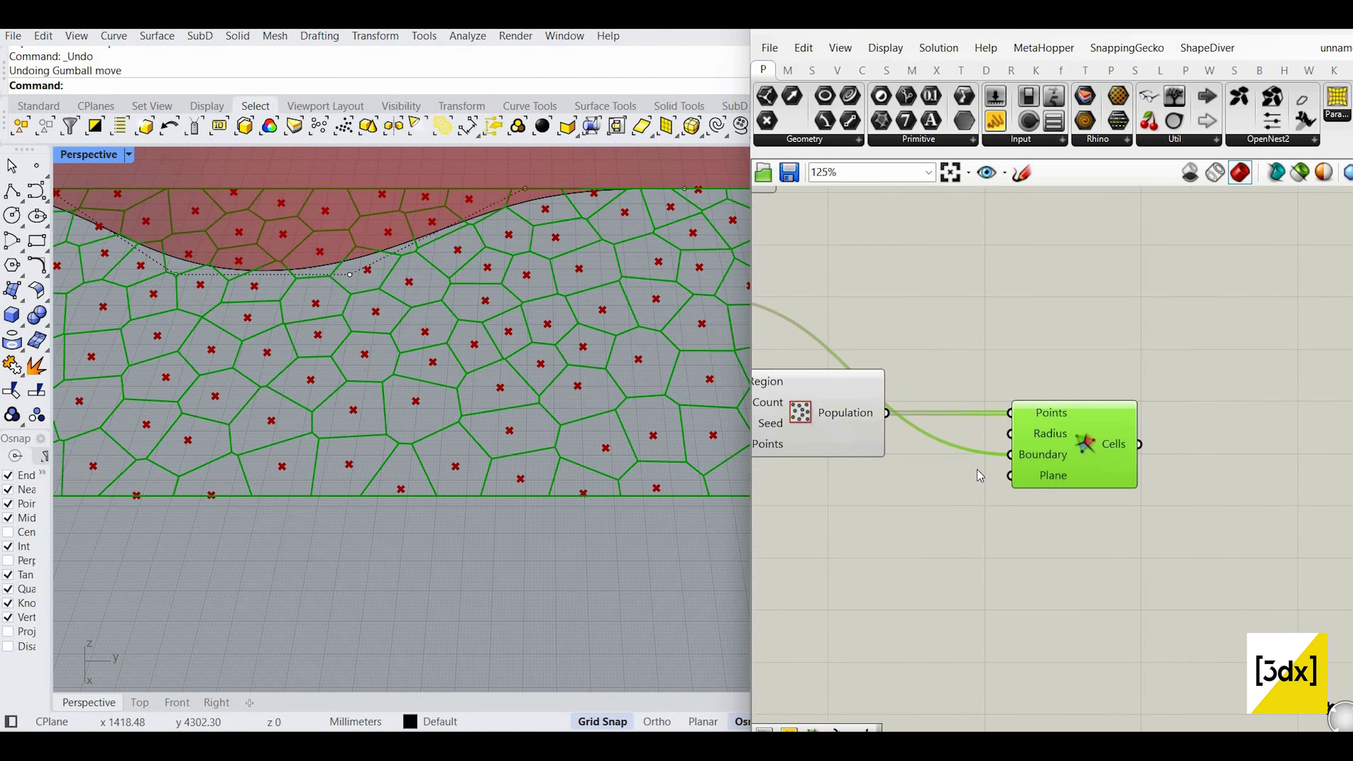
# Step: Turn preview off for the components upstream of the Voronoi
pyautogui.moveTo(985, 482); pyautogui.dragTo(850, 389)
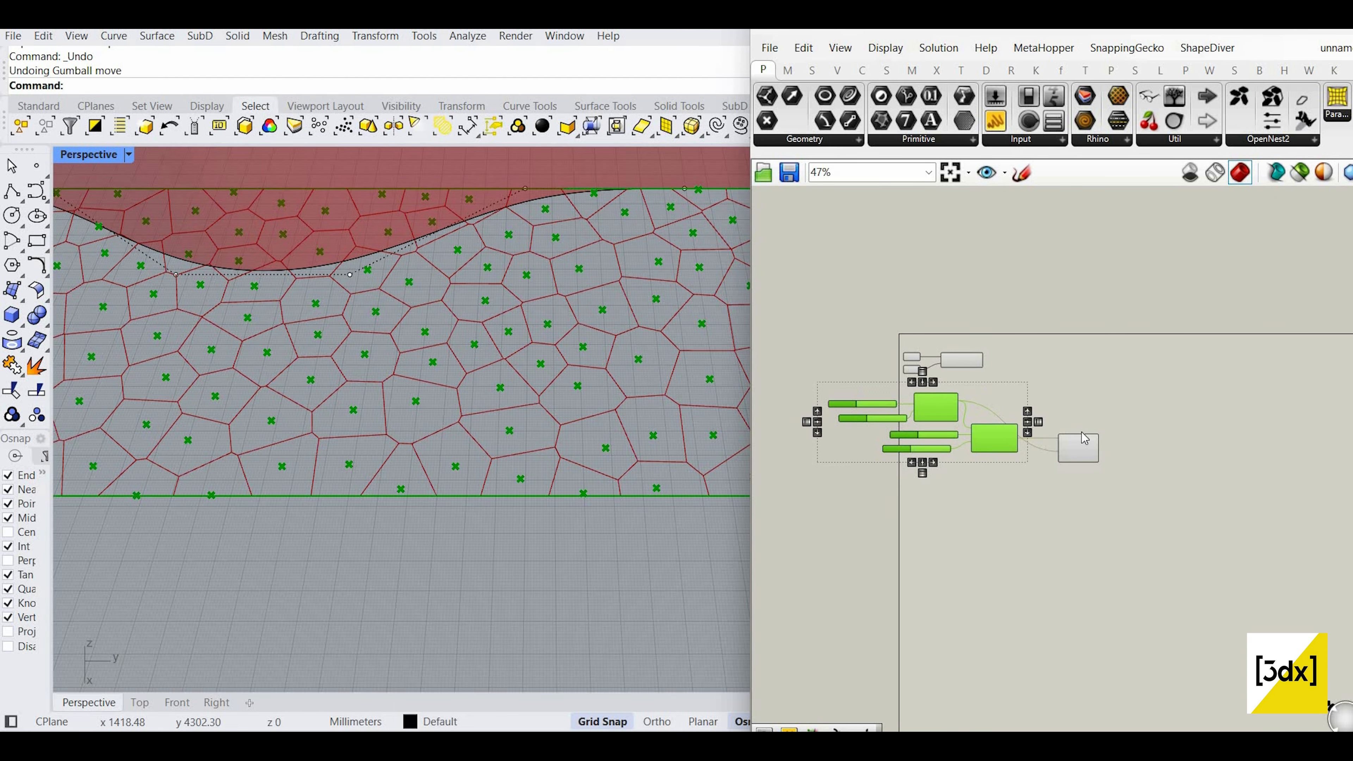
pyautogui.rightClick(1036, 388)
pyautogui.click(1060, 416)
pyautogui.scroll(3, 1117, 439)
pyautogui.scroll(4, 1115, 464)
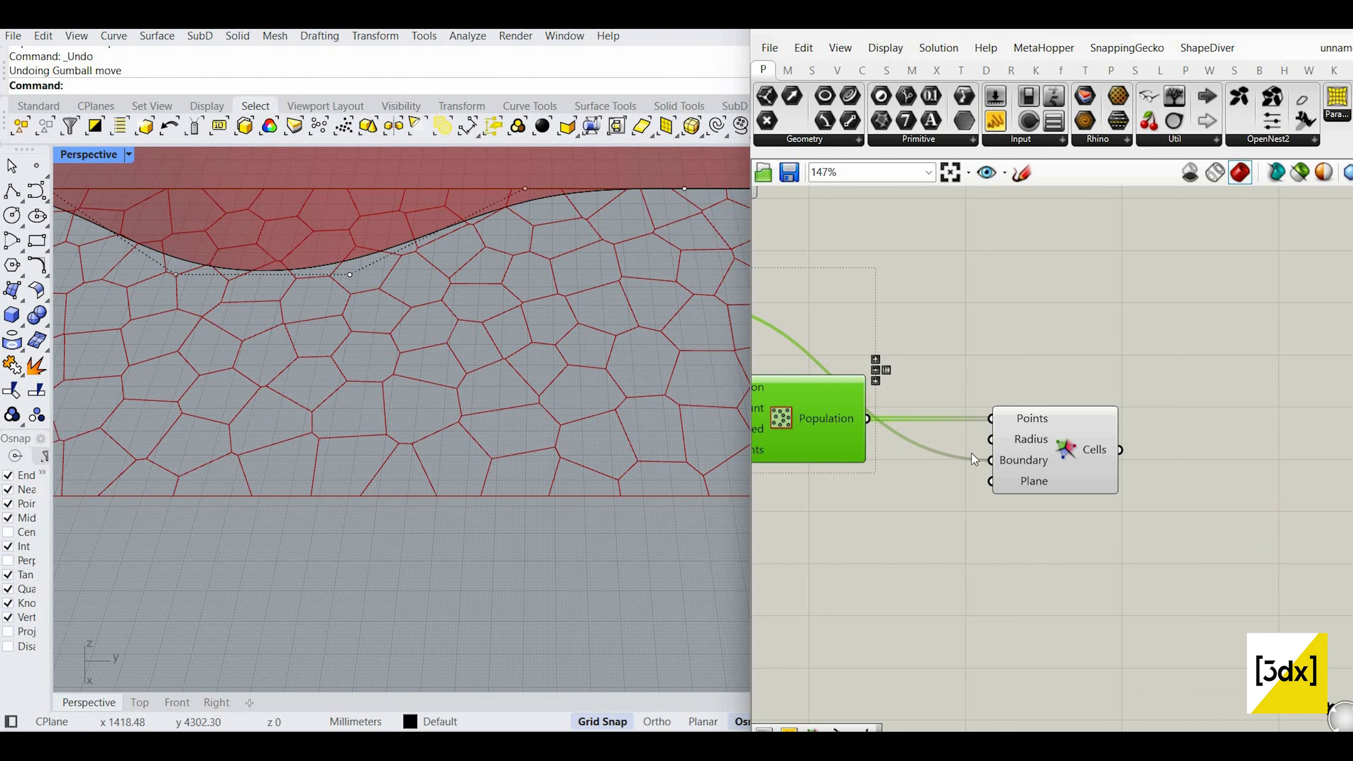
pyautogui.click(990, 448)
pyautogui.scroll(1, 990, 448)
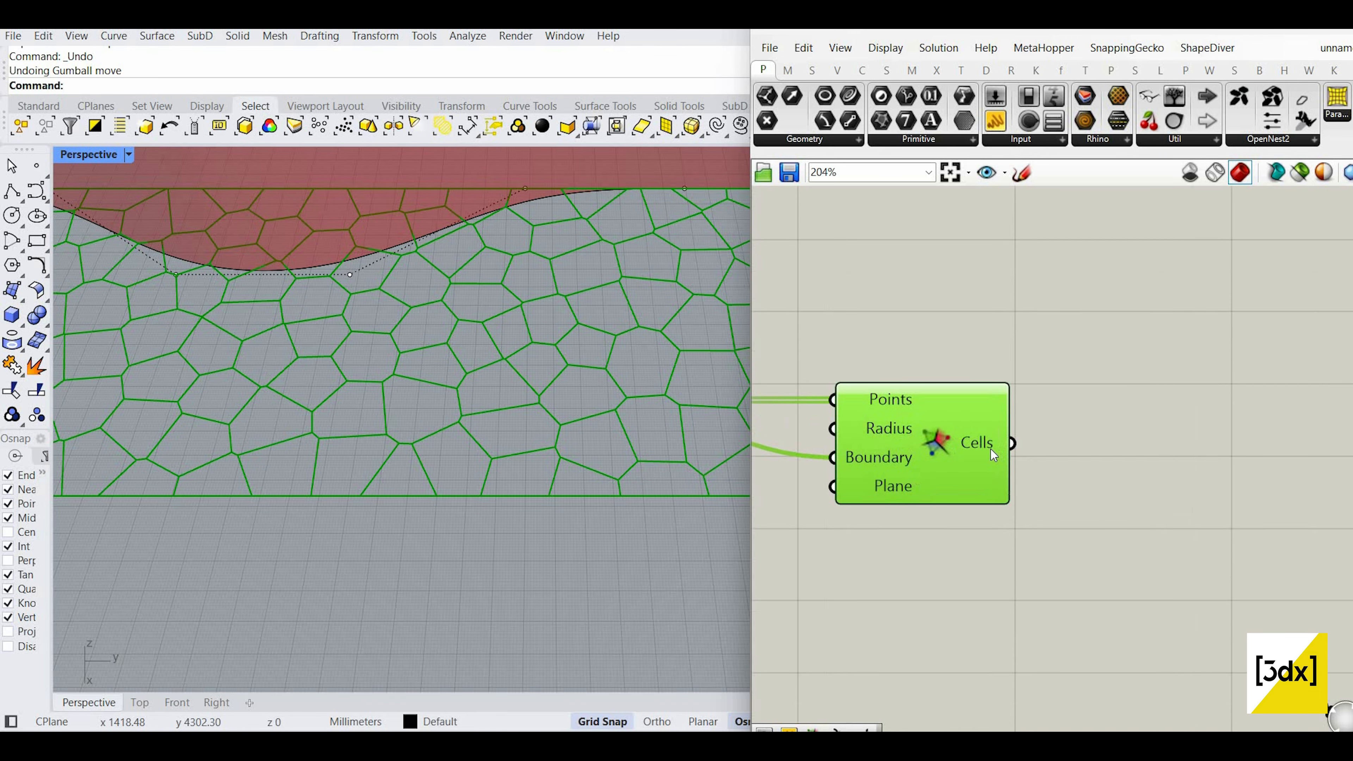
# Step: Add an Explode component and wire the Voronoi Cells into its Curve input
pyautogui.doubleClick(1089, 455)
pyautogui.write('explode')
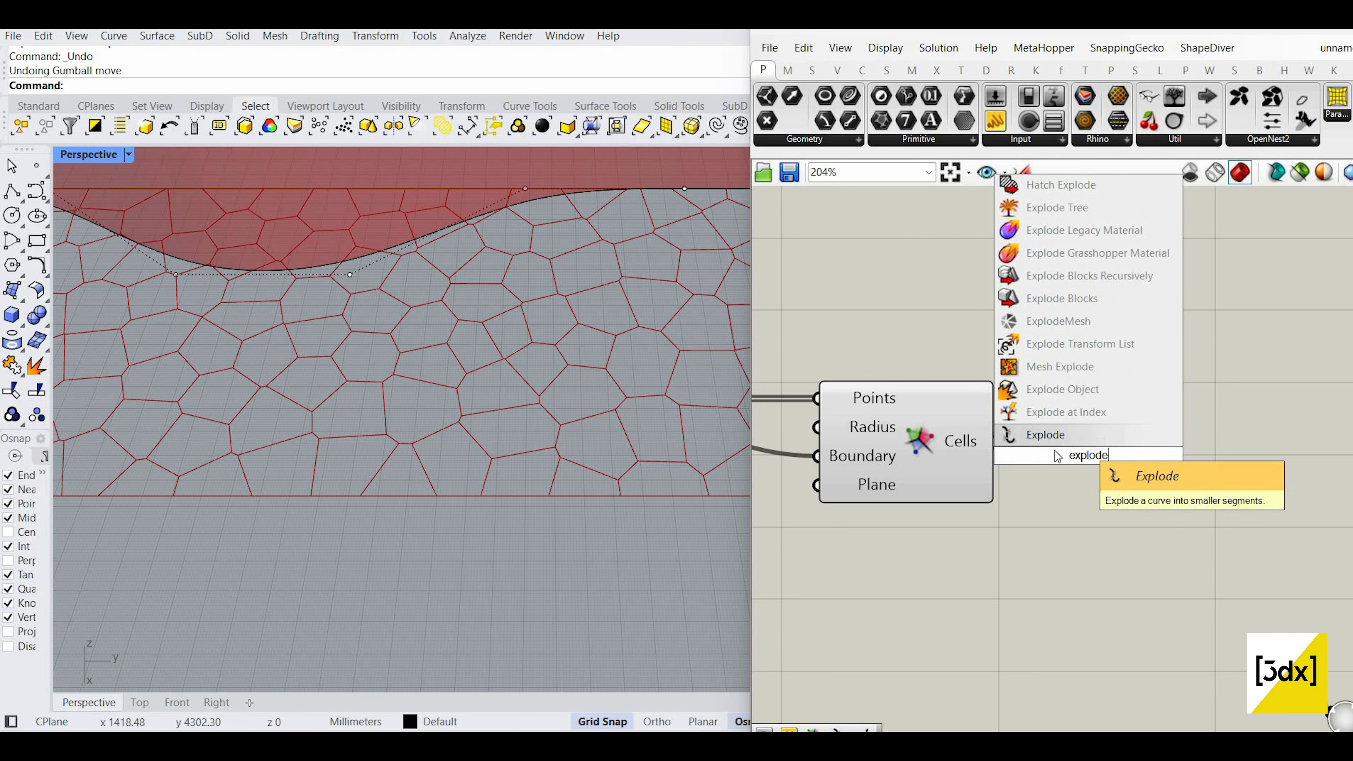
pyautogui.press('Return')
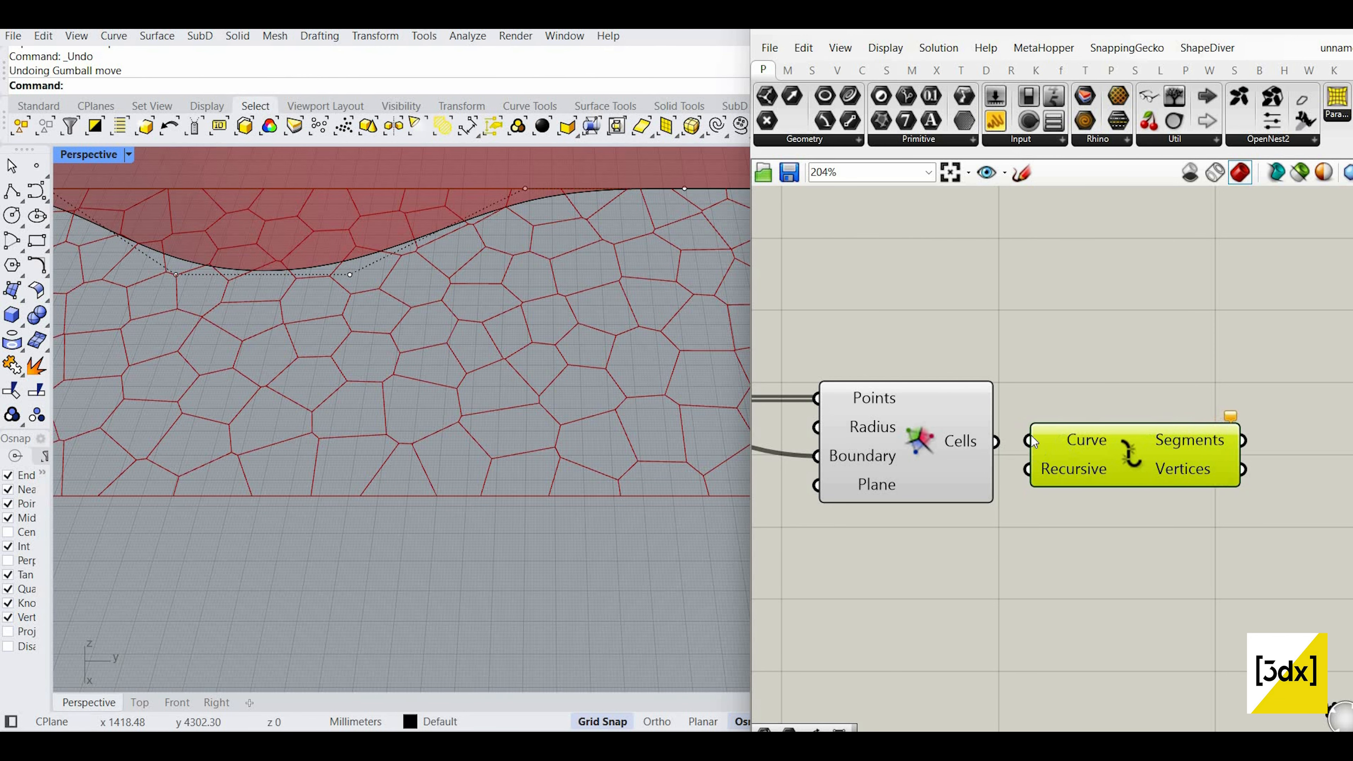
pyautogui.moveTo(992, 440); pyautogui.dragTo(1029, 439)
pyautogui.scroll(-3, 908, 437)
pyautogui.scroll(4, 1006, 433)
pyautogui.moveTo(1007, 432)
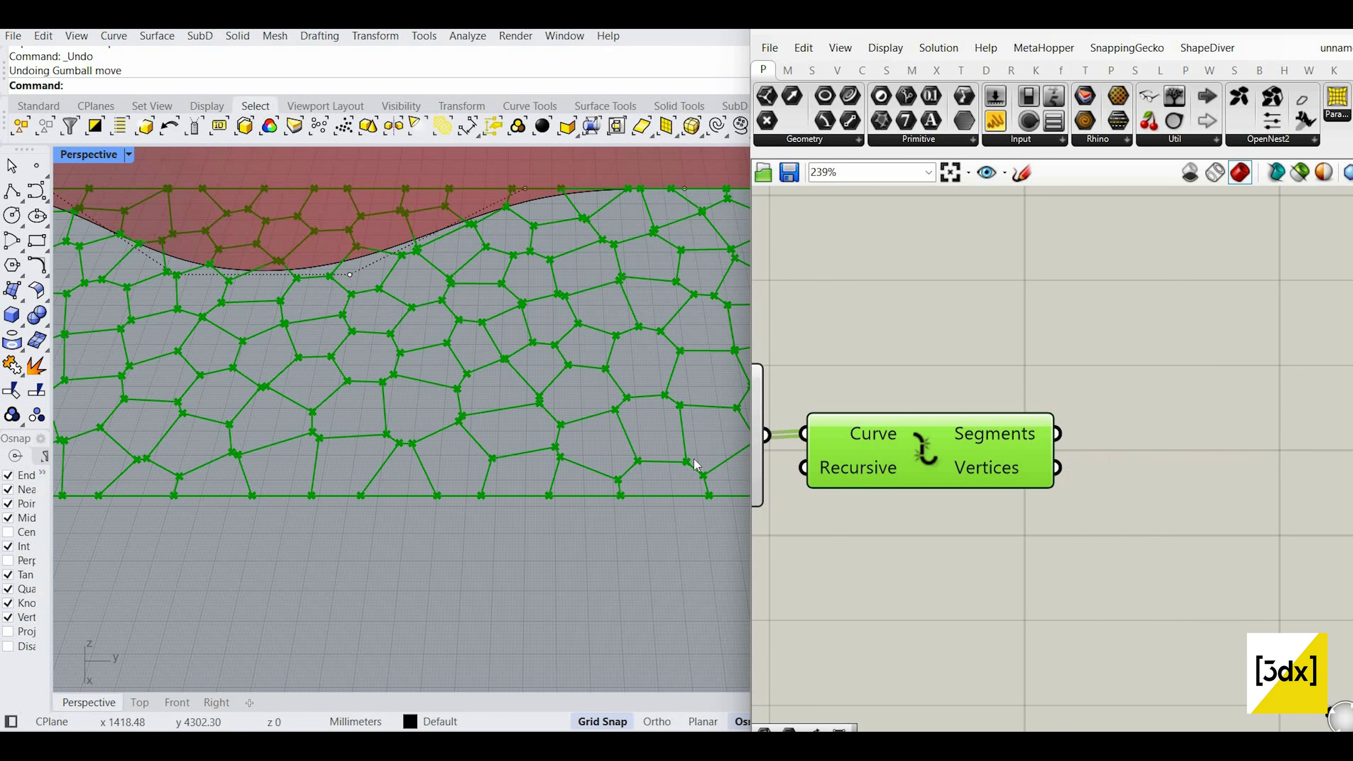
# Step: Sketch a rough pentagon cell outline freehand on the canvas
pyautogui.click(1025, 177)
pyautogui.scroll(-3, 1110, 341)
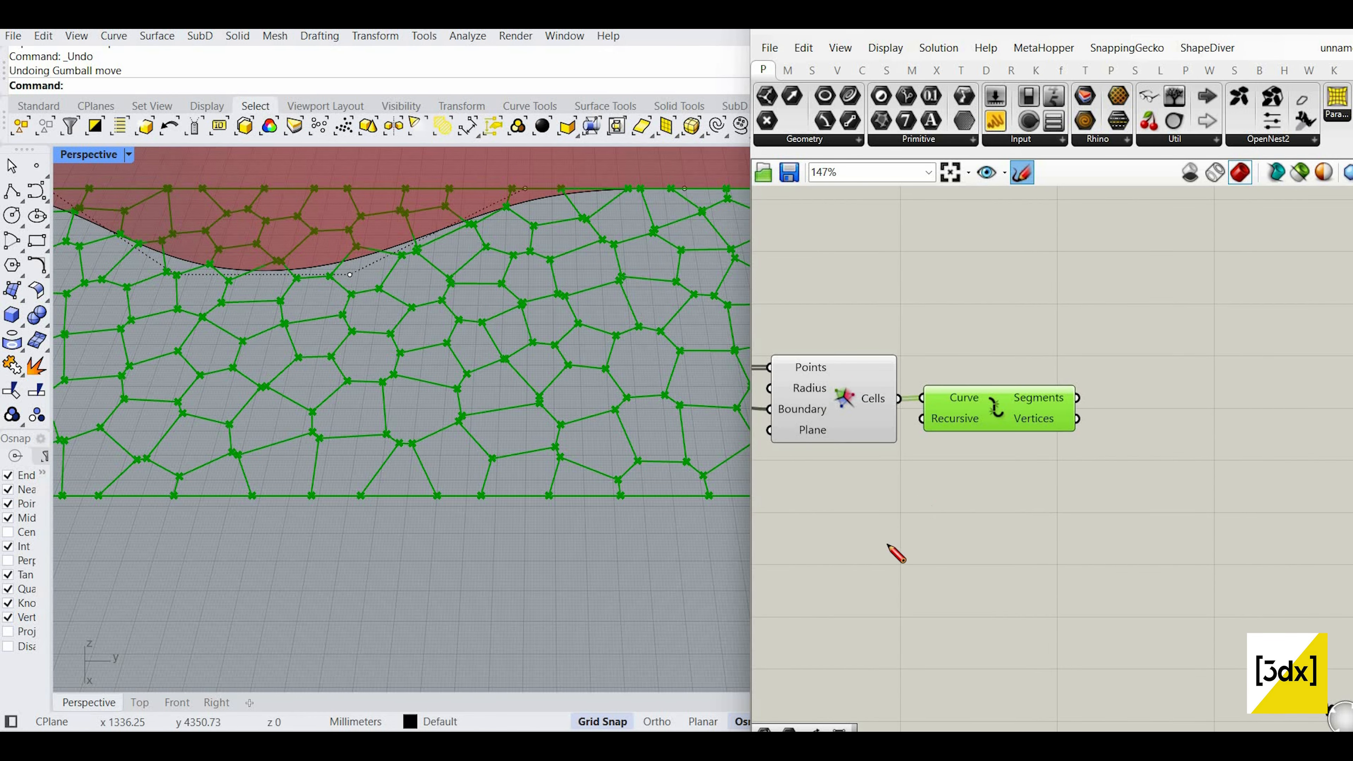
pyautogui.moveTo(887, 530); pyautogui.dragTo(906, 528)
pyautogui.moveTo(852, 586); pyautogui.dragTo(873, 572)
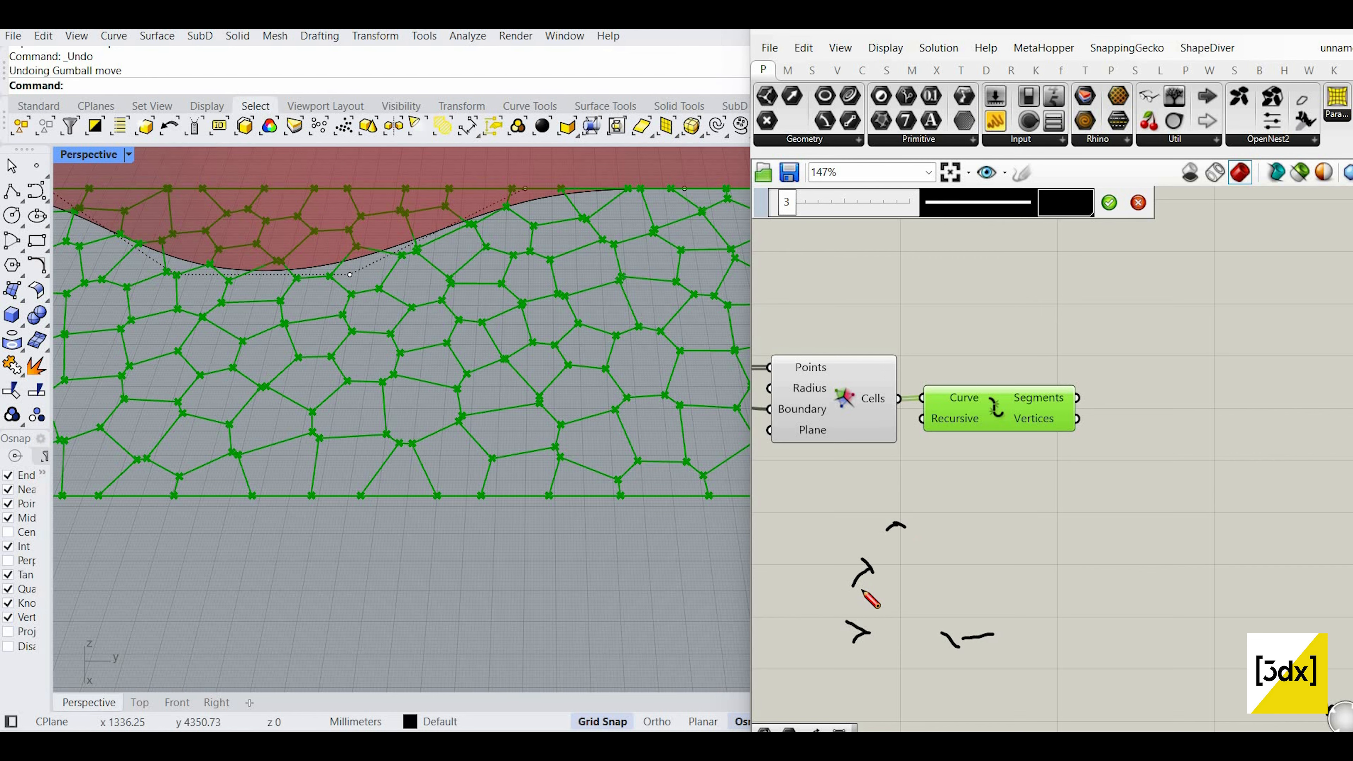
pyautogui.moveTo(862, 590)
pyautogui.mouseDown()
pyautogui.moveTo(1023, 575)
pyautogui.moveTo(914, 532)
pyautogui.mouseUp()
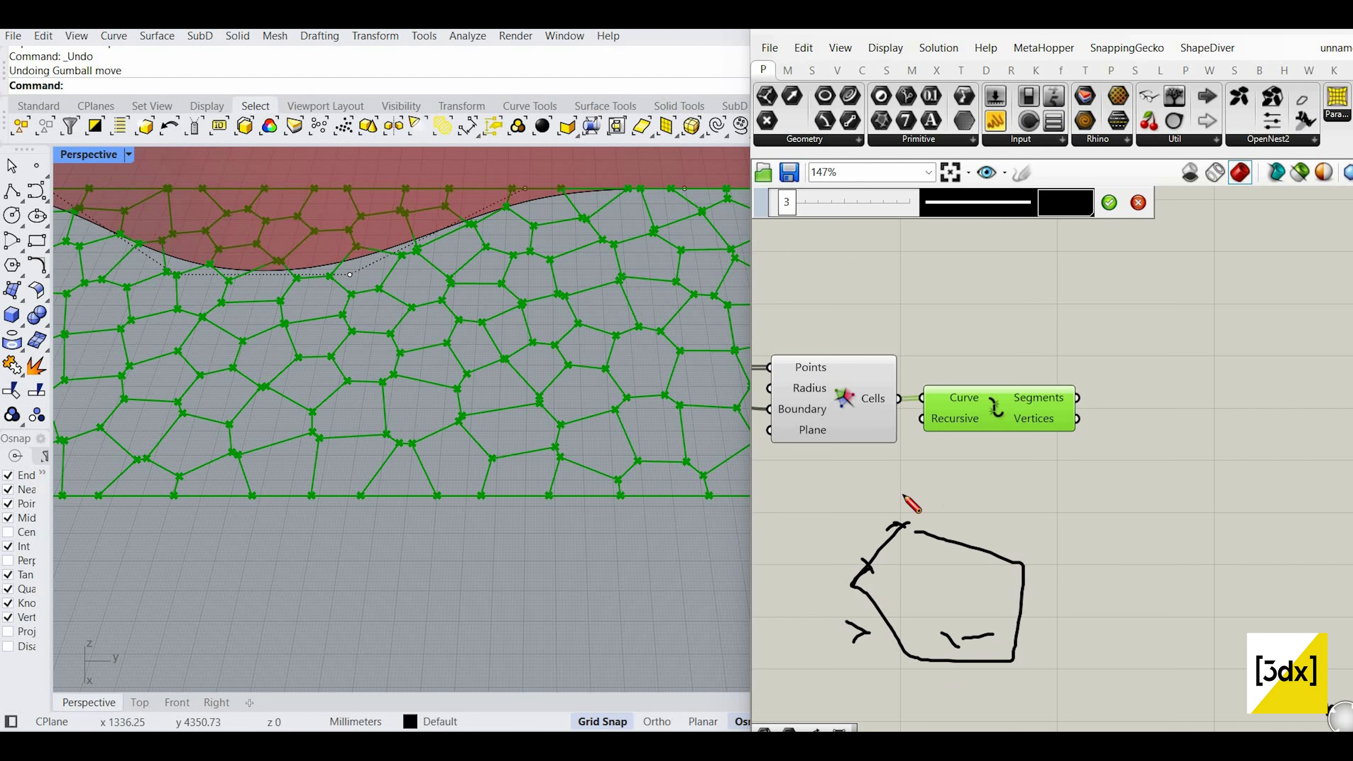
pyautogui.scroll(2, 1110, 383)
pyautogui.click(1110, 206)
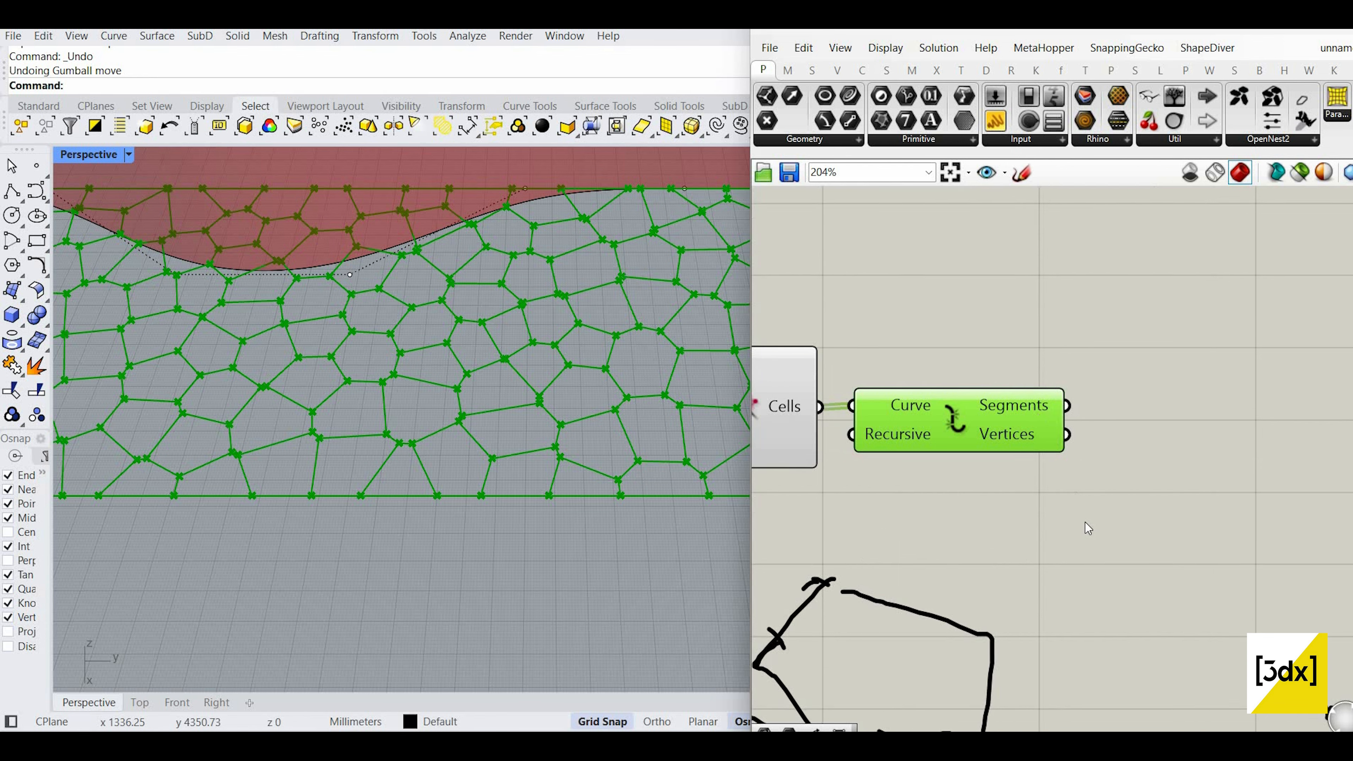
# Step: Simplify the Explode Segments output, then undo the simplification
pyautogui.scroll(1, 1021, 384)
pyautogui.rightClick(1037, 414)
pyautogui.click(1086, 518)
pyautogui.scroll(-3, 897, 411)
pyautogui.scroll(2, 1151, 372)
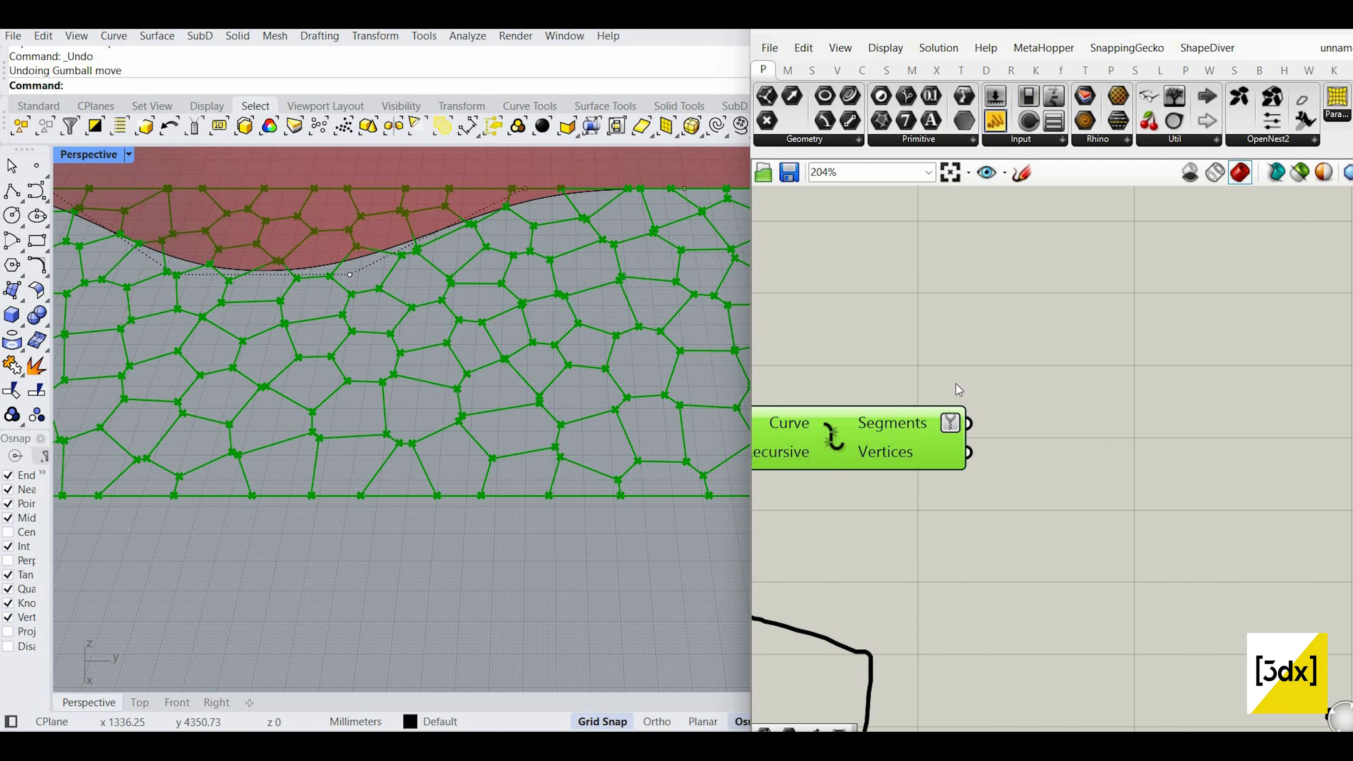
pyautogui.write('Z')
pyautogui.hotkey('ctrl', 'z')
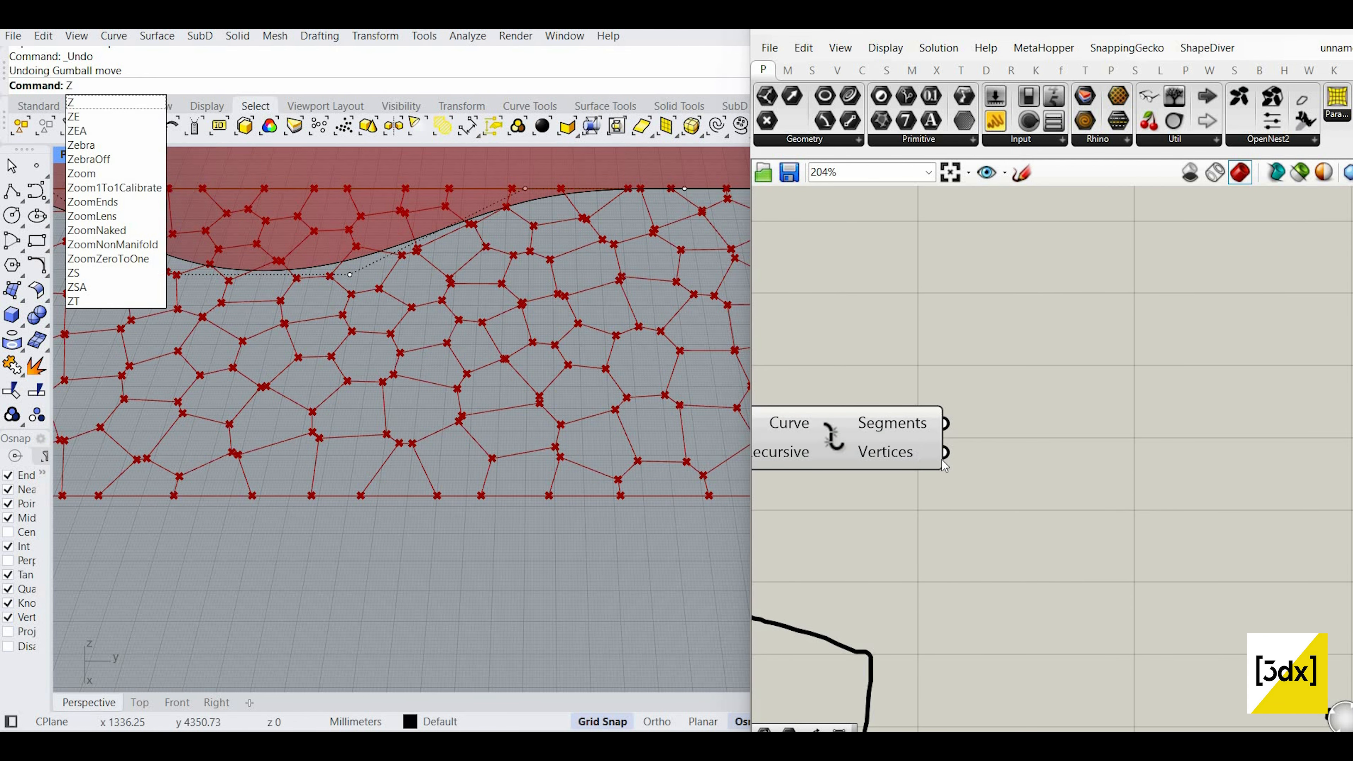
# Step: Simplify the Vertices output and list its coordinates in an enlarged, wired Panel
pyautogui.rightClick(946, 453)
pyautogui.click(975, 555)
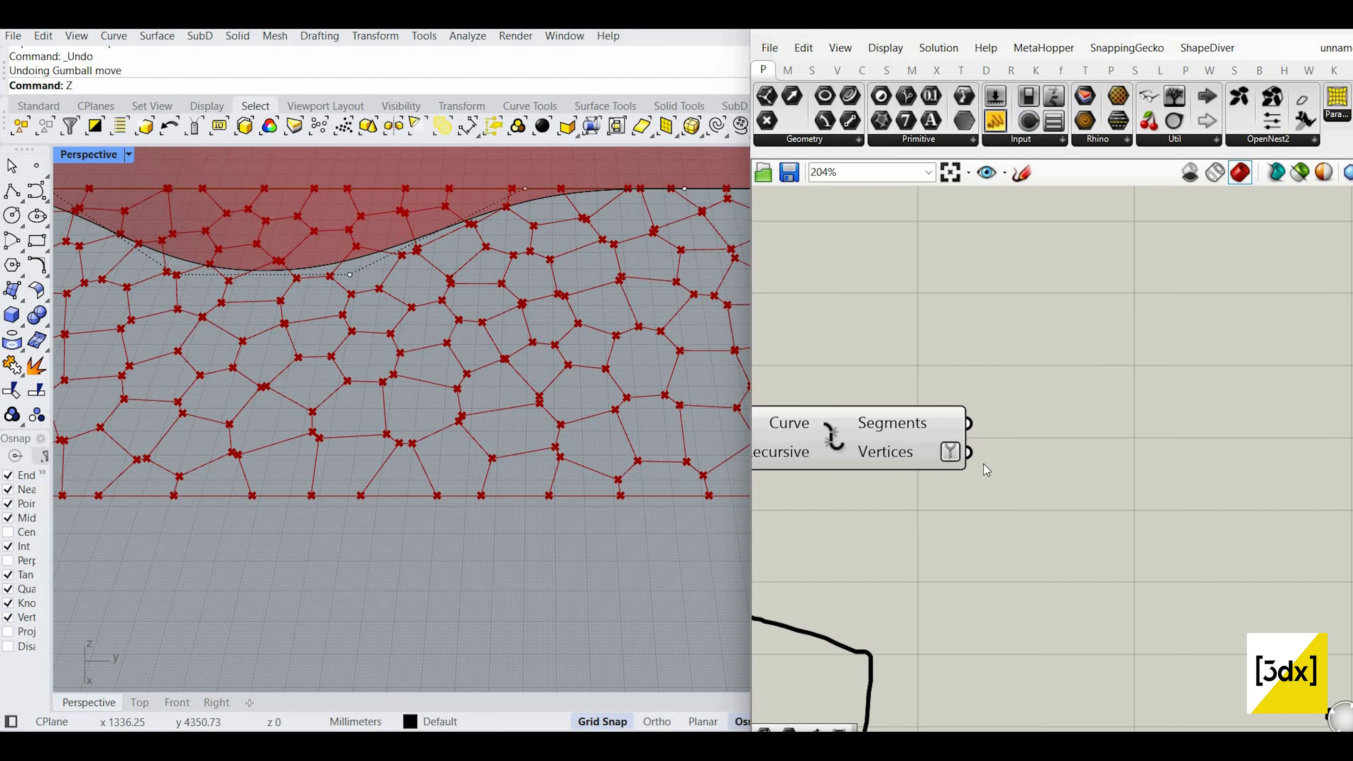
pyautogui.click(995, 122)
pyautogui.click(1136, 540)
pyautogui.moveTo(968, 452); pyautogui.dragTo(1017, 540)
pyautogui.moveTo(1250, 563); pyautogui.dragTo(1175, 515, button='right')
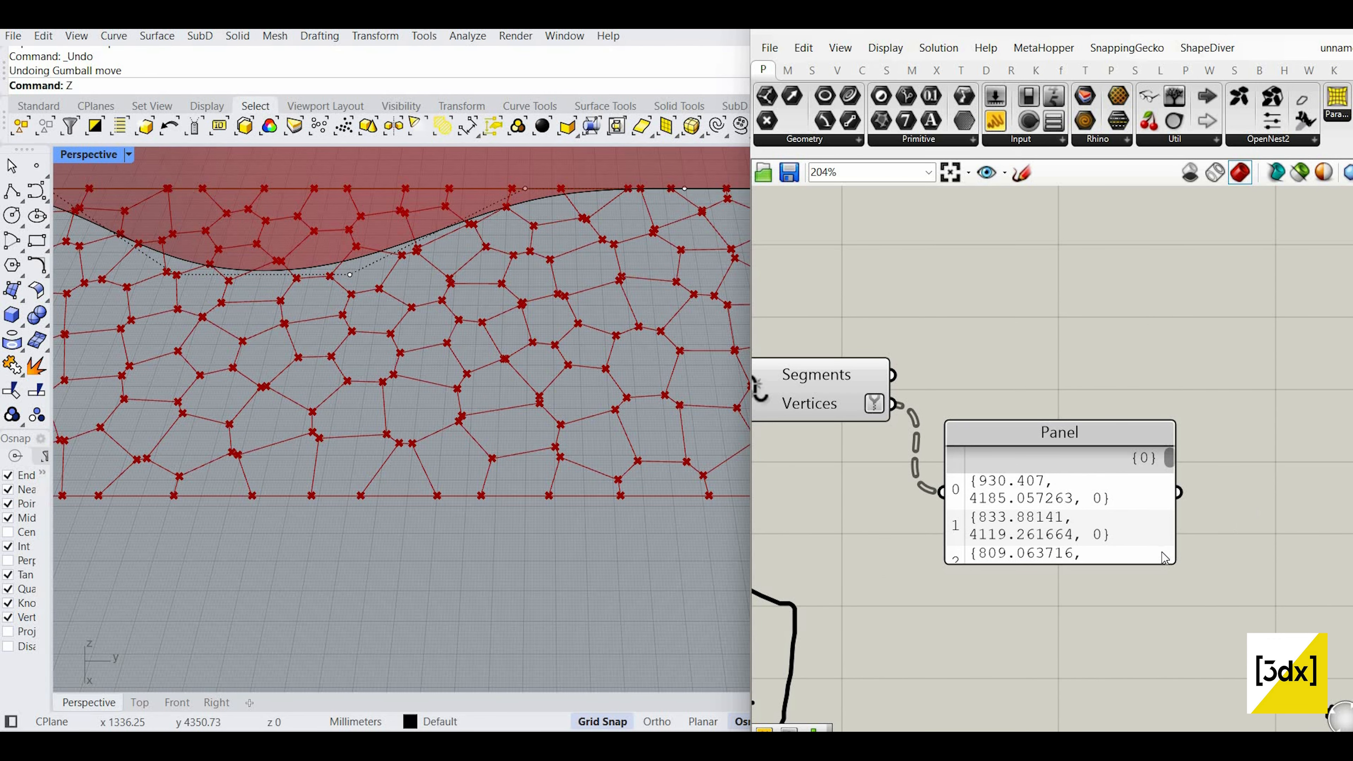
pyautogui.moveTo(1176, 535); pyautogui.dragTo(1274, 536)
pyautogui.moveTo(1163, 563); pyautogui.dragTo(1165, 669)
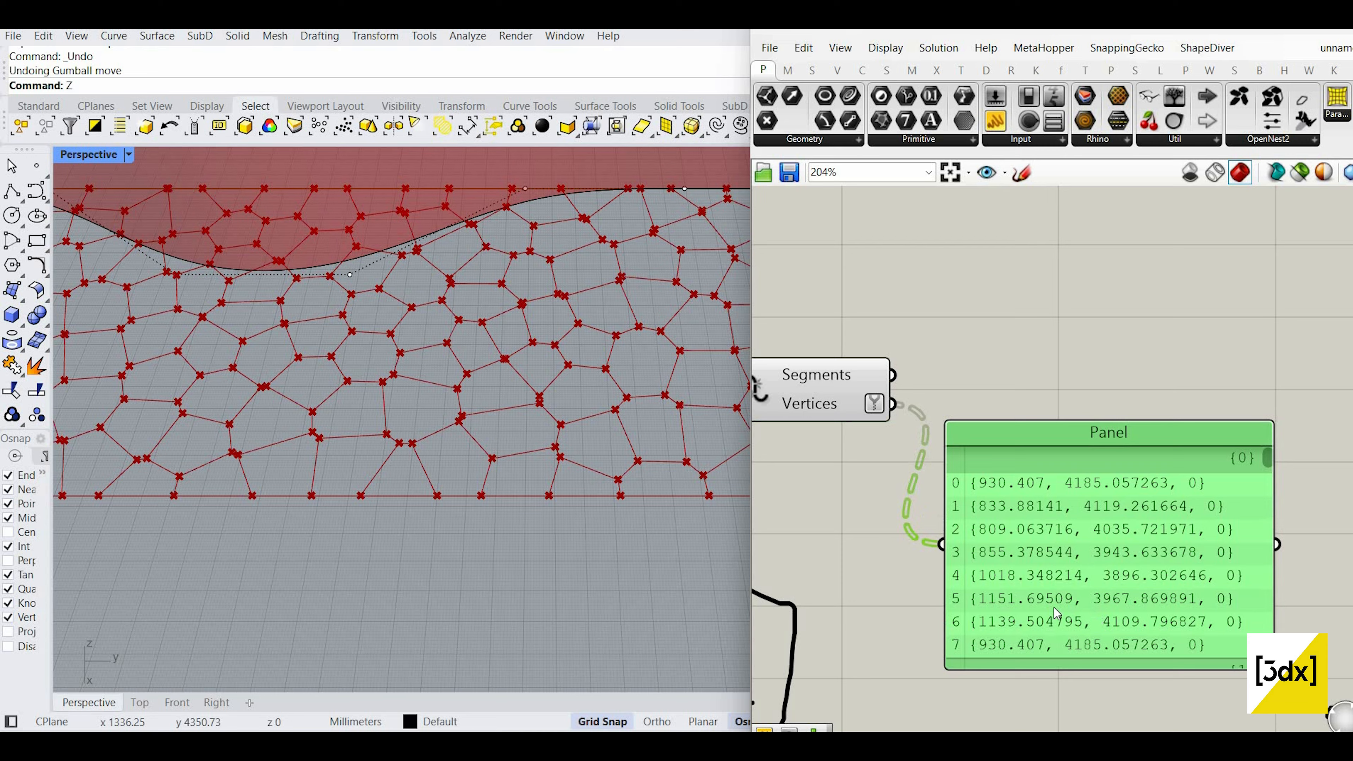
# Step: Review the vertex coordinates, then delete the Panel
pyautogui.scroll(-3, 1058, 613)
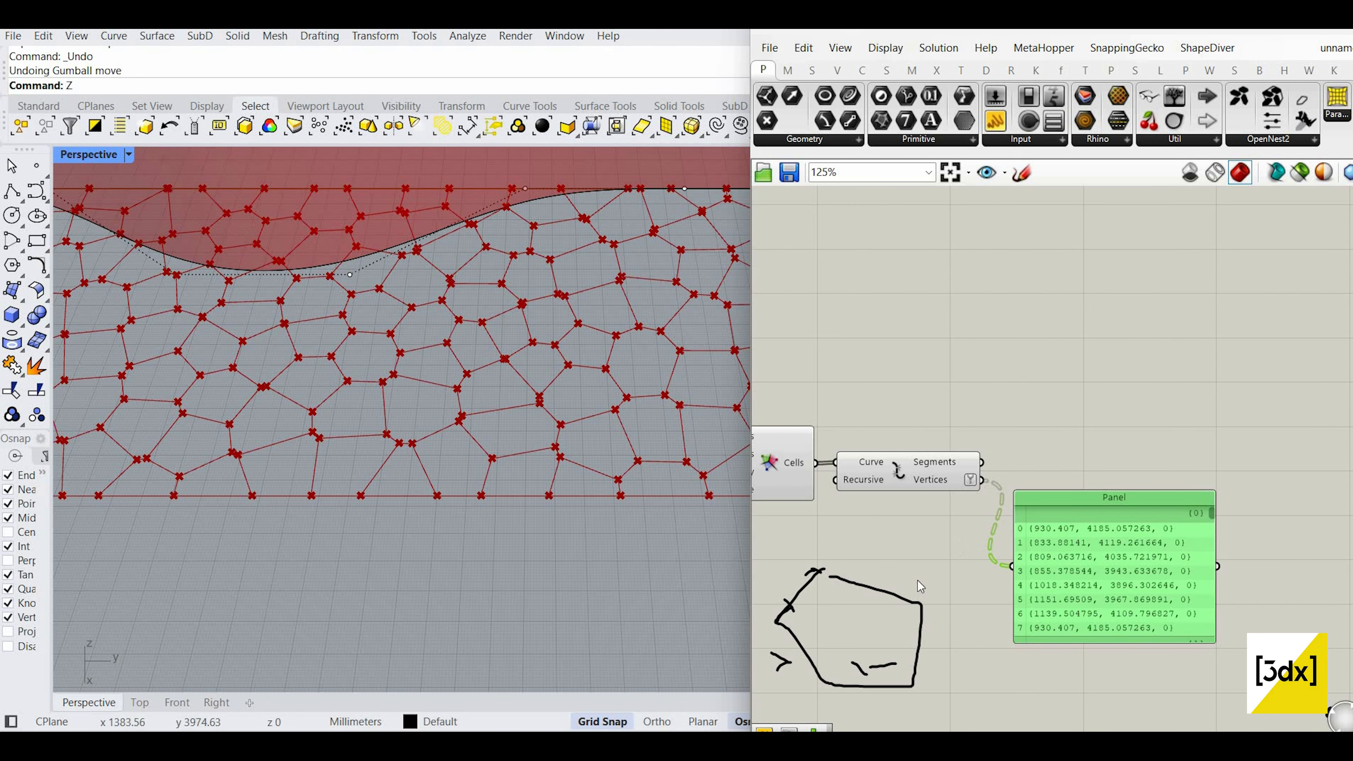
pyautogui.scroll(2, 638, 476)
pyautogui.moveTo(840, 696); pyautogui.dragTo(875, 658, button='right')
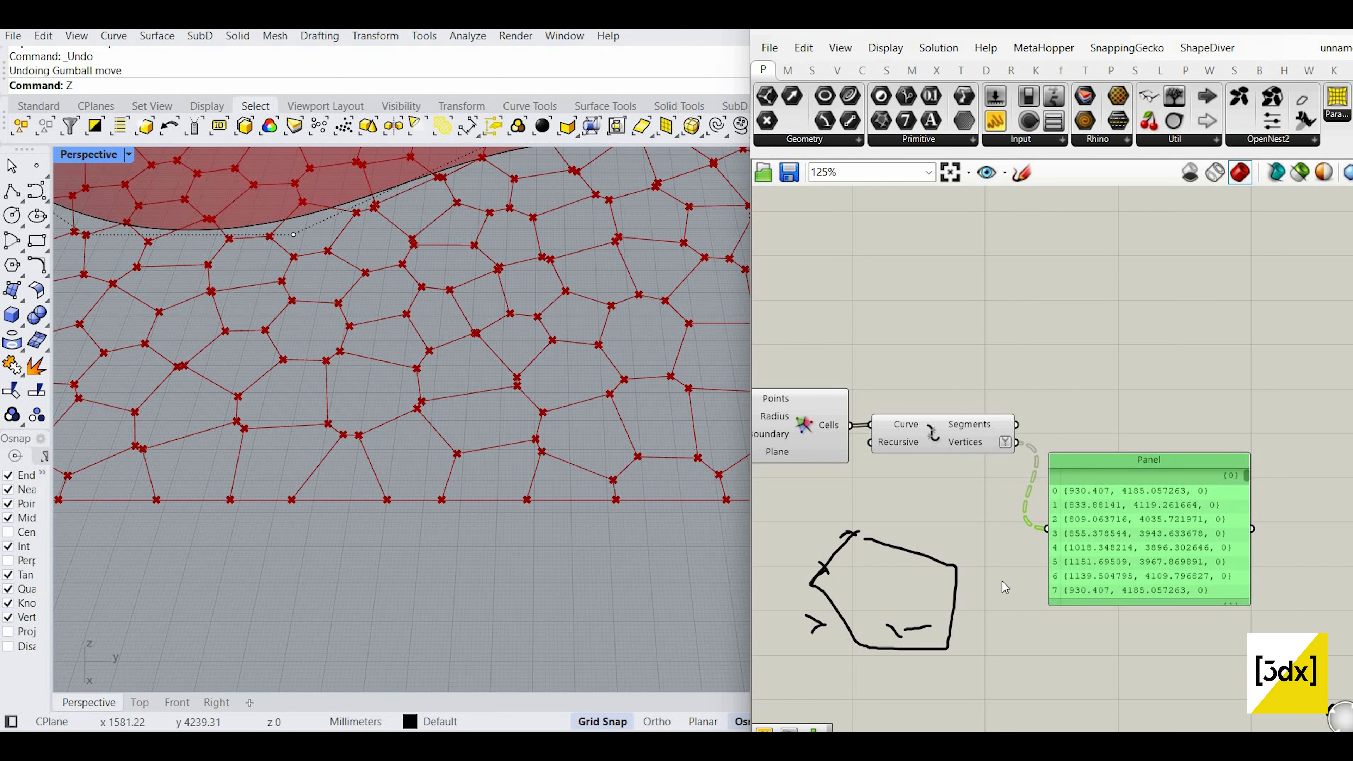
pyautogui.scroll(3, 1216, 436)
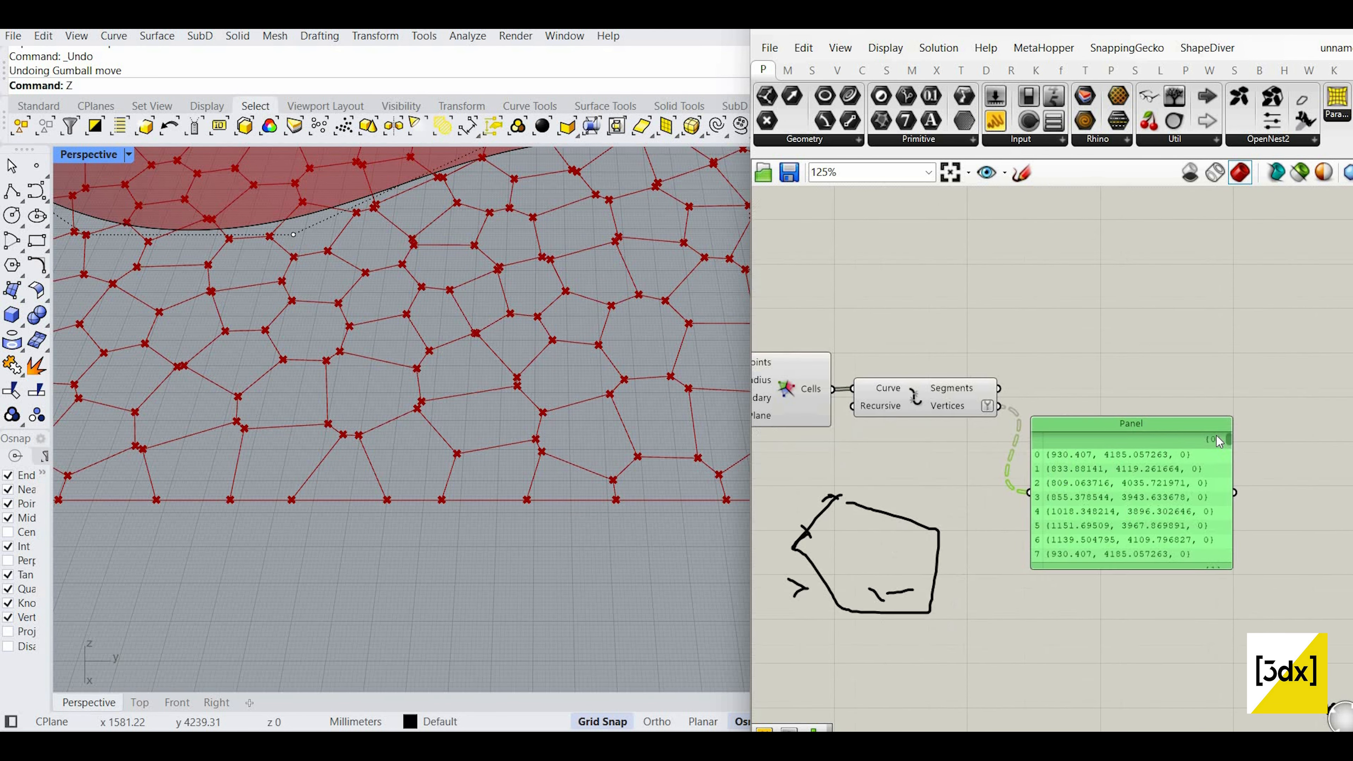
pyautogui.scroll(-3, 1221, 443)
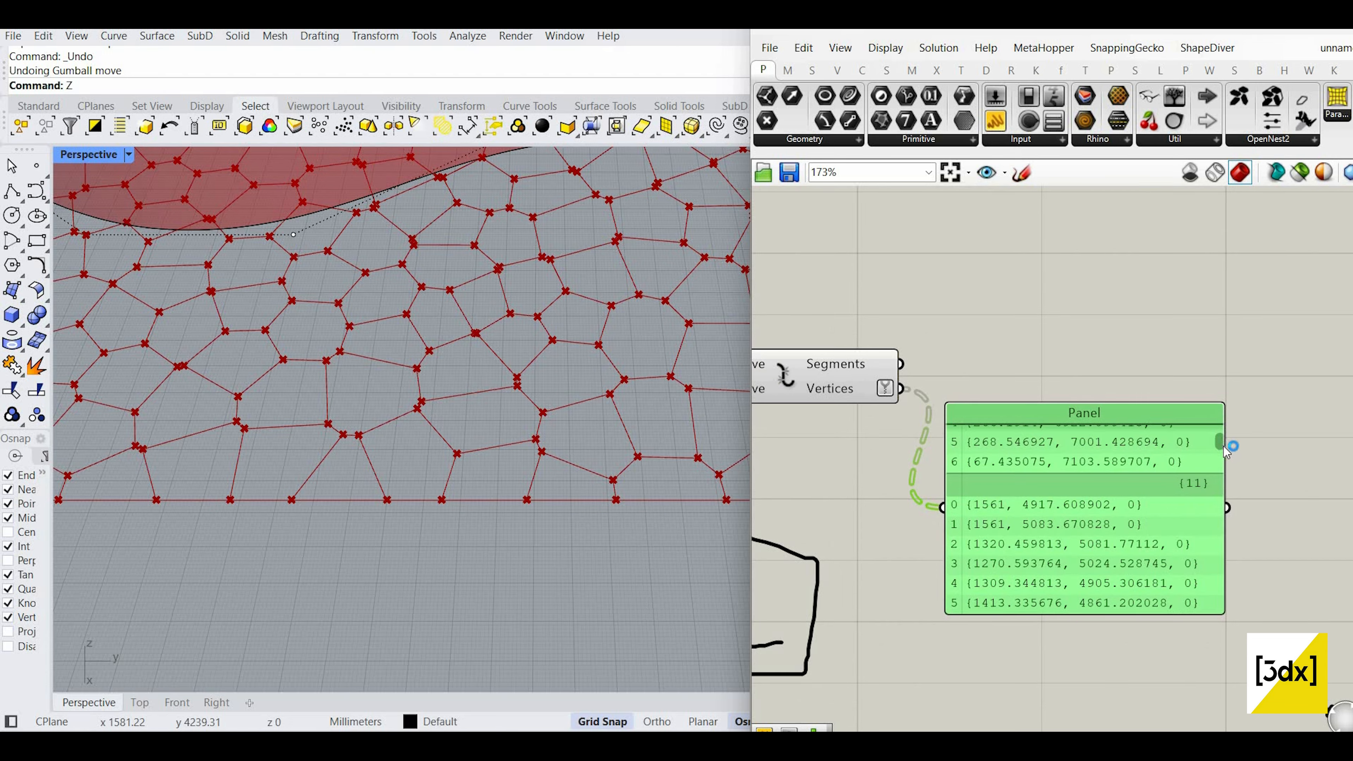
pyautogui.scroll(-5, 1156, 506)
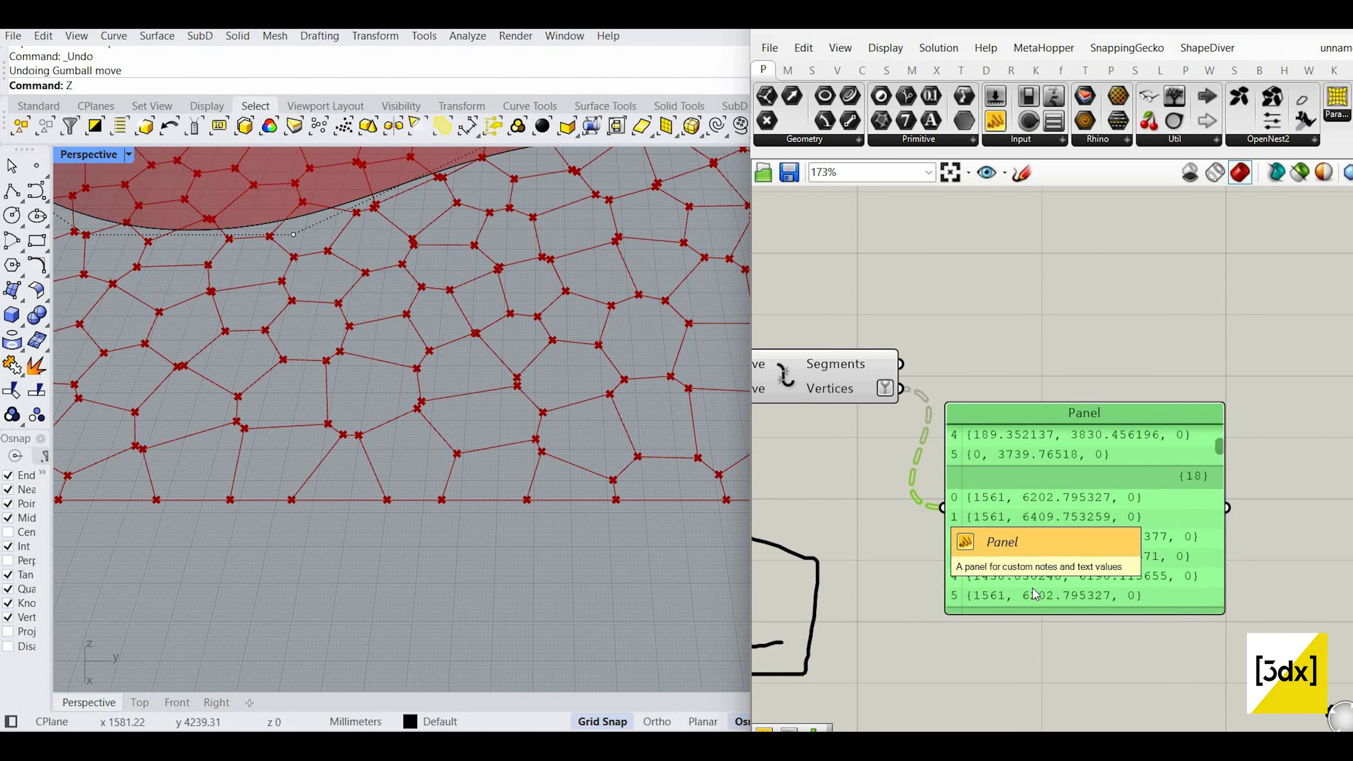
pyautogui.press('Delete')
# Step: Delete the hand-drawn pentagon sketch strokes and check the Explode preview
pyautogui.scroll(-4, 1154, 475)
pyautogui.moveTo(1057, 591); pyautogui.dragTo(906, 495)
pyautogui.press('Delete')
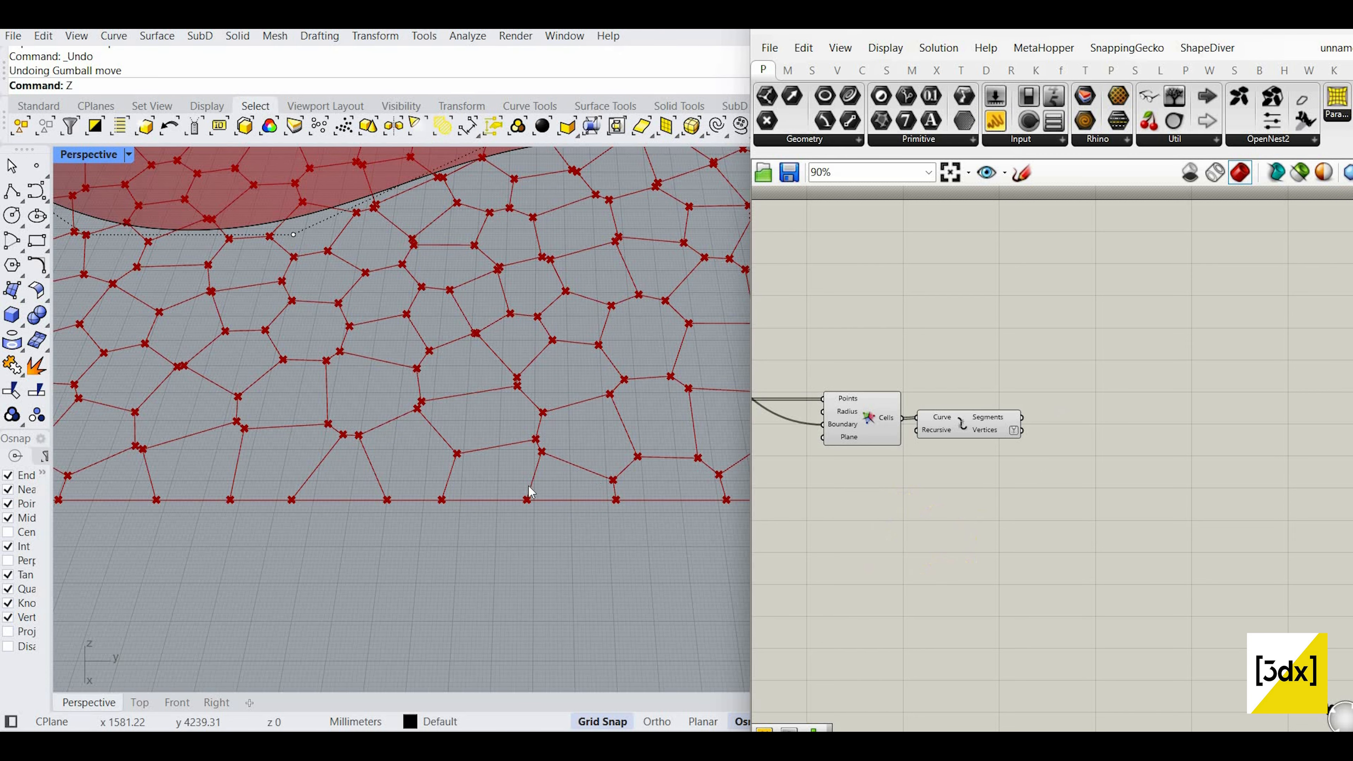
pyautogui.scroll(-10, 482, 487)
pyautogui.scroll(4, 458, 487)
pyautogui.scroll(-3, 994, 452)
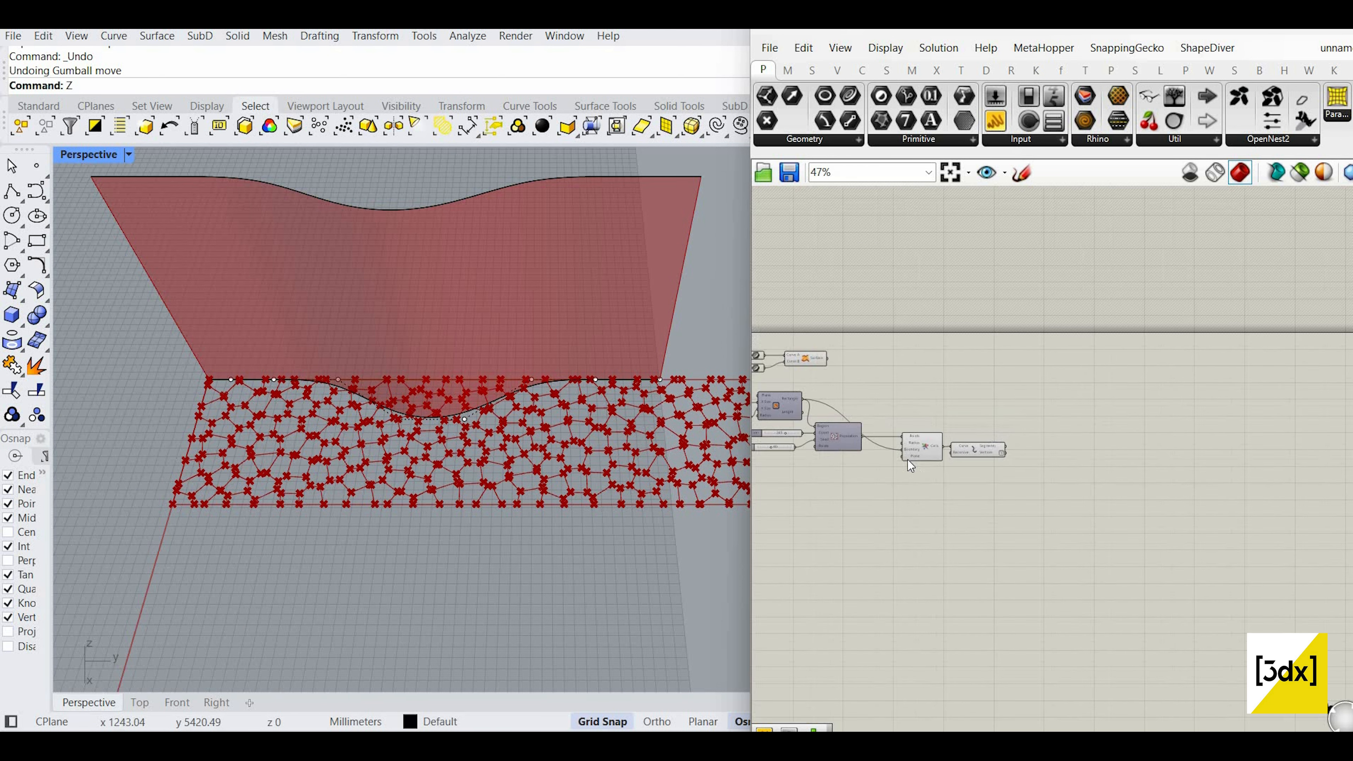
pyautogui.scroll(5, 955, 463)
pyautogui.click(936, 459)
pyautogui.scroll(2, 934, 453)
pyautogui.click(1177, 465)
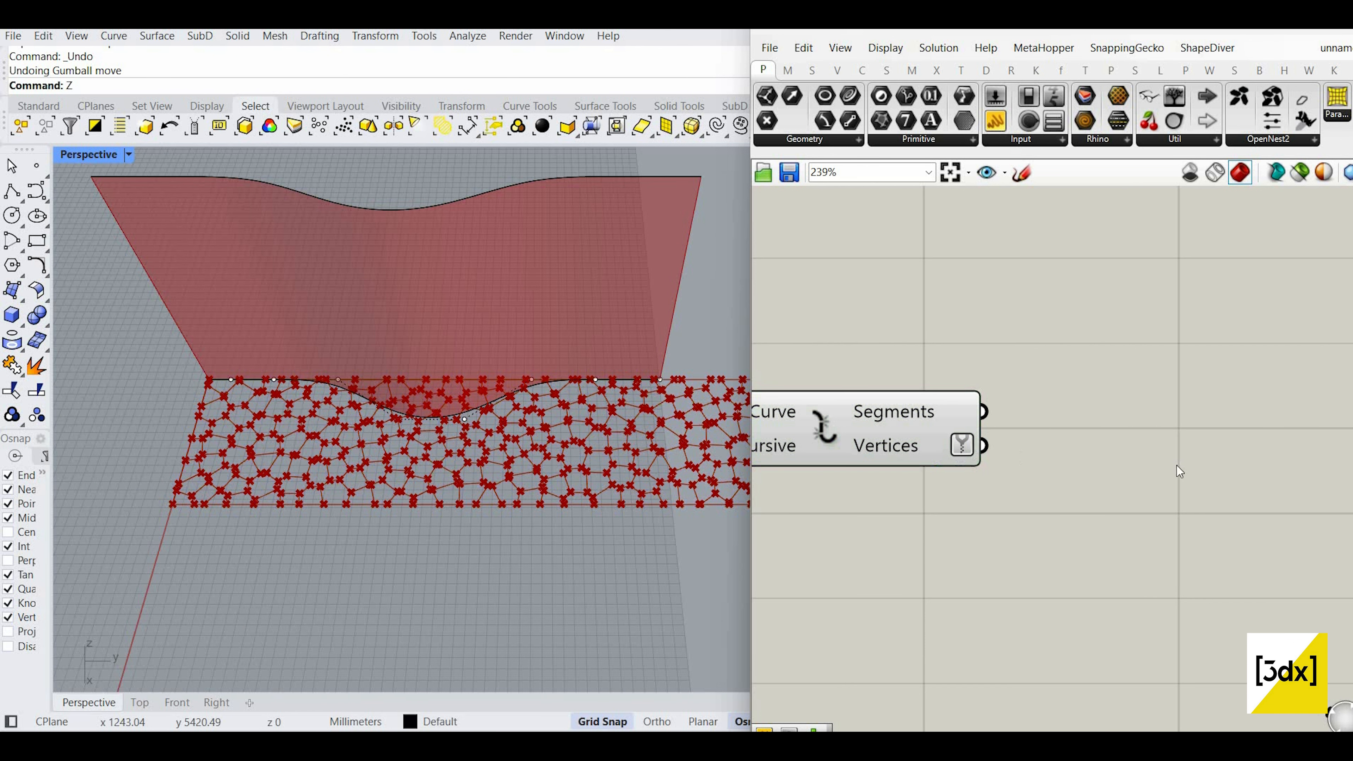
pyautogui.scroll(-3, 976, 377)
# Step: Add Evaluate Surface via an 'eva' search, wire the Loft surface into it, and align it
pyautogui.doubleClick(966, 366)
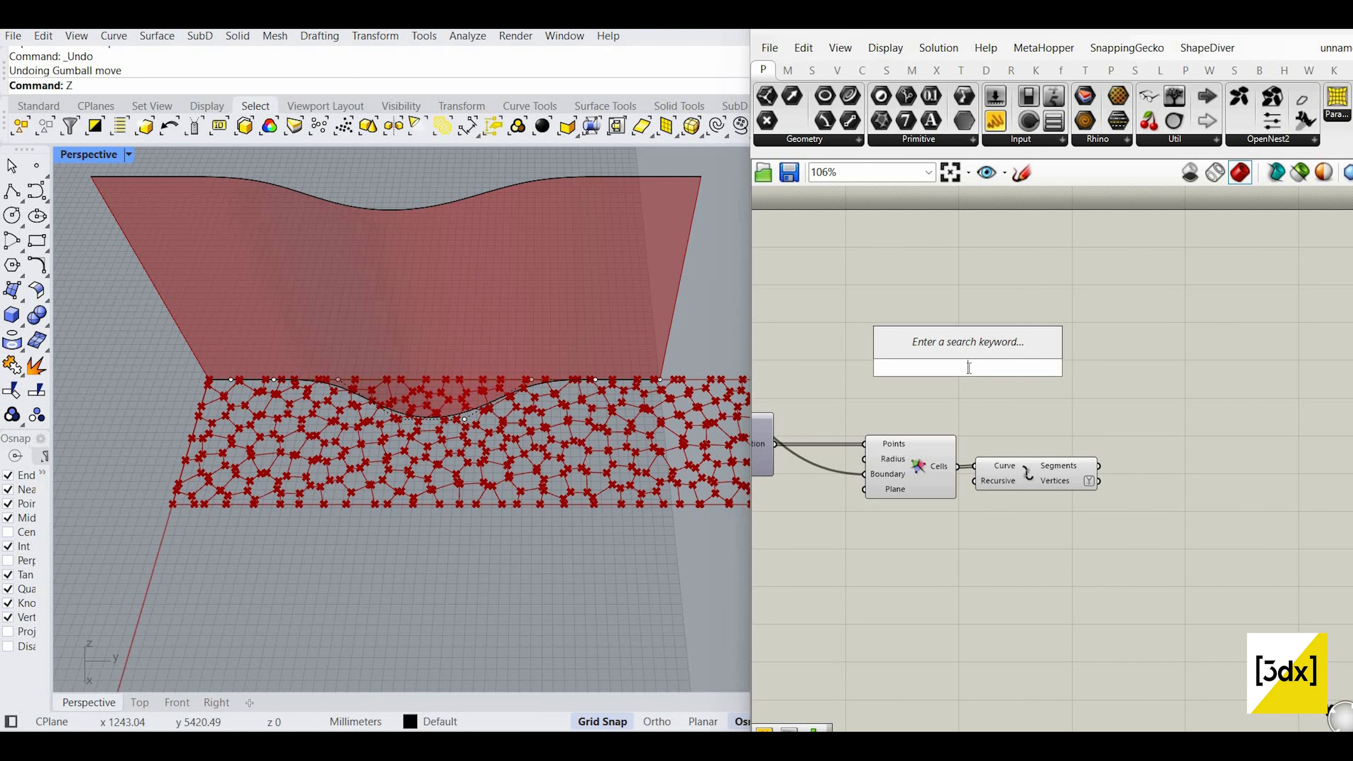
pyautogui.write('eva')
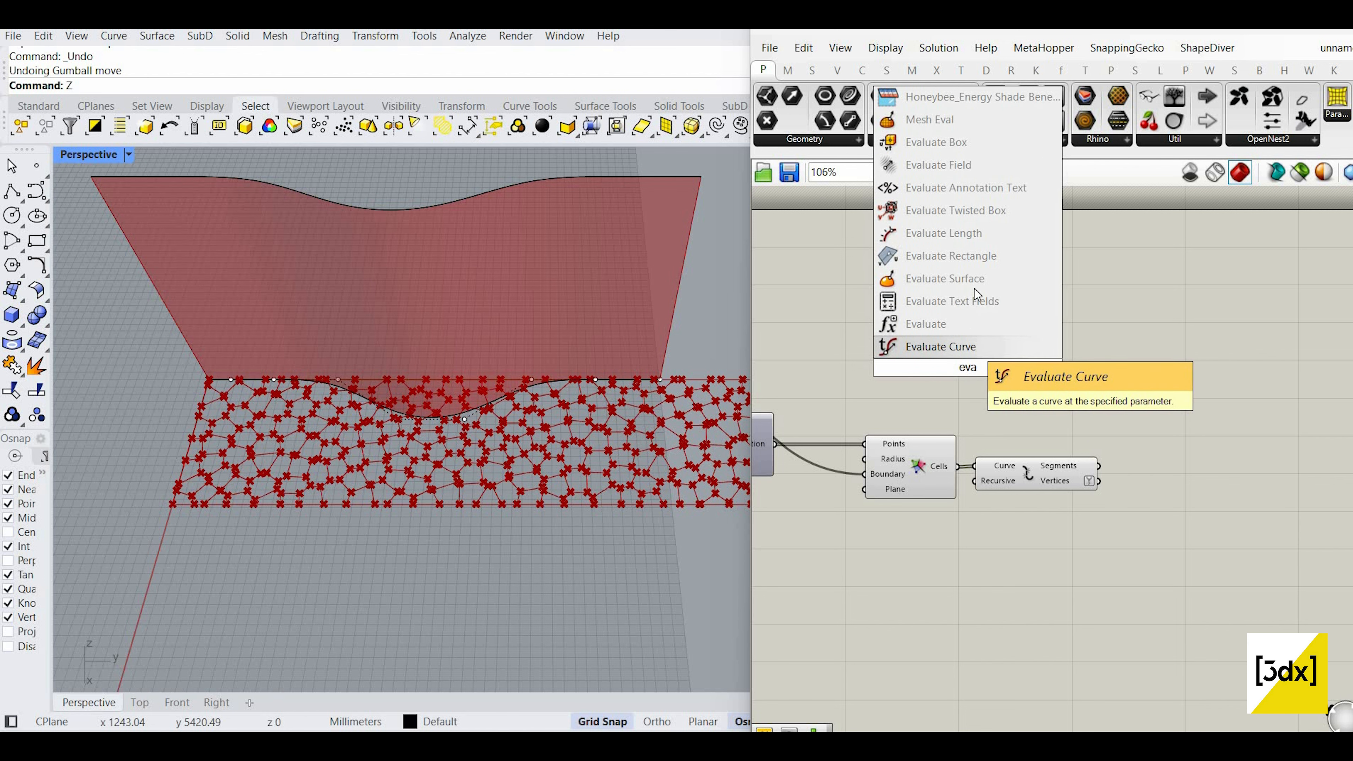
pyautogui.press('Return')
pyautogui.scroll(3, 890, 298)
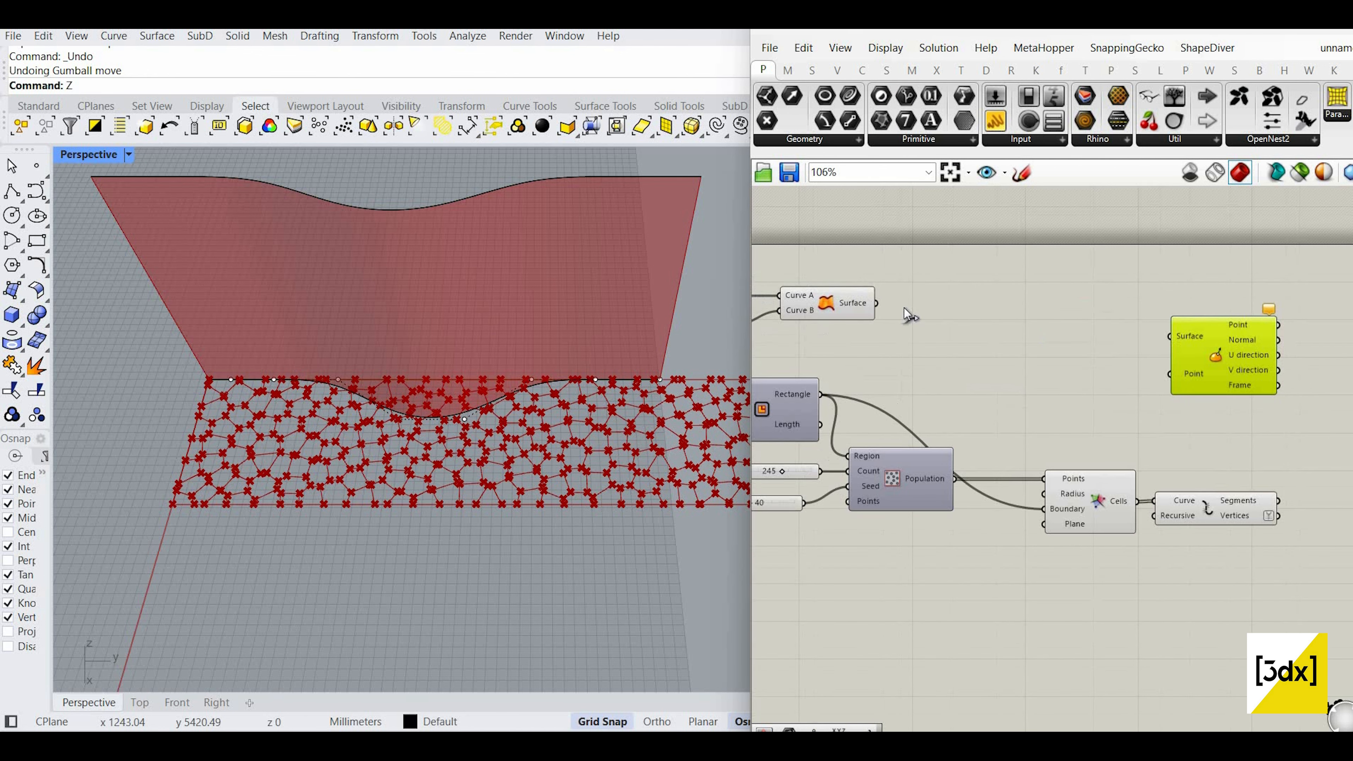
pyautogui.scroll(-2, 1109, 342)
pyautogui.moveTo(1155, 334); pyautogui.dragTo(1190, 342)
pyautogui.scroll(1, 1074, 350)
pyautogui.scroll(-3, 1158, 348)
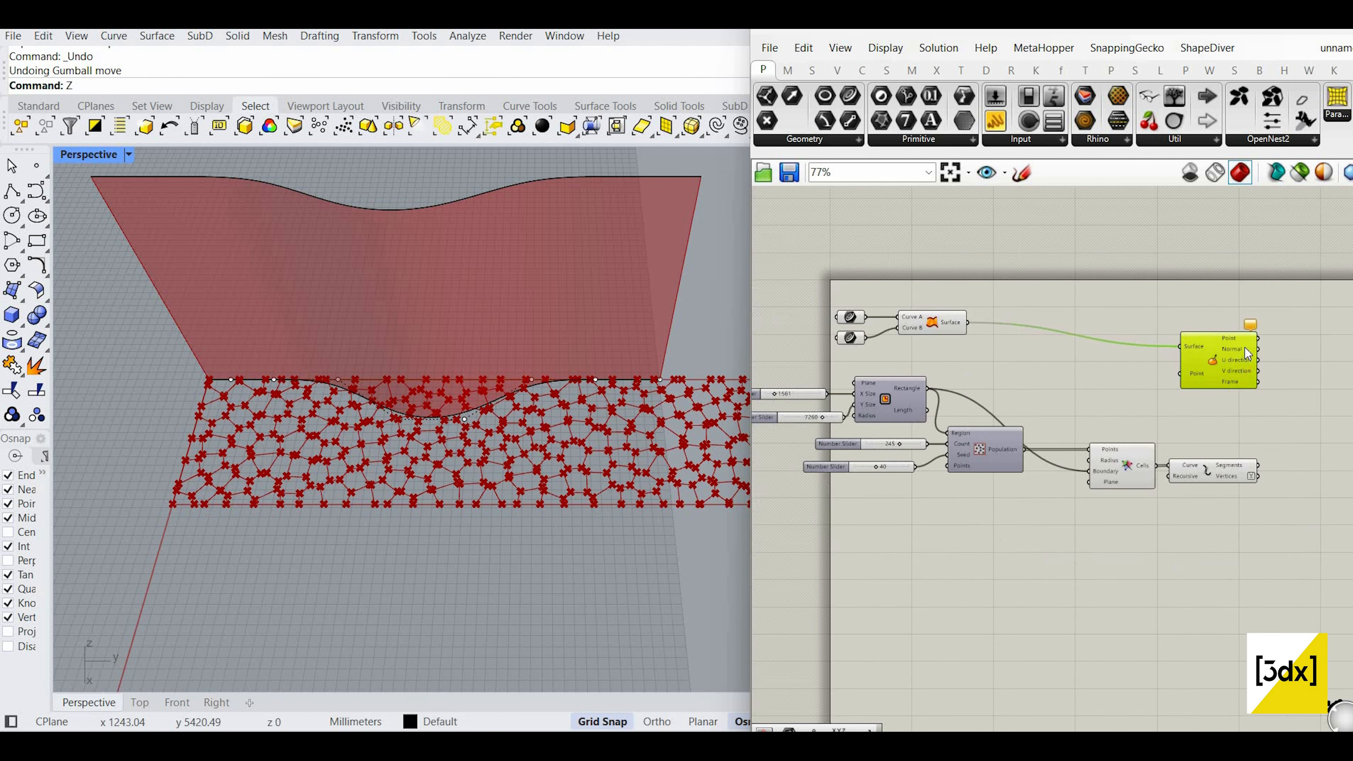
pyautogui.scroll(1, 1138, 345)
pyautogui.scroll(3, 979, 327)
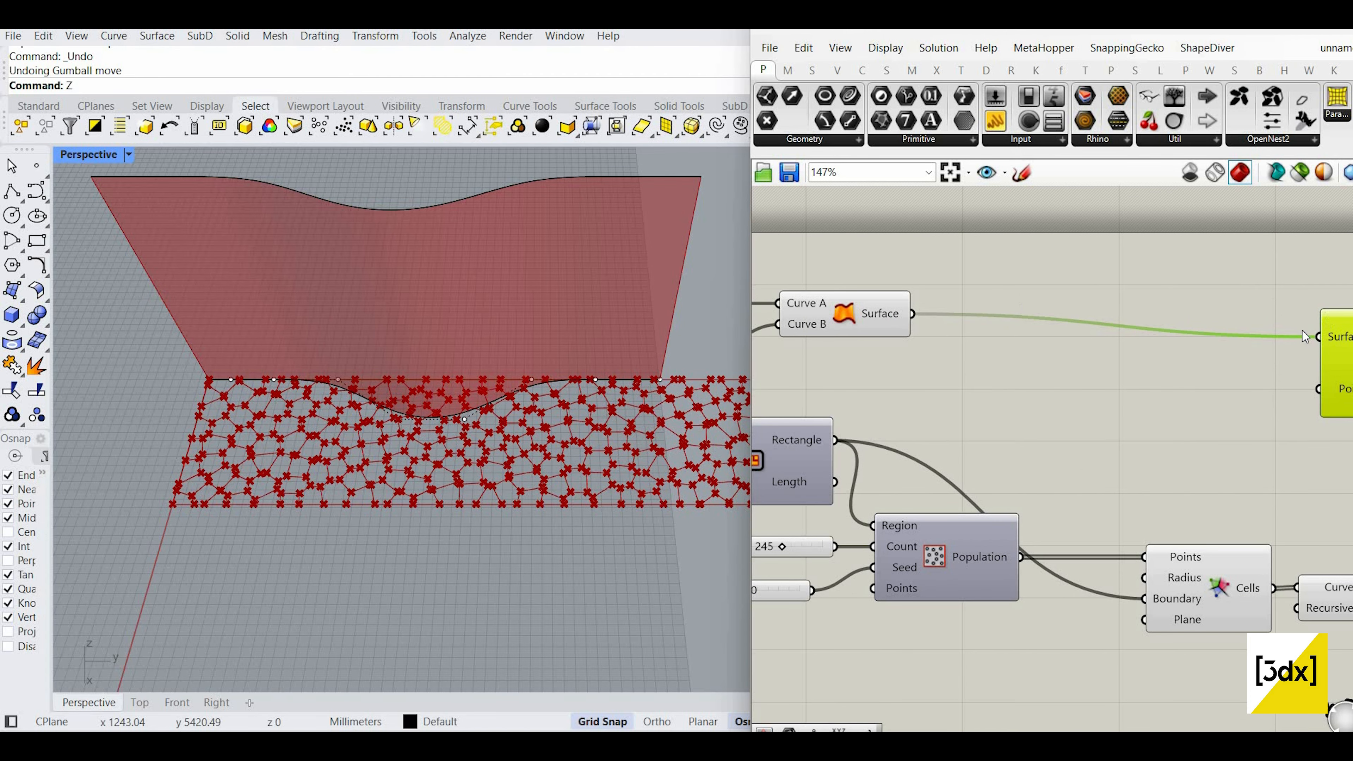
pyautogui.scroll(-1, 1303, 336)
pyautogui.moveTo(1310, 325); pyautogui.dragTo(1309, 310)
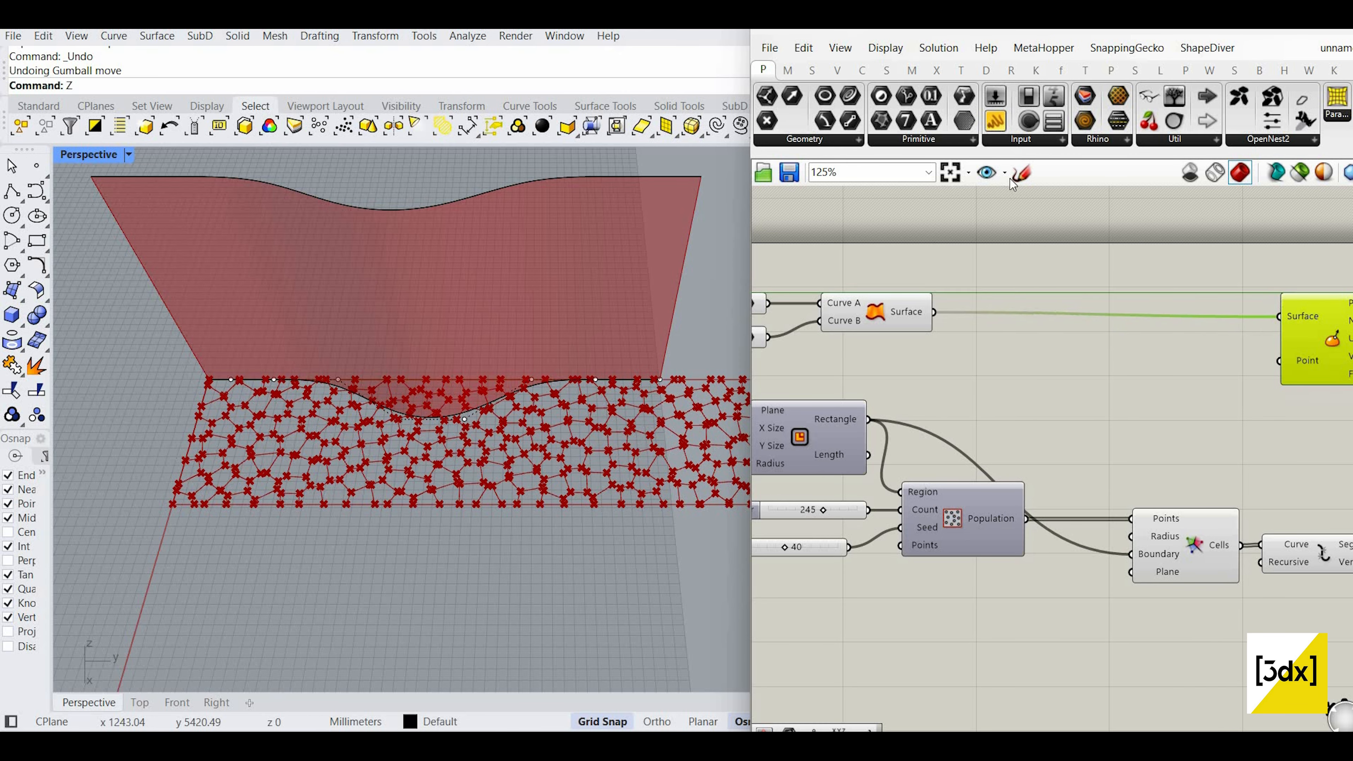
# Step: Sketch a rectangle representing the surface range
pyautogui.click(1020, 175)
pyautogui.scroll(-3, 952, 256)
pyautogui.scroll(-4, 1205, 328)
pyautogui.scroll(4, 1178, 328)
pyautogui.moveTo(1166, 392)
pyautogui.mouseDown()
pyautogui.moveTo(1189, 312)
pyautogui.moveTo(1316, 323)
pyautogui.moveTo(1172, 393)
pyautogui.moveTo(1141, 296)
pyautogui.moveTo(1081, 315)
pyautogui.mouseUp()
pyautogui.scroll(-2, 991, 298)
pyautogui.scroll(4, 1287, 298)
pyautogui.scroll(2, 1058, 293)
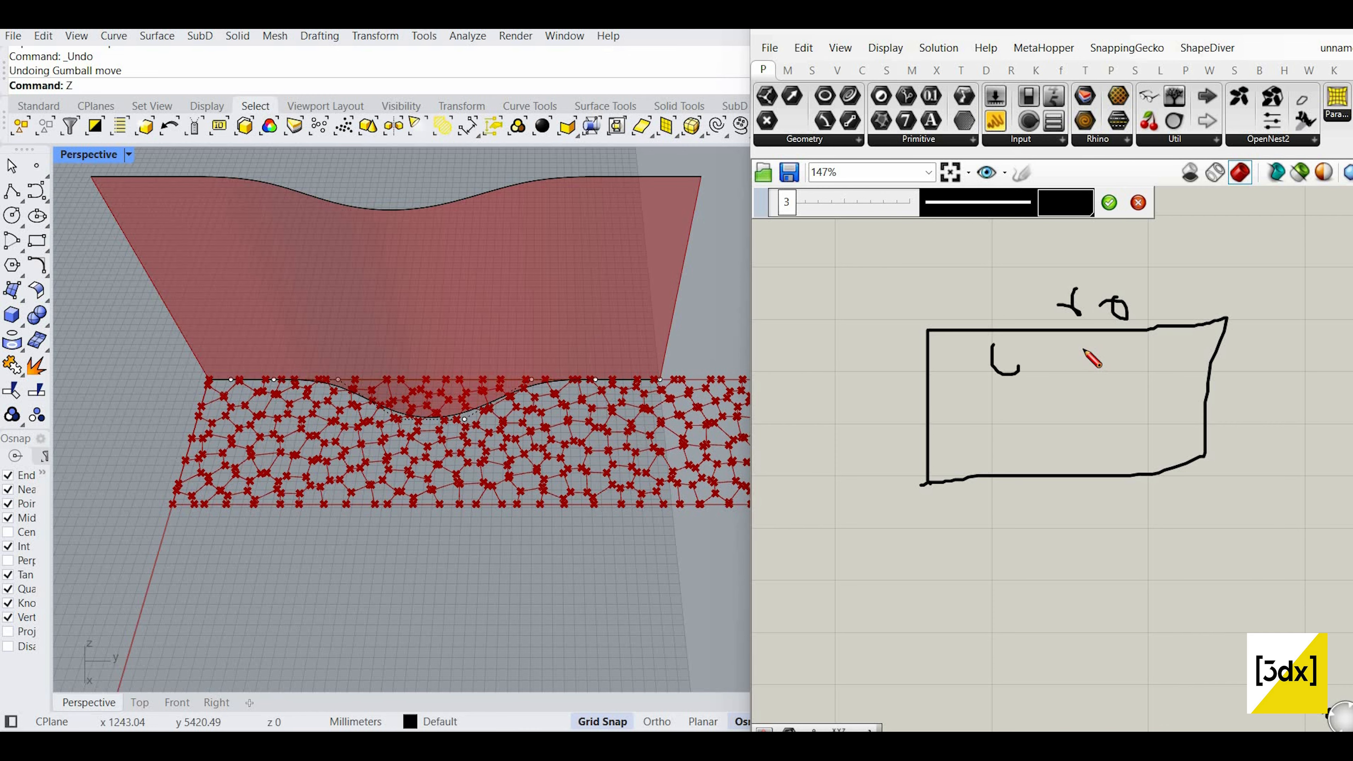
# Step: Write the range values 0, 20, 40, 60 around the box
pyautogui.moveTo(1077, 369)
pyautogui.mouseDown()
pyautogui.moveTo(1168, 379)
pyautogui.moveTo(1182, 358)
pyautogui.mouseUp()
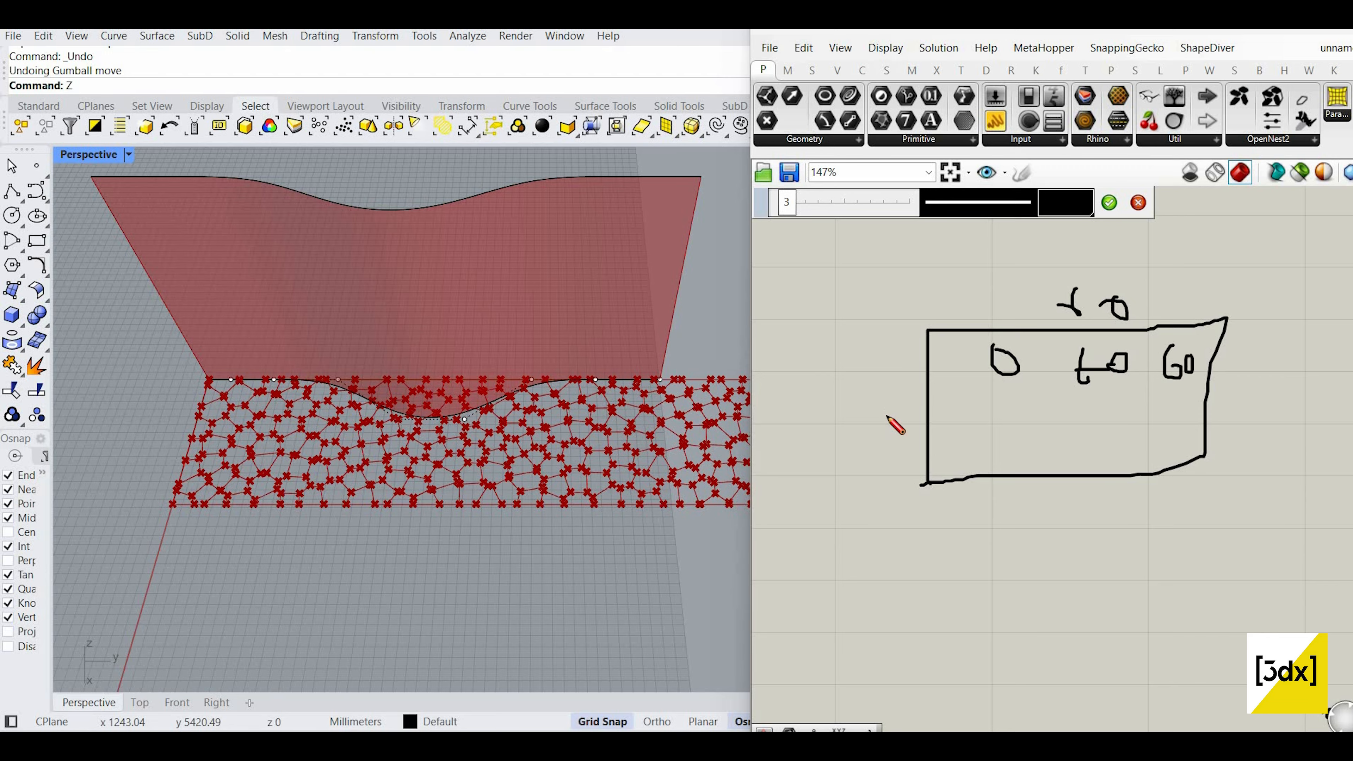
pyautogui.moveTo(884, 396)
pyautogui.mouseDown()
pyautogui.moveTo(915, 417)
pyautogui.moveTo(900, 440)
pyautogui.mouseUp()
pyautogui.moveTo(912, 408); pyautogui.dragTo(912, 414)
pyautogui.moveTo(944, 338); pyautogui.dragTo(937, 361)
pyautogui.moveTo(930, 494); pyautogui.dragTo(944, 497)
pyautogui.moveTo(936, 492)
pyautogui.mouseDown()
pyautogui.moveTo(936, 513)
pyautogui.moveTo(963, 487)
pyautogui.mouseUp()
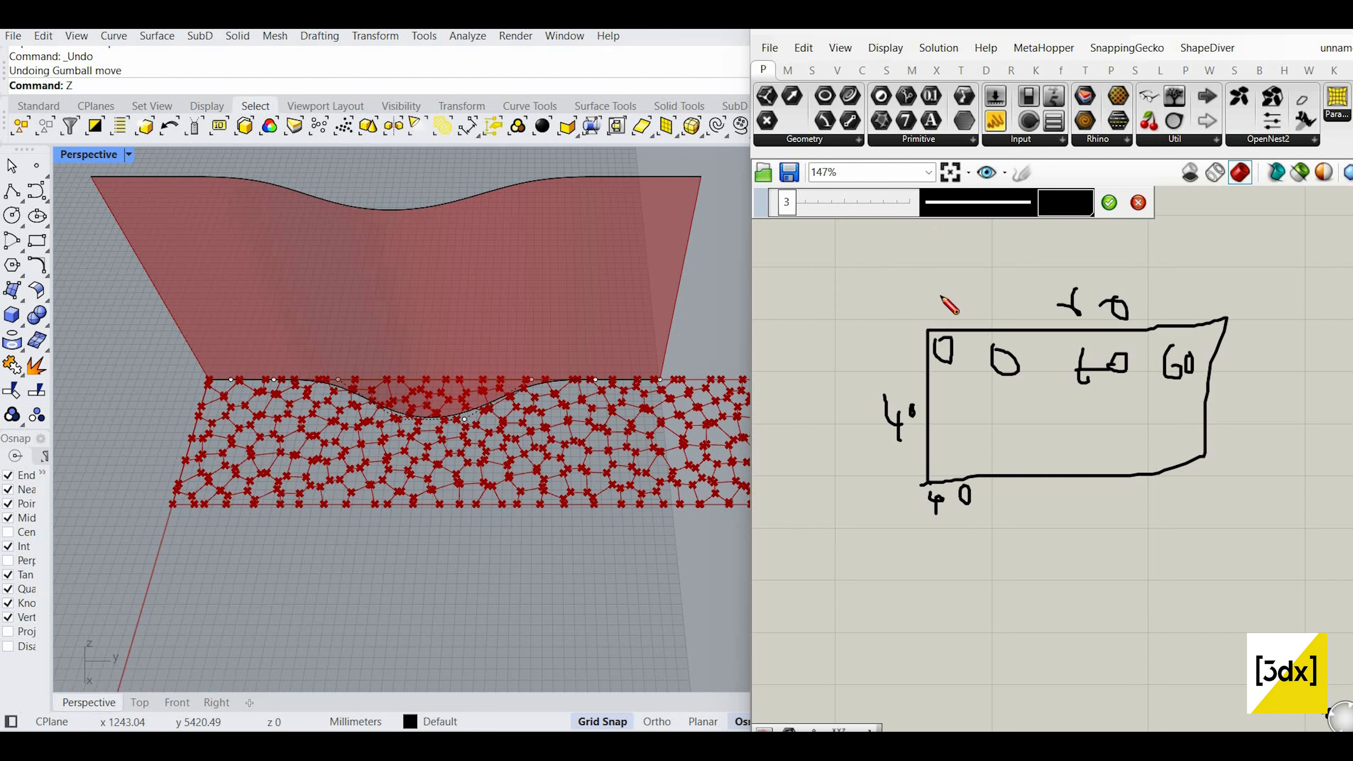
# Step: Draw an axis, add the U, V, W labels above the box, and commit the sketch
pyautogui.moveTo(924, 229); pyautogui.dragTo(927, 329)
pyautogui.scroll(-2, 1084, 355)
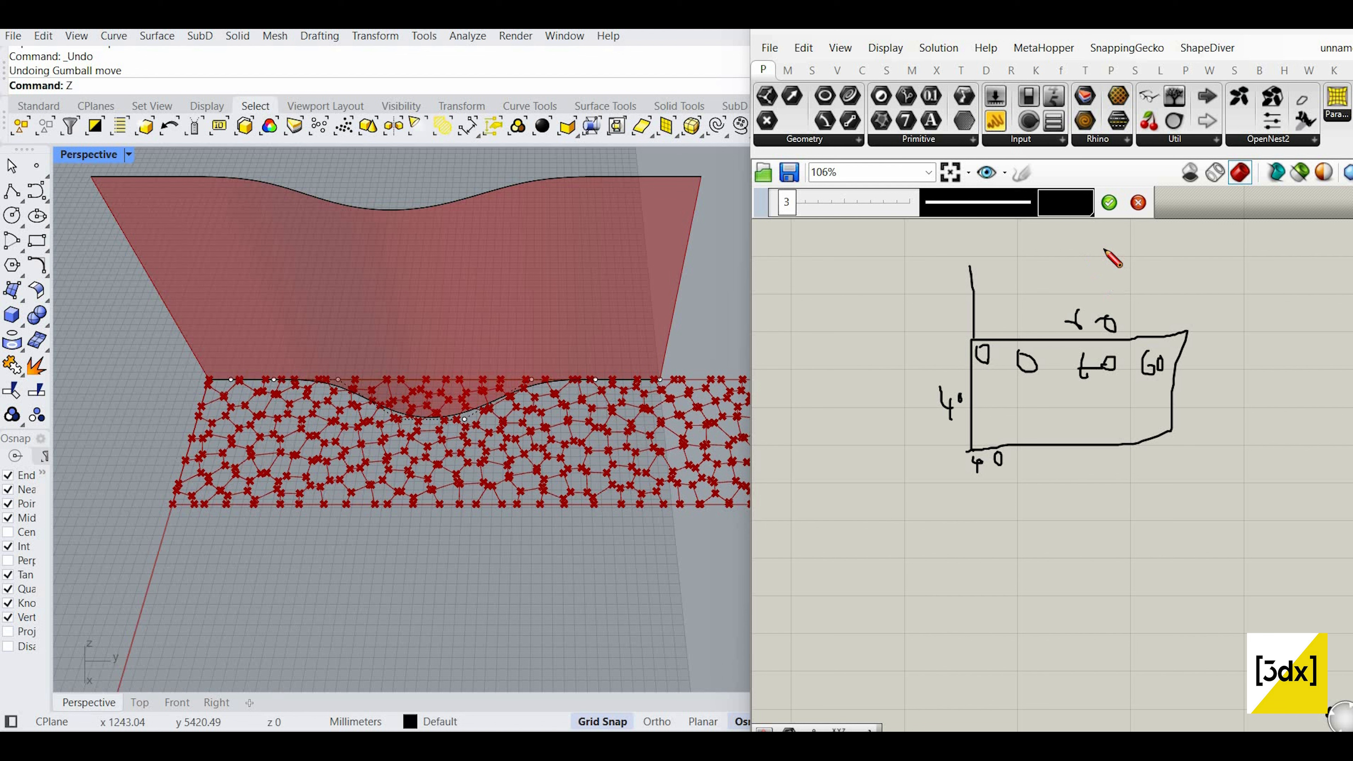
pyautogui.moveTo(1085, 238)
pyautogui.mouseDown()
pyautogui.moveTo(1169, 255)
pyautogui.moveTo(1114, 297)
pyautogui.mouseUp()
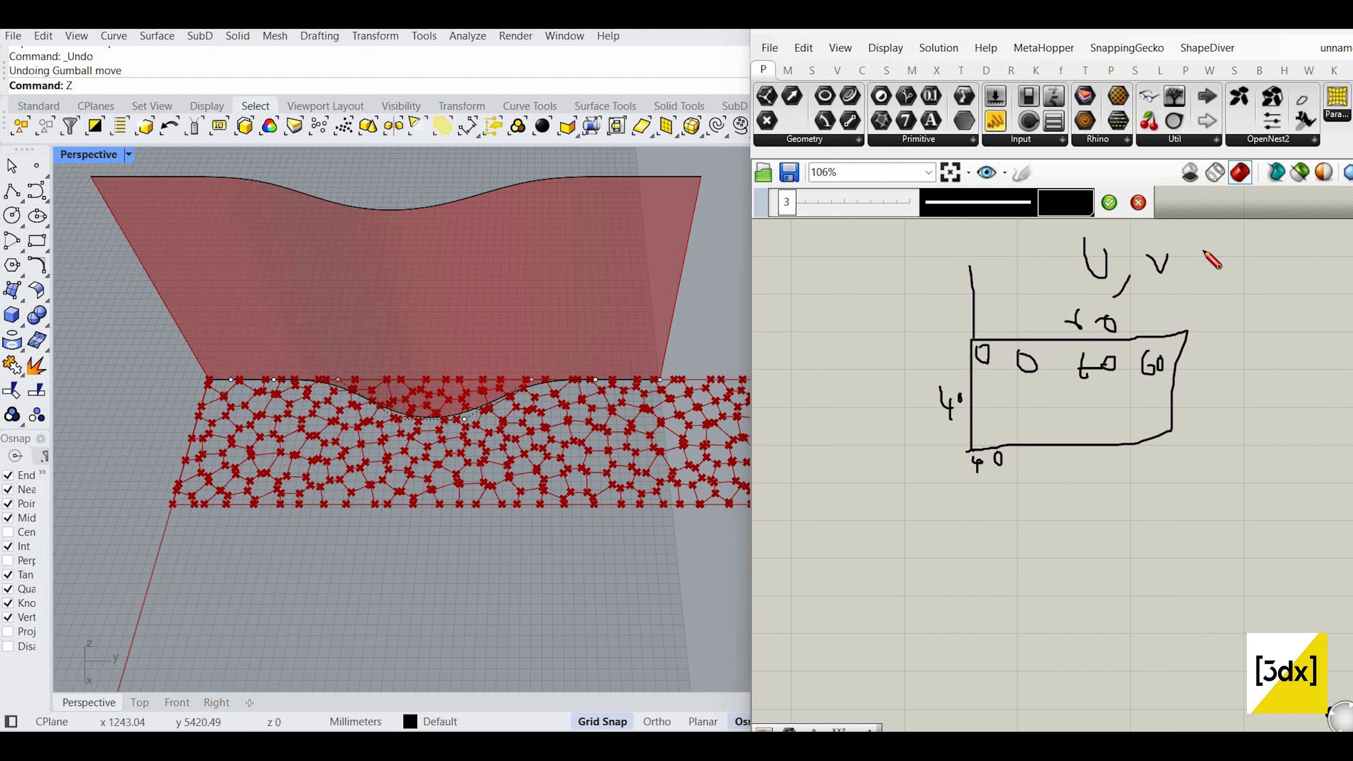
pyautogui.moveTo(1182, 246)
pyautogui.mouseDown()
pyautogui.moveTo(1166, 275)
pyautogui.moveTo(1224, 260)
pyautogui.mouseUp()
pyautogui.click(1109, 202)
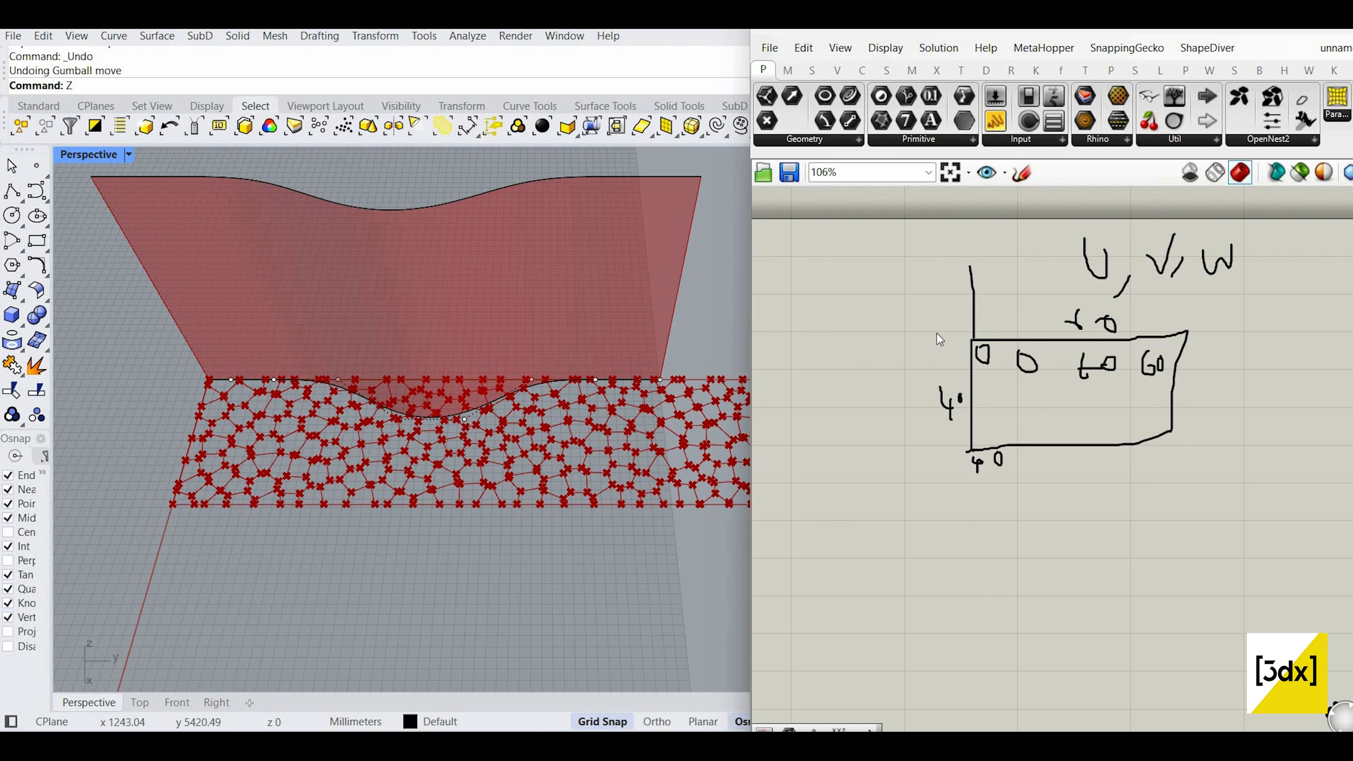
pyautogui.scroll(-3, 936, 333)
# Step: Reparameterize the Evaluate Surface 'Surface' input to a 0–1 domain
pyautogui.scroll(5, 970, 281)
pyautogui.rightClick(968, 279)
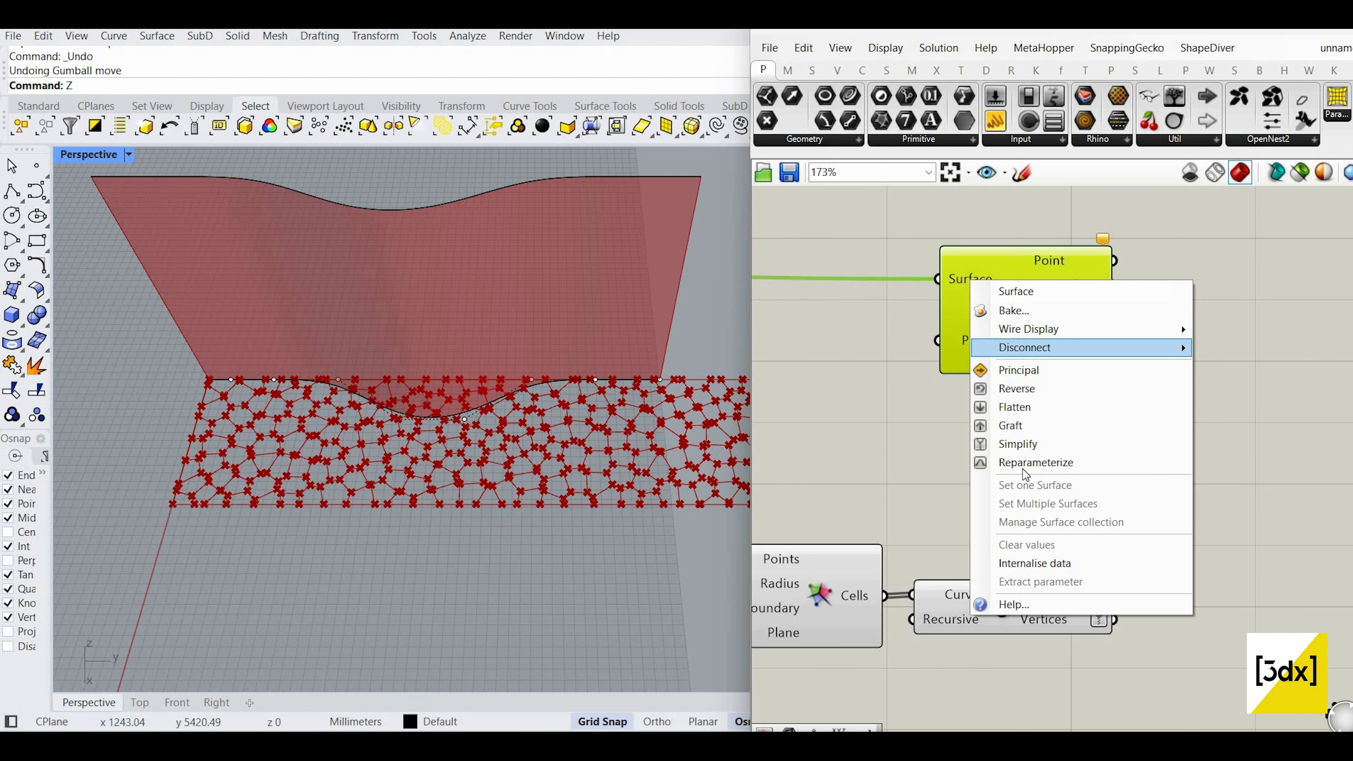
pyautogui.click(1012, 464)
pyautogui.scroll(-6, 1036, 358)
pyautogui.scroll(4, 1034, 353)
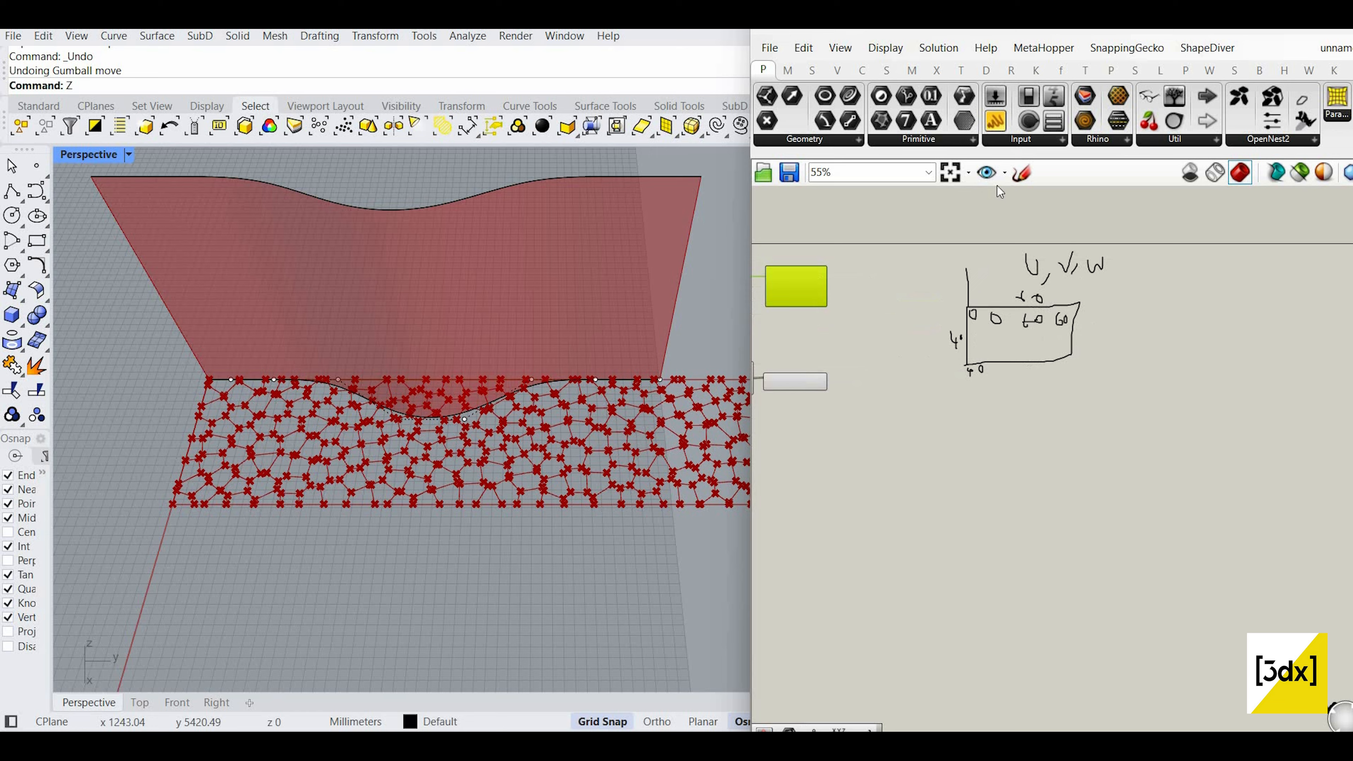
# Step: Sketch a second rectangle below the first note and mark a point on its edge
pyautogui.click(1021, 172)
pyautogui.moveTo(928, 502)
pyautogui.mouseDown()
pyautogui.moveTo(1114, 429)
pyautogui.moveTo(1025, 507)
pyautogui.moveTo(927, 508)
pyautogui.mouseUp()
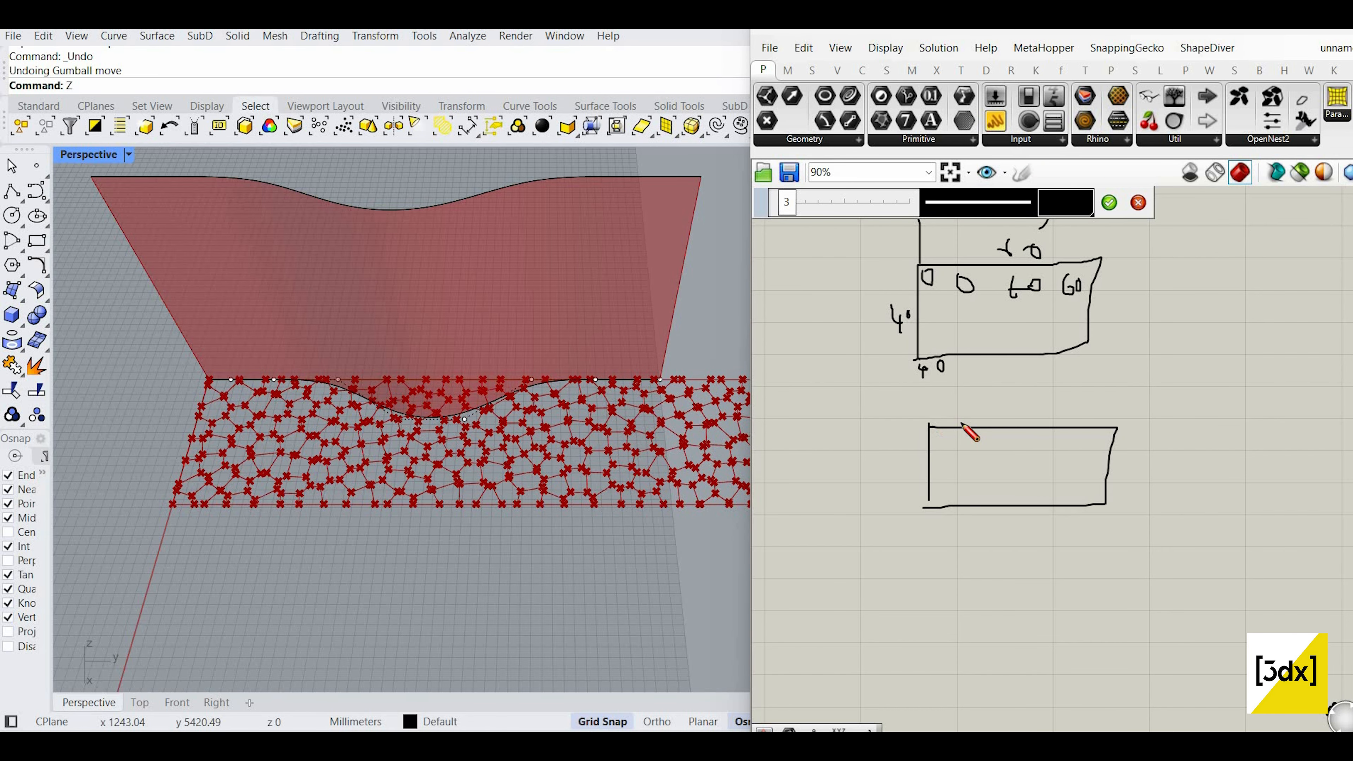
pyautogui.scroll(3, 960, 422)
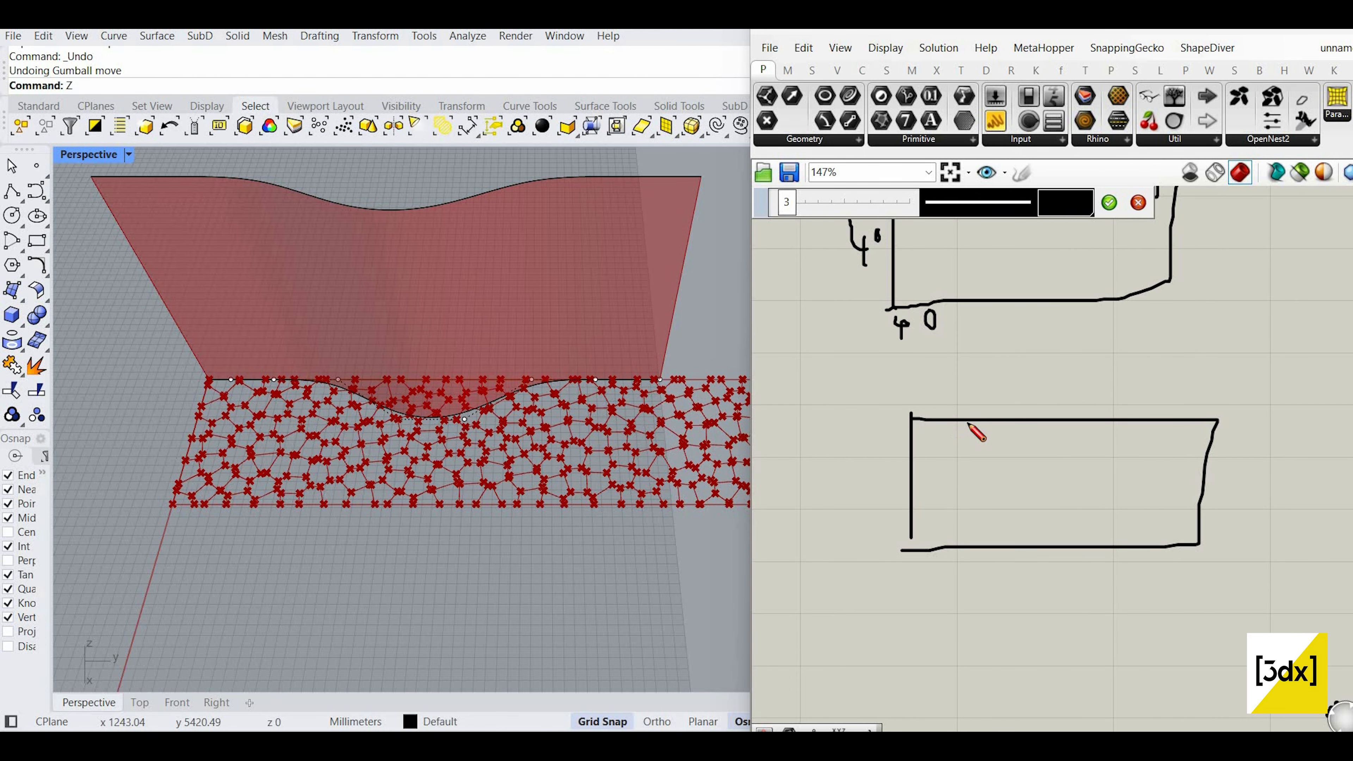
pyautogui.scroll(-2, 967, 439)
pyautogui.moveTo(960, 422)
pyautogui.mouseDown()
pyautogui.moveTo(951, 484)
pyautogui.moveTo(959, 440)
pyautogui.mouseUp()
pyautogui.scroll(2, 969, 441)
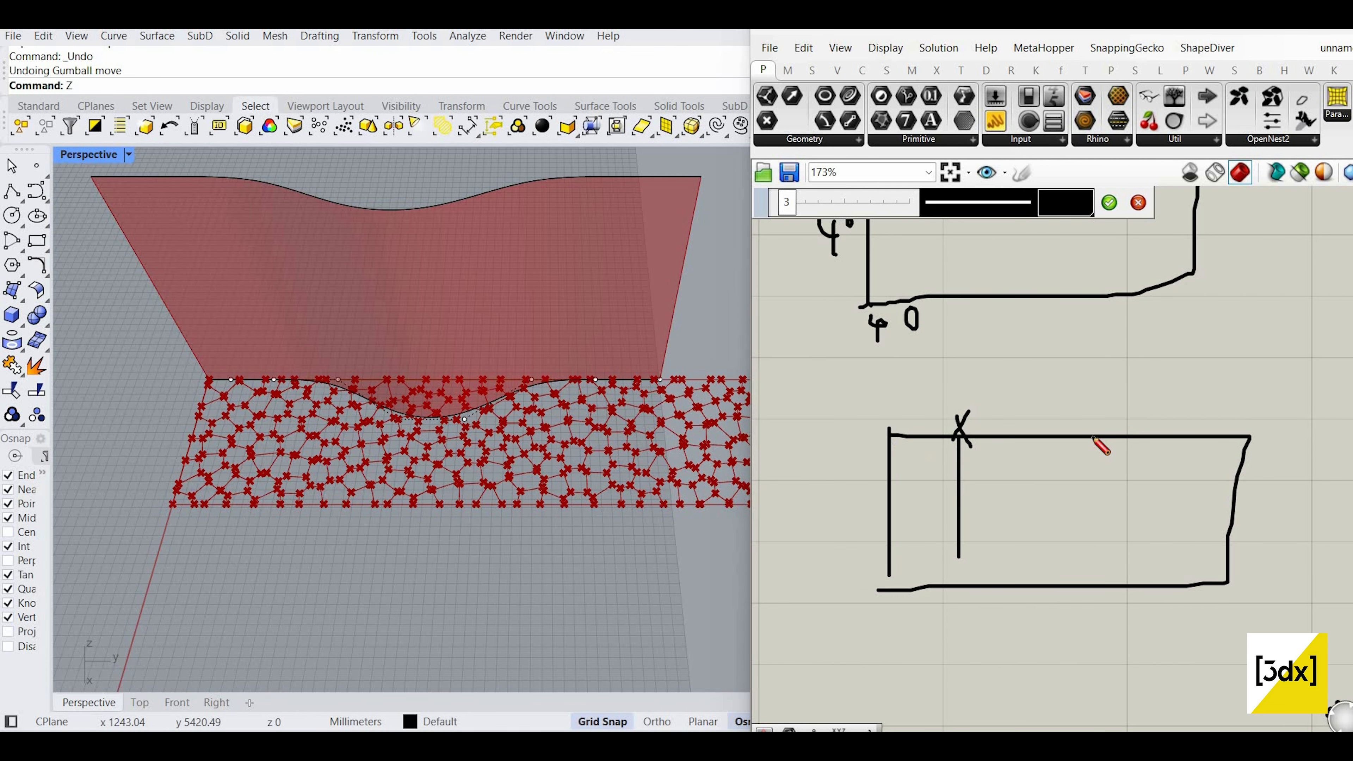
pyautogui.scroll(2, 938, 468)
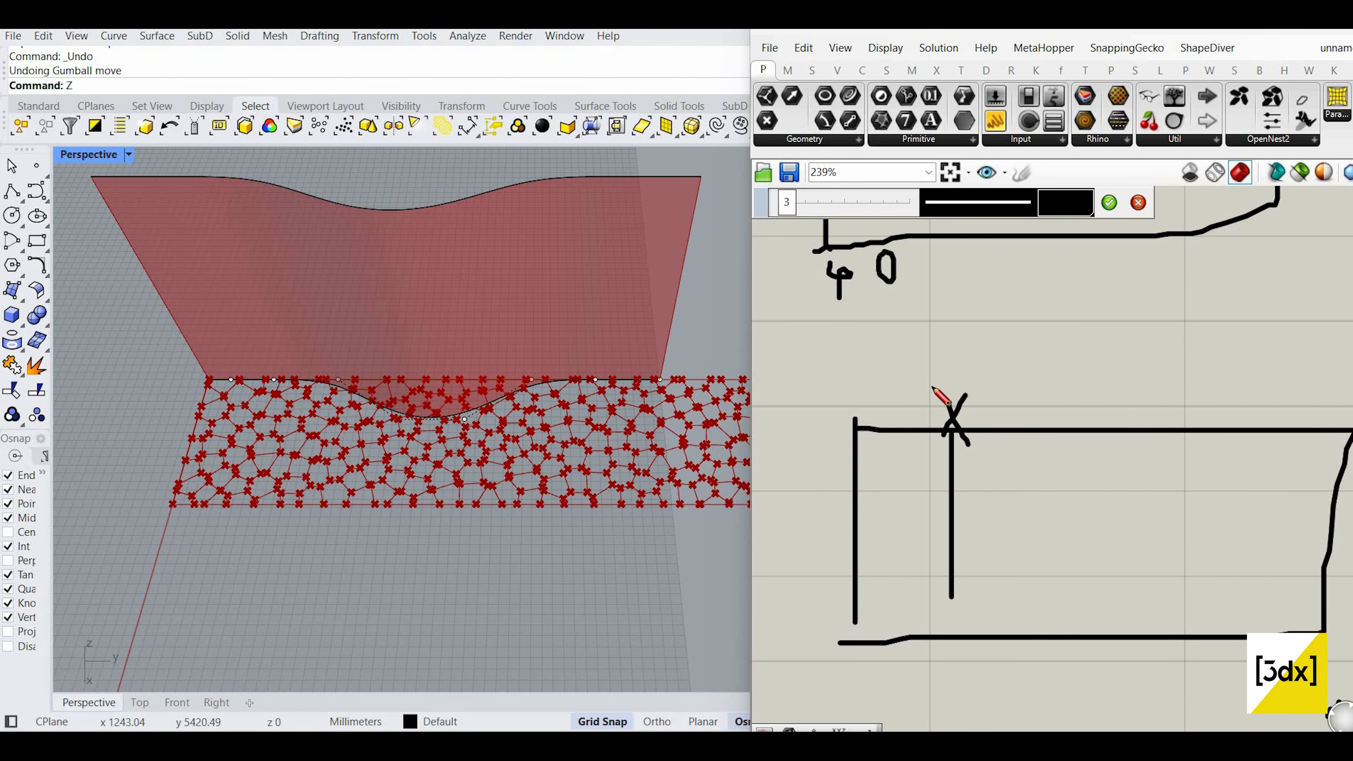
# Step: Write '0 to 1' above the box and mark its corner with an X labelled 0.1
pyautogui.click(985, 356)
pyautogui.moveTo(953, 369); pyautogui.dragTo(985, 392)
pyautogui.moveTo(977, 378); pyautogui.dragTo(999, 380)
pyautogui.moveTo(1011, 371)
pyautogui.mouseDown()
pyautogui.moveTo(1011, 384)
pyautogui.moveTo(1010, 370)
pyautogui.moveTo(1053, 395)
pyautogui.mouseUp()
pyautogui.moveTo(1072, 366)
pyautogui.mouseDown()
pyautogui.moveTo(1077, 377)
pyautogui.moveTo(1065, 363)
pyautogui.mouseUp()
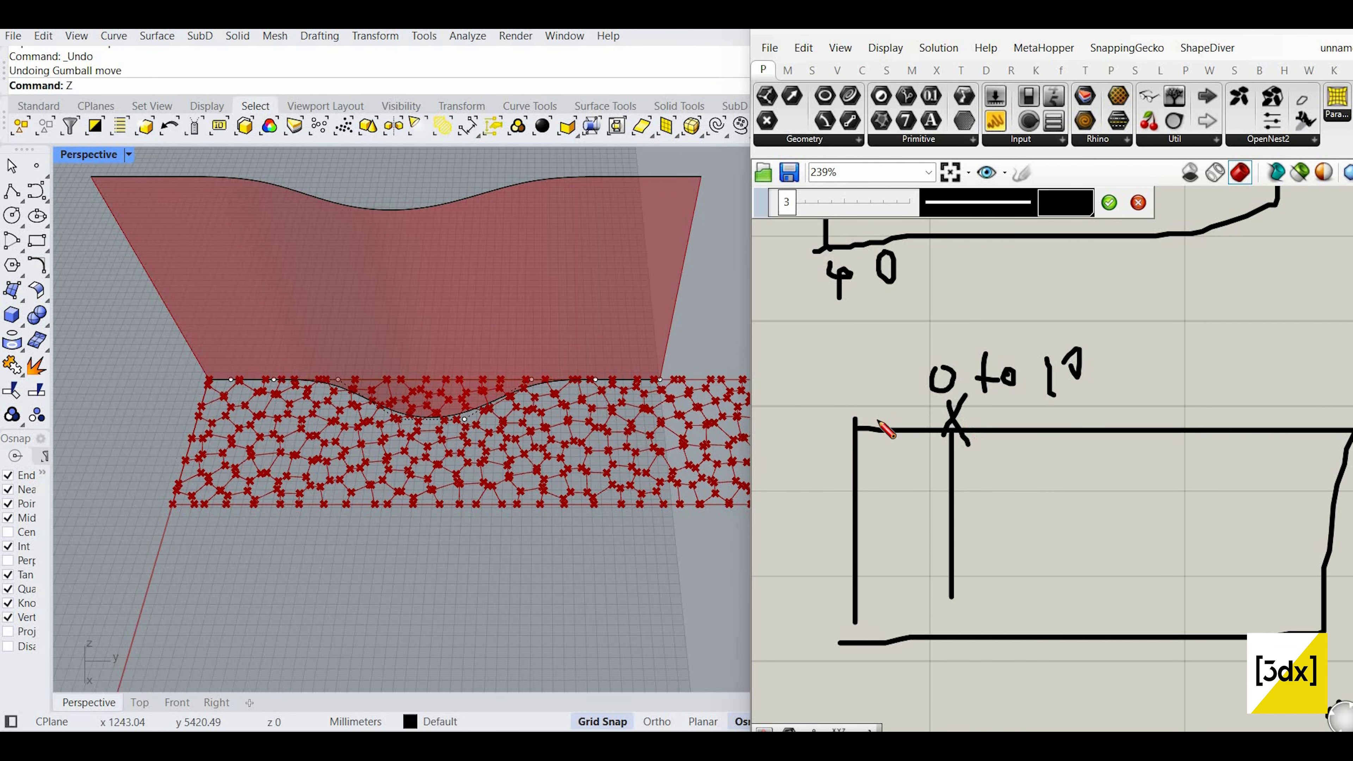
pyautogui.moveTo(846, 412); pyautogui.dragTo(869, 430)
pyautogui.moveTo(857, 412); pyautogui.dragTo(841, 441)
pyautogui.moveTo(859, 385); pyautogui.dragTo(902, 404)
pyautogui.click(887, 400)
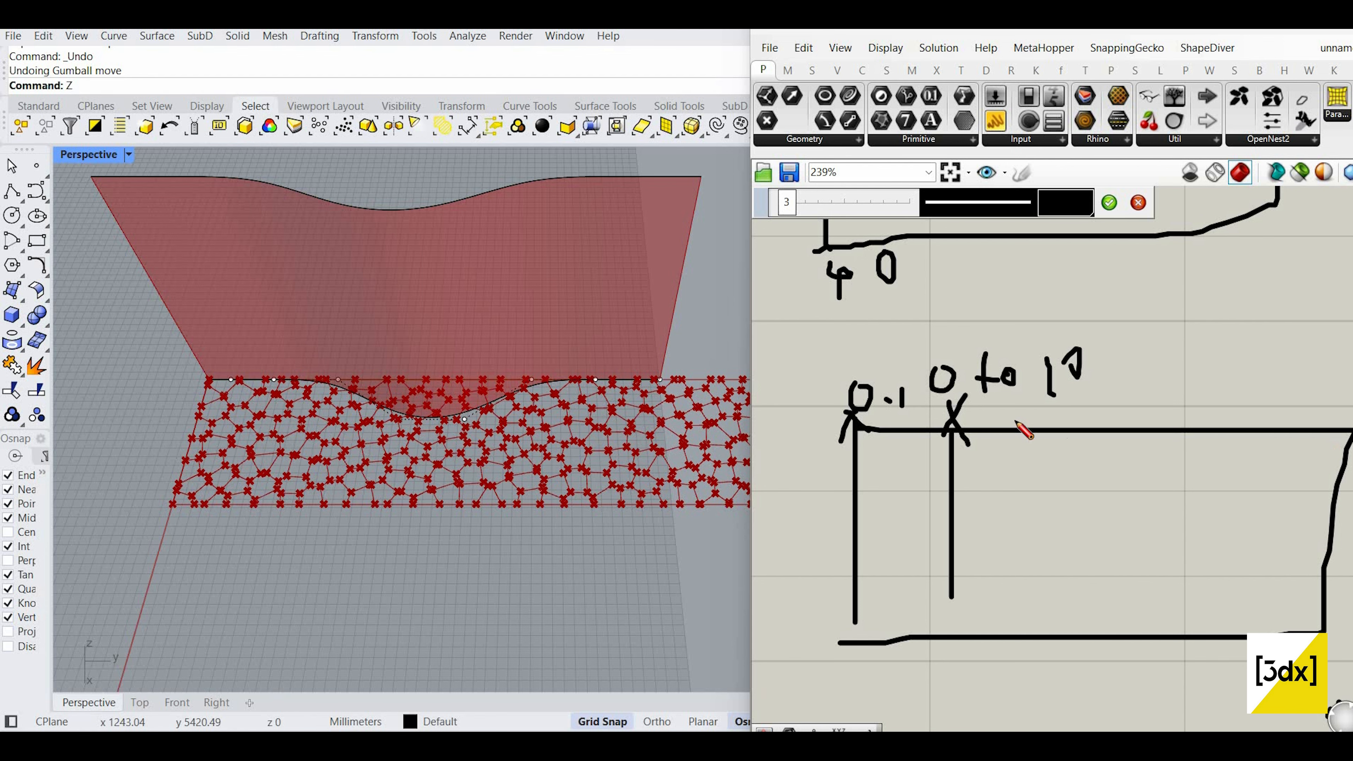
# Step: Sketch an oval stroke and write '0.5 – 0 to 30' below the box
pyautogui.scroll(-2, 1016, 422)
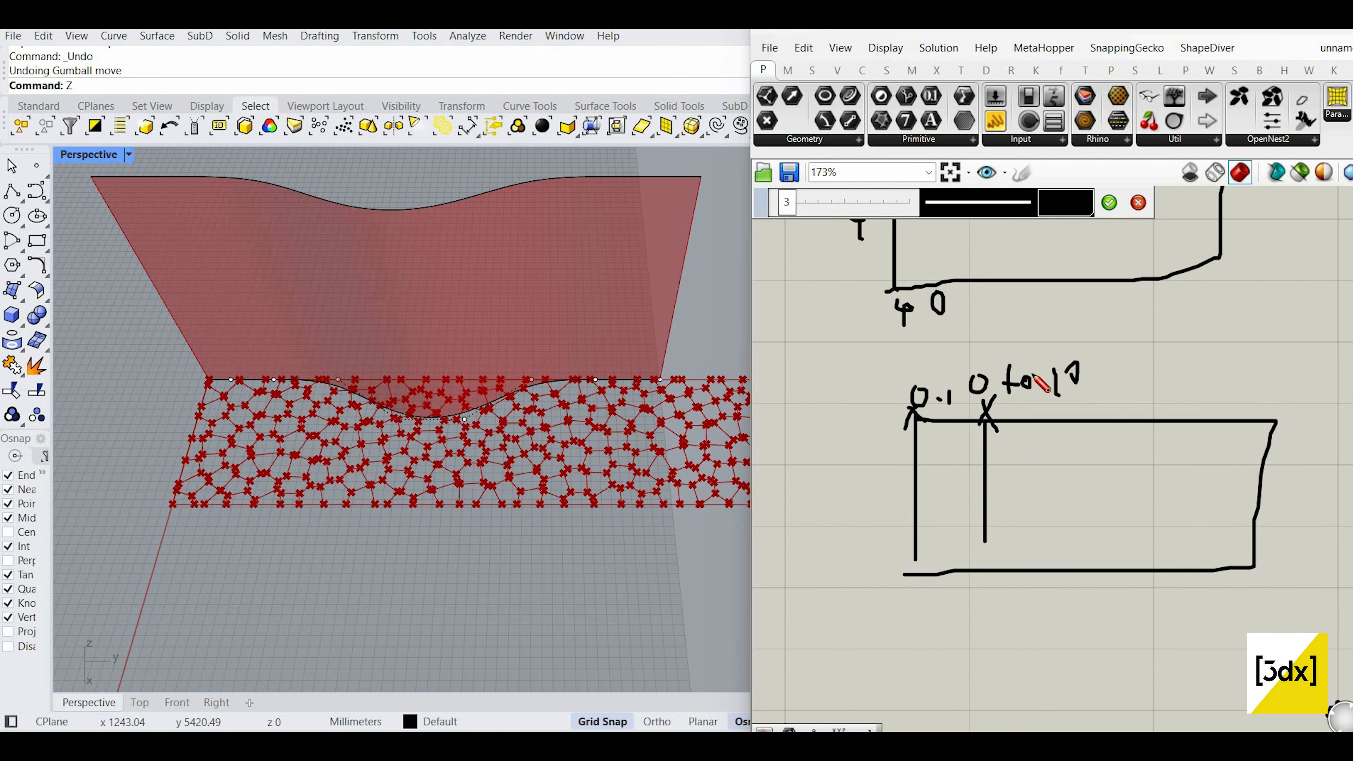
pyautogui.scroll(-3, 1033, 376)
pyautogui.scroll(2, 949, 385)
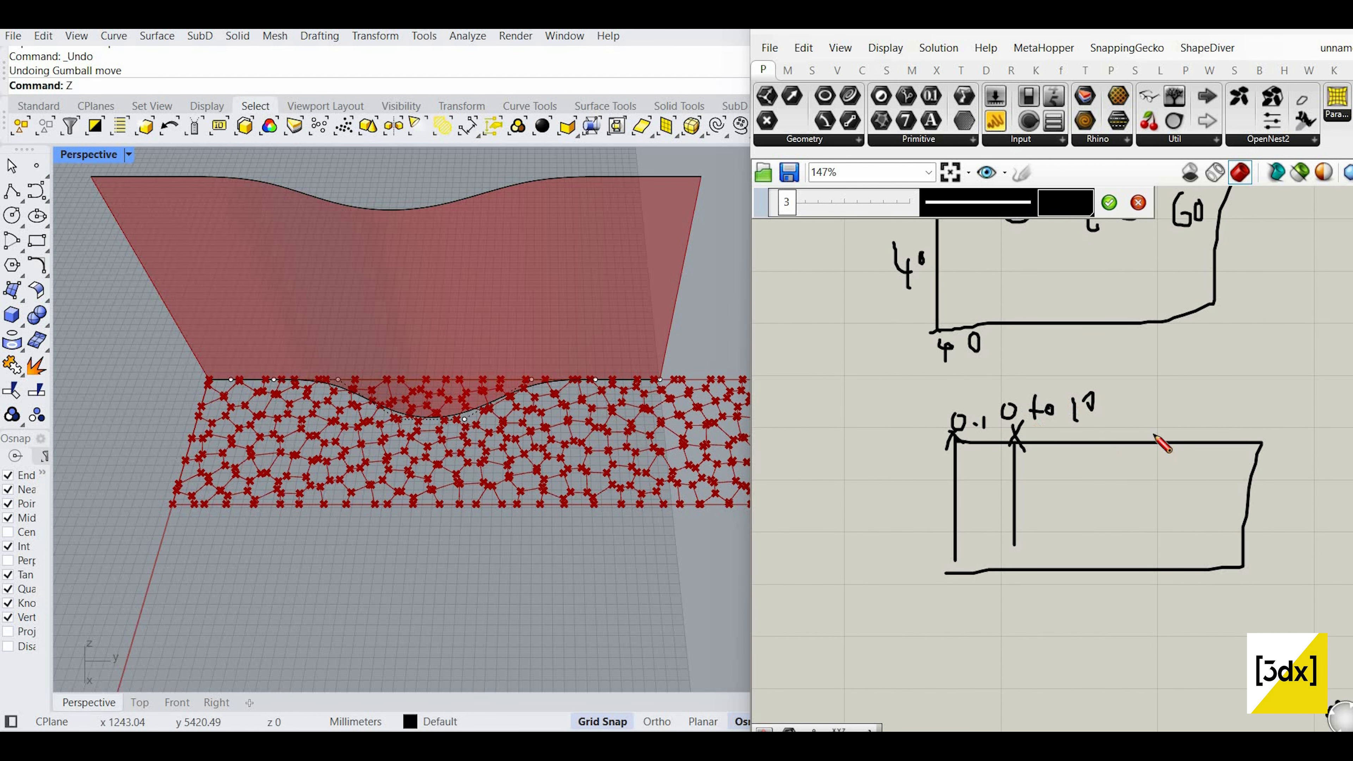
pyautogui.moveTo(1259, 358); pyautogui.dragTo(1253, 426)
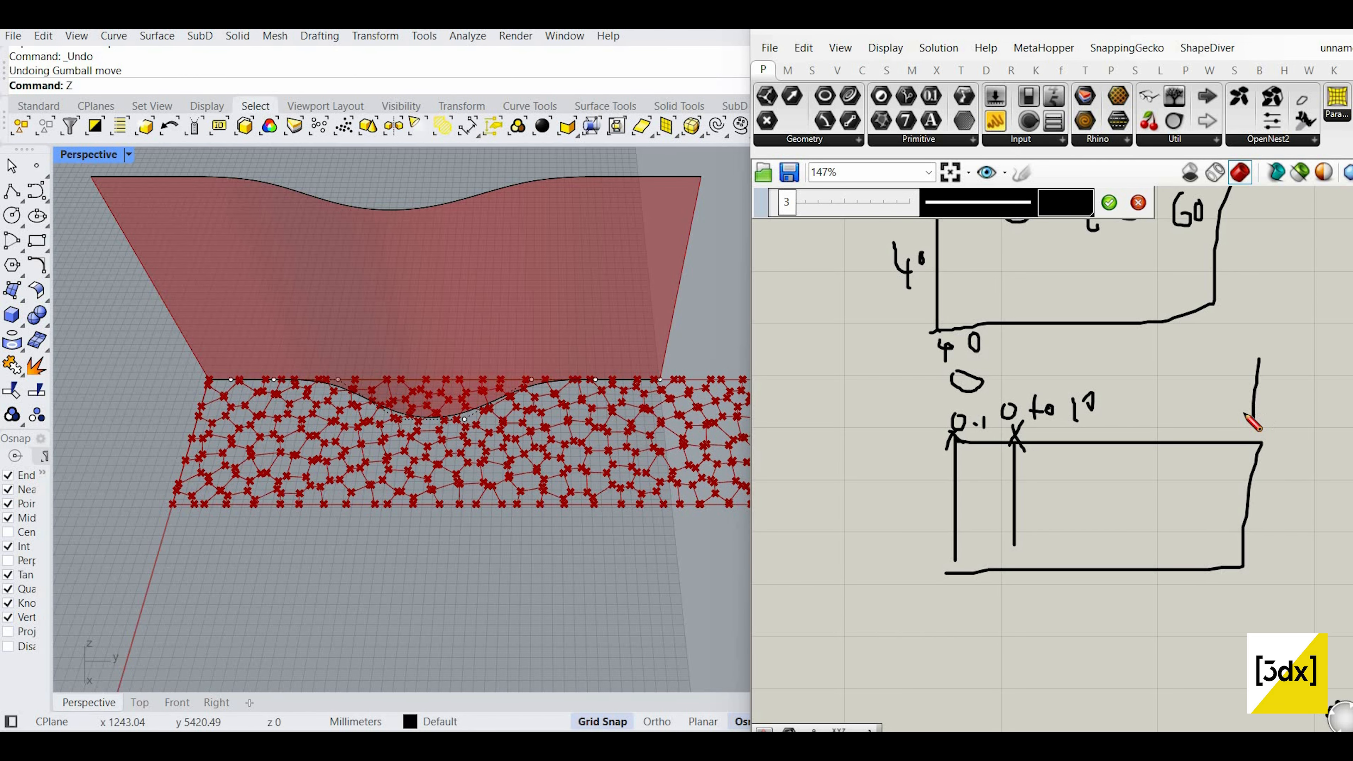
pyautogui.scroll(3, 1089, 422)
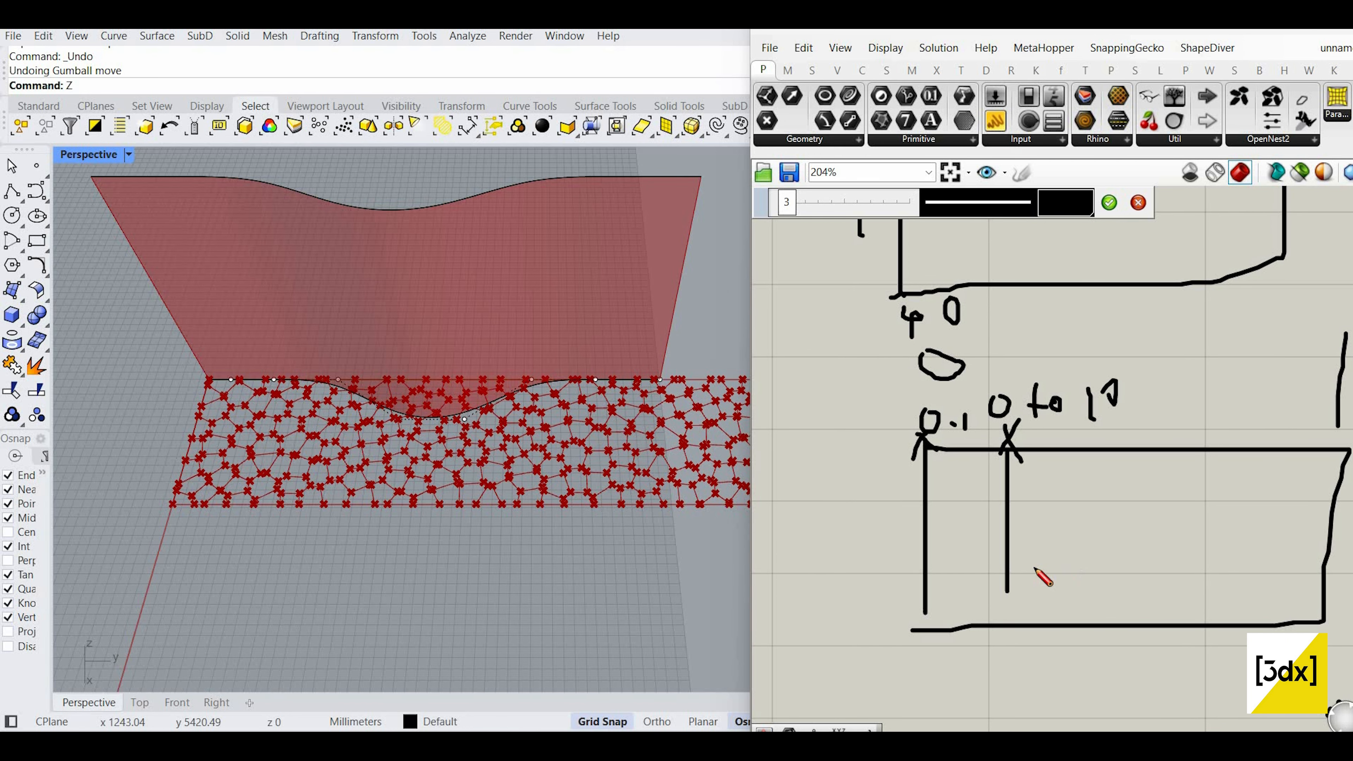
pyautogui.scroll(-2, 1036, 569)
pyautogui.moveTo(1074, 534); pyautogui.dragTo(1047, 539)
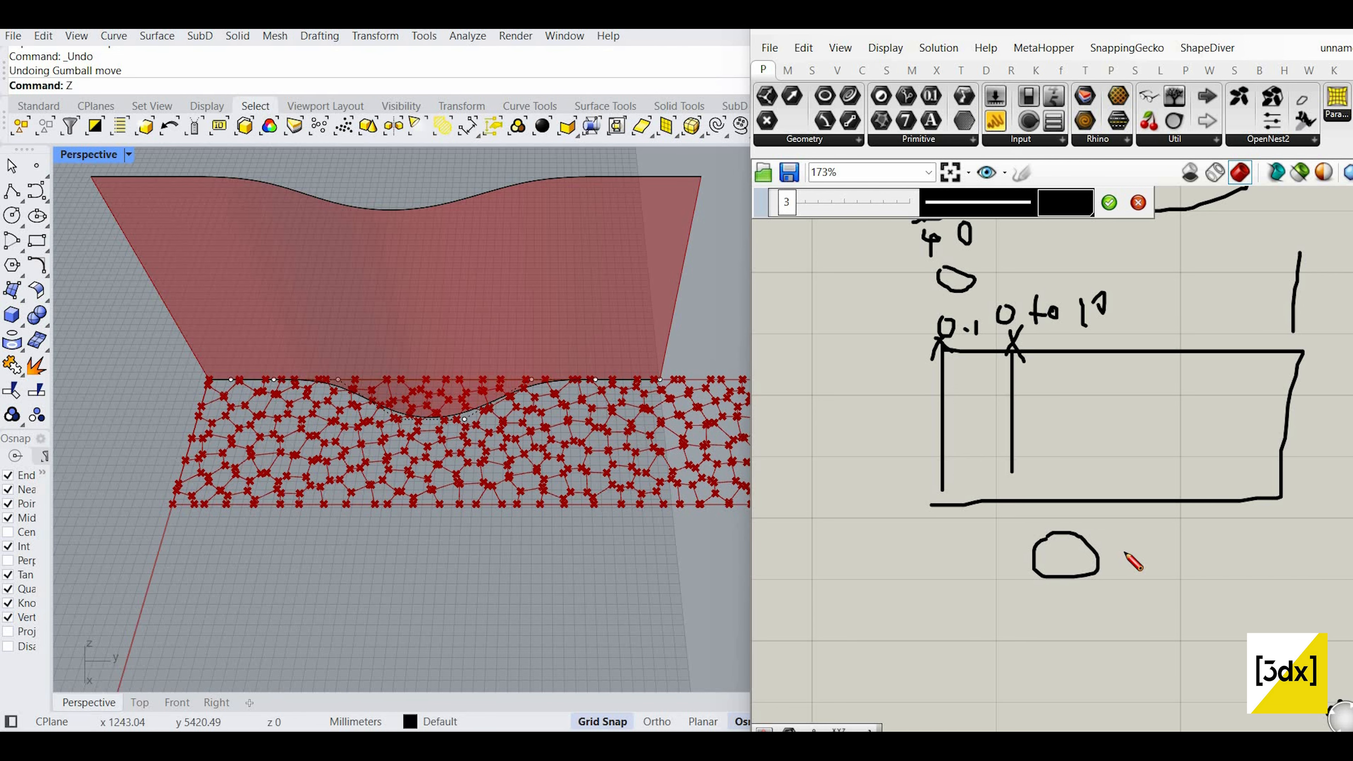
pyautogui.moveTo(1161, 536)
pyautogui.mouseDown()
pyautogui.moveTo(1151, 557)
pyautogui.moveTo(1172, 533)
pyautogui.moveTo(1256, 558)
pyautogui.moveTo(1277, 541)
pyautogui.moveTo(1284, 569)
pyautogui.moveTo(1306, 560)
pyautogui.mouseUp()
pyautogui.scroll(-2, 1185, 555)
pyautogui.click(1267, 540)
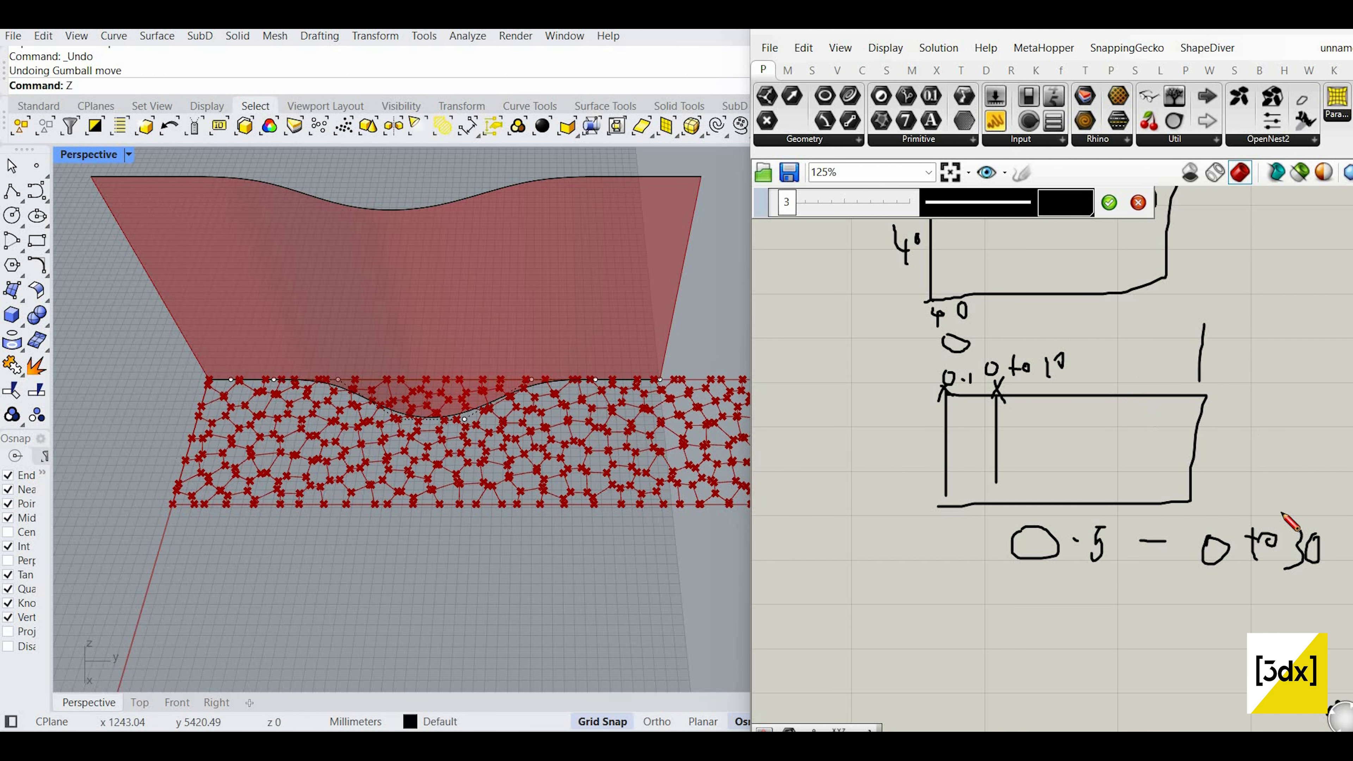
# Step: Add a '0 to 1' note beneath and commit the sketch
pyautogui.scroll(-1, 1033, 547)
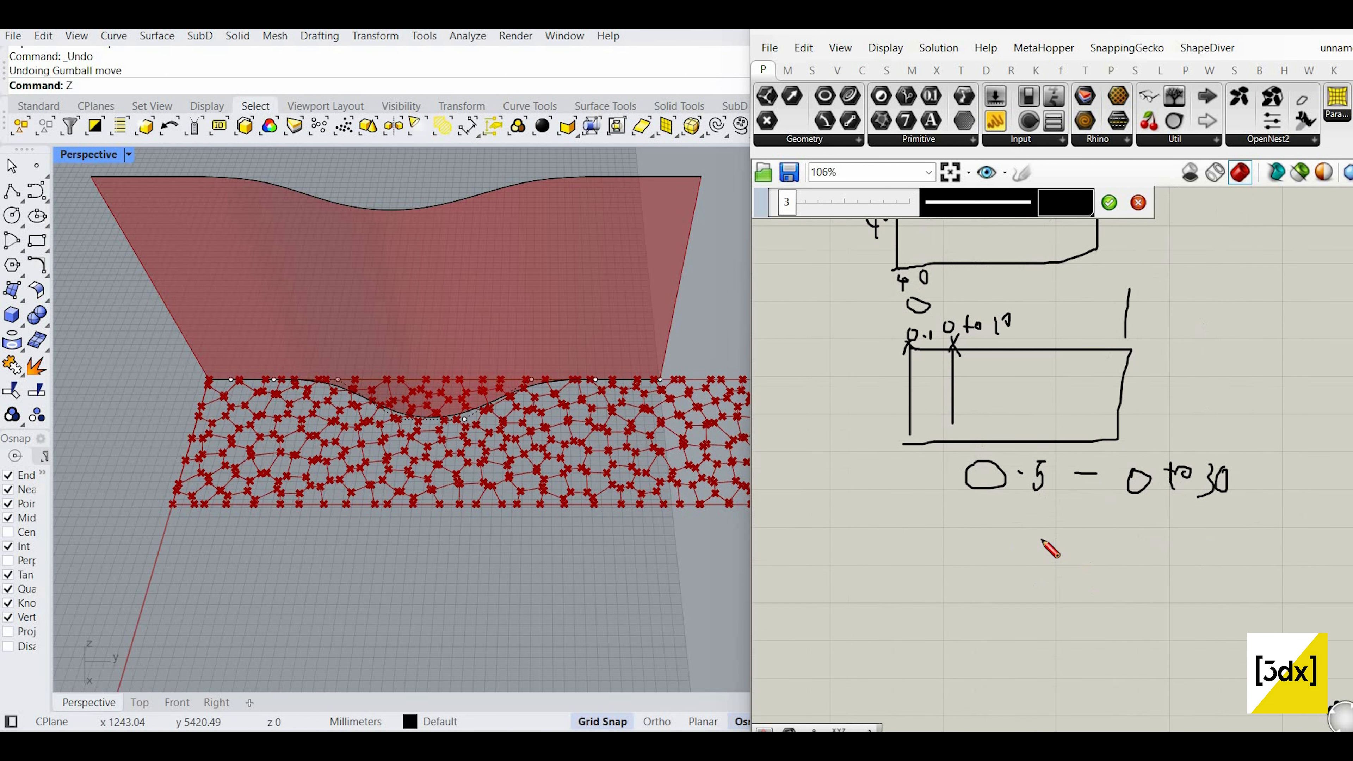
pyautogui.moveTo(1024, 522); pyautogui.dragTo(1042, 540)
pyautogui.moveTo(1182, 540)
pyautogui.mouseDown()
pyautogui.moveTo(1188, 588)
pyautogui.moveTo(1208, 552)
pyautogui.moveTo(1256, 607)
pyautogui.mouseUp()
pyautogui.scroll(-3, 1122, 211)
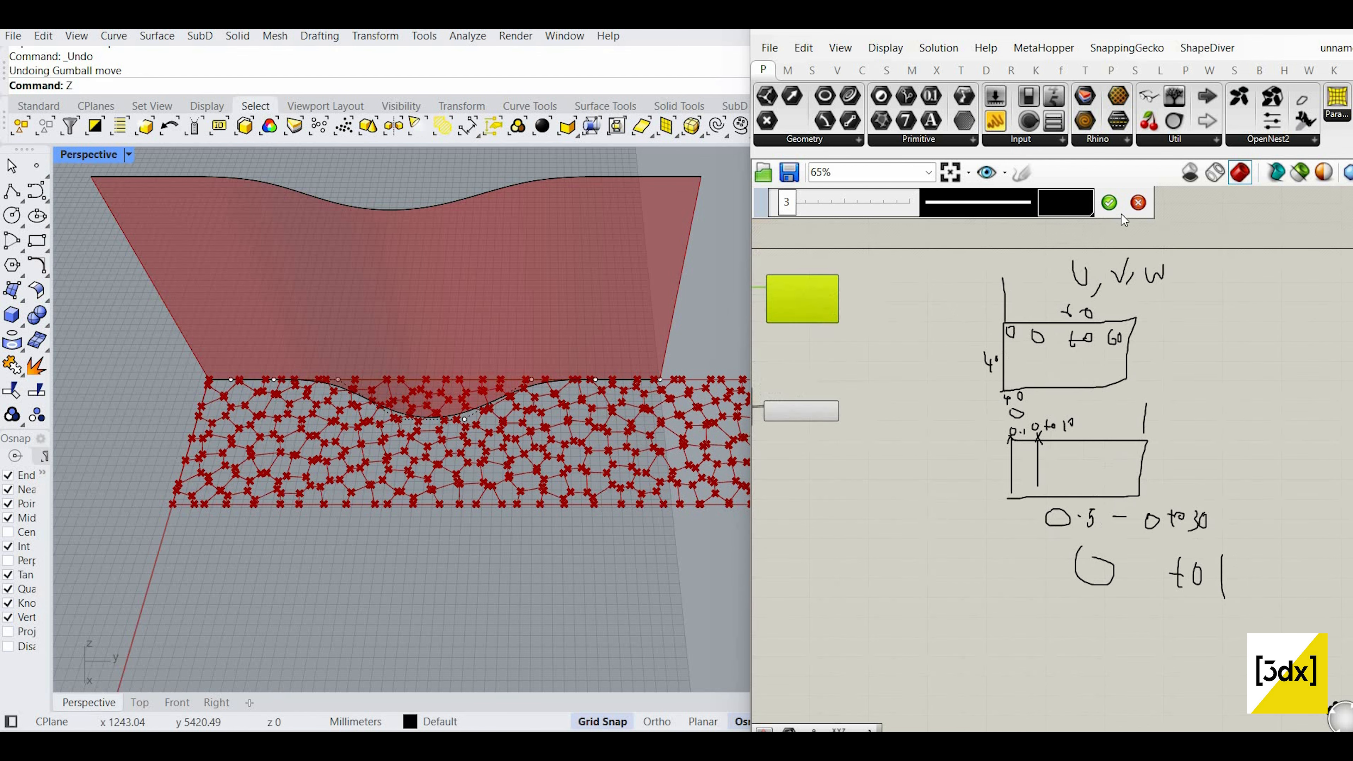
pyautogui.click(1118, 211)
pyautogui.scroll(-2, 1279, 615)
pyautogui.click(1117, 407)
# Step: Window-select the whole sketch annotation and dismiss a stray component search
pyautogui.moveTo(1284, 620); pyautogui.dragTo(1013, 323)
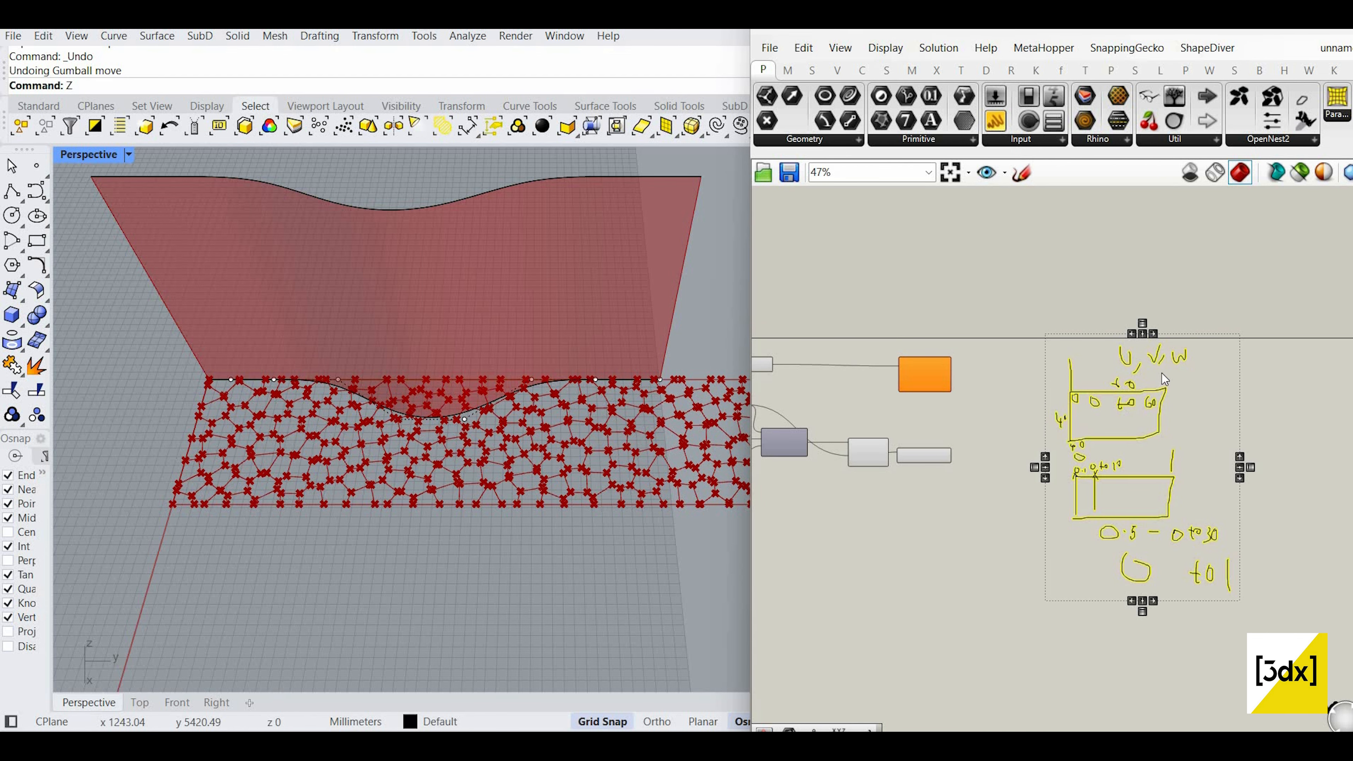
pyautogui.scroll(4, 956, 471)
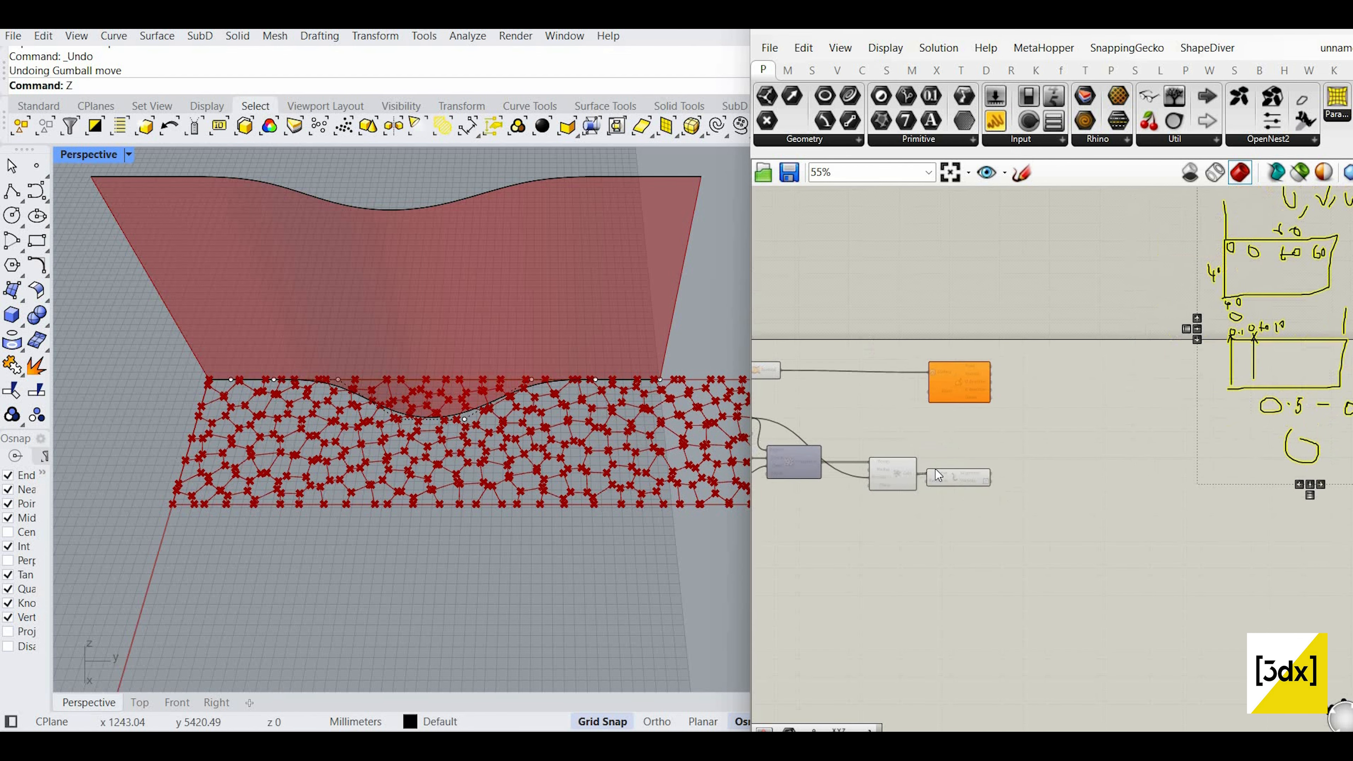
pyautogui.scroll(2, 945, 475)
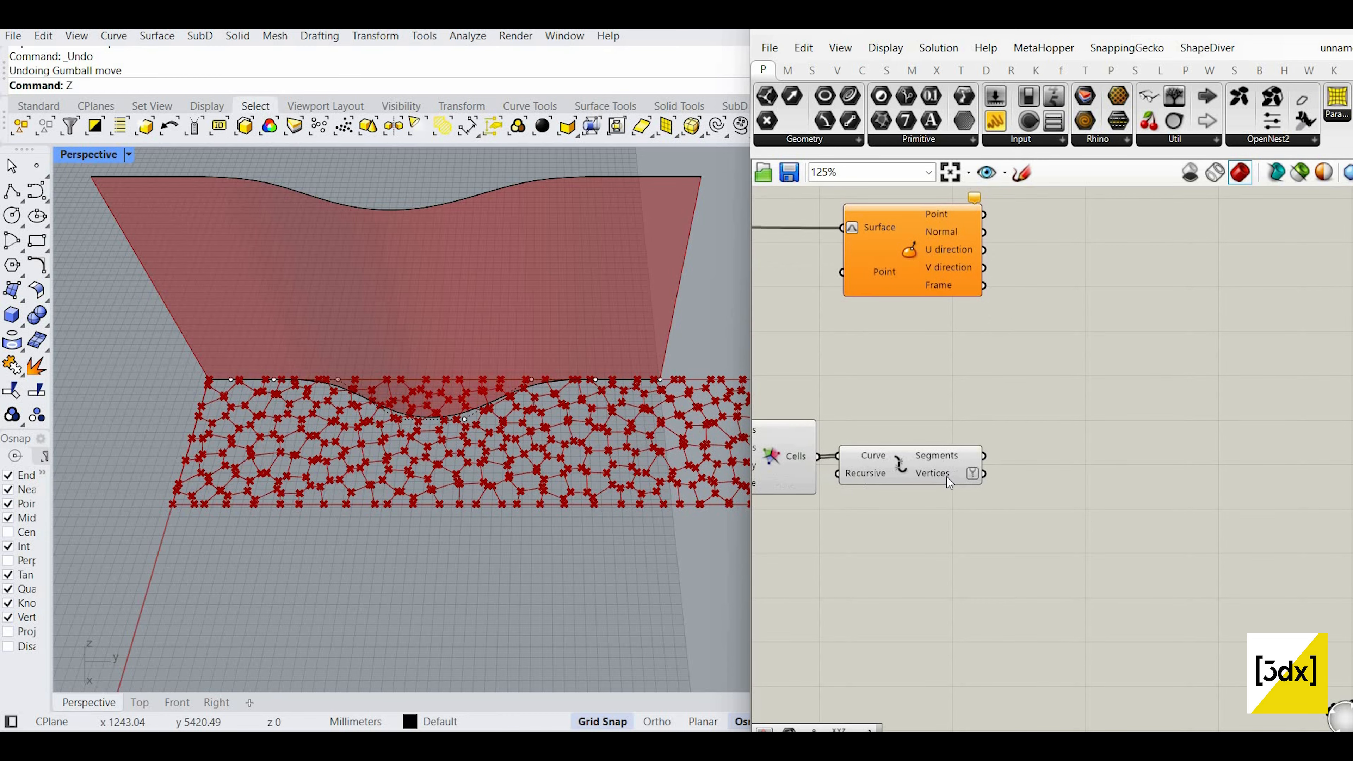
pyautogui.scroll(2, 1077, 511)
pyautogui.doubleClick(1077, 510)
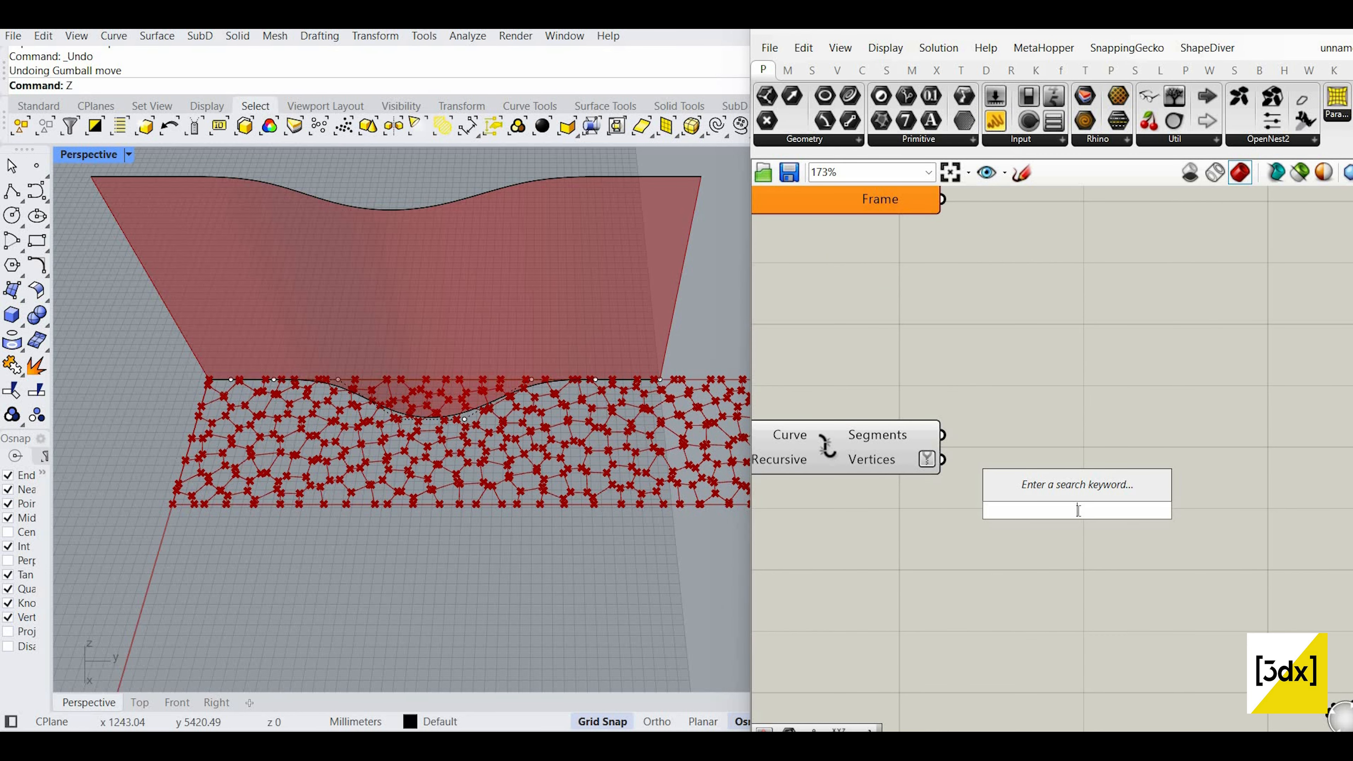
pyautogui.write('r')
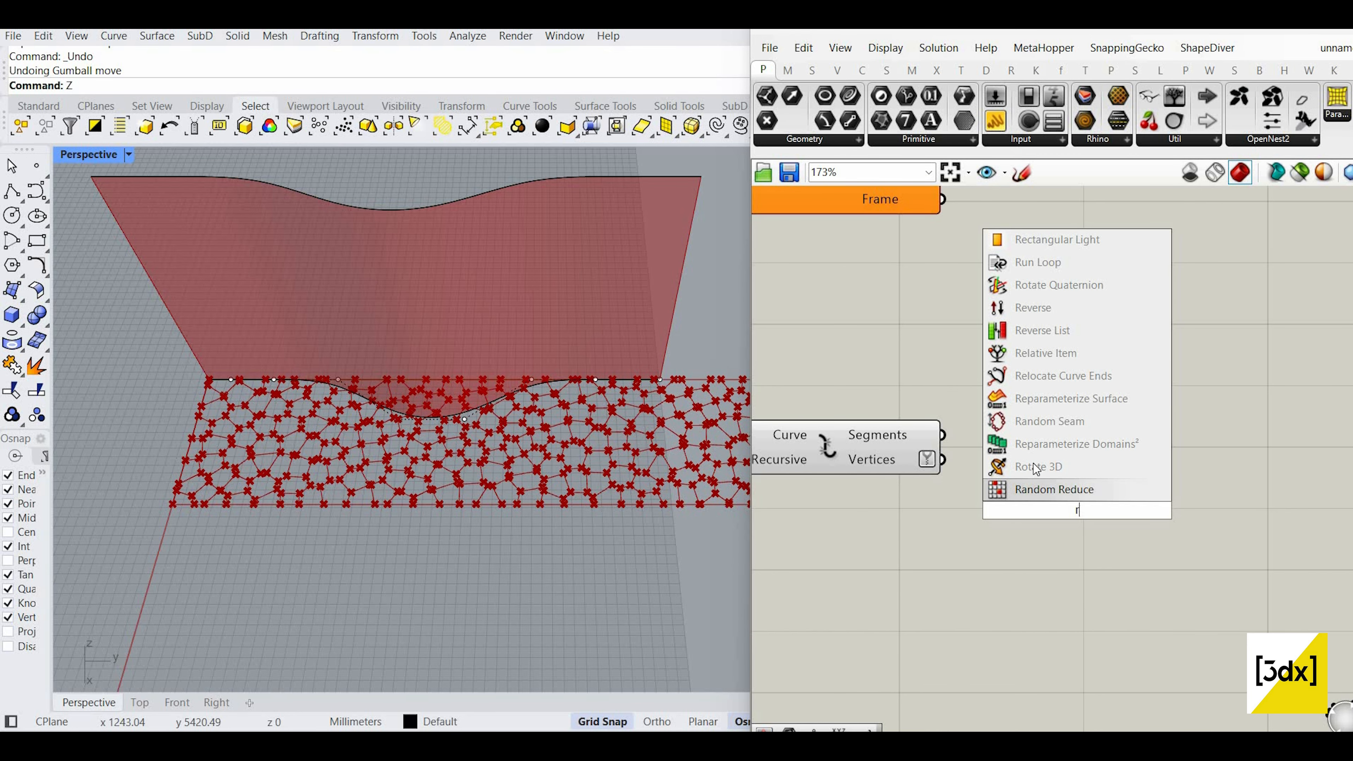
pyautogui.press('Escape')
# Step: Search the canvas for 'deconstr' to add Deconstruct, after cancelling a Bounds search
pyautogui.scroll(-3, 1057, 492)
pyautogui.scroll(2, 1054, 506)
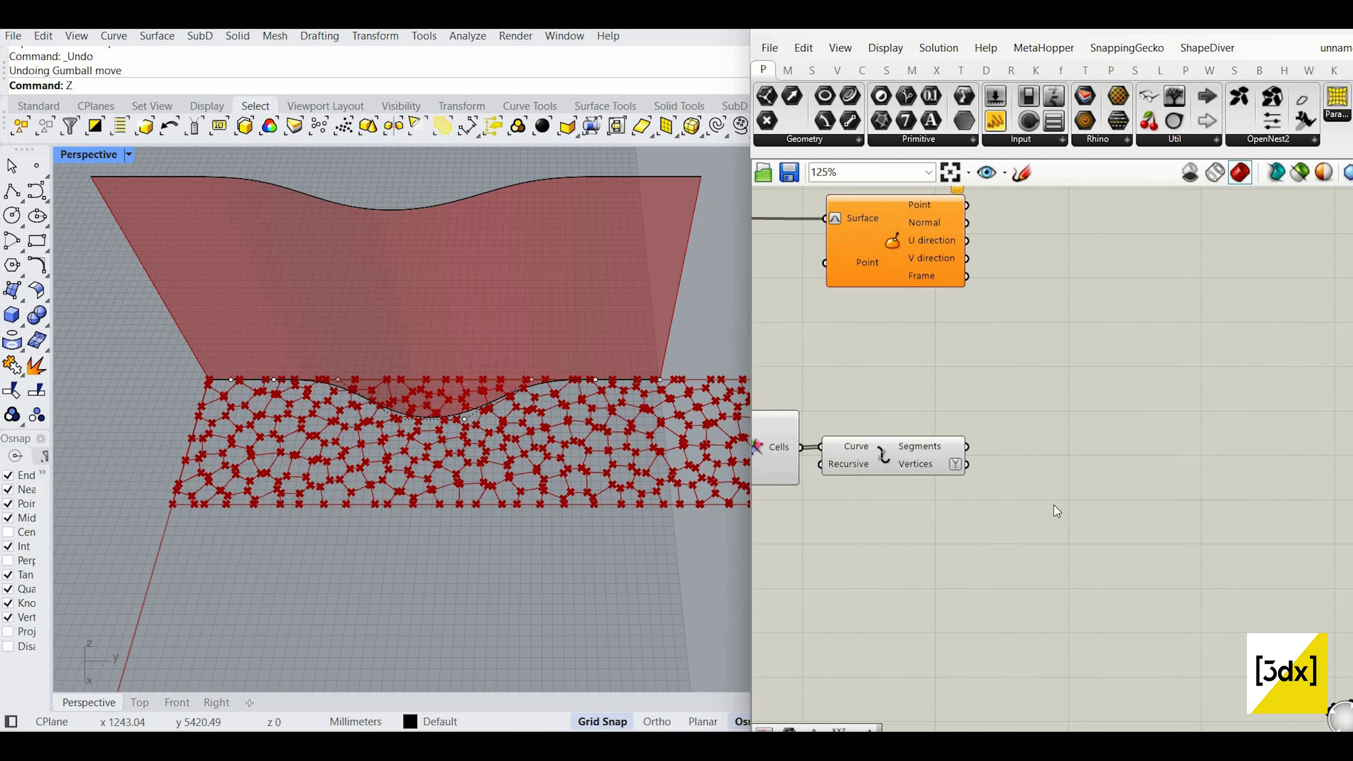
pyautogui.doubleClick(1055, 505)
pyautogui.write('boun')
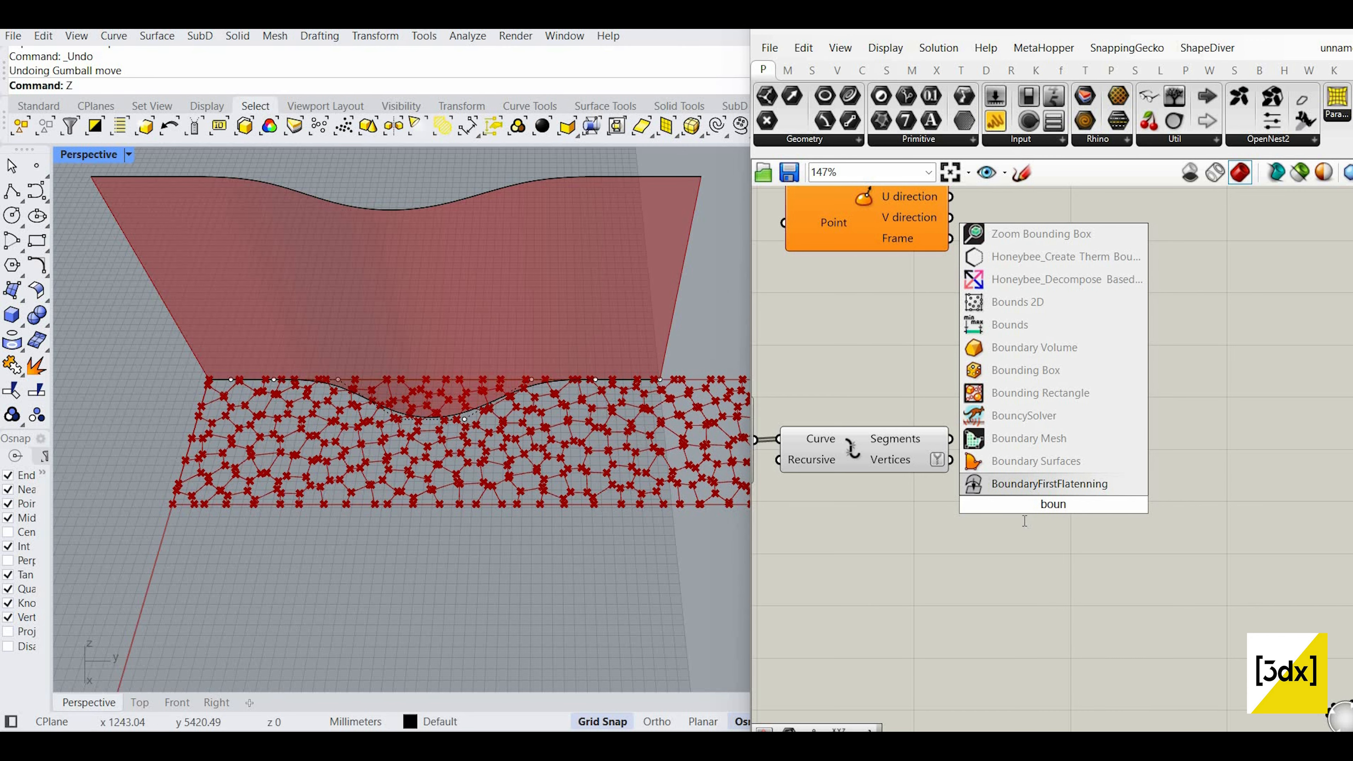
pyautogui.press('Escape')
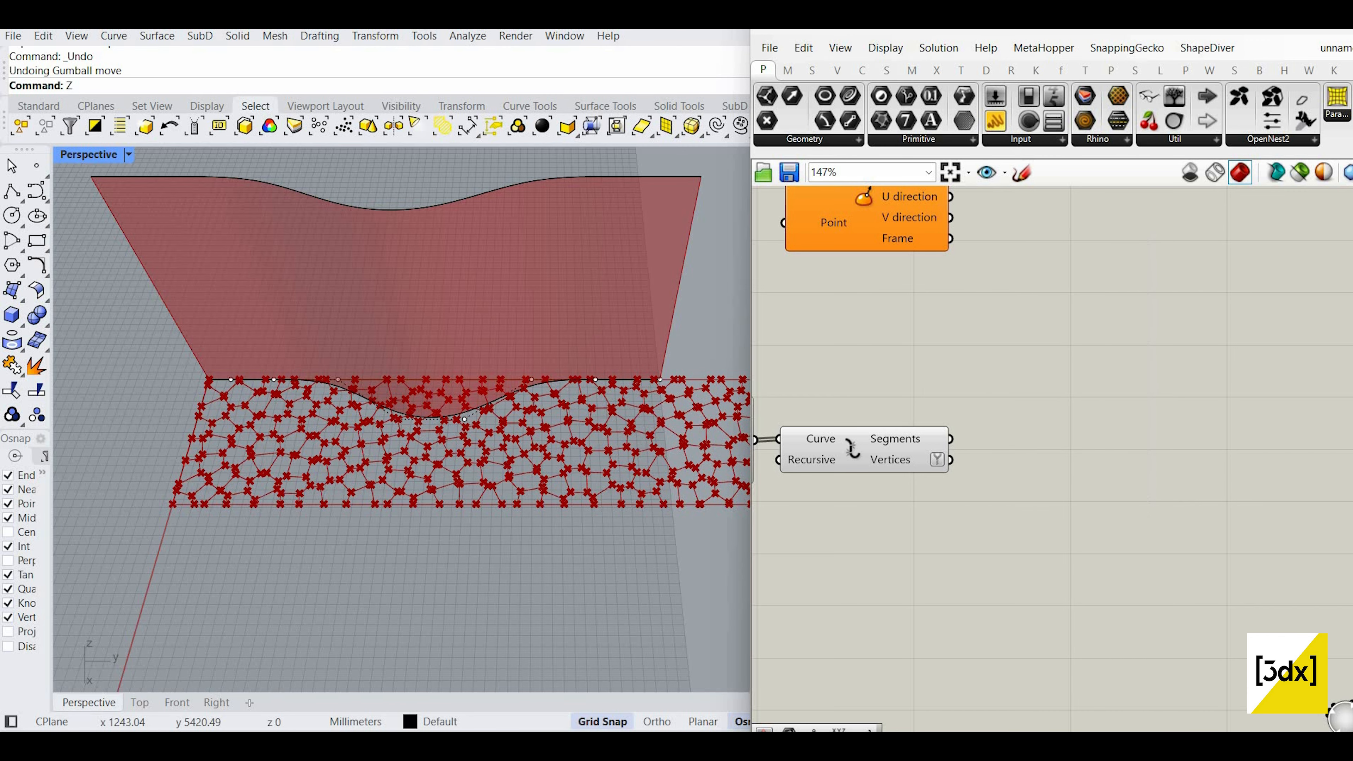
pyautogui.doubleClick(1023, 521)
pyautogui.write('deconstr')
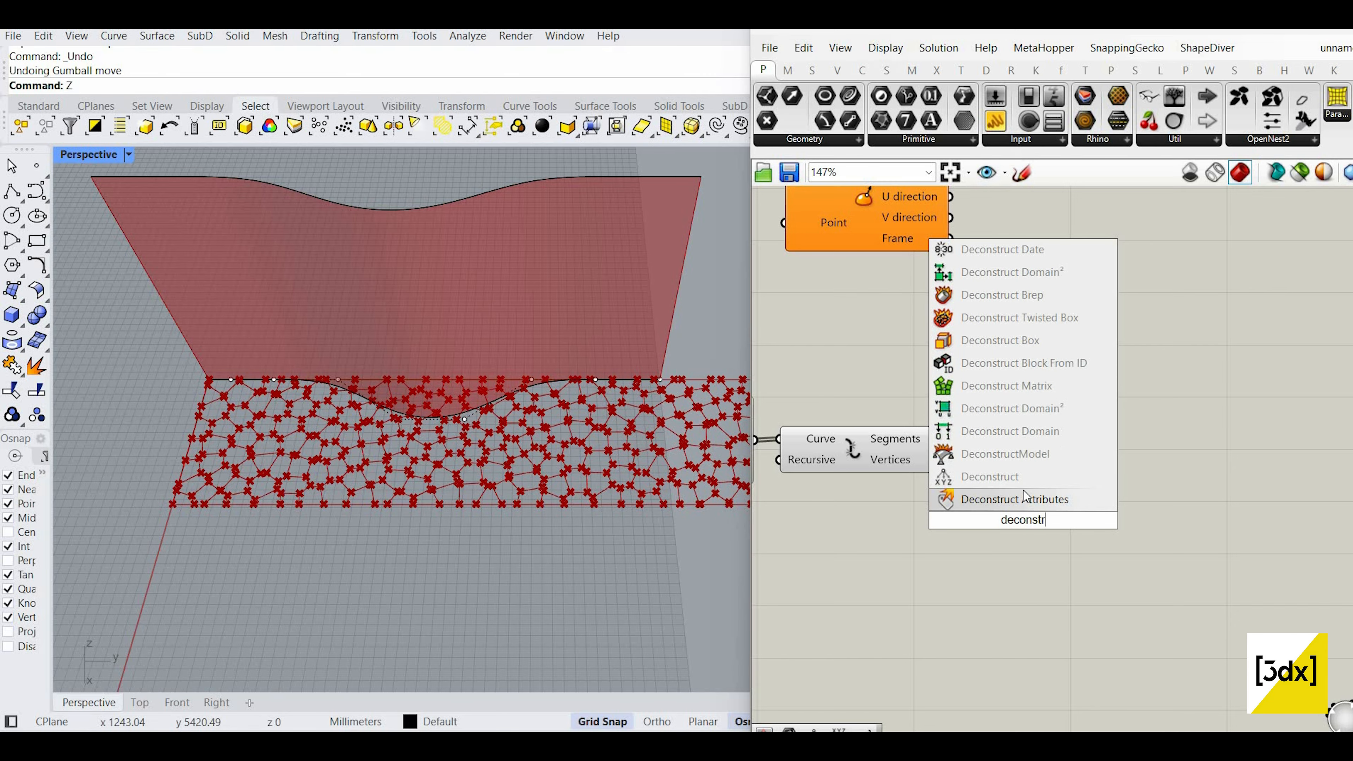
# Step: Insert a Deconstruct Point component fed by the Voronoi vertices
pyautogui.click(986, 477)
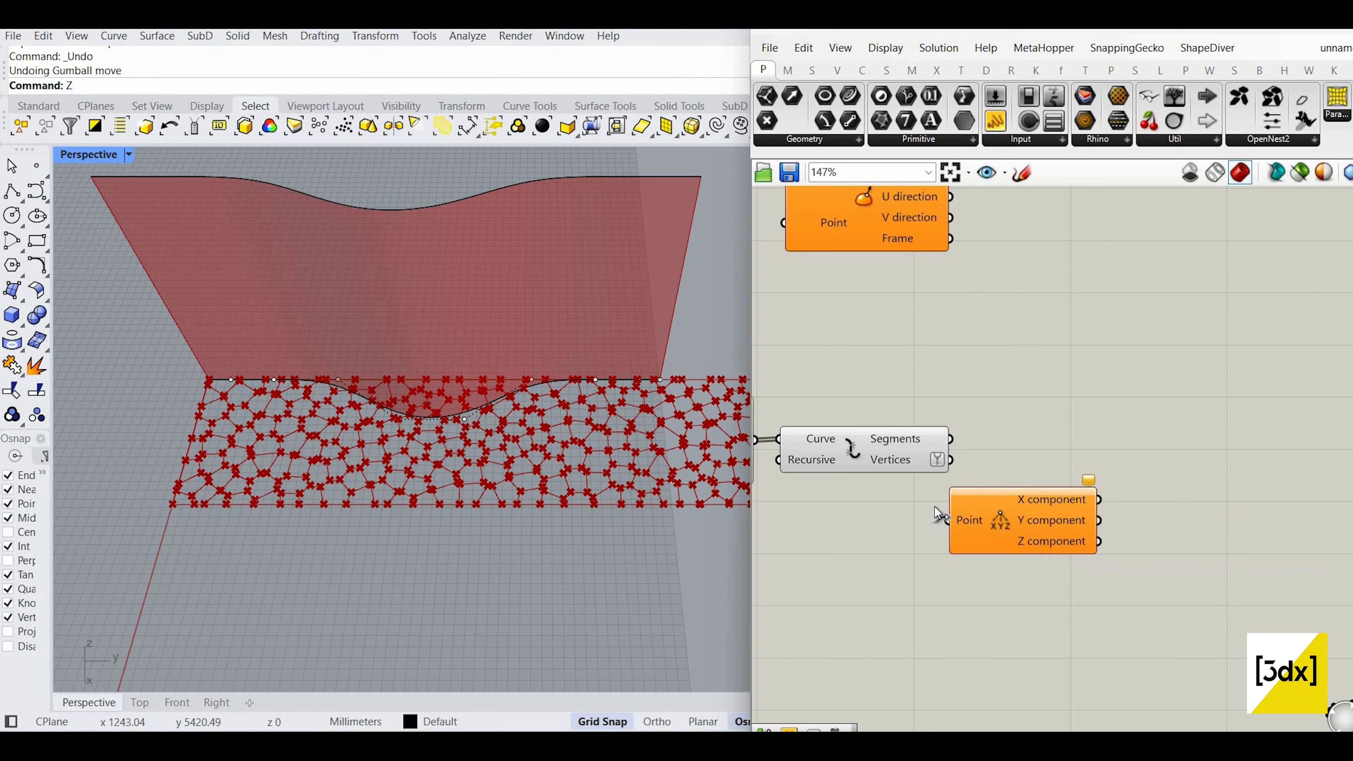
pyautogui.scroll(2, 979, 474)
pyautogui.moveTo(939, 454); pyautogui.dragTo(933, 537)
pyautogui.click(1004, 536)
pyautogui.scroll(-4, 1004, 536)
pyautogui.scroll(4, 1225, 567)
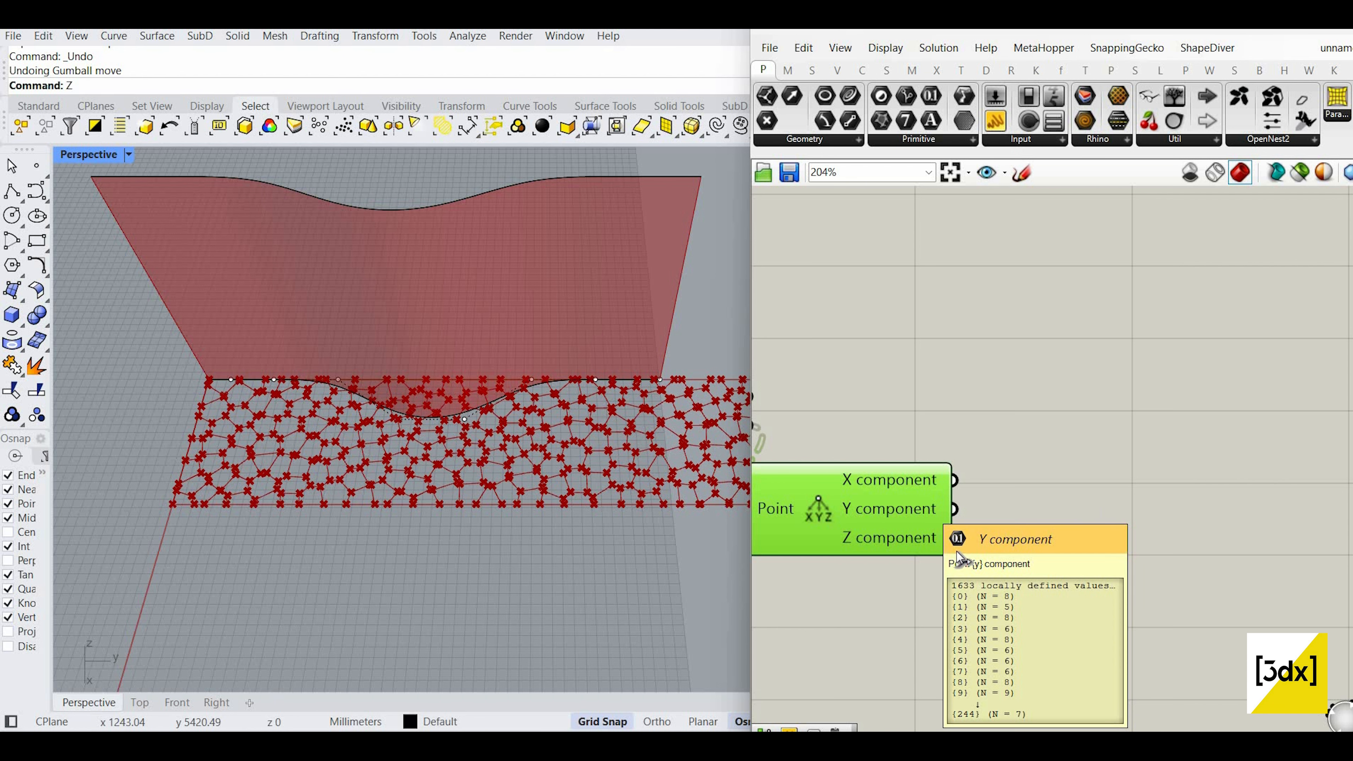
pyautogui.scroll(-2, 1016, 540)
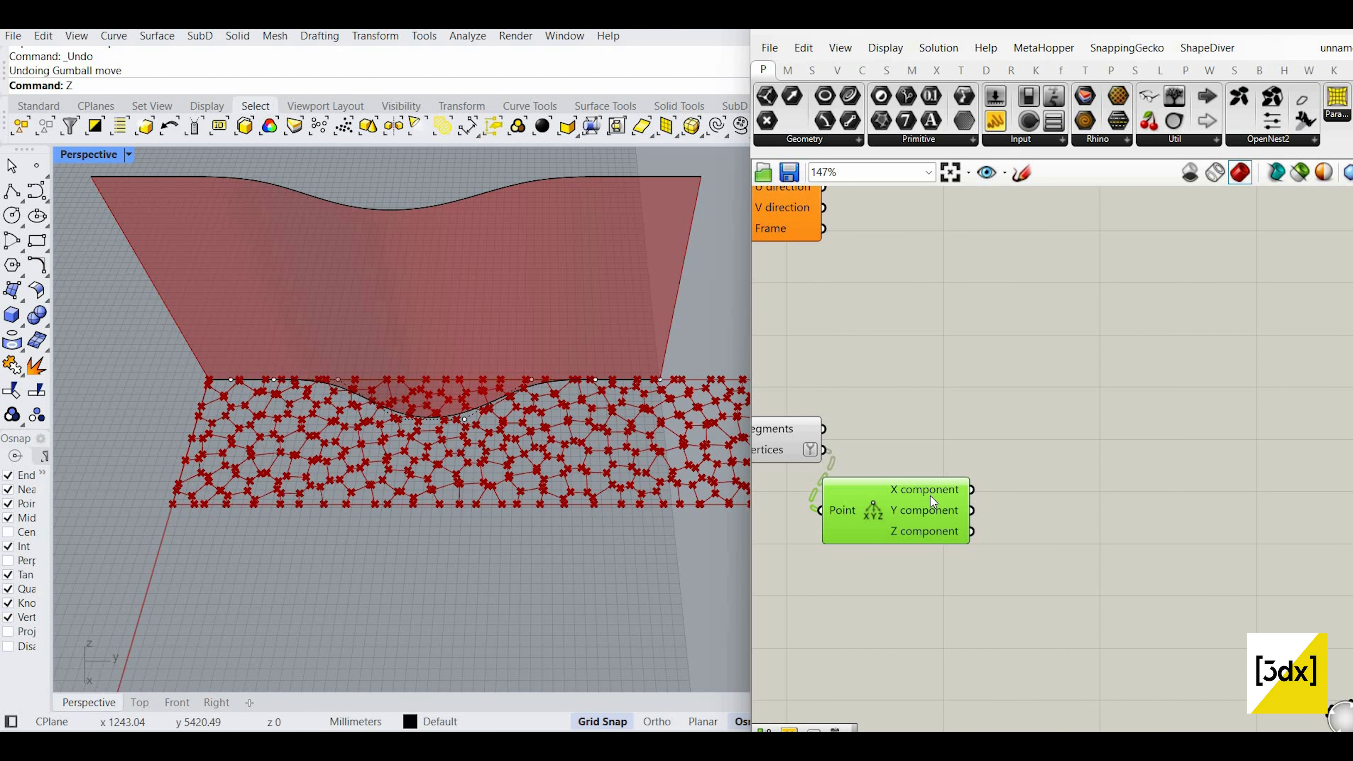
pyautogui.scroll(2, 936, 487)
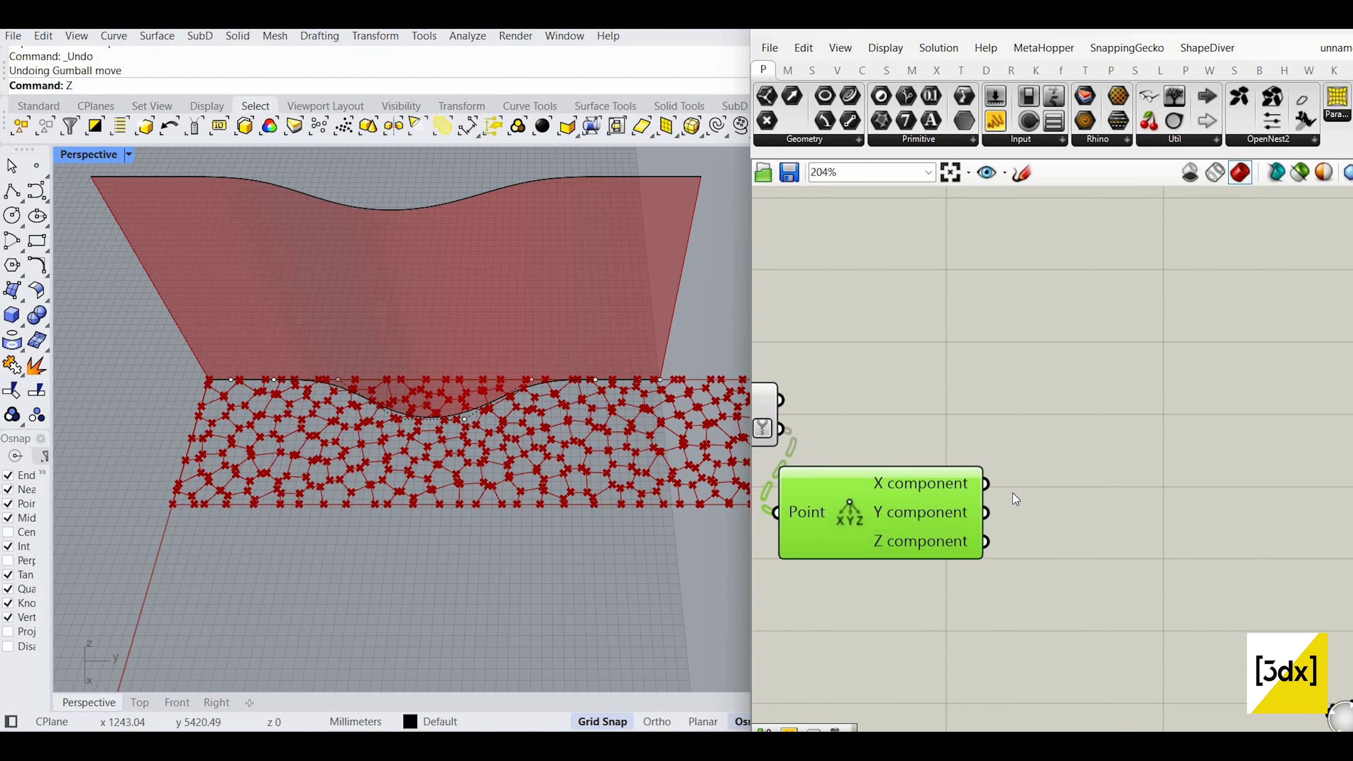
# Step: Add a Bounds component fed by the X component values, with its Numbers input flattened
pyautogui.doubleClick(1058, 493)
pyautogui.write('boun')
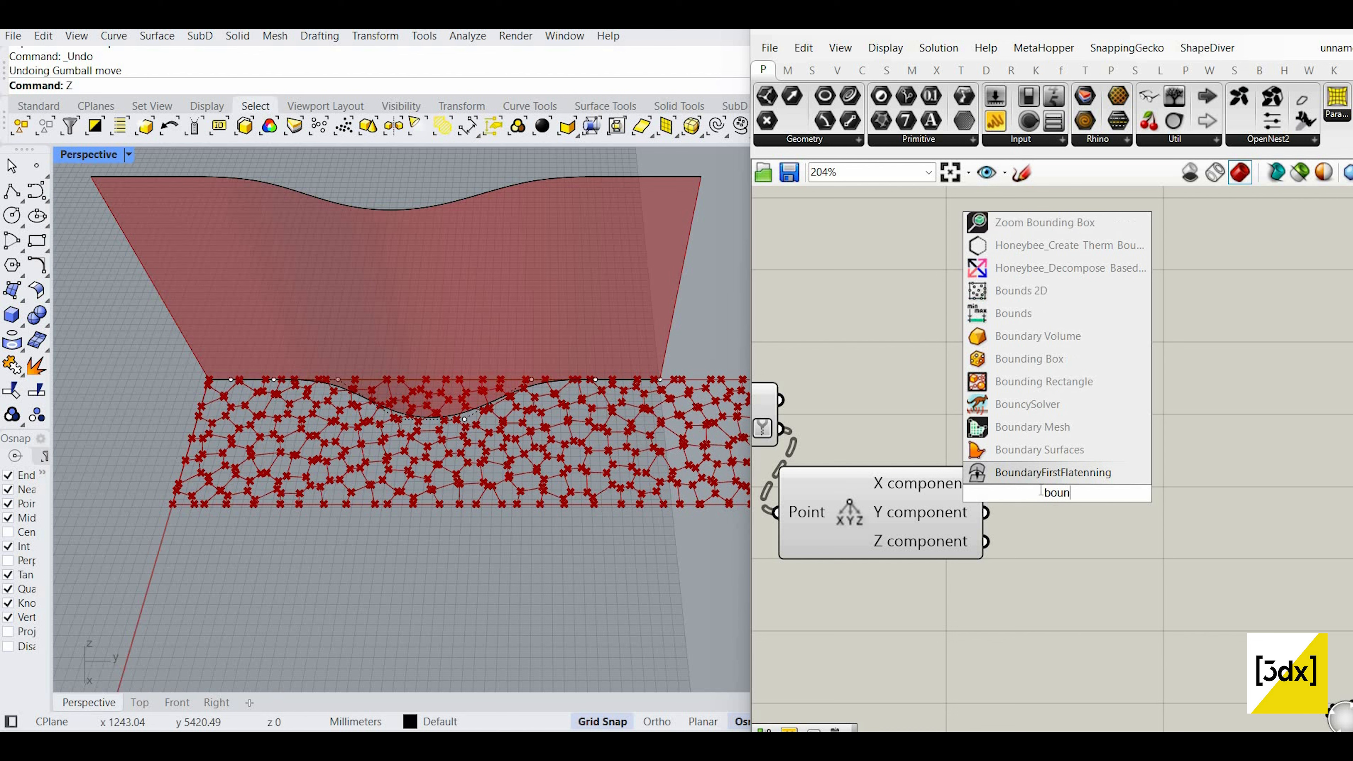
pyautogui.write('ds')
pyautogui.click(1041, 476)
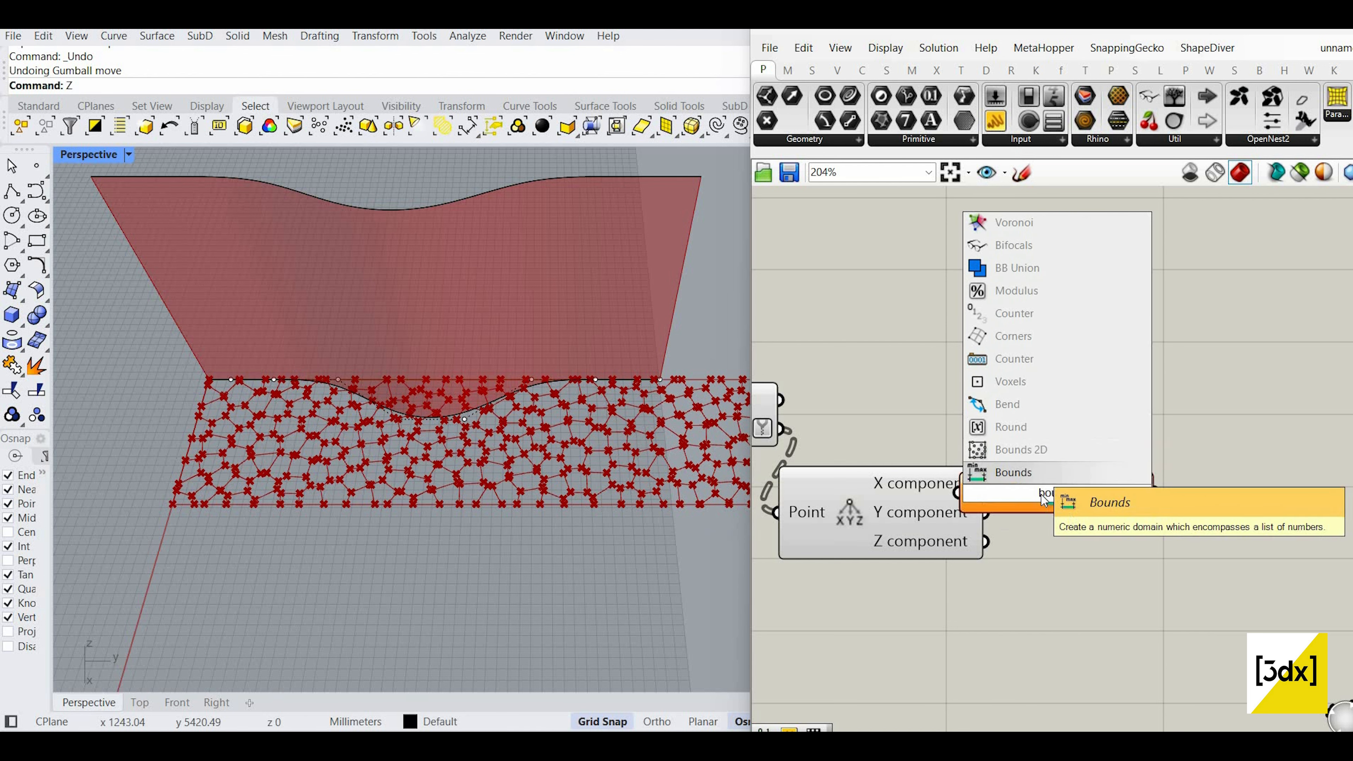
pyautogui.moveTo(1003, 506); pyautogui.dragTo(1061, 533)
pyautogui.moveTo(986, 483); pyautogui.dragTo(1015, 627)
pyautogui.scroll(2, 1054, 523)
pyautogui.rightClick(1041, 523)
pyautogui.click(1081, 523)
pyautogui.scroll(-2, 1015, 203)
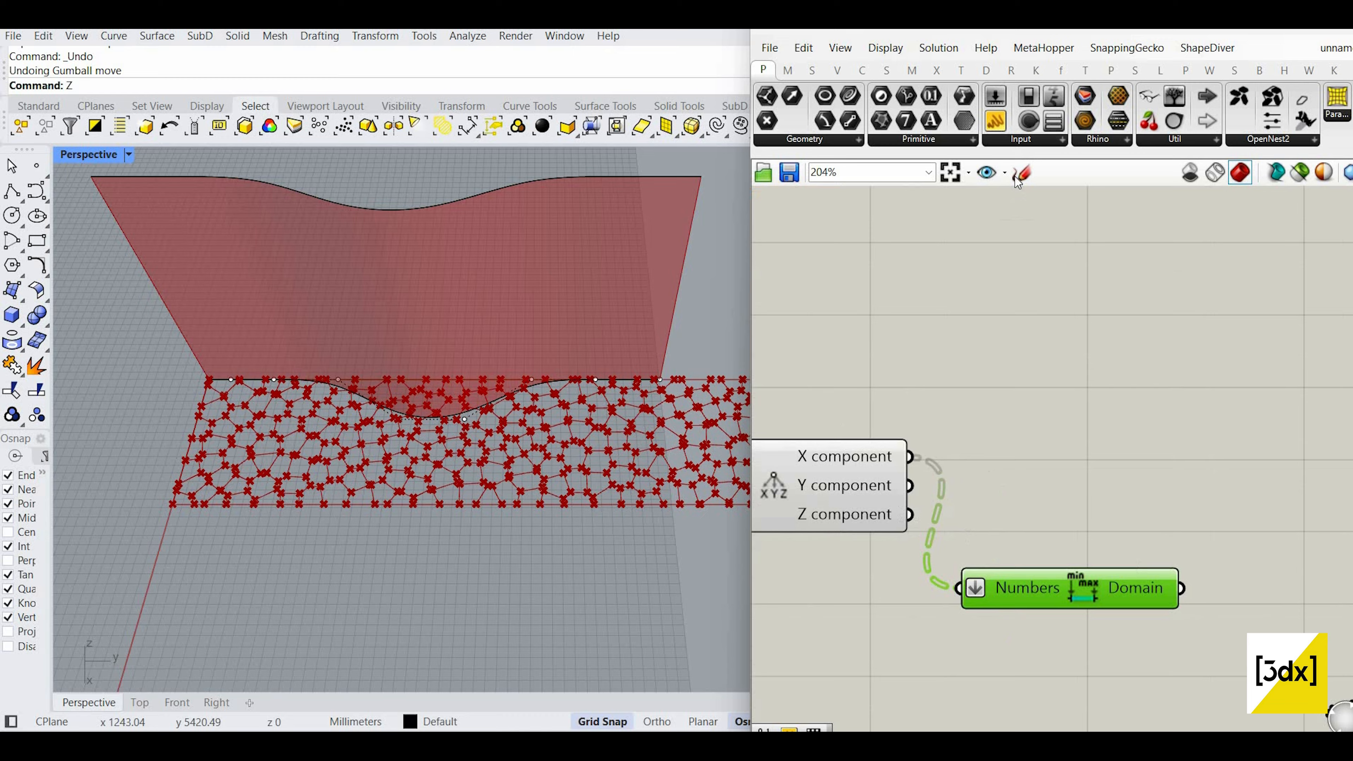
# Step: Draw a freehand sketch on the canvas, then cancel it
pyautogui.moveTo(951, 227); pyautogui.dragTo(949, 352)
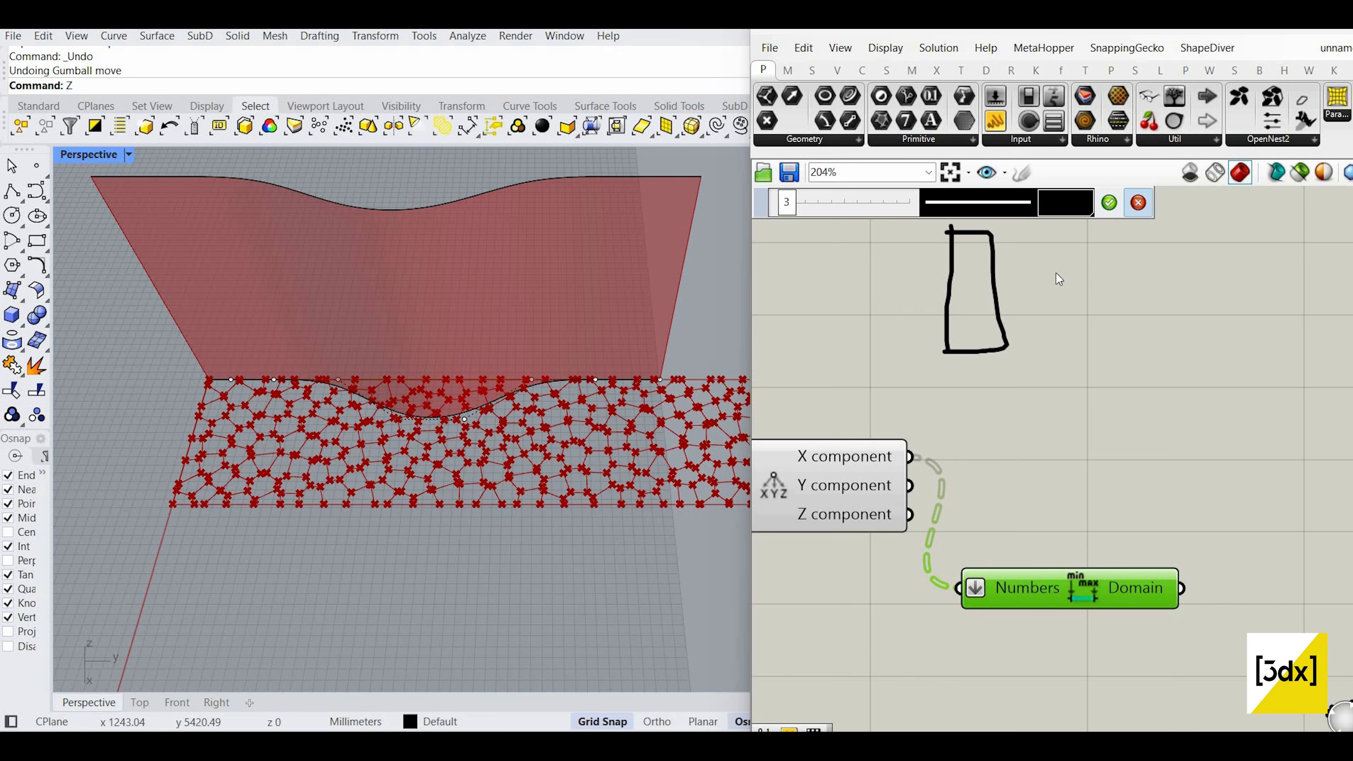
pyautogui.click(1137, 203)
pyautogui.scroll(-3, 894, 351)
pyautogui.scroll(3, 1080, 475)
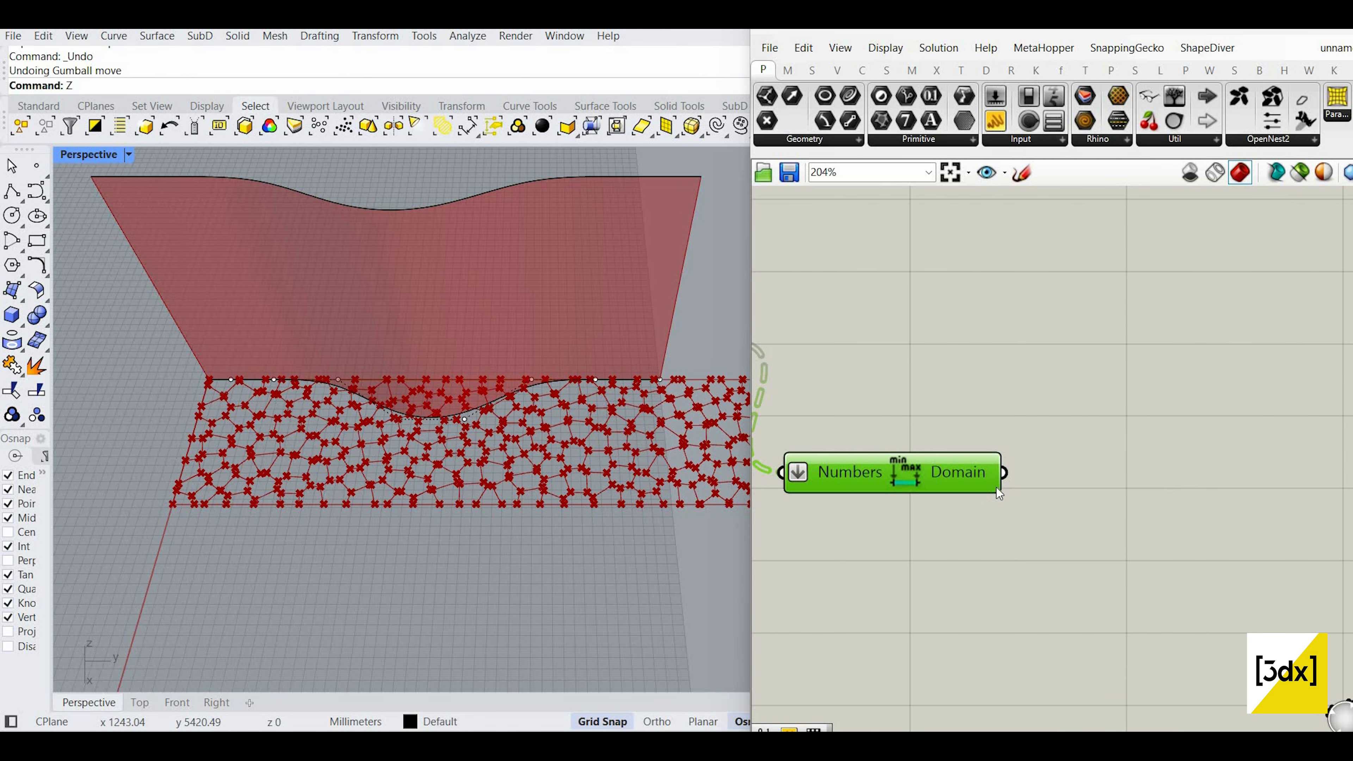
pyautogui.scroll(-4, 996, 487)
pyautogui.scroll(3, 872, 358)
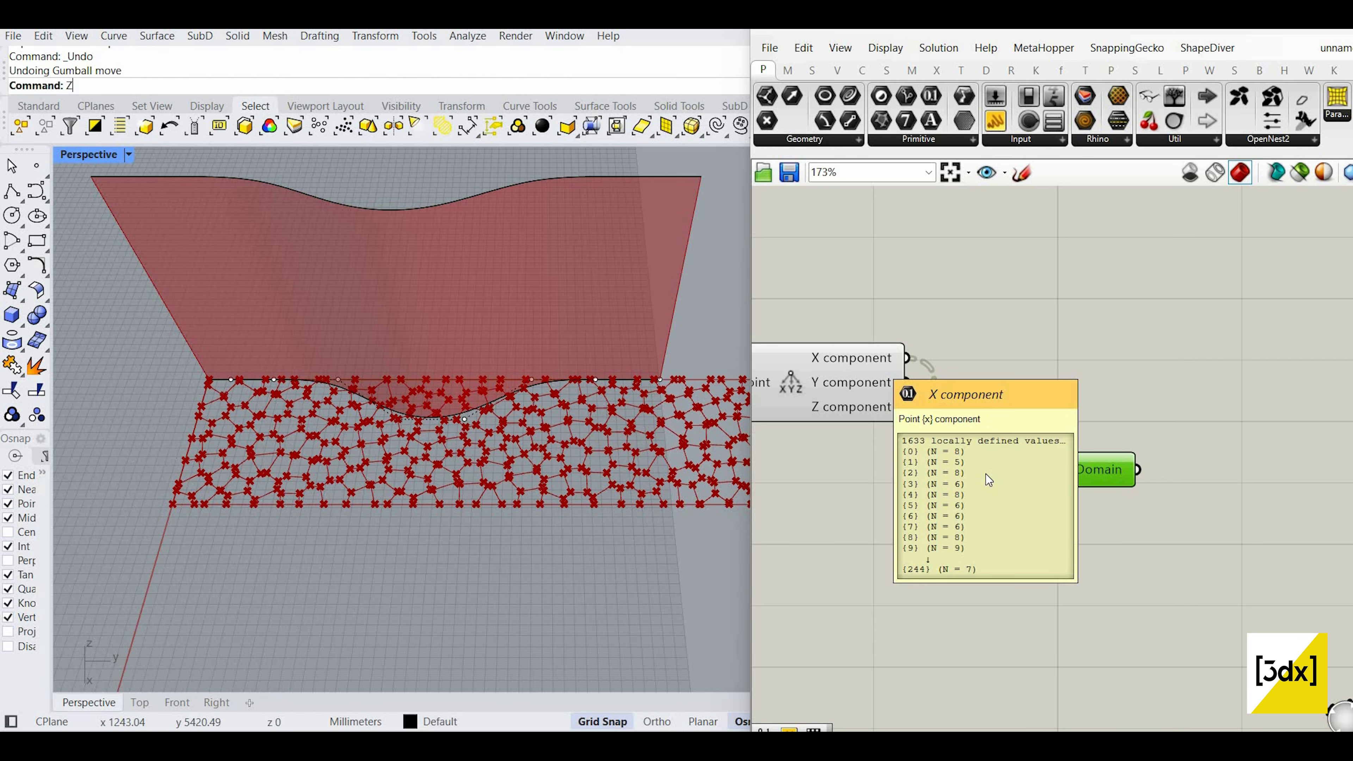
pyautogui.scroll(2, 1060, 461)
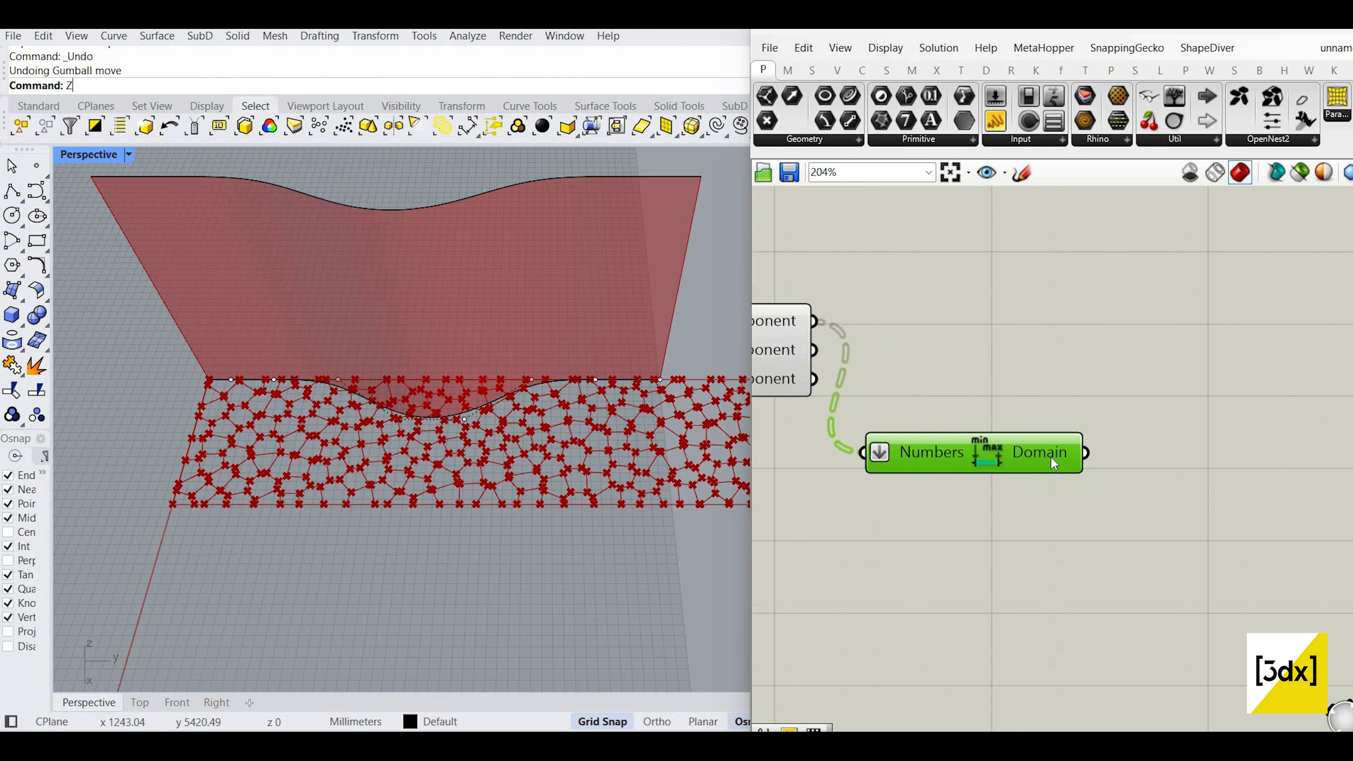
pyautogui.moveTo(1050, 454)
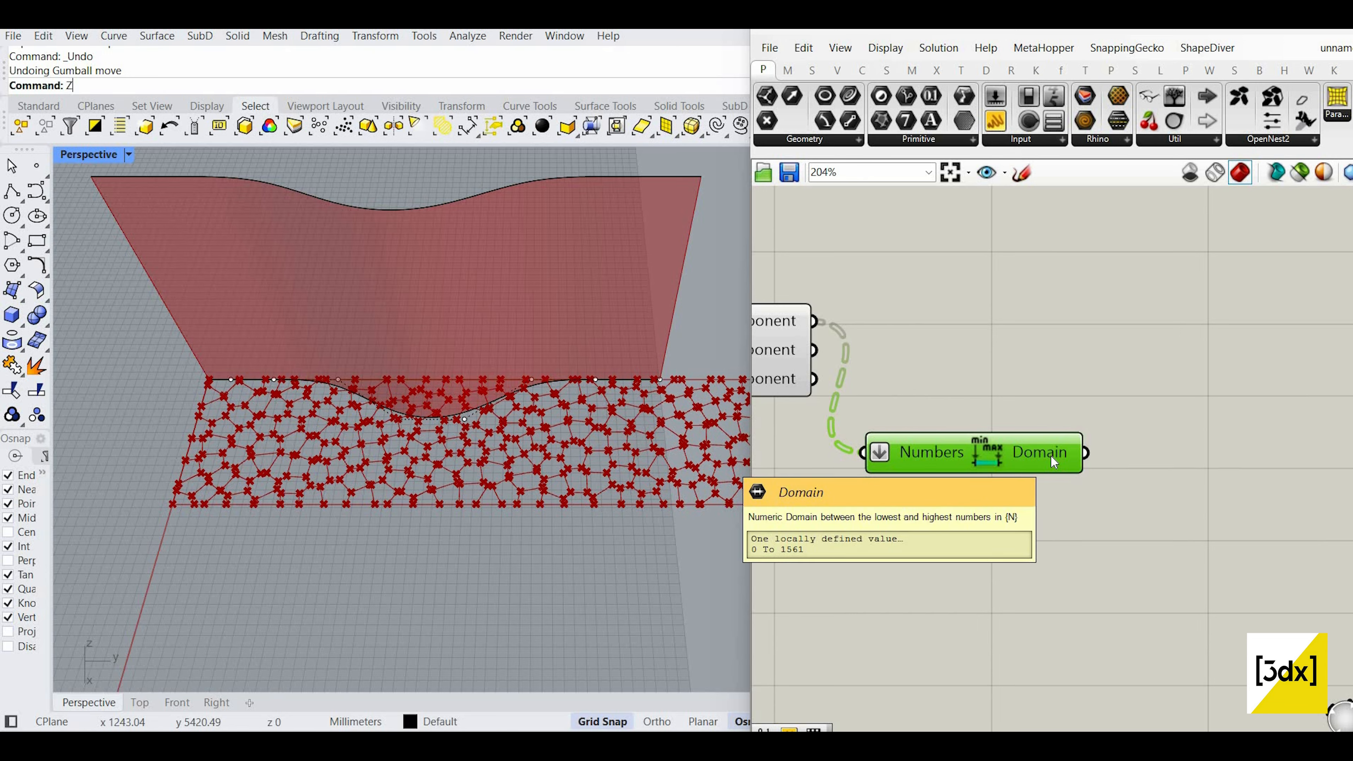
pyautogui.scroll(-2, 1050, 454)
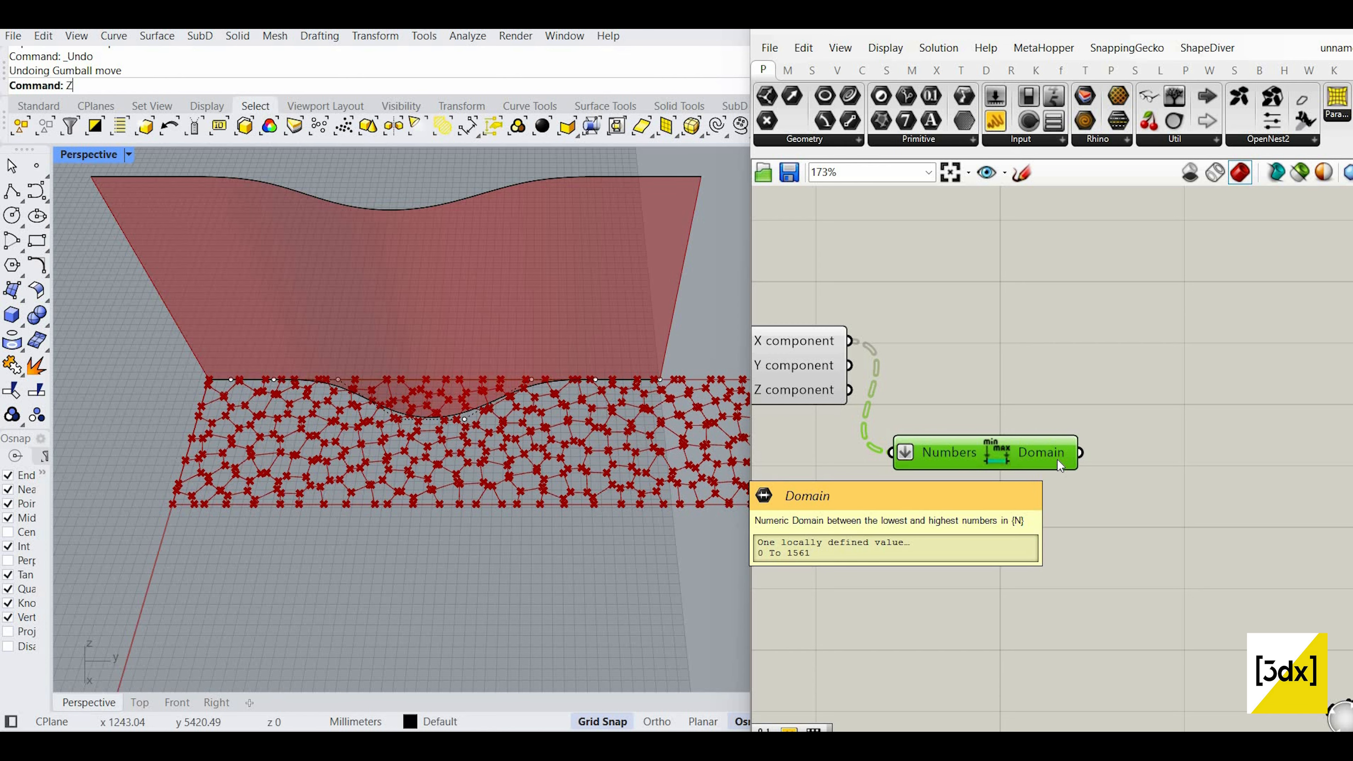
# Step: Place a Remap Numbers component via 'rem' and wire the X component values into Value
pyautogui.doubleClick(1085, 351)
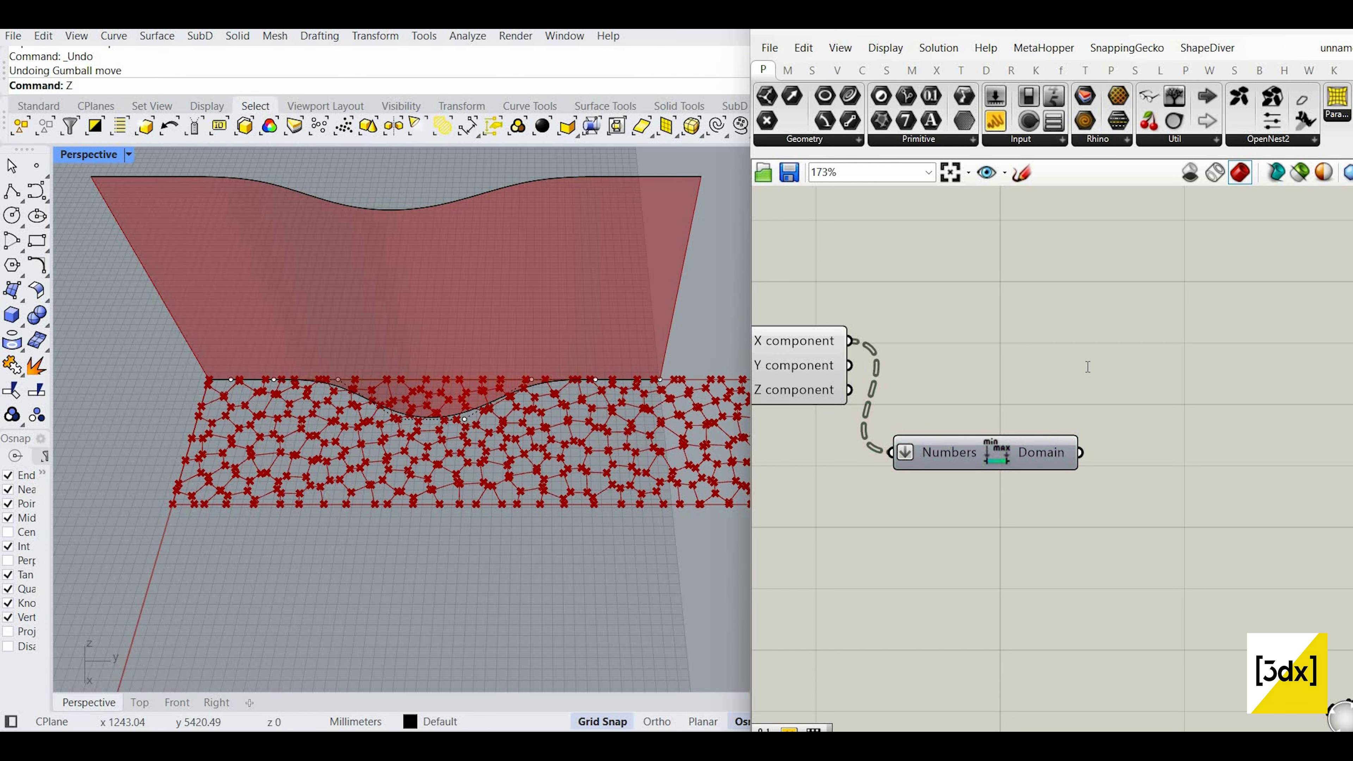
pyautogui.write('rem')
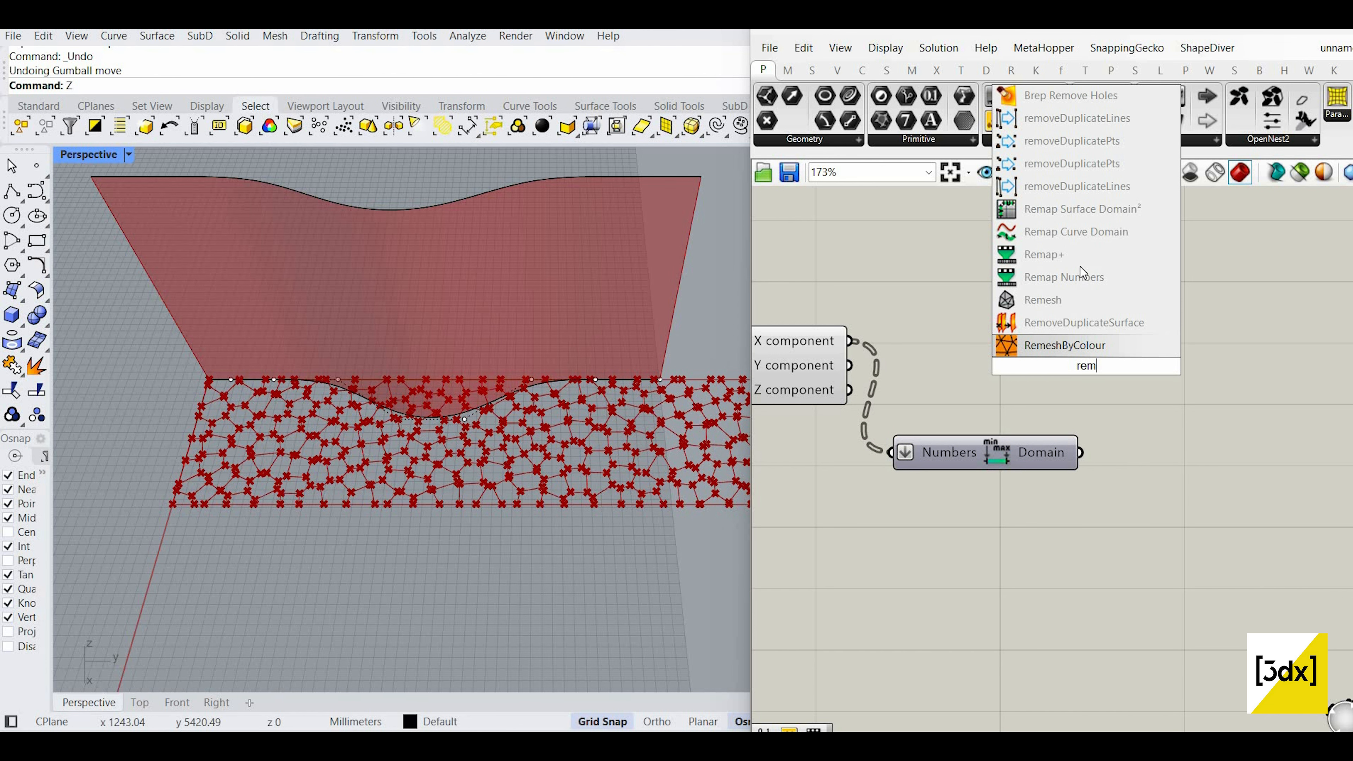
pyautogui.click(1073, 277)
pyautogui.moveTo(1048, 355); pyautogui.dragTo(1144, 354)
pyautogui.moveTo(850, 341); pyautogui.dragTo(1100, 341)
pyautogui.moveTo(1213, 355); pyautogui.dragTo(1257, 355)
pyautogui.scroll(-3, 1045, 387)
# Step: Wire the Bounds domain into the Remap Numbers Source input
pyautogui.scroll(3, 1072, 380)
pyautogui.moveTo(1012, 451); pyautogui.dragTo(1153, 358)
pyautogui.scroll(2, 1071, 378)
pyautogui.scroll(-3, 1056, 394)
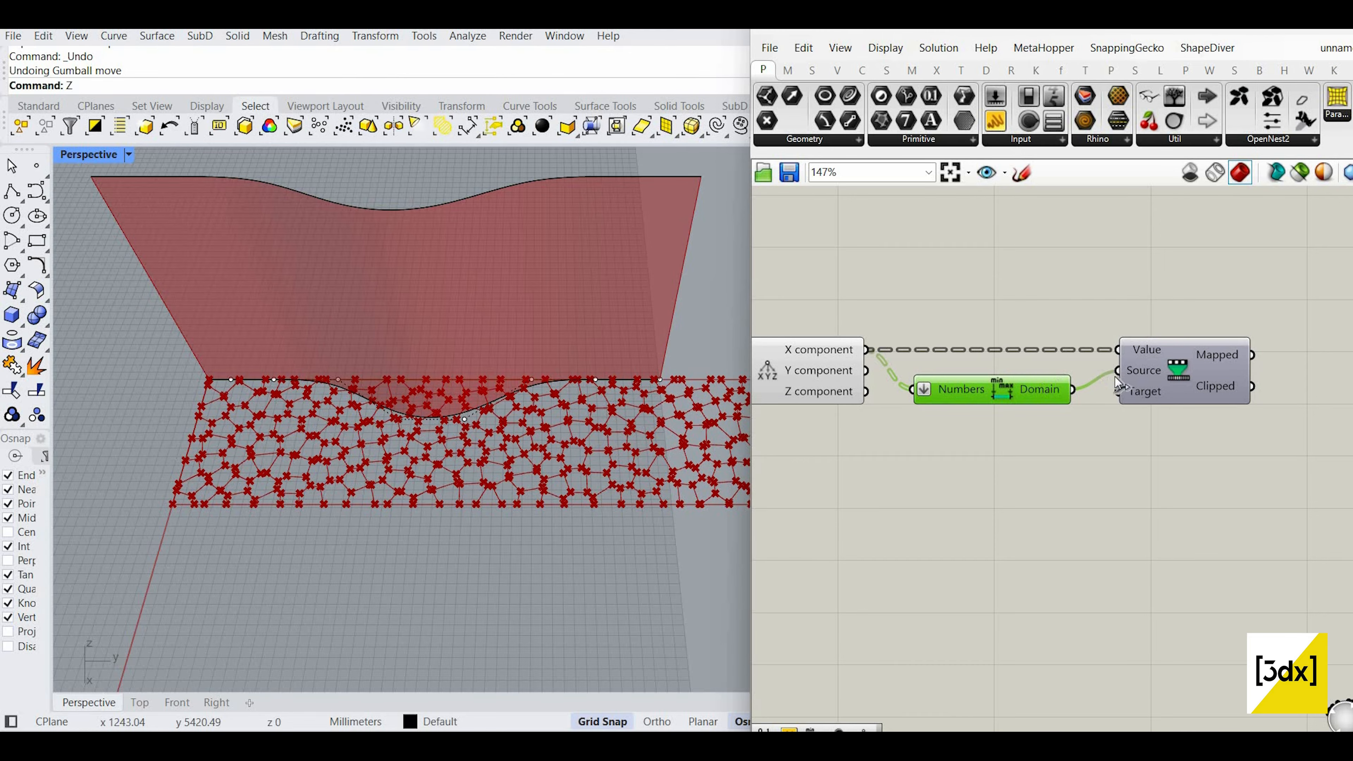
pyautogui.scroll(3, 1160, 395)
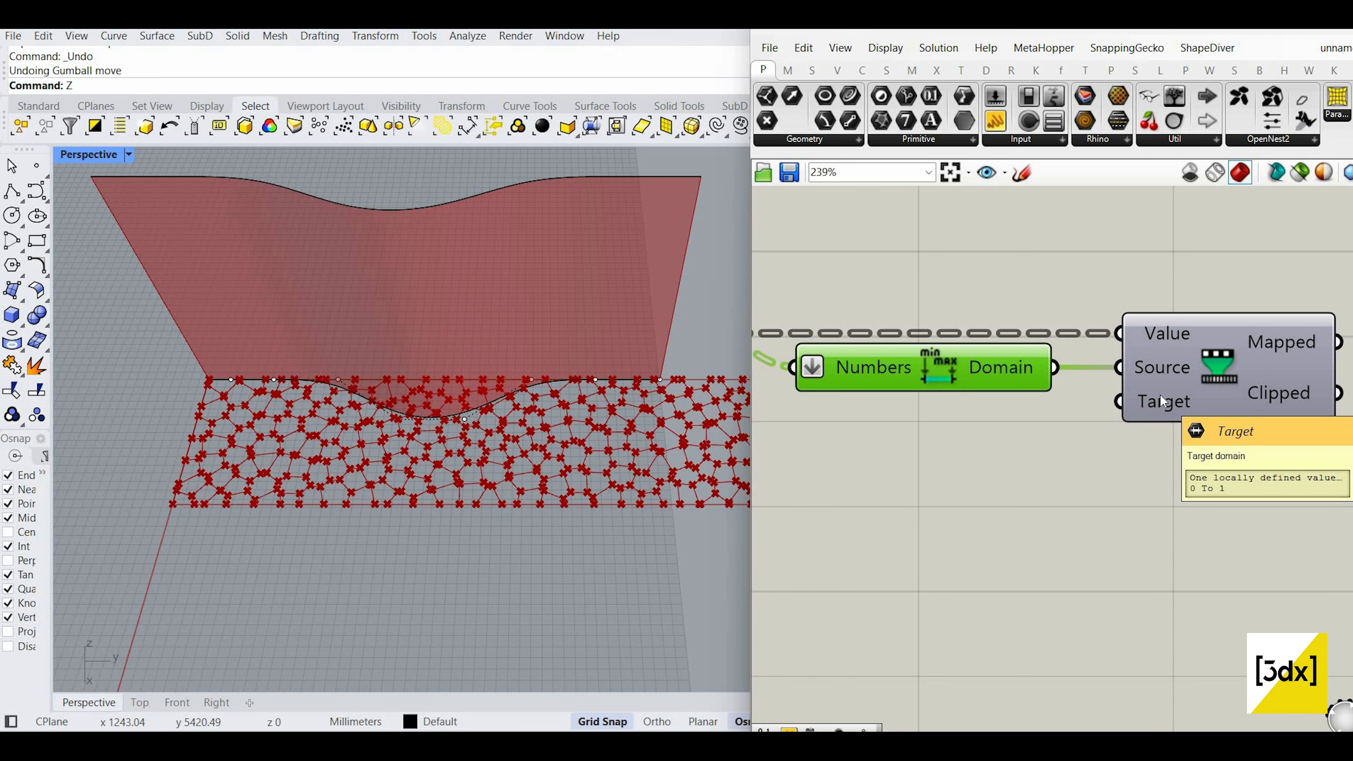
pyautogui.scroll(-2, 1124, 344)
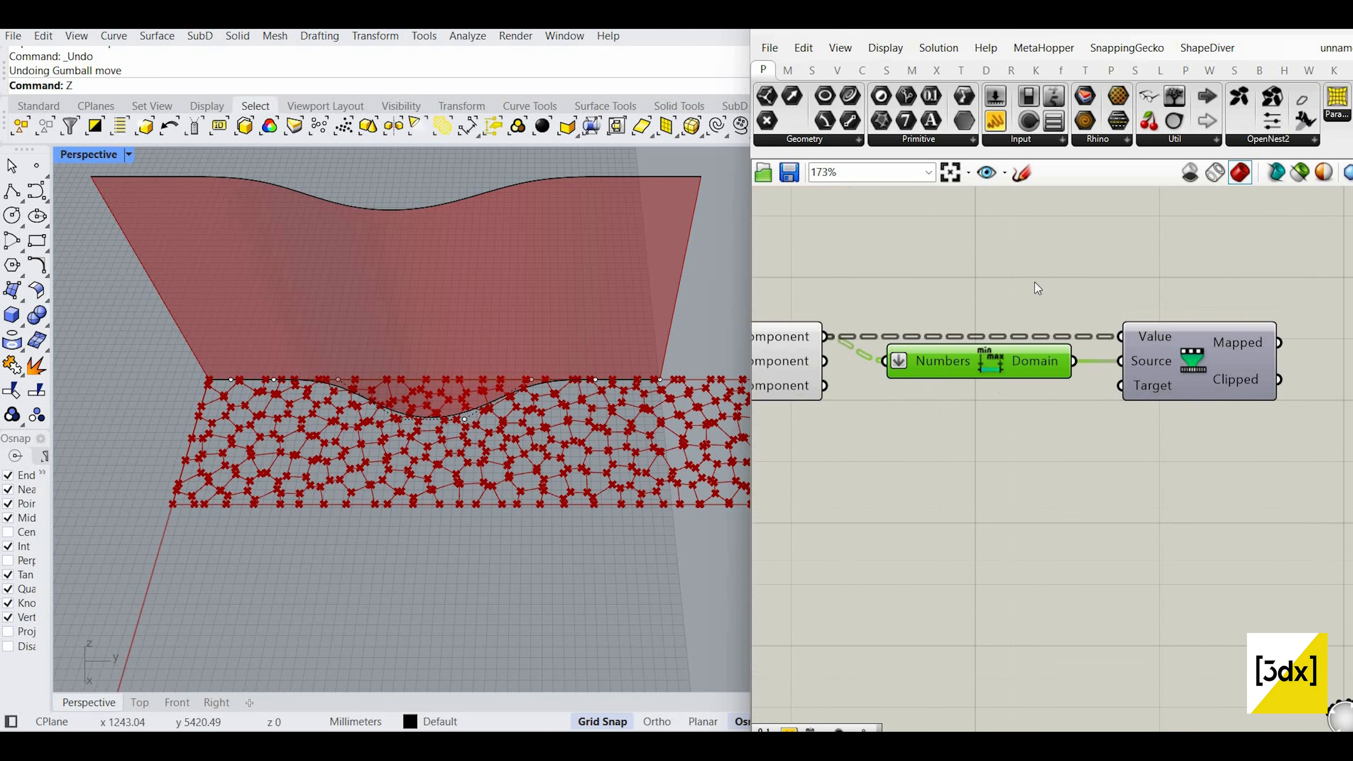
# Step: Add a text panel containing 0, then delete it
pyautogui.moveTo(1000, 128); pyautogui.dragTo(986, 483)
pyautogui.doubleClick(983, 482)
pyautogui.write('0')
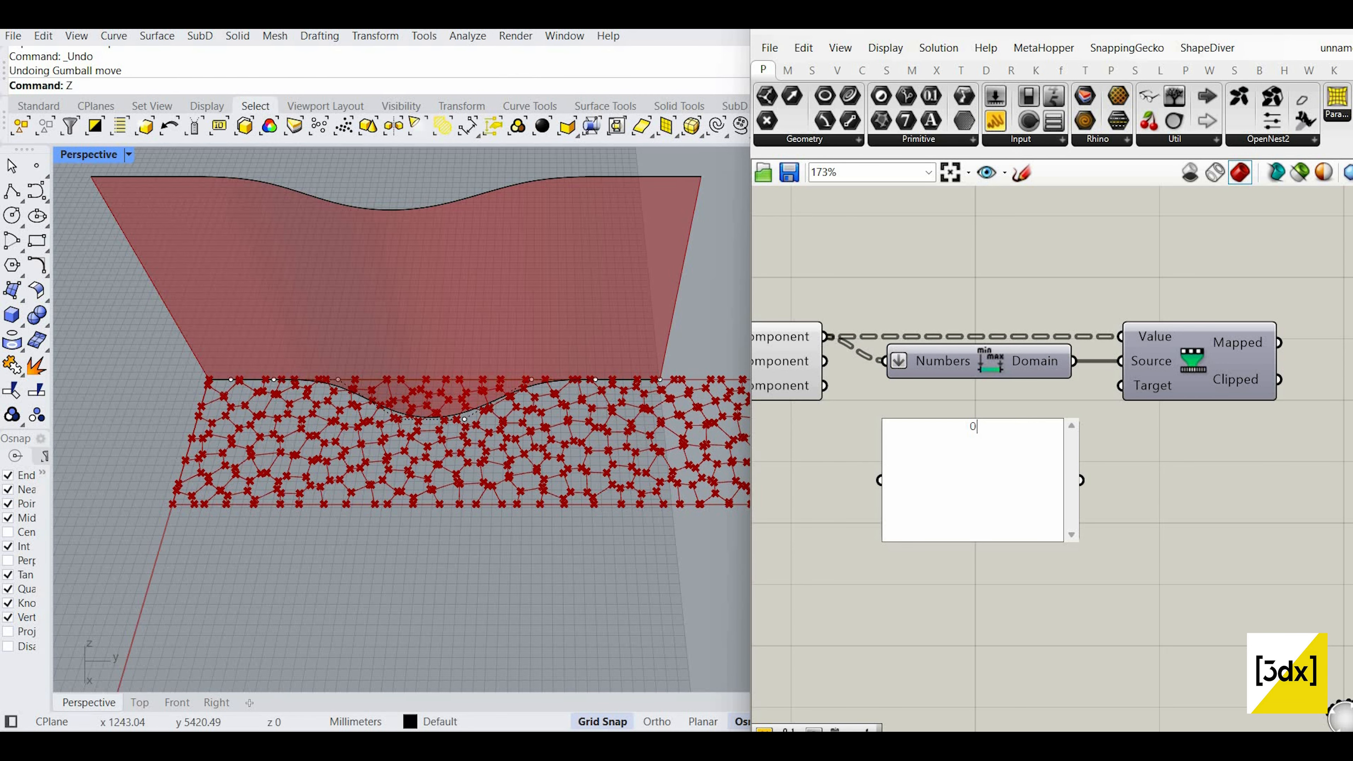
pyautogui.press('Escape')
pyautogui.click(1037, 512)
pyautogui.press('Delete')
# Step: Place a Construct Domain component on the canvas
pyautogui.doubleClick(1037, 512)
pyautogui.write('c')
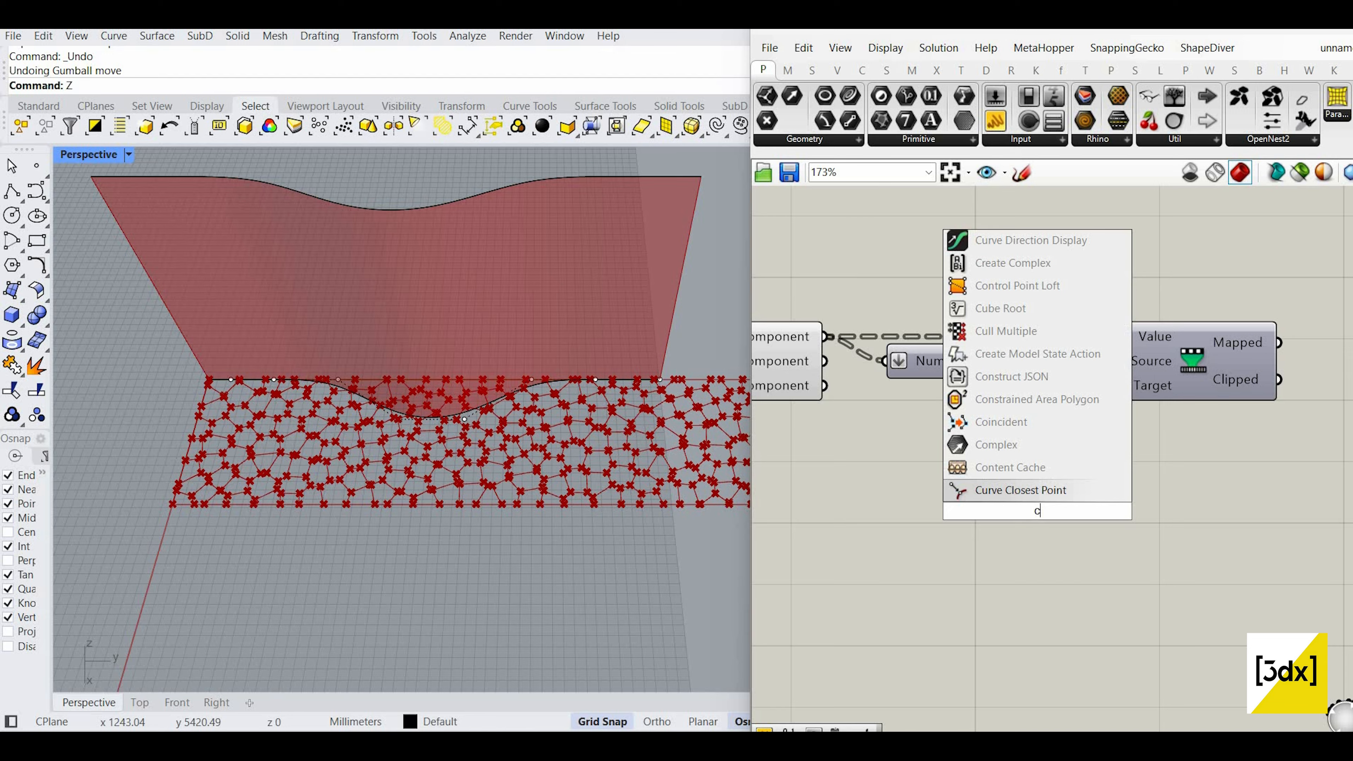
pyautogui.write('ontruc')
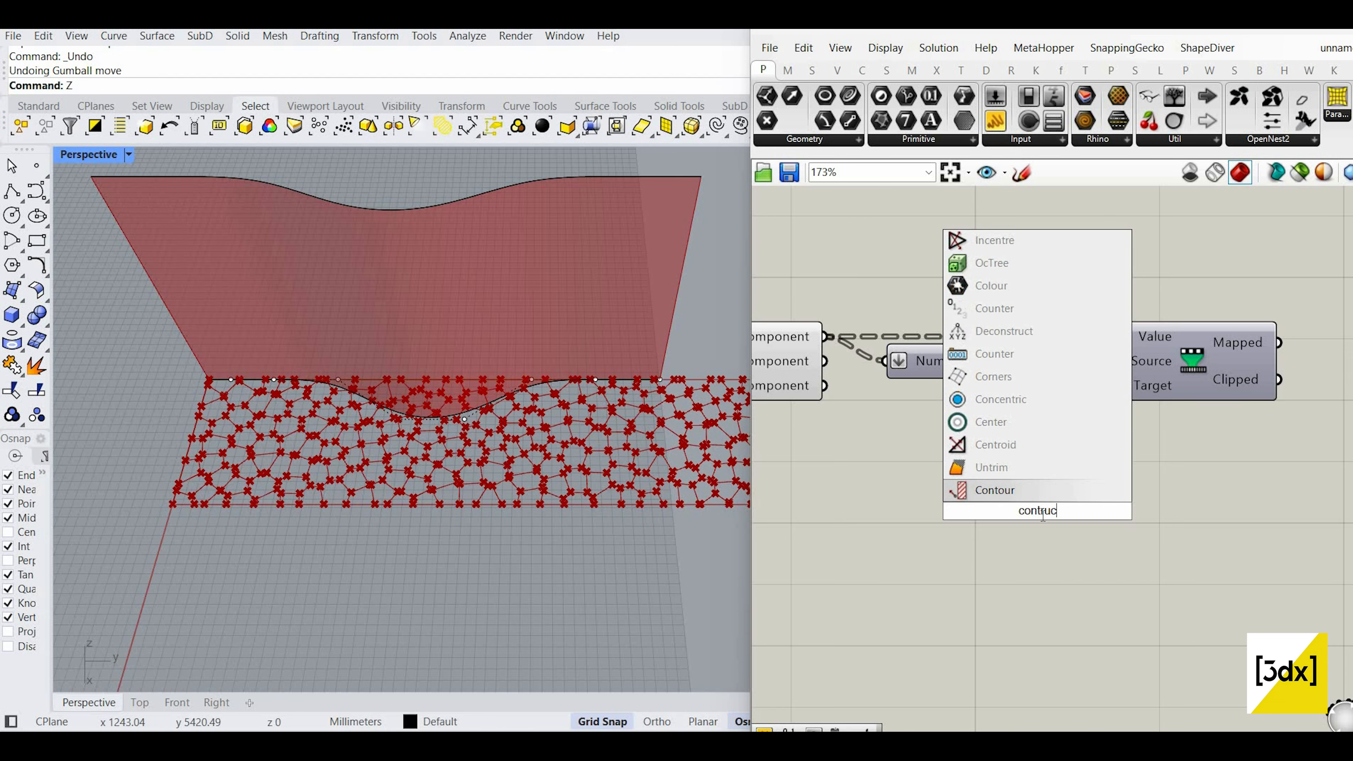
pyautogui.write('t dom')
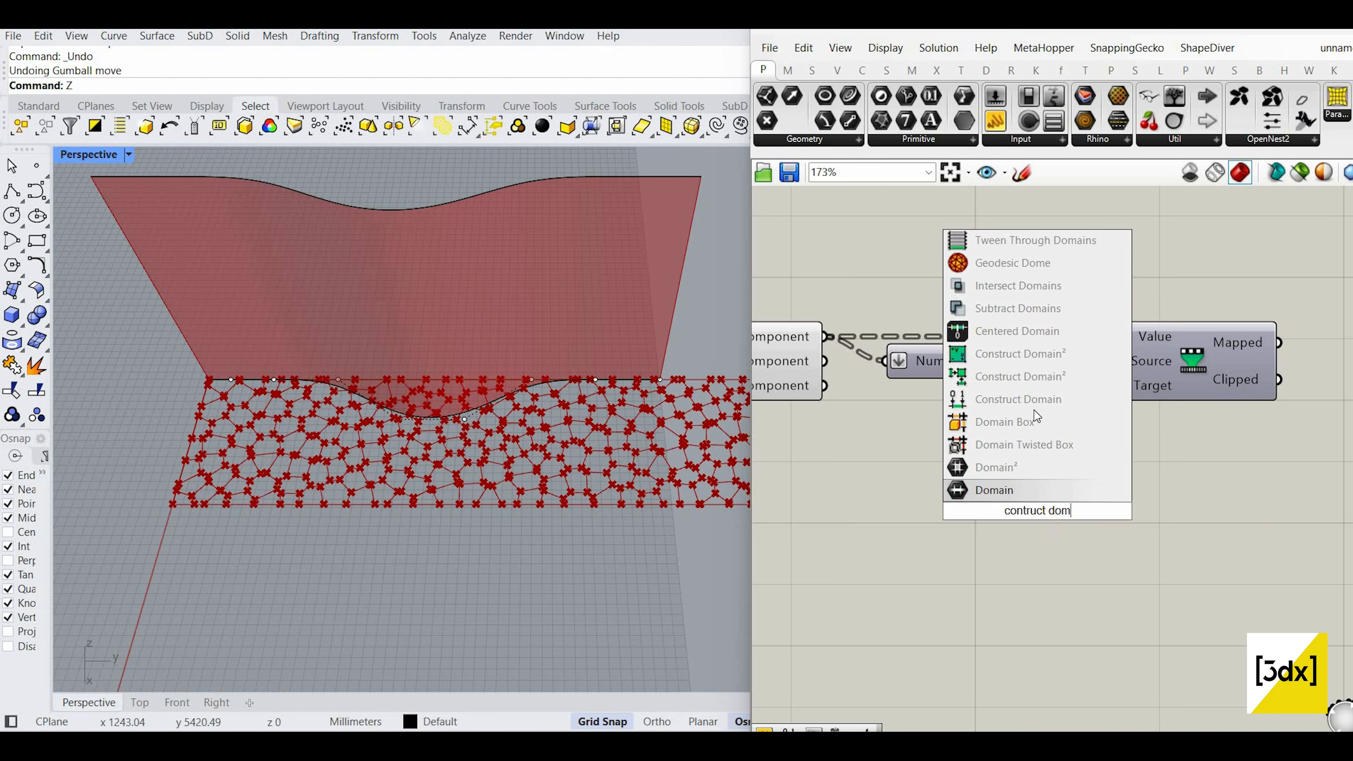
pyautogui.click(1034, 404)
pyautogui.scroll(-1, 908, 507)
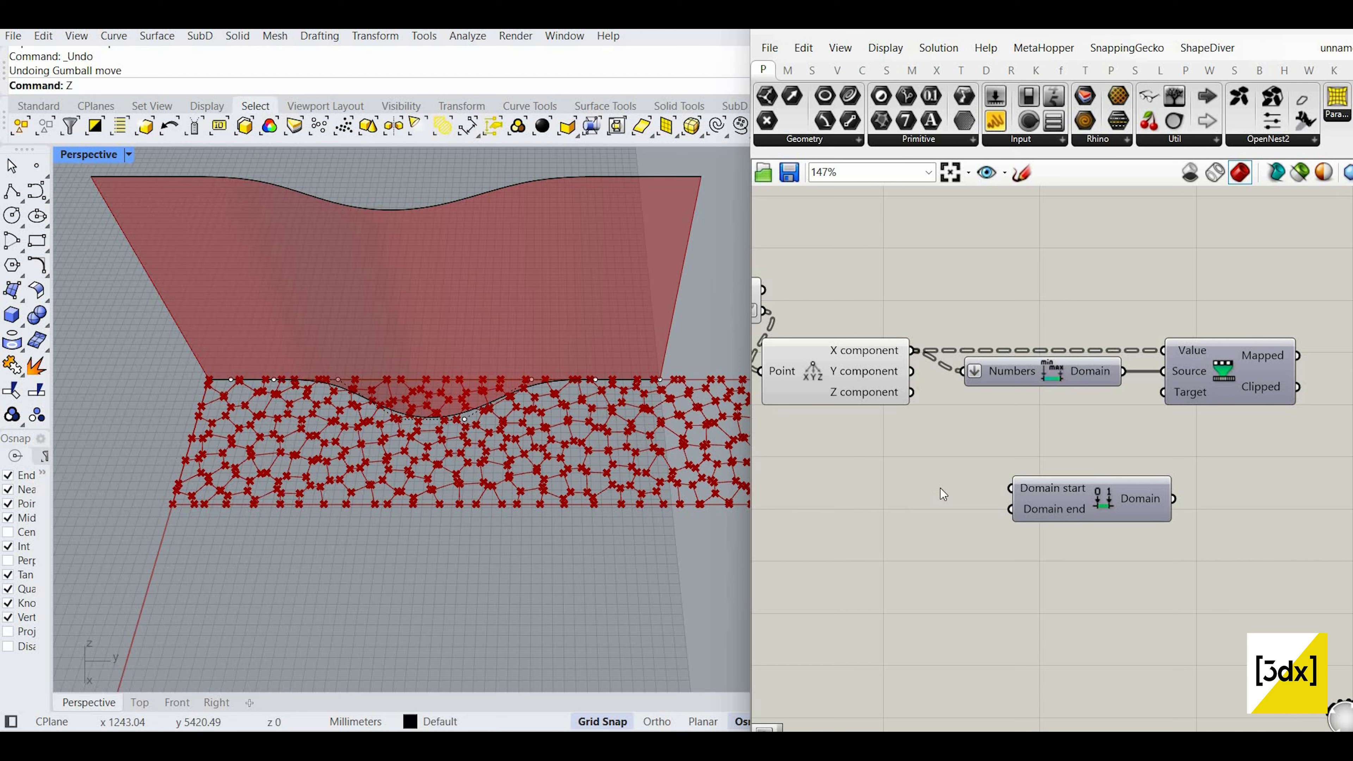
# Step: Drive Construct Domain's start and end with number sliders set to 0 and 1
pyautogui.doubleClick(906, 504)
pyautogui.write('0')
pyautogui.press('Return')
pyautogui.scroll(3, 941, 491)
pyautogui.moveTo(881, 525); pyautogui.dragTo(850, 495)
pyautogui.doubleClick(882, 530)
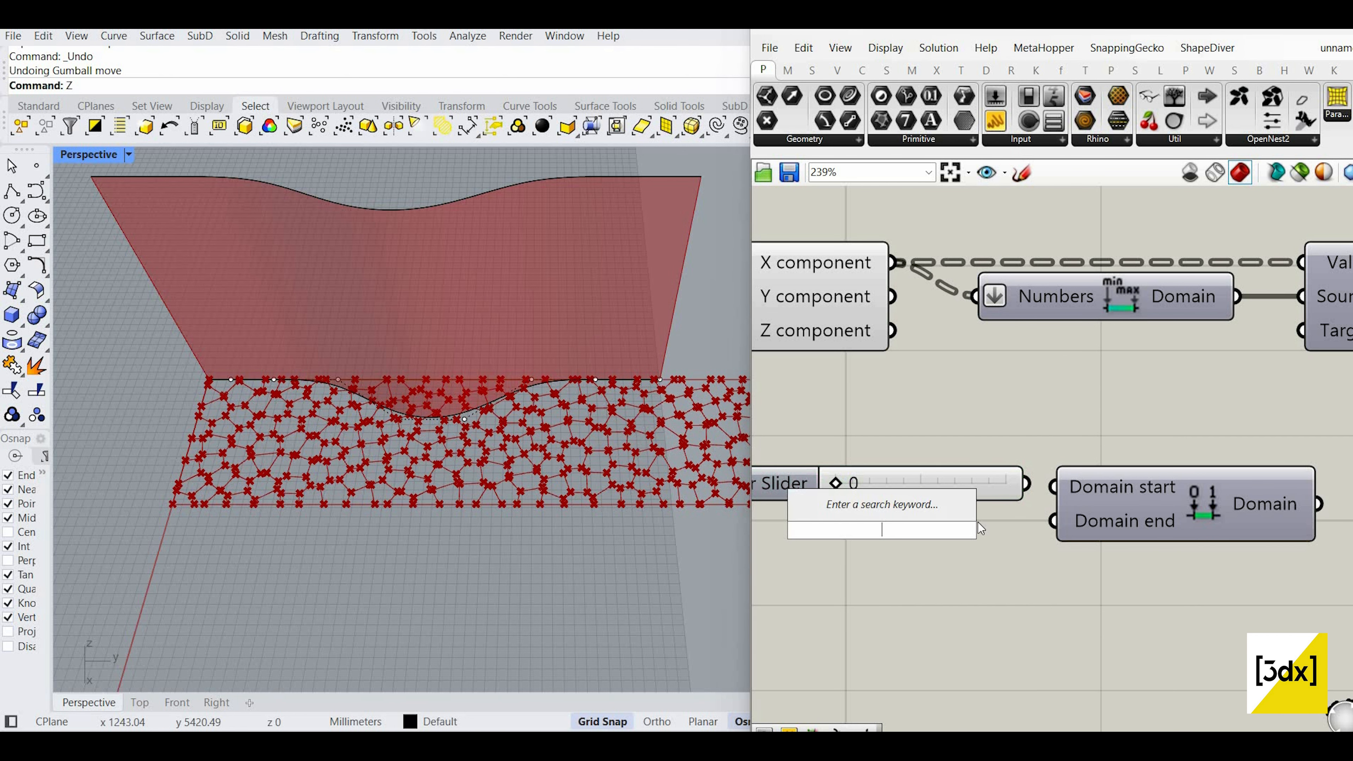
pyautogui.write('1')
pyautogui.press('Return')
pyautogui.moveTo(1026, 482); pyautogui.dragTo(1053, 486)
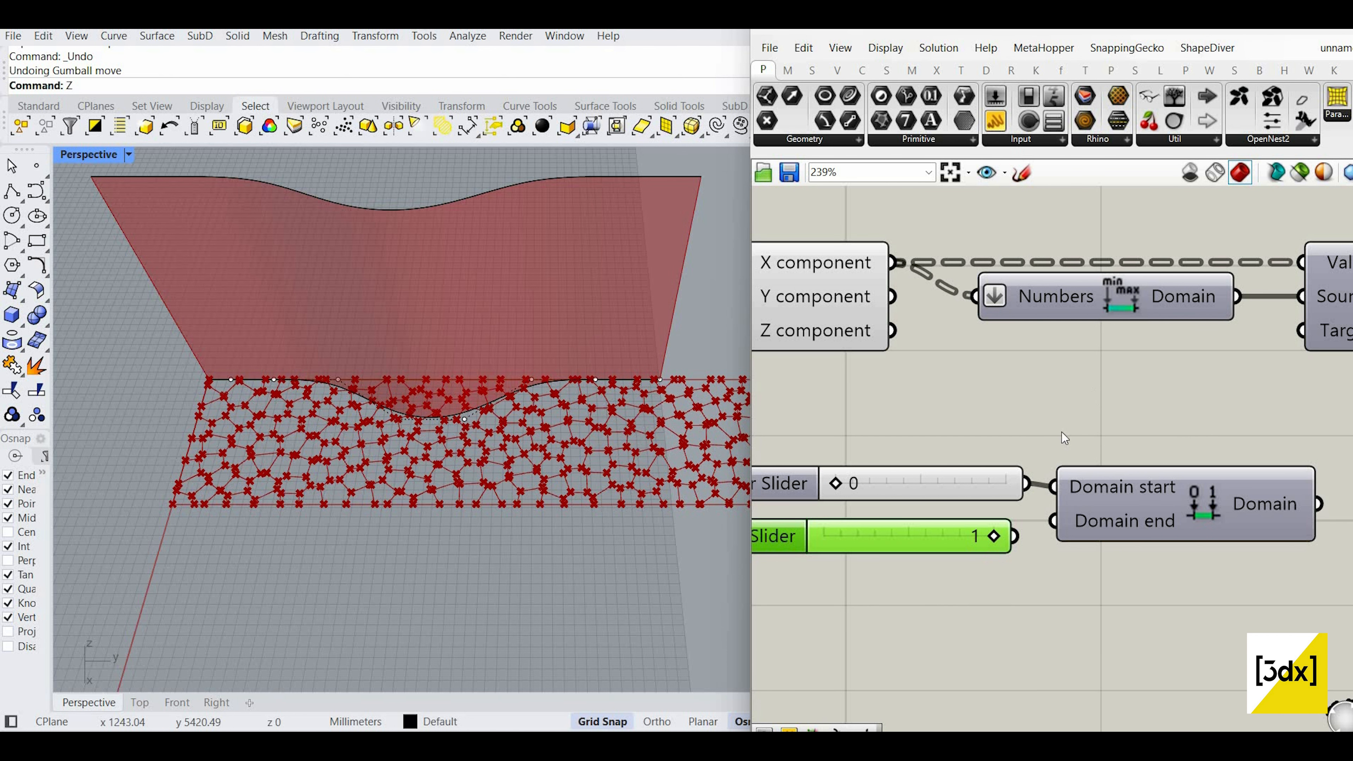
pyautogui.moveTo(1014, 536); pyautogui.dragTo(1053, 520)
pyautogui.scroll(-5, 1091, 570)
pyautogui.scroll(3, 1093, 568)
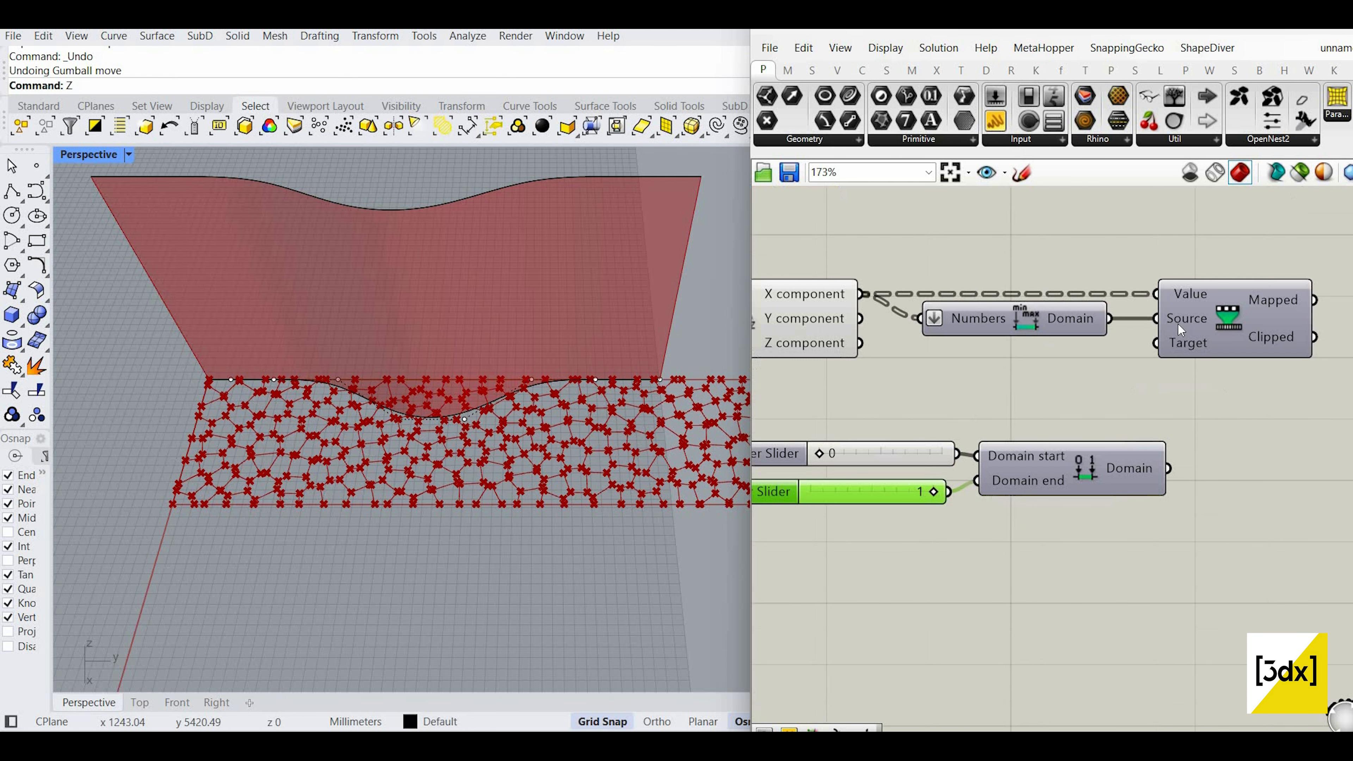
# Step: Confirm Remap Target keeps its default 0 To 1, then delete the sliders and Construct Domain
pyautogui.rightClick(1183, 341)
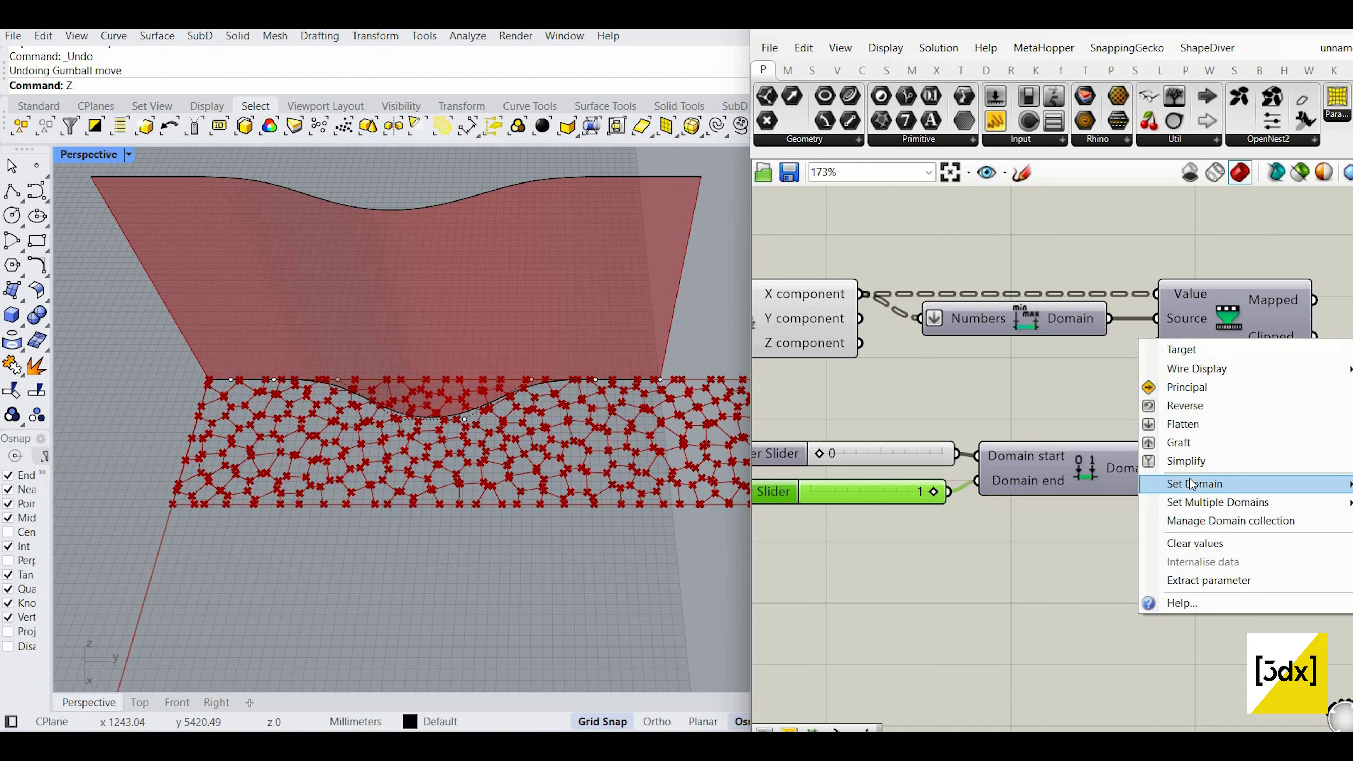
pyautogui.moveTo(1193, 484)
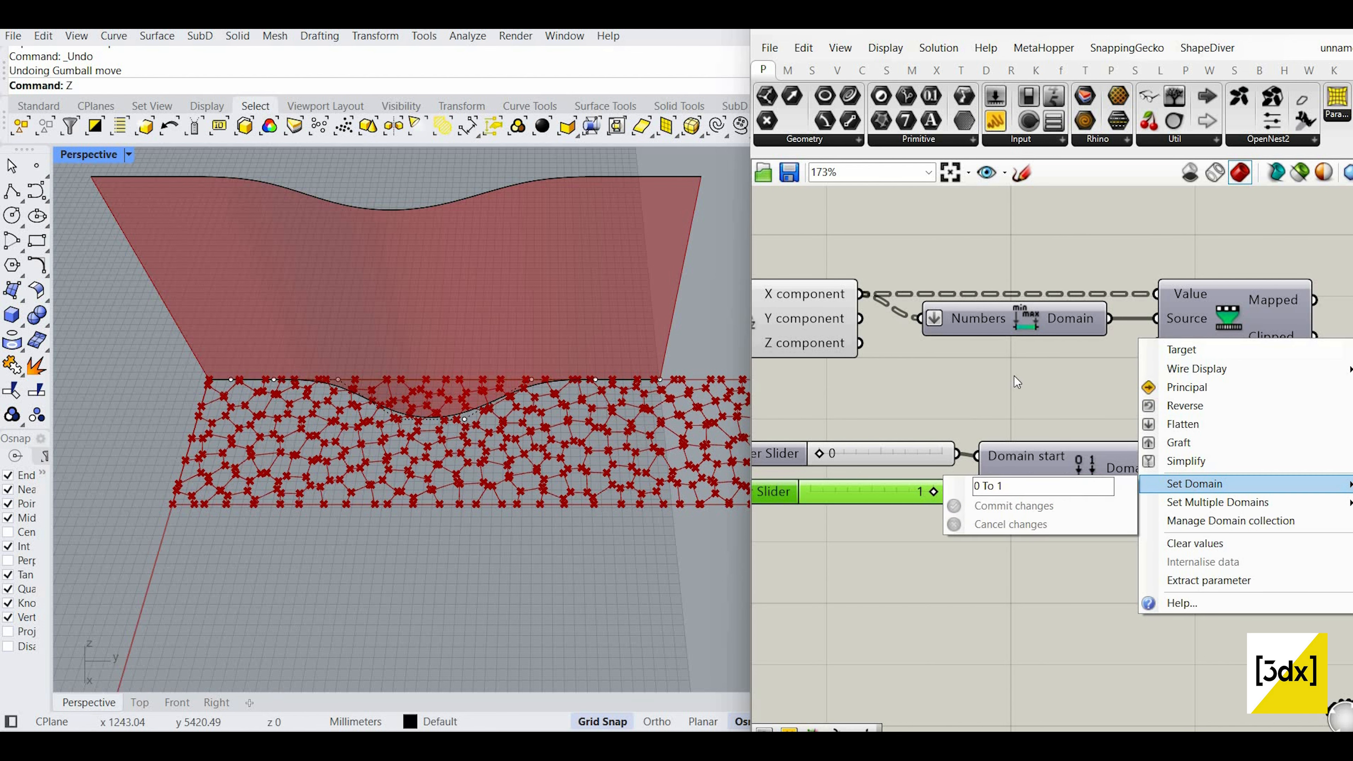
pyautogui.click(1106, 394)
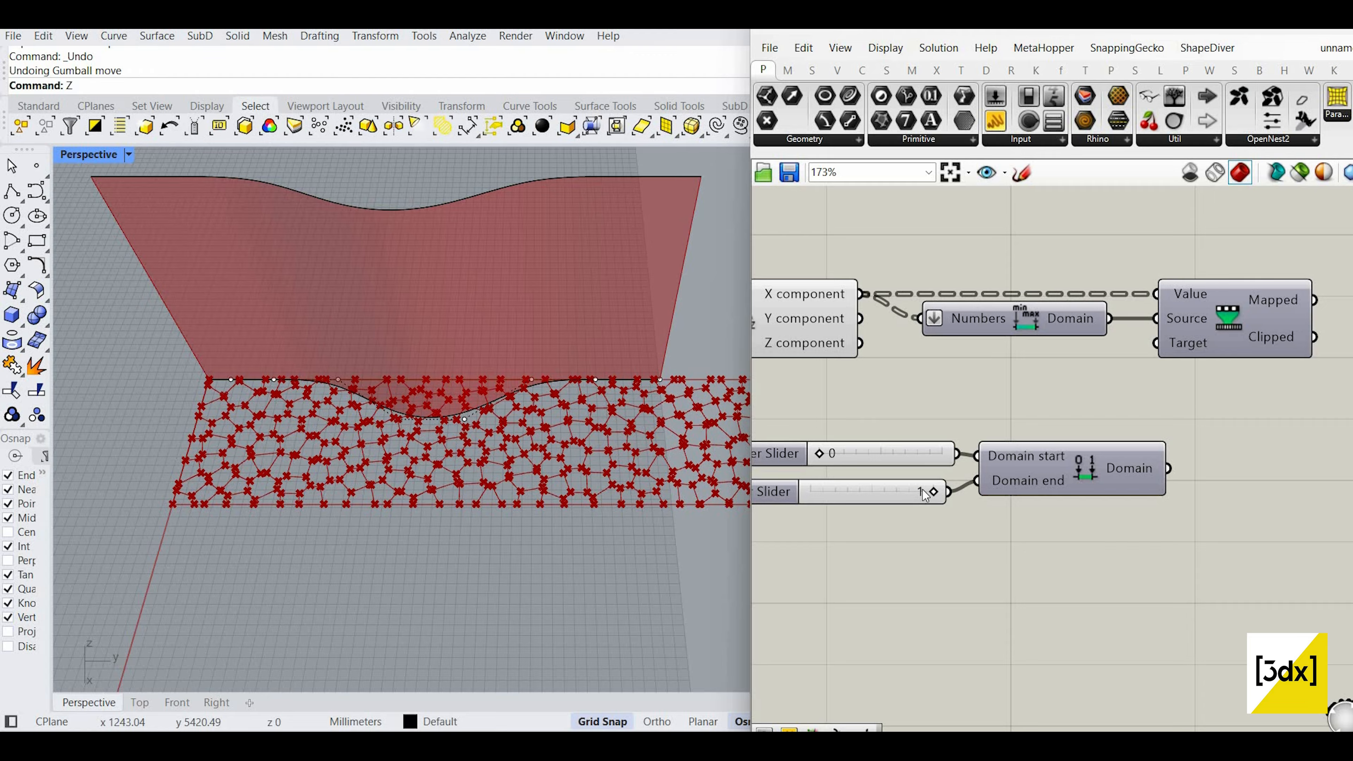
pyautogui.moveTo(913, 494); pyautogui.dragTo(847, 501)
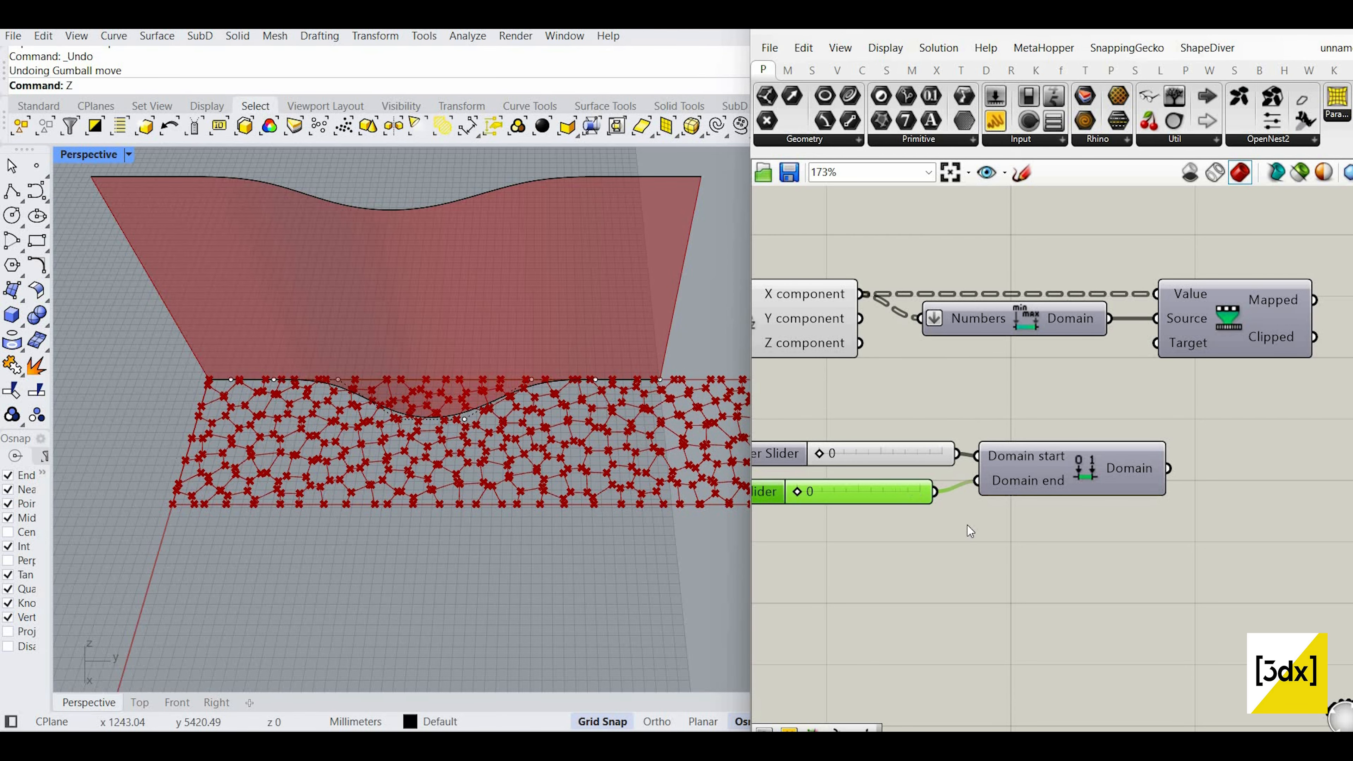
pyautogui.moveTo(1131, 575); pyautogui.dragTo(920, 452)
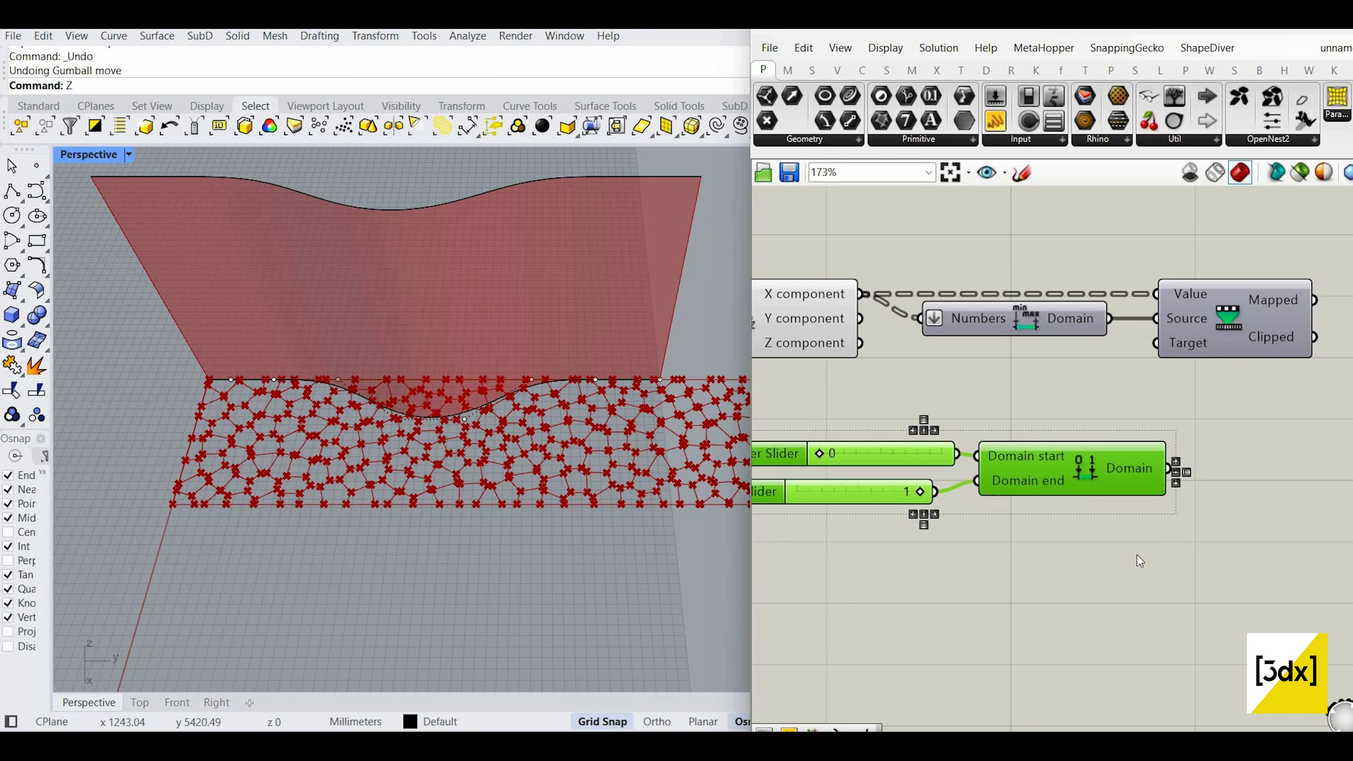
pyautogui.press('Delete')
pyautogui.scroll(2, 1044, 389)
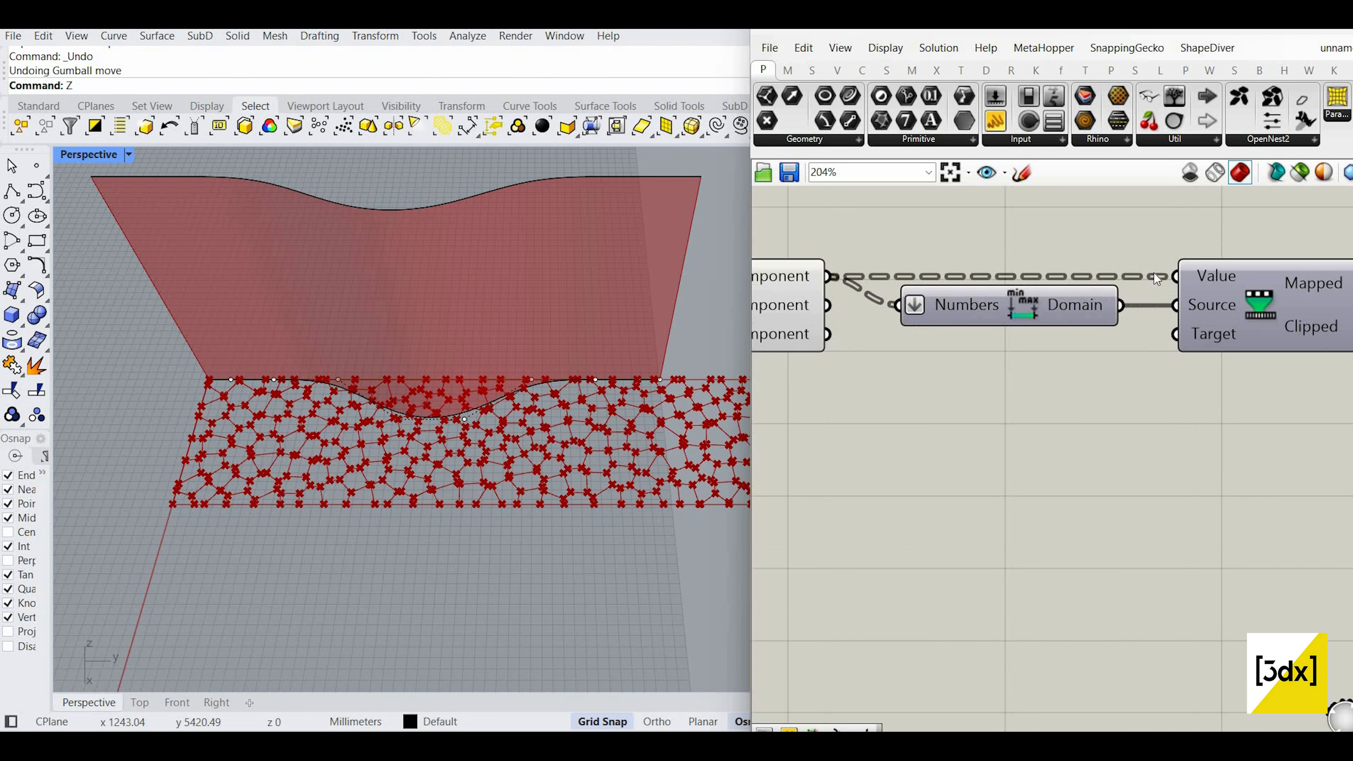
# Step: Copy the Bounds and Remap pair below and rewire both copies to the Y component
pyautogui.doubleClick(993, 477)
pyautogui.scroll(-2, 1110, 331)
pyautogui.moveTo(919, 250); pyautogui.dragTo(1289, 395)
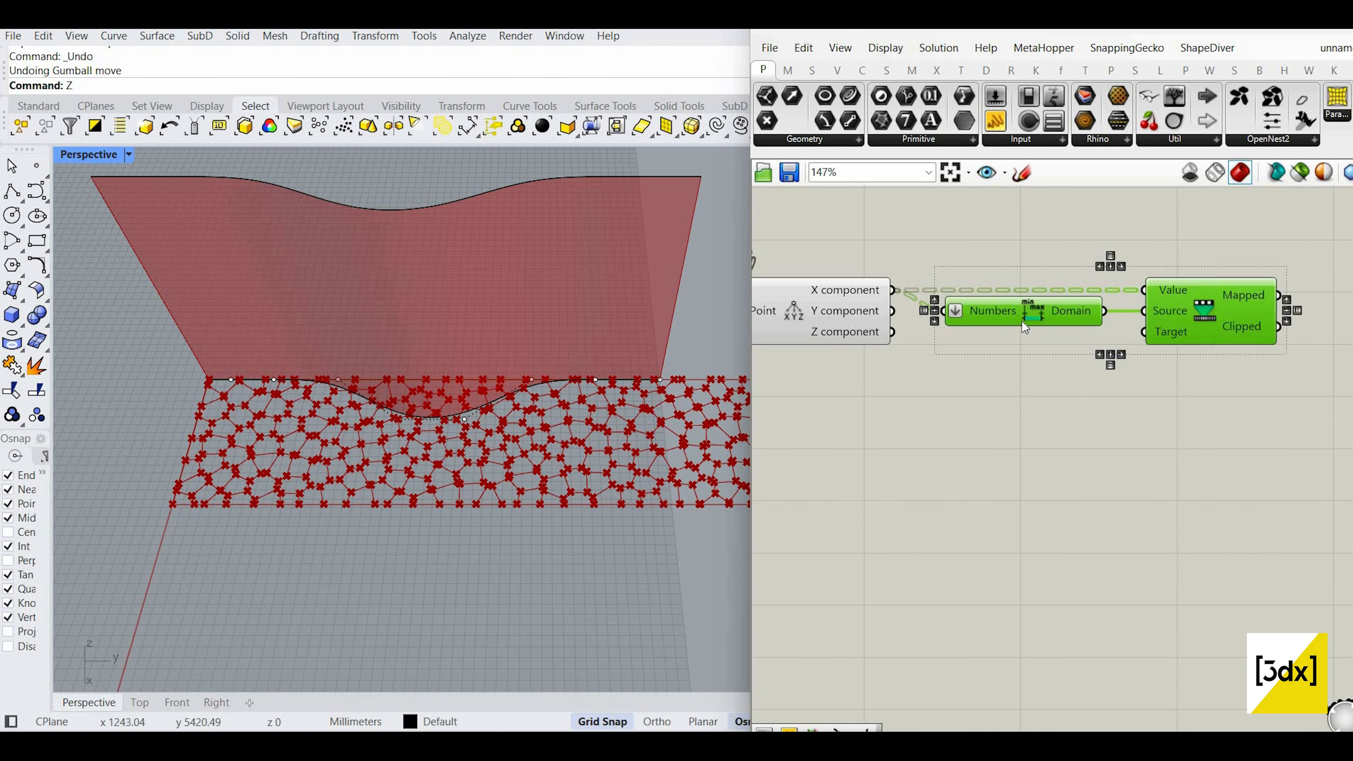
pyautogui.keyDown('alt'); pyautogui.moveTo(1022, 321); pyautogui.dragTo(1034, 469); pyautogui.keyUp('alt')
pyautogui.scroll(2, 912, 353)
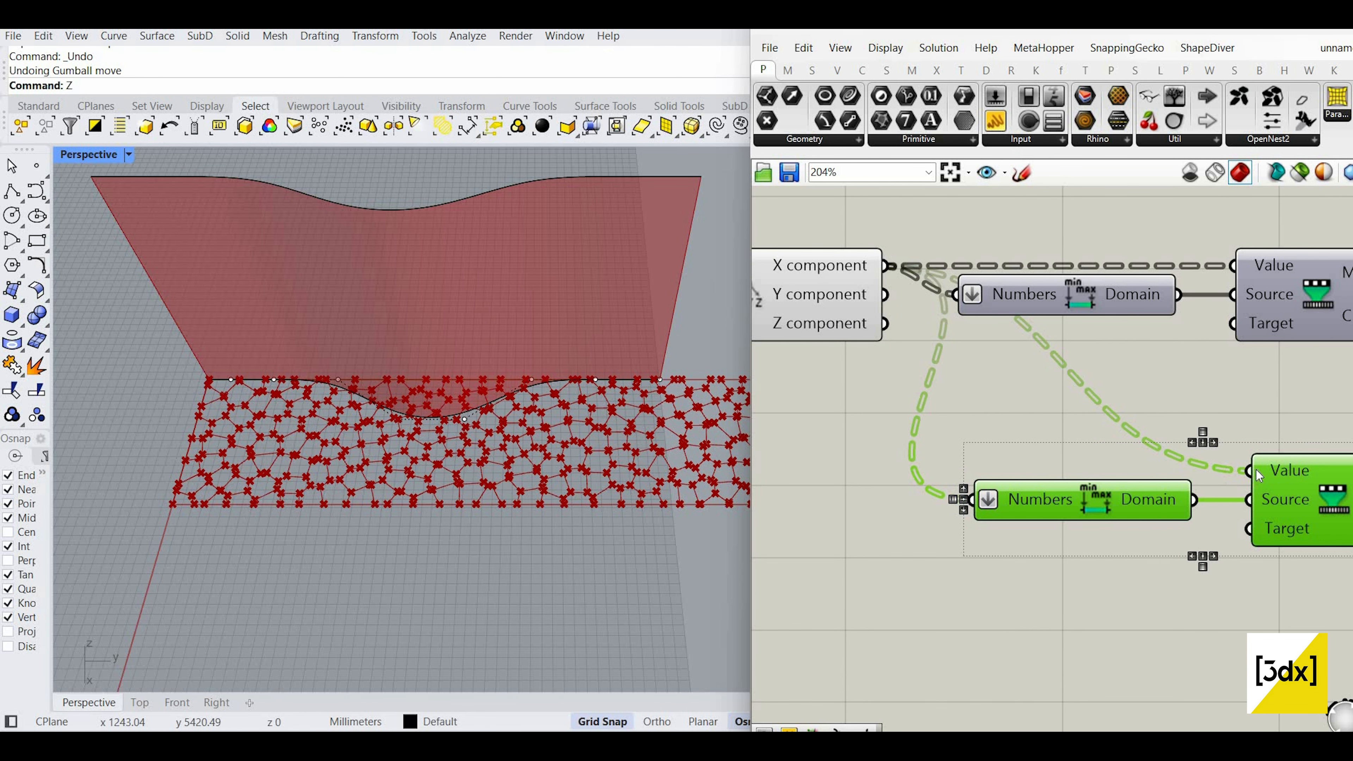
pyautogui.moveTo(1251, 471); pyautogui.dragTo(884, 295)
pyautogui.moveTo(967, 498); pyautogui.dragTo(885, 294)
pyautogui.scroll(-4, 885, 448)
pyautogui.scroll(2, 1162, 406)
# Step: Add an enlarged Panel displaying the second Remap's remapped Y values
pyautogui.doubleClick(1148, 394)
pyautogui.scroll(-1, 1007, 480)
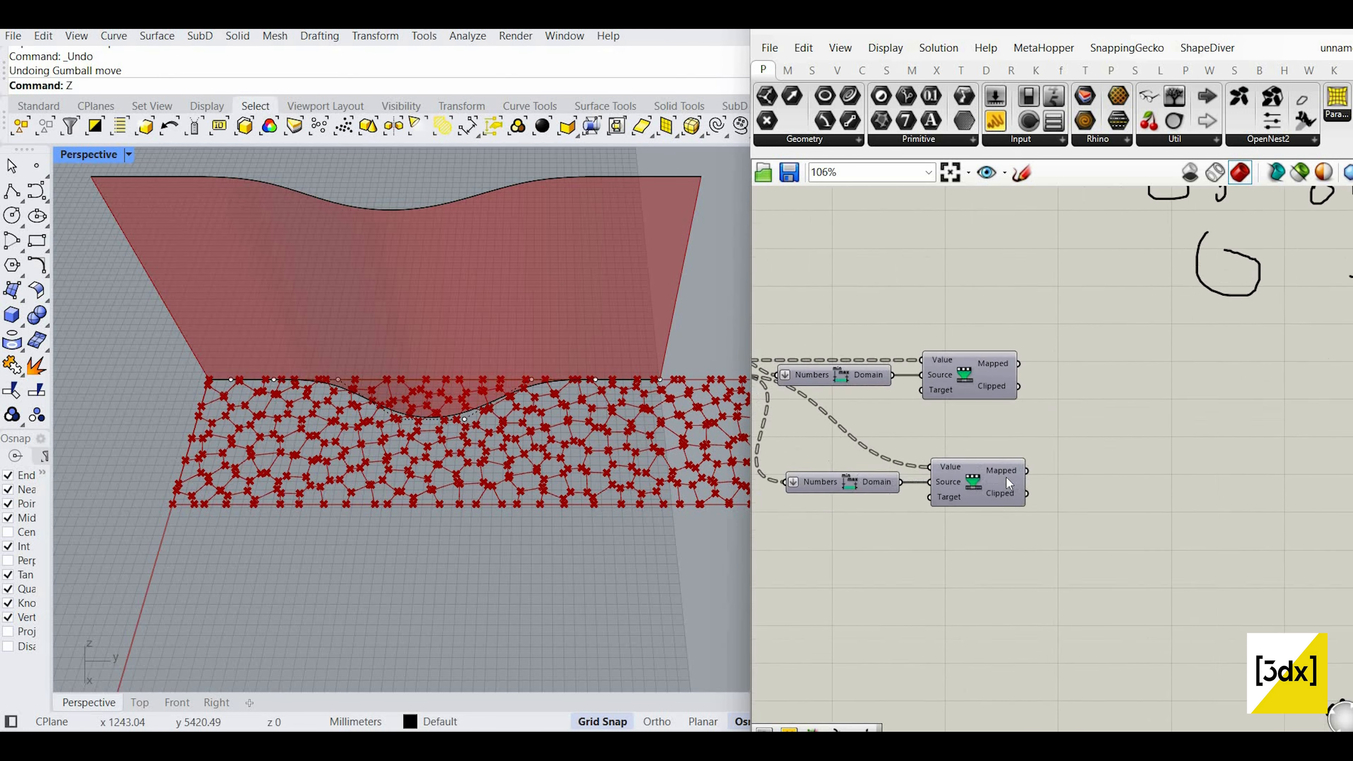
pyautogui.scroll(1, 1005, 476)
pyautogui.click(1000, 127)
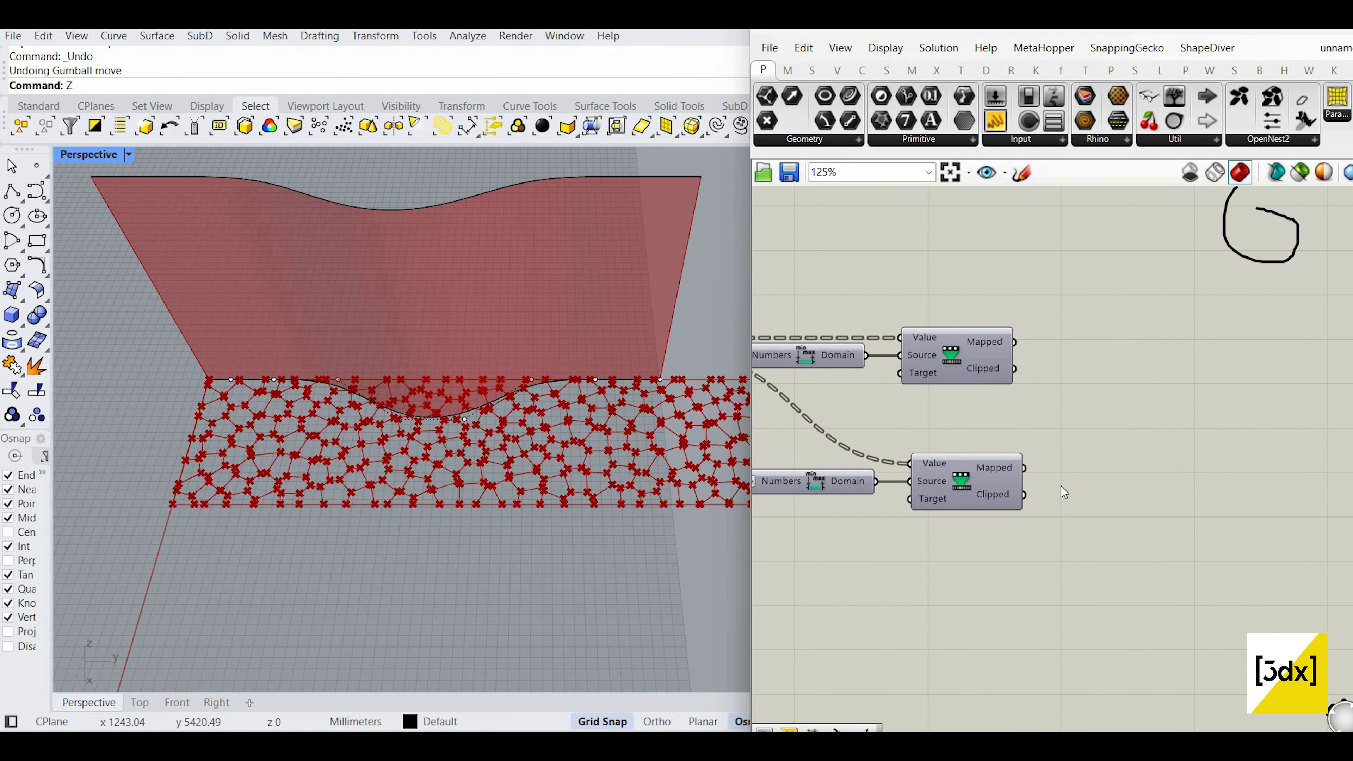
pyautogui.click(1082, 389)
pyautogui.scroll(2, 1059, 488)
pyautogui.moveTo(1010, 460); pyautogui.dragTo(1091, 409)
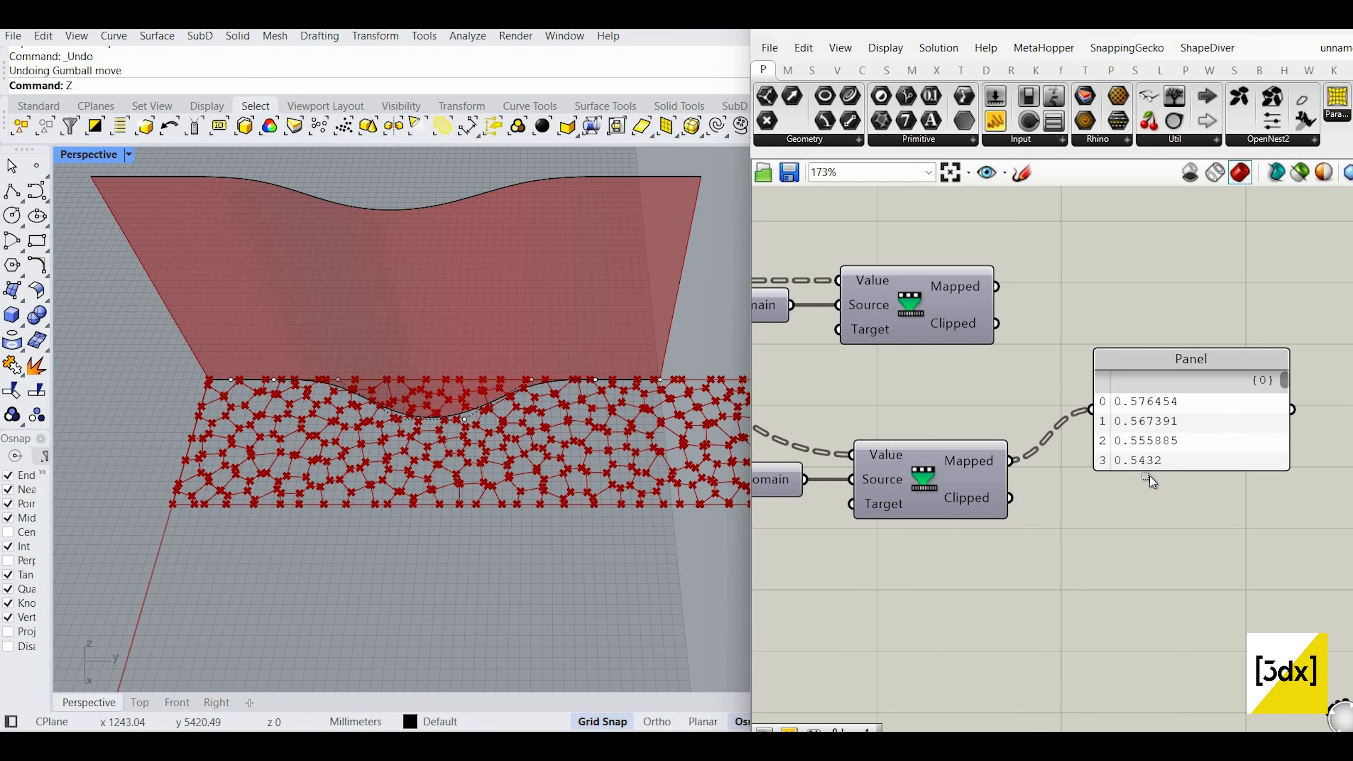
pyautogui.moveTo(1150, 476); pyautogui.dragTo(1170, 619)
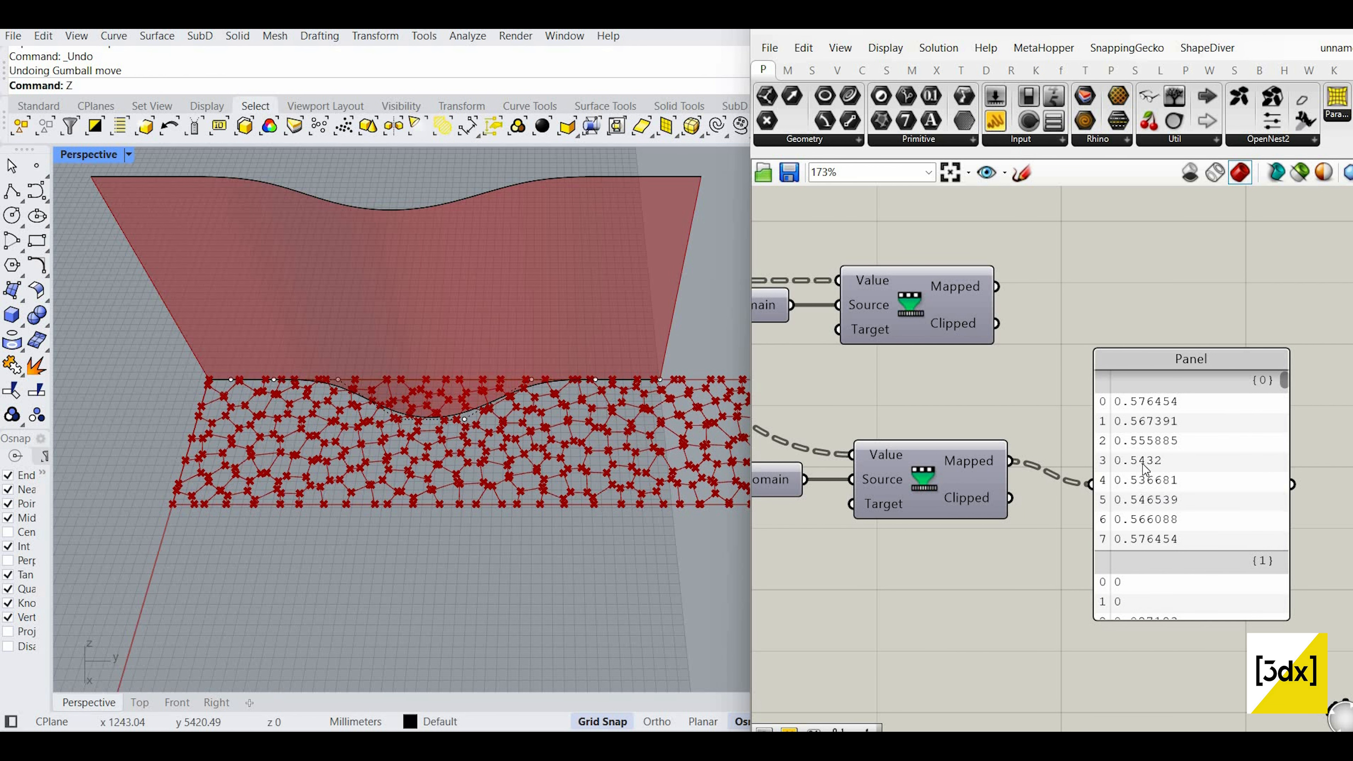
pyautogui.scroll(-3, 1156, 510)
pyautogui.scroll(2, 1155, 509)
pyautogui.moveTo(1152, 508); pyautogui.dragTo(1183, 505)
# Step: Delete the panel and add a Construct Point component aligned with the remaps
pyautogui.press('Delete')
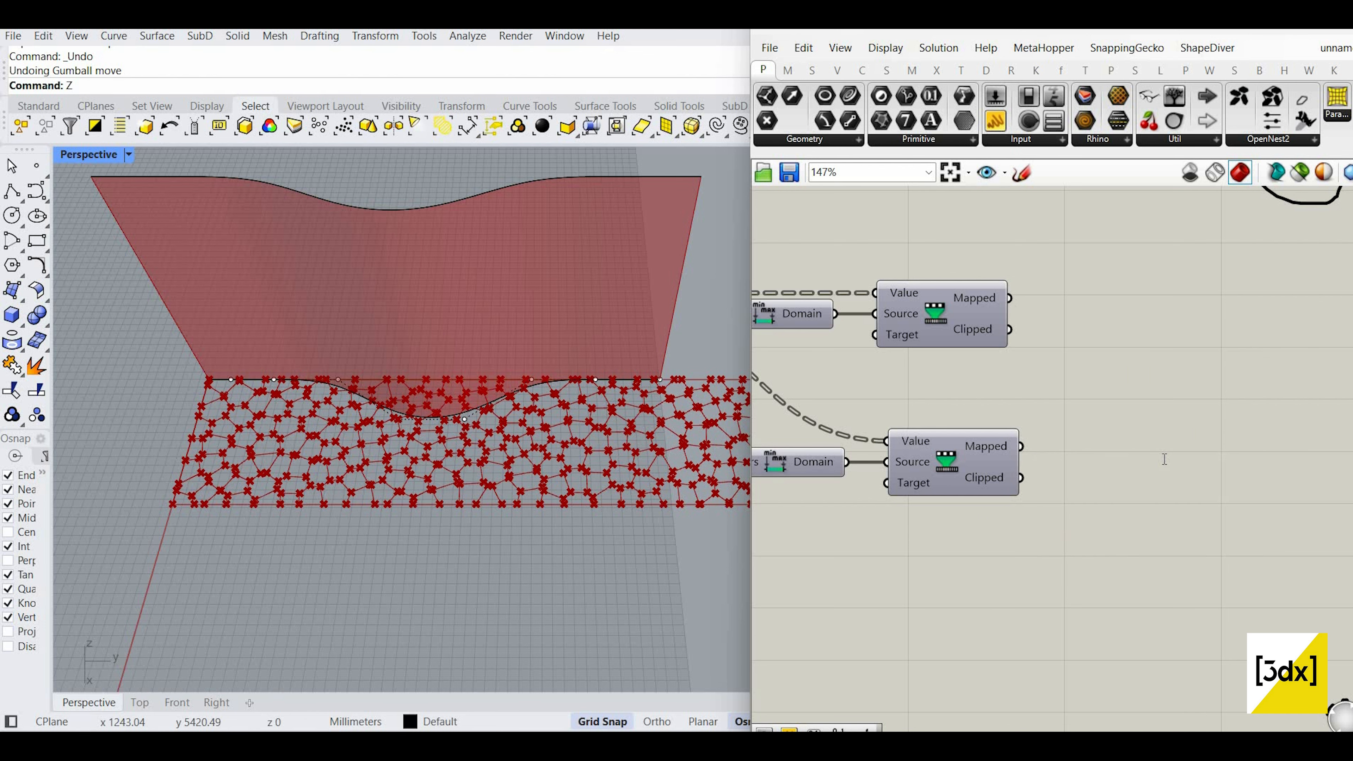
pyautogui.doubleClick(1163, 459)
pyautogui.write('xyz')
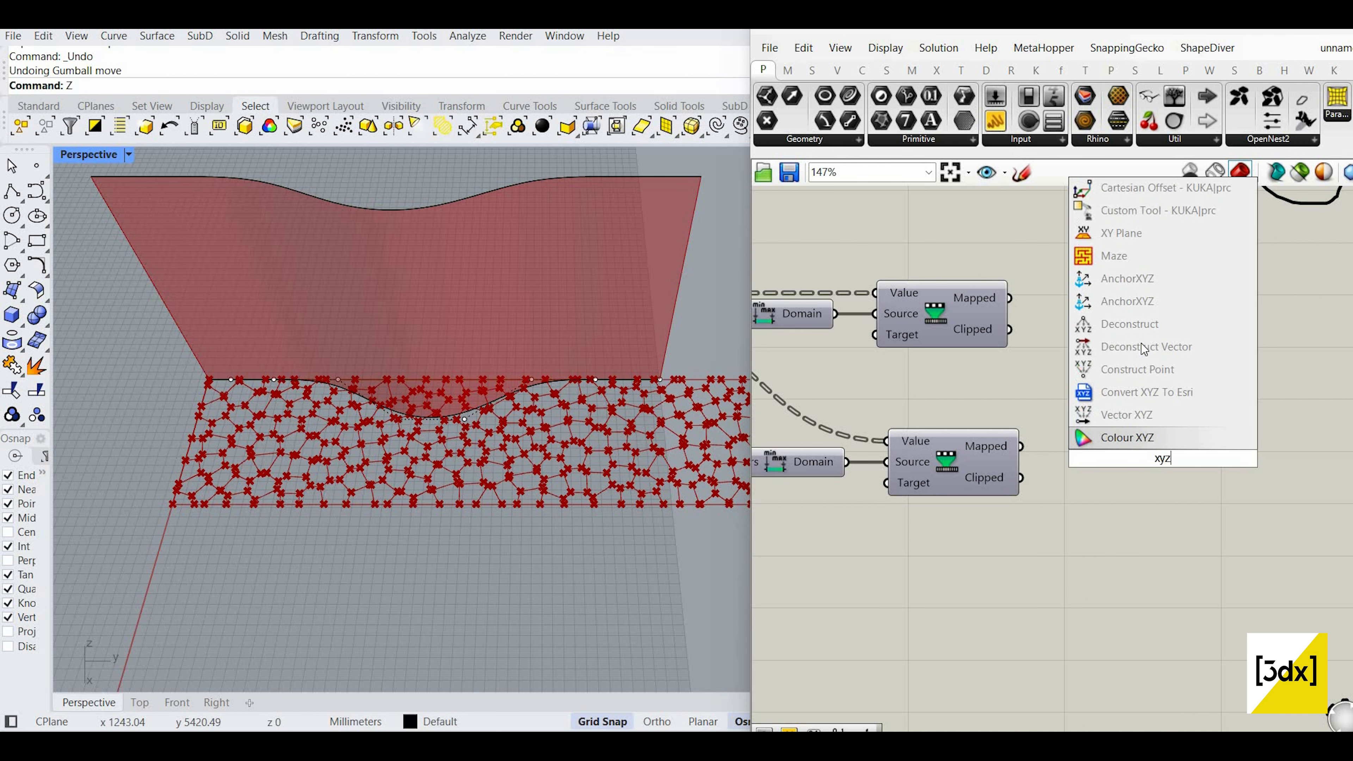
pyautogui.click(1138, 370)
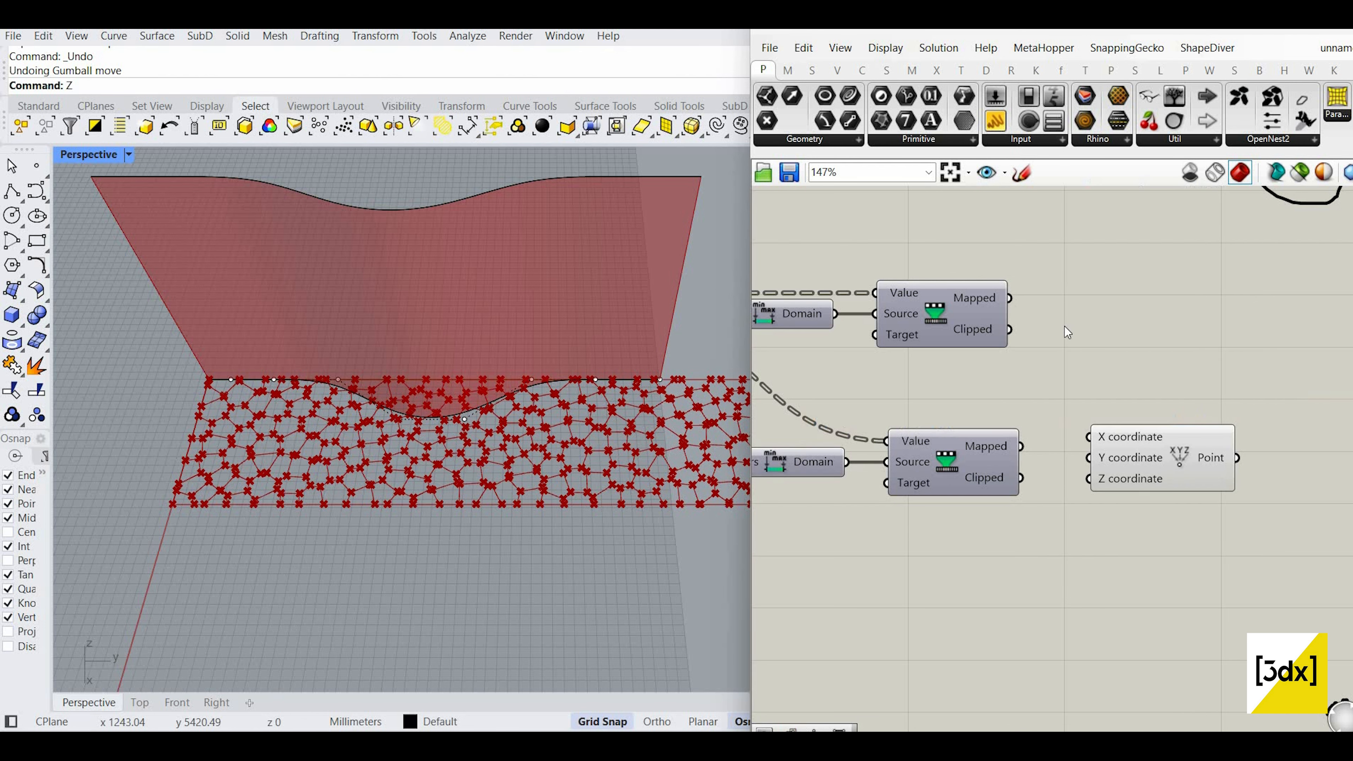
pyautogui.scroll(2, 1113, 393)
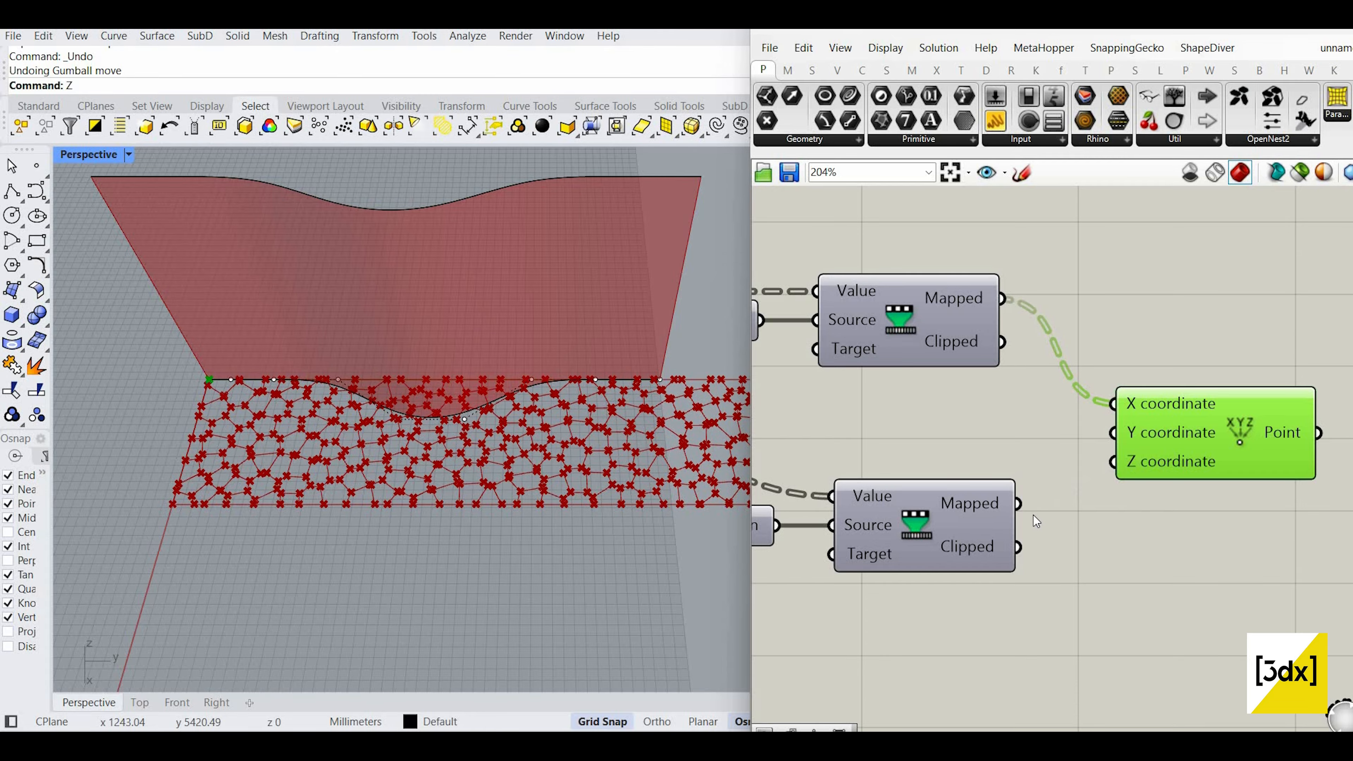
pyautogui.scroll(-6, 1077, 506)
pyautogui.moveTo(1131, 479); pyautogui.dragTo(1137, 440)
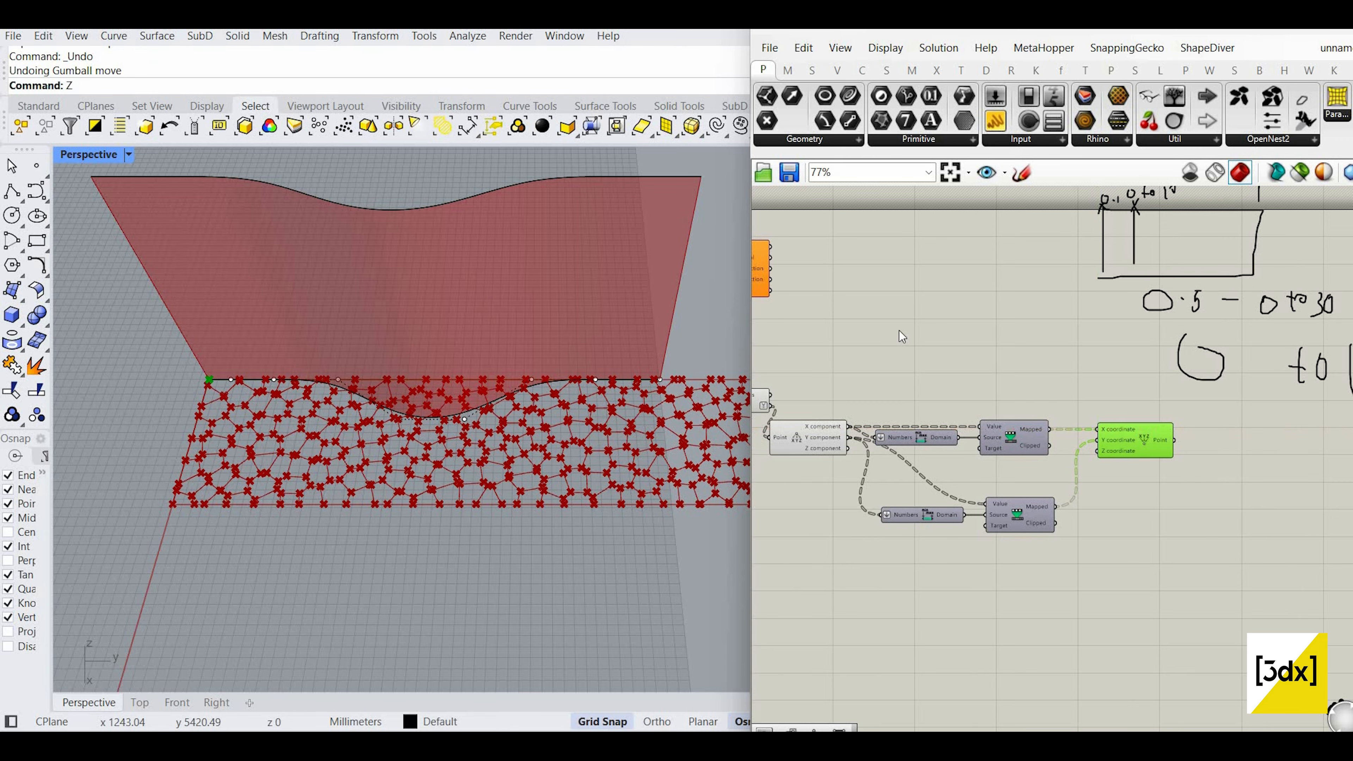
pyautogui.scroll(-1, 978, 289)
# Step: Connect a 0.5 Number Slider to Evaluate Surface's Point input
pyautogui.moveTo(978, 289); pyautogui.dragTo(1113, 346, button='right')
pyautogui.moveTo(898, 328); pyautogui.dragTo(1114, 323)
pyautogui.scroll(3, 1012, 367)
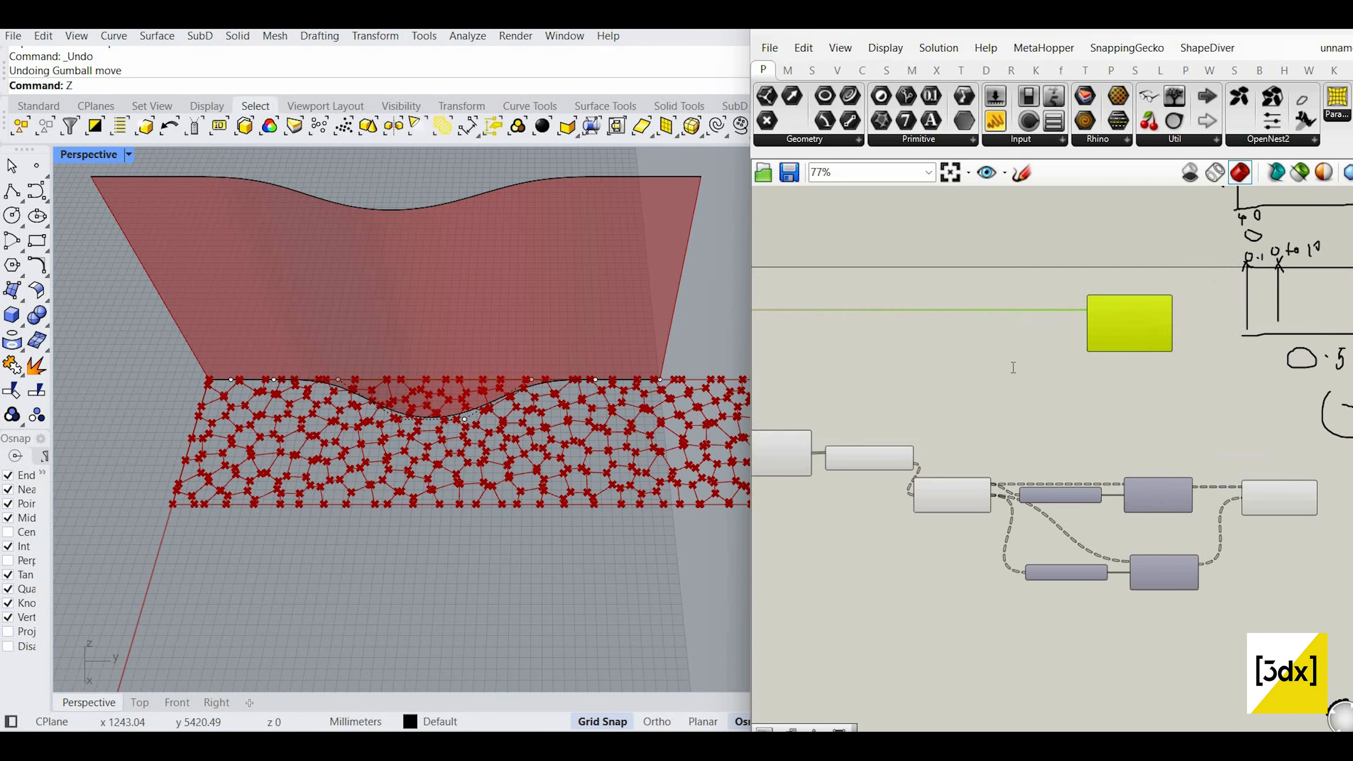
pyautogui.doubleClick(1011, 368)
pyautogui.write('0.5')
pyautogui.press('Return')
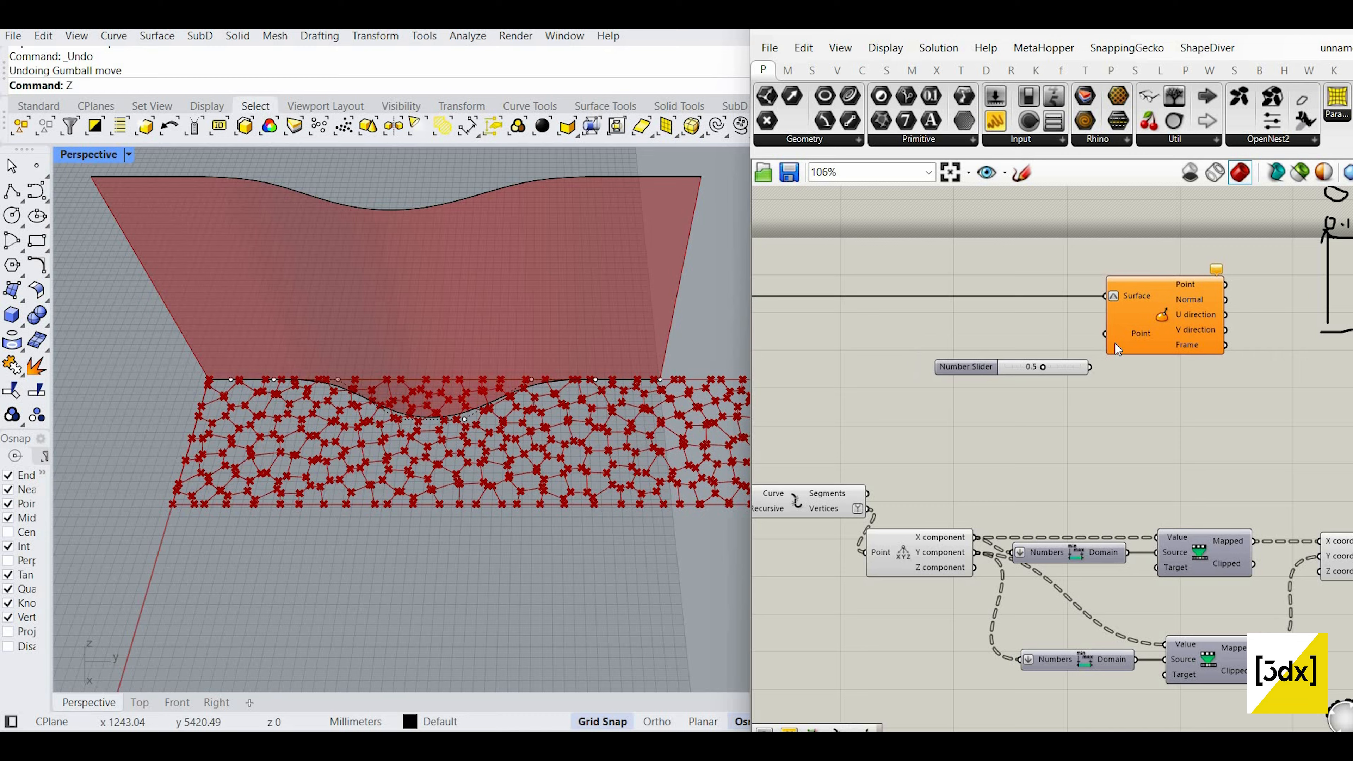
pyautogui.scroll(3, 1115, 342)
pyautogui.moveTo(1073, 382); pyautogui.dragTo(1098, 328)
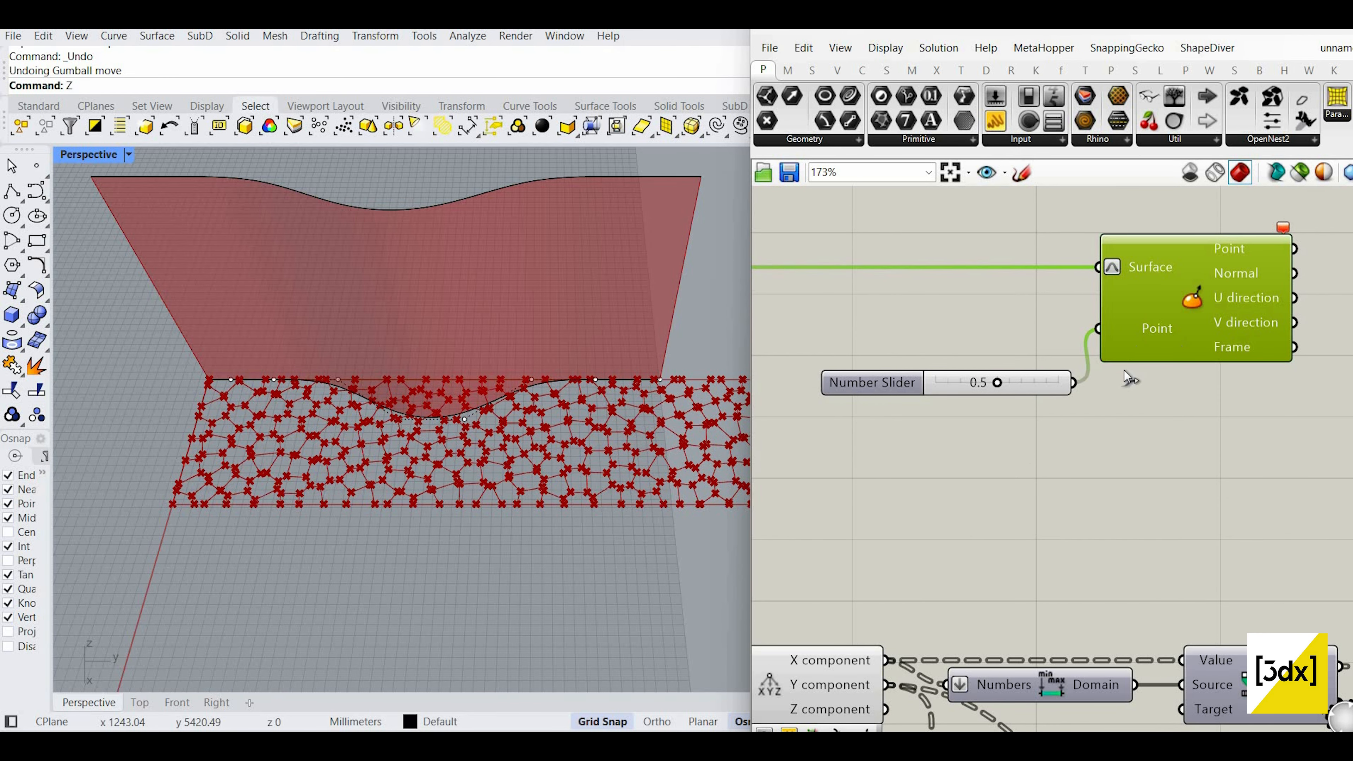
pyautogui.scroll(-2, 1177, 316)
pyautogui.scroll(-2, 1035, 295)
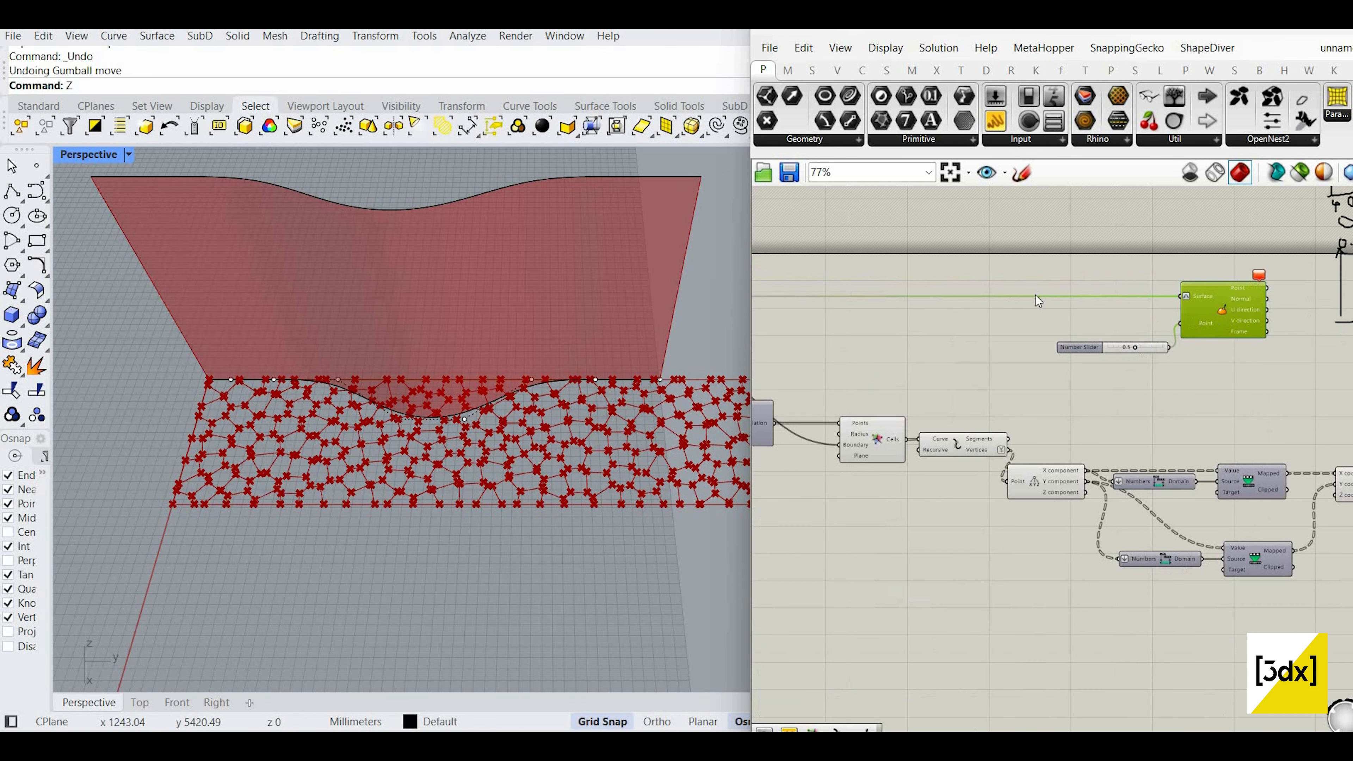
pyautogui.scroll(-1, 985, 298)
# Step: Select the Loft to highlight its surface, then return to the number slider
pyautogui.moveTo(767, 306); pyautogui.dragTo(1023, 318, button='right')
pyautogui.scroll(4, 1033, 299)
pyautogui.click(986, 321)
pyautogui.scroll(-4, 1225, 332)
pyautogui.moveTo(1342, 341); pyautogui.dragTo(1156, 365, button='right')
pyautogui.scroll(4, 1161, 373)
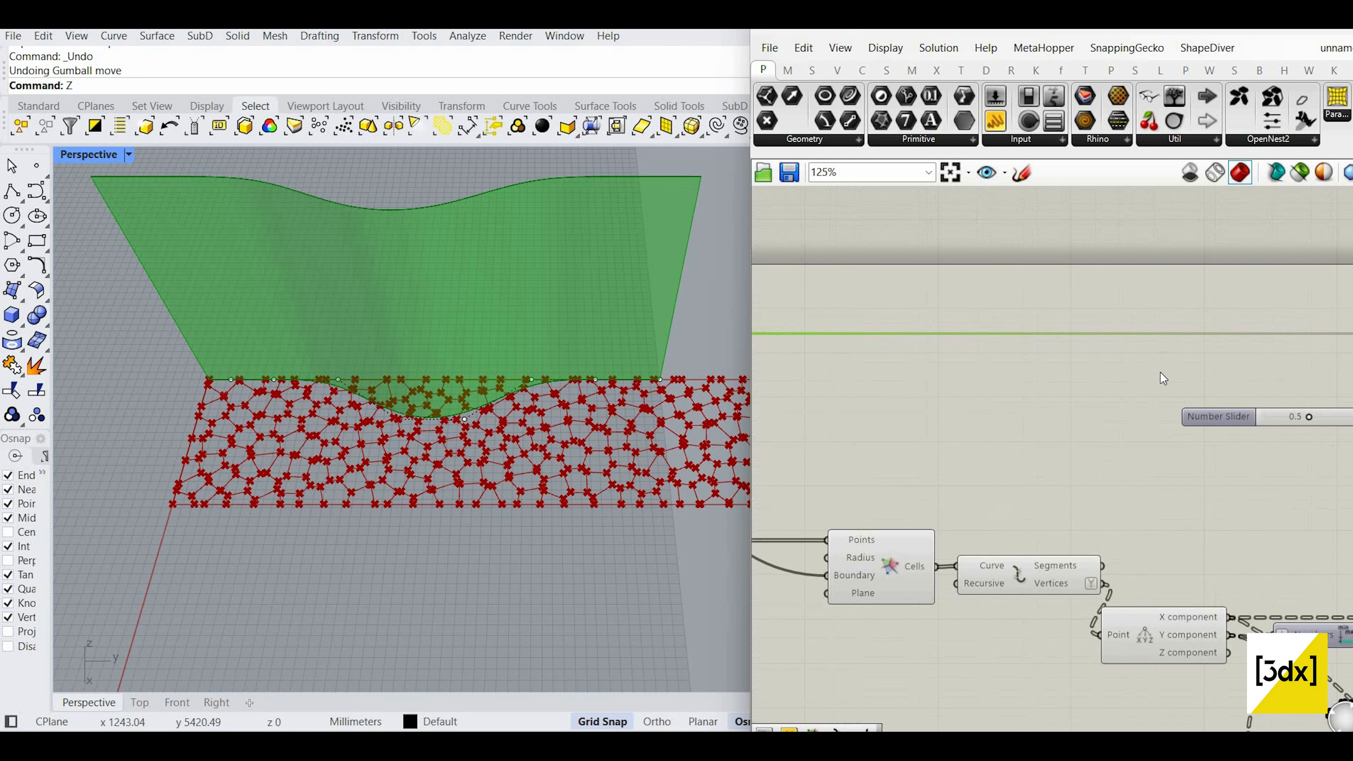
pyautogui.moveTo(1244, 463); pyautogui.dragTo(984, 462, button='right')
# Step: Replace the Number Slider with an MD Slider wired into Evaluate Surface's Point
pyautogui.scroll(4, 1158, 360)
pyautogui.click(979, 462)
pyautogui.press('Delete')
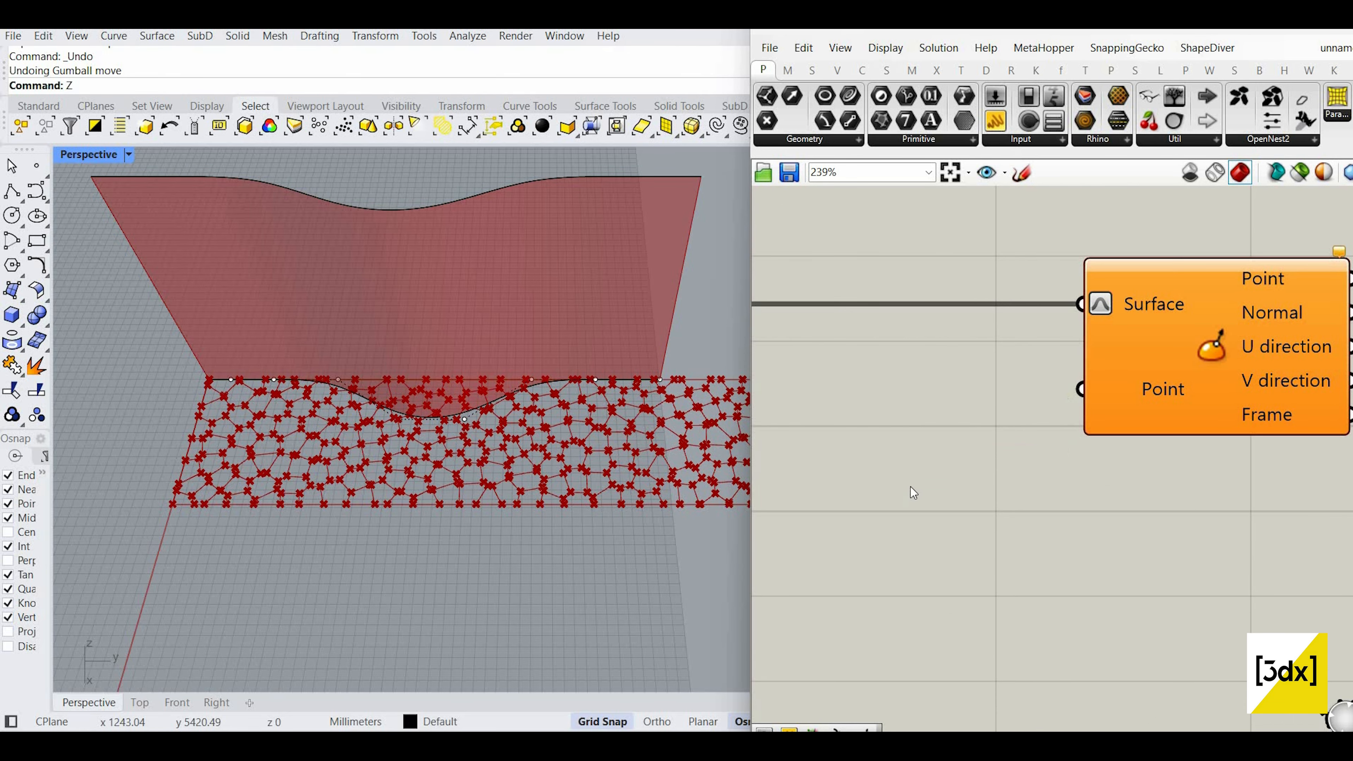
pyautogui.doubleClick(911, 487)
pyautogui.write('md ')
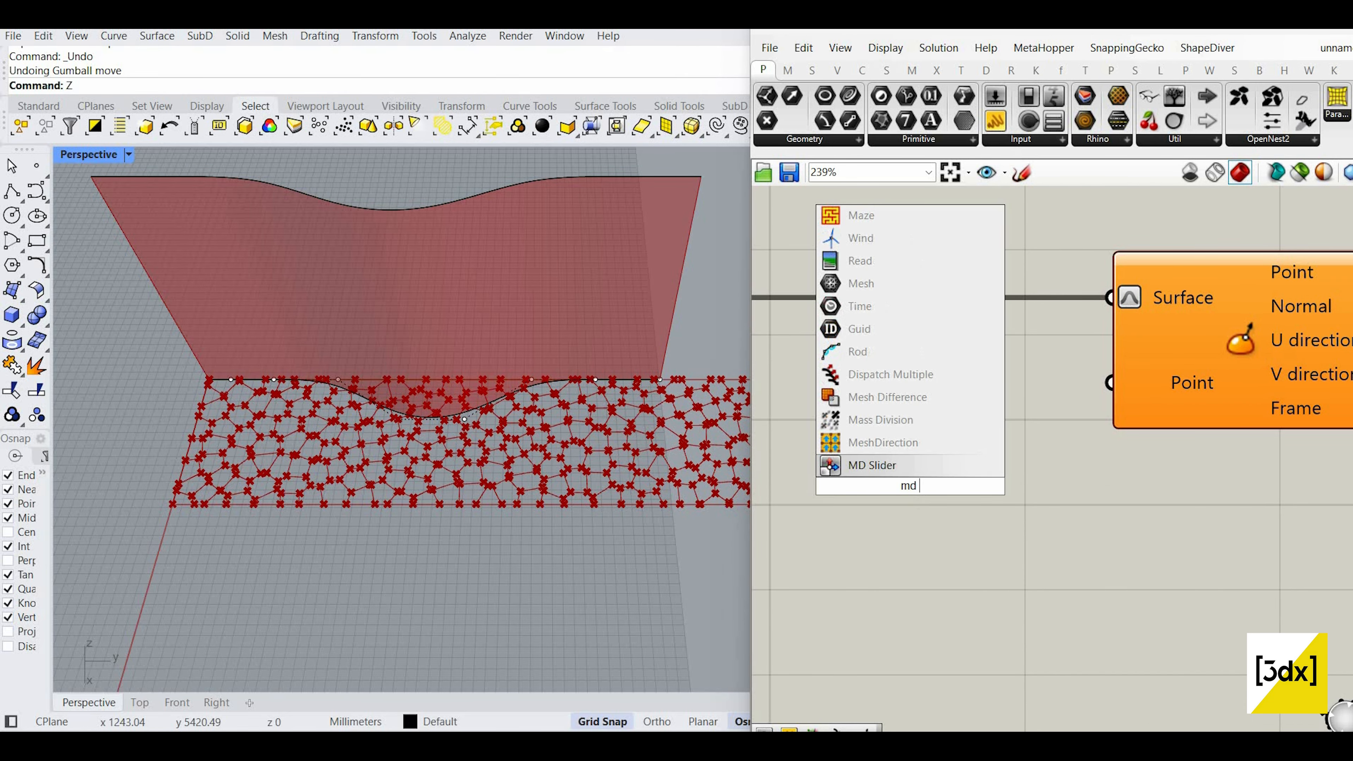
pyautogui.write('sl')
pyautogui.click(932, 469)
pyautogui.scroll(-4, 1121, 490)
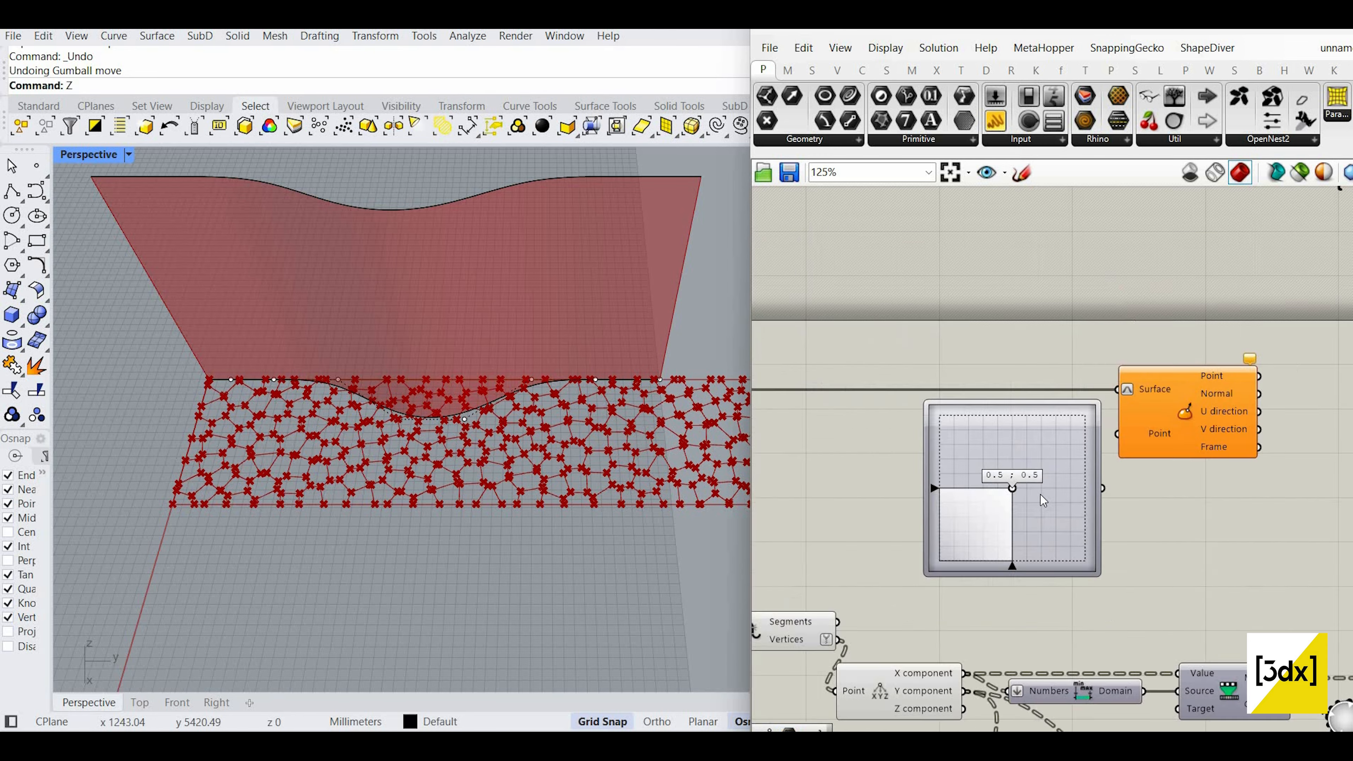
pyautogui.click(1041, 494)
pyautogui.scroll(-2, 1135, 418)
pyautogui.scroll(4, 1163, 370)
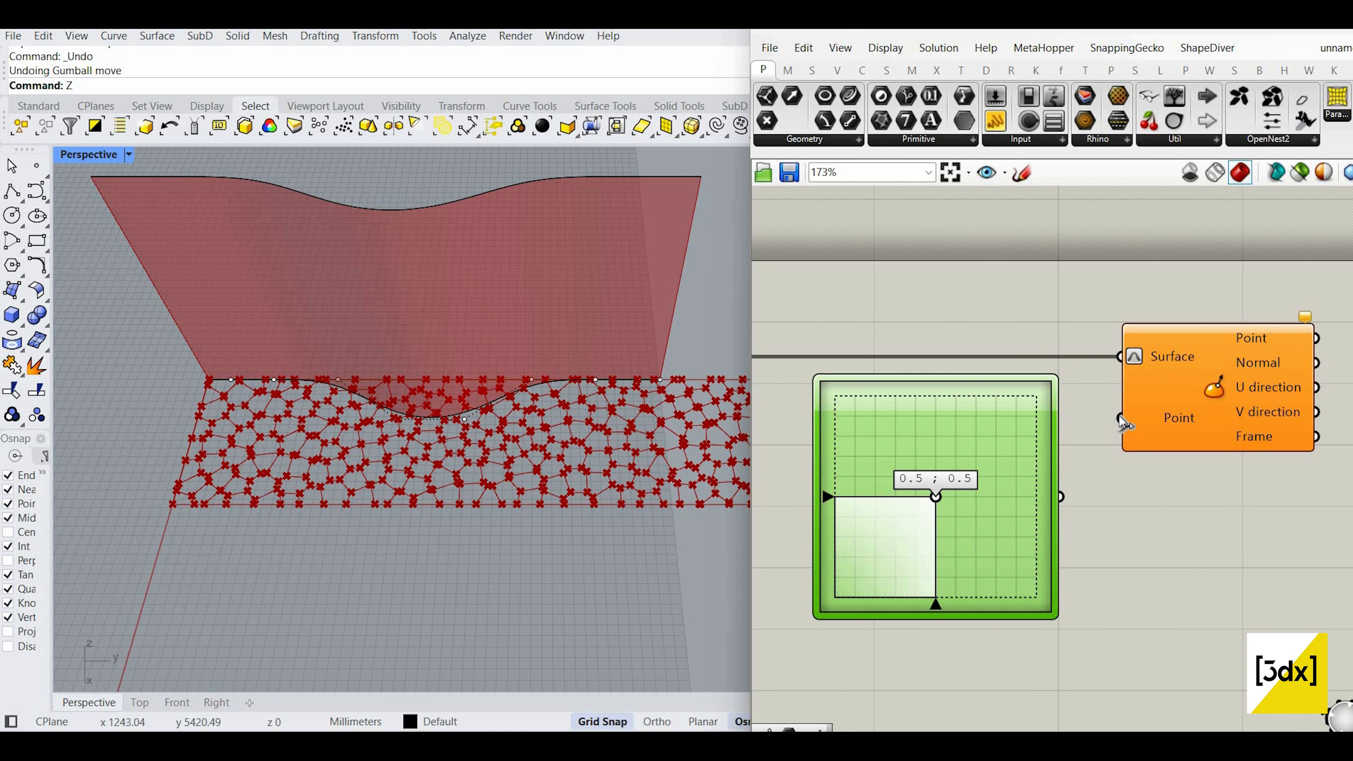
pyautogui.moveTo(1060, 496); pyautogui.dragTo(1191, 395)
pyautogui.click(1190, 393)
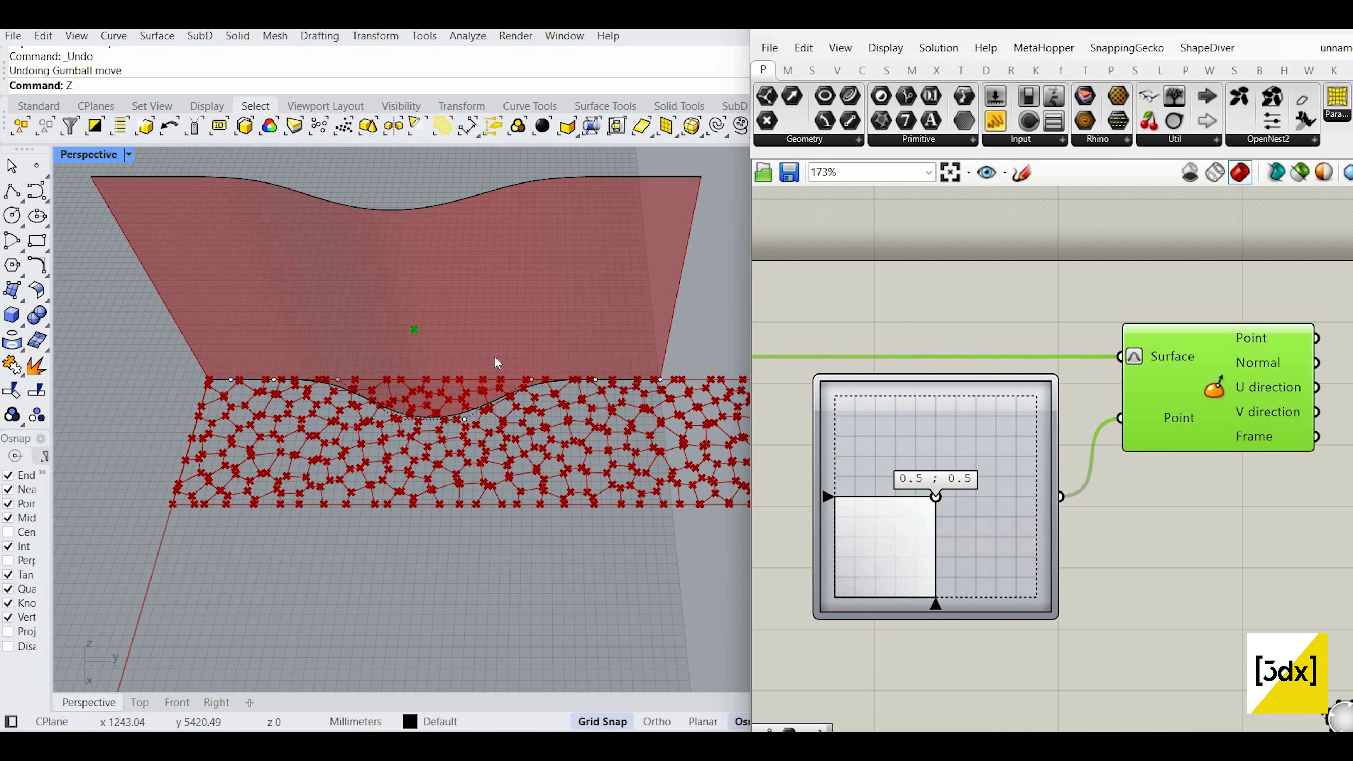
pyautogui.scroll(-5, 495, 360)
pyautogui.scroll(5, 495, 361)
# Step: Move the evaluated point to corners 0.0;1.0, 1.0;1.0 and 1.0;0.0, sweeping along the edges
pyautogui.moveTo(496, 361); pyautogui.dragTo(468, 321, button='right')
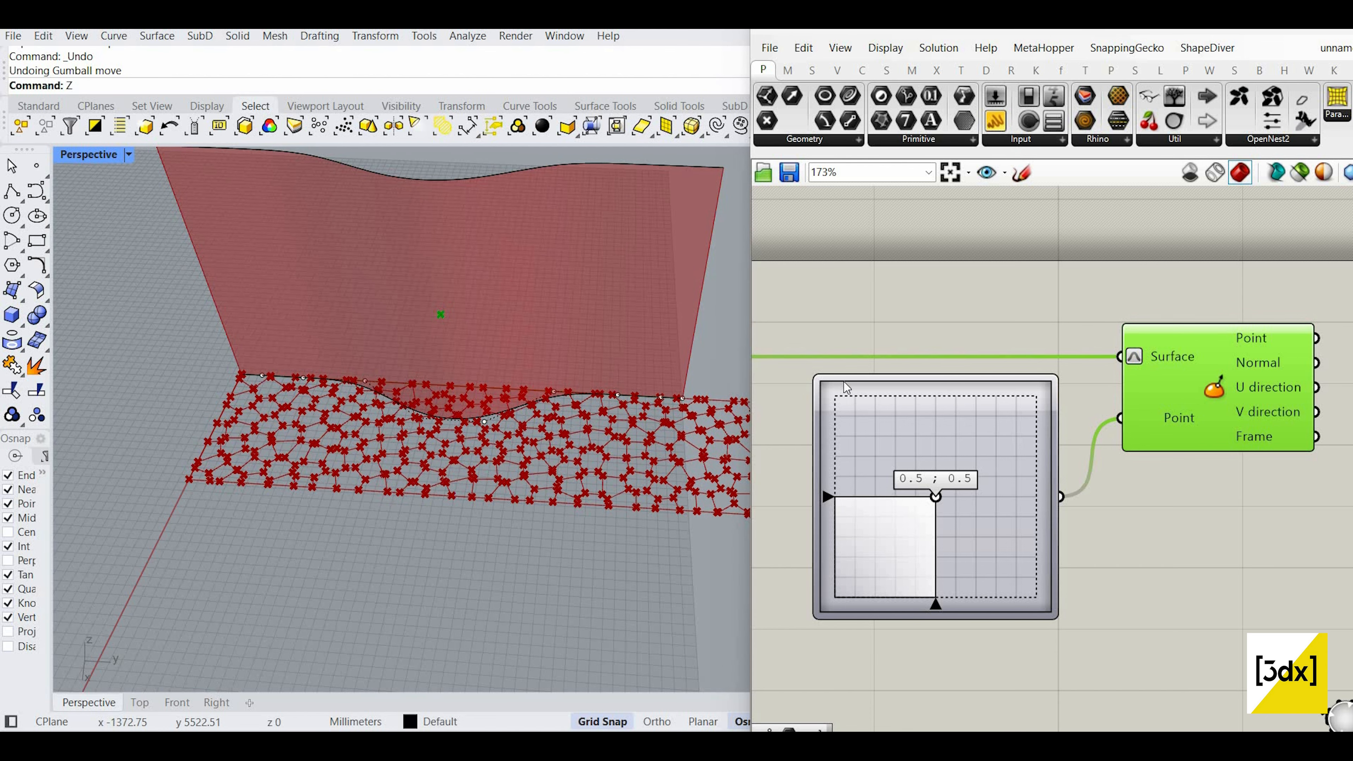
pyautogui.moveTo(847, 388); pyautogui.dragTo(816, 393)
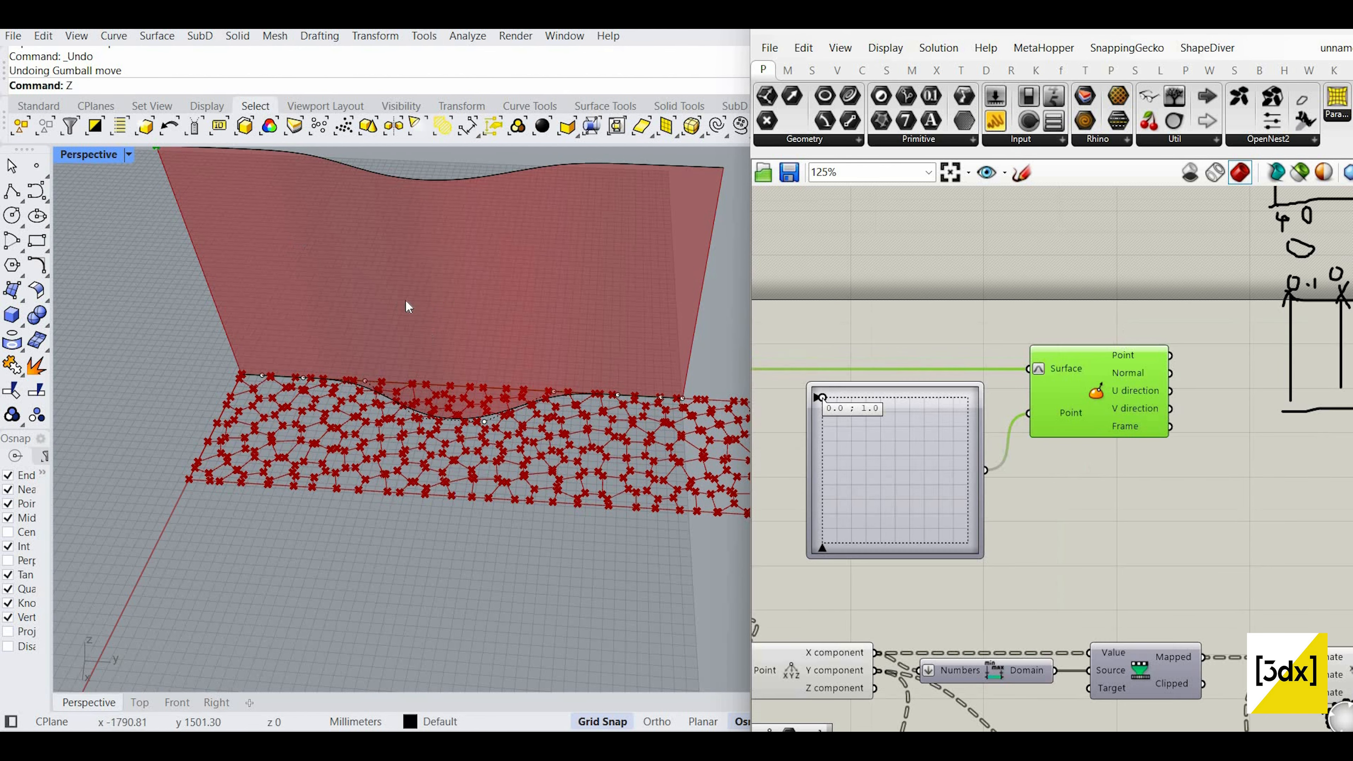
pyautogui.scroll(-3, 396, 308)
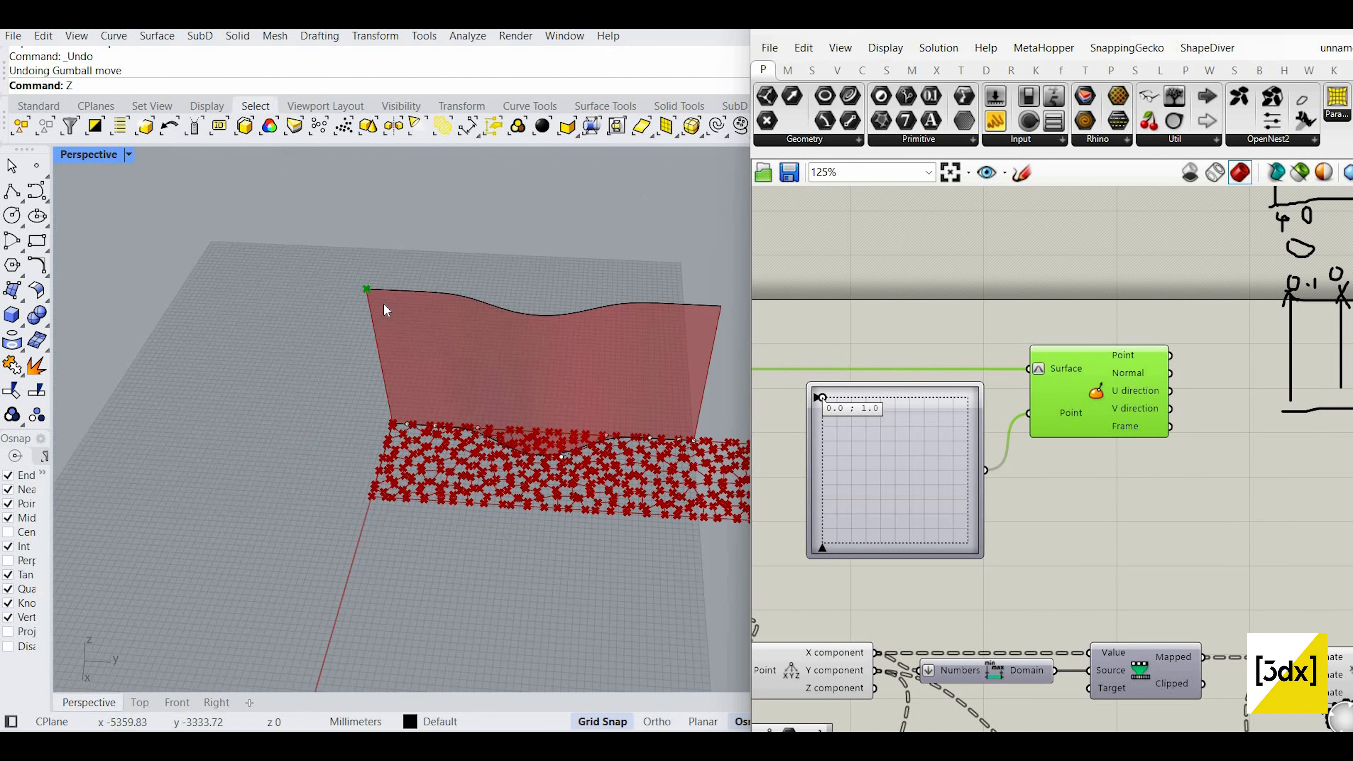
pyautogui.scroll(4, 821, 405)
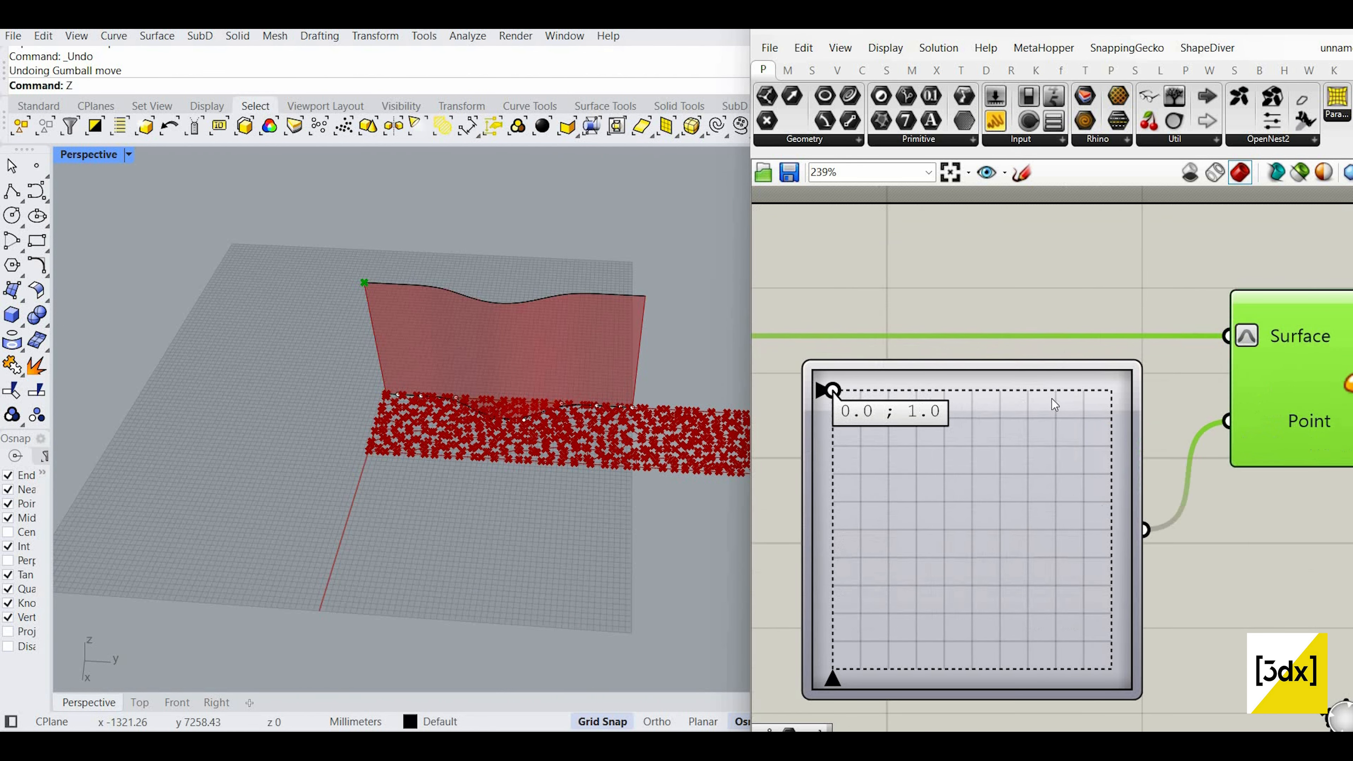
pyautogui.moveTo(1052, 398); pyautogui.dragTo(1224, 383)
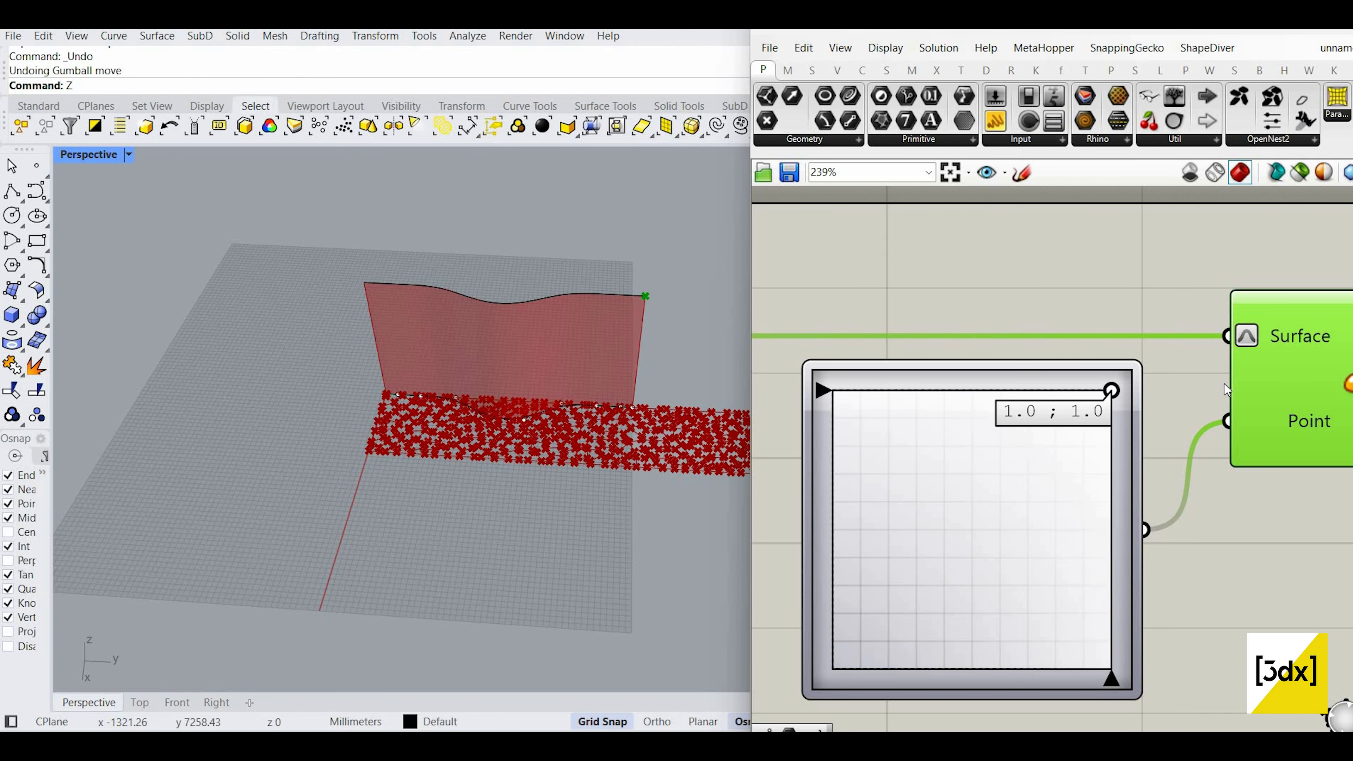
pyautogui.moveTo(1111, 391); pyautogui.dragTo(723, 414)
pyautogui.moveTo(729, 653); pyautogui.dragTo(1140, 383)
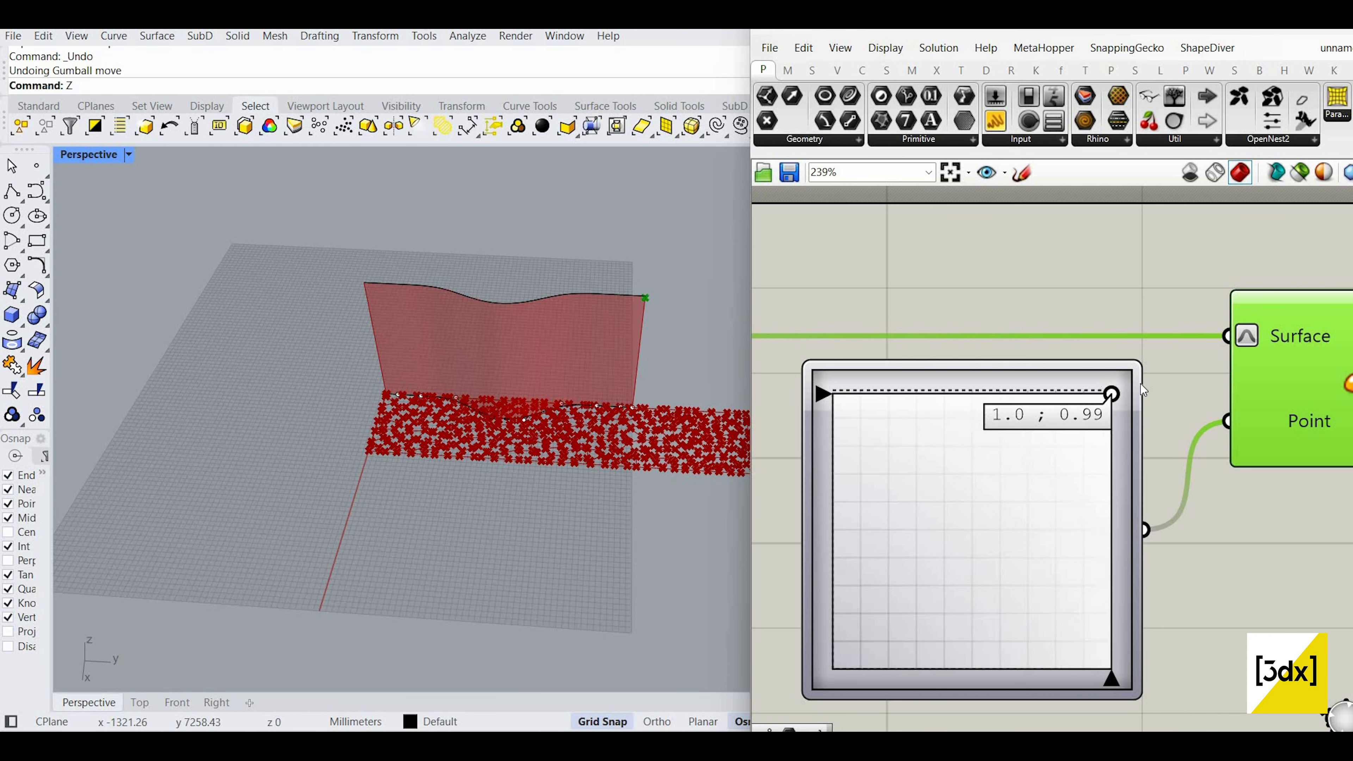
pyautogui.moveTo(1133, 692); pyautogui.dragTo(1132, 692)
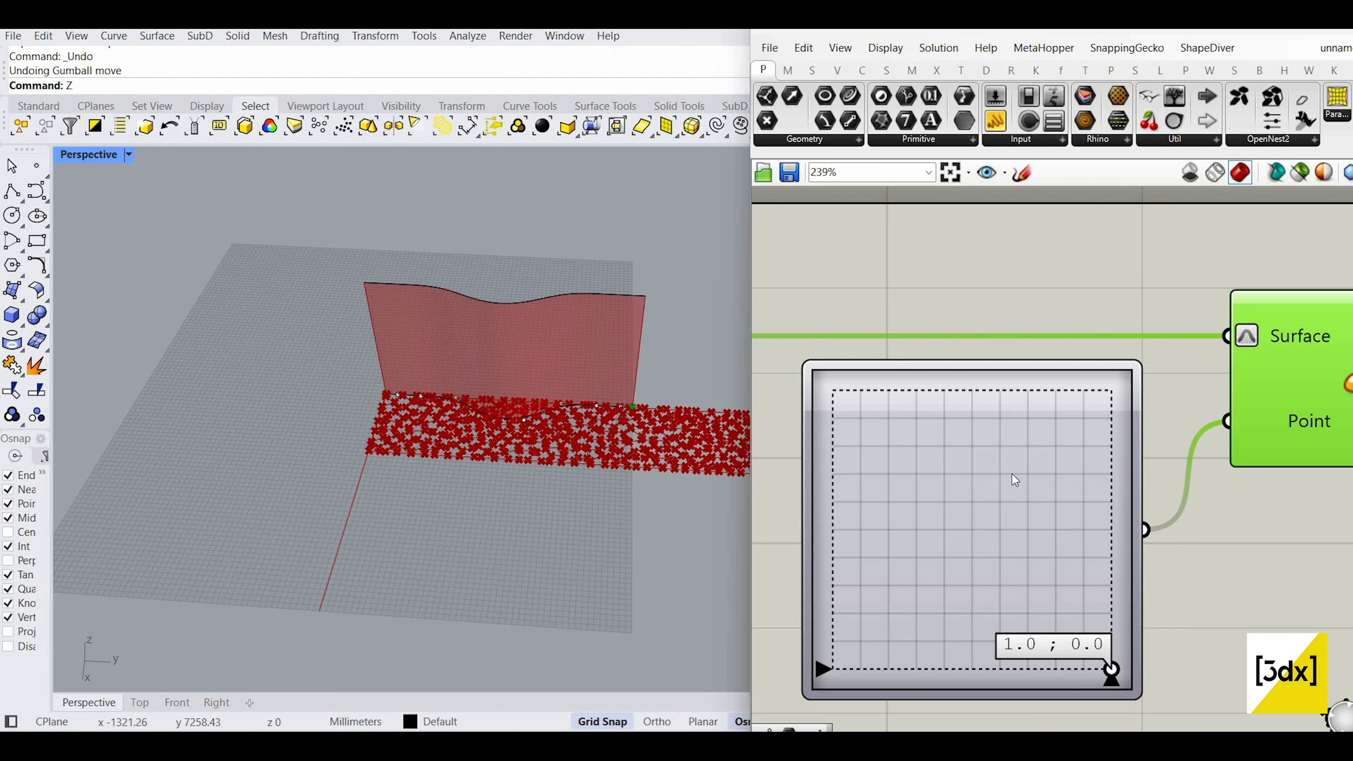
pyautogui.scroll(-1, 1043, 501)
pyautogui.scroll(-4, 1043, 501)
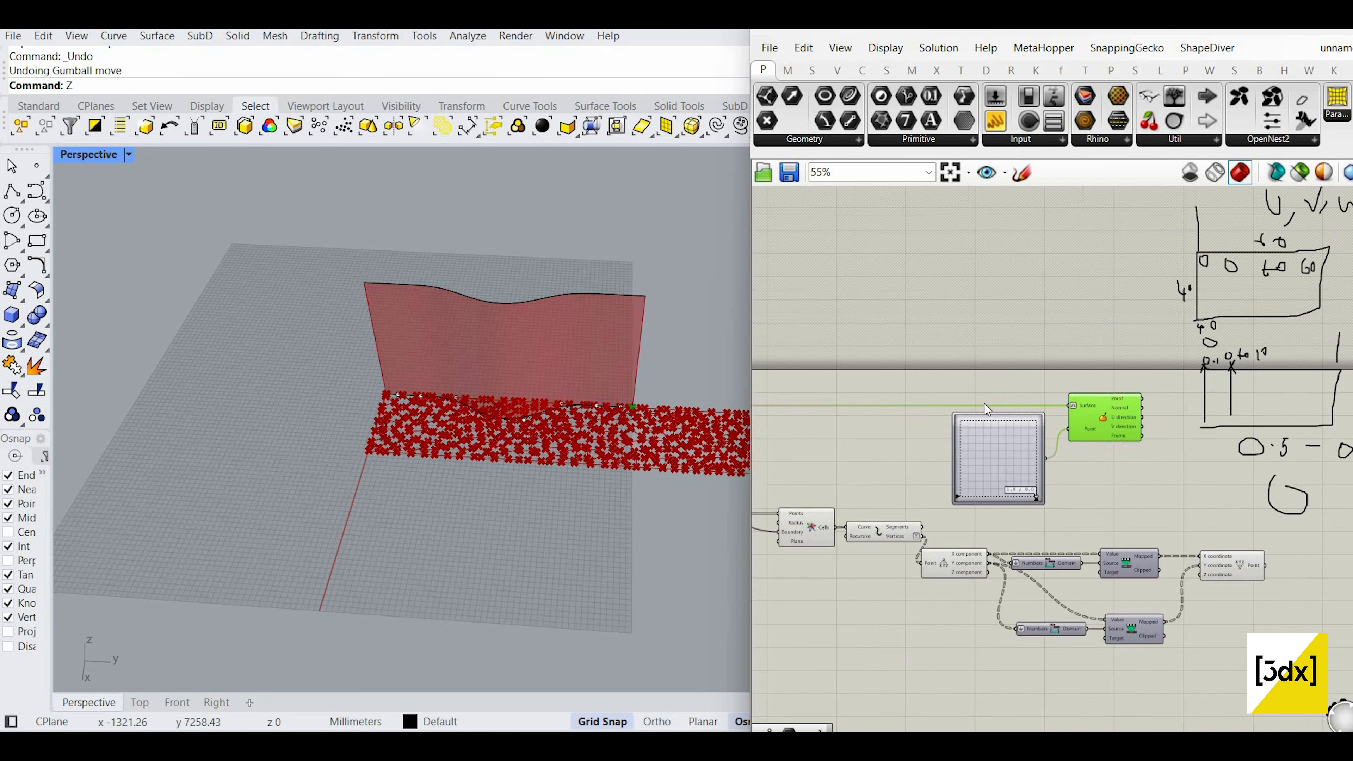
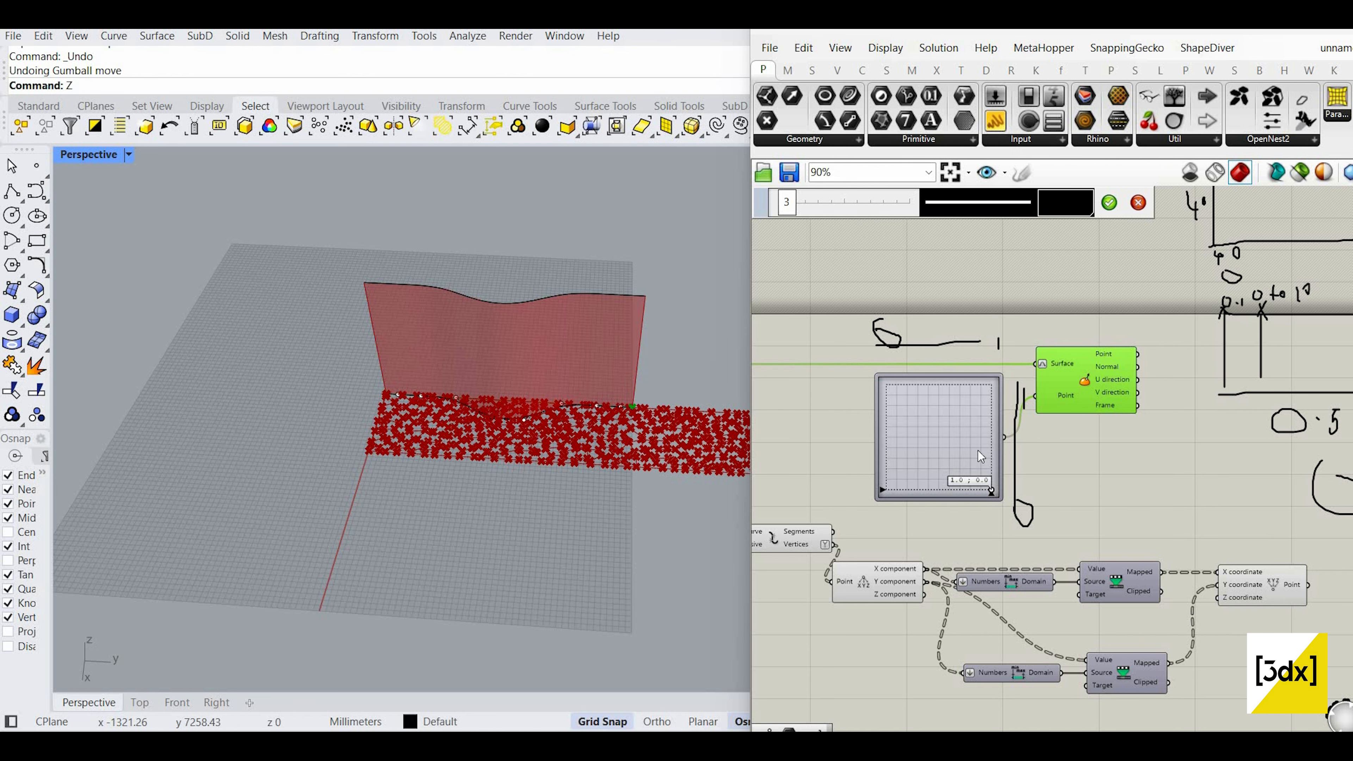
# Step: Drag the MD Slider point across the surface, to its corner and top edge, testing UV positions
pyautogui.click(1138, 203)
pyautogui.scroll(3, 993, 497)
pyautogui.moveTo(991, 497)
pyautogui.mouseDown()
pyautogui.moveTo(816, 360)
pyautogui.moveTo(819, 325)
pyautogui.mouseUp()
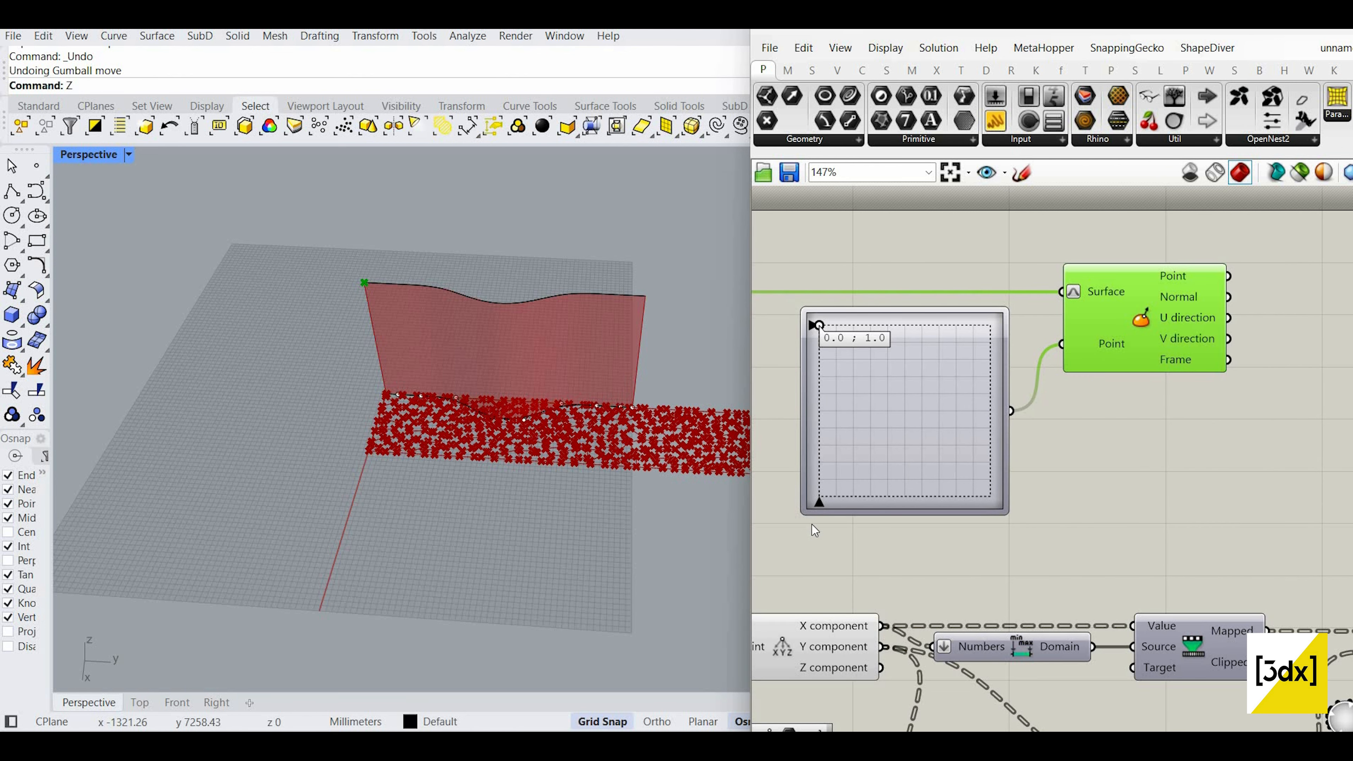
pyautogui.moveTo(812, 524); pyautogui.dragTo(1016, 162)
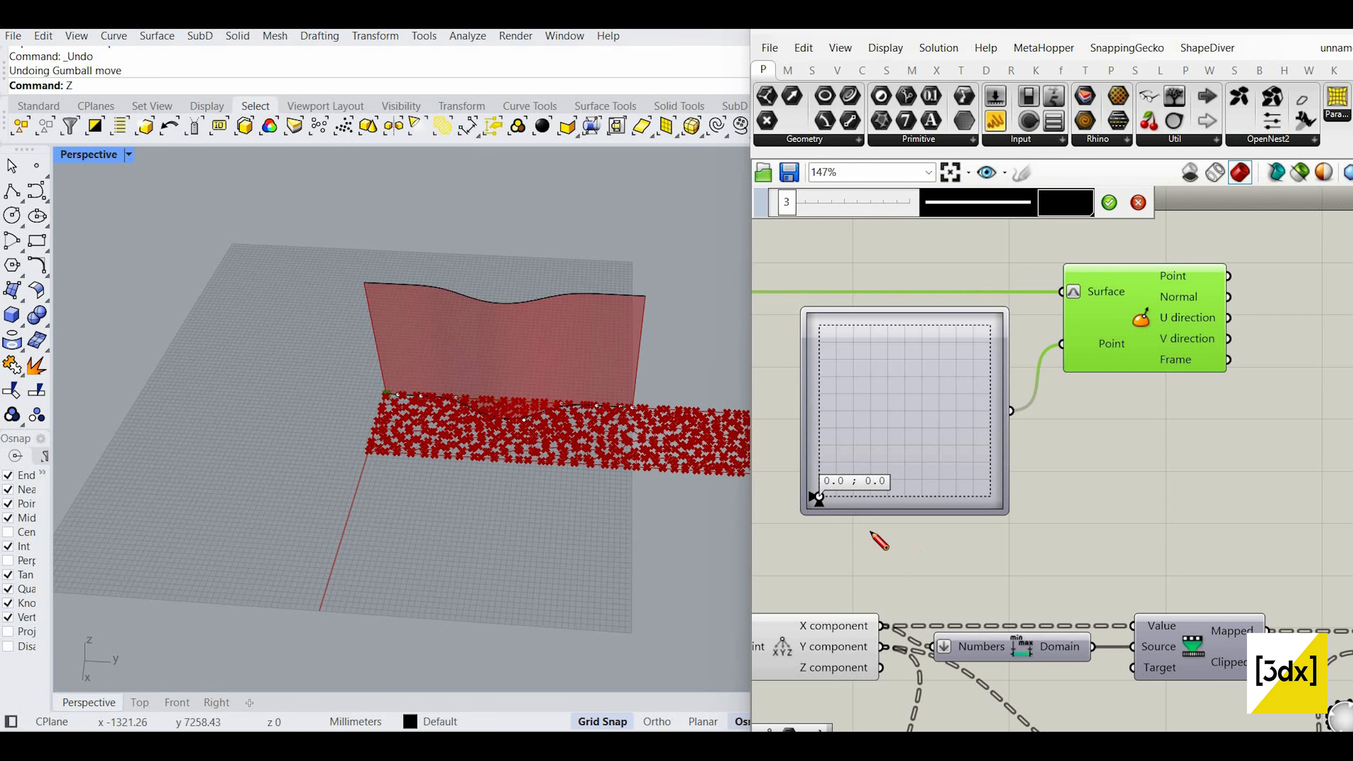
pyautogui.moveTo(1025, 297); pyautogui.dragTo(1027, 336)
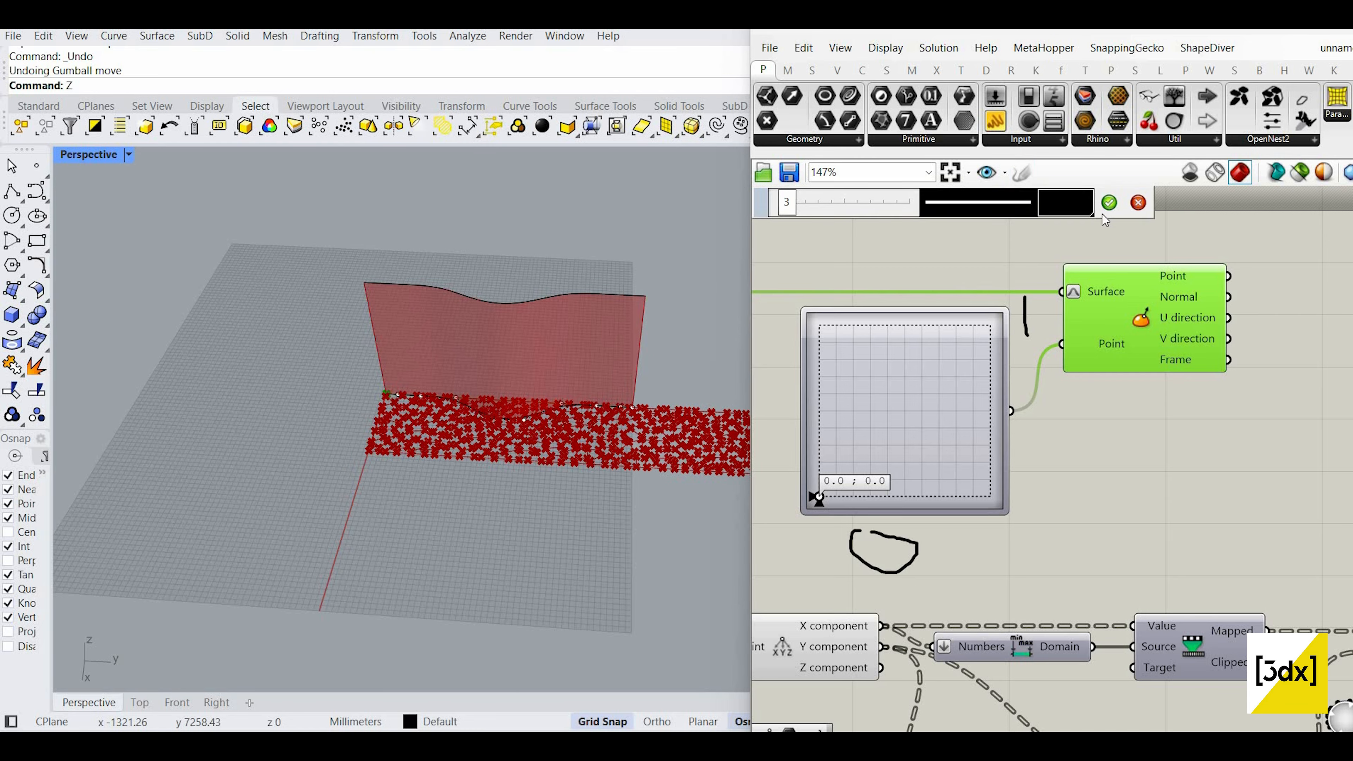
pyautogui.moveTo(814, 495)
pyautogui.mouseDown()
pyautogui.moveTo(862, 428)
pyautogui.moveTo(851, 334)
pyautogui.mouseUp()
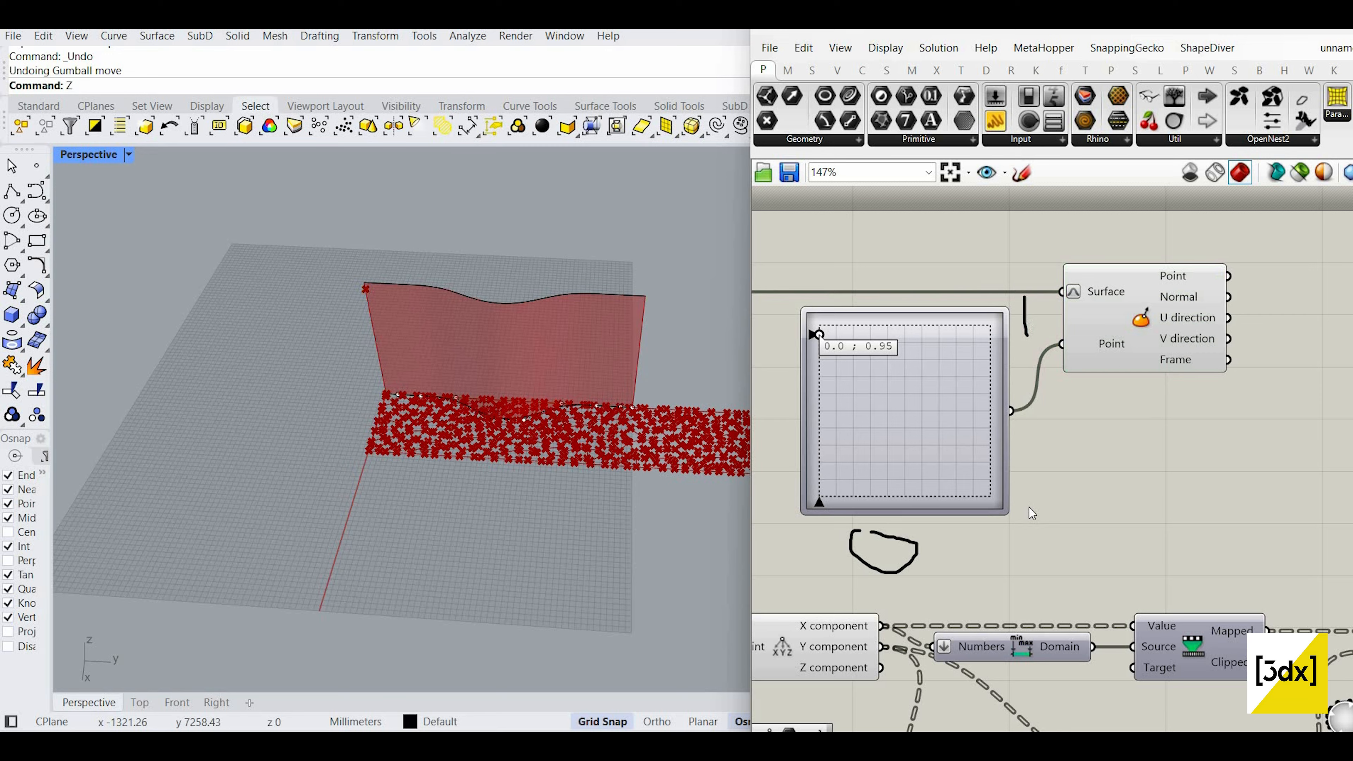
# Step: Delete the MD Slider so Evaluate Surface's Point input is left empty
pyautogui.click(894, 396)
pyautogui.press('Delete')
pyautogui.scroll(-3, 948, 373)
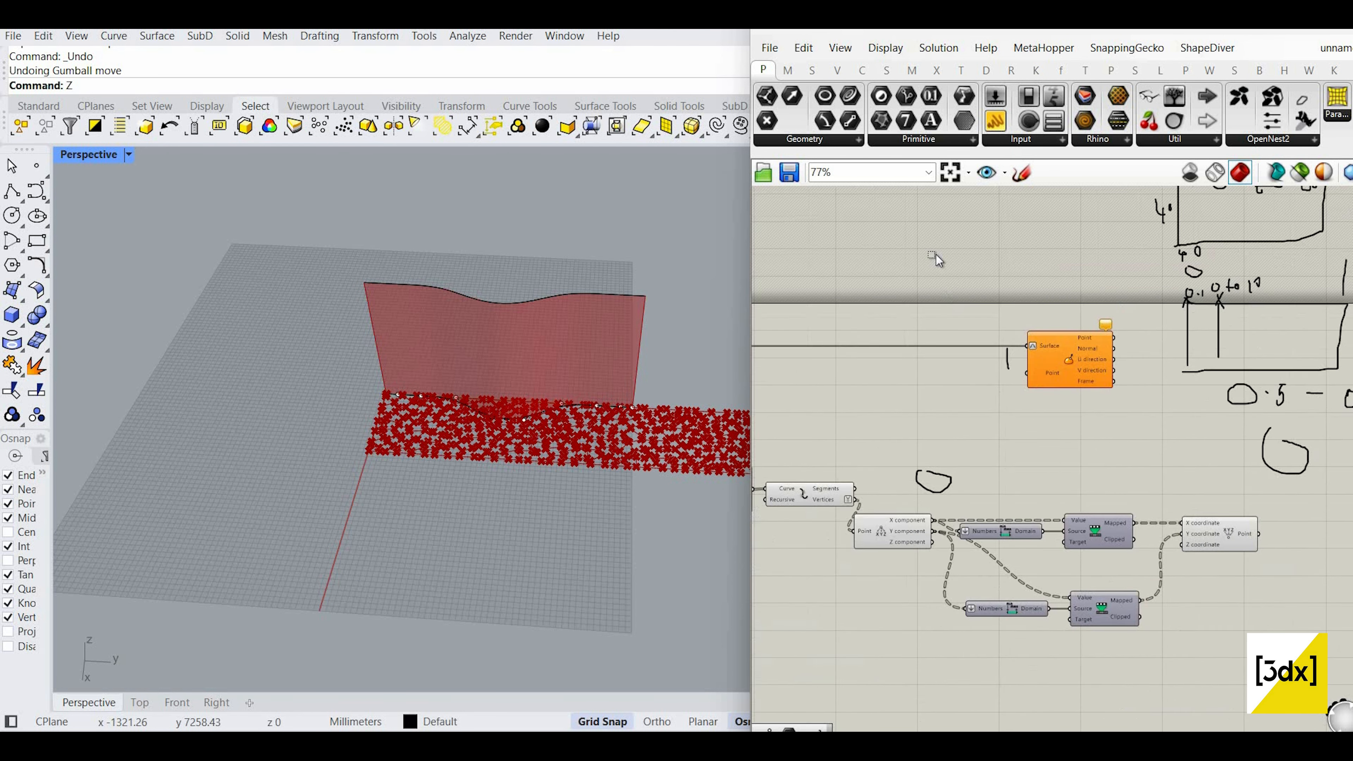
pyautogui.scroll(2, 935, 254)
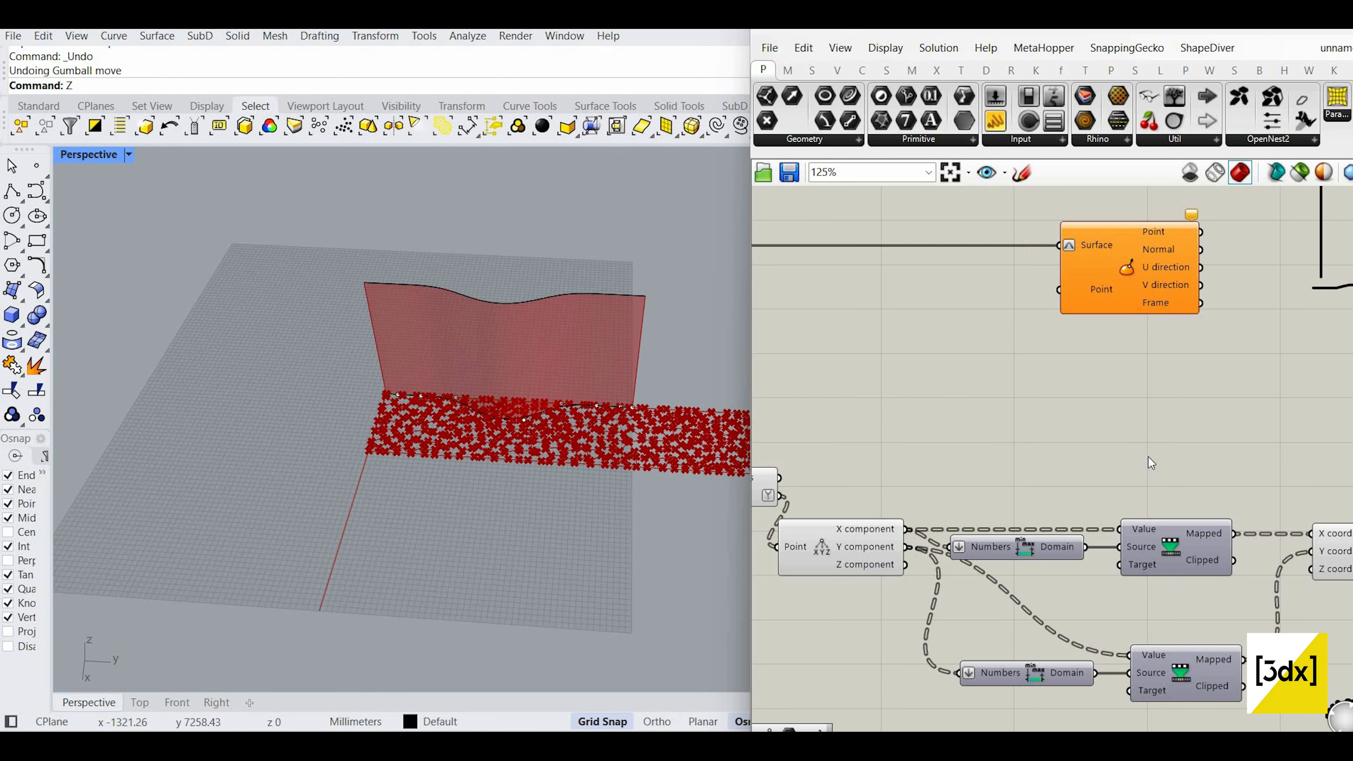
pyautogui.scroll(-3, 1172, 480)
pyautogui.scroll(2, 1206, 512)
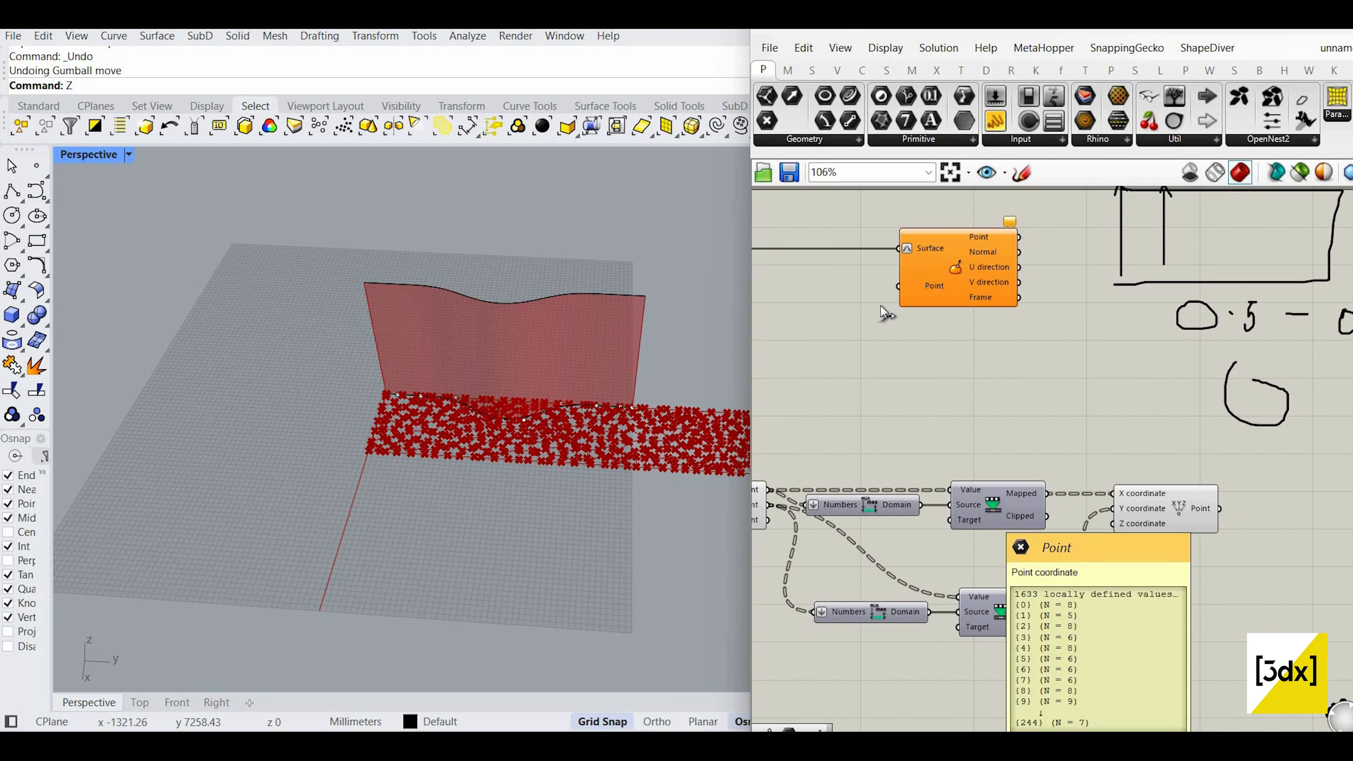
# Step: Wire Construct Point's output into Evaluate Surface's Point input
pyautogui.moveTo(881, 305); pyautogui.dragTo(899, 287)
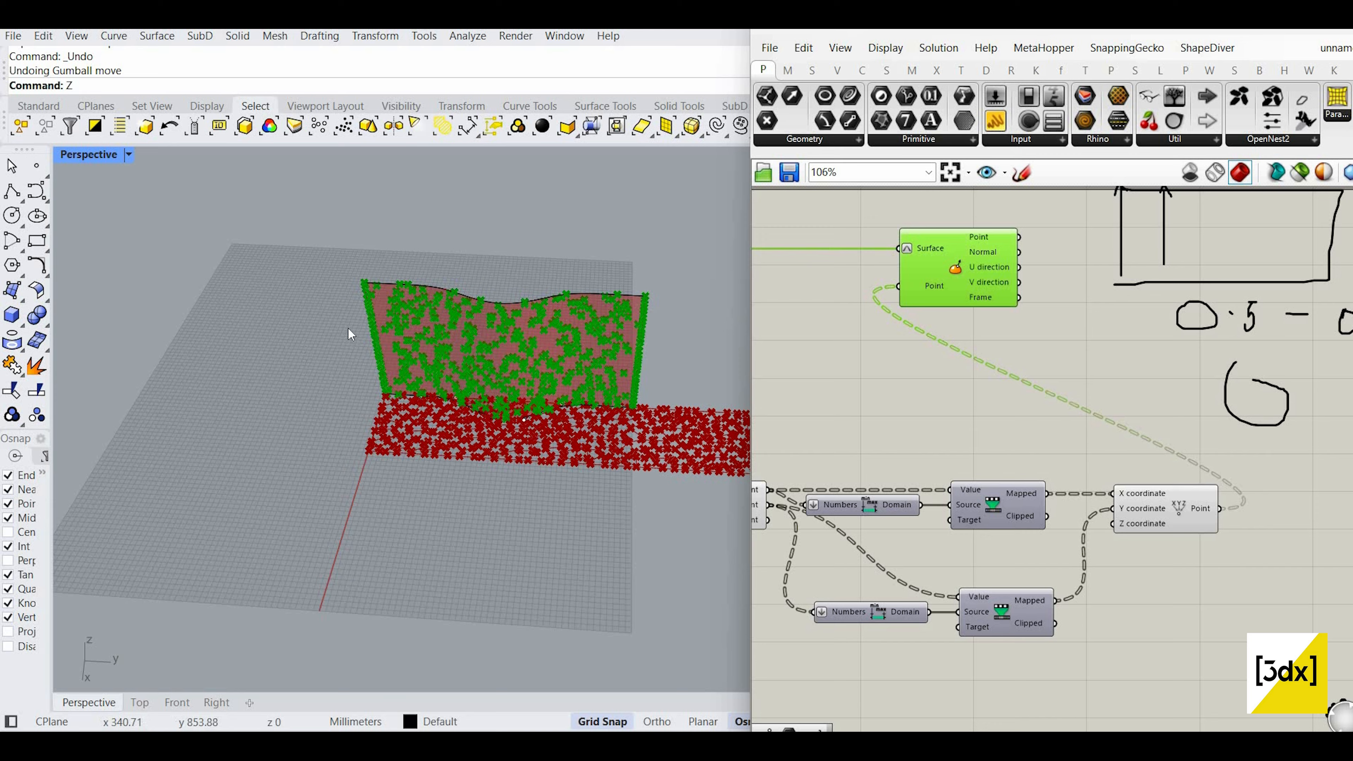
pyautogui.scroll(8, 350, 334)
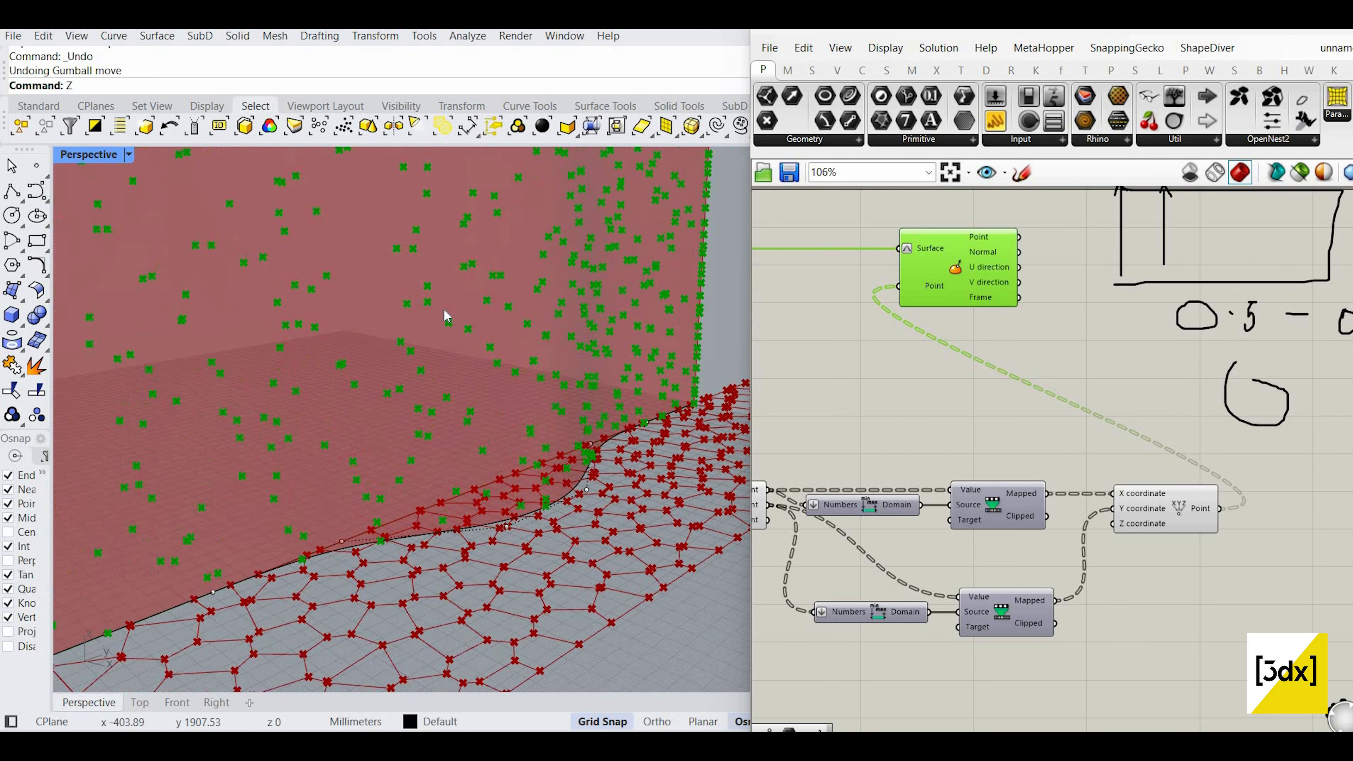
pyautogui.scroll(-8, 447, 320)
pyautogui.scroll(-4, 1163, 340)
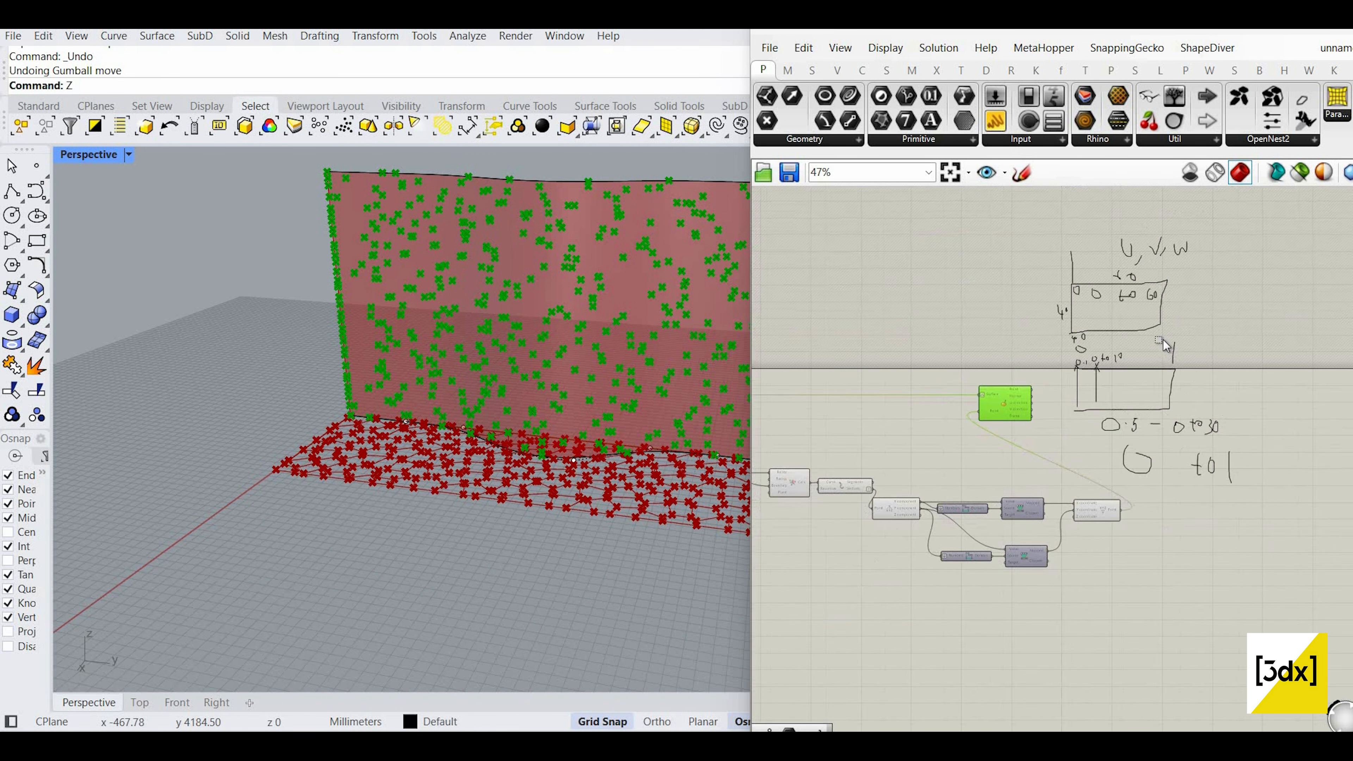
# Step: Delete all the handwritten notes from the Grasshopper canvas
pyautogui.click(1163, 339)
pyautogui.scroll(2, 1238, 370)
pyautogui.moveTo(1268, 535); pyautogui.dragTo(1103, 357)
pyautogui.press('Delete')
pyautogui.scroll(-2, 1151, 407)
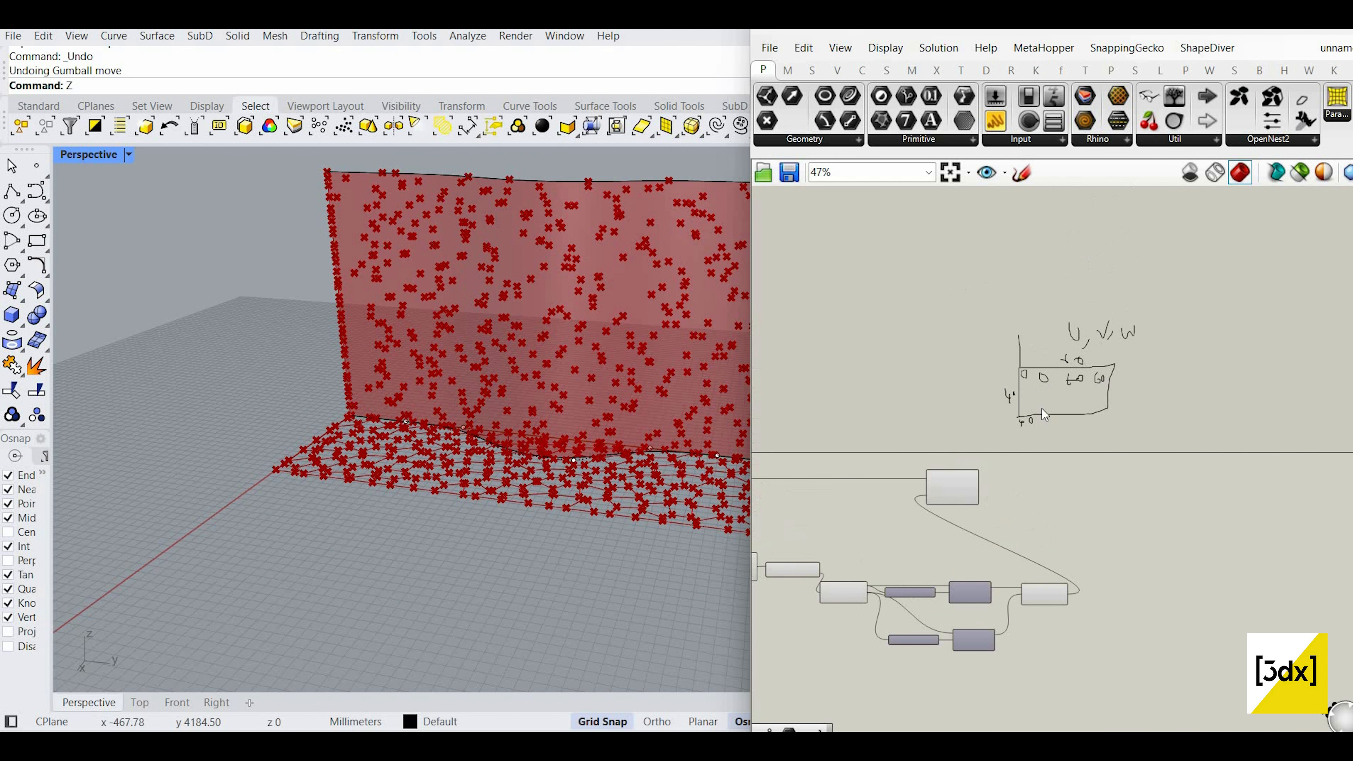
pyautogui.click(1042, 409)
pyautogui.press('Delete')
pyautogui.scroll(3, 1029, 540)
# Step: Add a PolyLine component with Evaluate Surface's points as its vertices
pyautogui.doubleClick(1016, 544)
pyautogui.write('polyli')
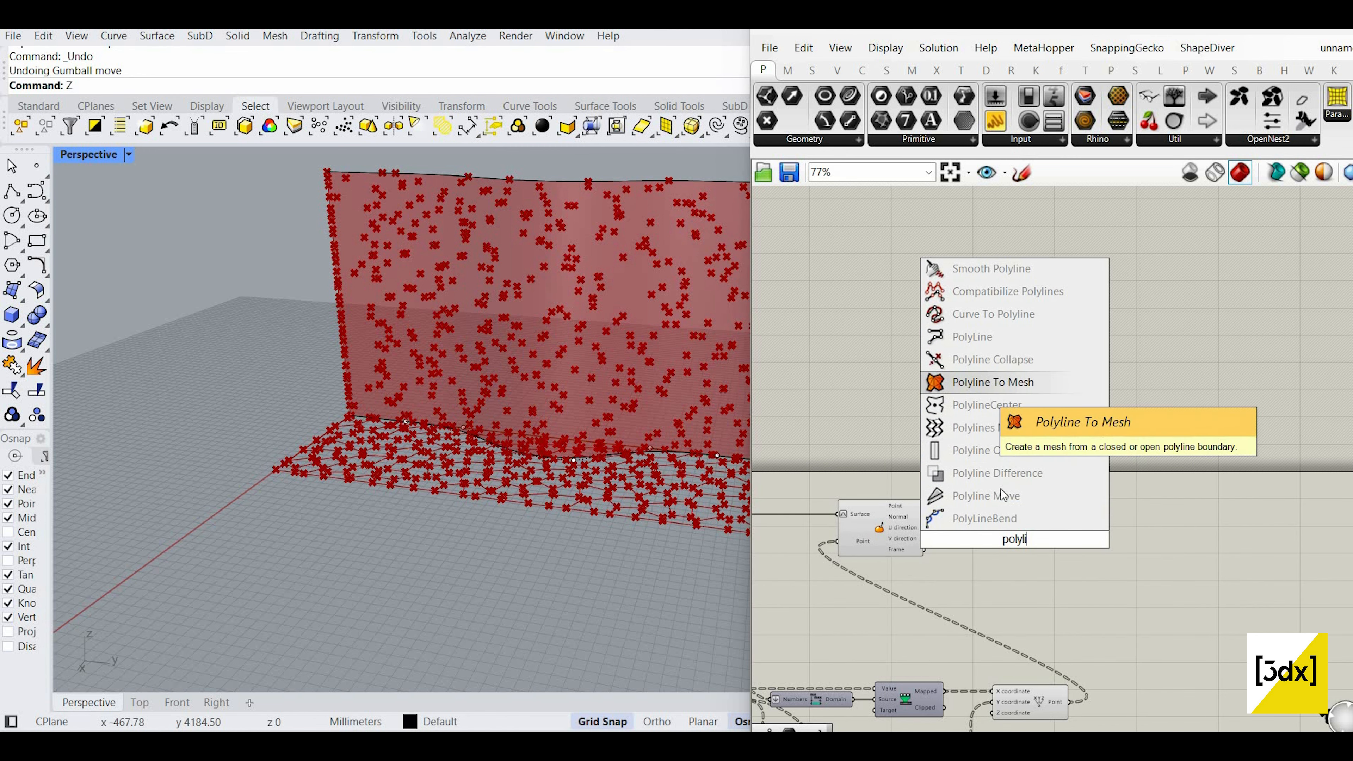
pyautogui.click(982, 337)
pyautogui.scroll(3, 975, 517)
pyautogui.moveTo(1037, 542); pyautogui.dragTo(1039, 539)
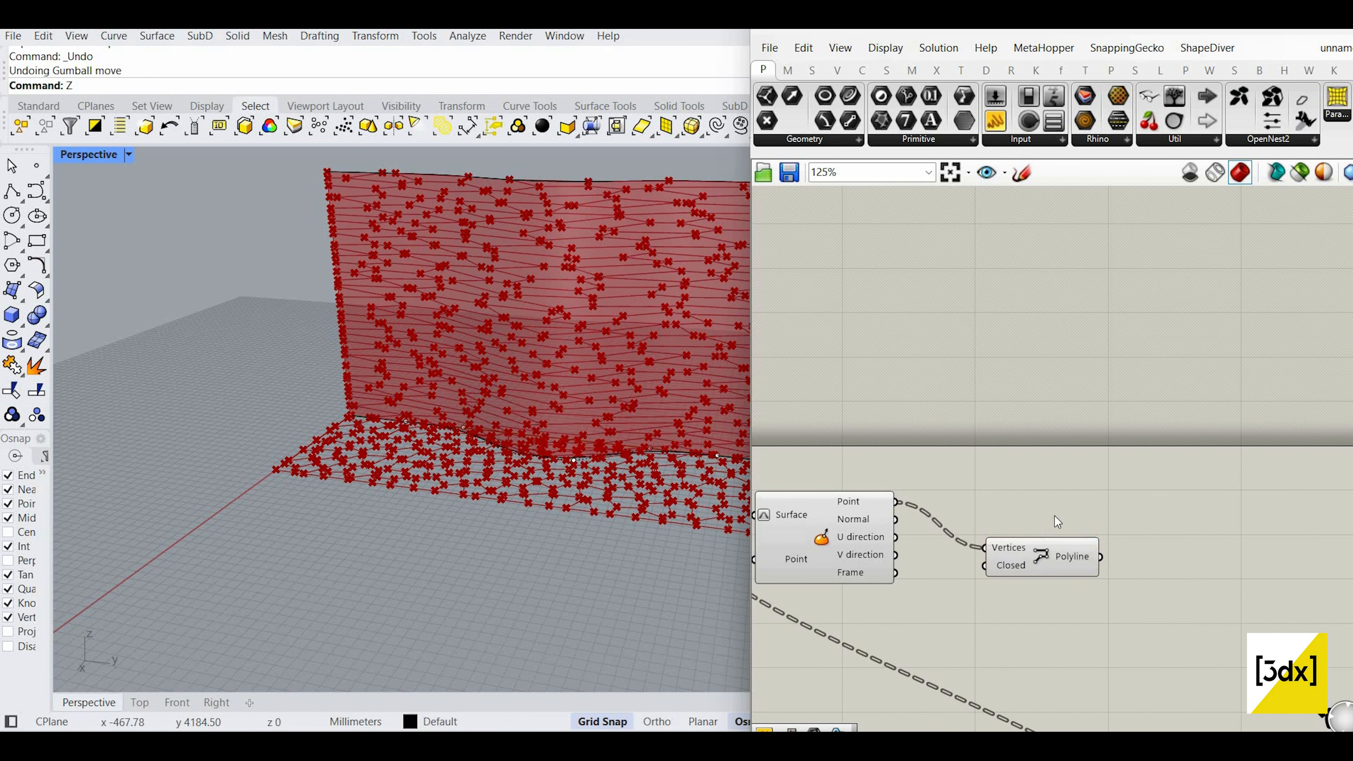
pyautogui.click(1101, 548)
pyautogui.scroll(-5, 981, 571)
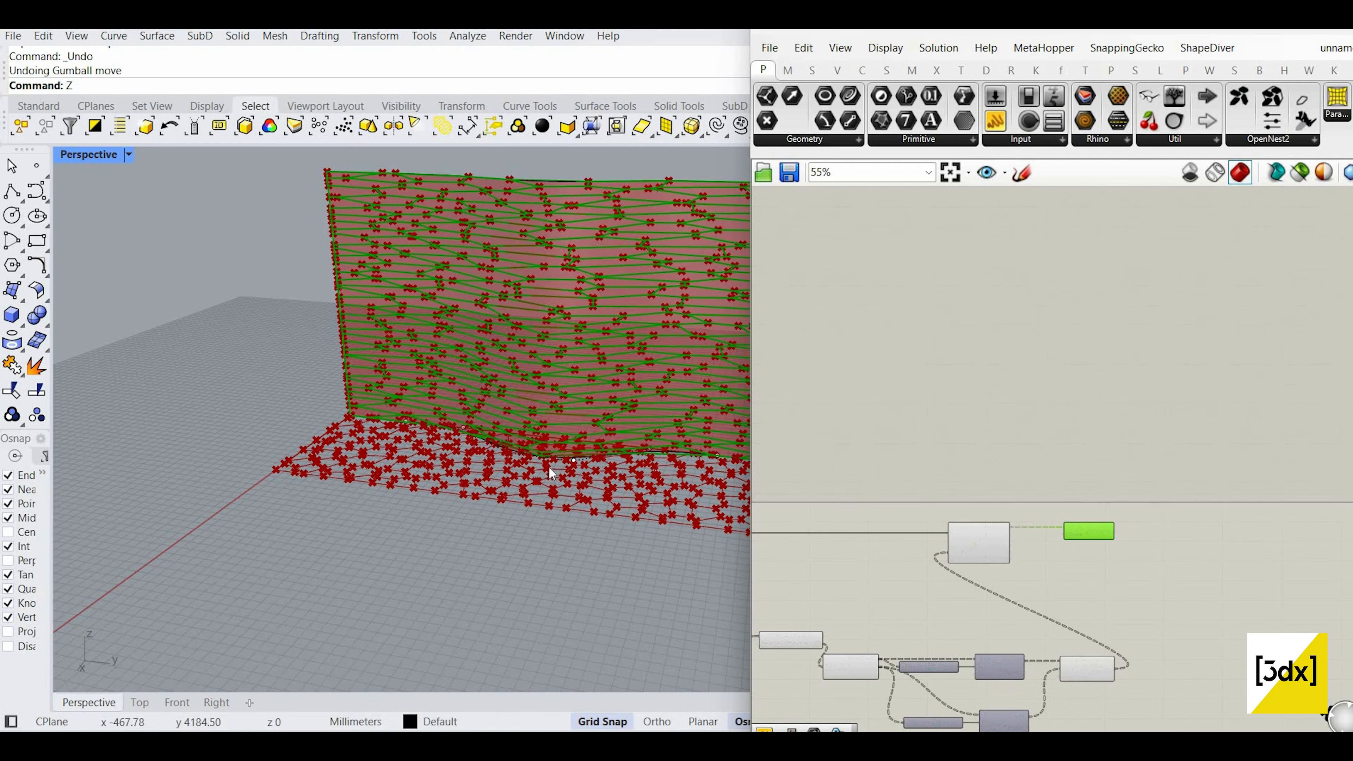
pyautogui.scroll(-4, 1009, 576)
pyautogui.scroll(-1, 1014, 583)
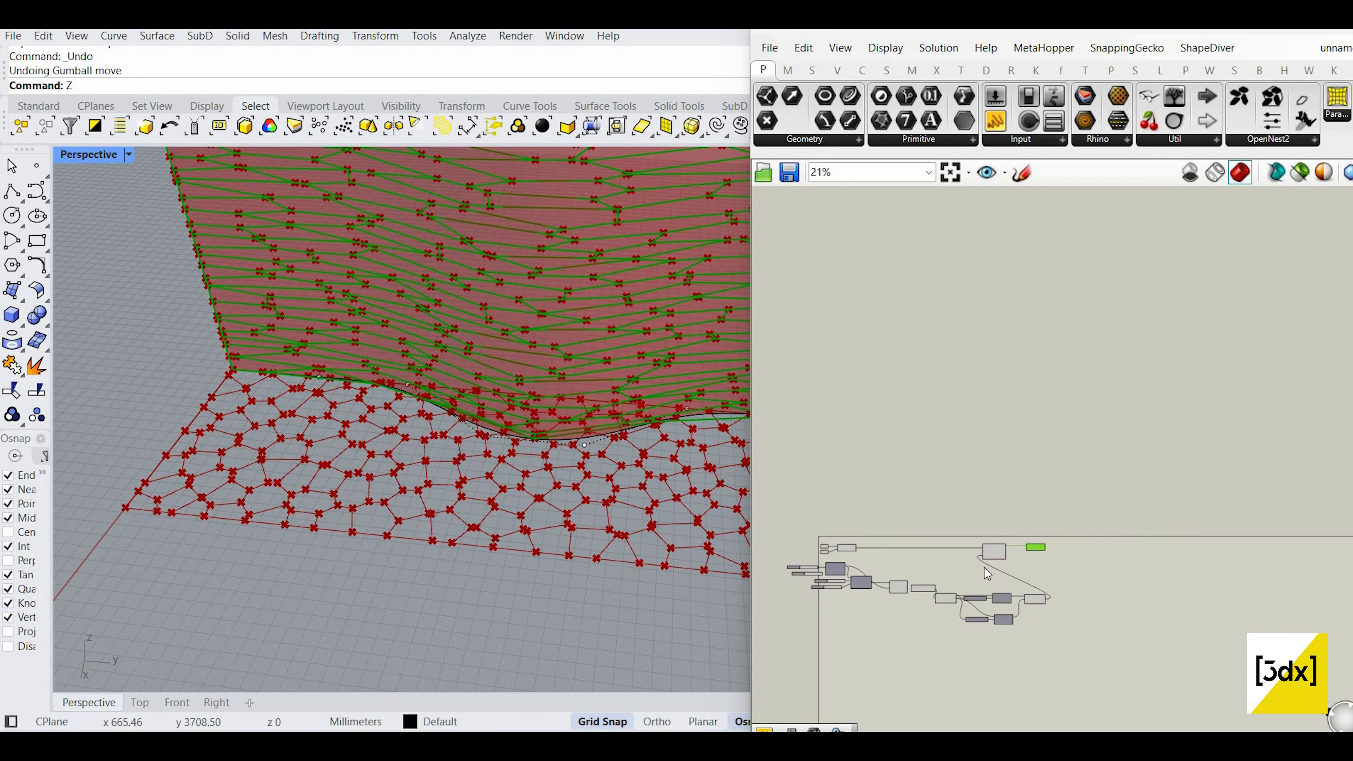
pyautogui.scroll(5, 1014, 584)
# Step: Turn off Evaluate Surface's preview to hide the points on the wall
pyautogui.moveTo(984, 569); pyautogui.dragTo(951, 514)
pyautogui.middleClick(908, 417)
pyautogui.click(945, 444)
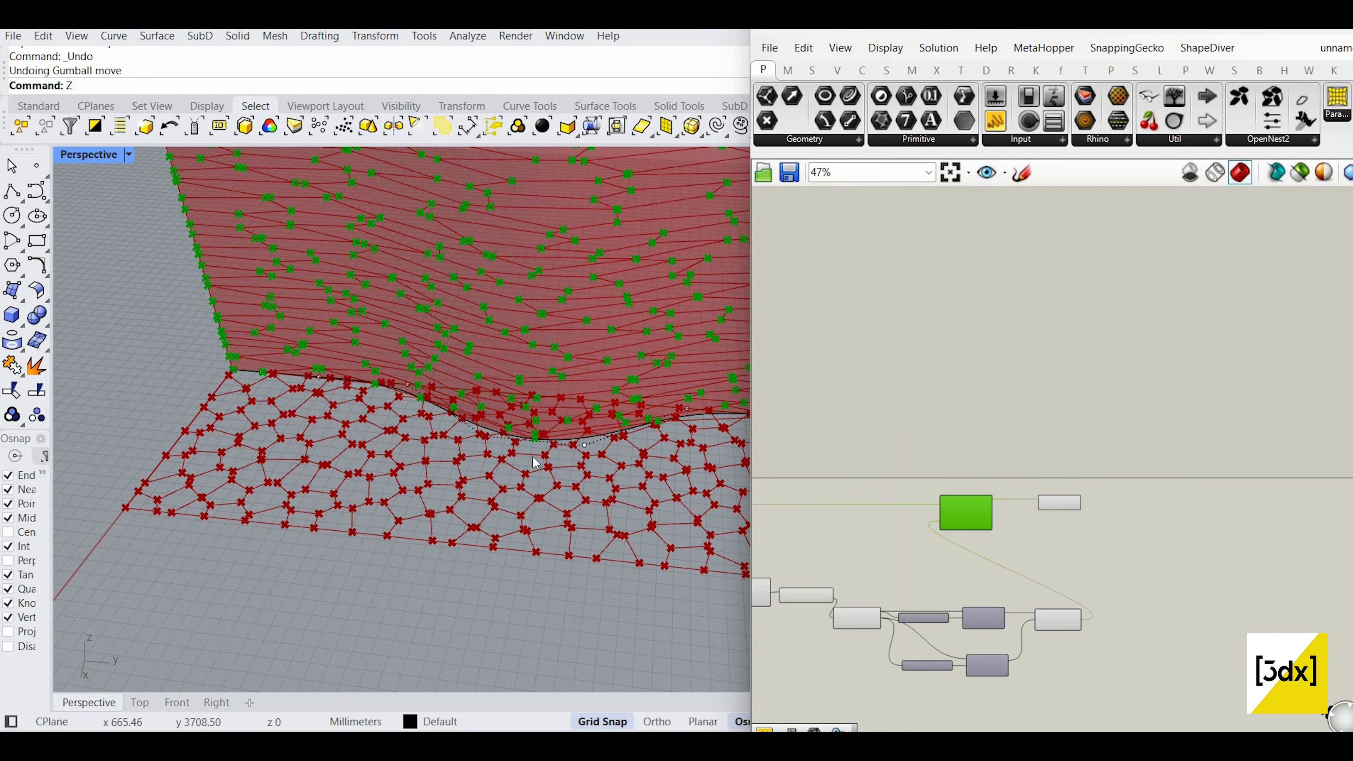
pyautogui.scroll(-5, 532, 526)
pyautogui.moveTo(534, 525); pyautogui.dragTo(586, 455, button='right')
pyautogui.moveTo(1024, 586); pyautogui.dragTo(1268, 576, button='right')
pyautogui.scroll(-1, 812, 553)
pyautogui.scroll(4, 917, 560)
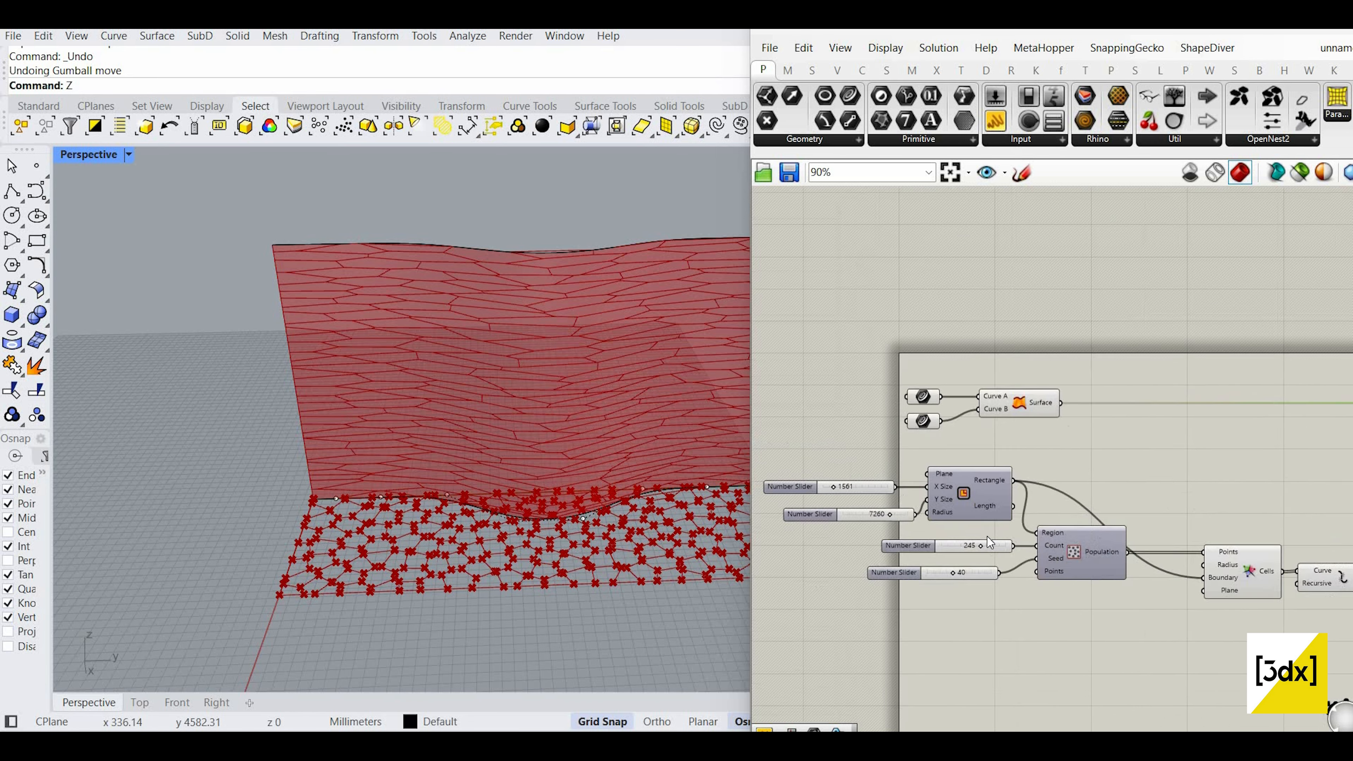
# Step: Raise the population Count slider to 329 for a denser Voronoi pattern
pyautogui.scroll(4, 990, 535)
pyautogui.moveTo(962, 535); pyautogui.dragTo(926, 537)
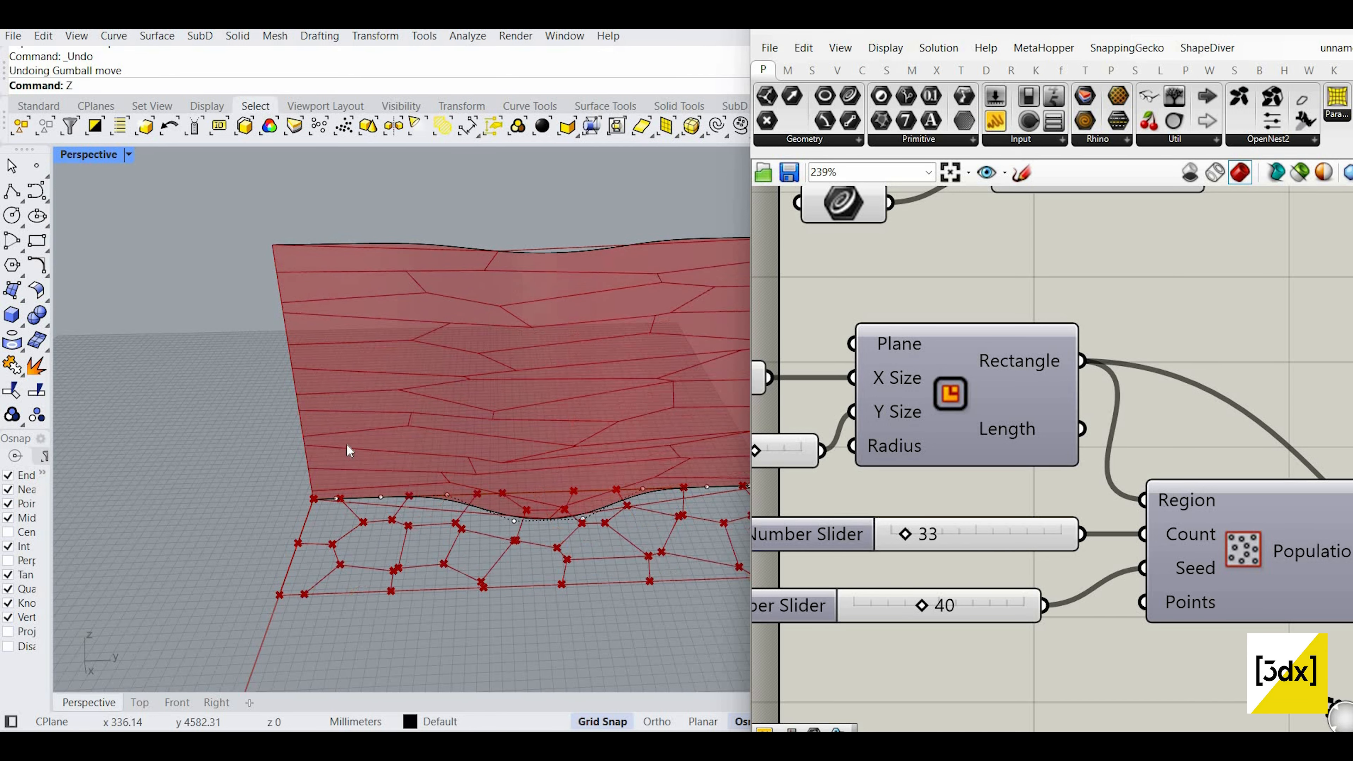
pyautogui.scroll(-2, 350, 478)
pyautogui.keyDown('shift'); pyautogui.moveTo(706, 531); pyautogui.dragTo(431, 501, button='right'); pyautogui.keyUp('shift')
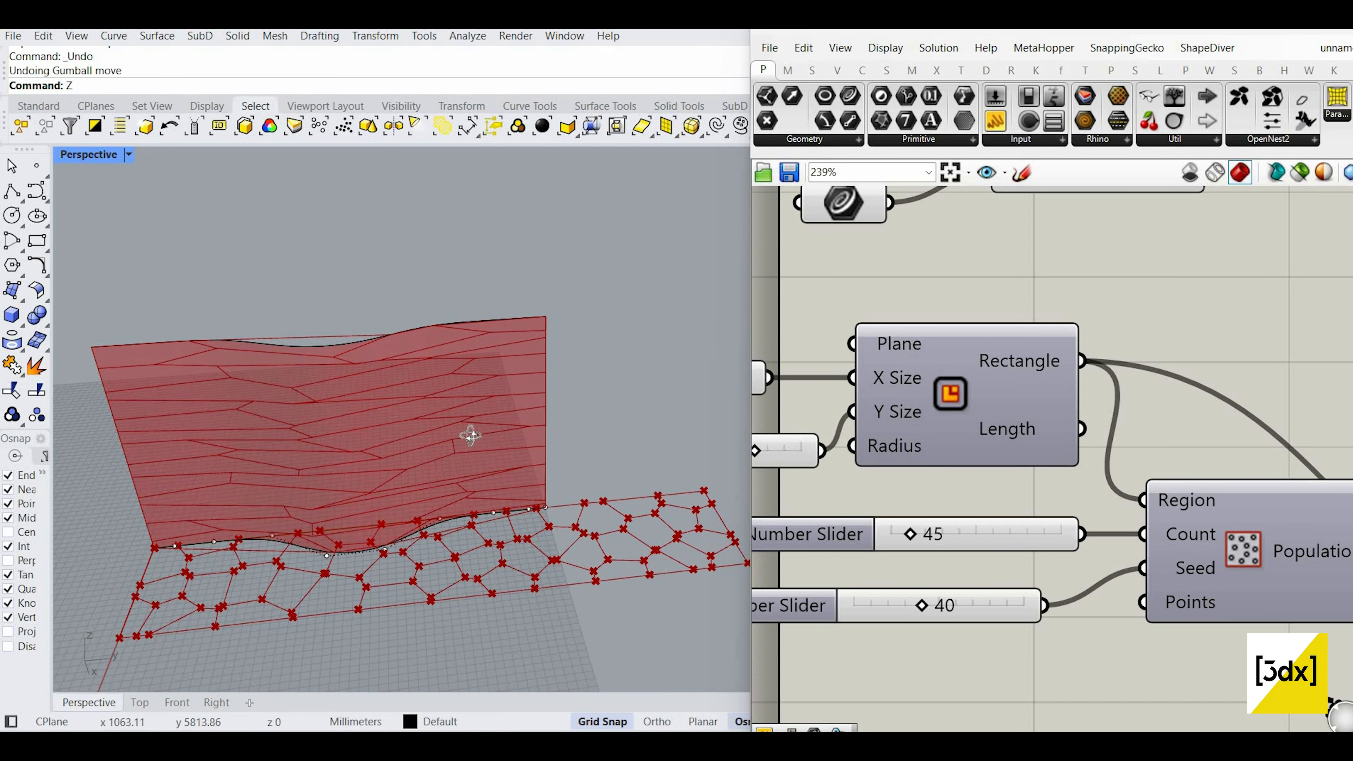
pyautogui.moveTo(471, 436); pyautogui.dragTo(565, 512, button='right')
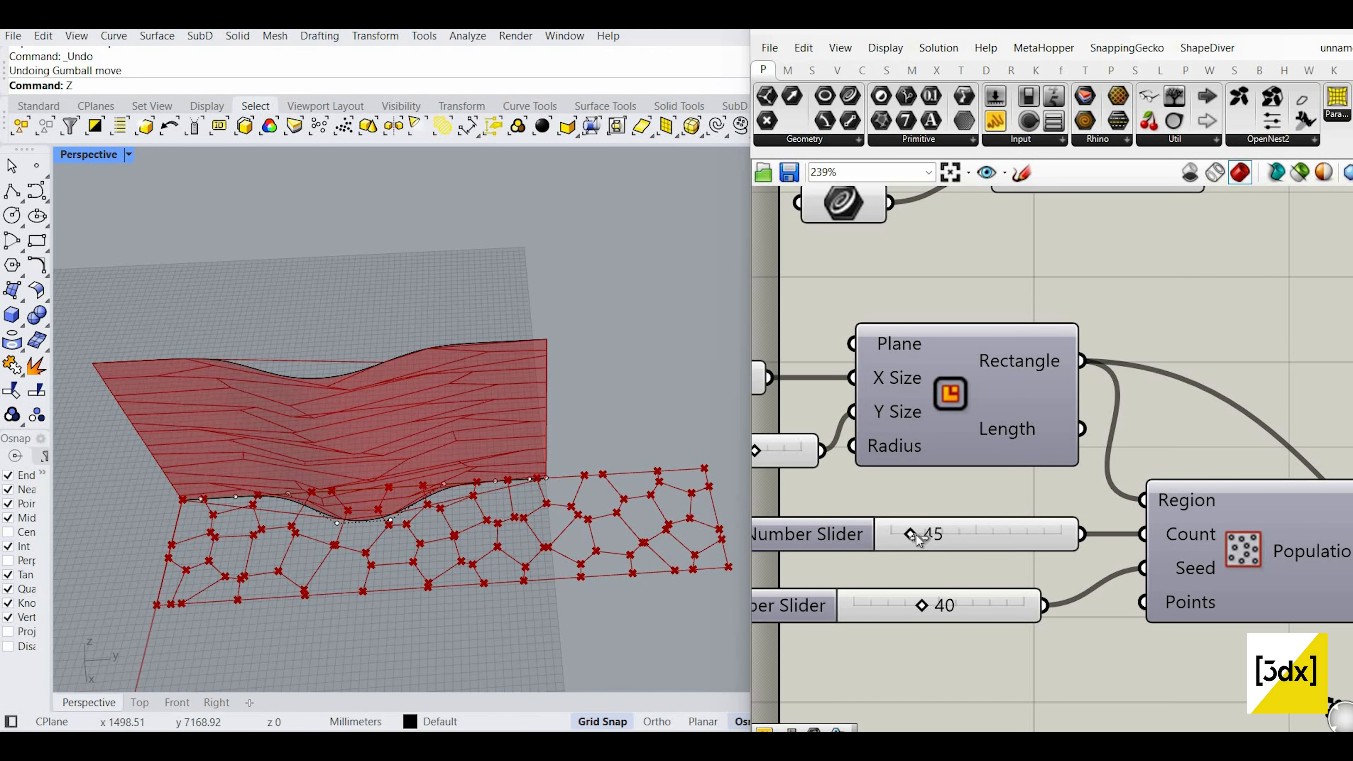
pyautogui.moveTo(890, 532); pyautogui.dragTo(1036, 525)
pyautogui.moveTo(193, 381); pyautogui.dragTo(288, 351, button='right')
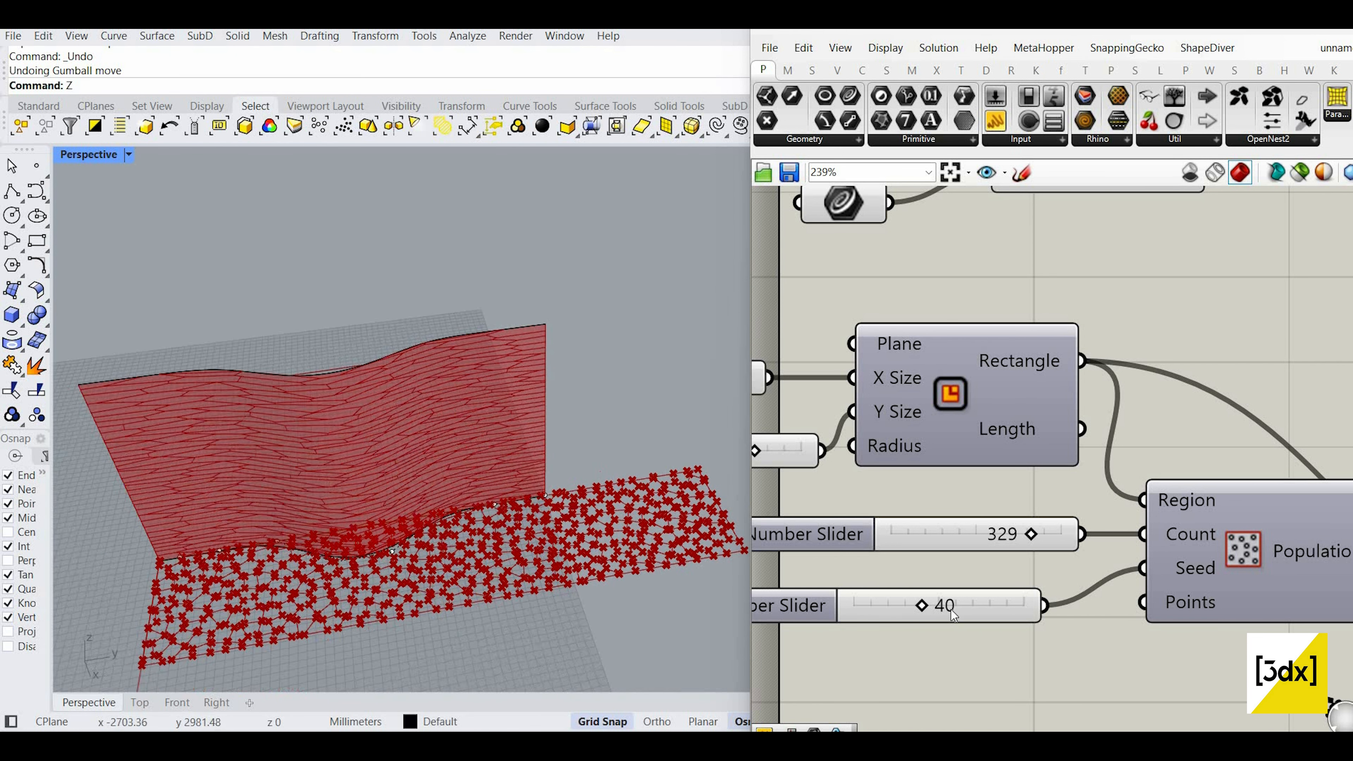
pyautogui.scroll(-1, 895, 531)
# Step: Reduce the rectangle's Y size slider to 1187 so cells are evenly sized
pyautogui.moveTo(794, 469); pyautogui.dragTo(1070, 572, button='right')
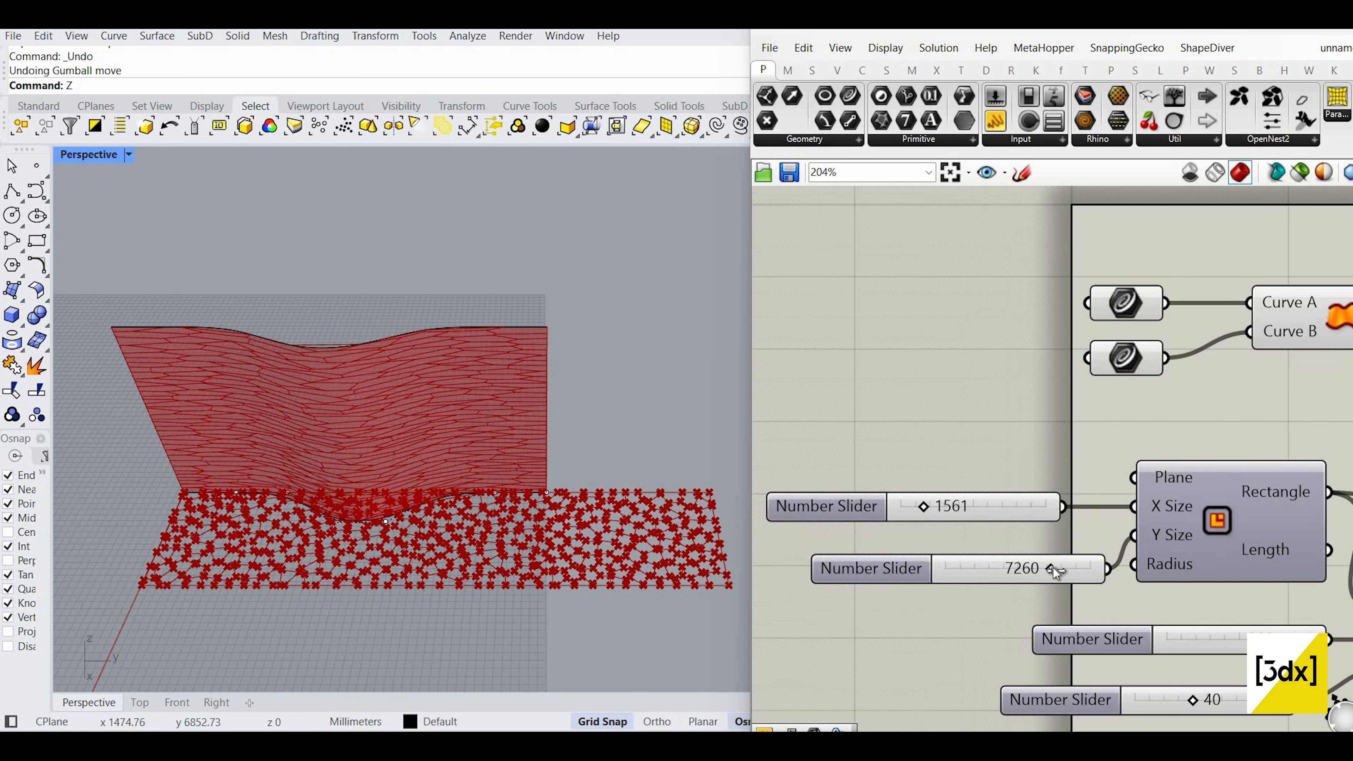
pyautogui.moveTo(1001, 568); pyautogui.dragTo(975, 568)
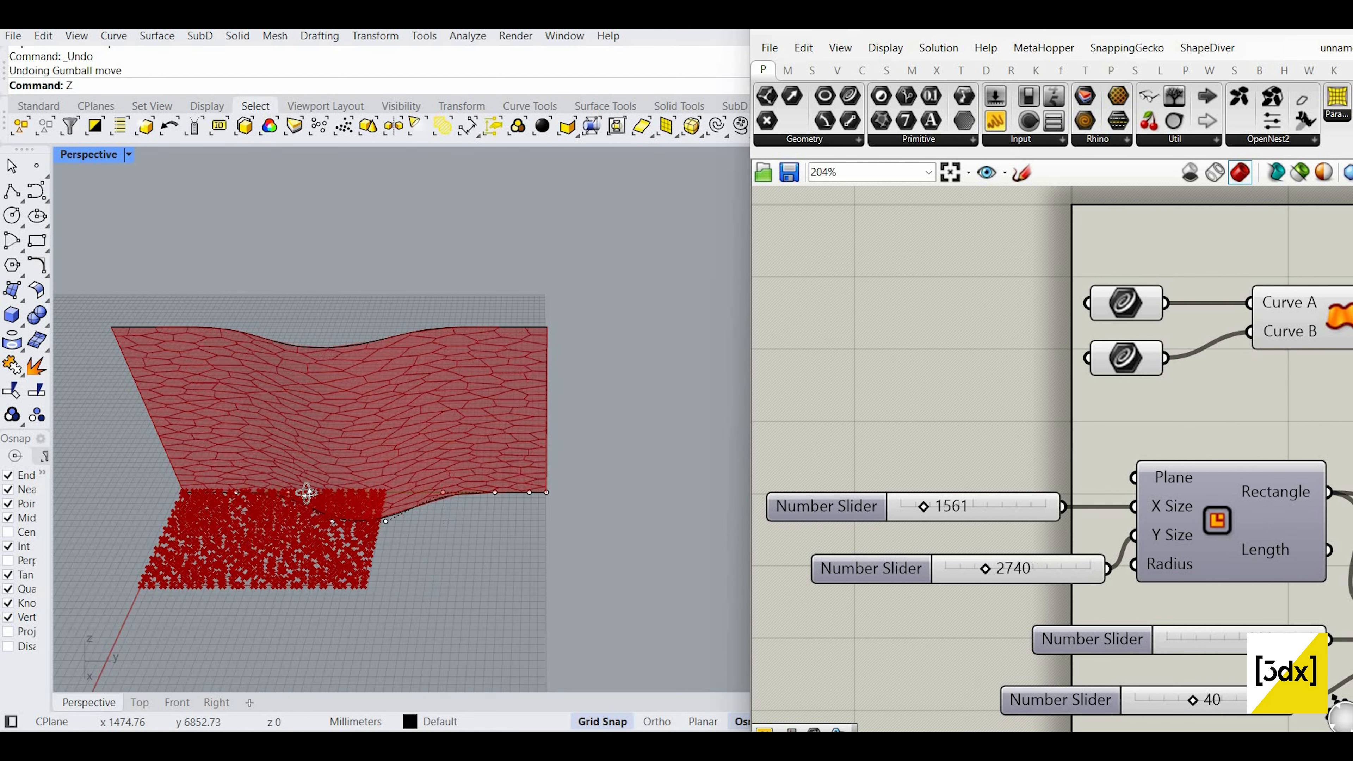
pyautogui.moveTo(325, 557); pyautogui.dragTo(349, 496, button='right')
pyautogui.scroll(7, 324, 480)
pyautogui.scroll(-7, 352, 498)
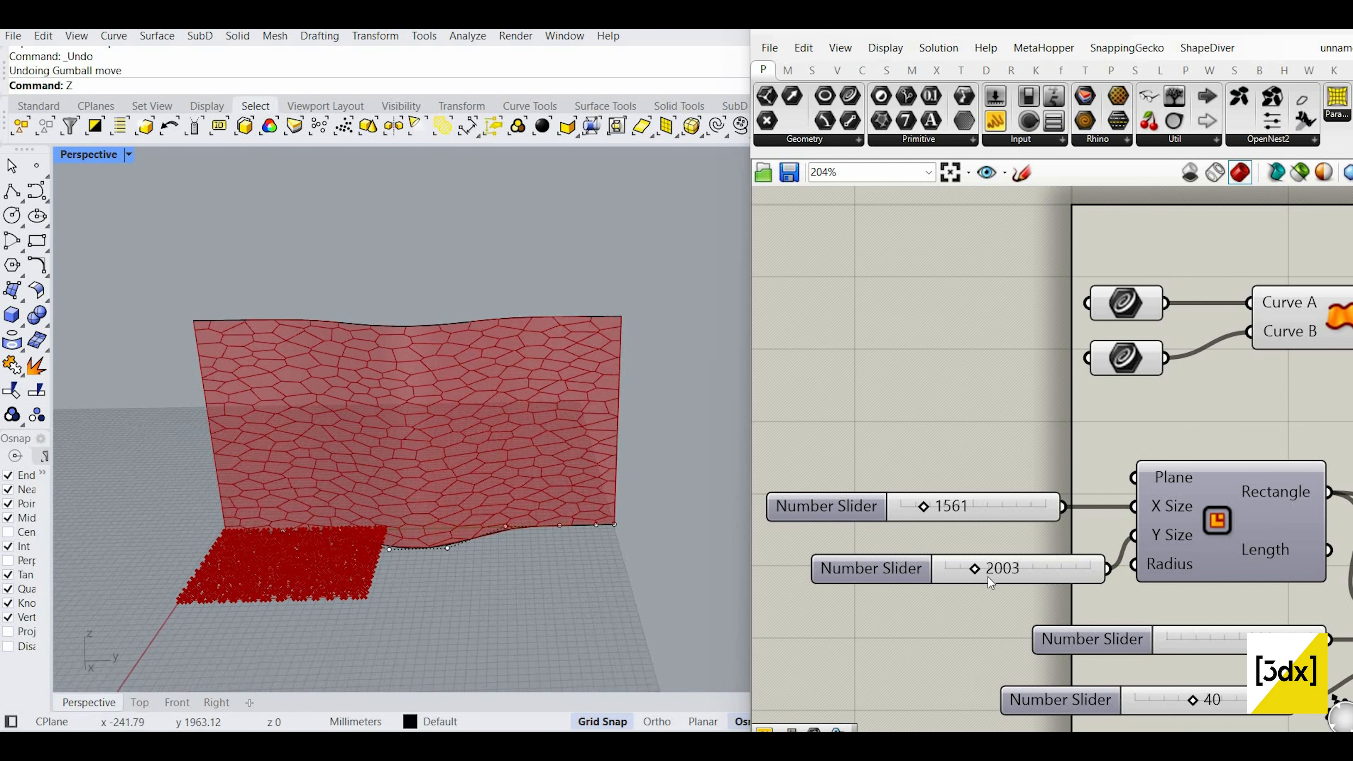
pyautogui.scroll(2, 955, 571)
pyautogui.moveTo(954, 572); pyautogui.dragTo(954, 567)
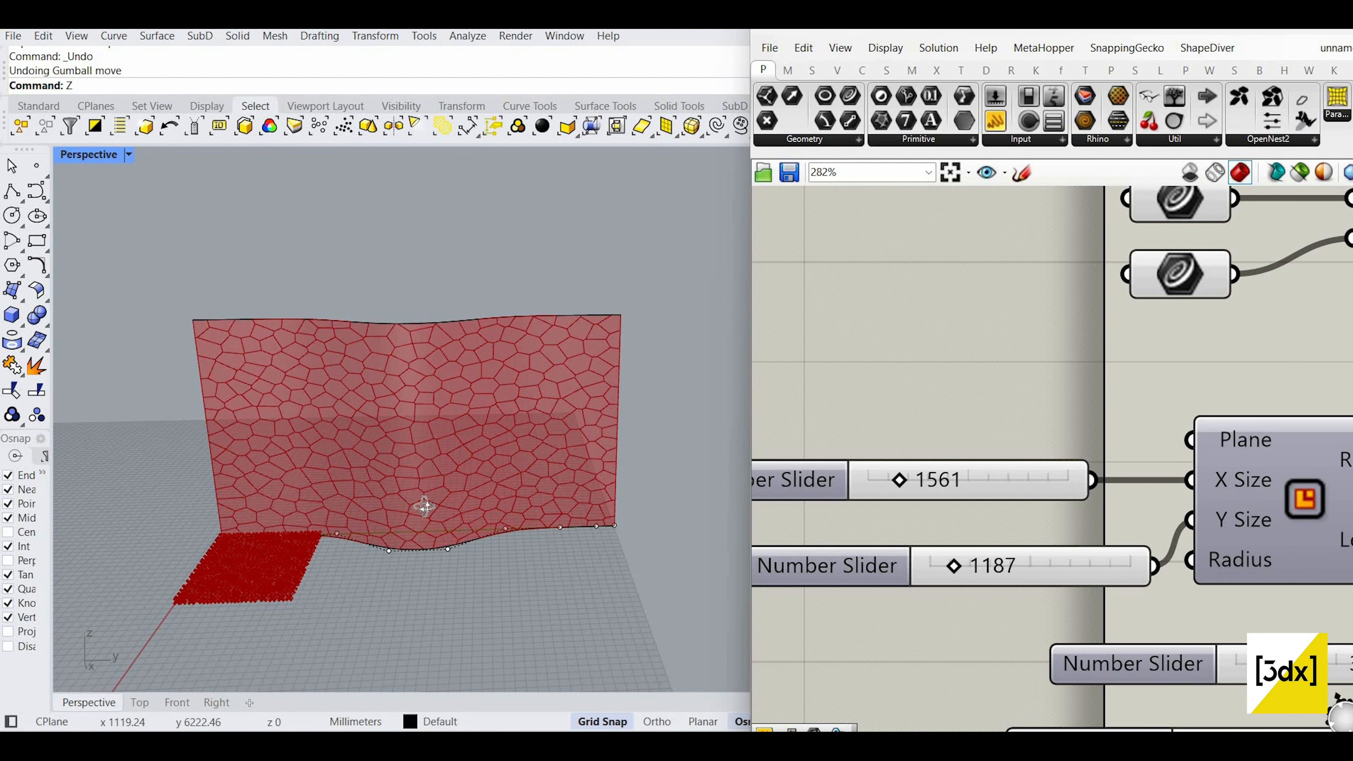
pyautogui.moveTo(404, 543)
pyautogui.mouseDown(button='right')
pyautogui.moveTo(367, 527)
pyautogui.moveTo(429, 552)
pyautogui.mouseUp(button='right')
pyautogui.scroll(7, 369, 524)
pyautogui.scroll(-9, 439, 530)
pyautogui.scroll(7, 408, 547)
pyautogui.scroll(-11, 1002, 458)
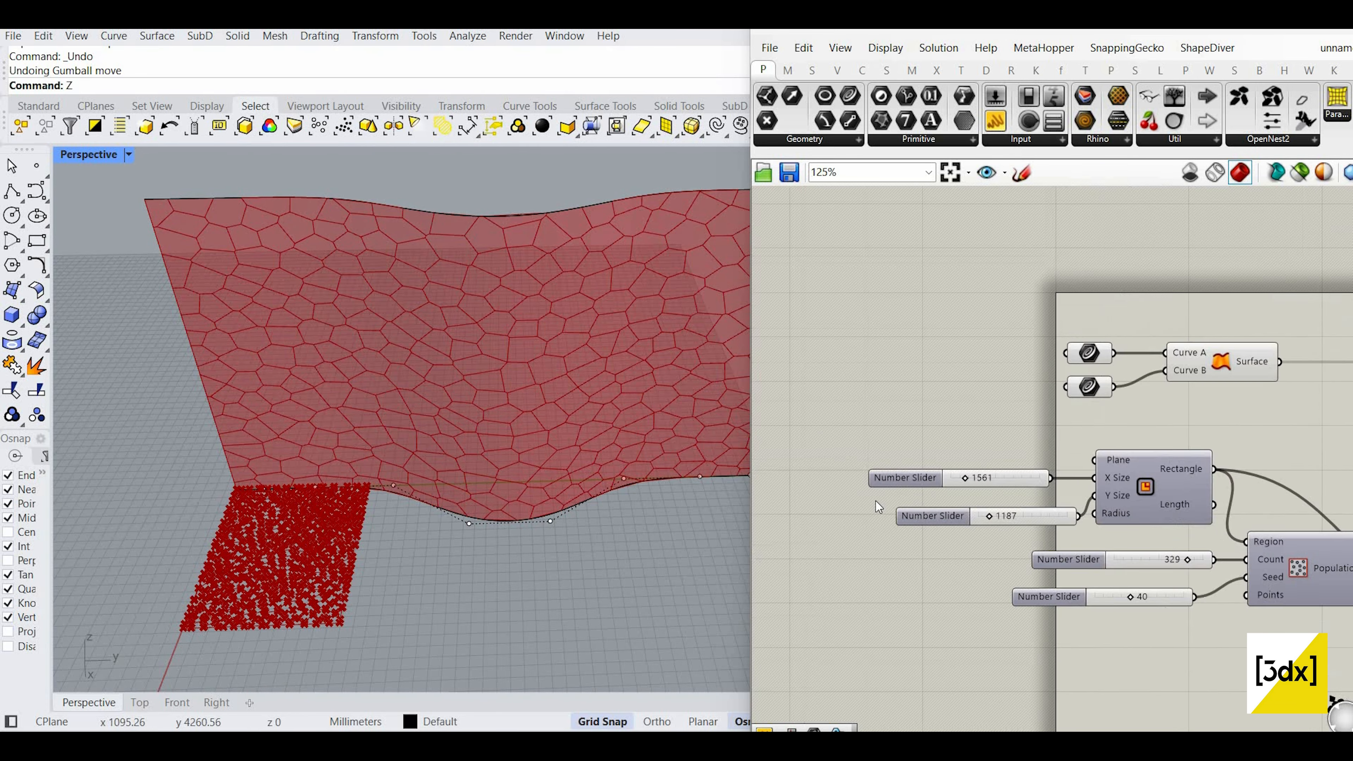
# Step: Turn Preview Off for the lower group of point-generating components
pyautogui.scroll(-3, 1149, 590)
pyautogui.moveTo(1149, 590); pyautogui.dragTo(954, 553, button='right')
pyautogui.scroll(2, 1223, 583)
pyautogui.click(1306, 592)
pyautogui.moveTo(1150, 590); pyautogui.dragTo(746, 470)
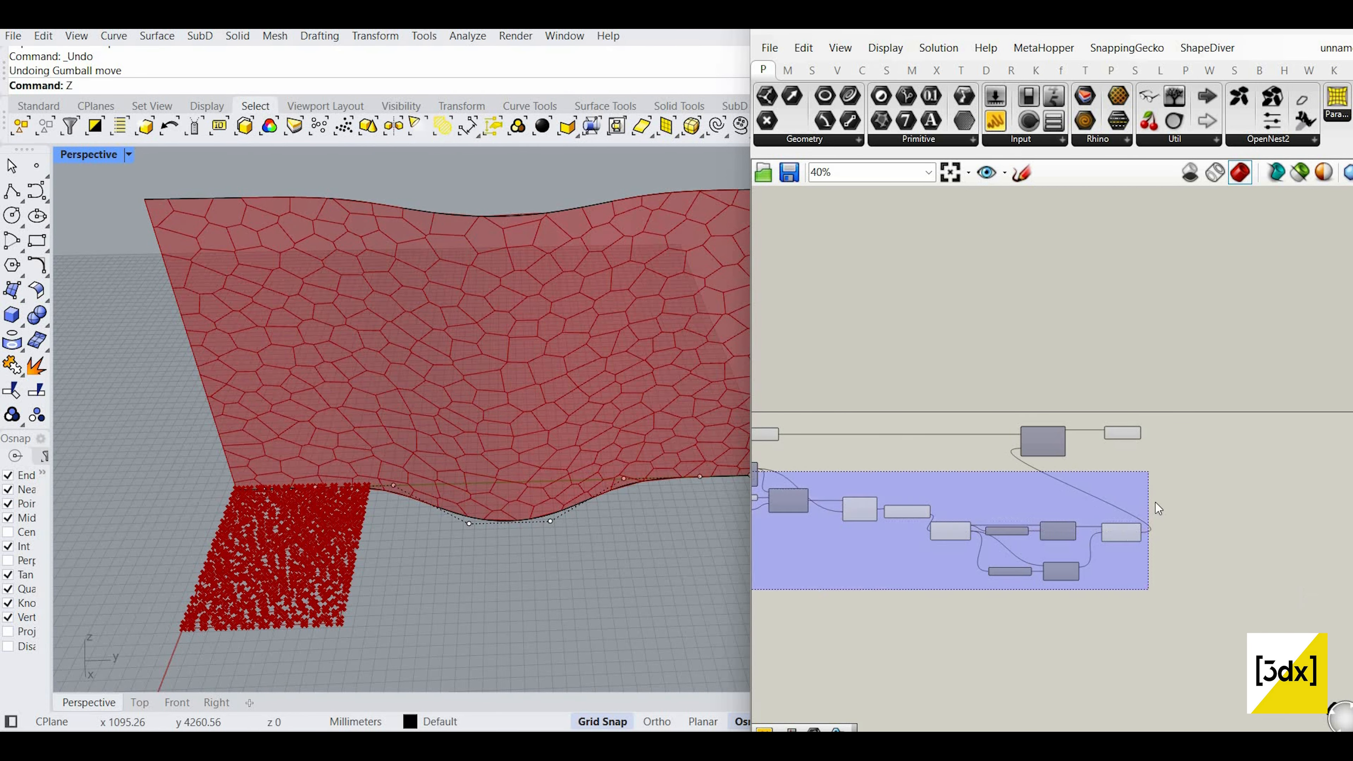
pyautogui.moveTo(1154, 502); pyautogui.dragTo(1302, 559, button='right')
pyautogui.scroll(-2, 1302, 558)
pyautogui.scroll(1, 1086, 450)
pyautogui.hotkey('ctrl', 'a')
pyautogui.rightClick(1062, 431)
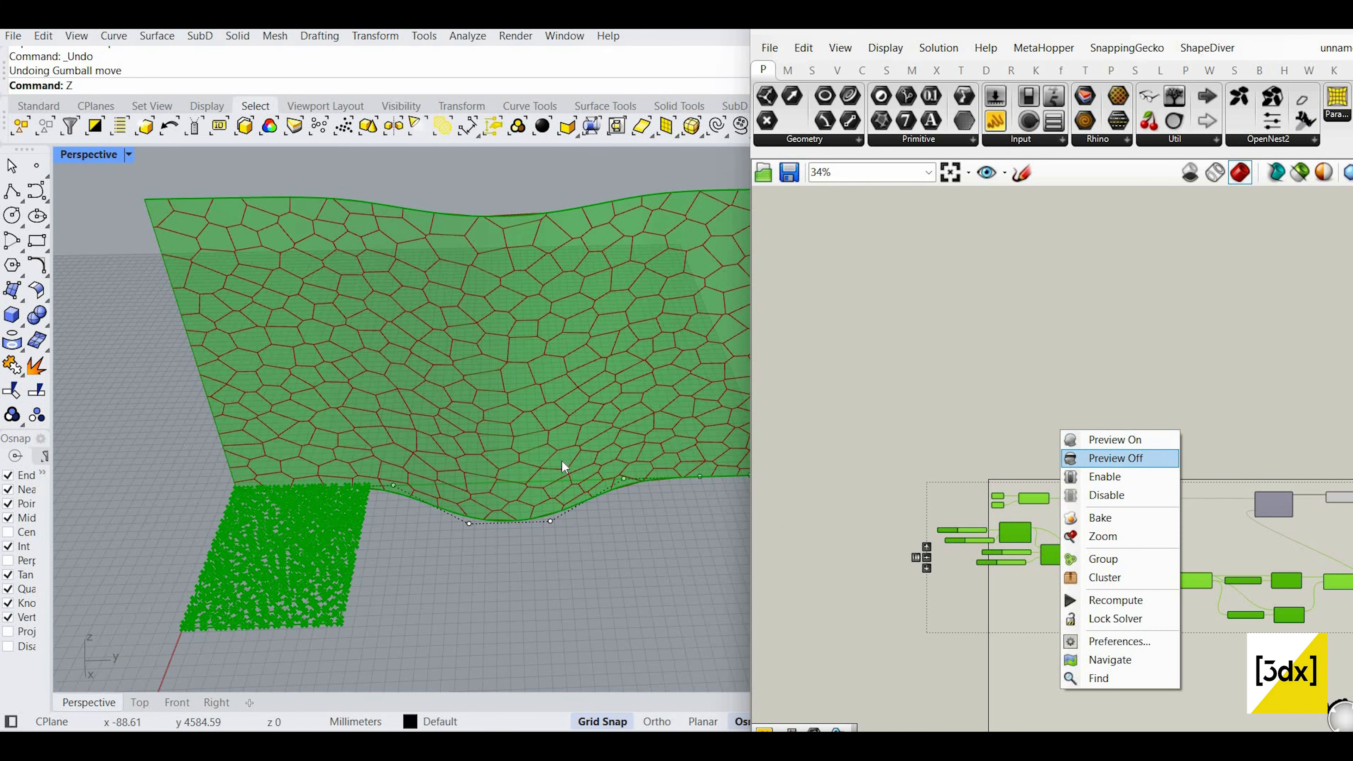
pyautogui.click(1097, 460)
# Step: Orbit the Perspective view around the Voronoi wall to inspect the cells
pyautogui.moveTo(281, 361)
pyautogui.mouseDown(button='right')
pyautogui.moveTo(625, 362)
pyautogui.moveTo(640, 423)
pyautogui.moveTo(187, 402)
pyautogui.moveTo(553, 398)
pyautogui.moveTo(643, 420)
pyautogui.moveTo(443, 414)
pyautogui.moveTo(472, 455)
pyautogui.moveTo(714, 506)
pyautogui.moveTo(675, 495)
pyautogui.mouseUp(button='right')
pyautogui.scroll(6, 452, 472)
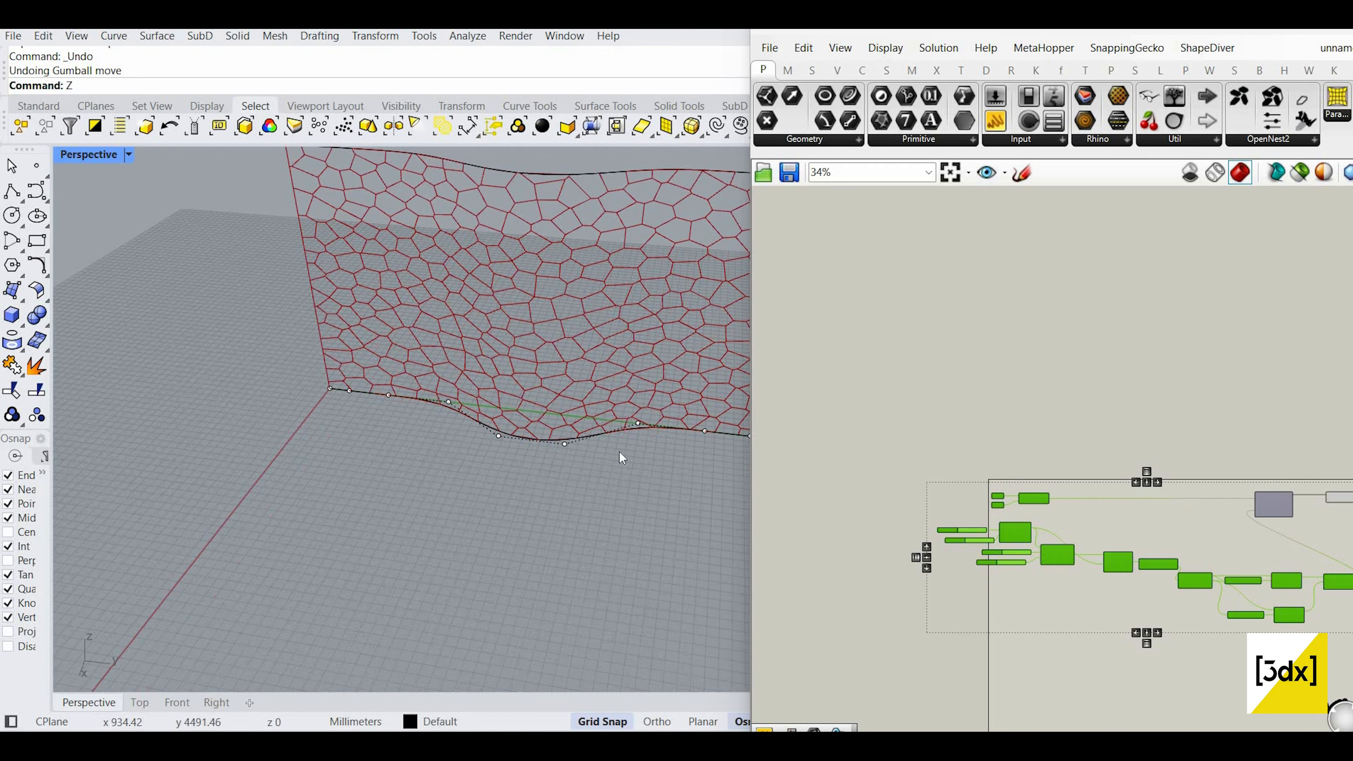
pyautogui.click(1166, 527)
pyautogui.scroll(4, 1167, 527)
pyautogui.scroll(-7, 594, 480)
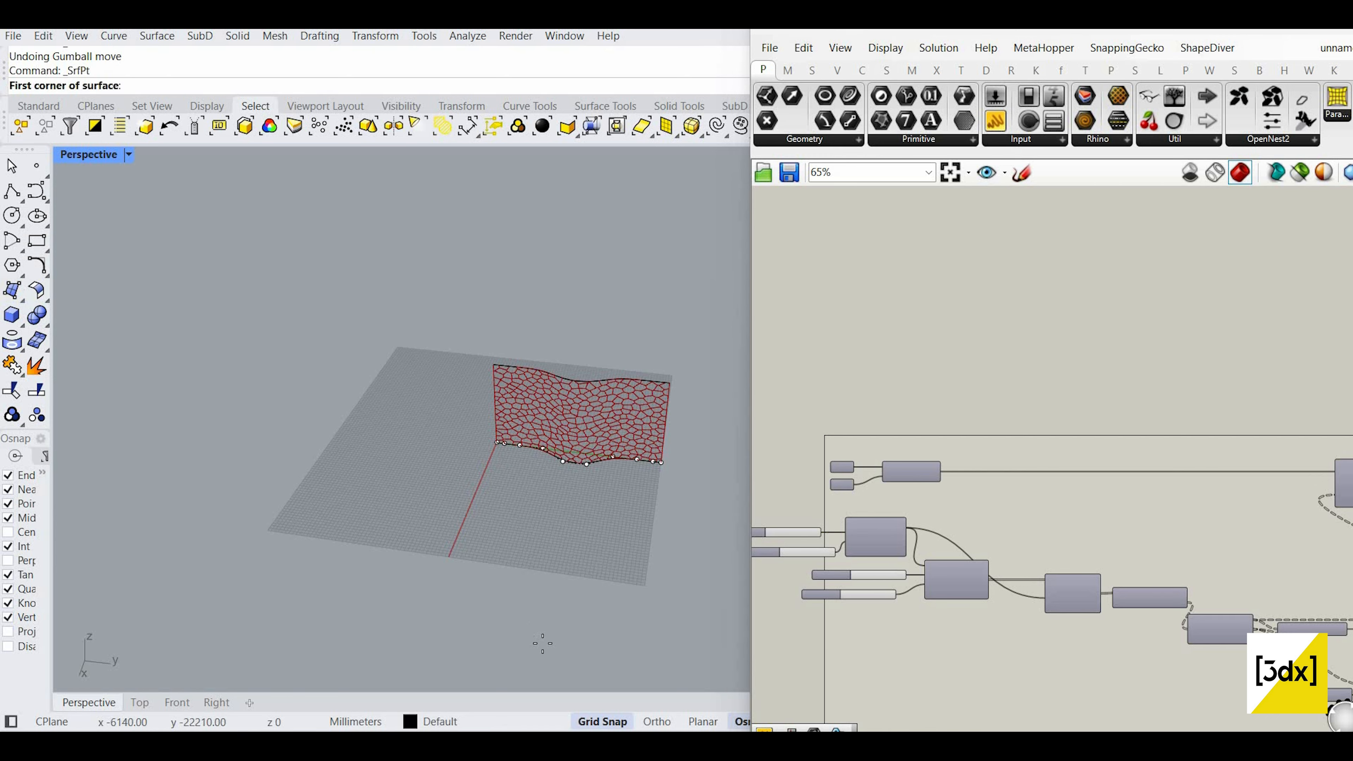
# Step: Draw a flat rectangular Plane surface in front of the Voronoi wall
pyautogui.click(446, 579)
pyautogui.click(570, 476)
pyautogui.press('Escape')
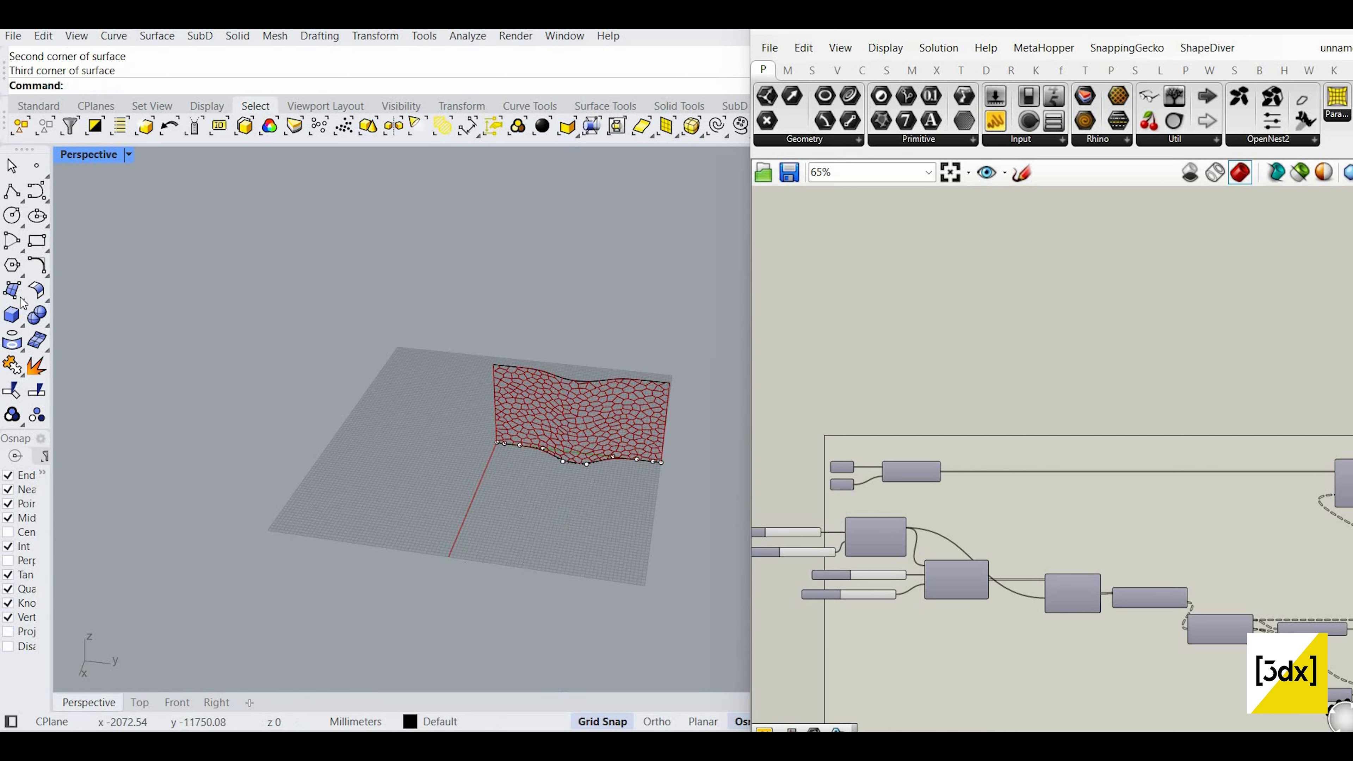
pyautogui.click(21, 300)
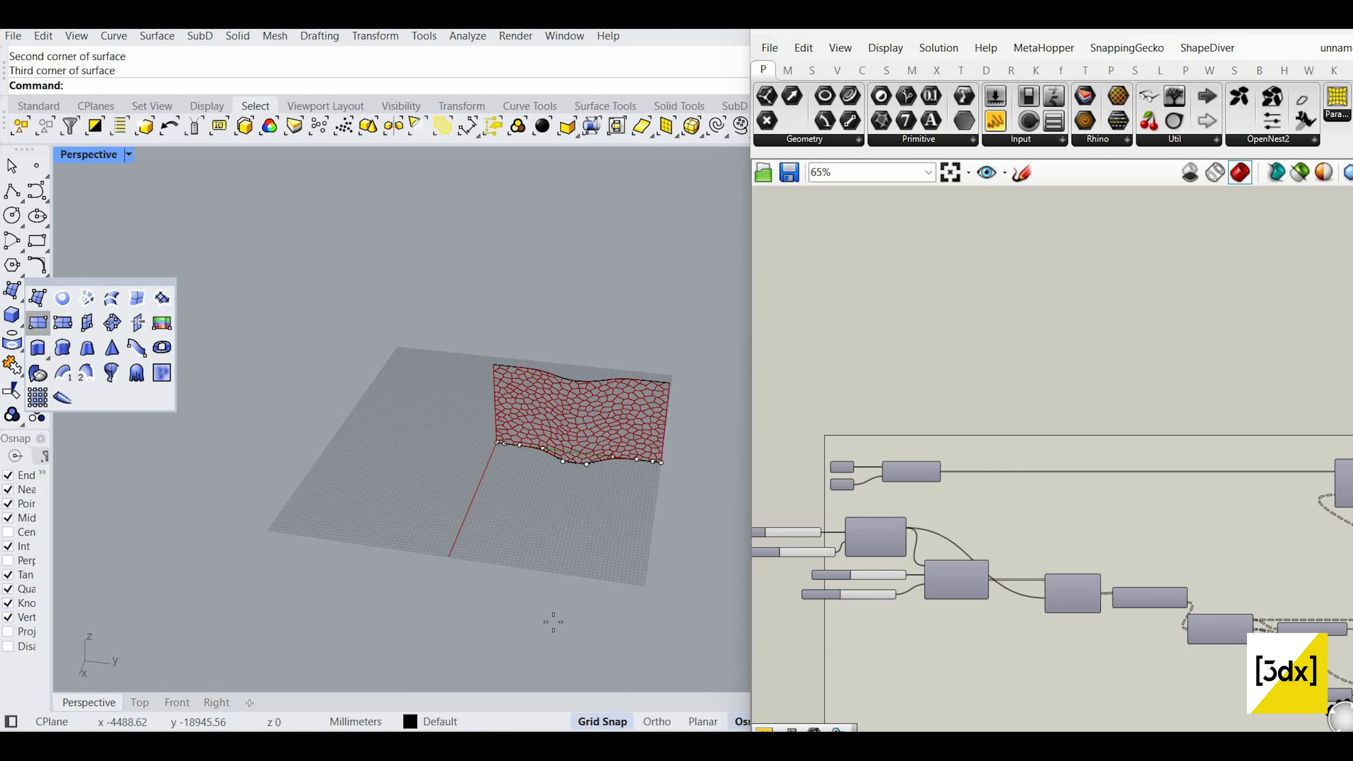
pyautogui.click(38, 322)
pyautogui.scroll(-2, 574, 514)
pyautogui.keyDown('shift'); pyautogui.moveTo(574, 514); pyautogui.dragTo(570, 427, button='right'); pyautogui.keyUp('shift')
pyautogui.click(455, 497)
pyautogui.click(585, 650)
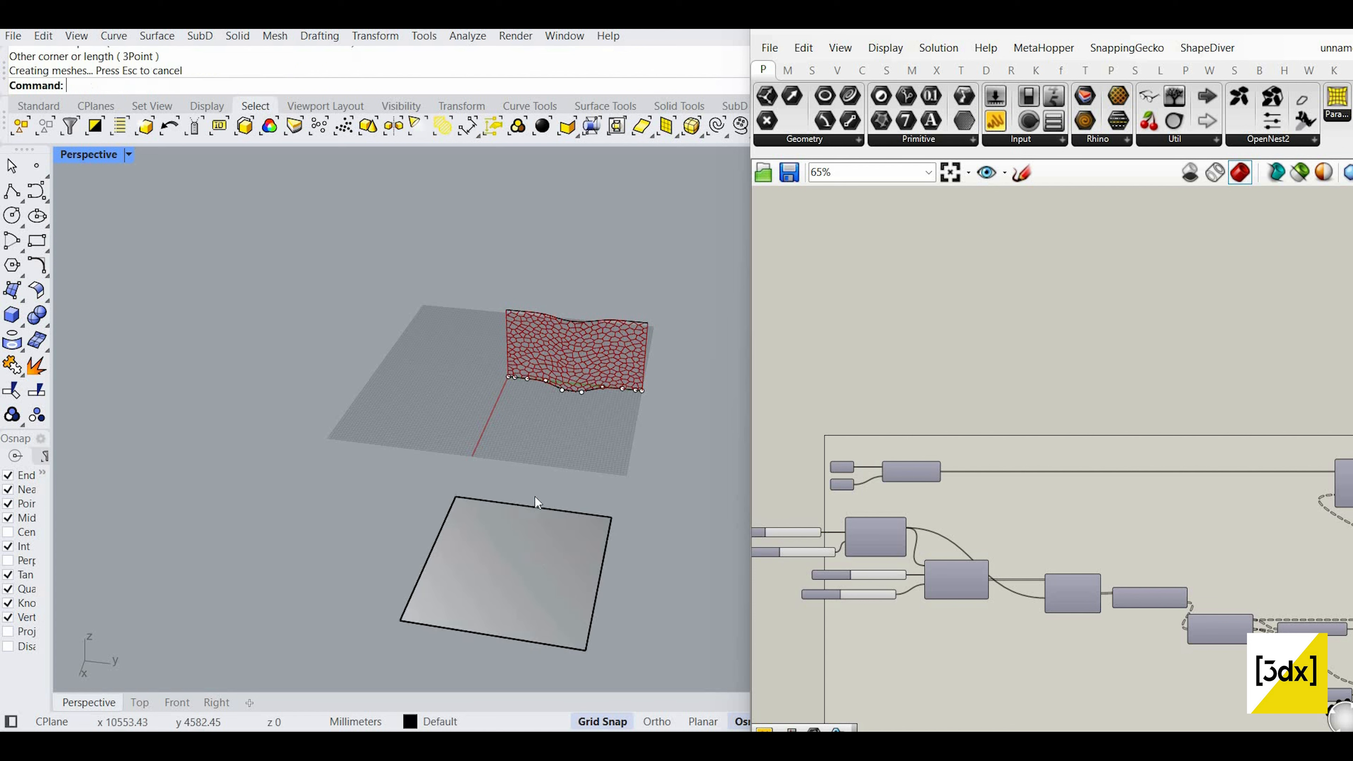
# Step: Rebuild the new plane to 10×10 points at degree 3
pyautogui.click(536, 500)
pyautogui.write('Rebuild')
pyautogui.press('Return')
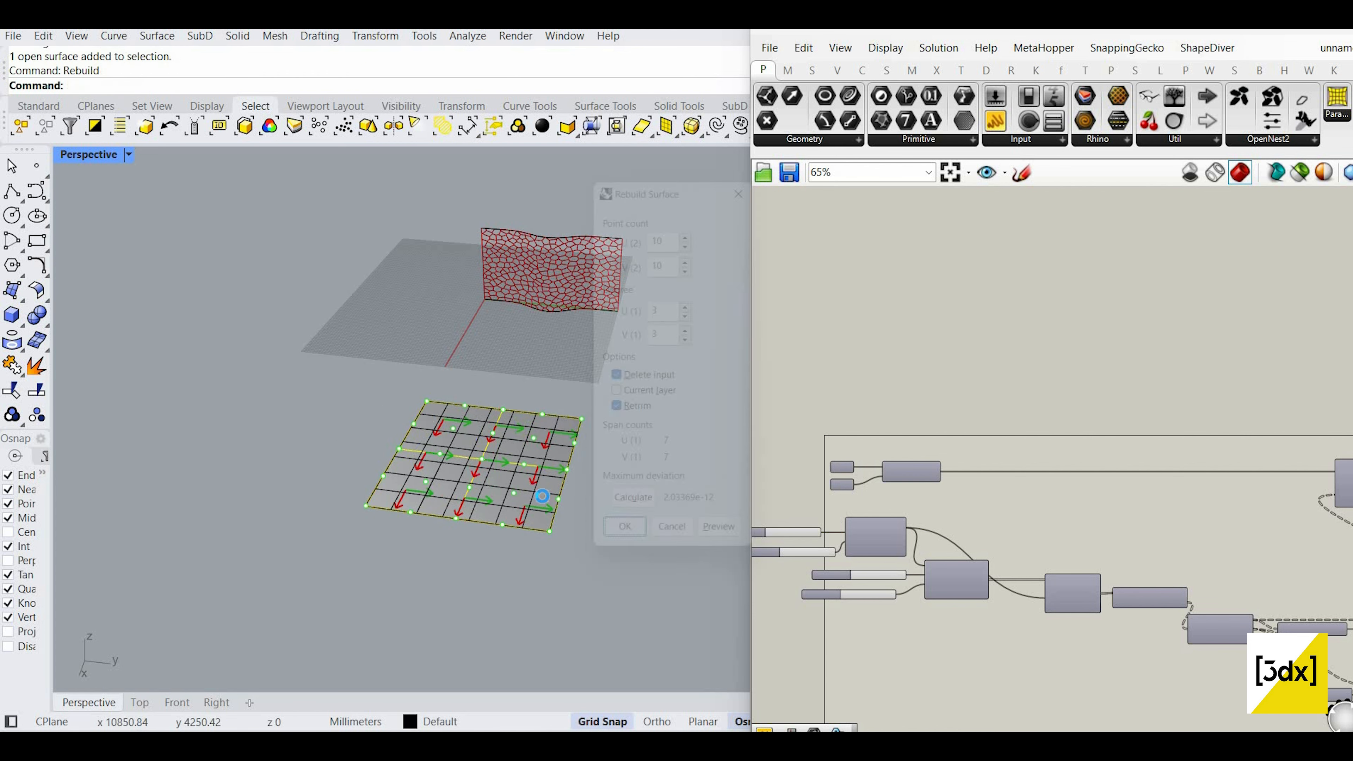
pyautogui.press('Return')
pyautogui.scroll(3, 537, 443)
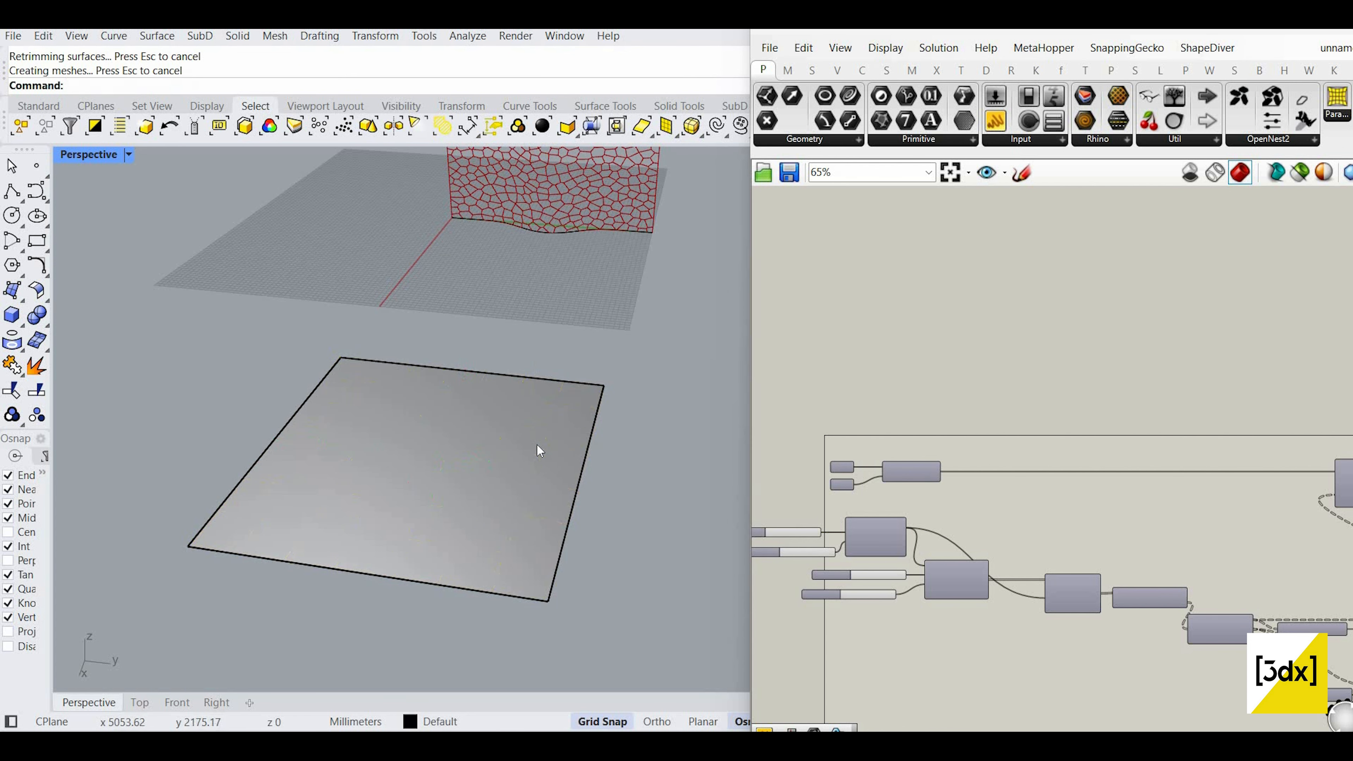
pyautogui.click(559, 429)
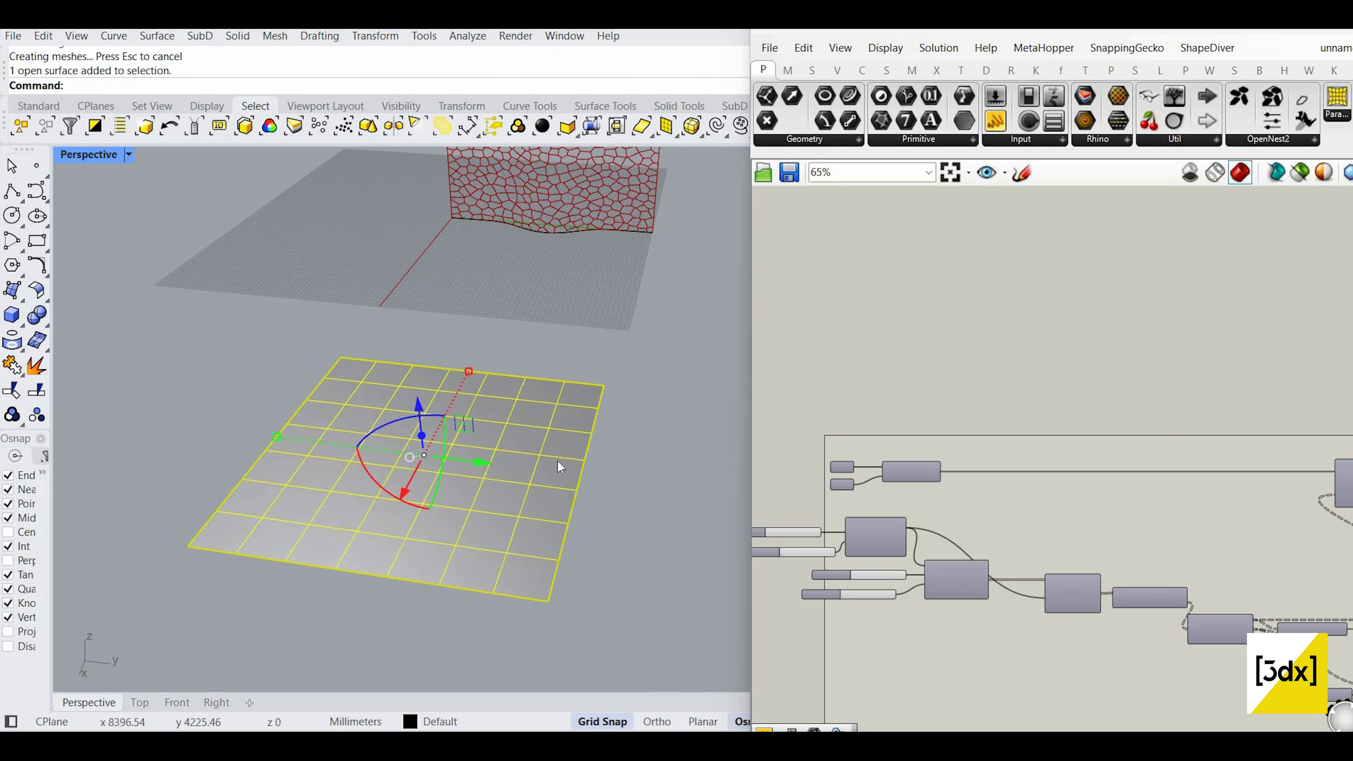
# Step: Turn on the plane's control points with PointsOn
pyautogui.click(634, 456)
pyautogui.scroll(-3, 633, 456)
pyautogui.scroll(3, 405, 458)
pyautogui.click(606, 448)
pyautogui.scroll(-4, 490, 457)
pyautogui.scroll(2, 628, 426)
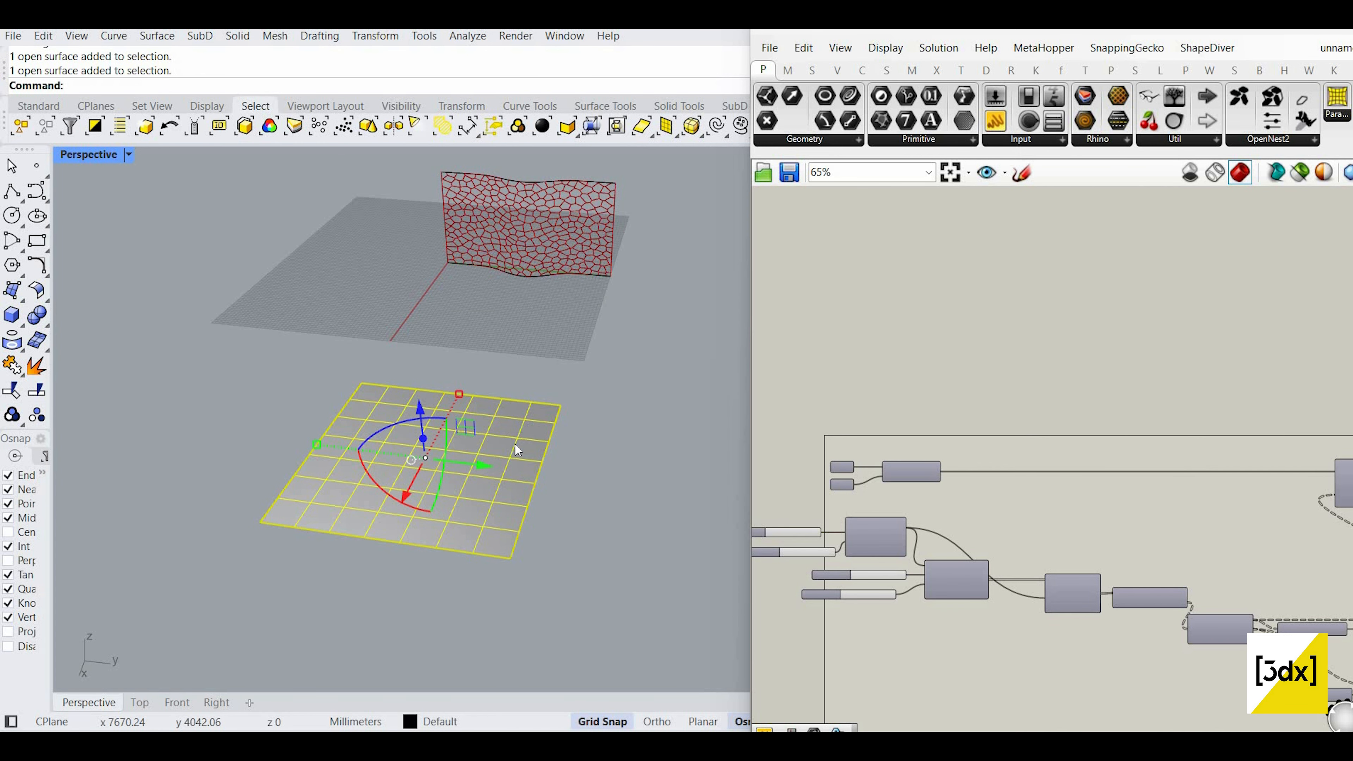
pyautogui.scroll(2, 515, 444)
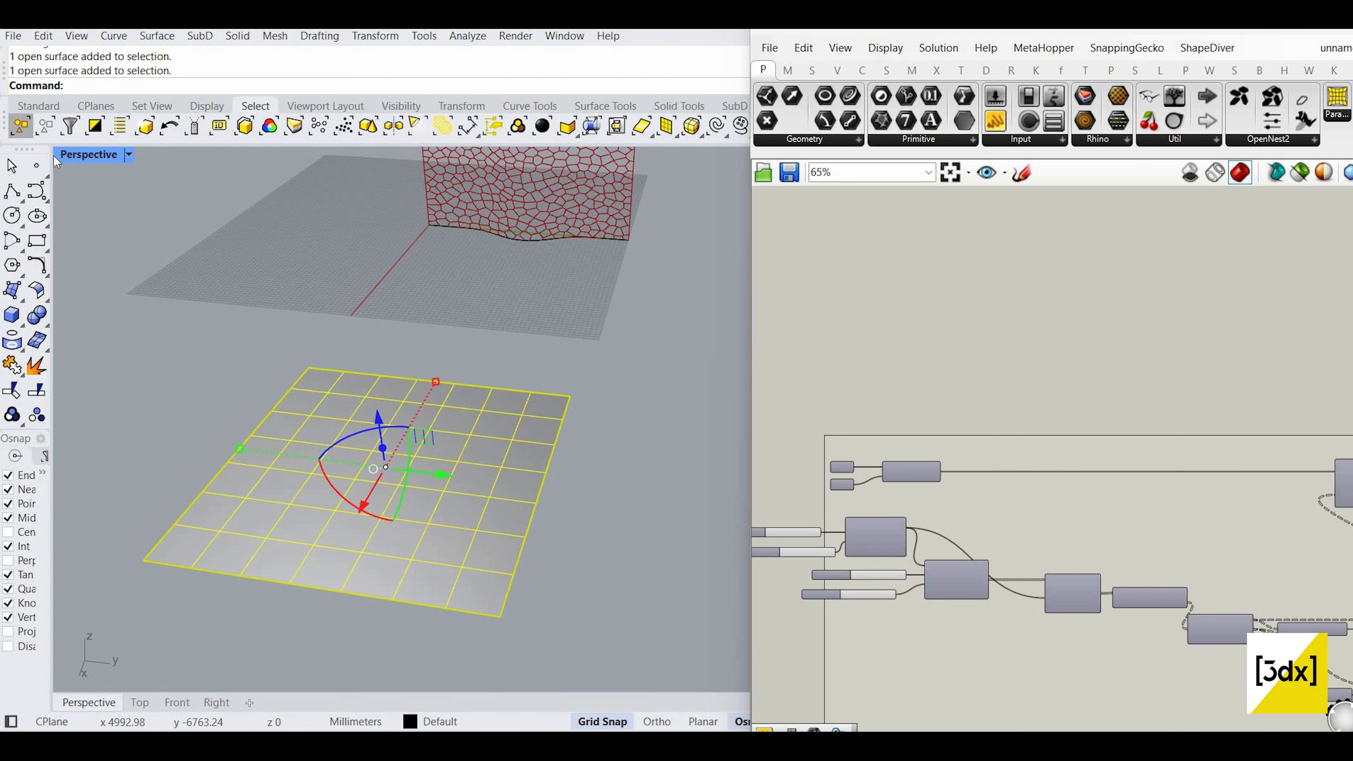
pyautogui.click(39, 105)
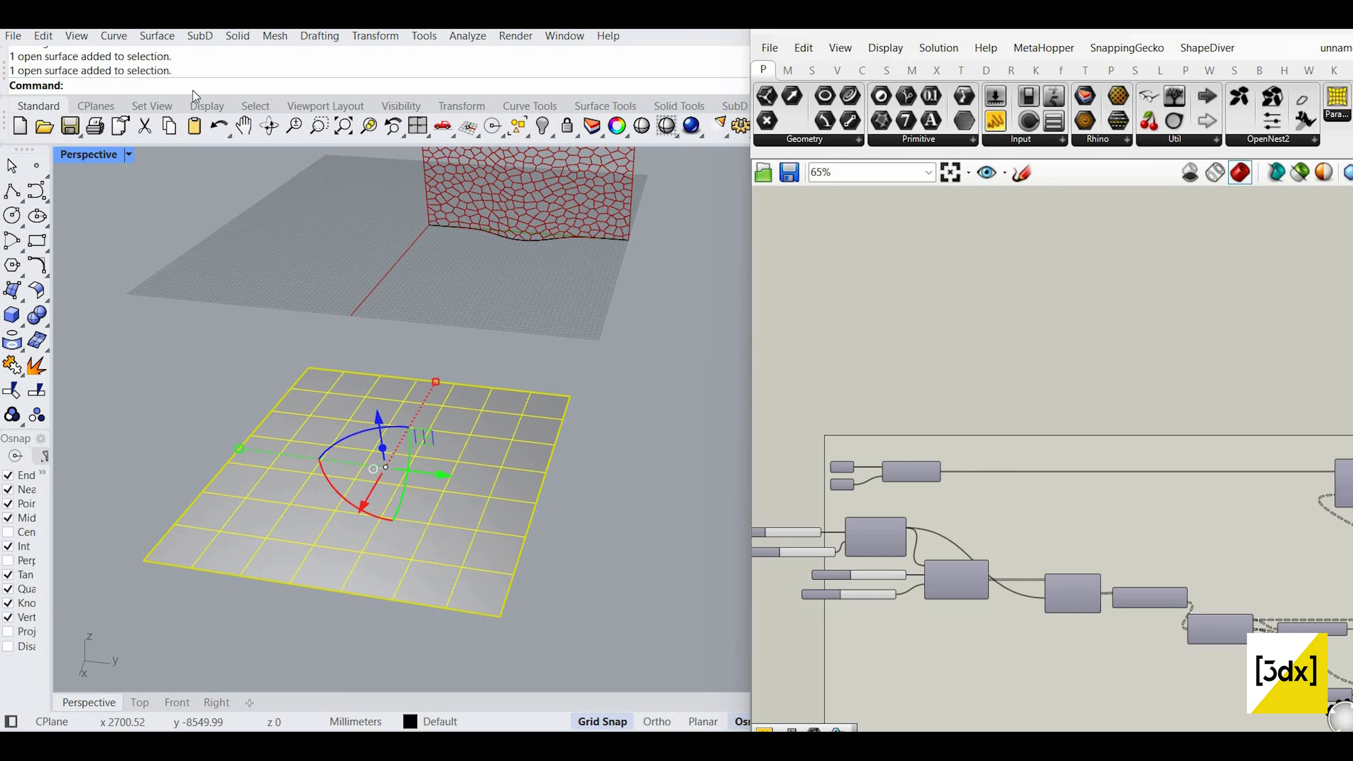
pyautogui.write('Point')
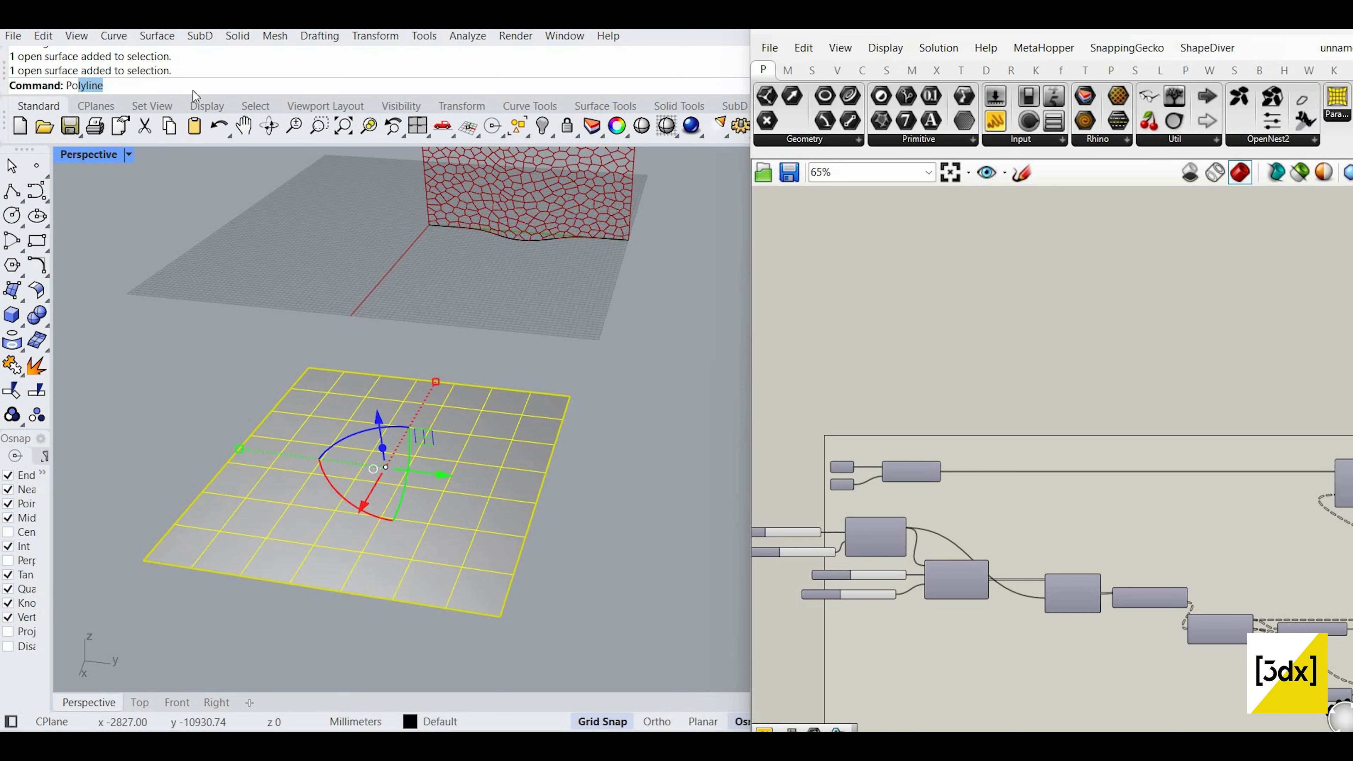
pyautogui.press('Down')
pyautogui.press('Down')
pyautogui.press('Down')
pyautogui.press('Down')
pyautogui.press('Down')
pyautogui.press('Down')
pyautogui.press('Down')
pyautogui.press('Down')
pyautogui.press('Down')
pyautogui.press('Down')
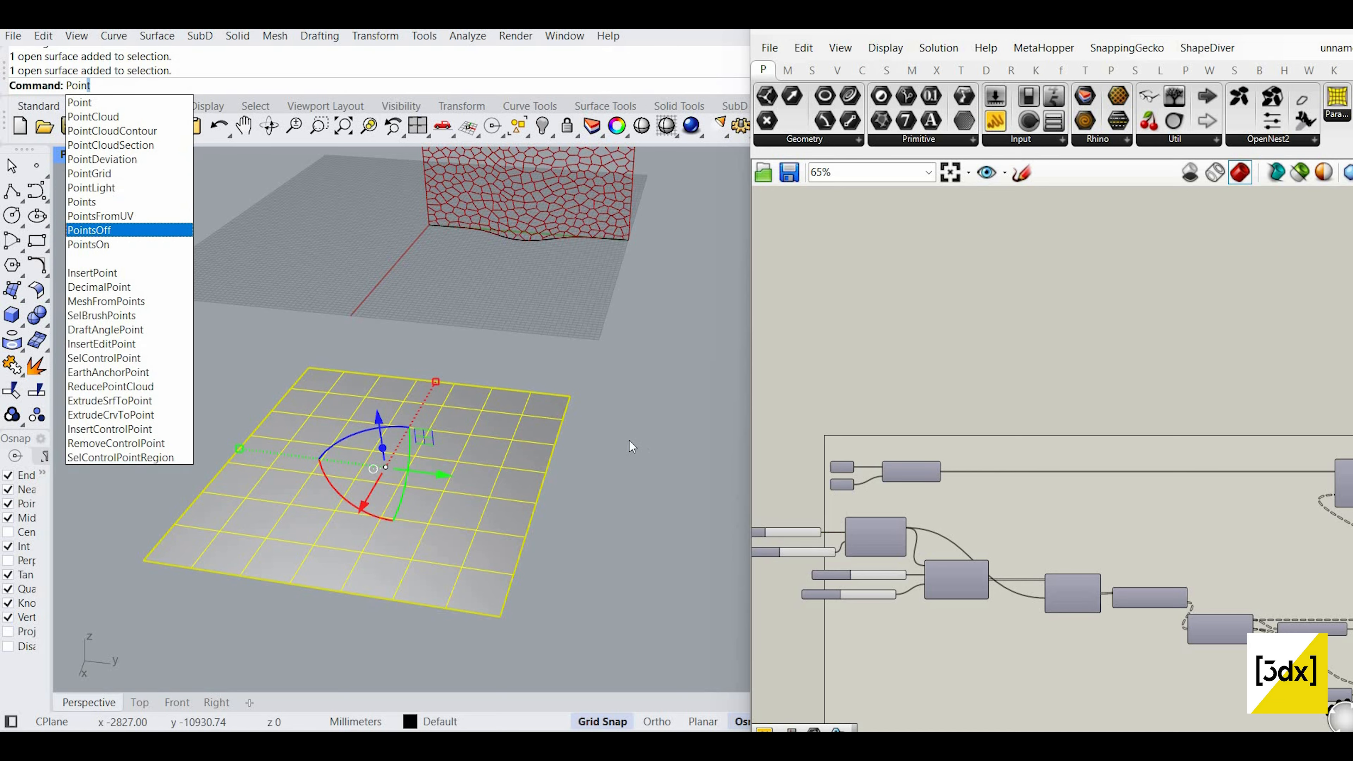
pyautogui.press('Return')
# Step: Raise one corner region of control points into a bulge with the gumball
pyautogui.moveTo(604, 344); pyautogui.dragTo(422, 507)
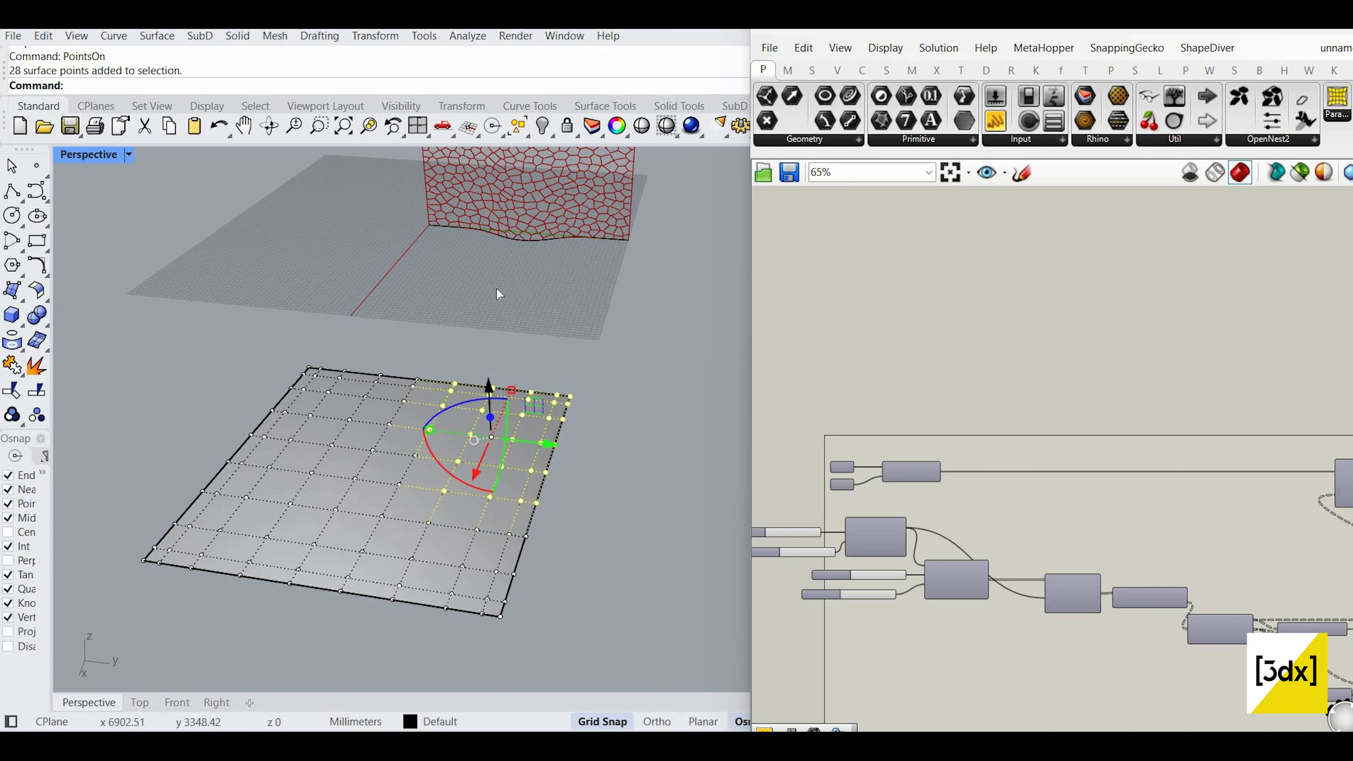
pyautogui.moveTo(495, 288)
pyautogui.mouseDown()
pyautogui.moveTo(496, 332)
pyautogui.moveTo(493, 285)
pyautogui.mouseUp()
pyautogui.moveTo(501, 392); pyautogui.dragTo(555, 393, button='right')
pyautogui.scroll(-7, 544, 413)
pyautogui.scroll(5, 544, 414)
pyautogui.press('Escape')
# Step: Rebuild the reshaped surface to 5×5 control points
pyautogui.click(555, 393)
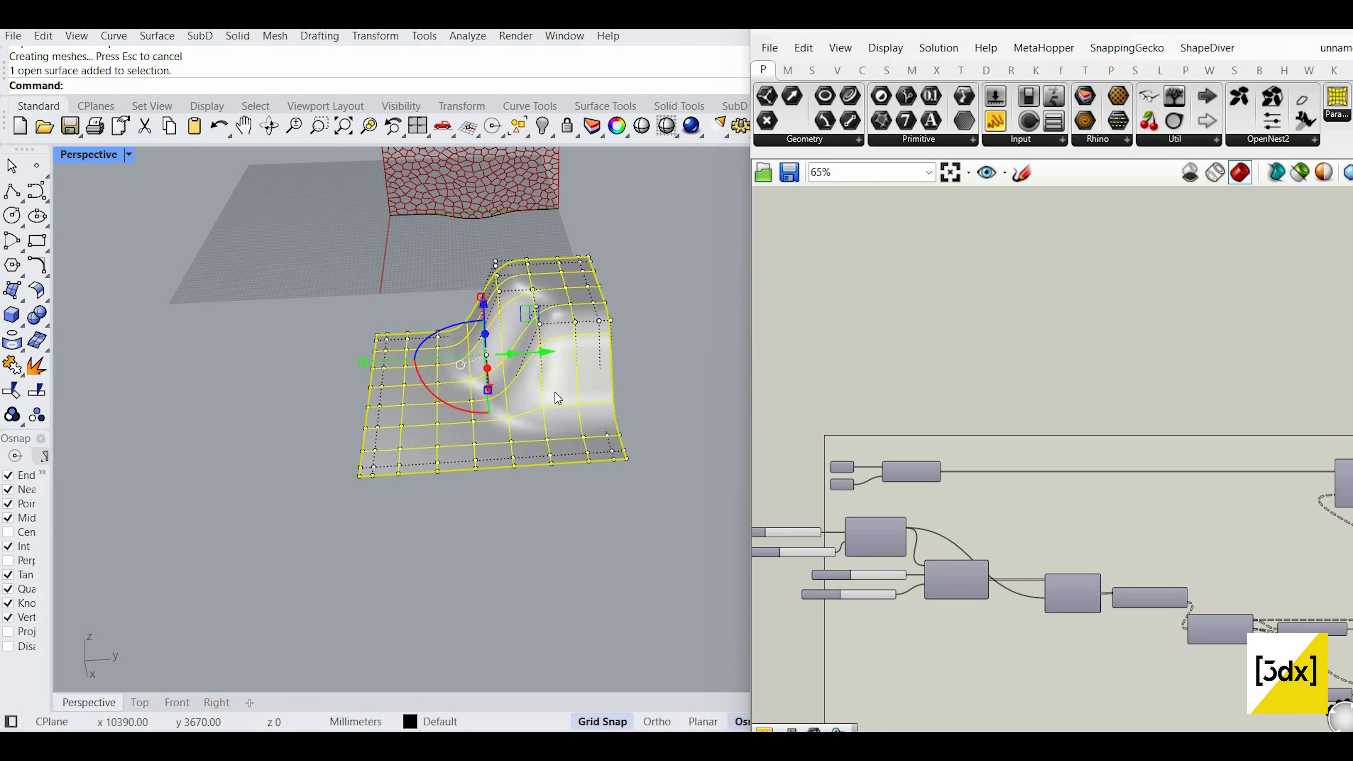
pyautogui.write('Rebuild')
pyautogui.press('Return')
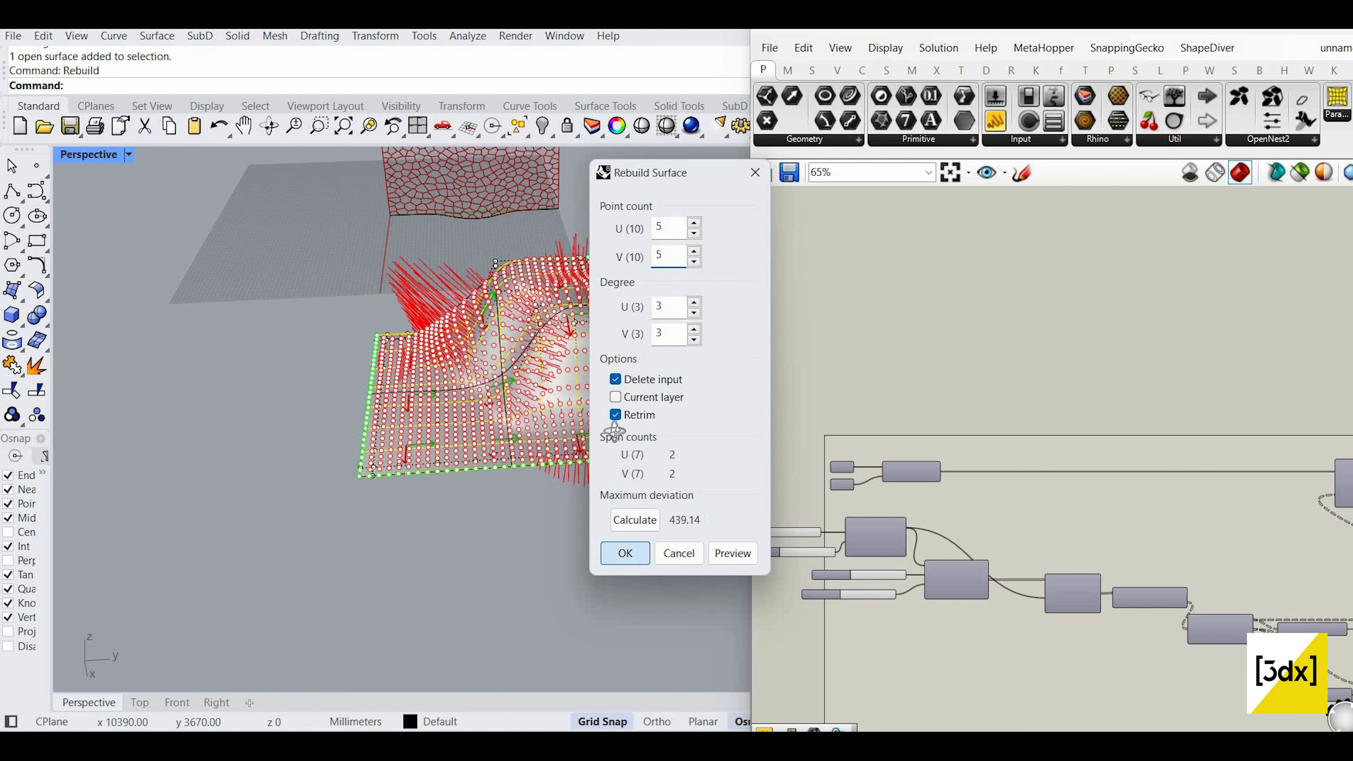
pyautogui.click(626, 553)
# Step: Pull another group of control points upward into a smooth undulating surface
pyautogui.moveTo(594, 429); pyautogui.dragTo(493, 333, button='right')
pyautogui.moveTo(416, 417); pyautogui.dragTo(466, 474)
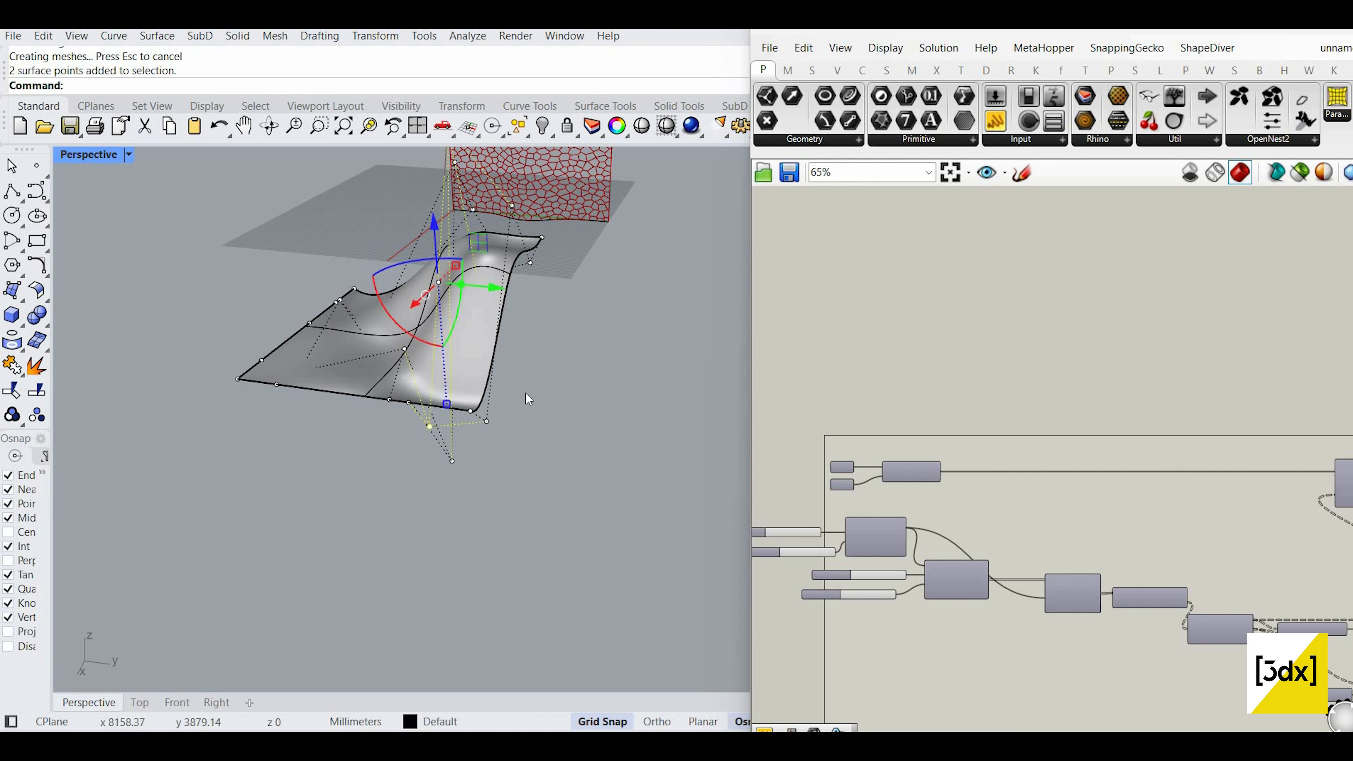
pyautogui.click(526, 393)
pyautogui.scroll(6, 458, 320)
pyautogui.scroll(-6, 425, 451)
pyautogui.moveTo(333, 244); pyautogui.dragTo(451, 441)
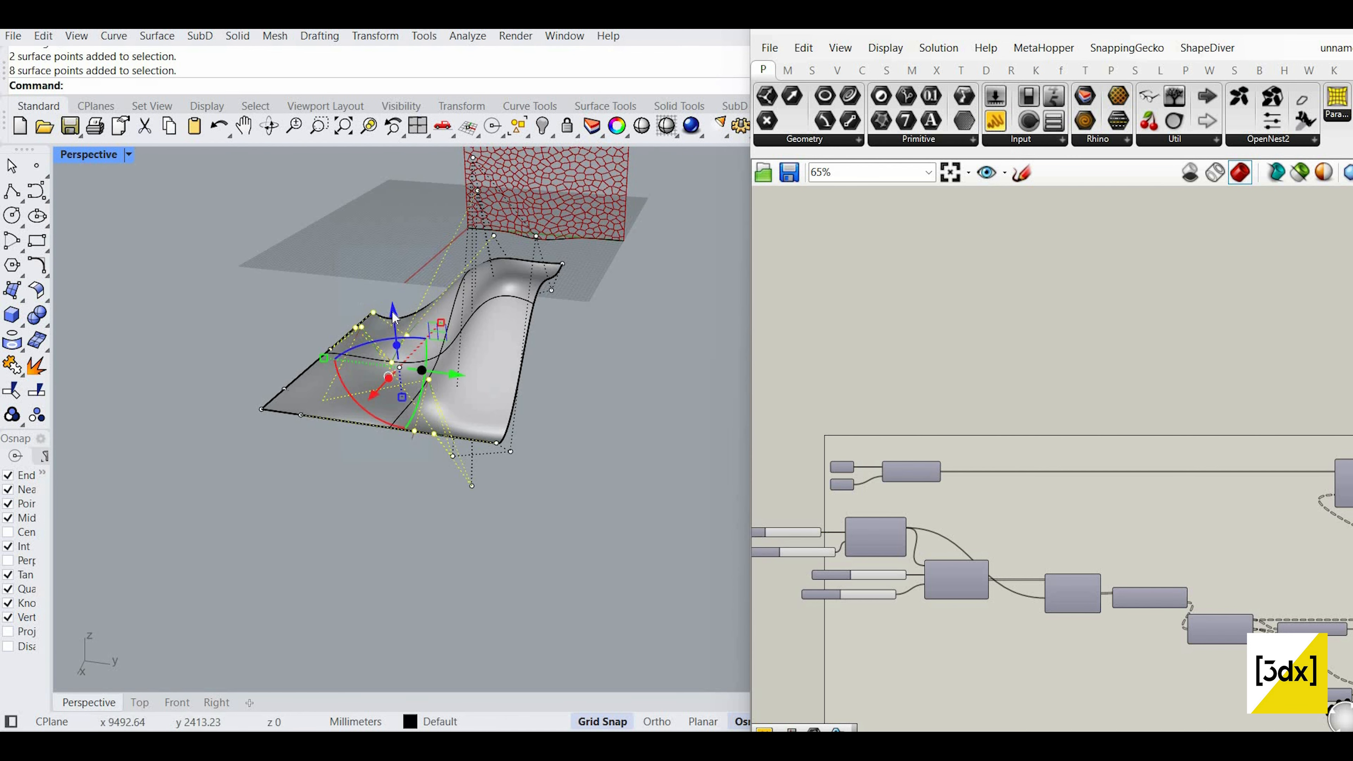
pyautogui.moveTo(392, 311); pyautogui.dragTo(387, 261)
pyautogui.click(549, 370)
pyautogui.moveTo(549, 370); pyautogui.dragTo(476, 347, button='right')
pyautogui.click(606, 395)
pyautogui.press('Escape')
# Step: Place a Surface parameter on the Grasshopper canvas
pyautogui.scroll(3, 1012, 513)
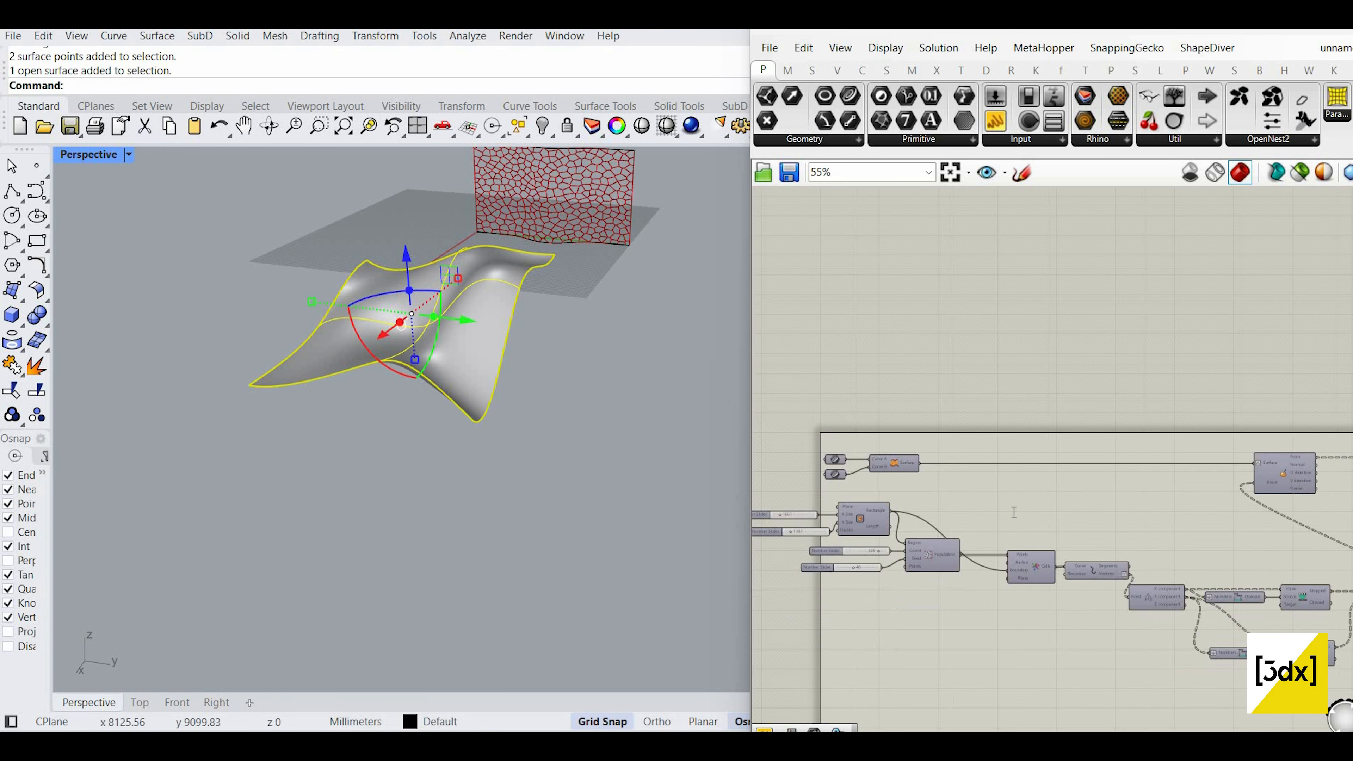
pyautogui.doubleClick(1014, 512)
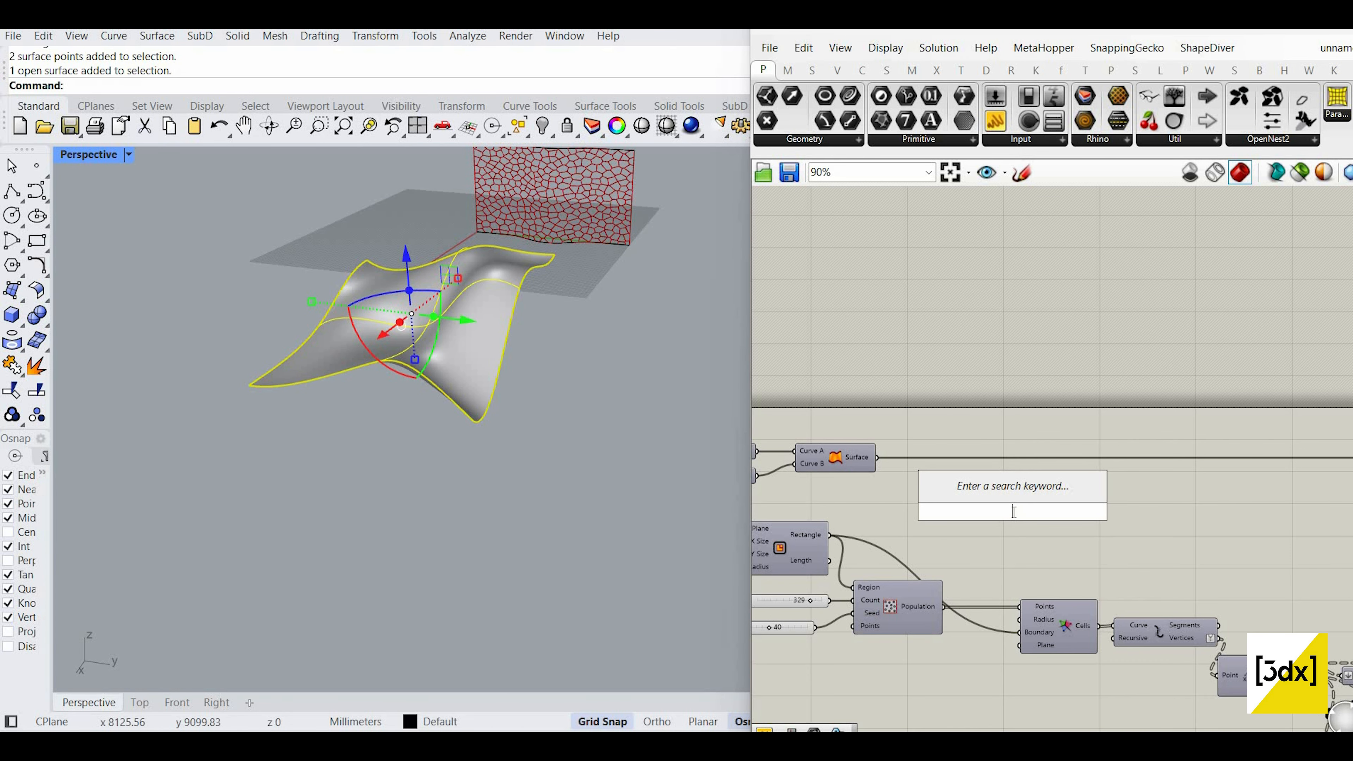
pyautogui.press('Escape')
pyautogui.doubleClick(986, 521)
pyautogui.write('srf')
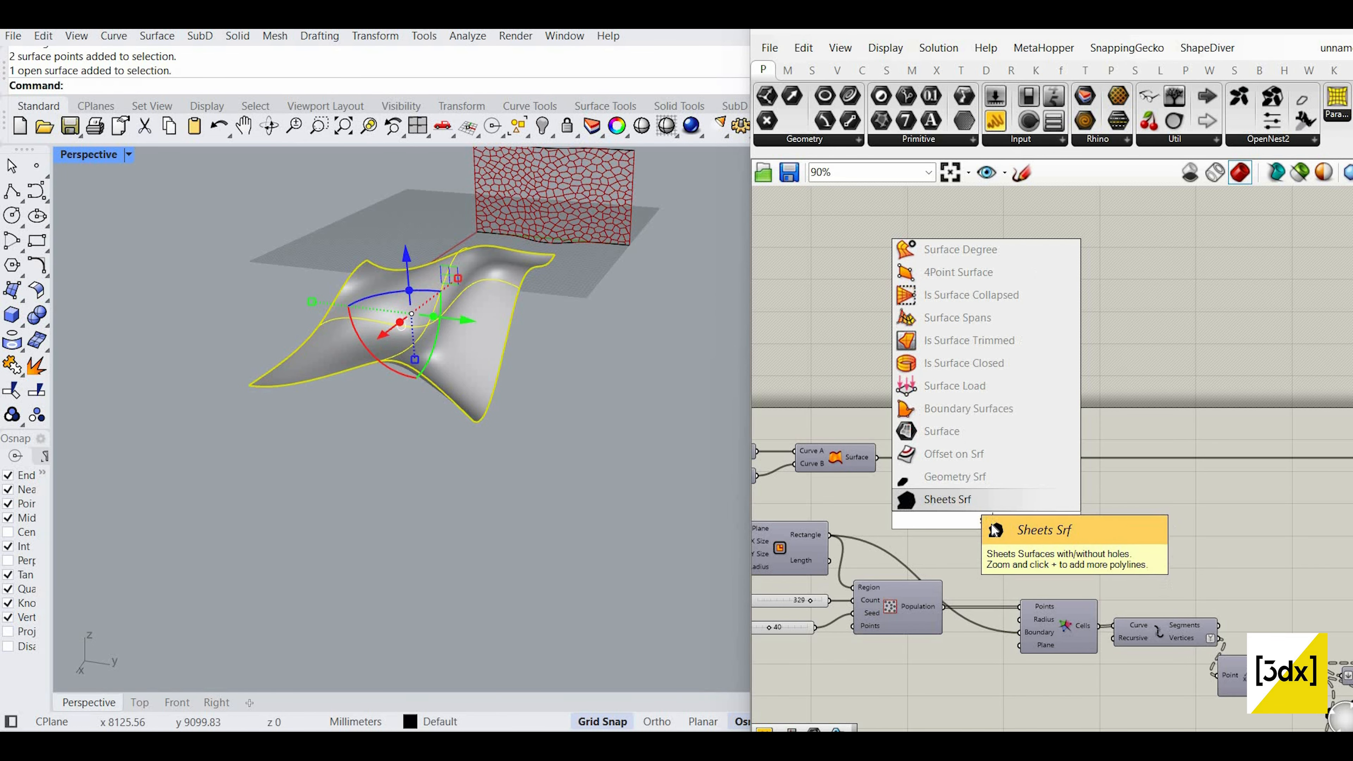
pyautogui.click(966, 434)
pyautogui.scroll(2, 992, 523)
# Step: Set the freeform surface into it, hide it in Rhino, and wire it into Evaluate Surface
pyautogui.rightClick(983, 523)
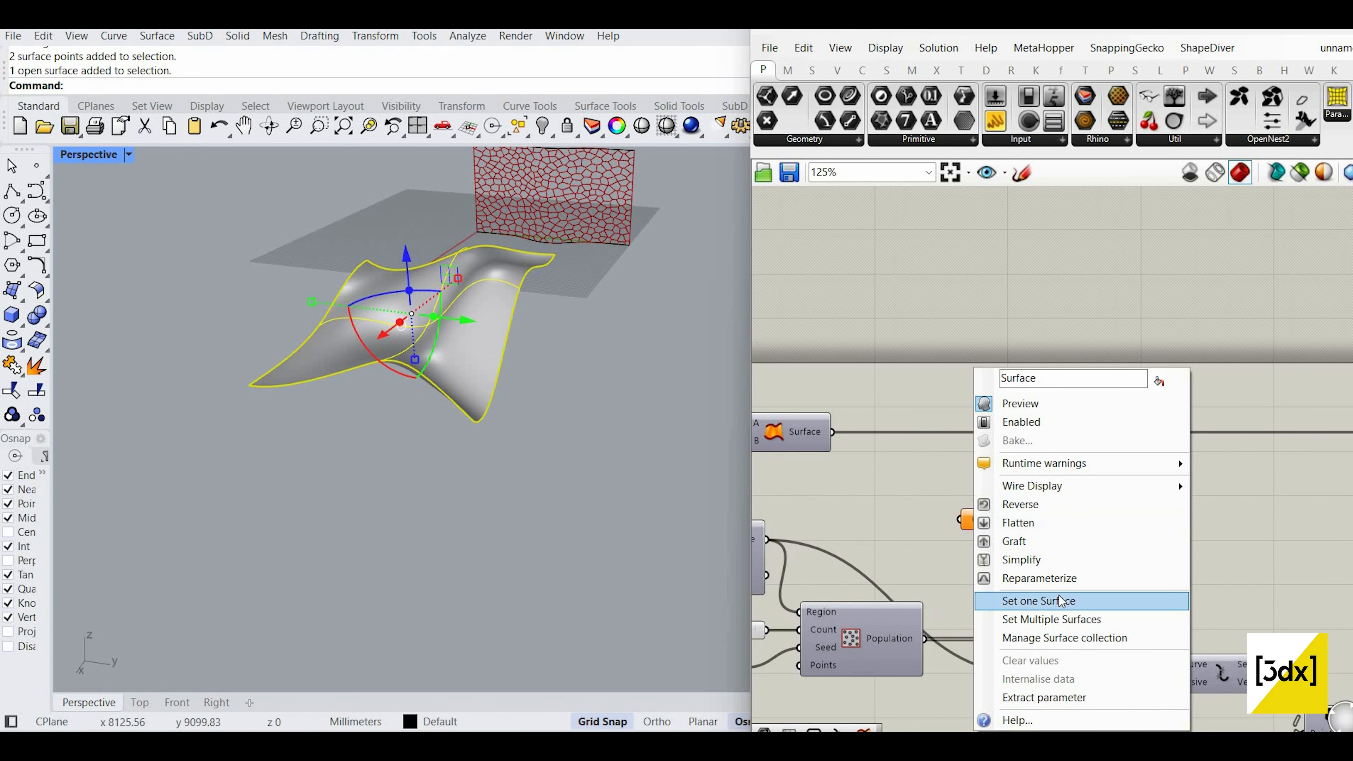
pyautogui.click(432, 391)
pyautogui.scroll(3, 224, 227)
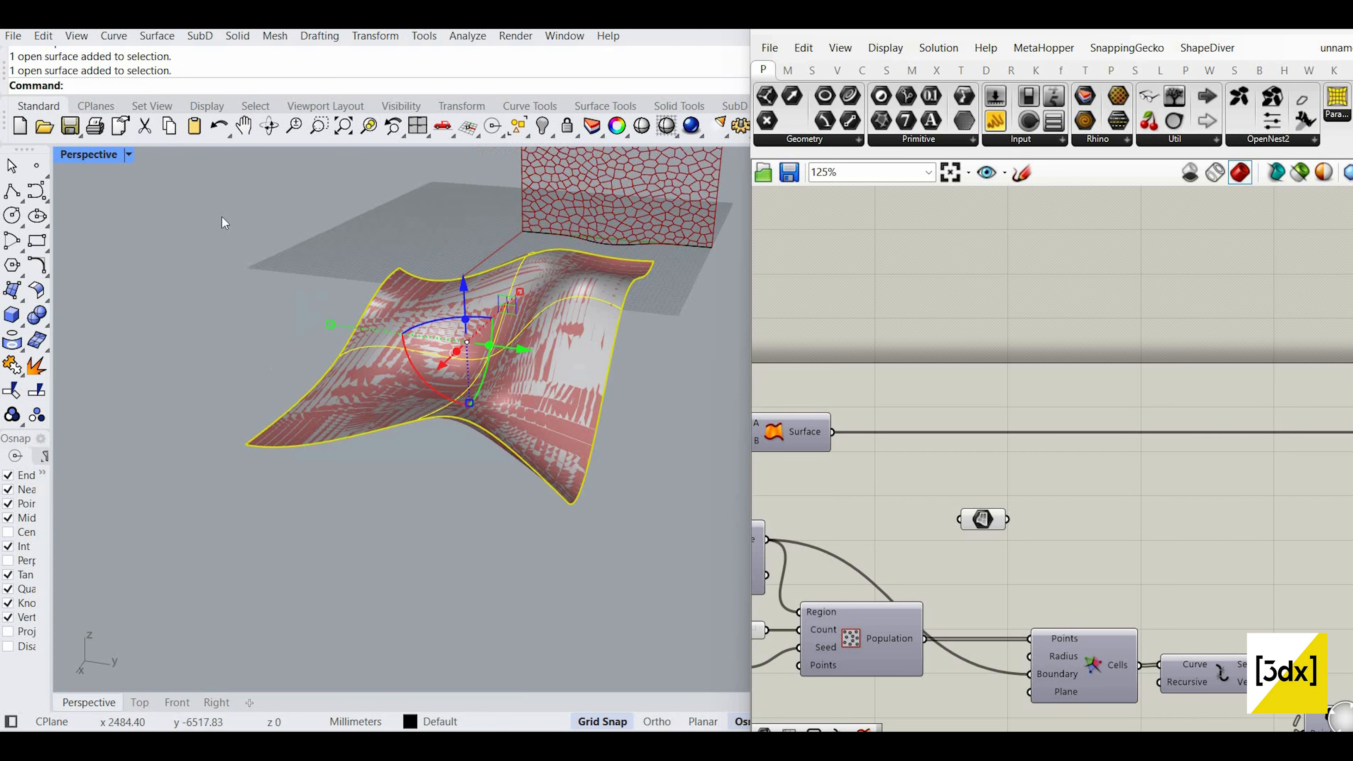
pyautogui.hotkey('ctrl', 'h')
pyautogui.scroll(-2, 958, 478)
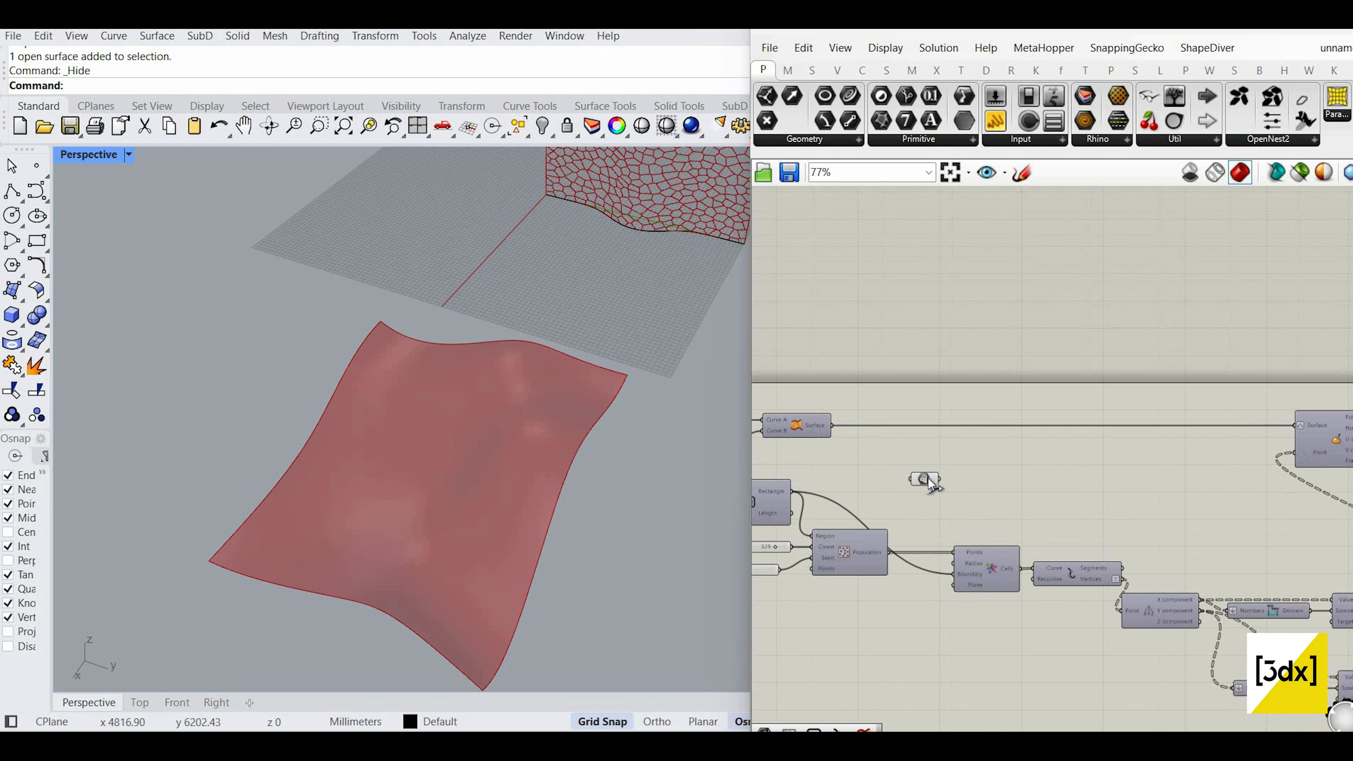
pyautogui.scroll(-5, 1118, 443)
pyautogui.moveTo(1112, 409); pyautogui.dragTo(1116, 448)
pyautogui.scroll(4, 1118, 443)
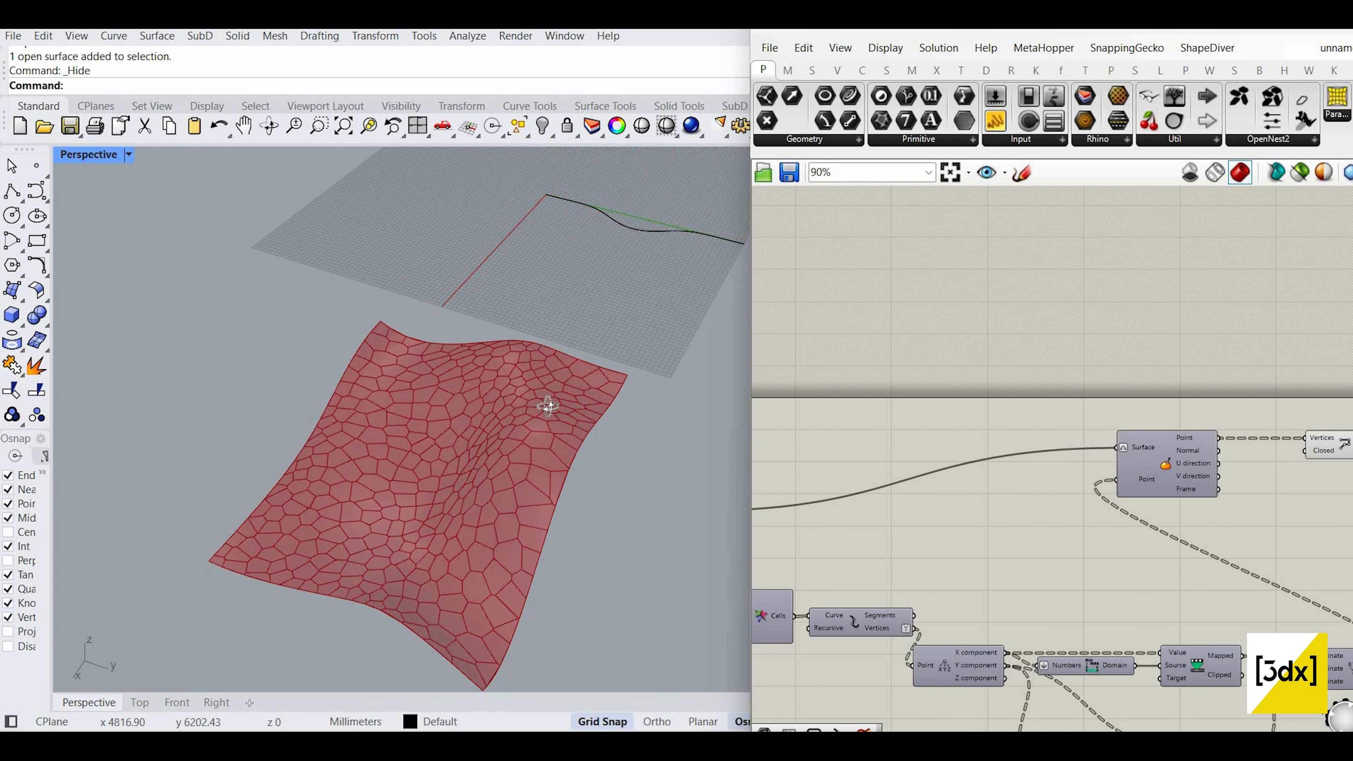
pyautogui.moveTo(513, 402); pyautogui.dragTo(468, 475, button='right')
pyautogui.scroll(4, 535, 496)
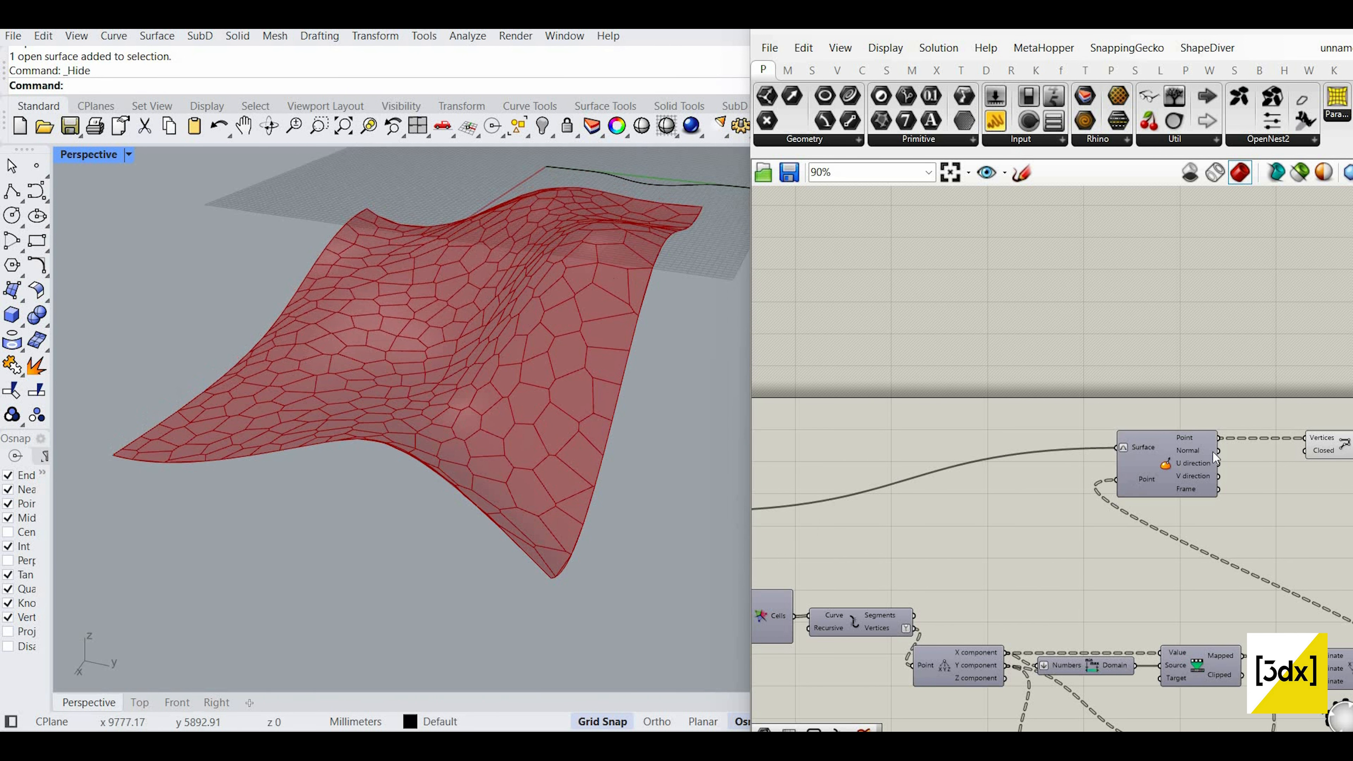
pyautogui.scroll(-2, 1185, 478)
pyautogui.scroll(5, 1186, 478)
pyautogui.scroll(-4, 1167, 479)
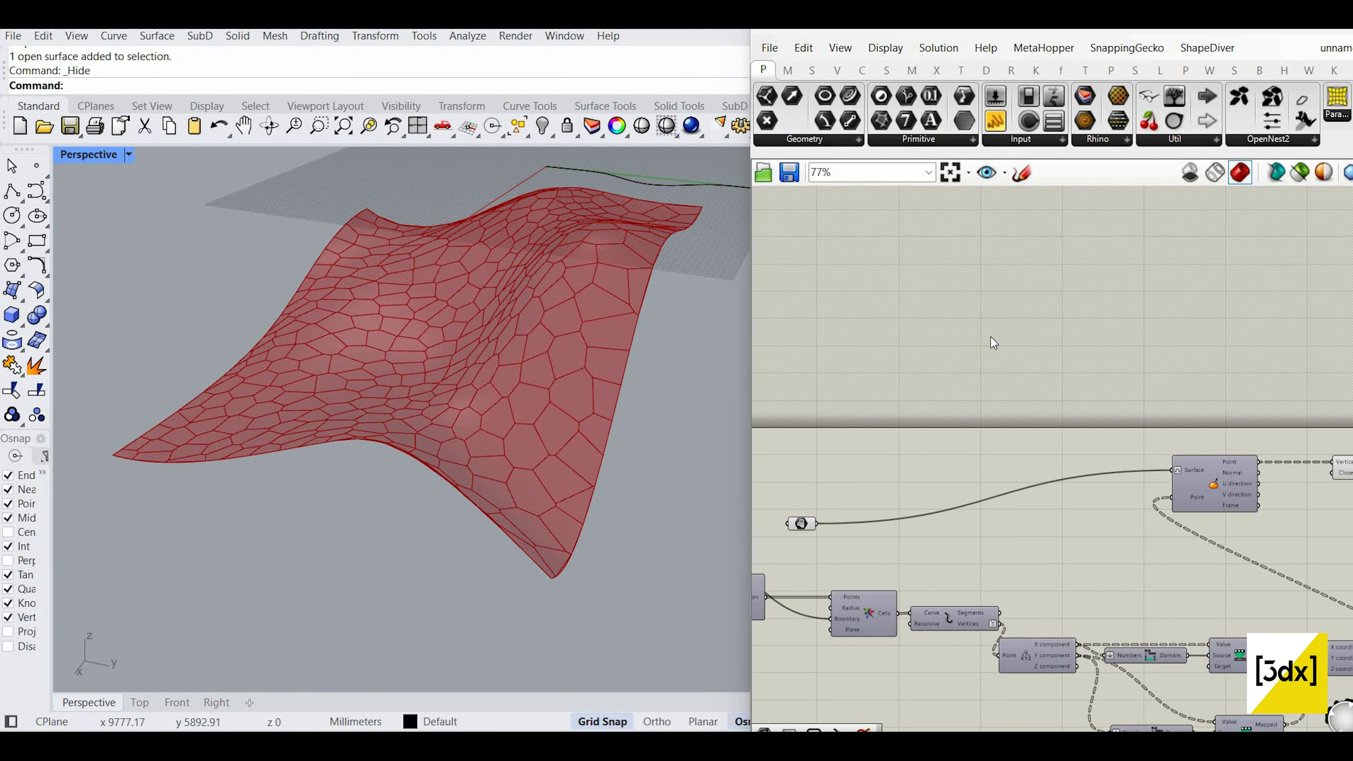
pyautogui.moveTo(544, 340); pyautogui.dragTo(566, 341, button='right')
pyautogui.scroll(-2, 994, 331)
pyautogui.scroll(2, 1291, 568)
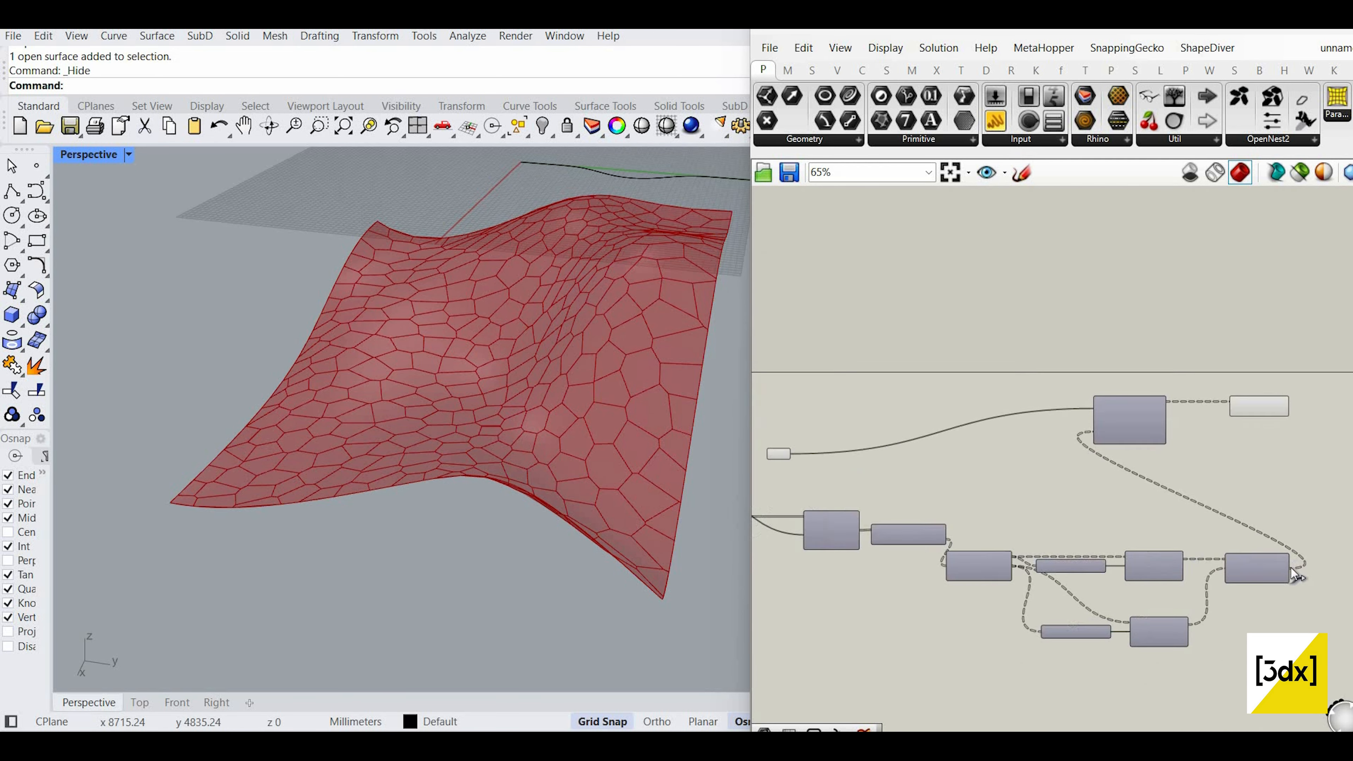
pyautogui.scroll(2, 990, 424)
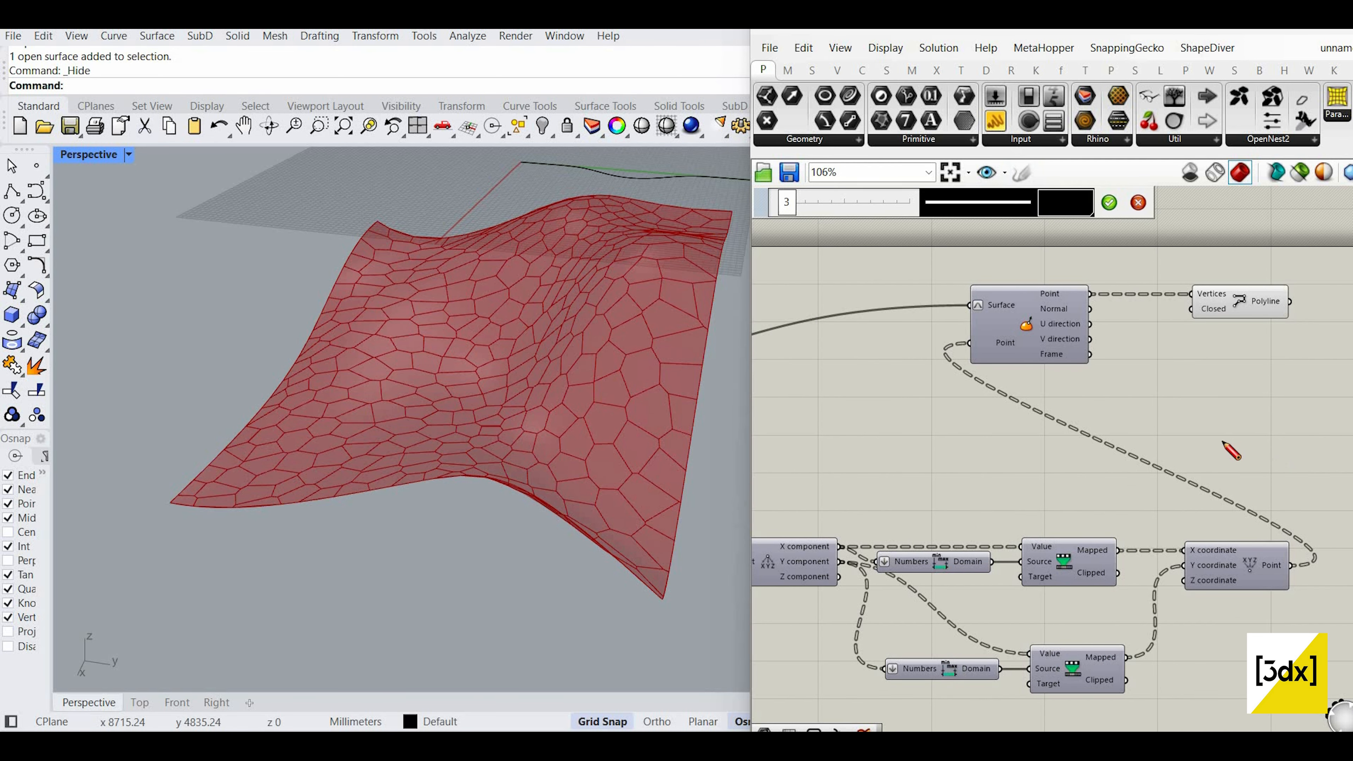
# Step: Keep the freehand rectangle sketch on the canvas and box-select it
pyautogui.scroll(-3, 1225, 458)
pyautogui.scroll(2, 991, 406)
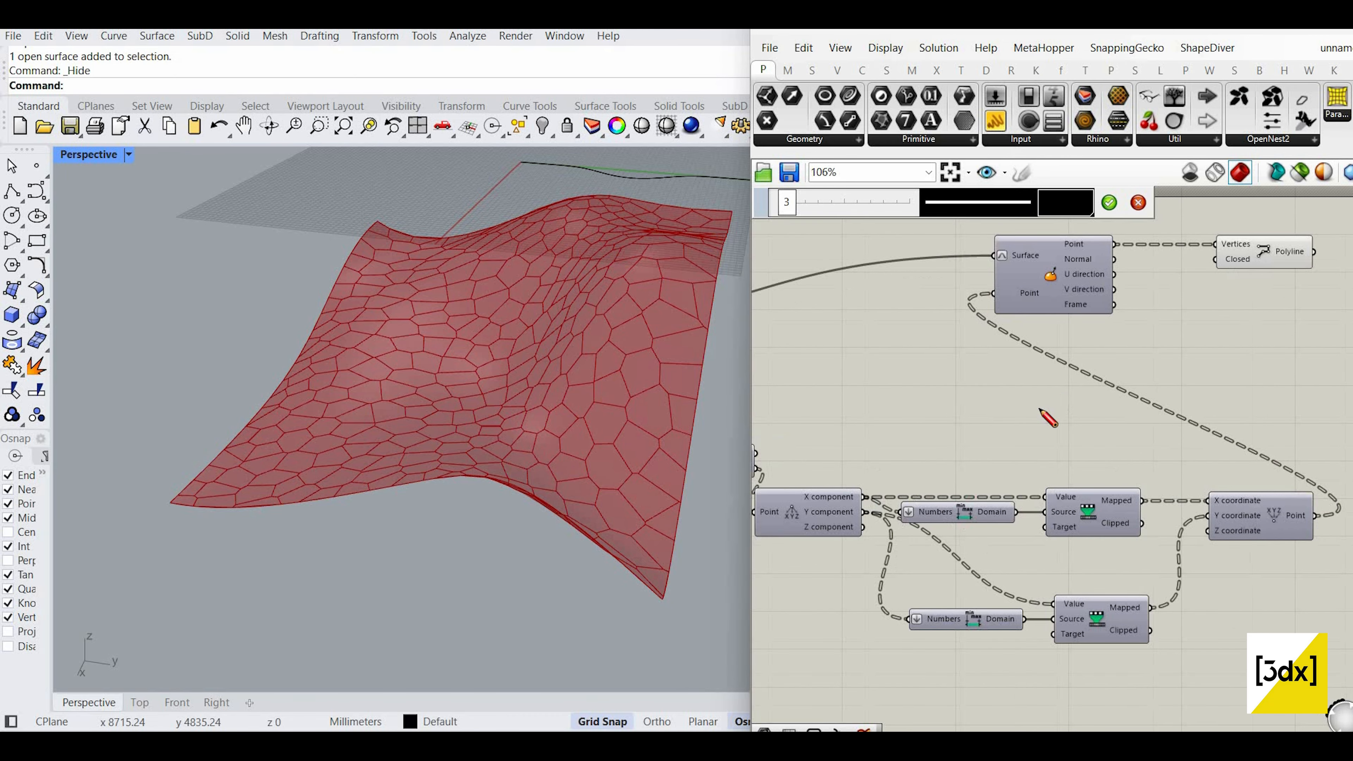
pyautogui.scroll(2, 963, 368)
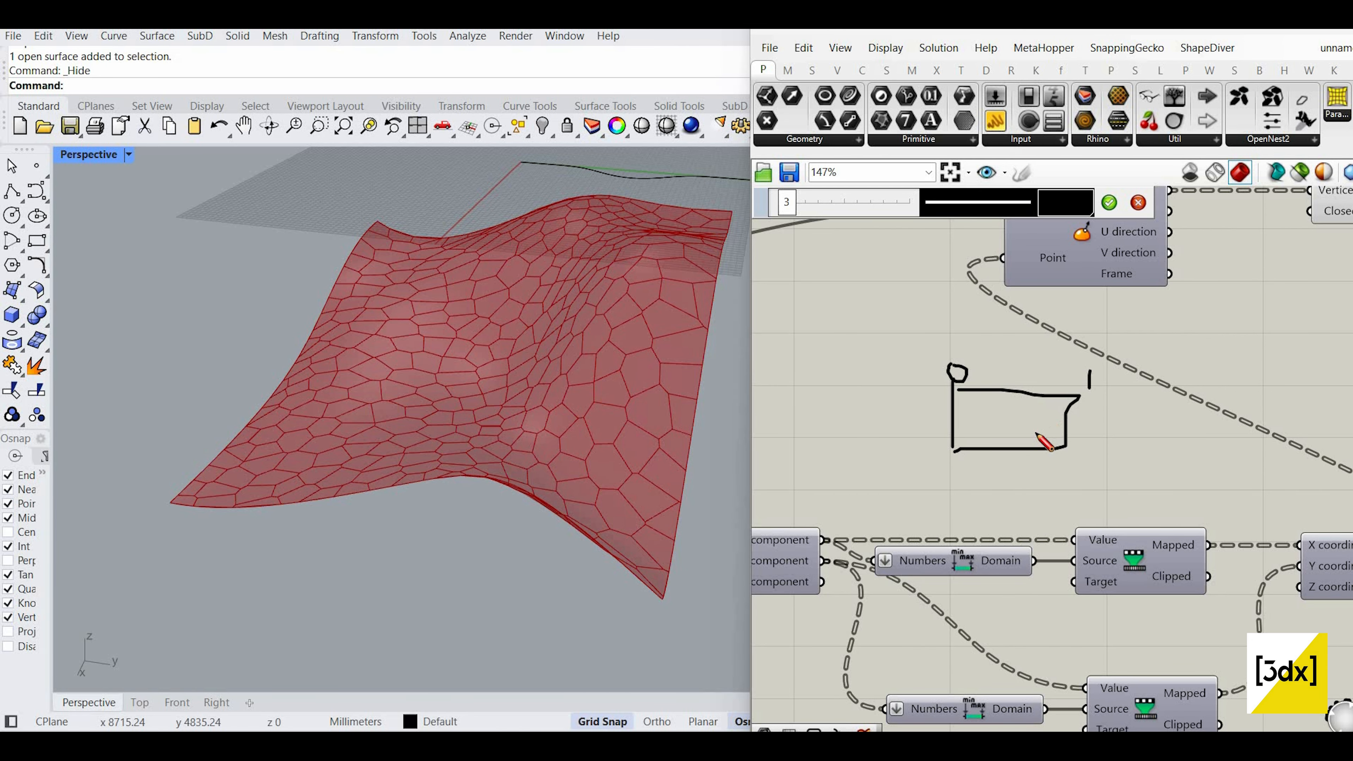
pyautogui.scroll(-1, 1045, 208)
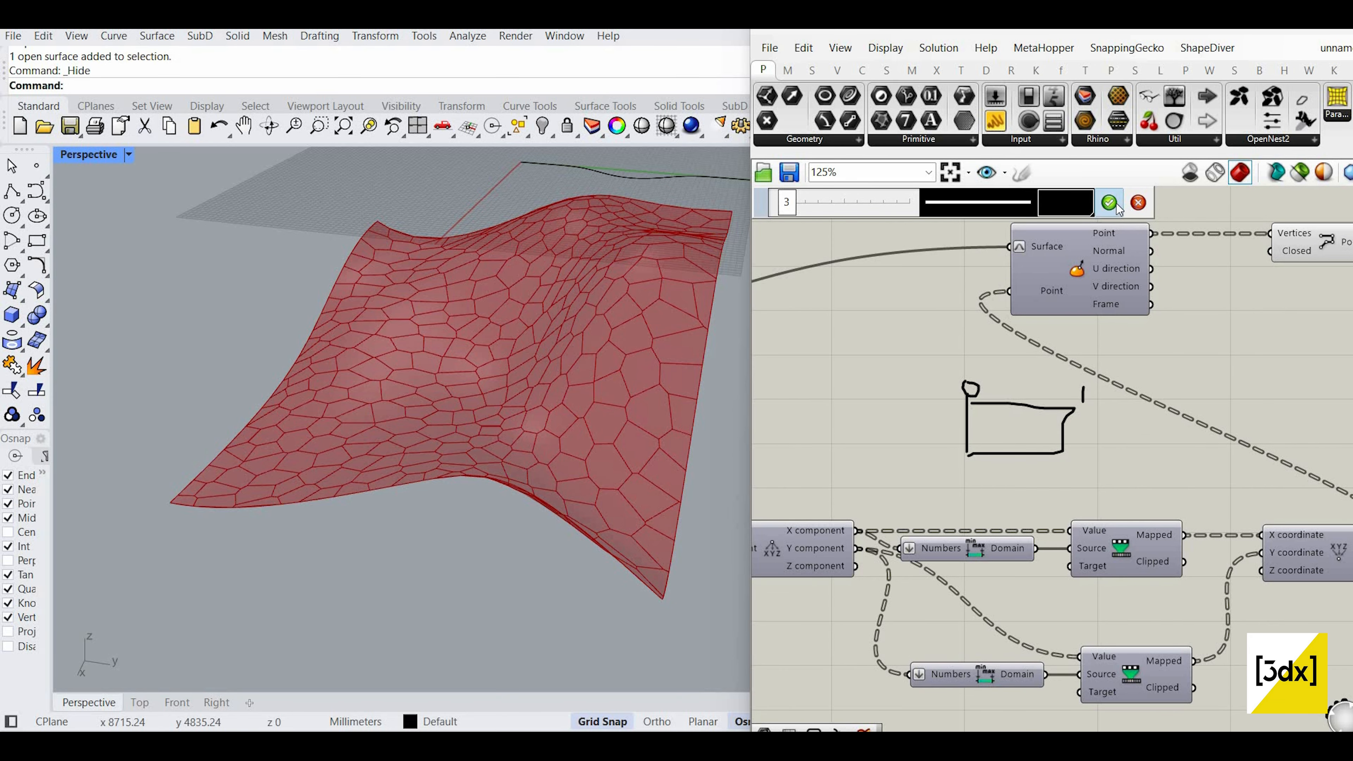
pyautogui.click(1109, 203)
pyautogui.scroll(-5, 1205, 419)
pyautogui.scroll(4, 1135, 421)
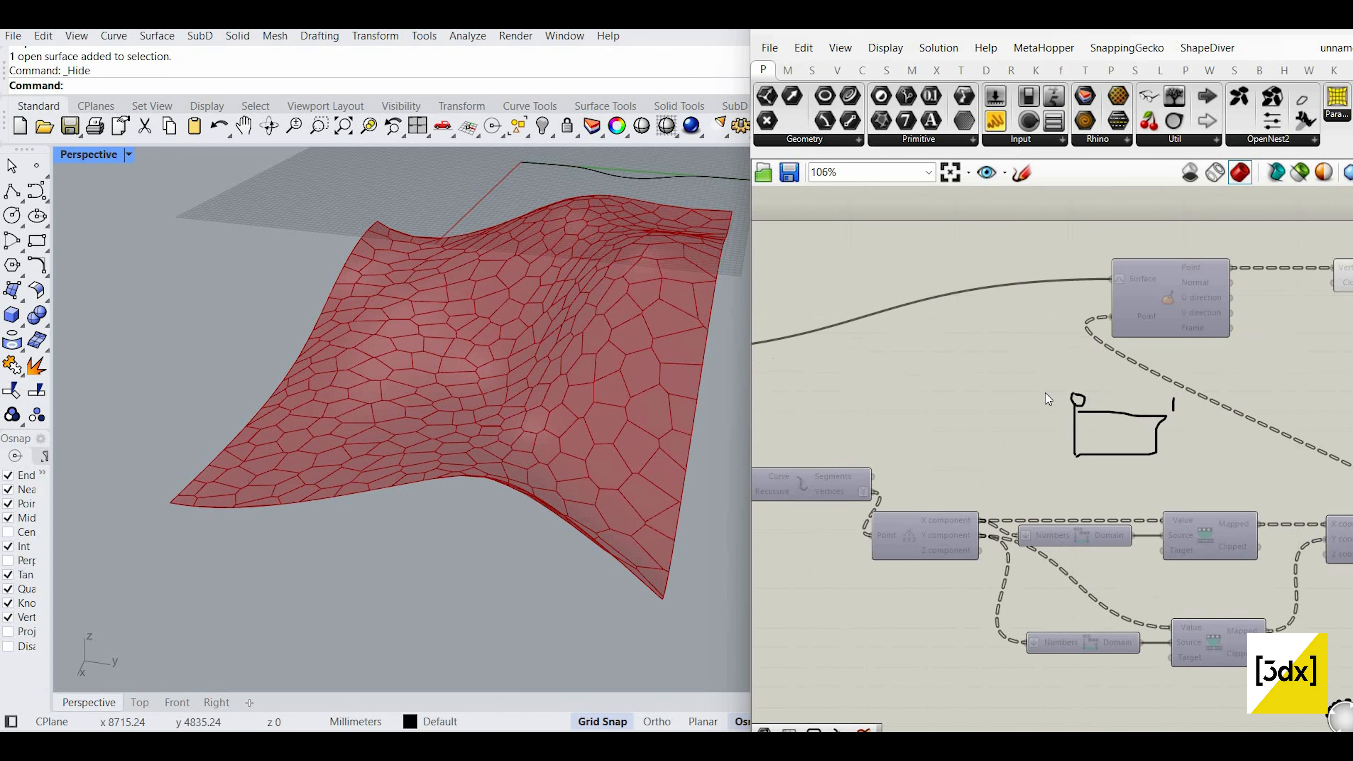
pyautogui.moveTo(1061, 404); pyautogui.dragTo(1192, 441)
pyautogui.scroll(-6, 1107, 418)
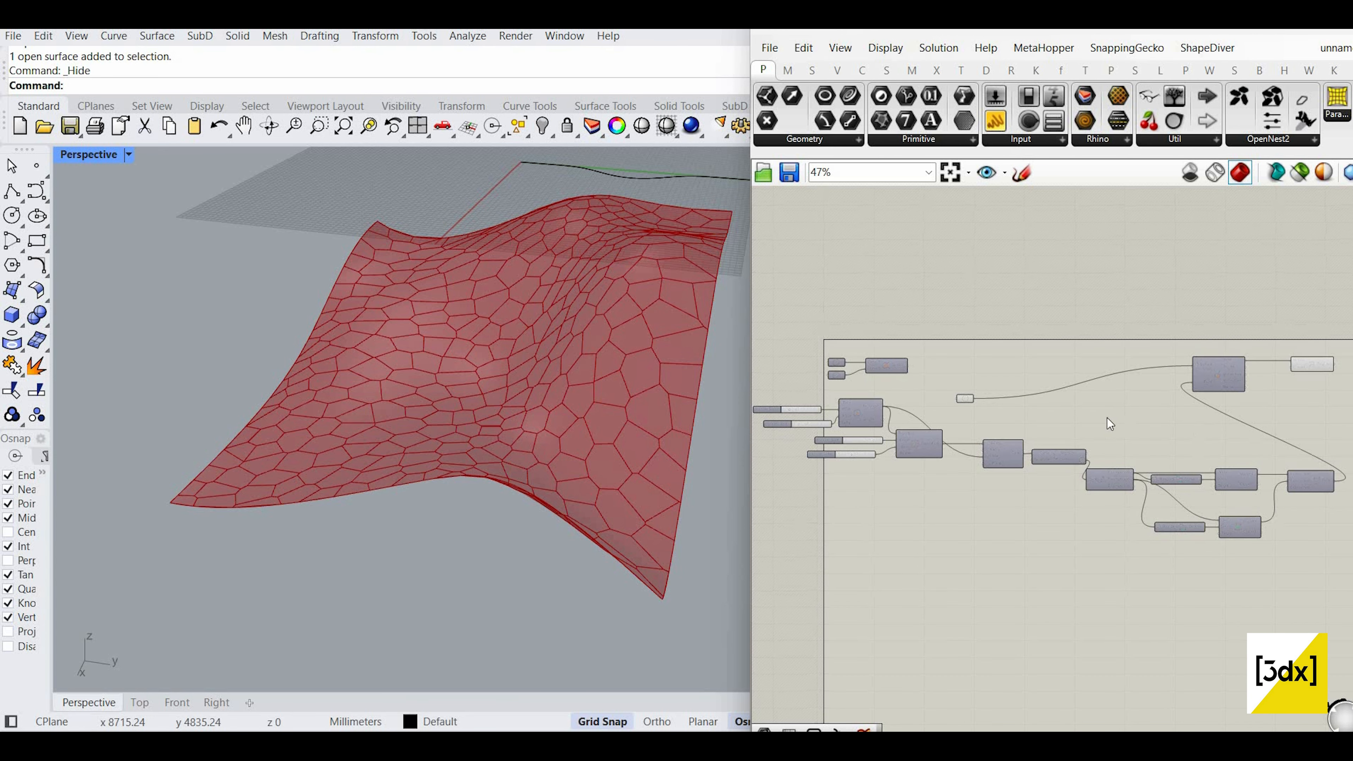
# Step: Move the surface parameter up beside the Surface node
pyautogui.scroll(5, 1048, 383)
pyautogui.moveTo(1048, 393); pyautogui.dragTo(1048, 335)
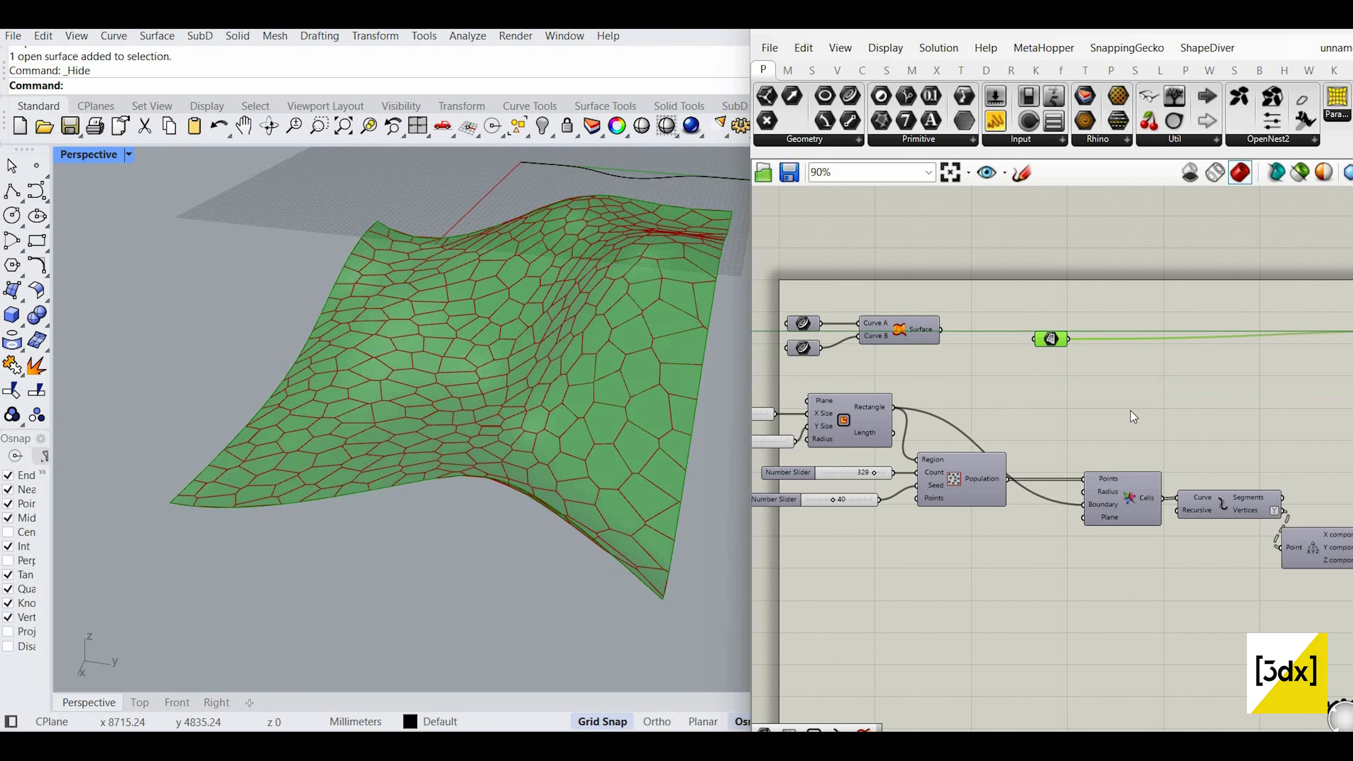
pyautogui.scroll(-6, 1161, 439)
pyautogui.scroll(3, 1229, 297)
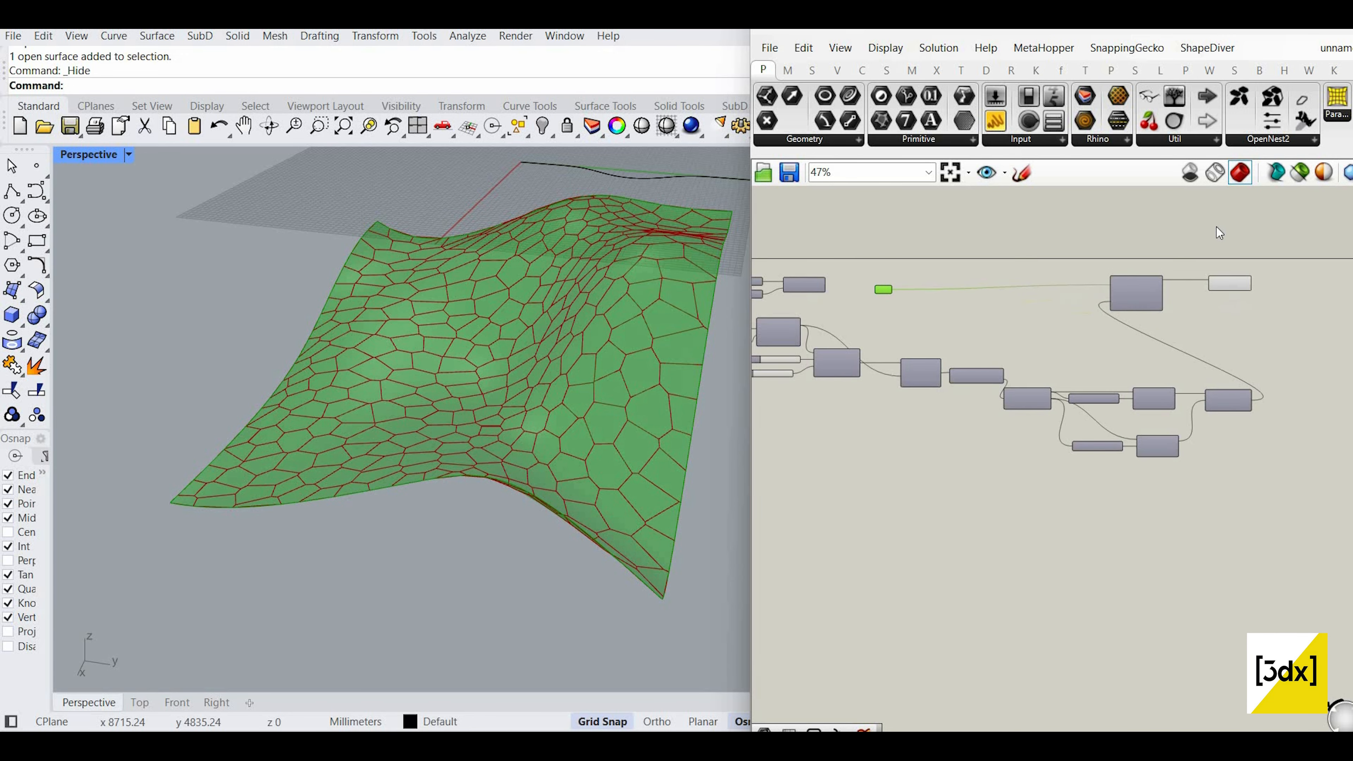
# Step: Turn Preview Off on the node outputting the surface cell pattern
pyautogui.moveTo(1218, 228); pyautogui.dragTo(1236, 297)
pyautogui.middleClick(1243, 240)
pyautogui.scroll(-7, 703, 362)
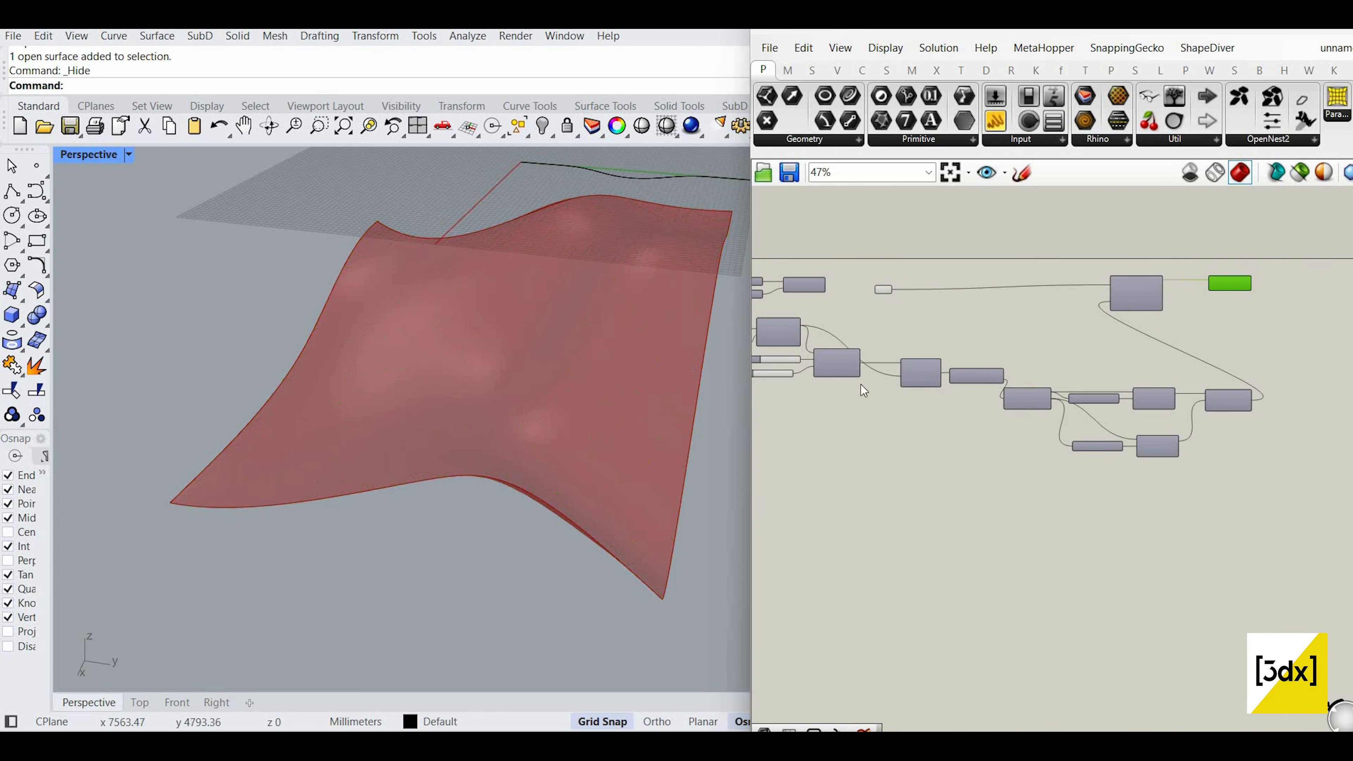
pyautogui.scroll(5, 1012, 397)
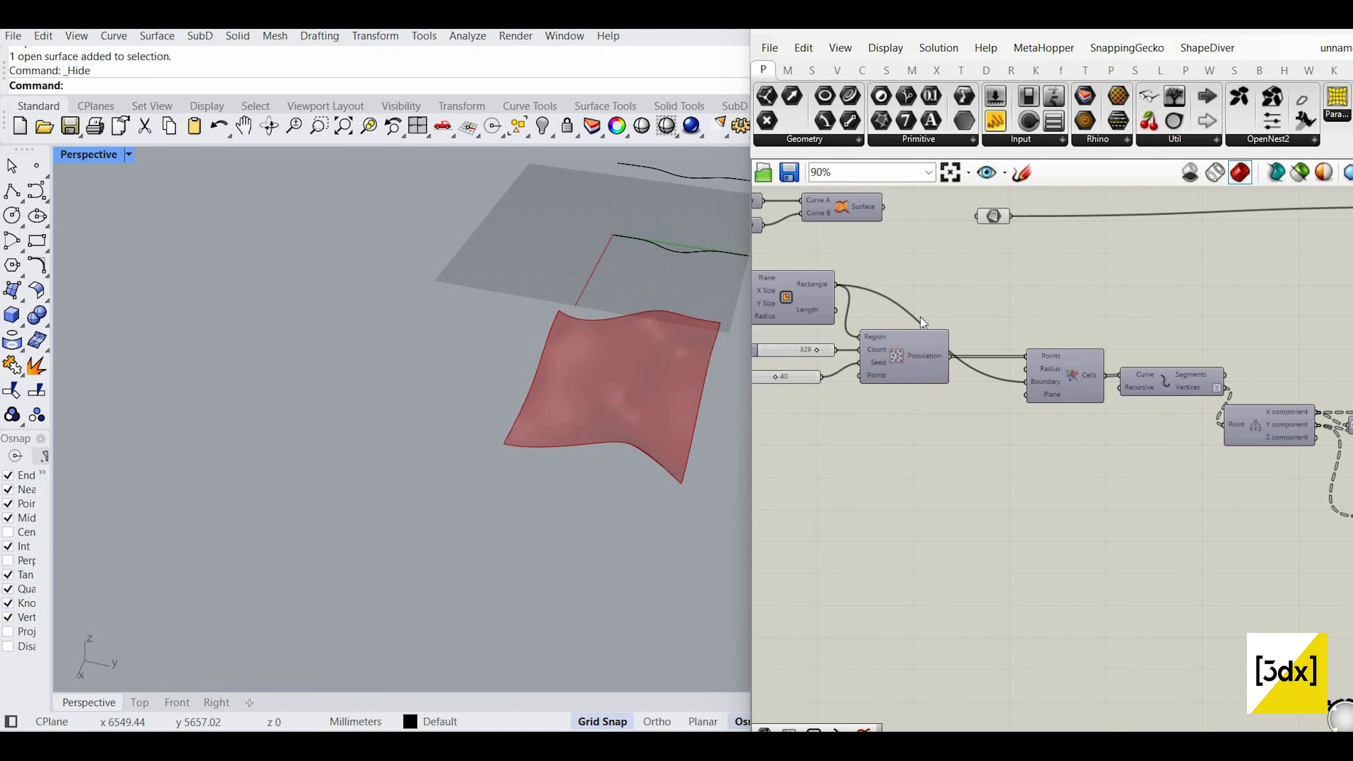
pyautogui.scroll(3, 992, 322)
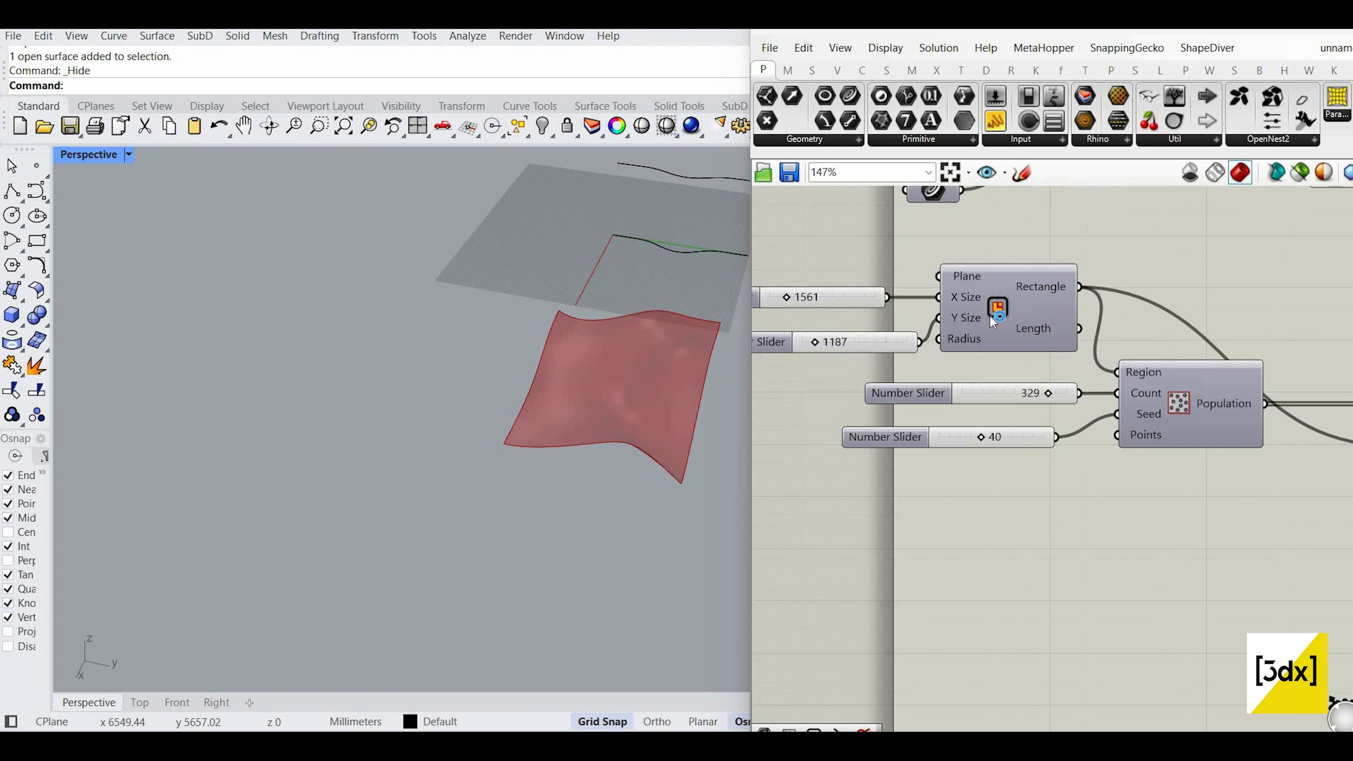
# Step: Inspect the existing Rectangle node and bring the coordinate remapping nodes into view
pyautogui.click(1028, 282)
pyautogui.scroll(3, 582, 367)
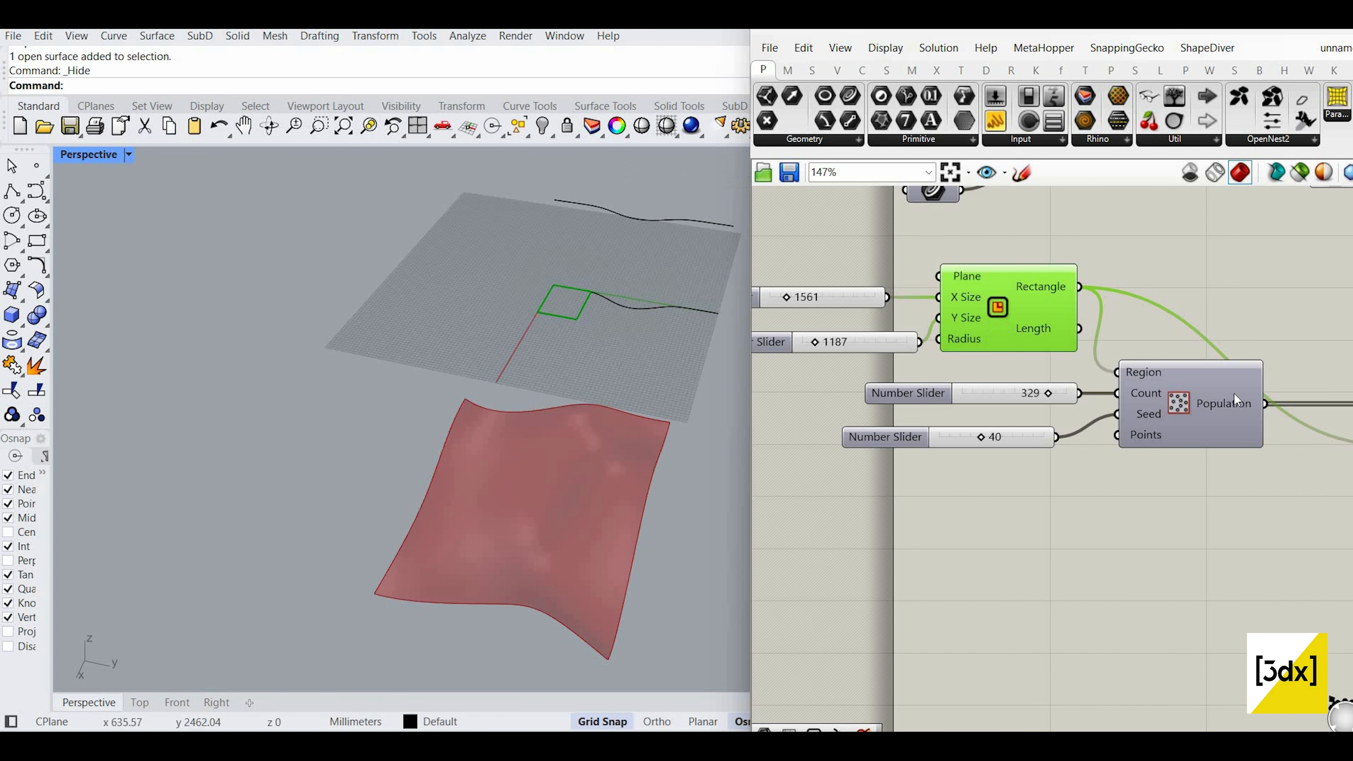
pyautogui.scroll(-4, 1234, 392)
pyautogui.moveTo(1348, 507); pyautogui.dragTo(1195, 528, button='right')
pyautogui.scroll(4, 1196, 533)
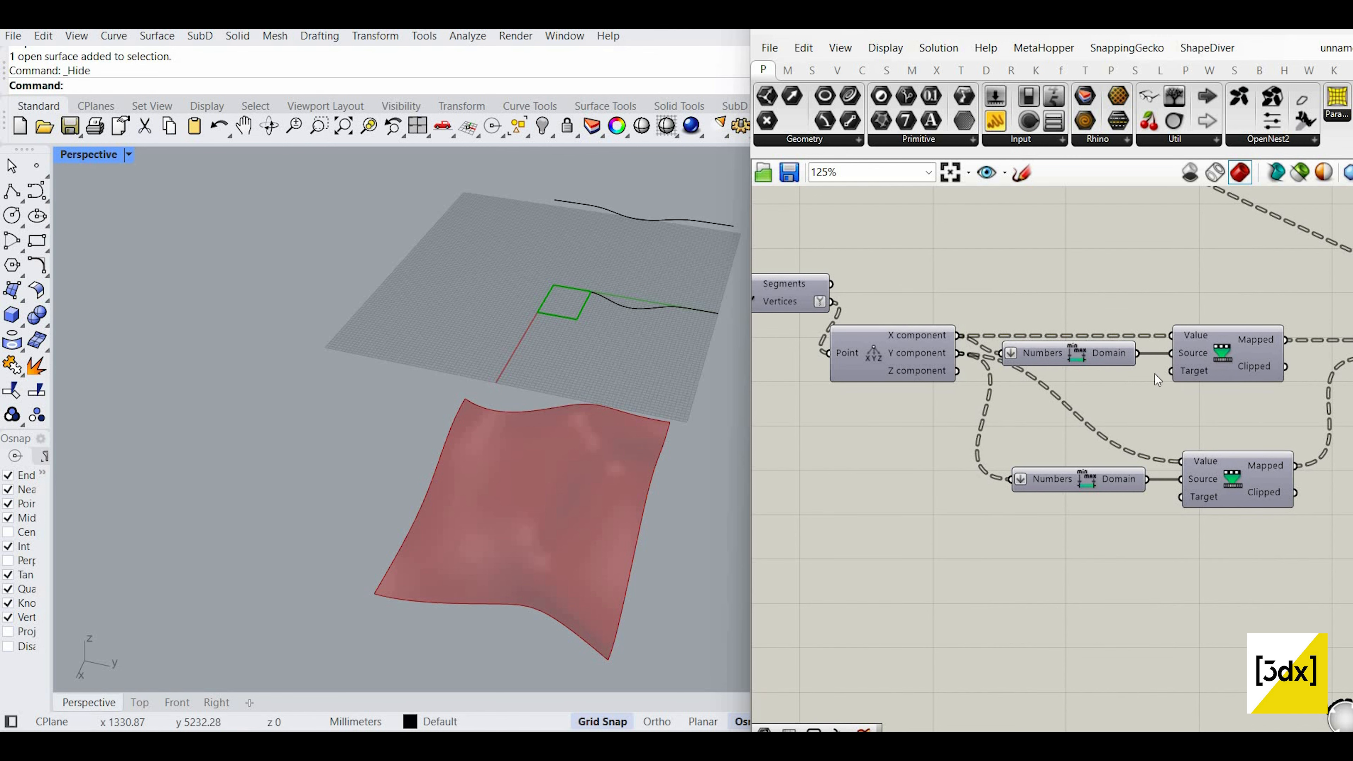
pyautogui.scroll(3, 1125, 352)
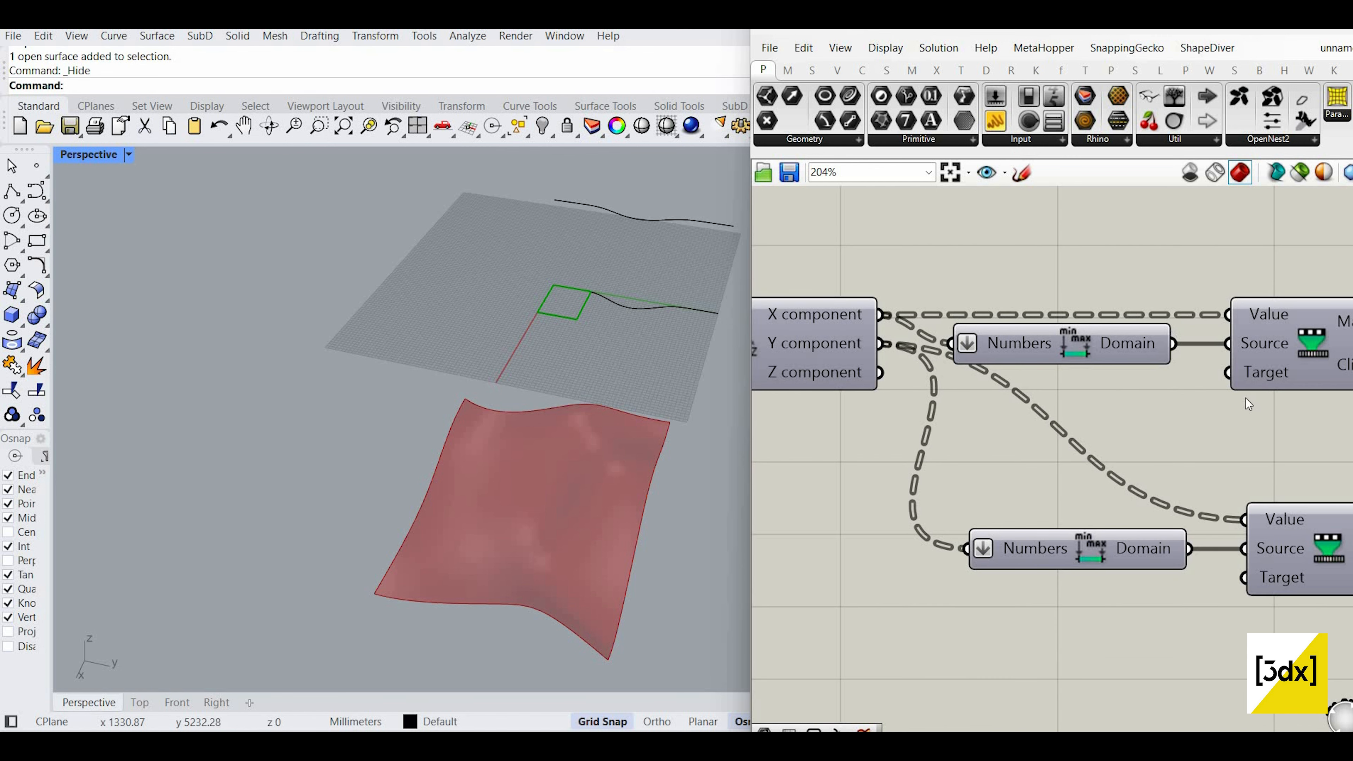
pyautogui.scroll(-6, 882, 405)
# Step: Search 'rect' and place a new Rectangle component on the canvas
pyautogui.doubleClick(881, 404)
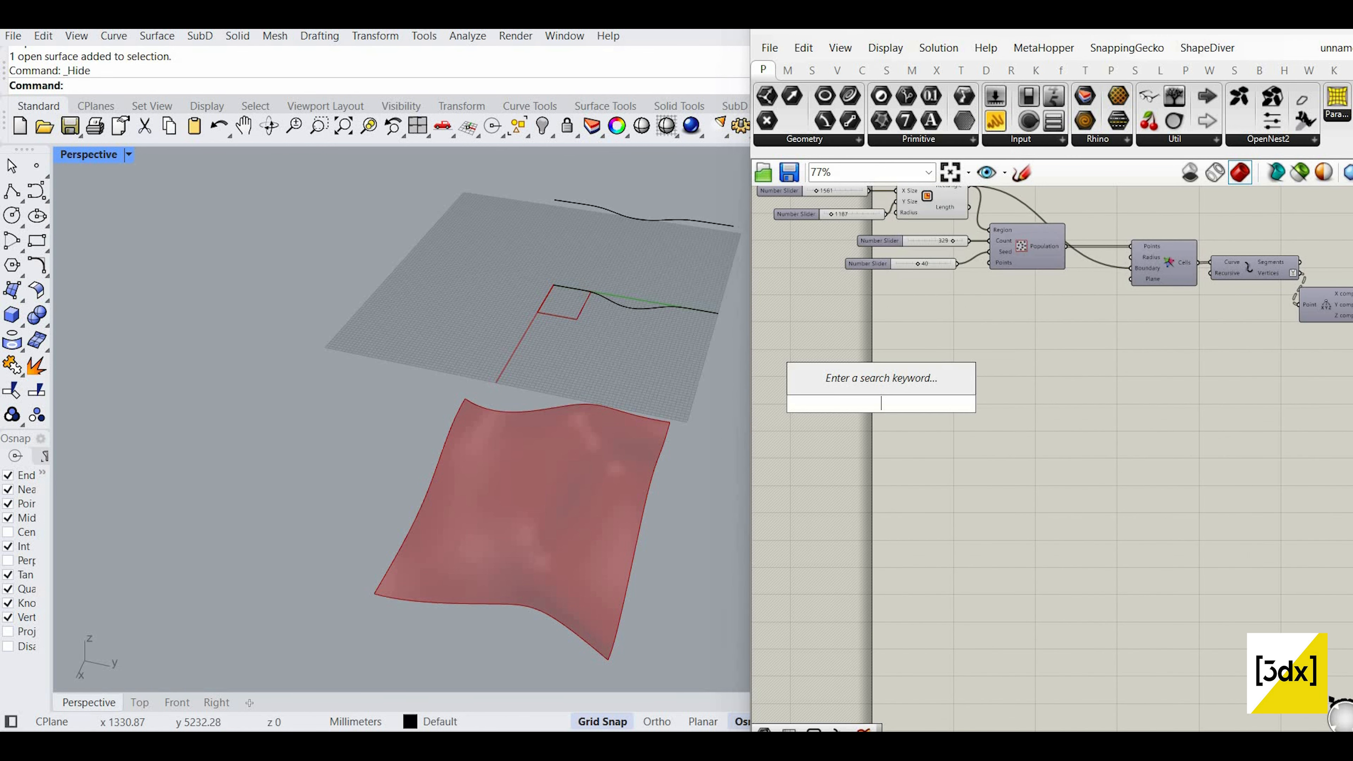
pyautogui.write('rect')
pyautogui.click(878, 364)
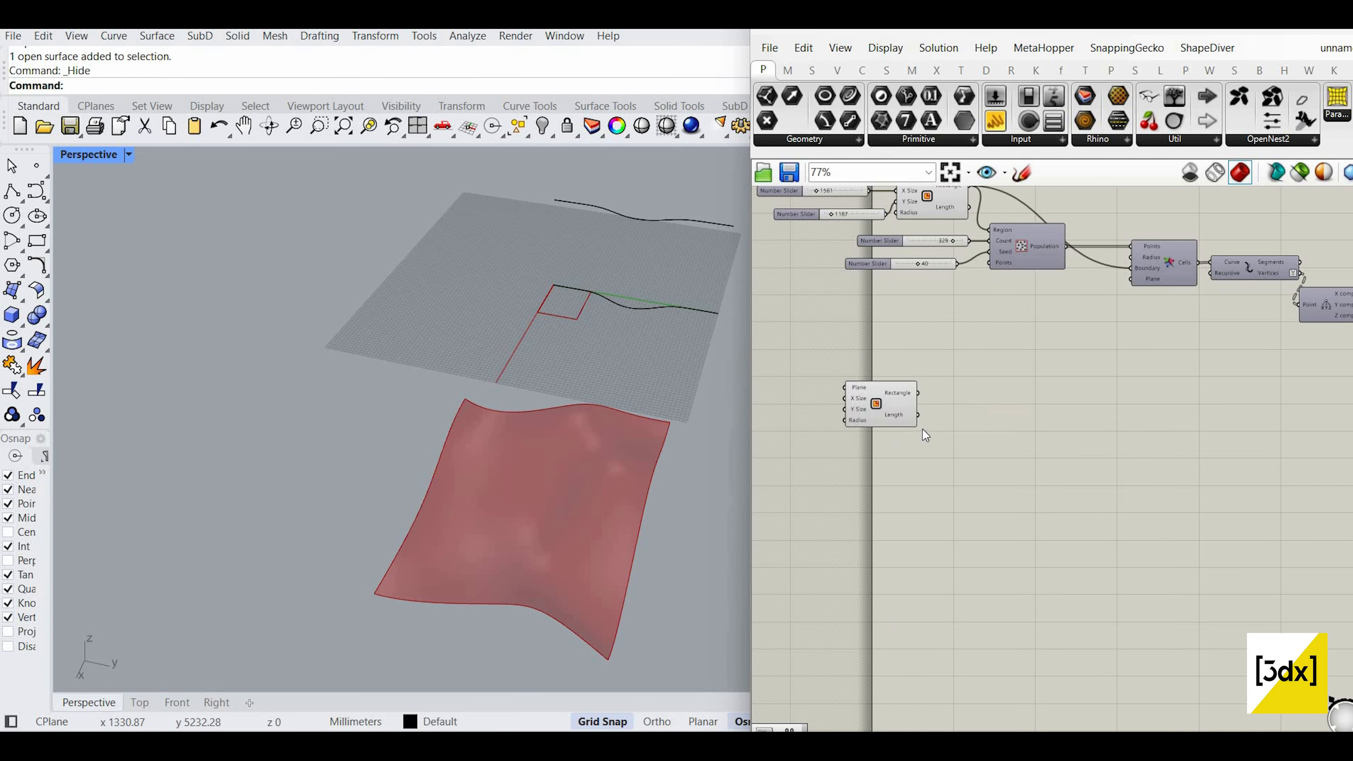
pyautogui.moveTo(889, 412); pyautogui.dragTo(1025, 433)
pyautogui.scroll(3, 894, 428)
# Step: Drive the Rectangle's X and Y sizes with a slider set to 1 and frame the square
pyautogui.doubleClick(894, 428)
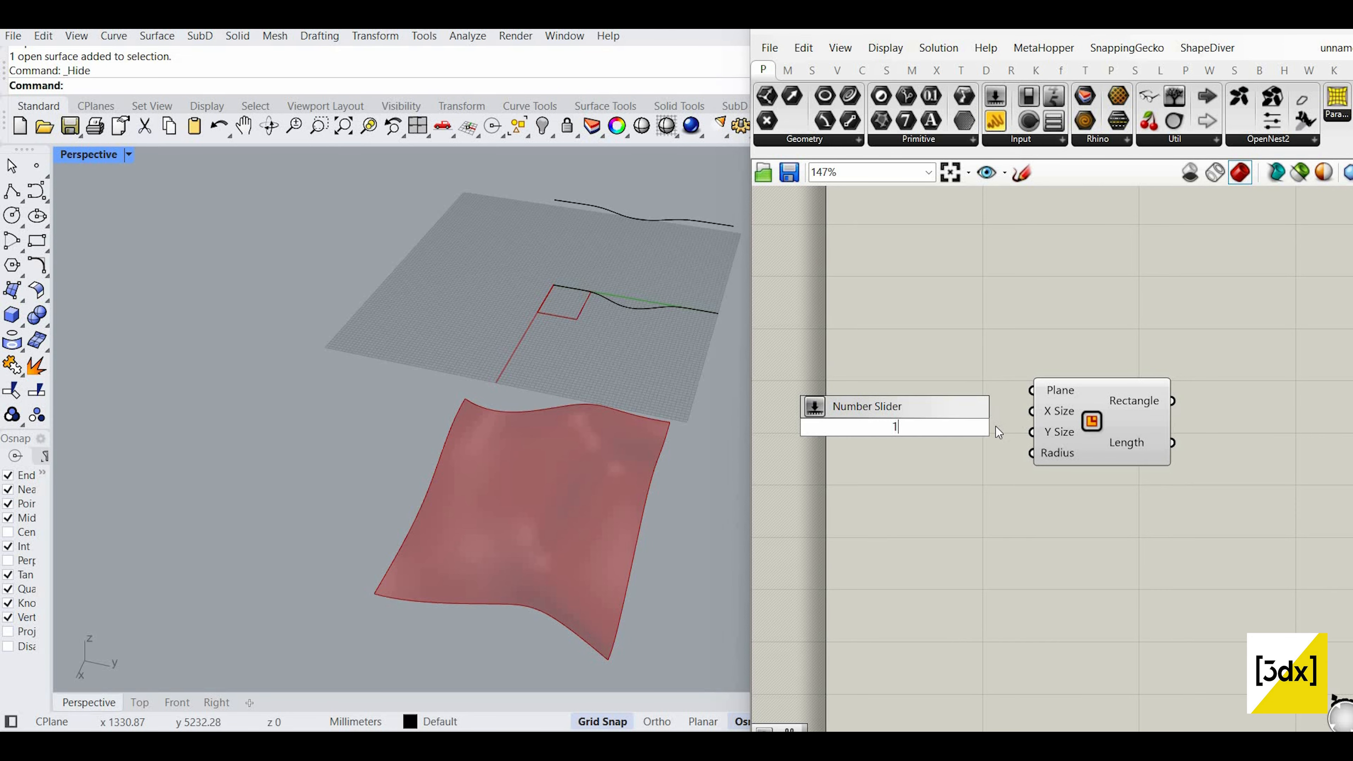
pyautogui.press('Return')
pyautogui.scroll(3, 1010, 429)
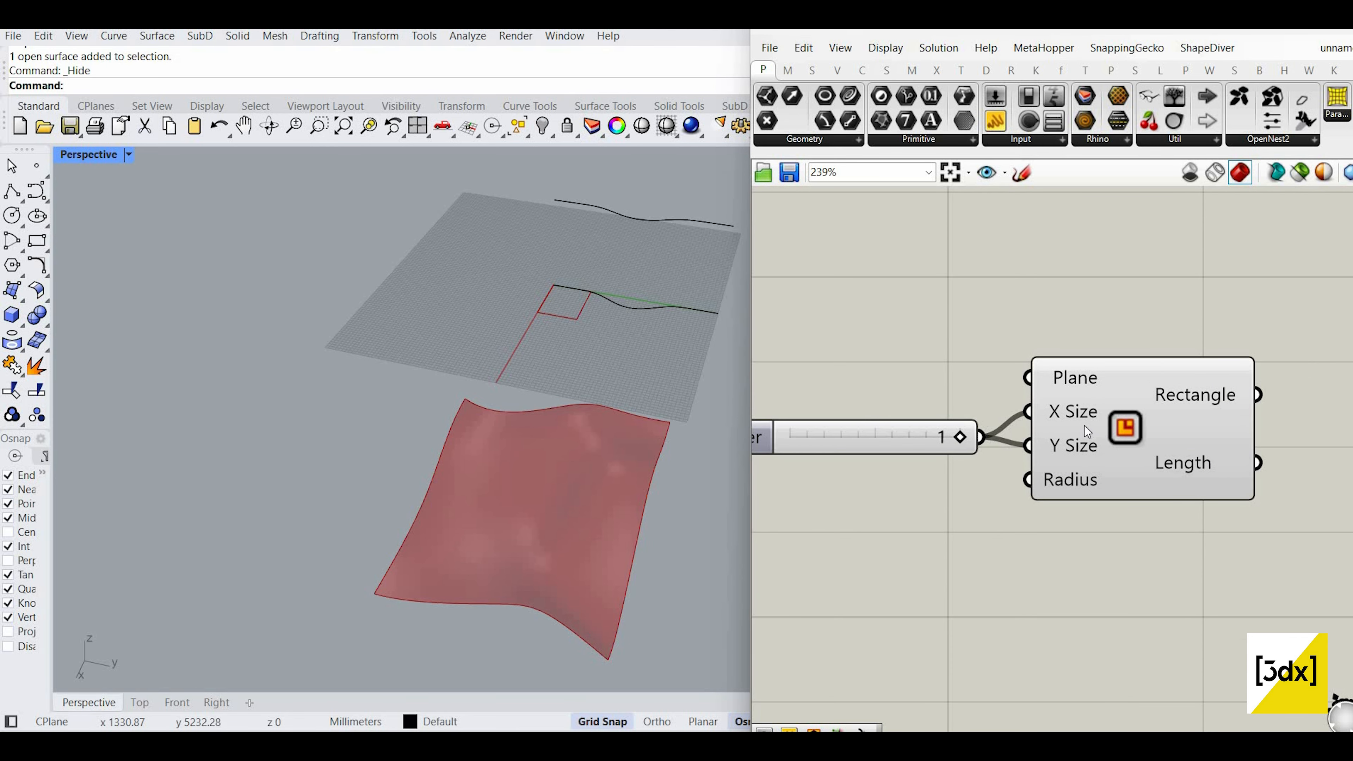
pyautogui.middleClick(1150, 487)
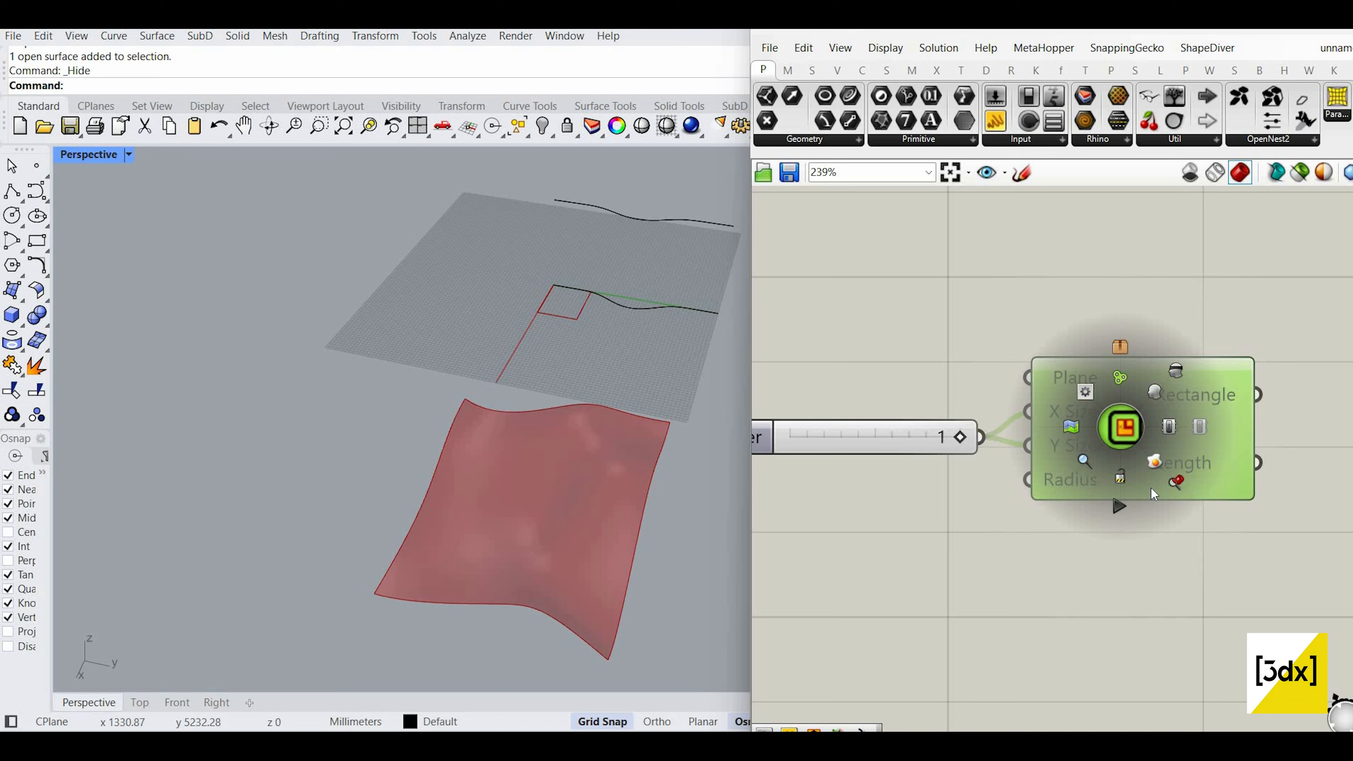
pyautogui.moveTo(562, 470); pyautogui.dragTo(682, 415, button='right')
pyautogui.scroll(6, 582, 437)
pyautogui.scroll(7, 544, 471)
pyautogui.scroll(-11, 1033, 442)
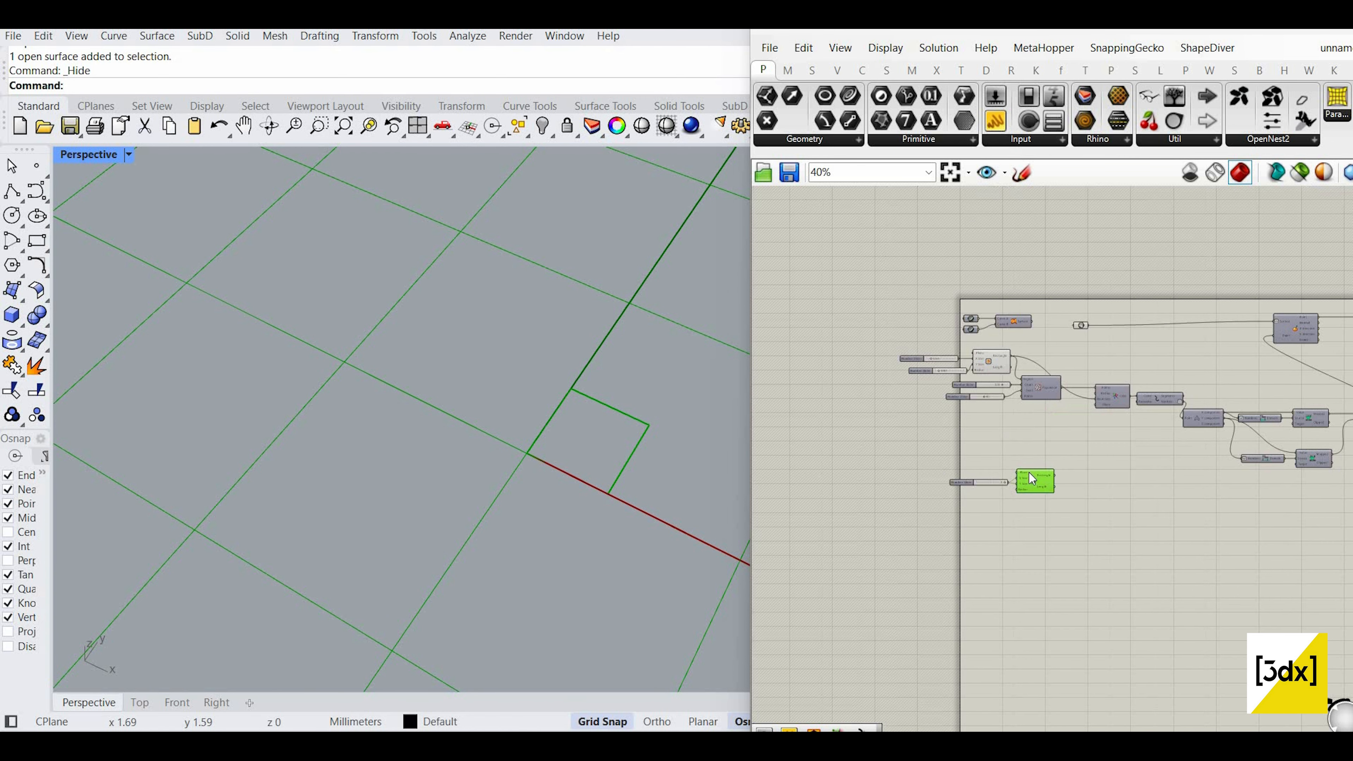
pyautogui.scroll(4, 1049, 352)
# Step: Duplicate the Populate node, its two sliders and the Voronoi node below the new rectangle
pyautogui.scroll(3, 1005, 432)
pyautogui.moveTo(1030, 482); pyautogui.dragTo(900, 420)
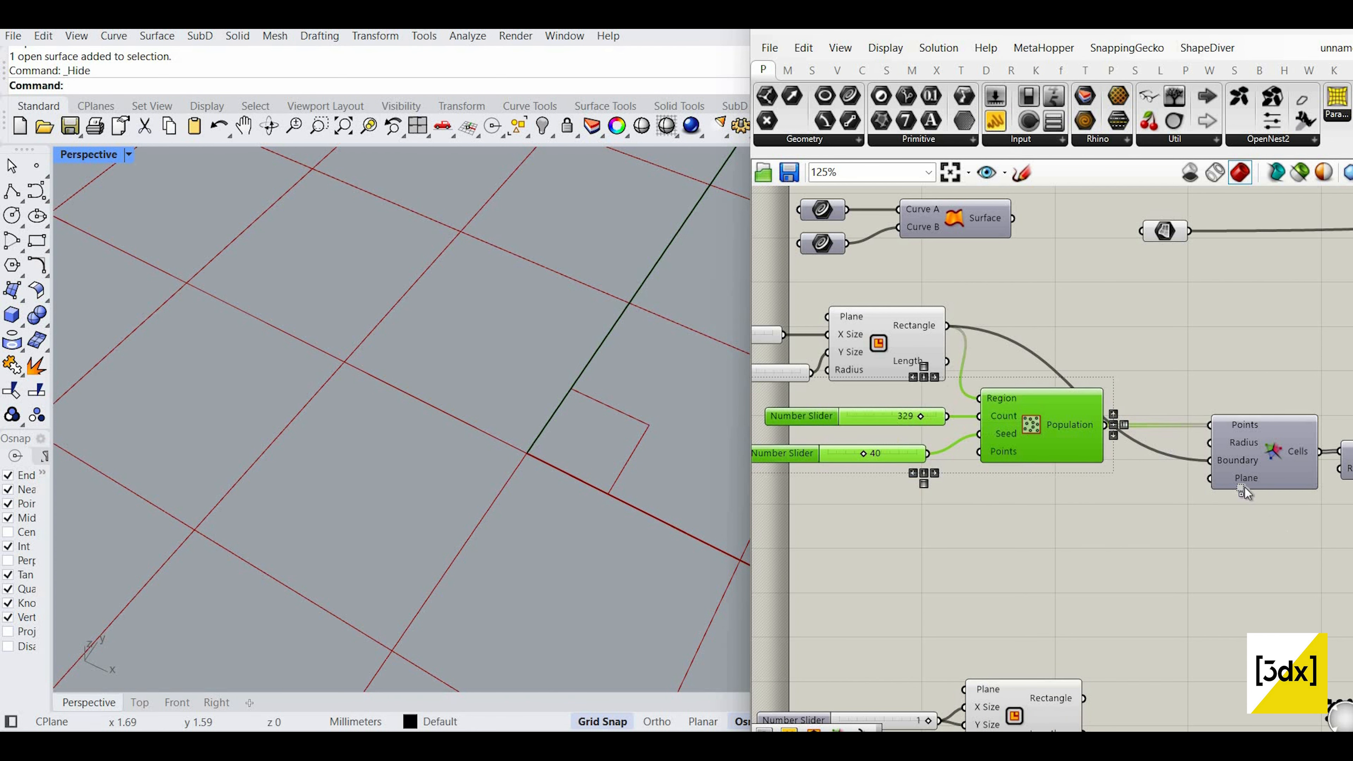
pyautogui.keyDown('shift'); pyautogui.click(1240, 453); pyautogui.keyUp('shift')
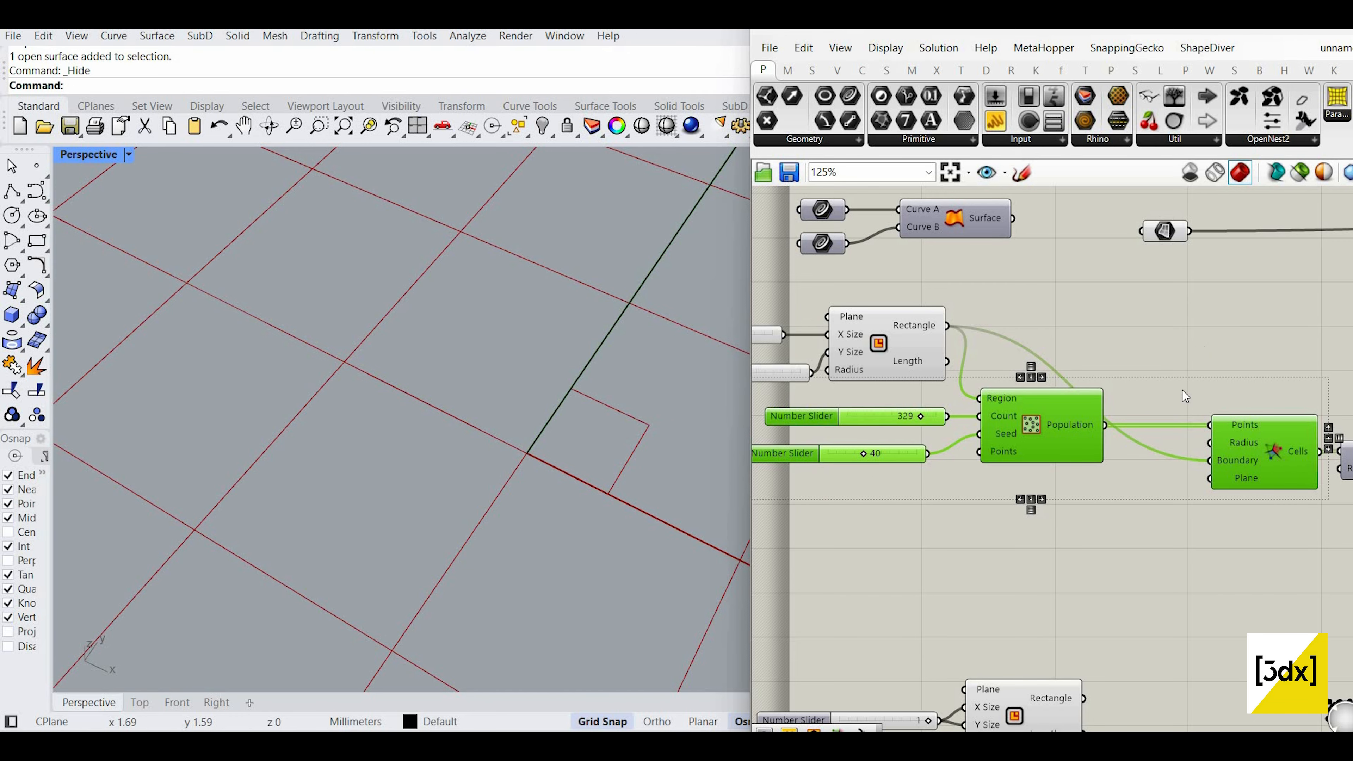
pyautogui.hotkey('ctrl', 'c')
pyautogui.hotkey('ctrl', 'v')
pyautogui.moveTo(1080, 453); pyautogui.dragTo(1088, 619)
pyautogui.scroll(-2, 1069, 618)
pyautogui.click(1072, 664)
pyautogui.scroll(1, 1068, 617)
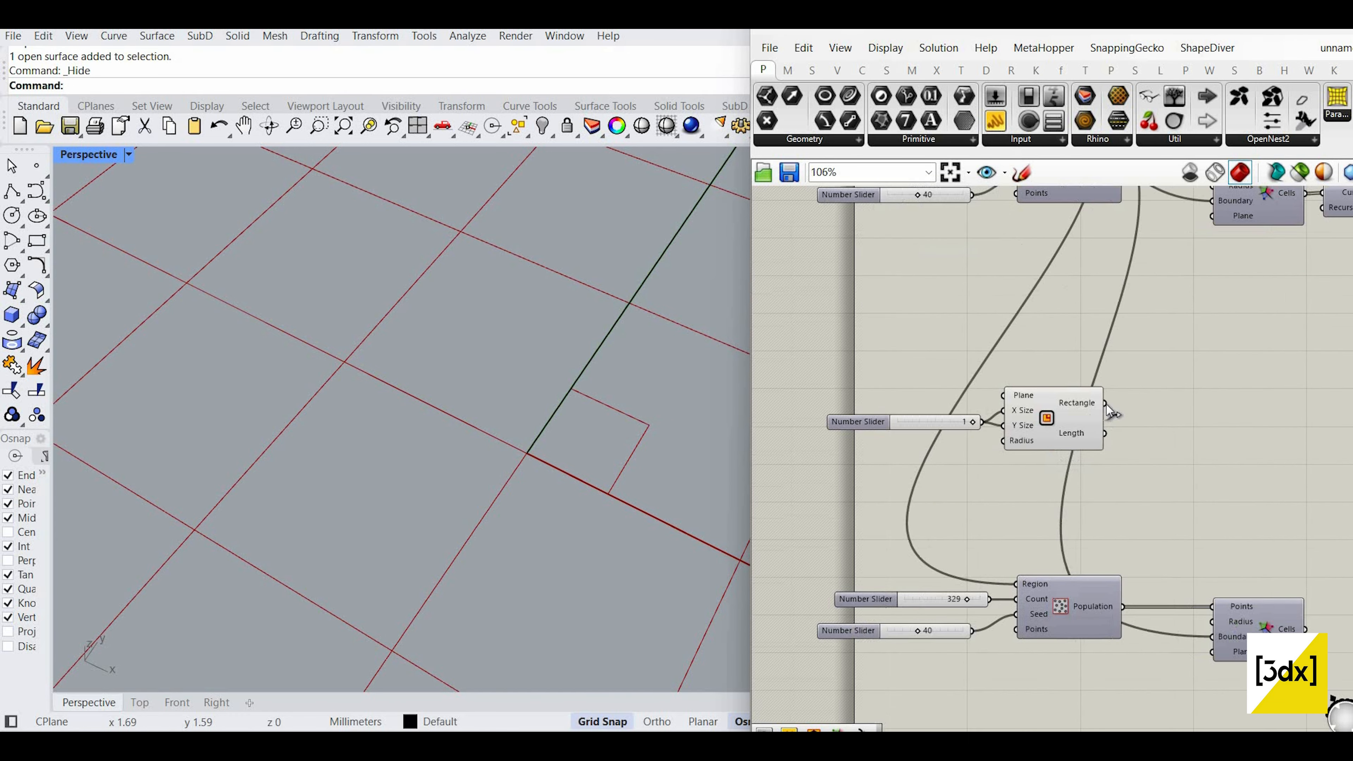
# Step: Wire the new rectangle into the copied Voronoi nodes and turn on the copy's preview
pyautogui.moveTo(1099, 395); pyautogui.dragTo(1117, 406)
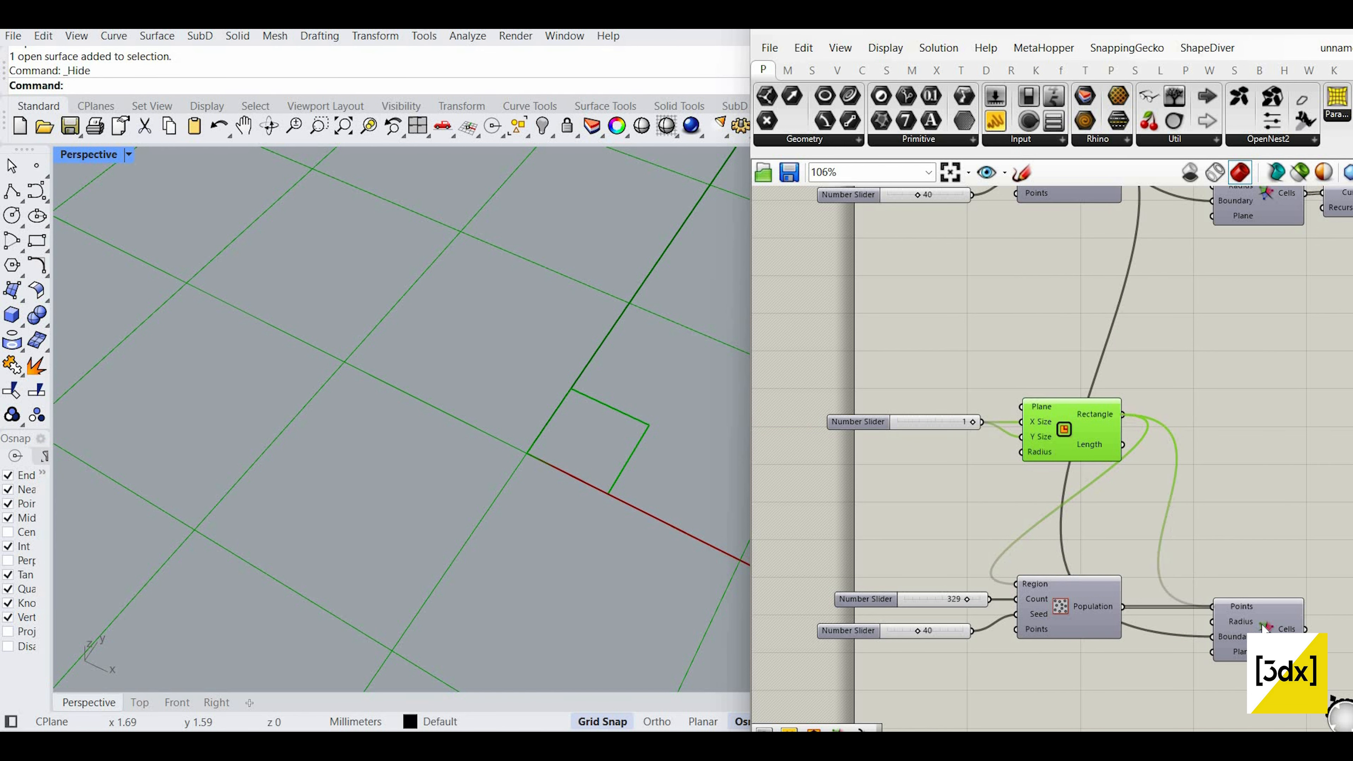
pyautogui.hotkey('ctrl', 'z')
pyautogui.moveTo(1123, 415); pyautogui.dragTo(1150, 490)
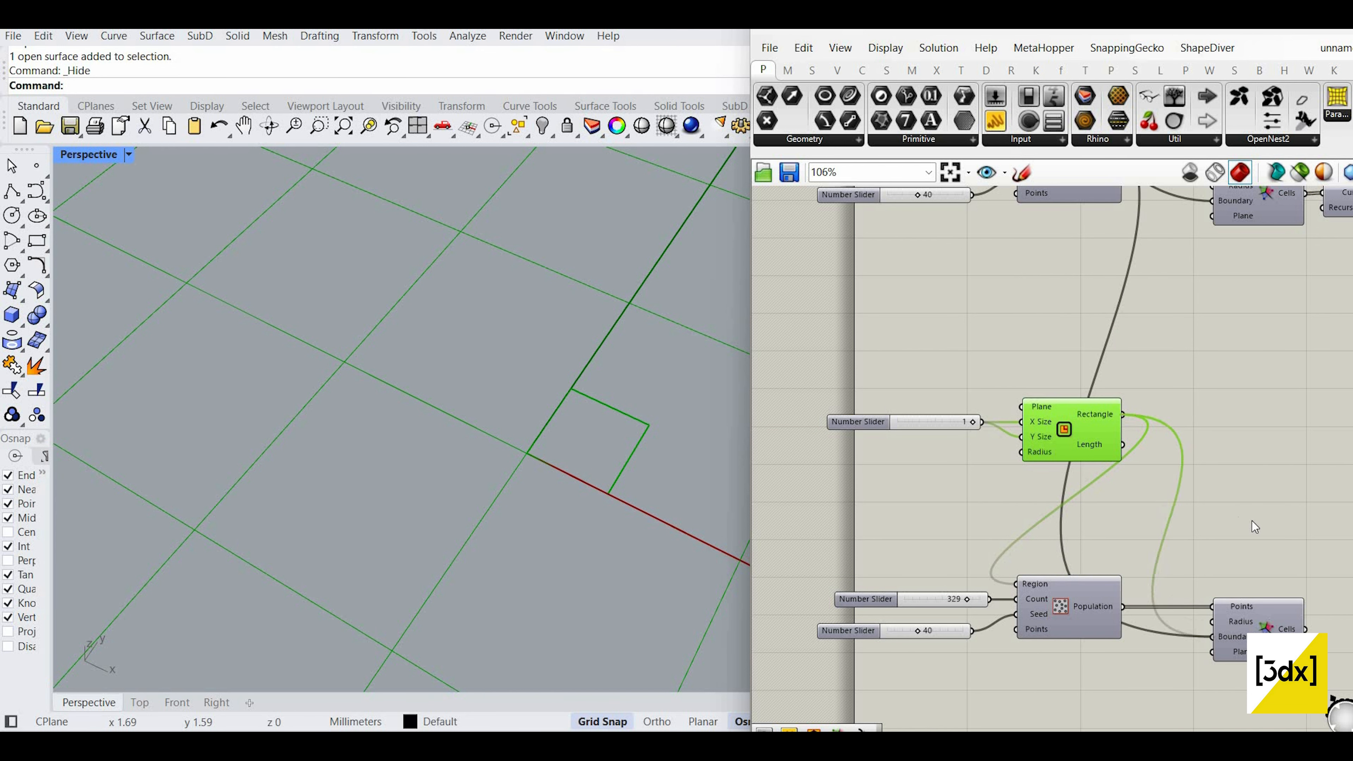
pyautogui.click(1266, 610)
pyautogui.middleClick(1275, 485)
pyautogui.scroll(10, 600, 450)
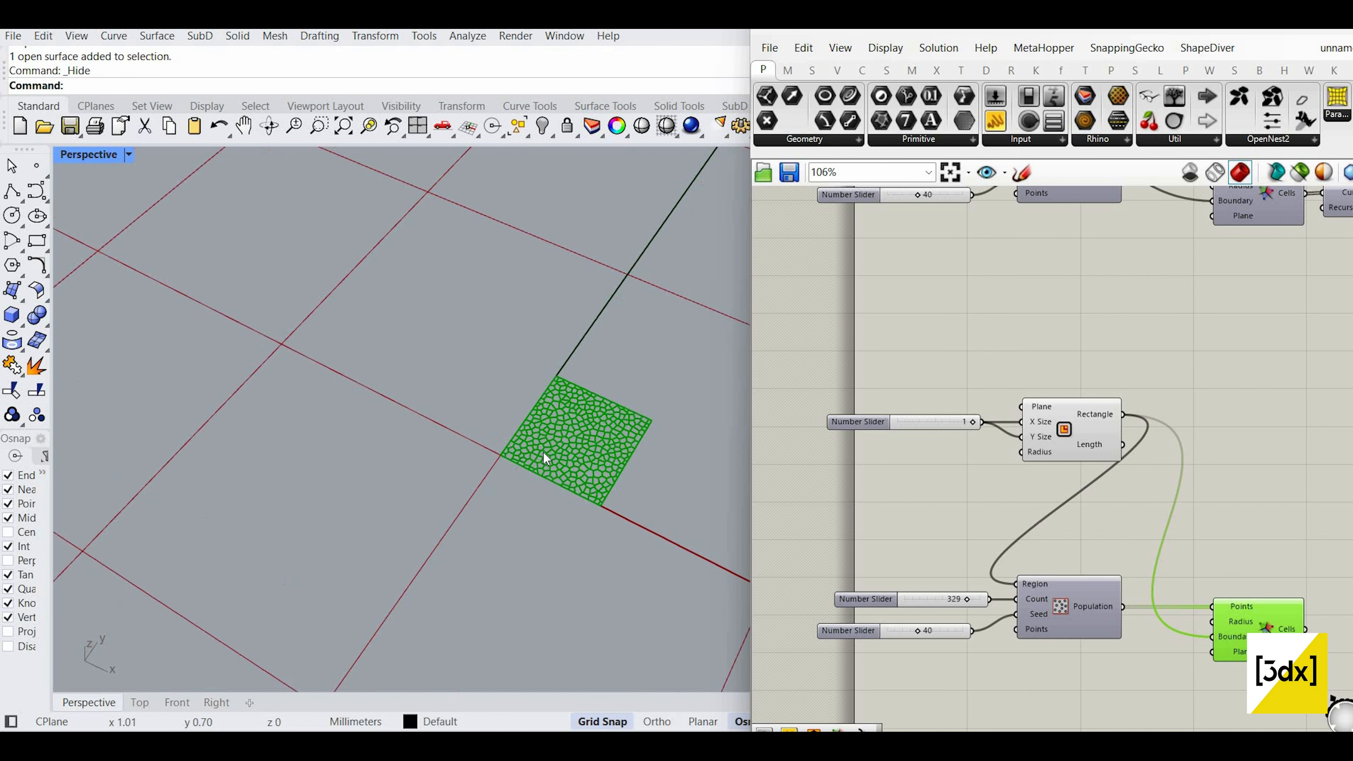
pyautogui.scroll(-6, 1225, 526)
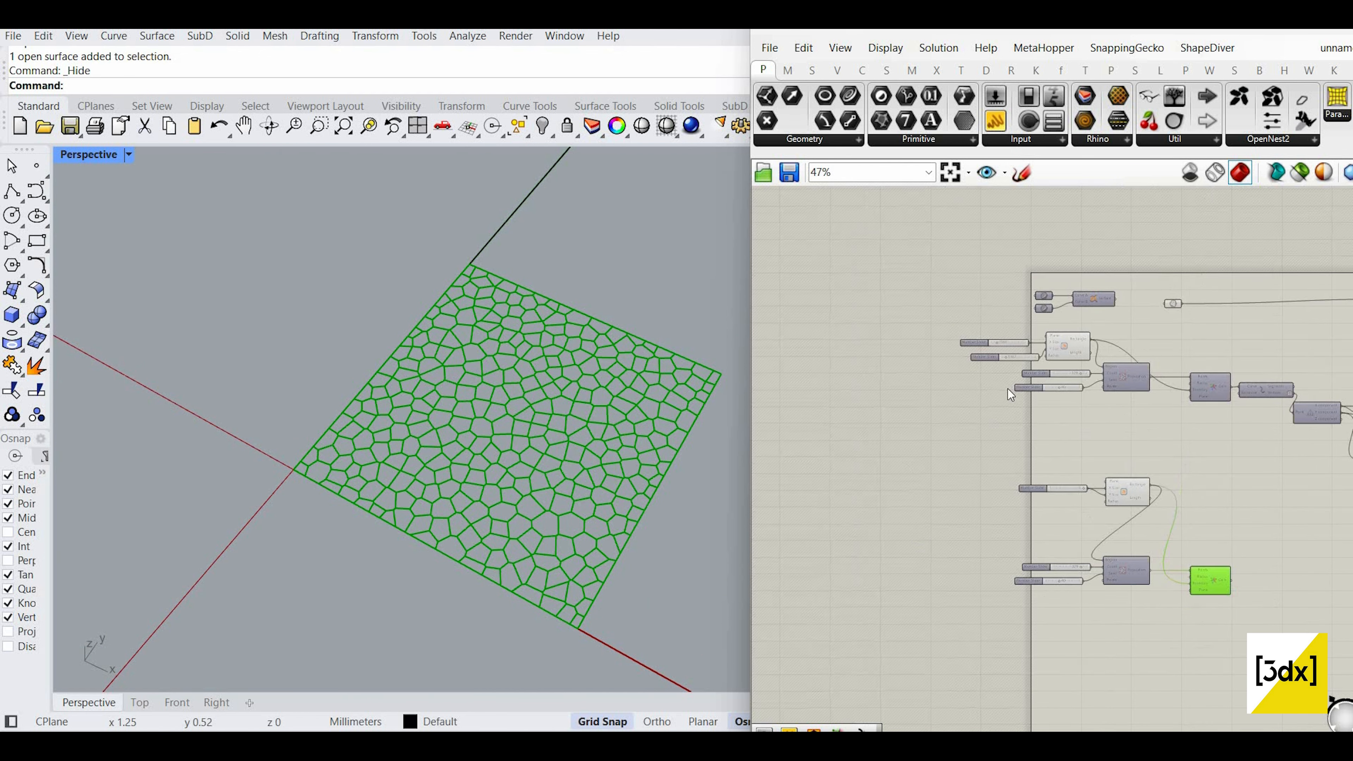
# Step: Move the Explode node next to the copied Voronoi node
pyautogui.moveTo(1201, 379); pyautogui.dragTo(970, 368, button='right')
pyautogui.scroll(6, 1004, 381)
pyautogui.click(1006, 386)
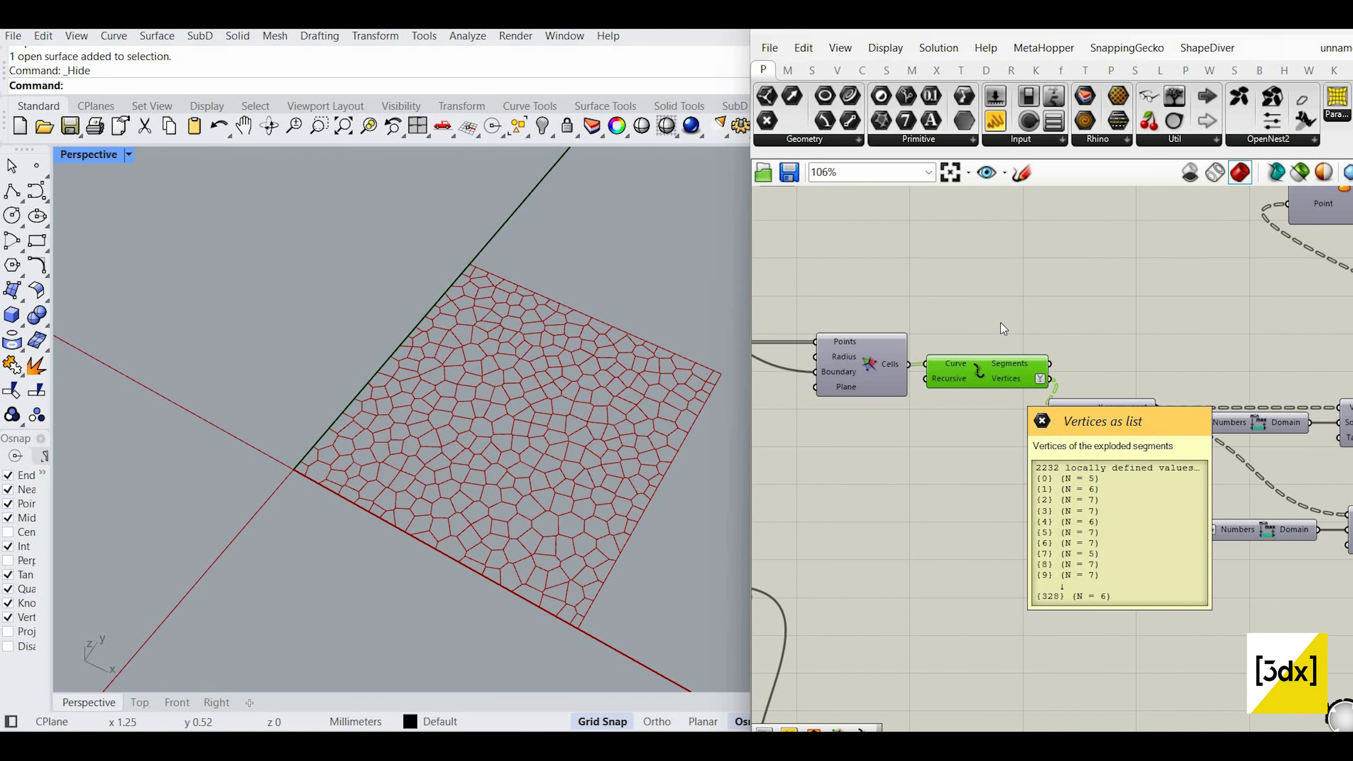
pyautogui.scroll(-4, 923, 561)
pyautogui.scroll(2, 891, 551)
pyautogui.scroll(3, 938, 557)
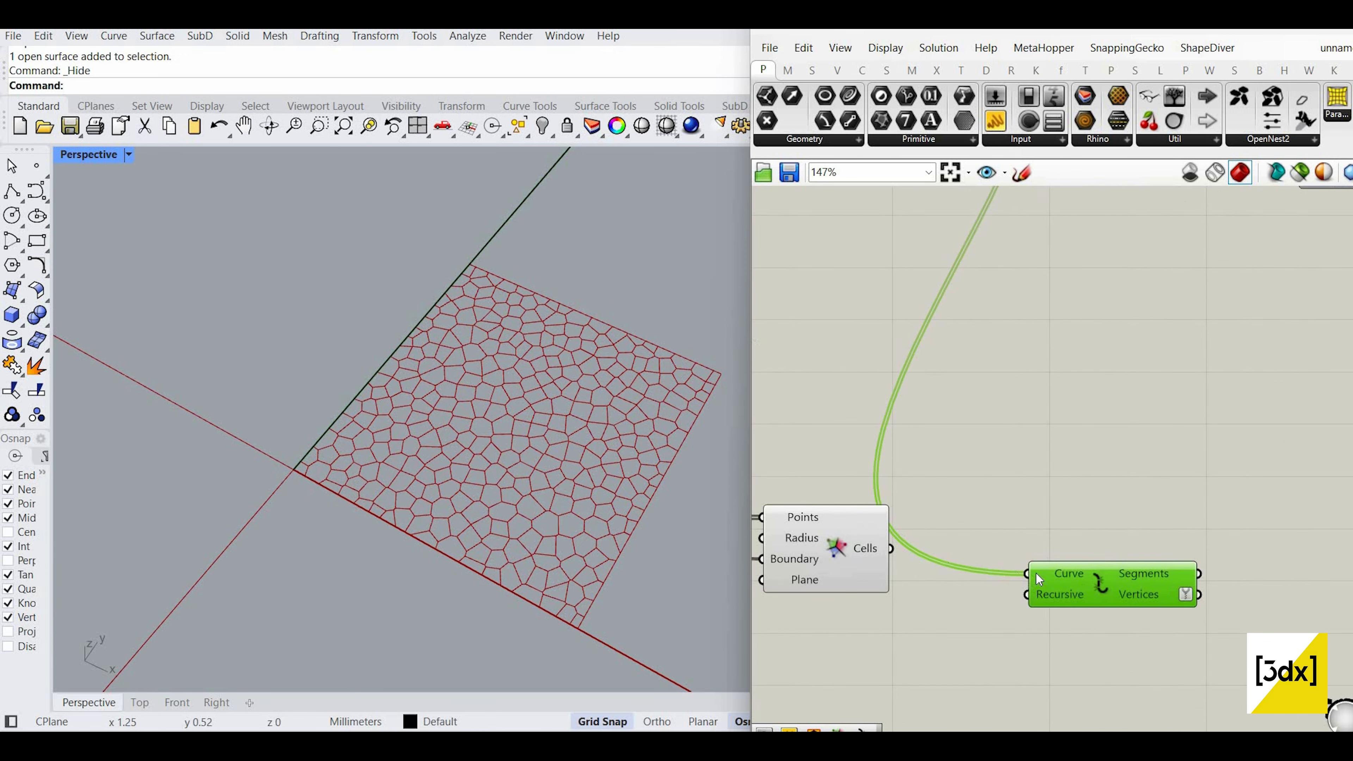
pyautogui.moveTo(1066, 564); pyautogui.dragTo(1036, 532)
pyautogui.scroll(-4, 1067, 426)
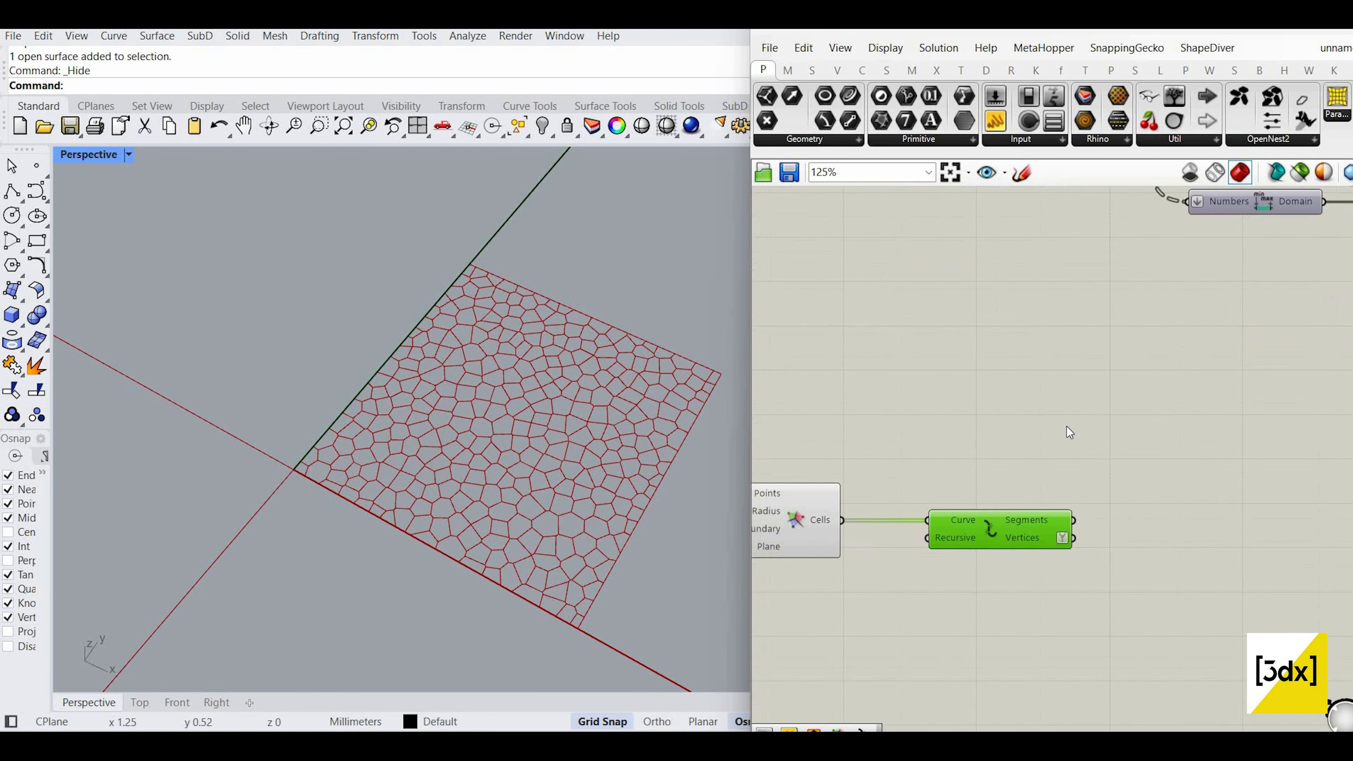
pyautogui.scroll(3, 1074, 496)
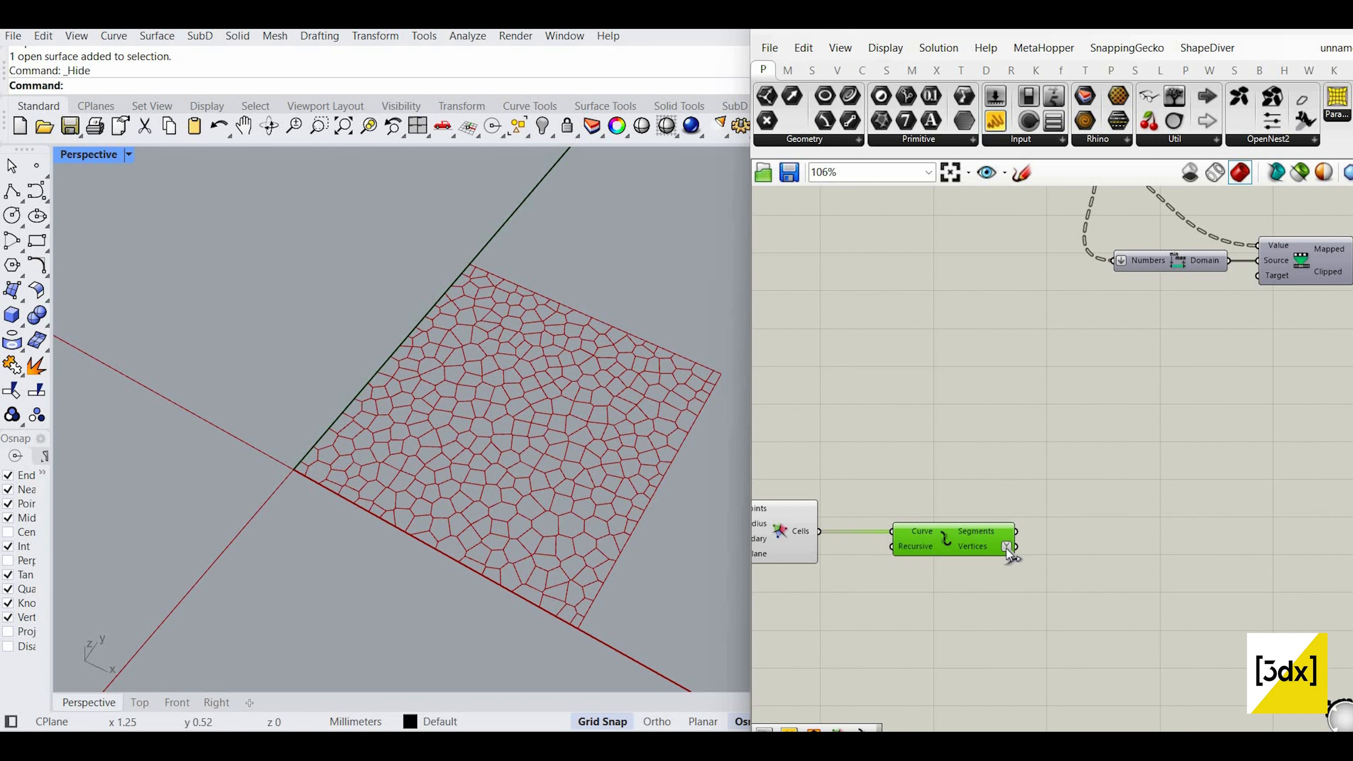
pyautogui.scroll(2, 1037, 547)
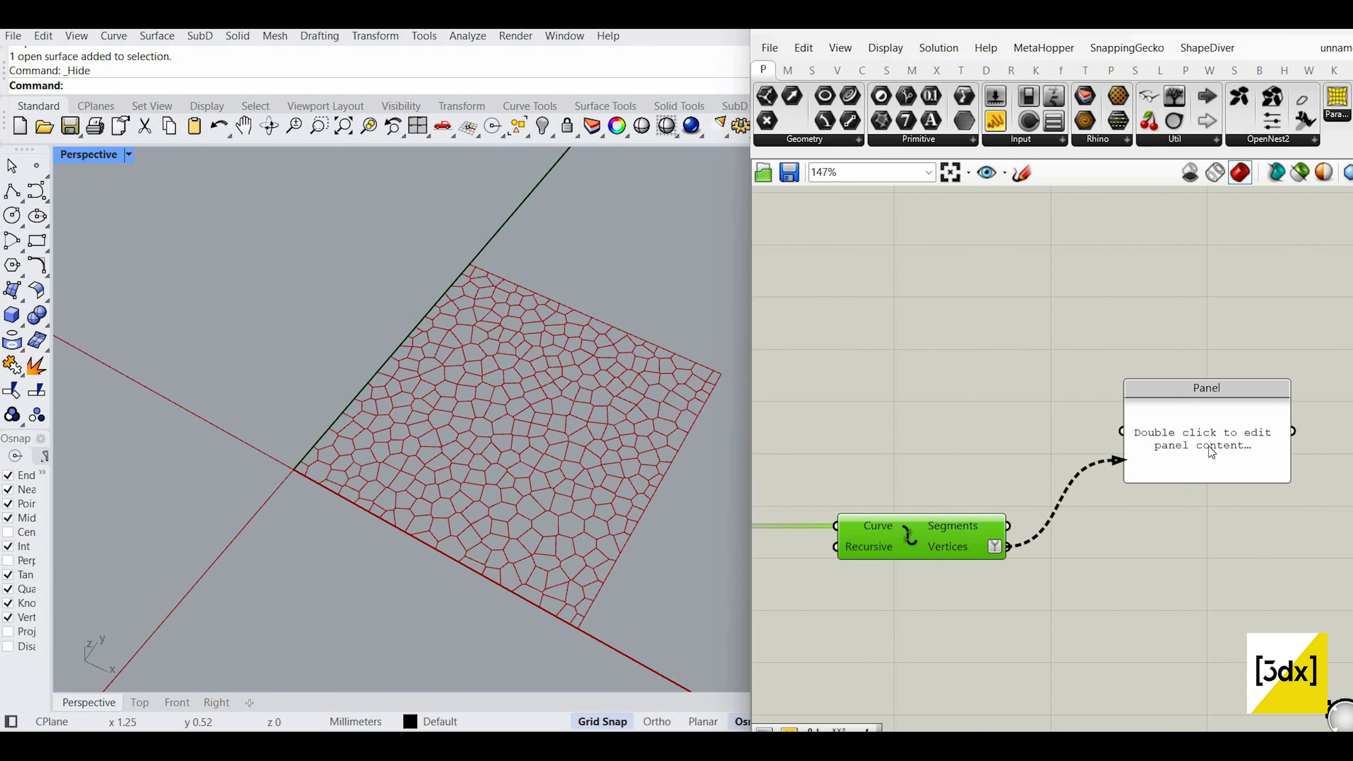
# Step: List the cell vertices in a Panel and make it taller
pyautogui.moveTo(1212, 452); pyautogui.dragTo(1232, 661)
pyautogui.scroll(-7, 1237, 561)
pyautogui.moveTo(1117, 477); pyautogui.dragTo(1252, 491, button='right')
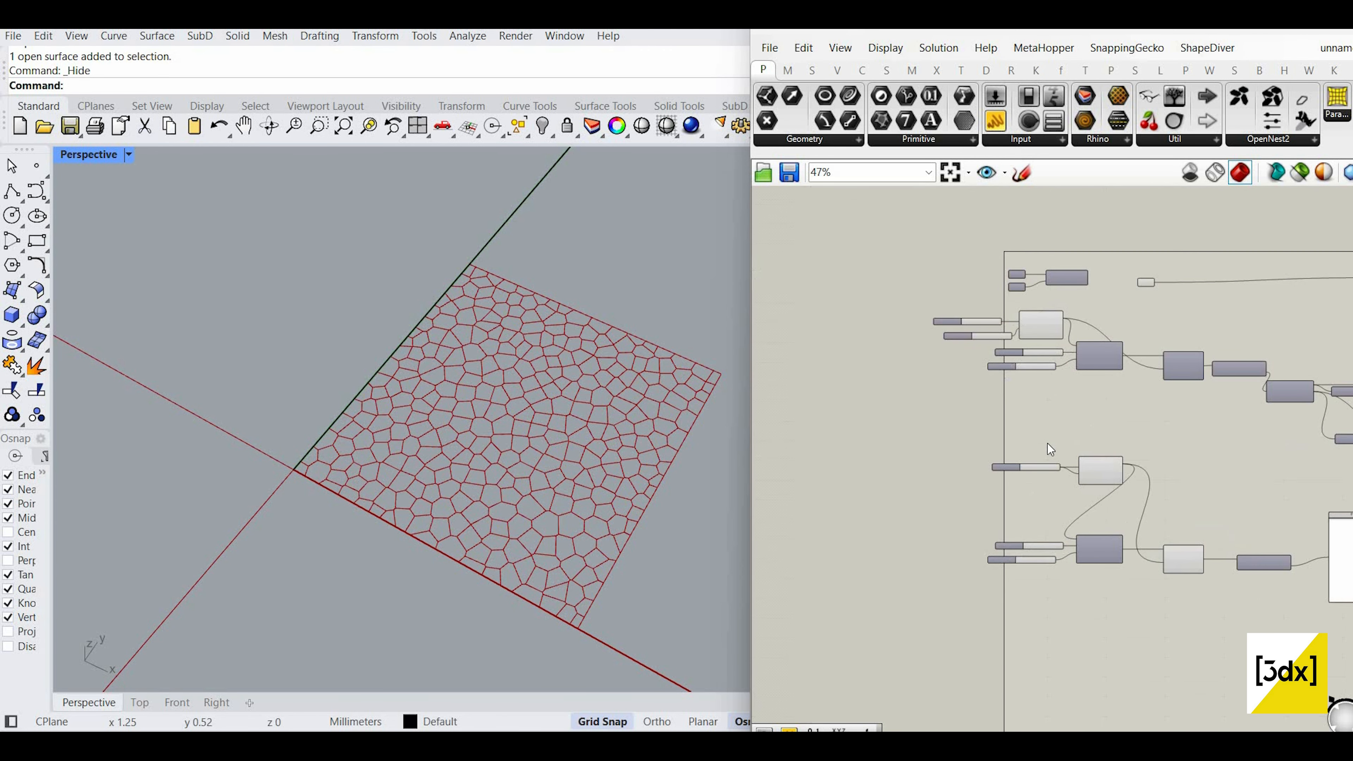
pyautogui.scroll(4, 1081, 473)
pyautogui.scroll(-4, 1018, 457)
pyautogui.scroll(3, 1074, 458)
# Step: Select the new slider and rectangle, then bring the point construction nodes into view
pyautogui.moveTo(1069, 500); pyautogui.dragTo(951, 450)
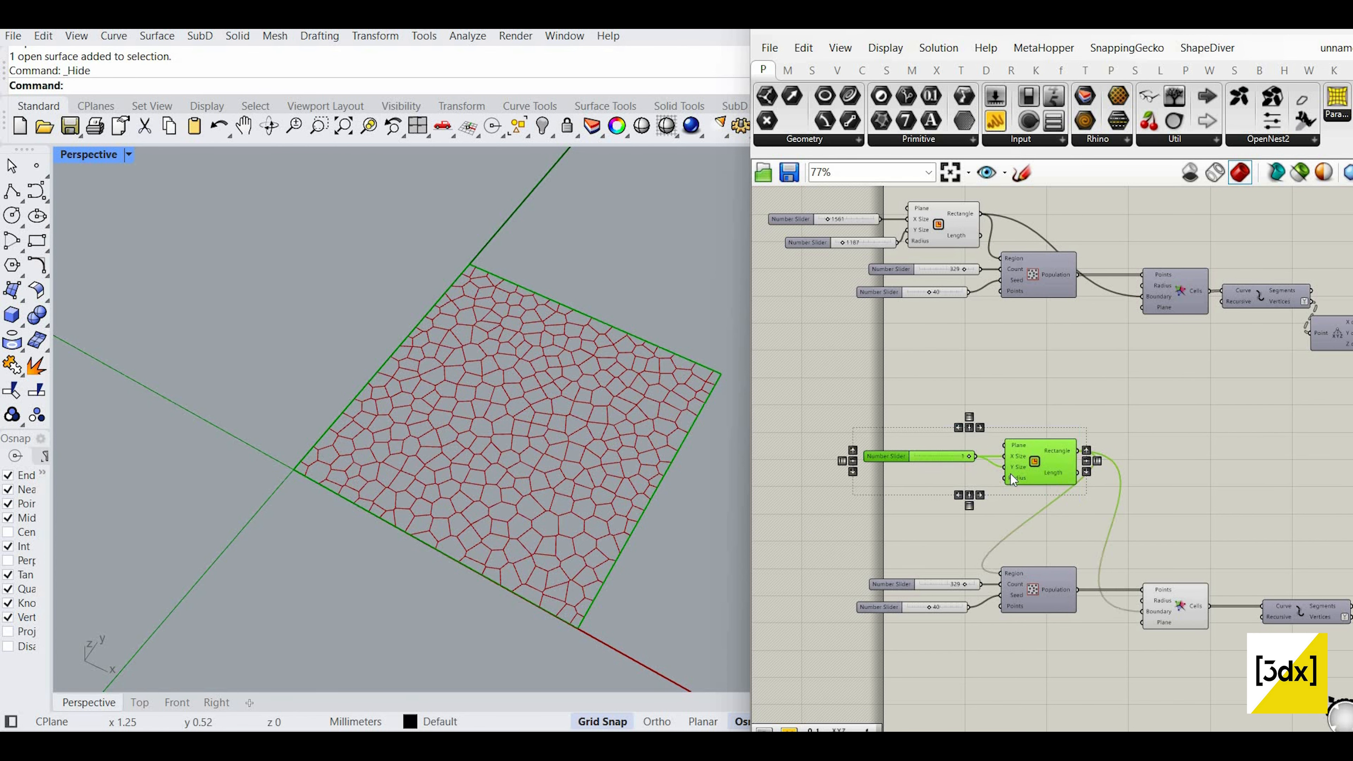
pyautogui.scroll(3, 997, 451)
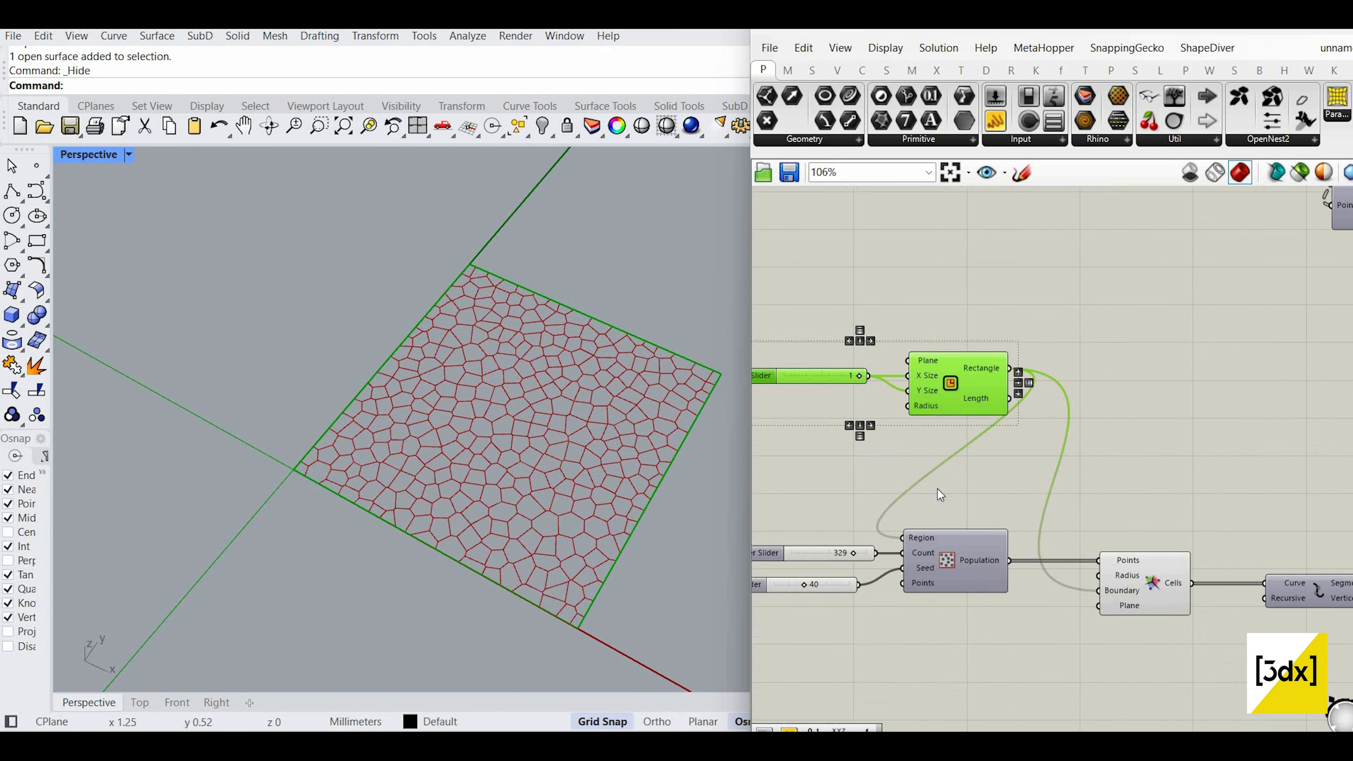
pyautogui.scroll(-4, 938, 489)
pyautogui.scroll(3, 964, 451)
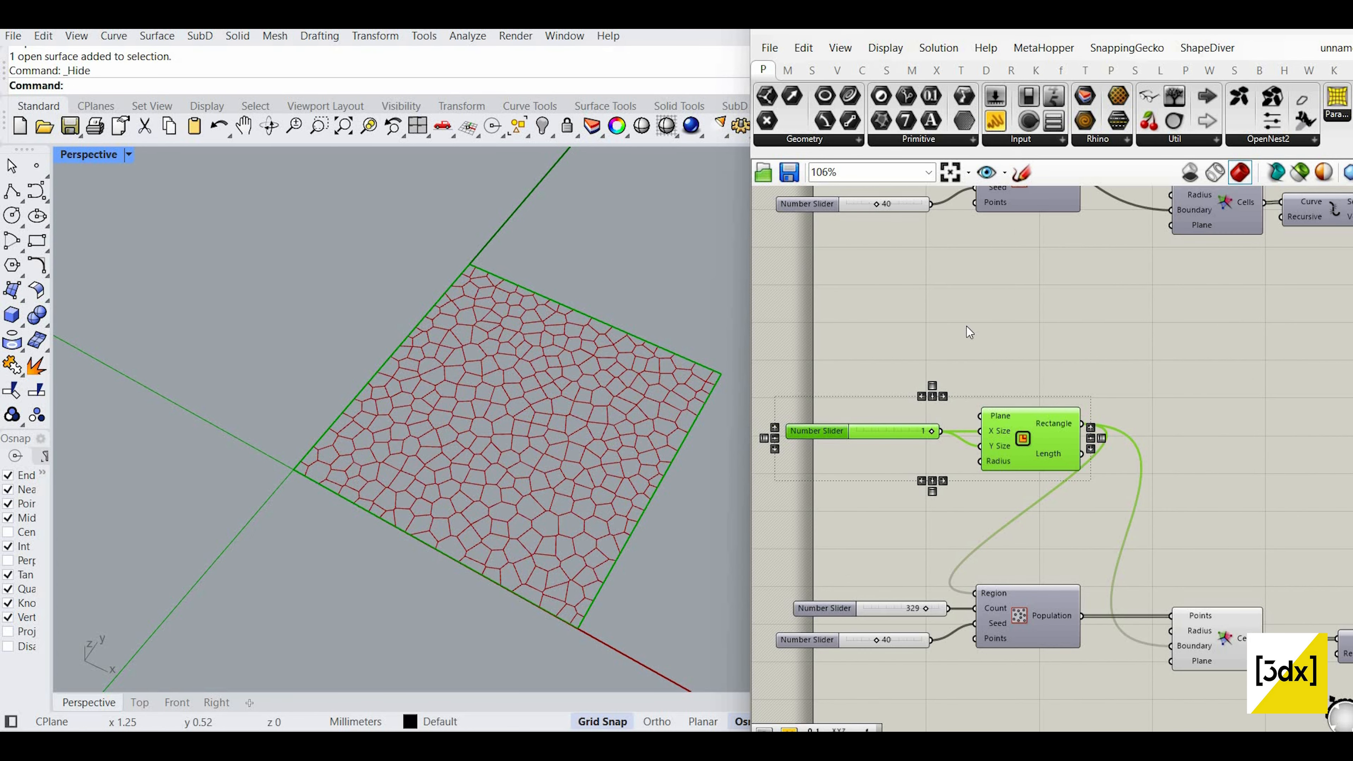
pyautogui.scroll(-4, 888, 291)
pyautogui.scroll(2, 888, 350)
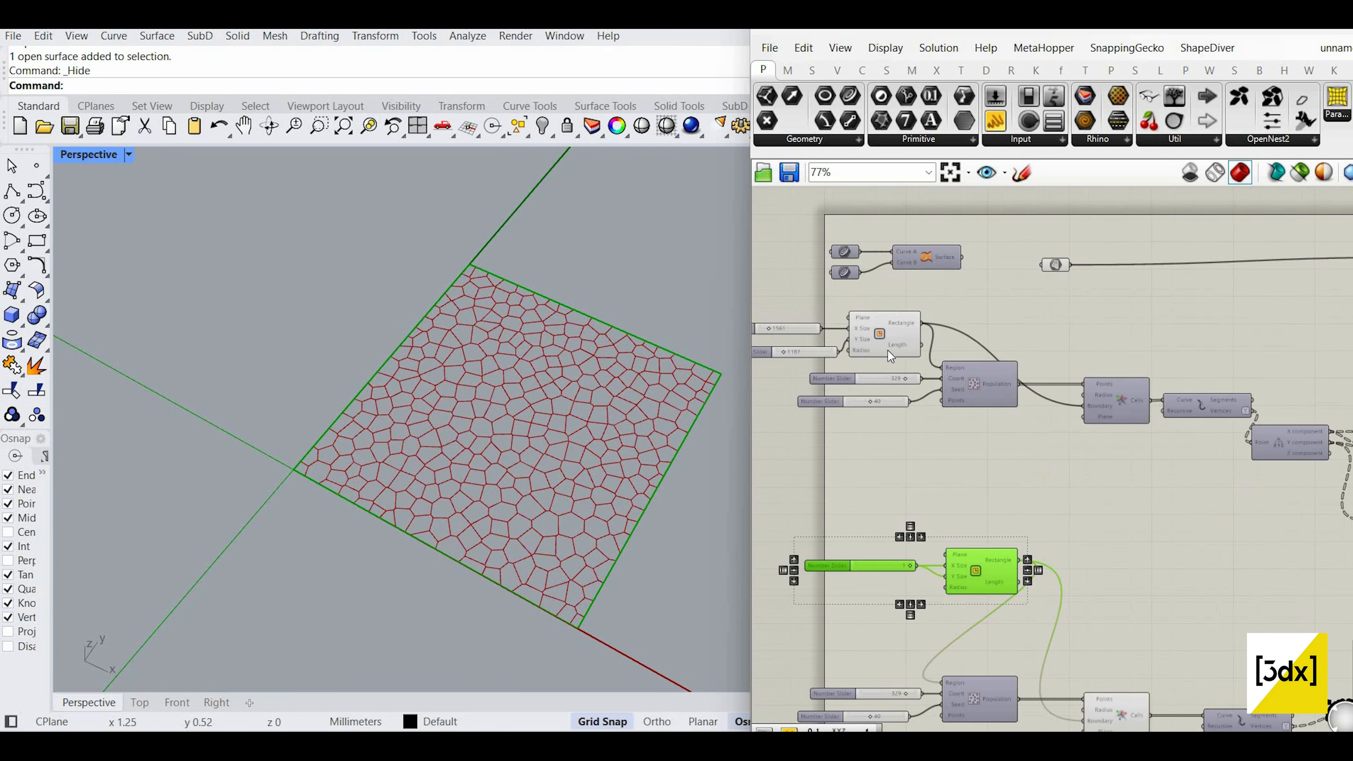
pyautogui.scroll(-5, 1083, 395)
pyautogui.moveTo(1332, 442); pyautogui.dragTo(1137, 426, button='right')
pyautogui.scroll(6, 1151, 394)
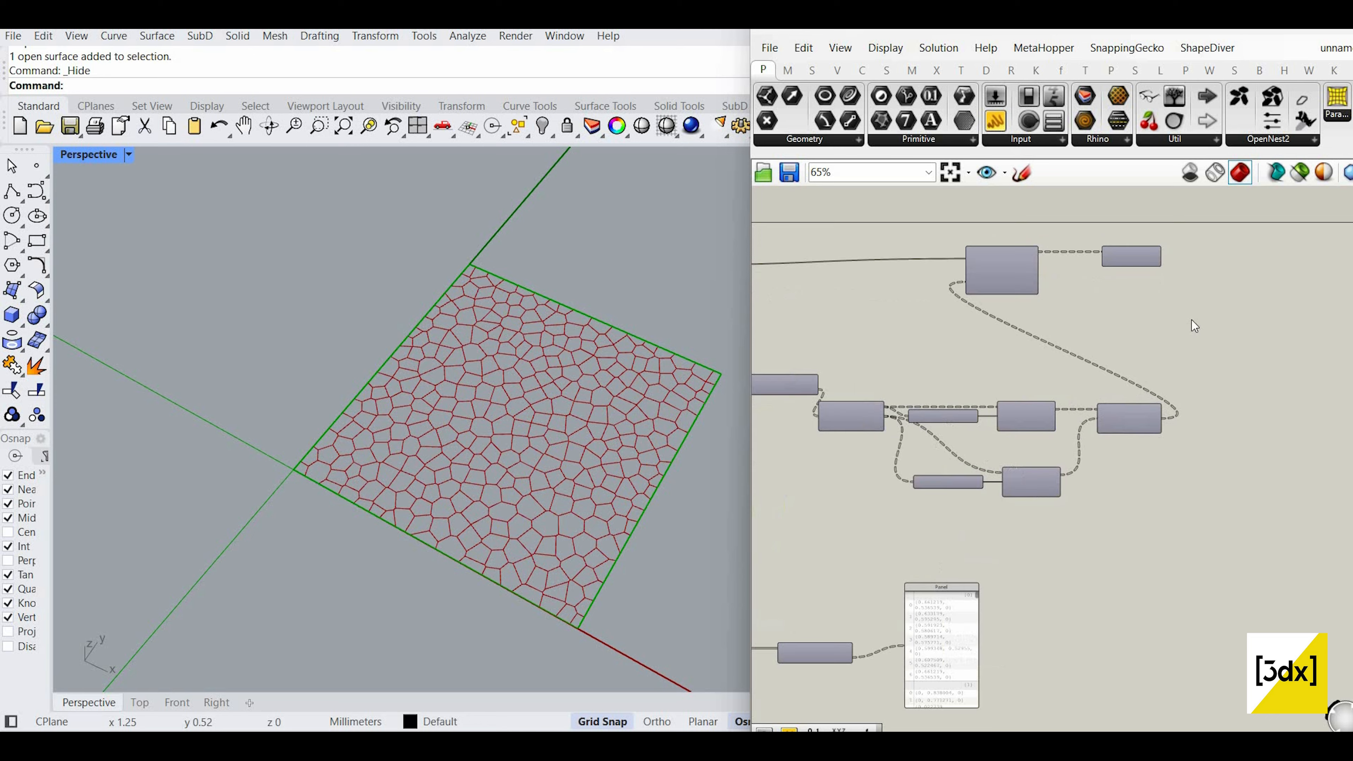
# Step: Hide the green points' preview and wire the cell Vertices into Evaluate Surface's Point input
pyautogui.click(1133, 409)
pyautogui.middleClick(1212, 329)
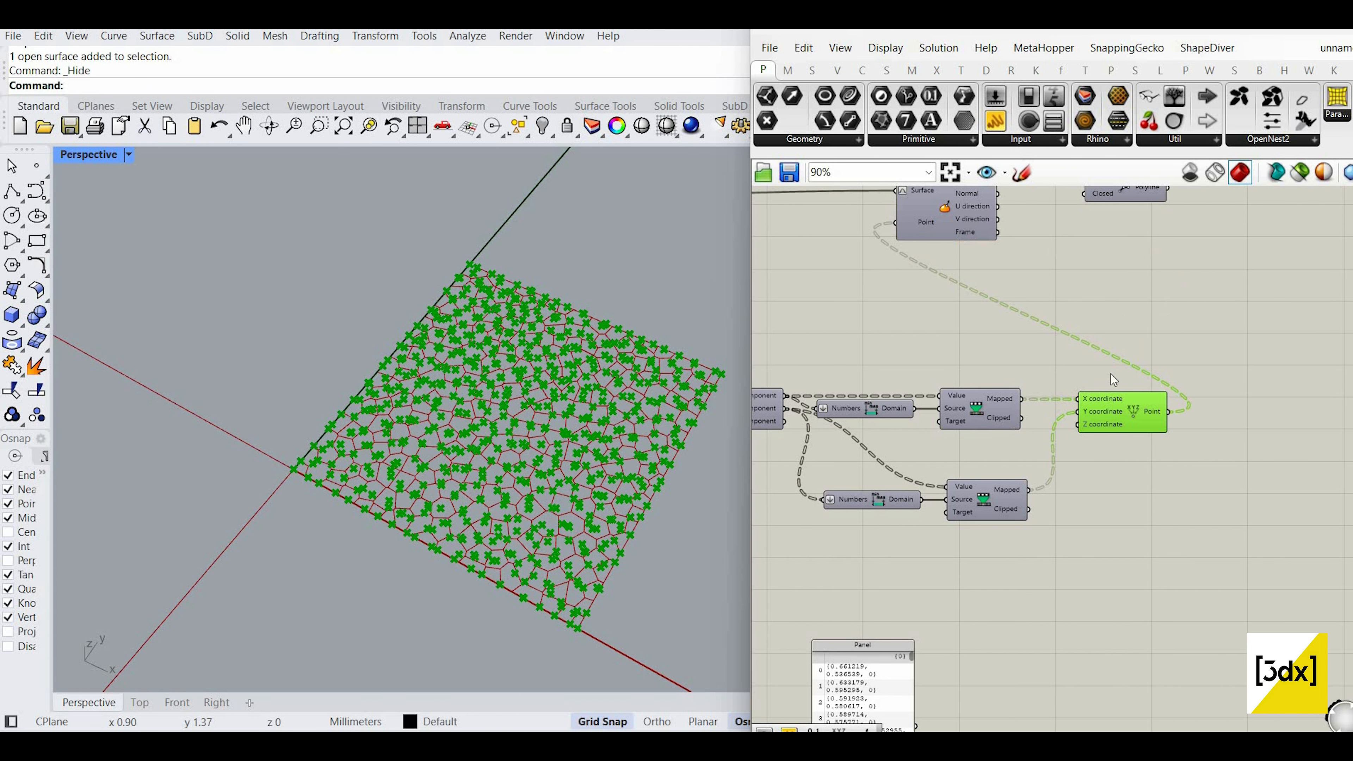
pyautogui.scroll(-4, 1143, 373)
pyautogui.scroll(1, 1163, 411)
pyautogui.moveTo(1163, 420); pyautogui.dragTo(914, 320)
pyautogui.middleClick(1024, 317)
pyautogui.click(1024, 319)
pyautogui.scroll(-4, 1181, 438)
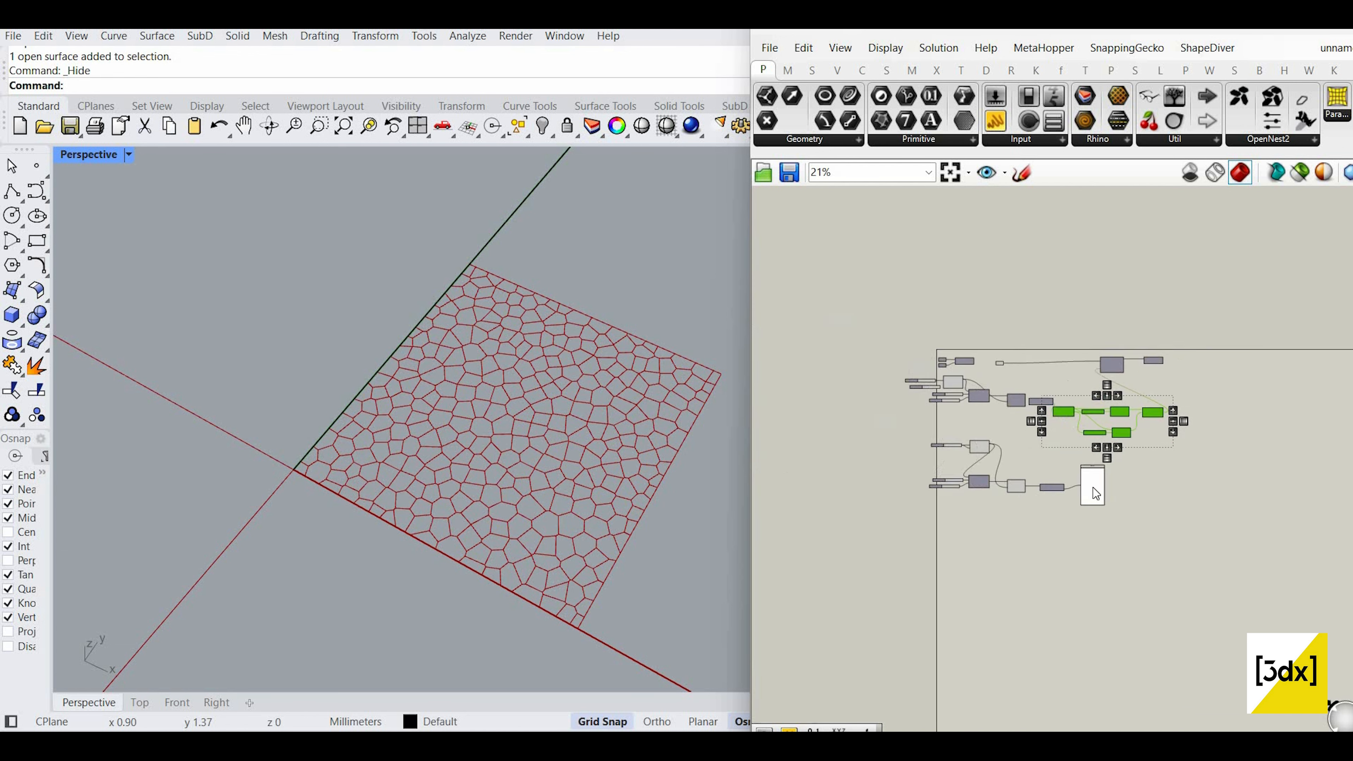
pyautogui.scroll(5, 1087, 491)
pyautogui.scroll(1, 1058, 484)
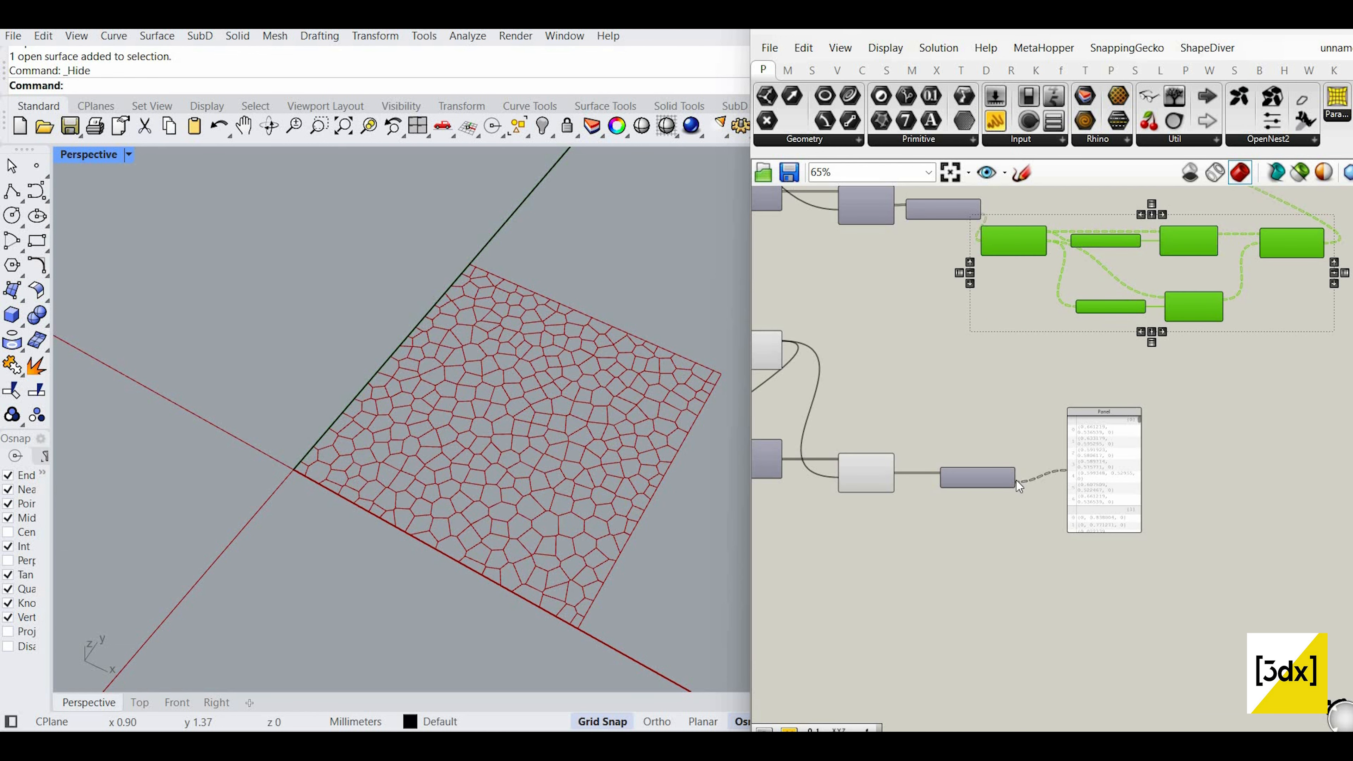
pyautogui.scroll(3, 1019, 486)
pyautogui.scroll(-5, 1063, 539)
pyautogui.moveTo(1082, 515); pyautogui.dragTo(1124, 222)
# Step: Turn on the Polyline output preview to show the cells on the wavy surface
pyautogui.scroll(3, 1108, 284)
pyautogui.scroll(-5, 532, 392)
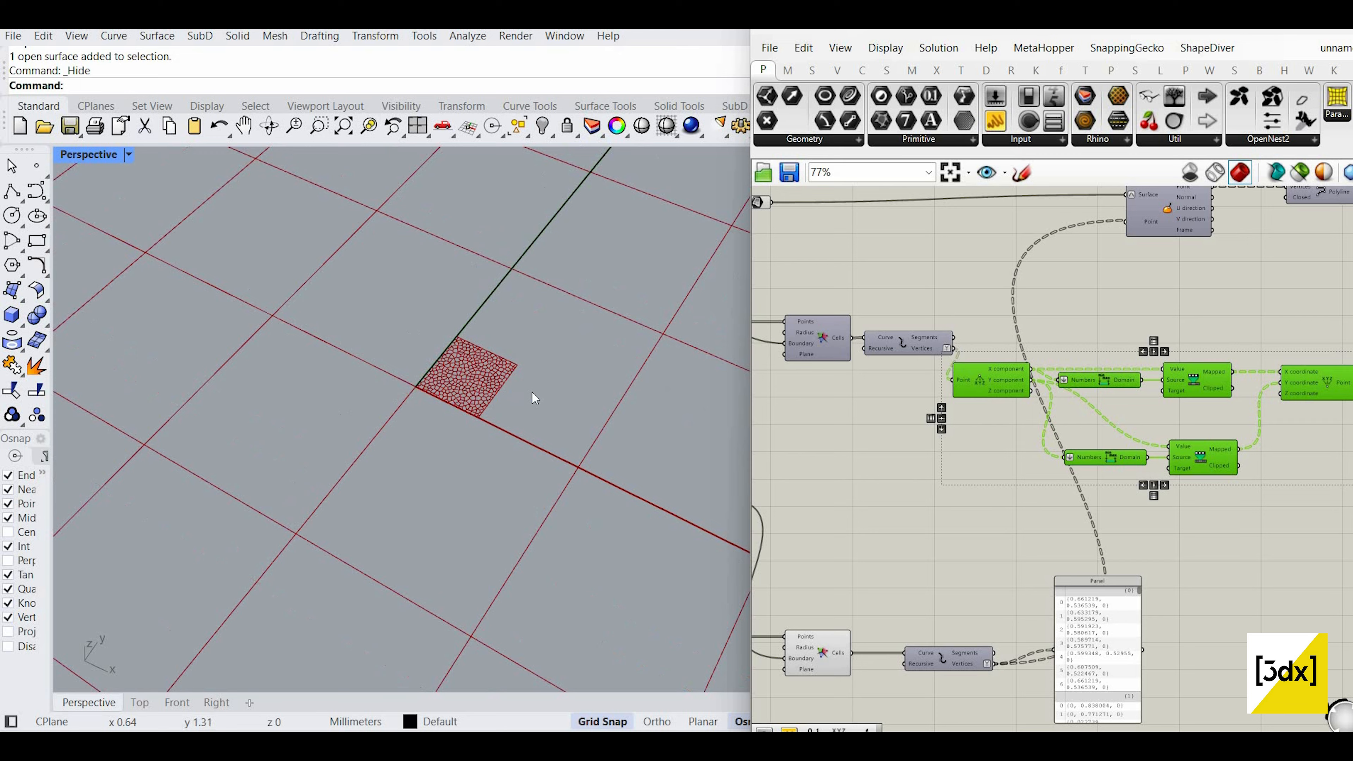
pyautogui.scroll(10, 536, 398)
pyautogui.scroll(-5, 561, 437)
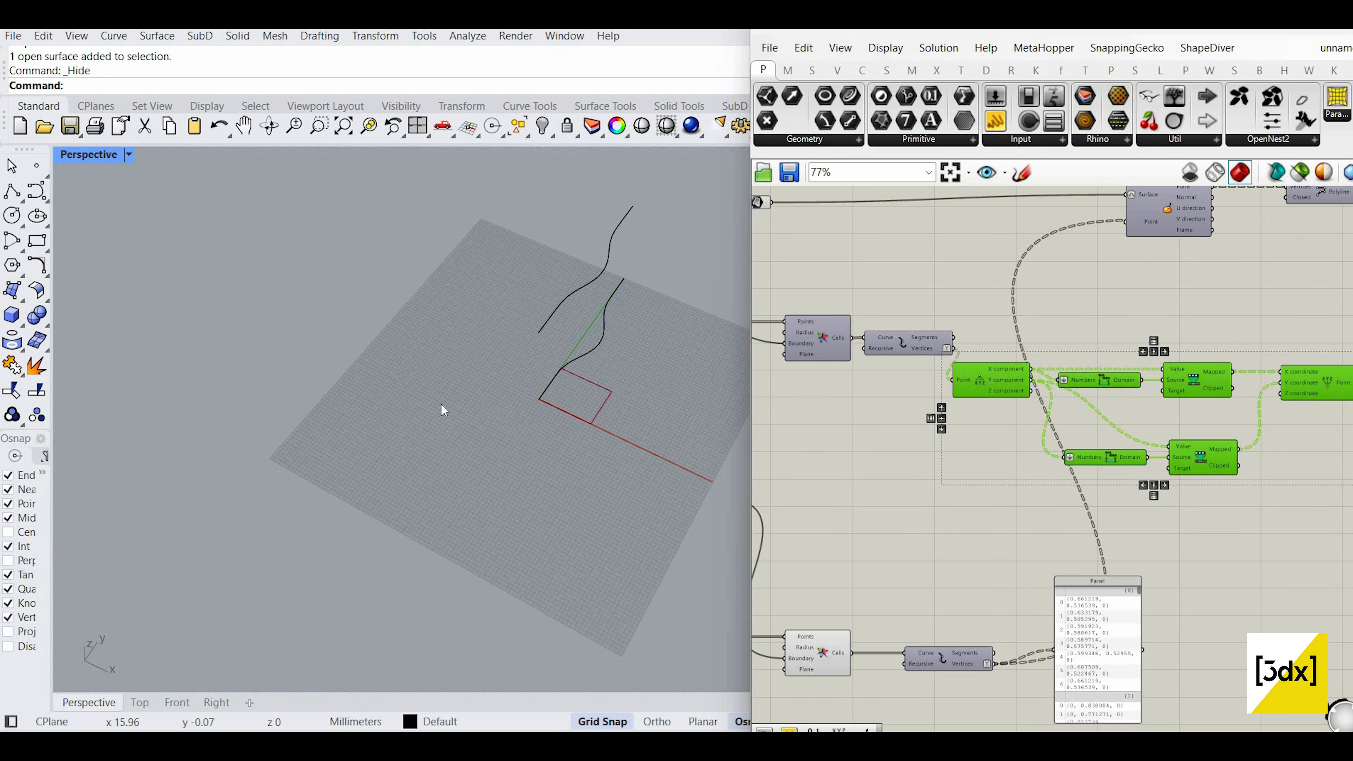
pyautogui.scroll(-3, 552, 417)
pyautogui.scroll(3, 580, 378)
pyautogui.moveTo(537, 427); pyautogui.dragTo(475, 397, button='right')
pyautogui.scroll(8, 517, 389)
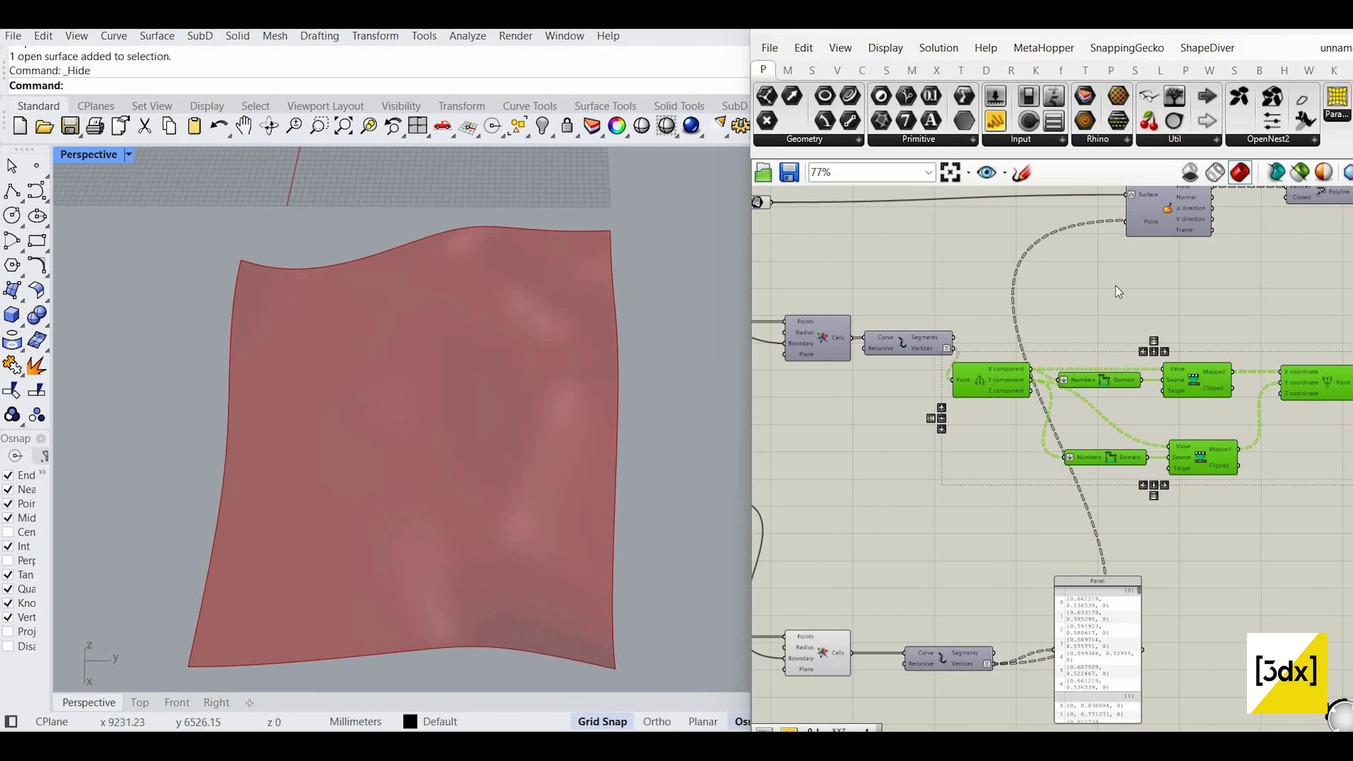
pyautogui.scroll(-2, 1117, 290)
pyautogui.scroll(3, 1109, 237)
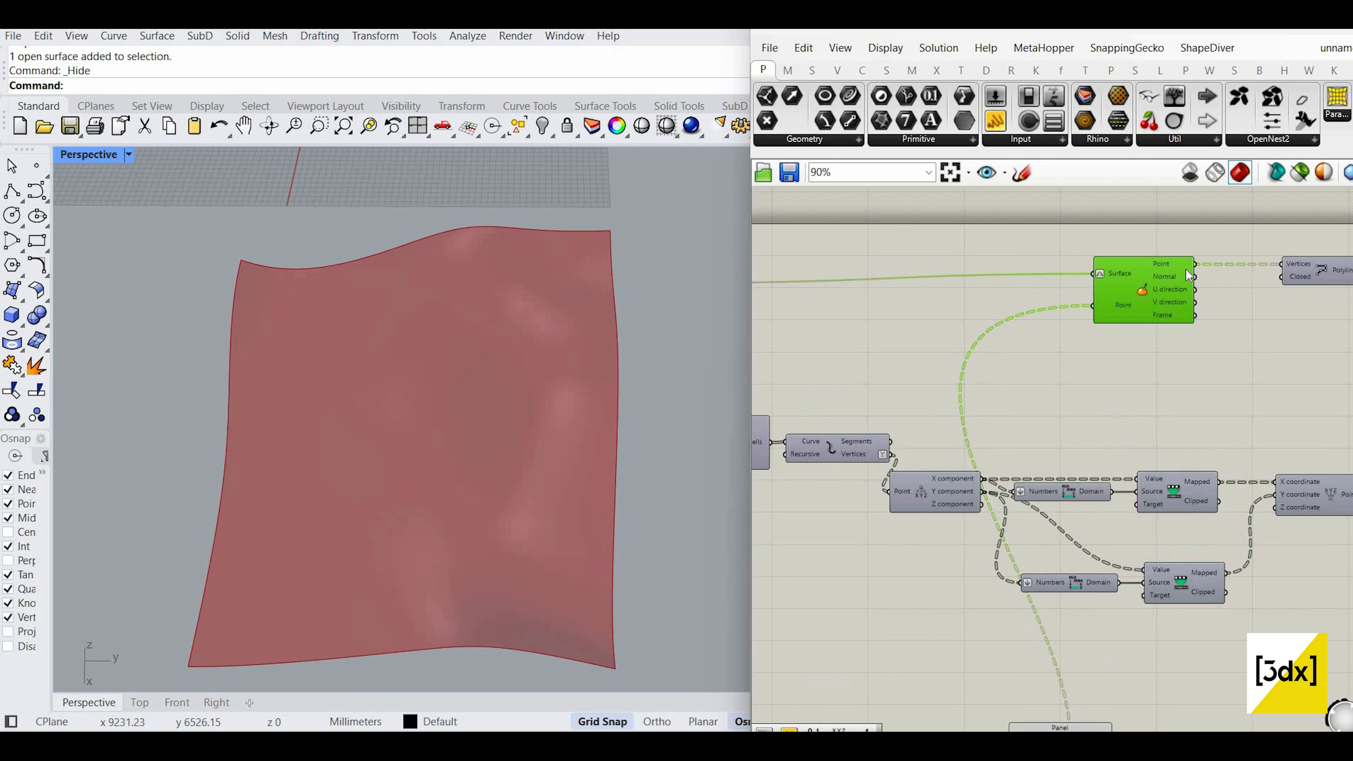
pyautogui.scroll(-1, 1193, 304)
pyautogui.moveTo(1193, 304); pyautogui.dragTo(1063, 332, button='right')
pyautogui.rightClick(1182, 299)
pyautogui.click(1200, 280)
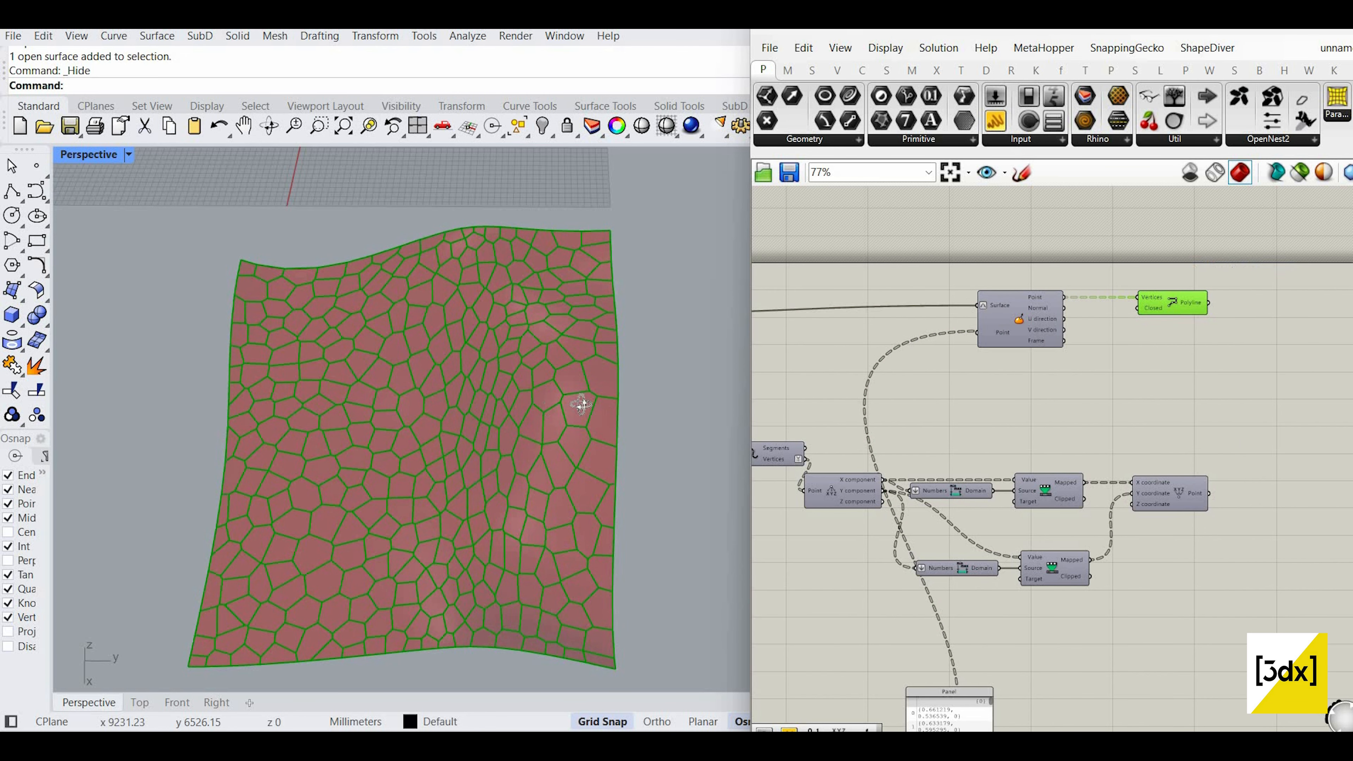
# Step: Delete the vertex data Panel from the canvas
pyautogui.moveTo(582, 403); pyautogui.dragTo(937, 618, button='right')
pyautogui.scroll(-1, 1066, 657)
pyautogui.moveTo(1000, 578); pyautogui.dragTo(1076, 597)
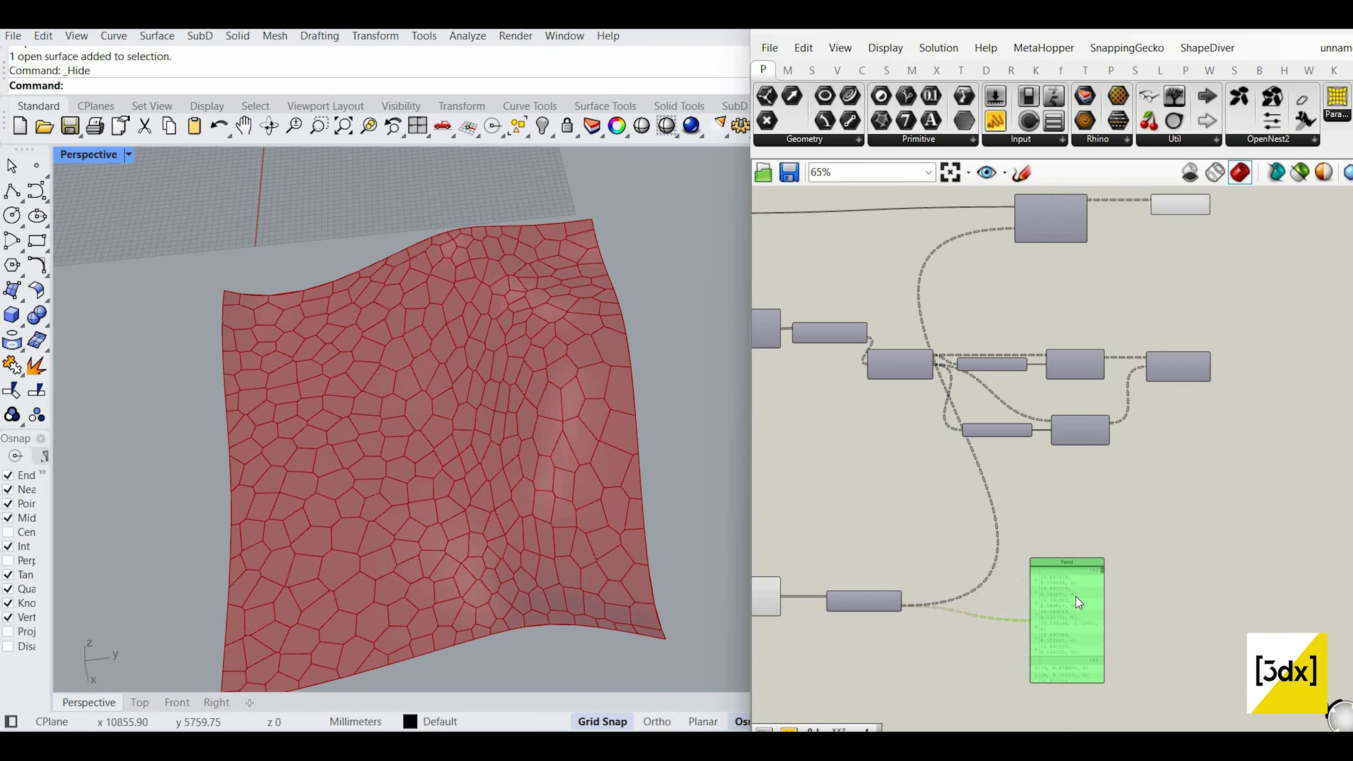
pyautogui.press('Delete')
pyautogui.scroll(-5, 1135, 576)
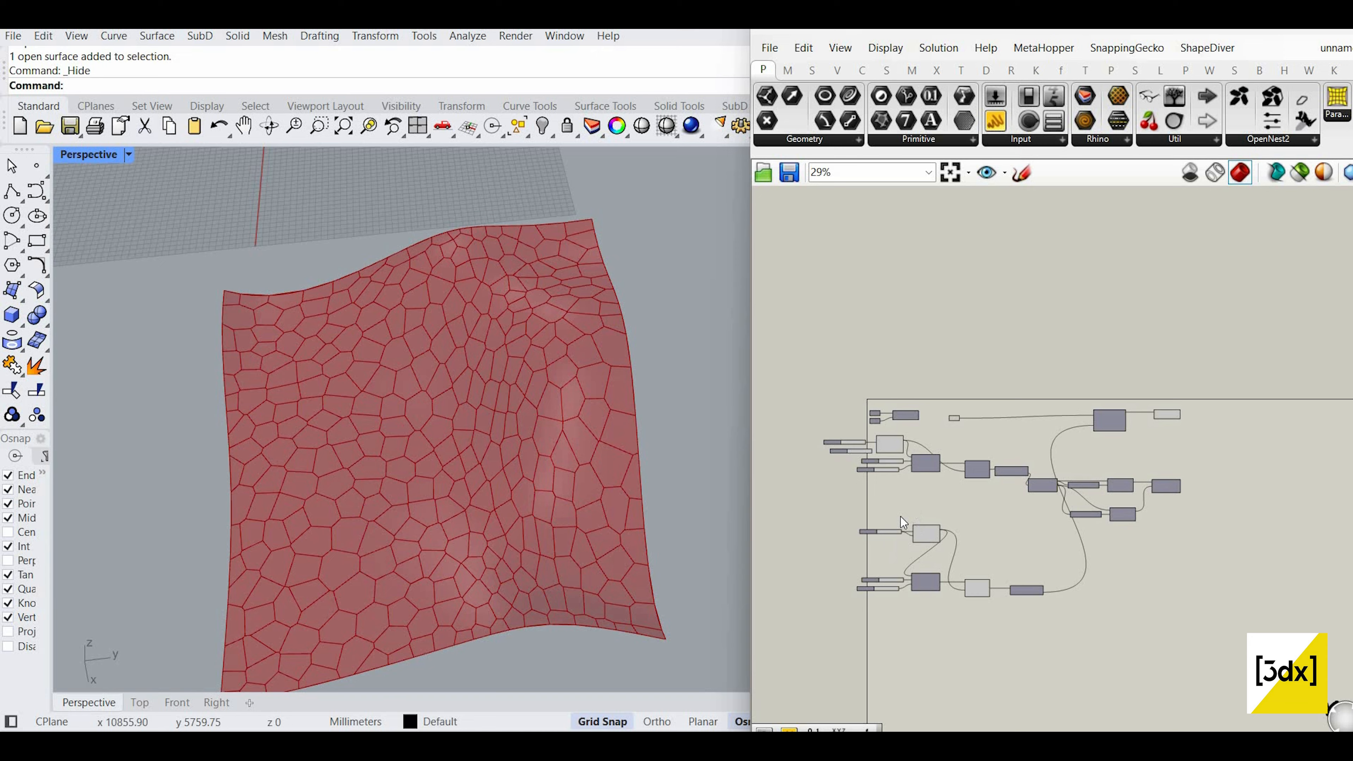
pyautogui.scroll(6, 881, 554)
pyautogui.scroll(3, 879, 588)
# Step: Set the Populate point count slider to about 185
pyautogui.moveTo(945, 658); pyautogui.dragTo(952, 615, button='right')
pyautogui.scroll(4, 954, 616)
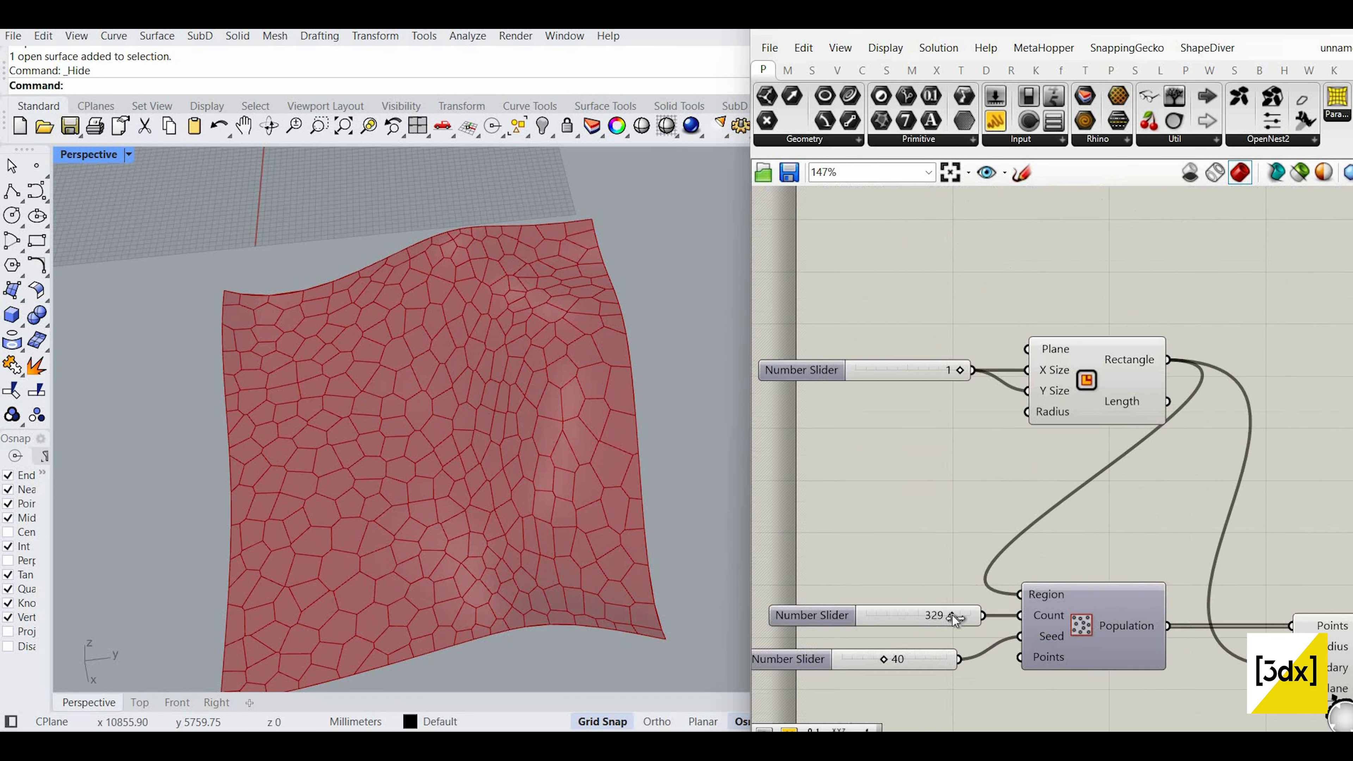
pyautogui.moveTo(953, 614); pyautogui.dragTo(966, 575)
pyautogui.scroll(-6, 966, 576)
pyautogui.scroll(4, 1092, 667)
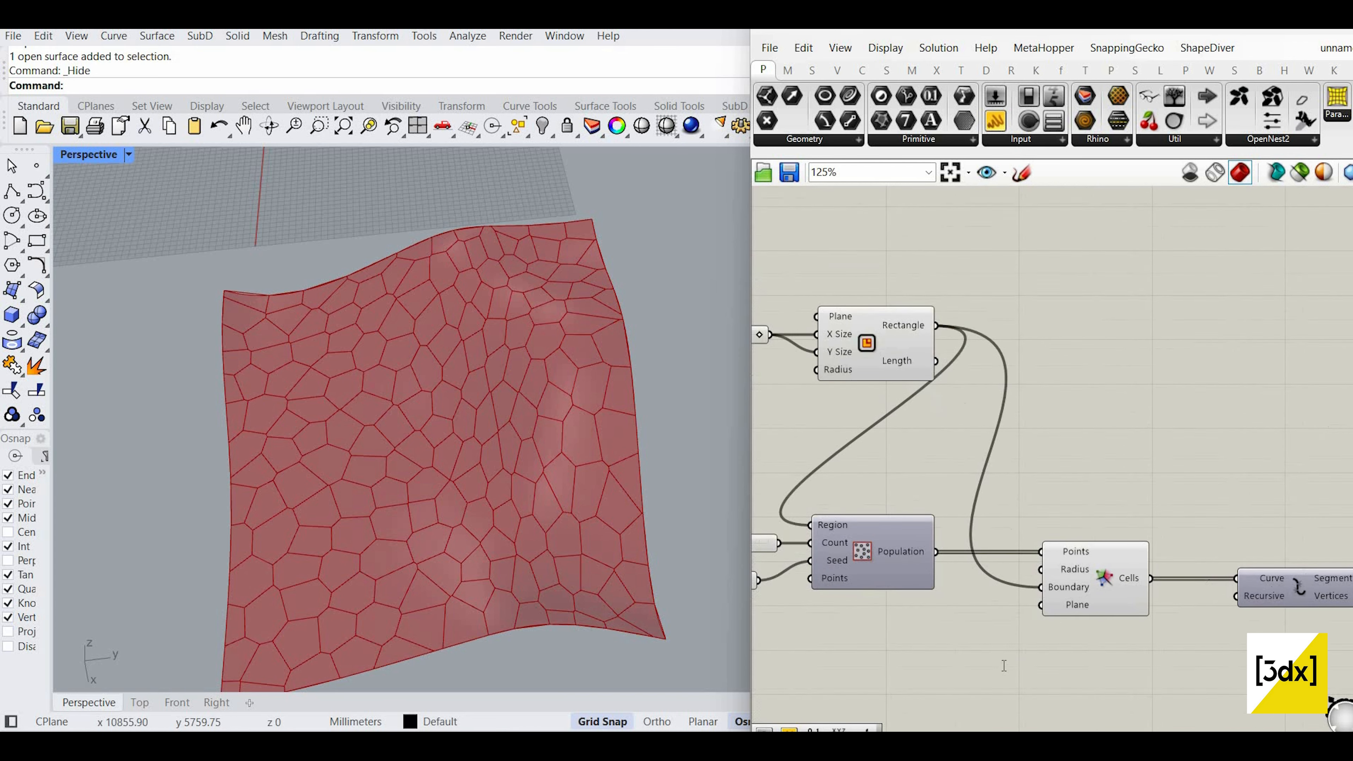
# Step: Search 'hex' and place a Hexagon Cells component above the Voronoi
pyautogui.doubleClick(1004, 648)
pyautogui.write('hex')
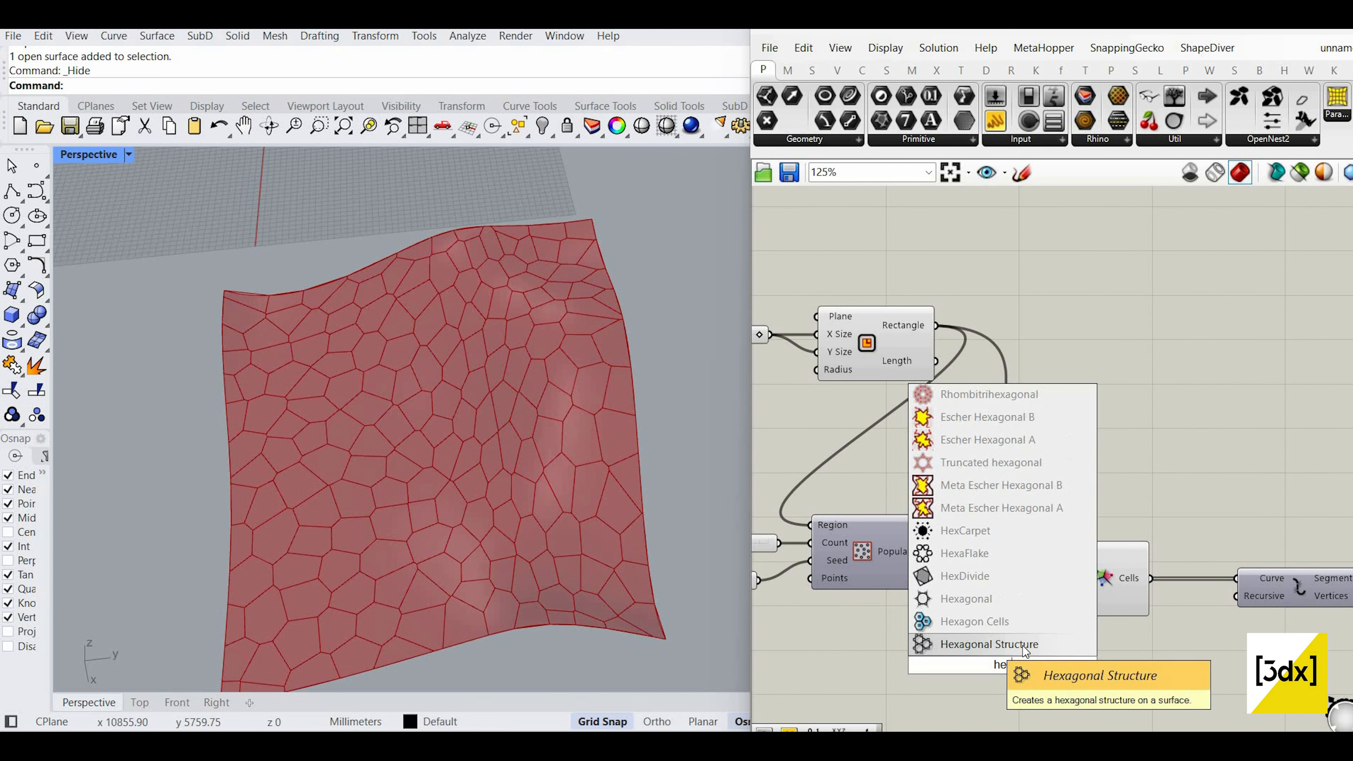
pyautogui.click(1010, 623)
pyautogui.moveTo(1002, 661); pyautogui.dragTo(1071, 421)
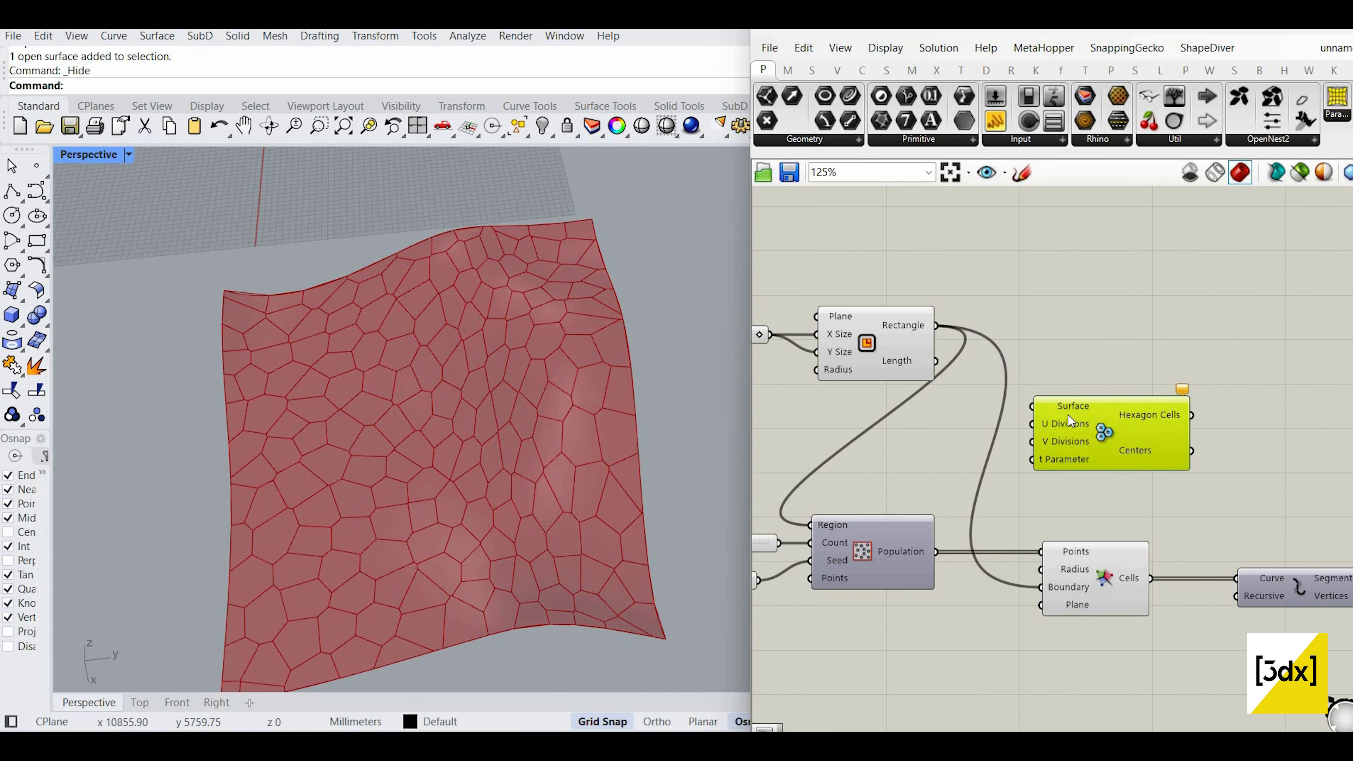
# Step: Drive Hexagon Cells with a 20 slider, feed it into the remapping, then set divisions to 12
pyautogui.doubleClick(813, 414)
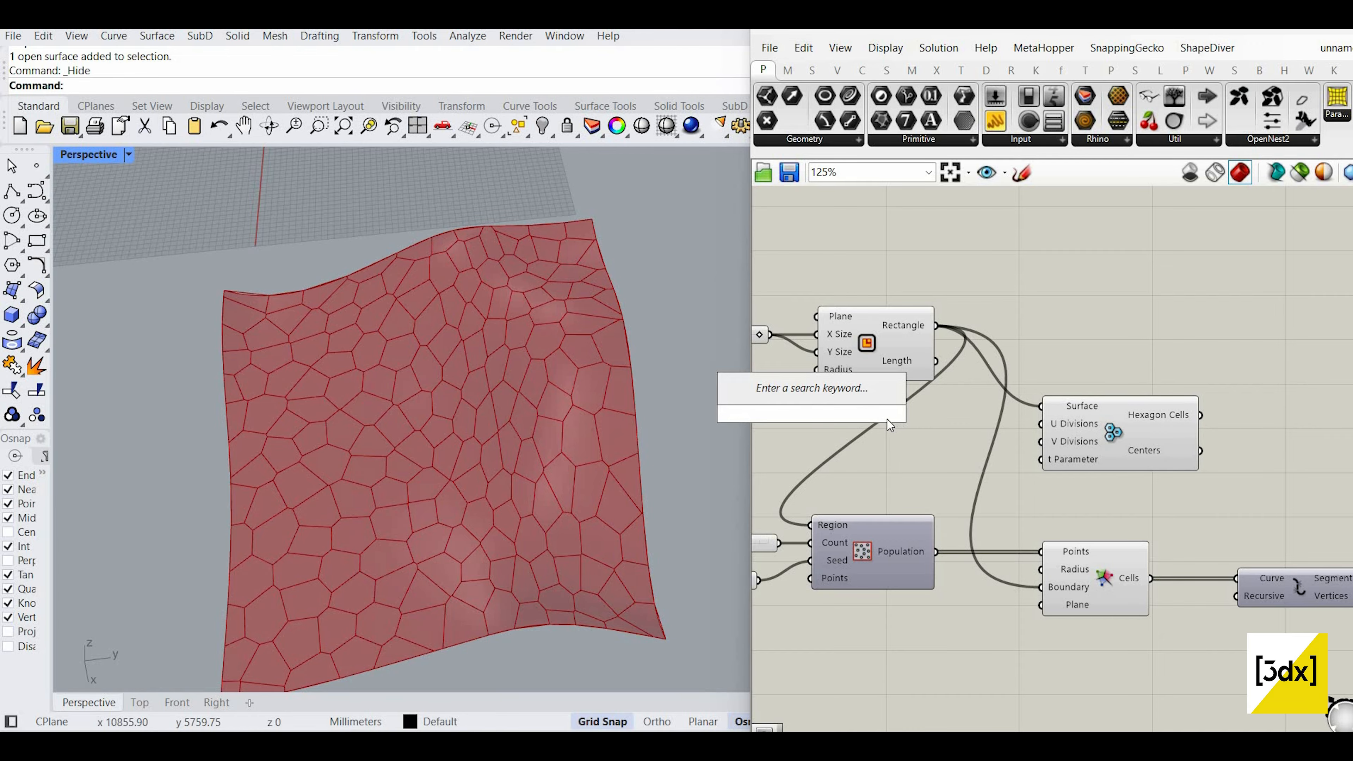
pyautogui.write('20')
pyautogui.press('Return')
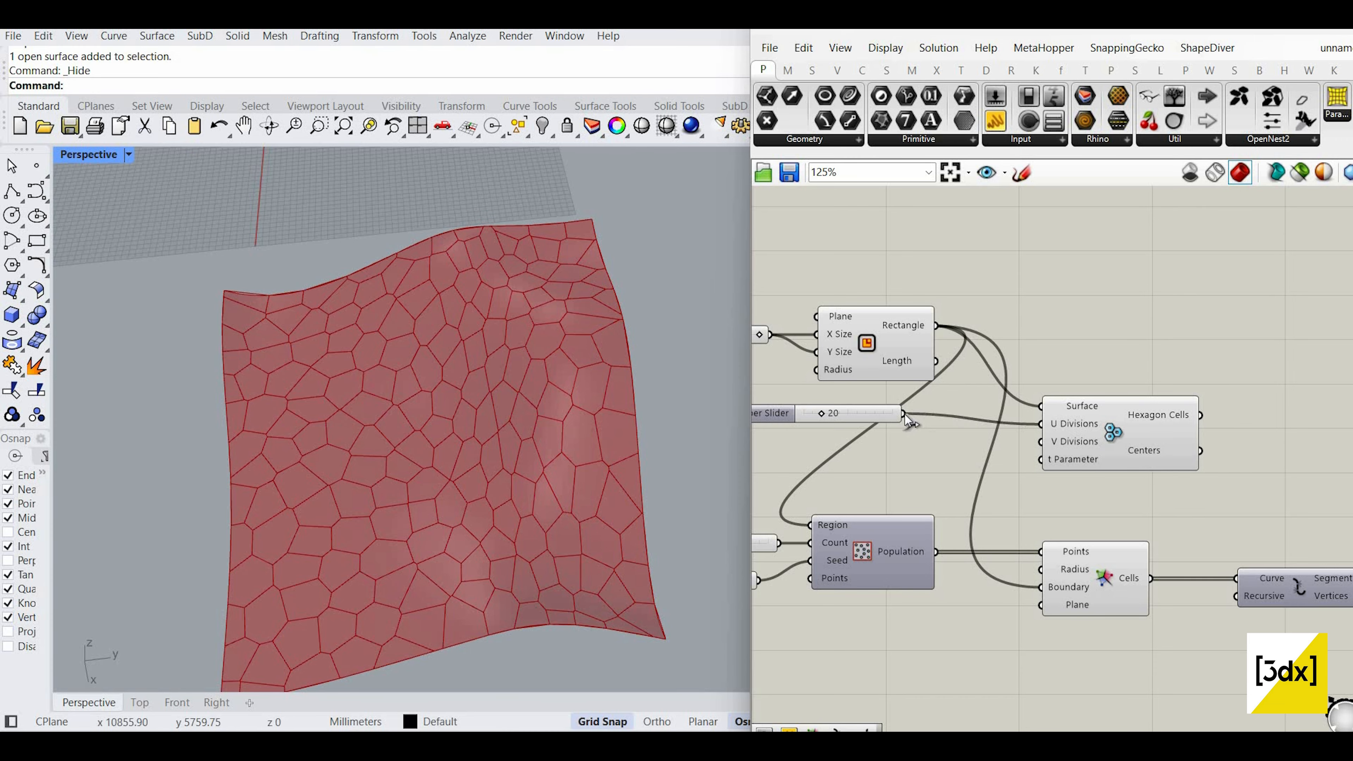
pyautogui.click(1064, 456)
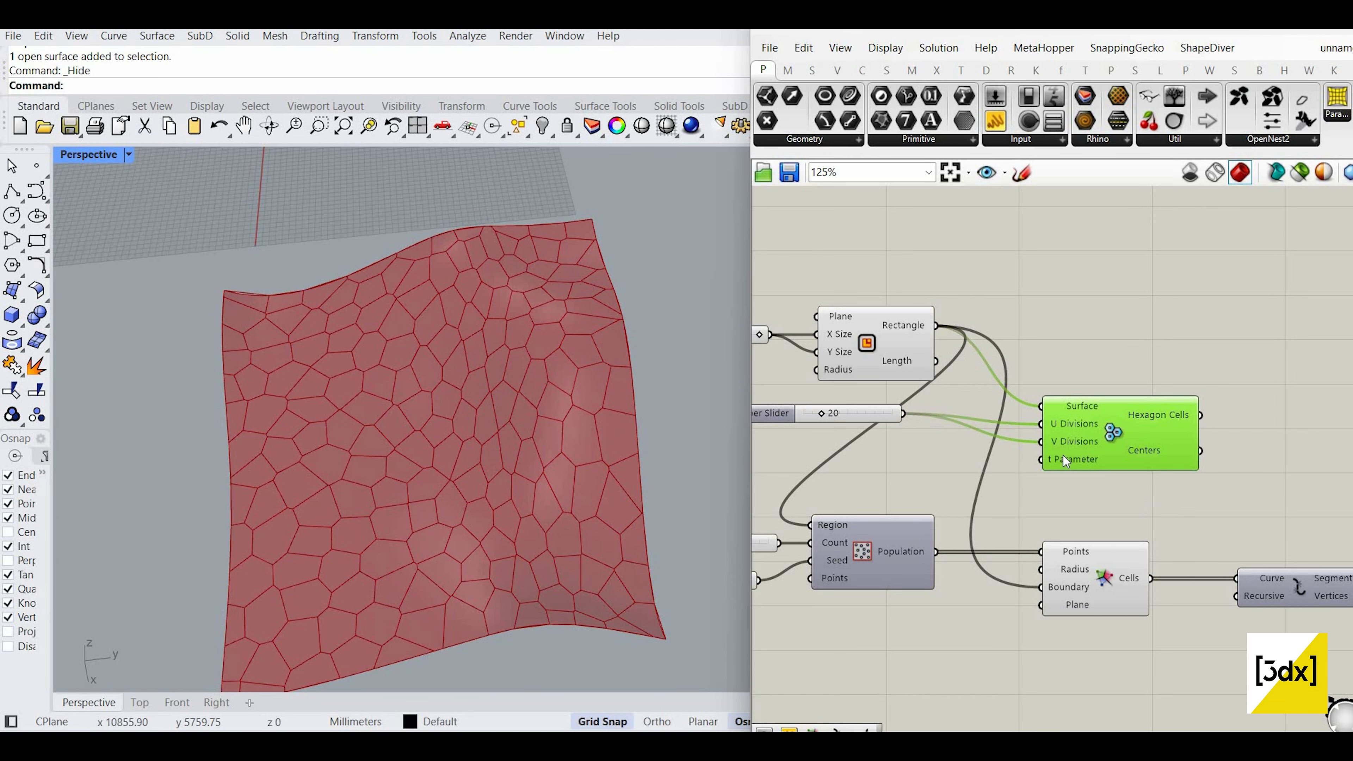
pyautogui.scroll(-2, 1064, 454)
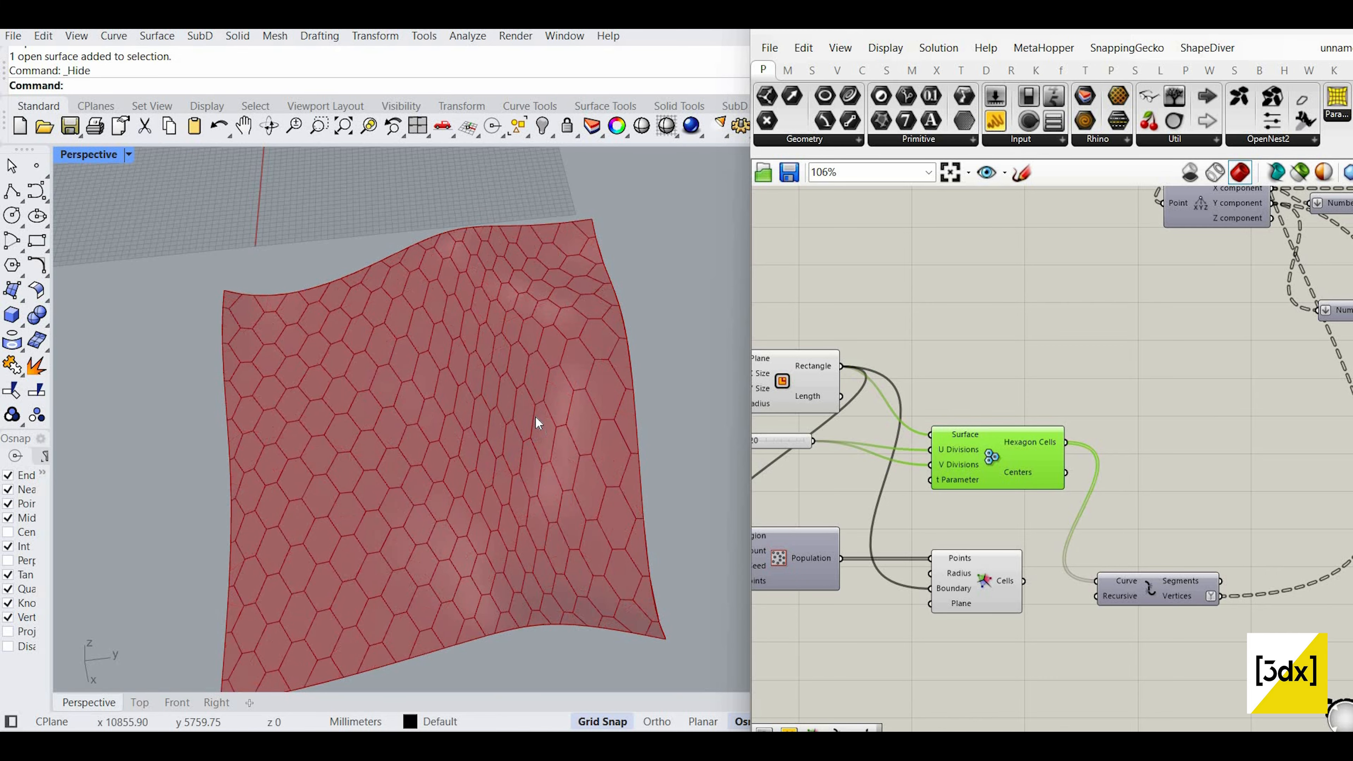
pyautogui.moveTo(505, 390)
pyautogui.mouseDown(button='right')
pyautogui.moveTo(456, 362)
pyautogui.moveTo(387, 408)
pyautogui.moveTo(496, 373)
pyautogui.mouseUp(button='right')
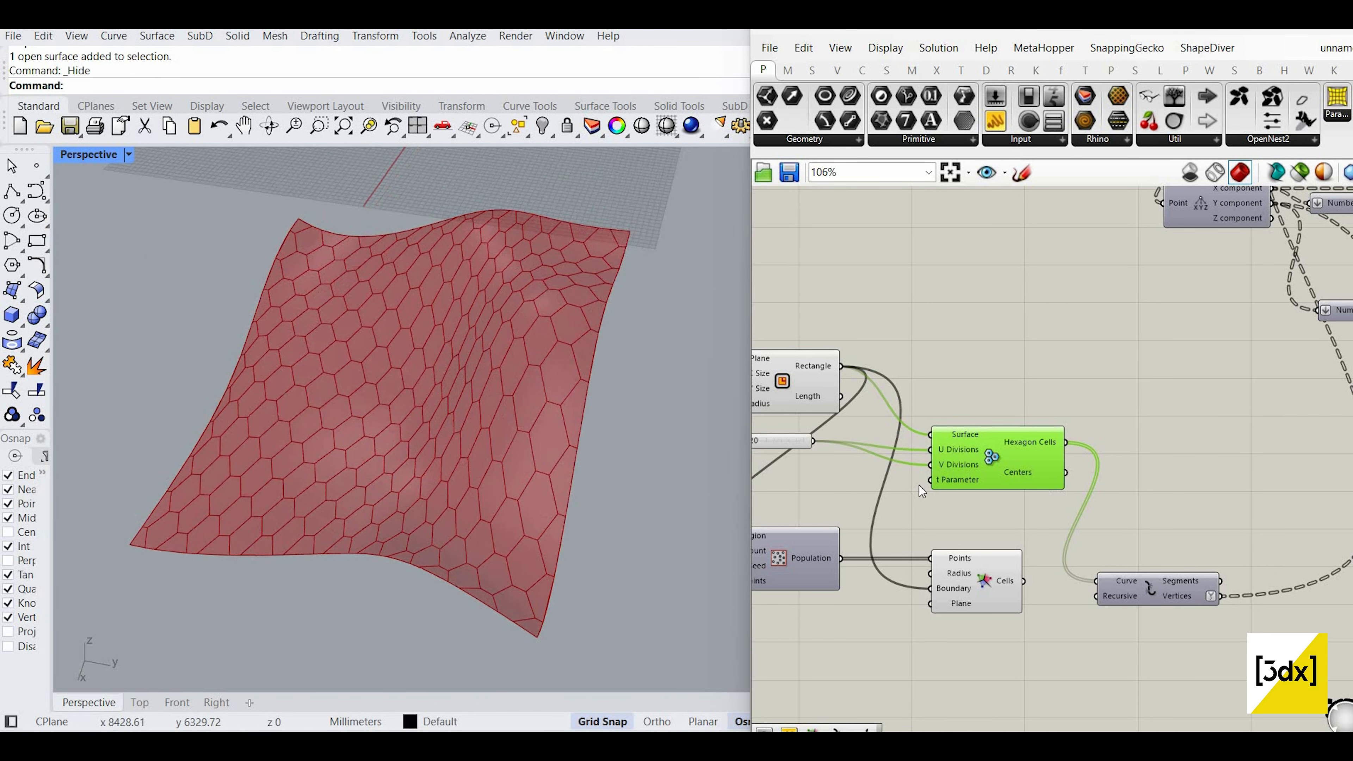
pyautogui.scroll(4, 1020, 482)
pyautogui.moveTo(1099, 472); pyautogui.dragTo(1007, 476)
pyautogui.moveTo(494, 441); pyautogui.dragTo(514, 403, button='right')
# Step: Orbit and zoom the Rhino view toward the wavy surface near the origin
pyautogui.scroll(-8, 467, 358)
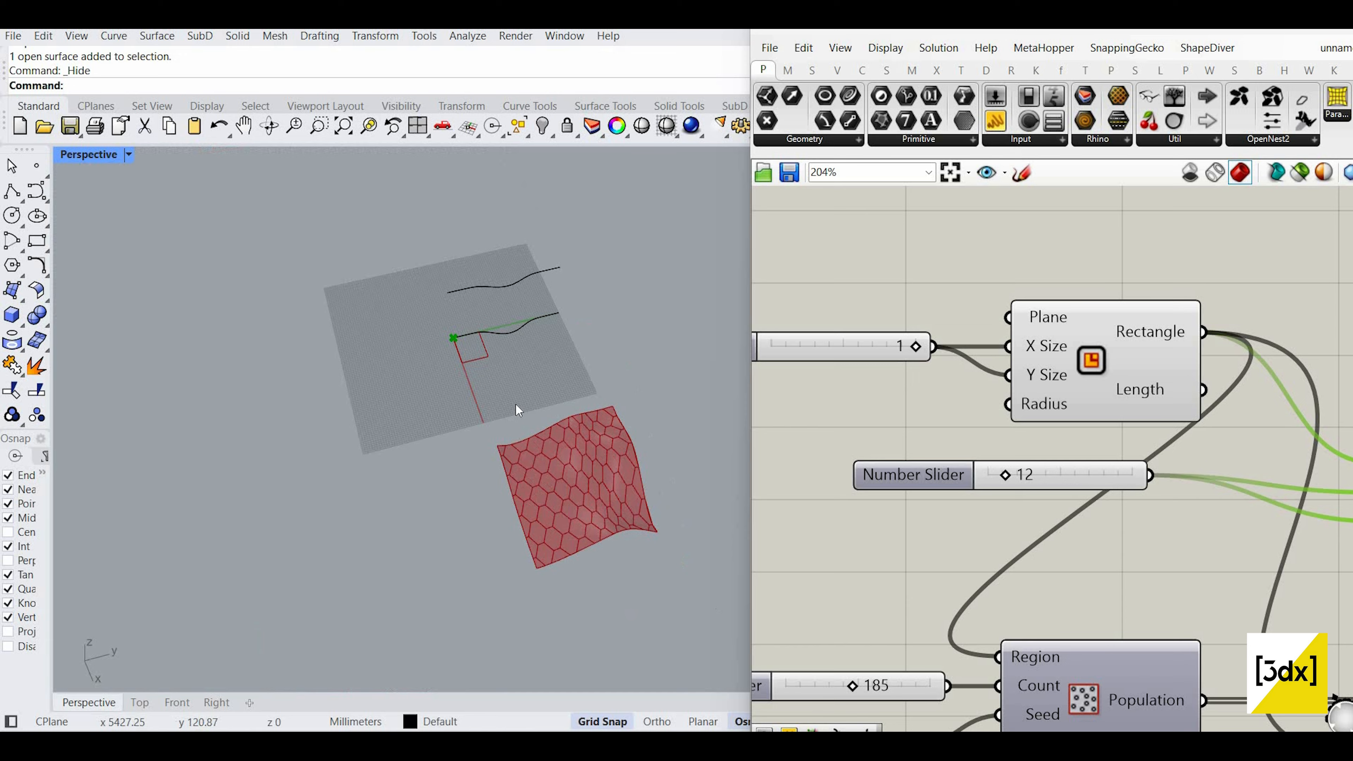
pyautogui.scroll(10, 516, 403)
pyautogui.scroll(-2, 1044, 533)
pyautogui.moveTo(1068, 504); pyautogui.dragTo(987, 535, button='right')
pyautogui.scroll(-6, 987, 535)
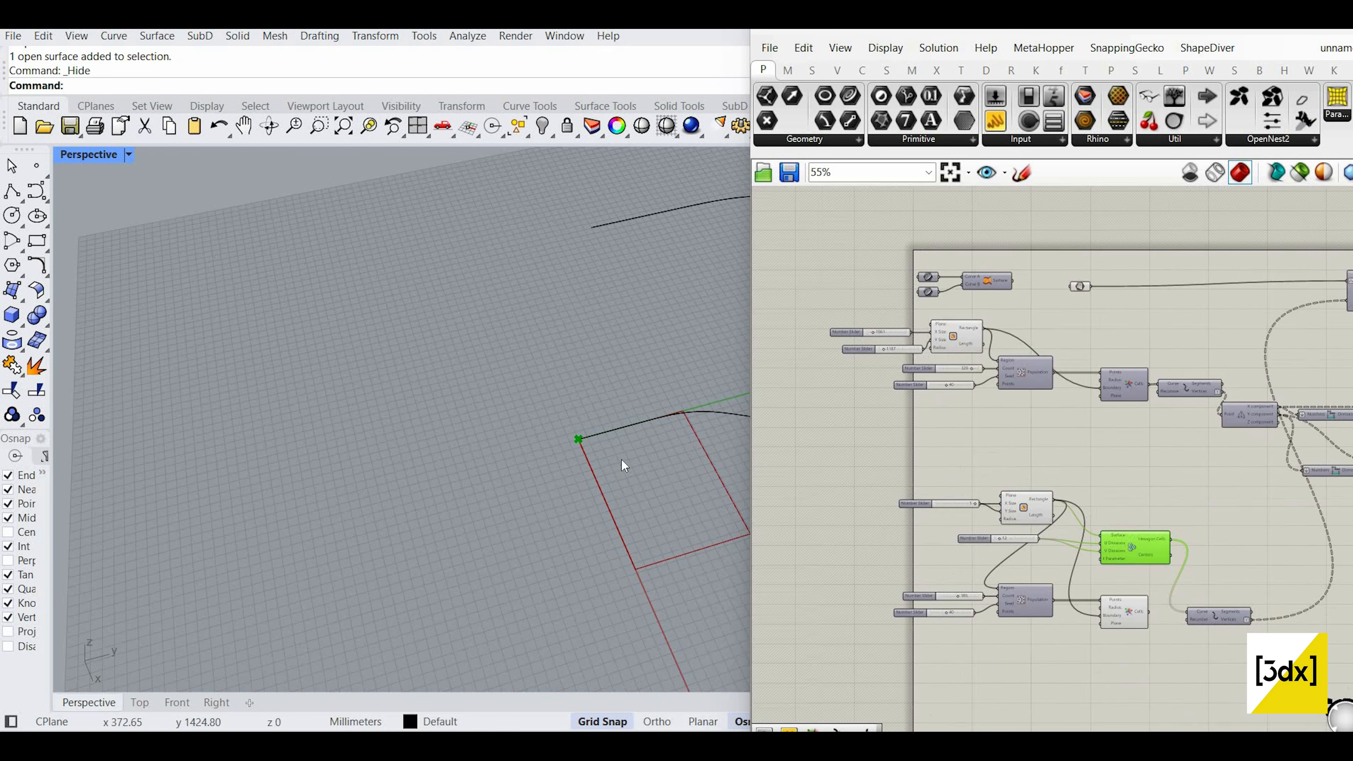
pyautogui.scroll(4, 621, 458)
pyautogui.scroll(4, 1203, 572)
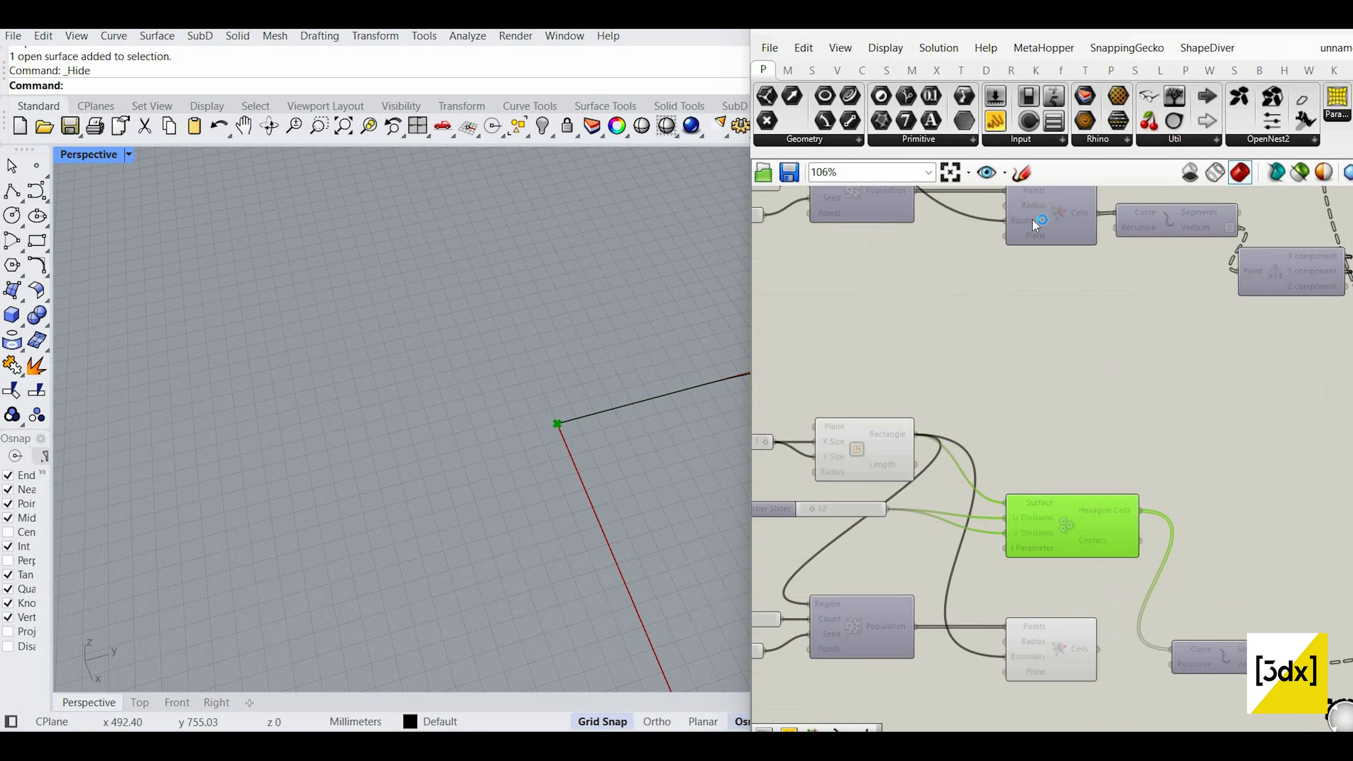
pyautogui.scroll(-2, 1008, 445)
pyautogui.scroll(-2, 1027, 456)
pyautogui.scroll(1, 1072, 481)
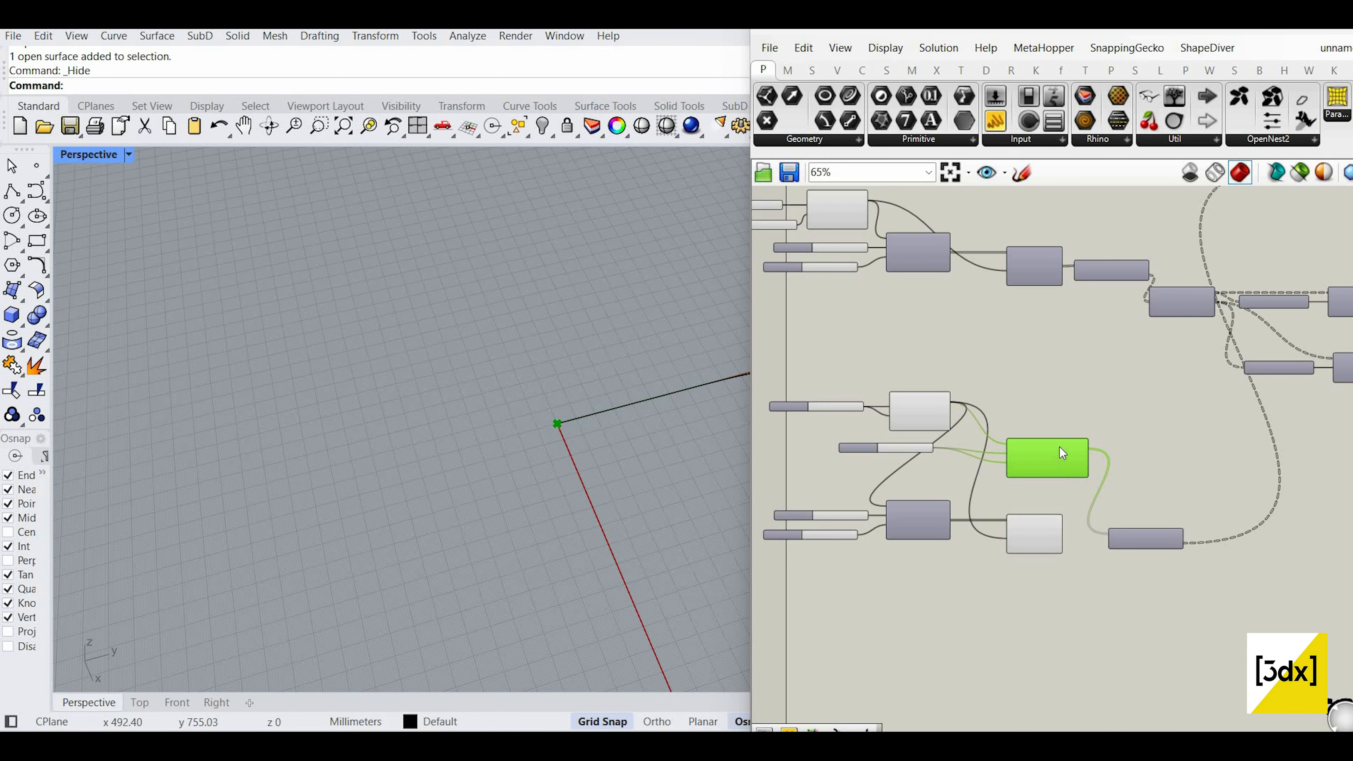
pyautogui.scroll(3, 1061, 452)
pyautogui.scroll(-5, 1095, 475)
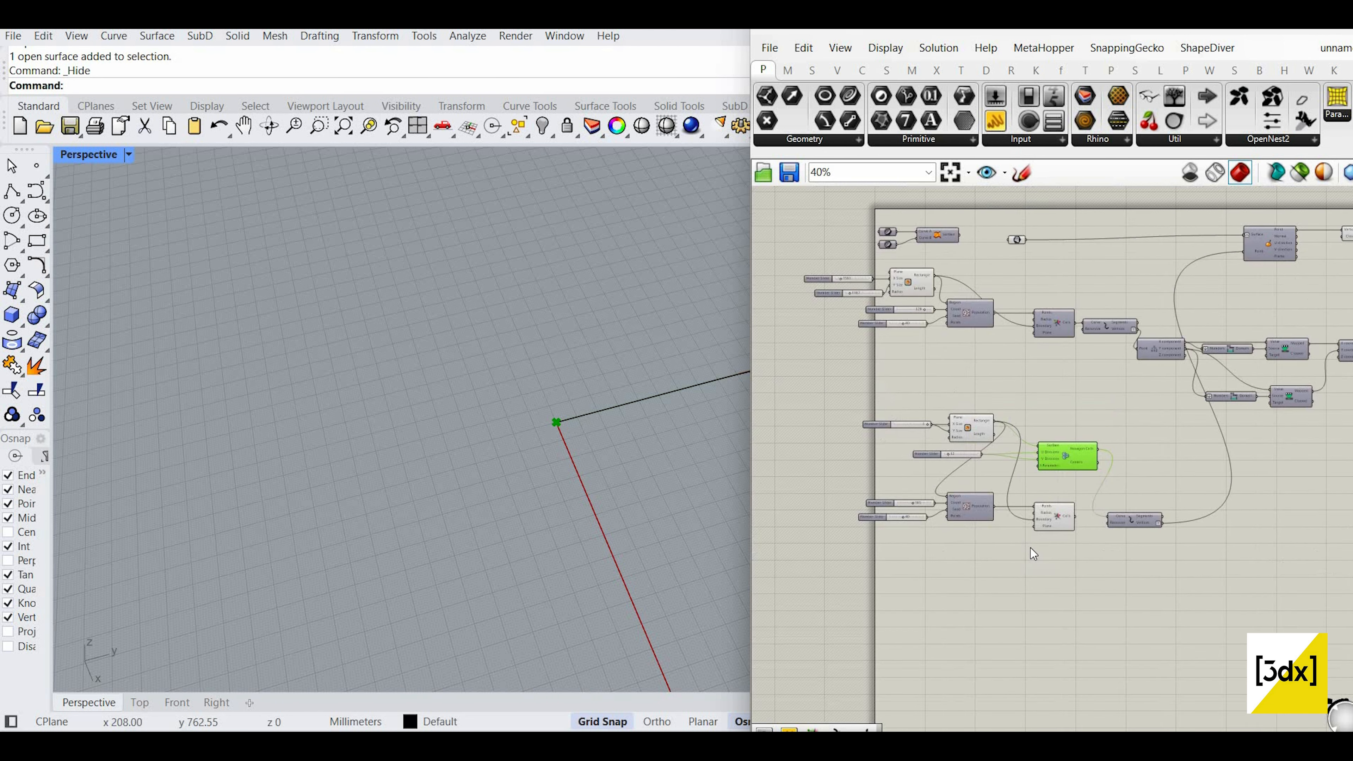
pyautogui.scroll(5, 1100, 490)
pyautogui.scroll(-4, 1084, 517)
# Step: Sketch freehand on the Grasshopper canvas, then turn freehand sketching off
pyautogui.click(1026, 178)
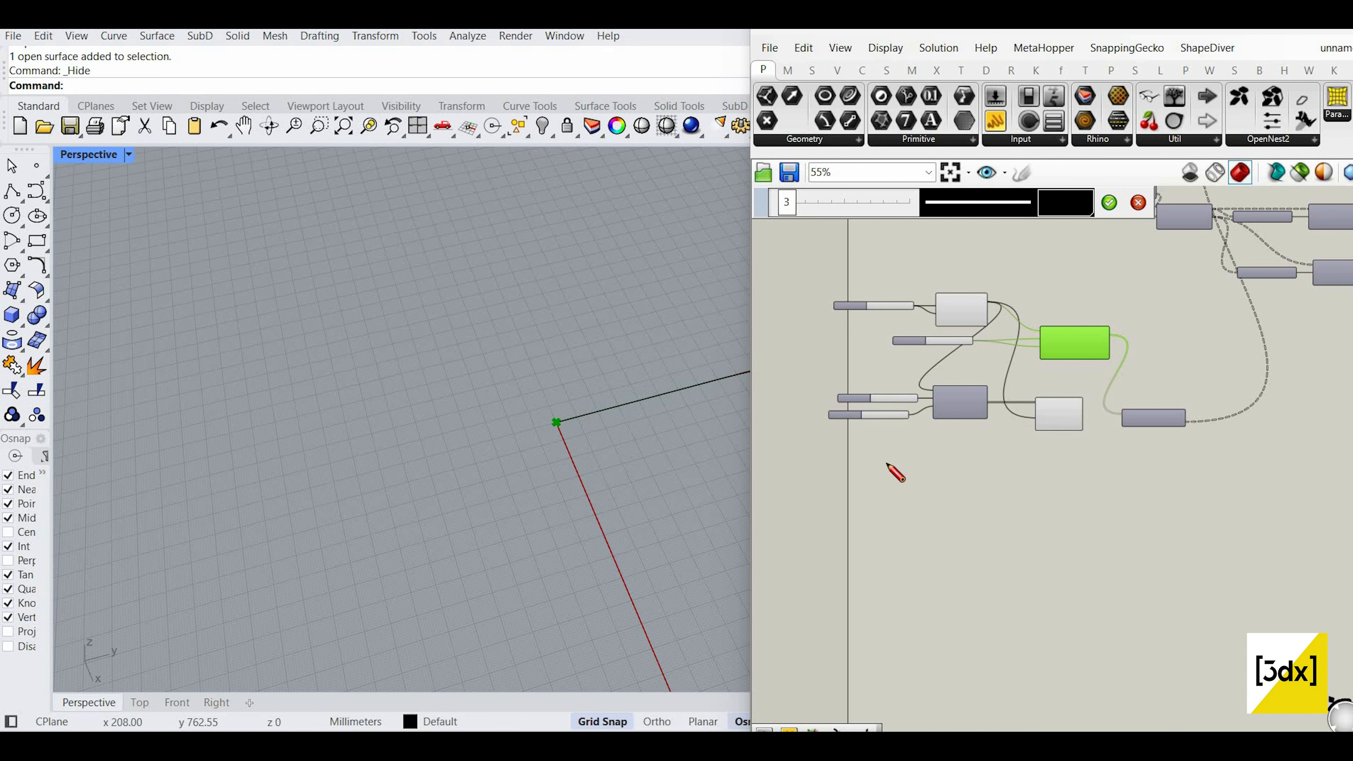
pyautogui.scroll(-2, 922, 453)
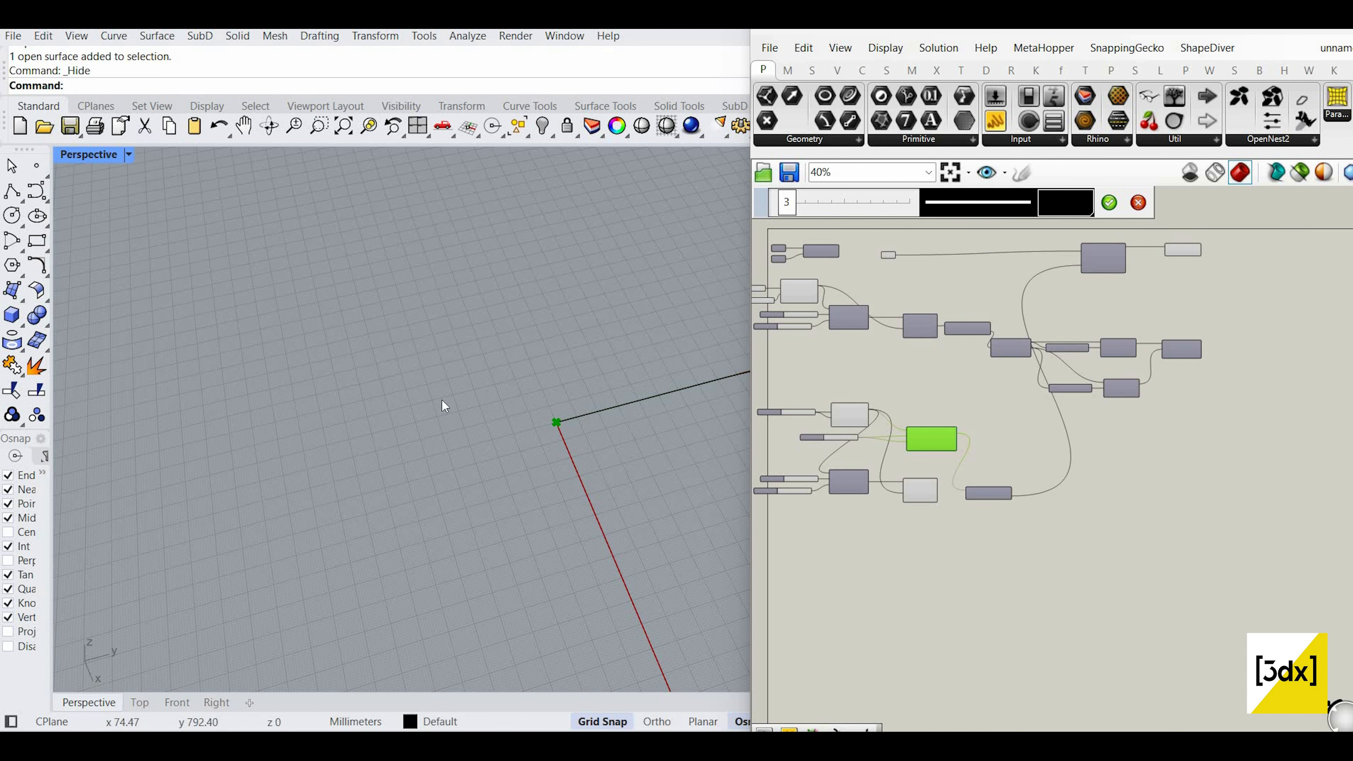
pyautogui.scroll(-6, 637, 480)
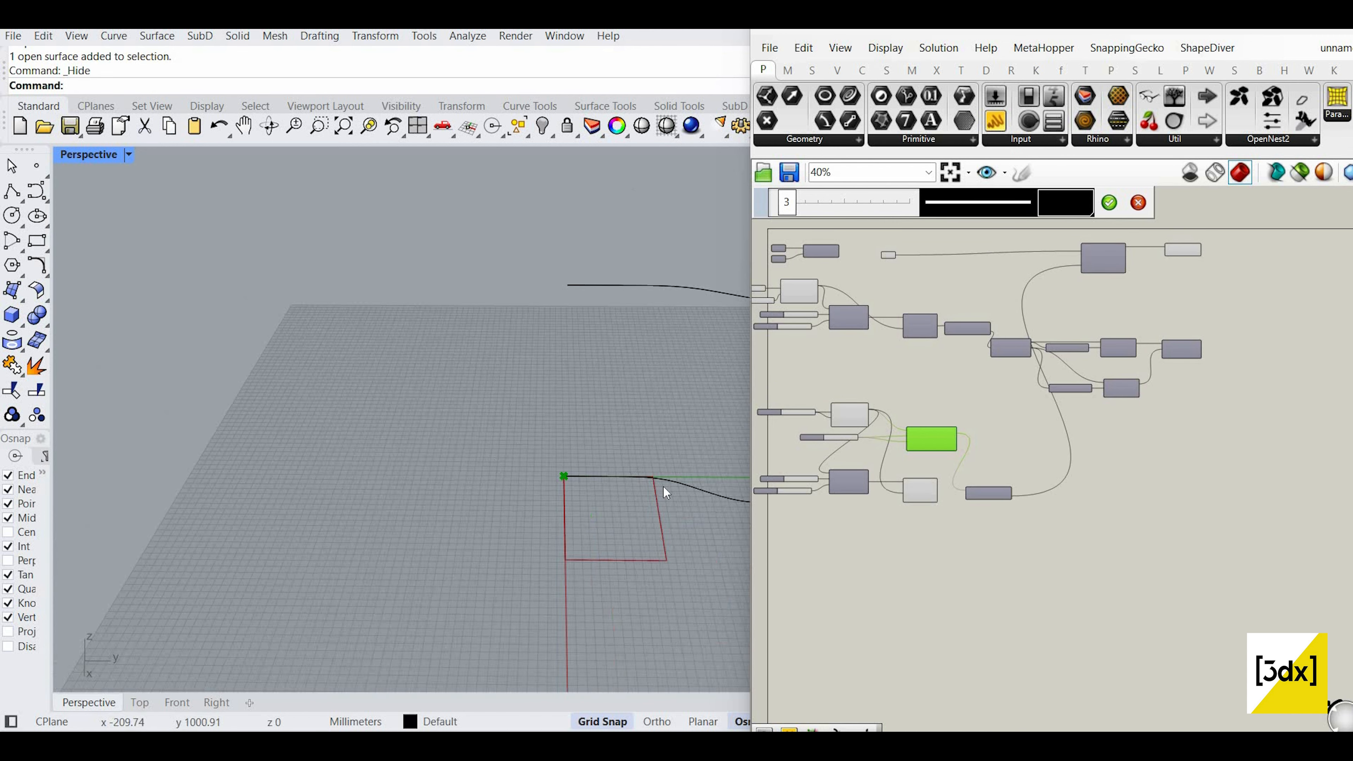
pyautogui.scroll(-2, 625, 476)
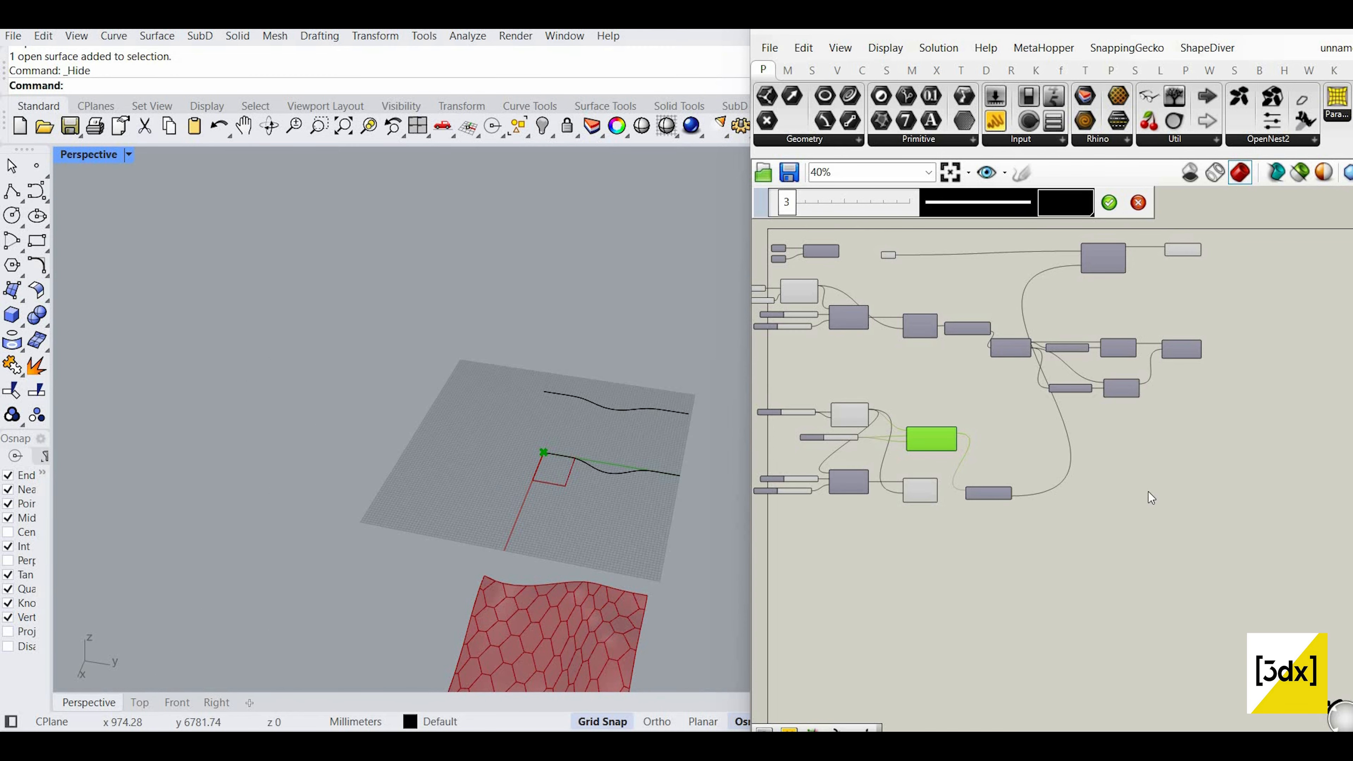
pyautogui.click(1109, 203)
# Step: Select the lower group of components, then clear the selection
pyautogui.scroll(-1, 895, 388)
pyautogui.moveTo(895, 388); pyautogui.dragTo(983, 379, button='right')
pyautogui.moveTo(815, 552); pyautogui.dragTo(1155, 372)
pyautogui.click(1159, 389)
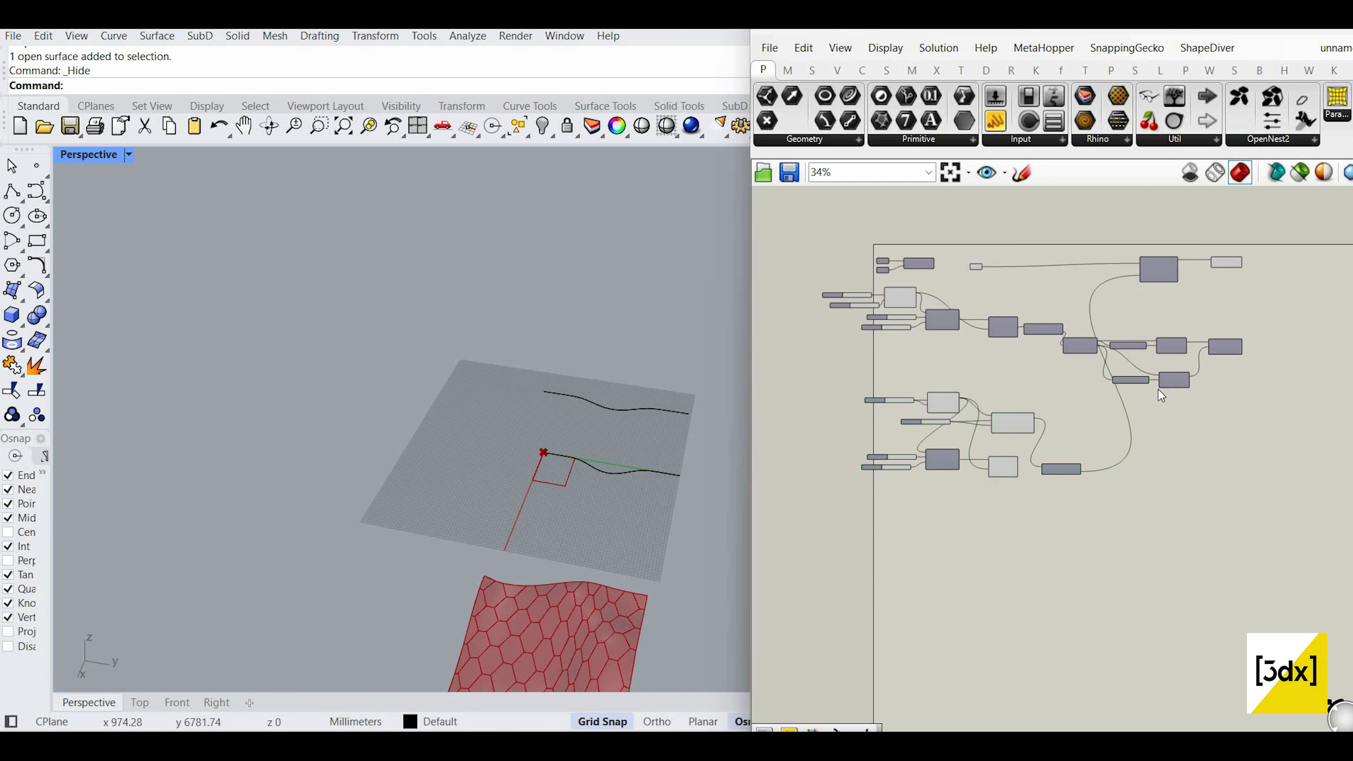
# Step: Wire the Surface parameter into Evaluate Surface's Surface input so the hexagons map onto the new wavy surface
pyautogui.scroll(2, 1135, 360)
pyautogui.scroll(4, 1022, 290)
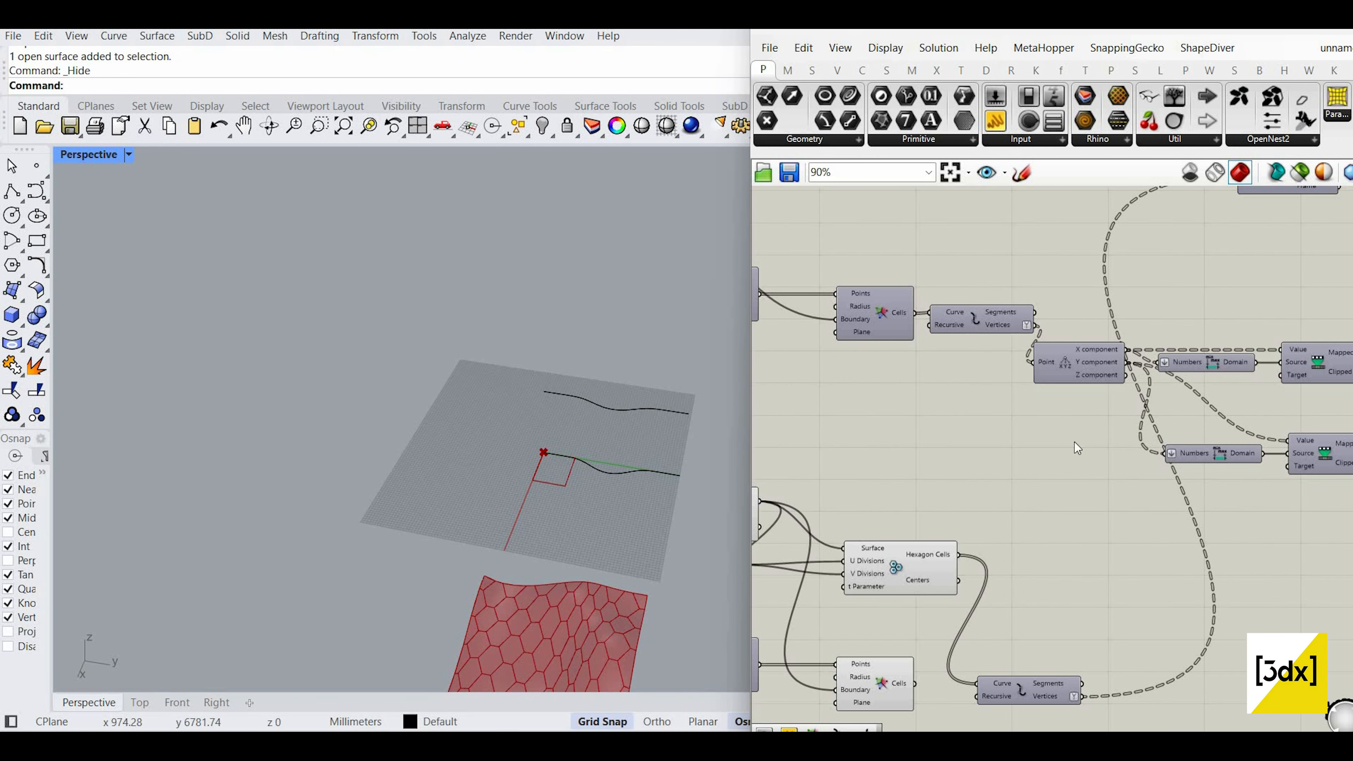
pyautogui.scroll(-4, 1176, 533)
pyautogui.scroll(3, 910, 393)
pyautogui.scroll(-4, 878, 350)
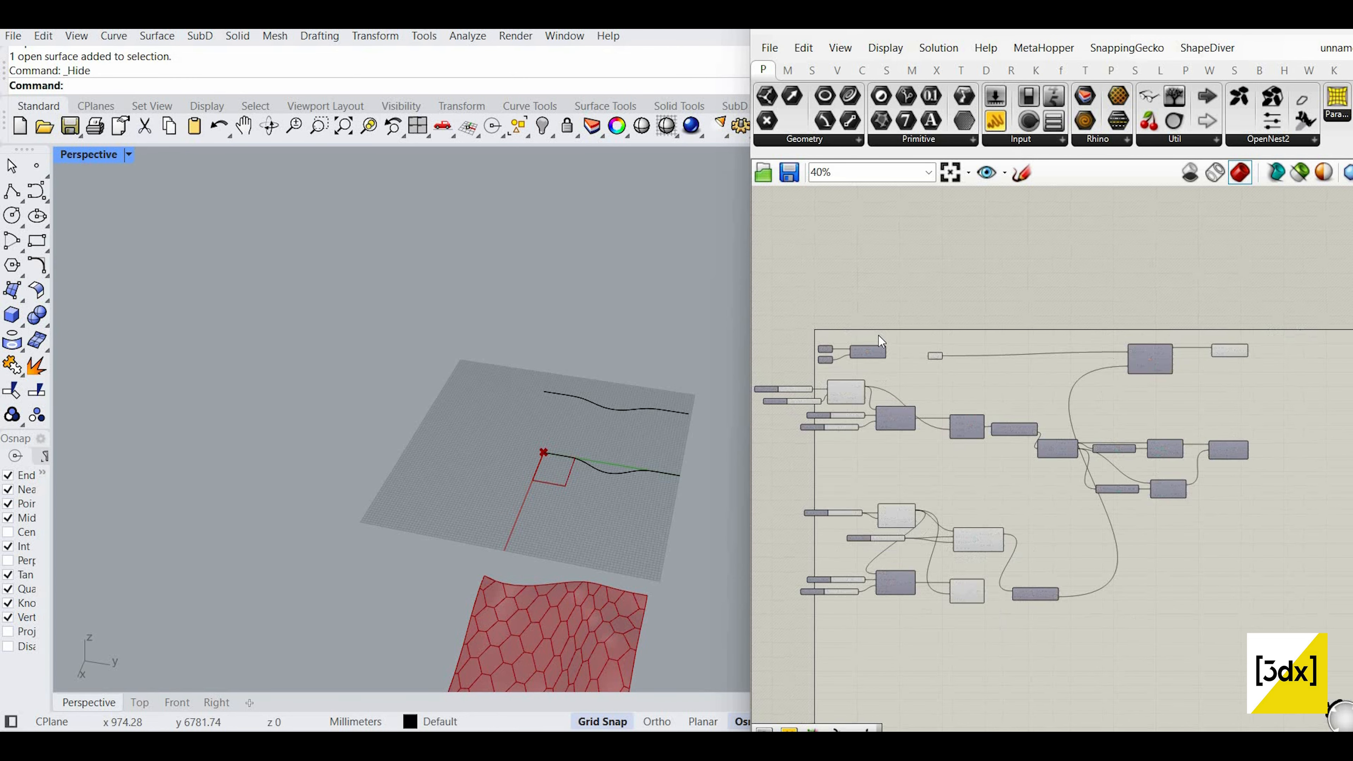
pyautogui.scroll(6, 928, 447)
pyautogui.scroll(-5, 929, 447)
pyautogui.moveTo(892, 325); pyautogui.dragTo(1140, 424)
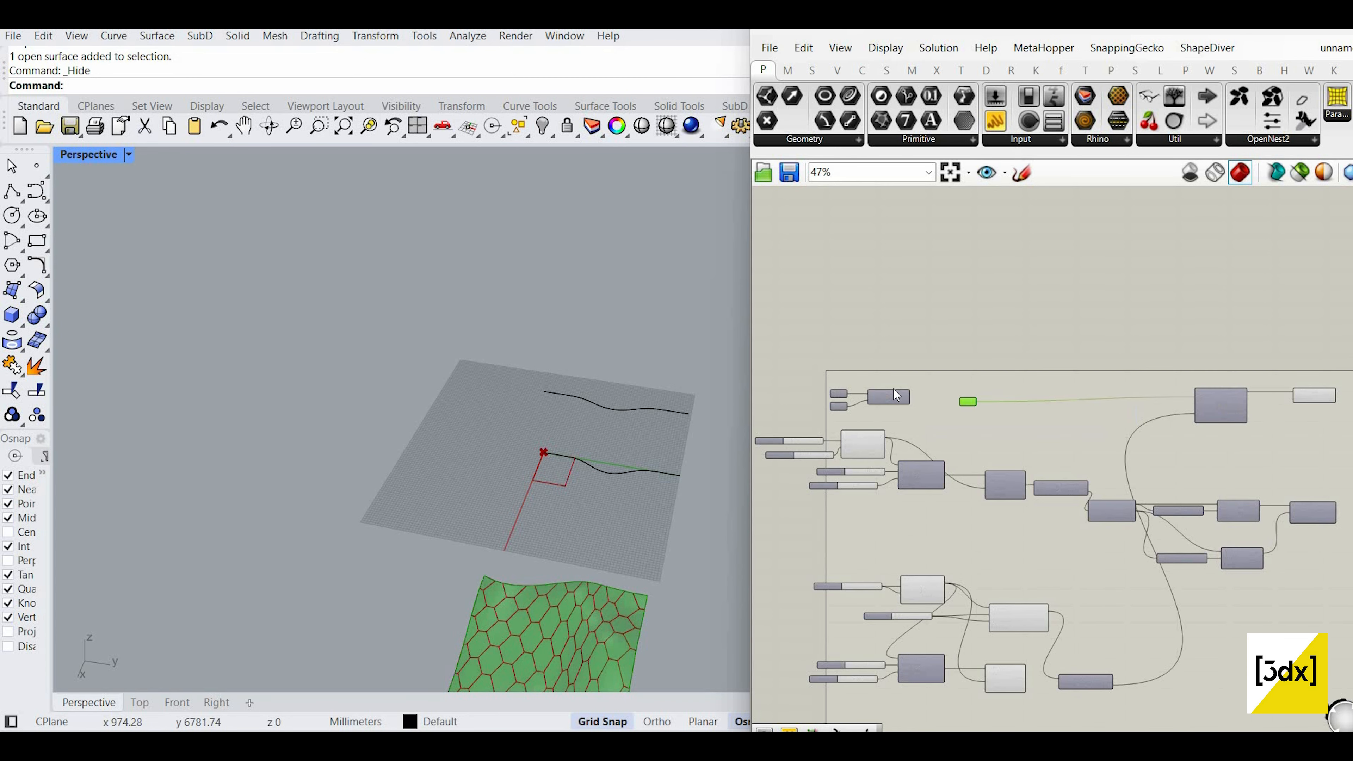
pyautogui.scroll(3, 945, 415)
pyautogui.moveTo(887, 391); pyautogui.dragTo(1119, 438)
pyautogui.scroll(-4, 1156, 454)
pyautogui.scroll(4, 1122, 438)
pyautogui.scroll(6, 623, 408)
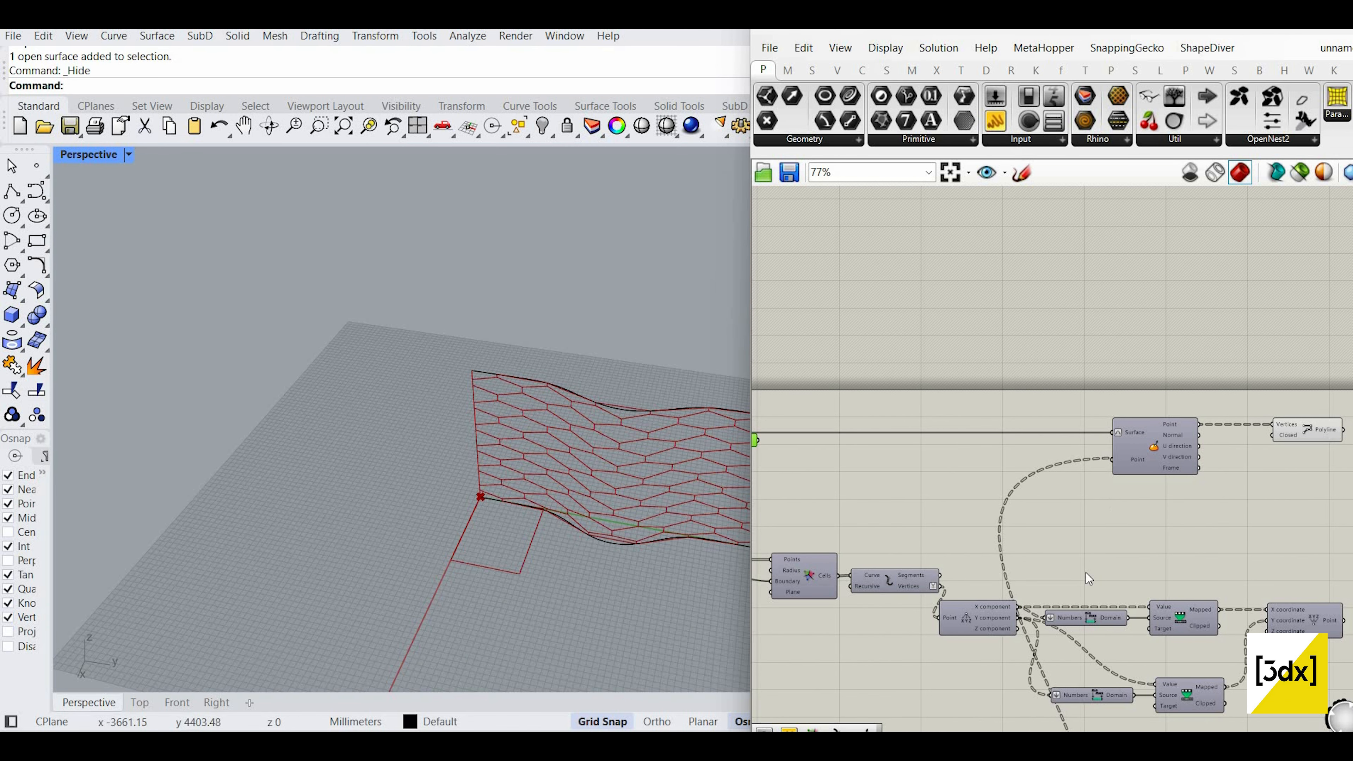